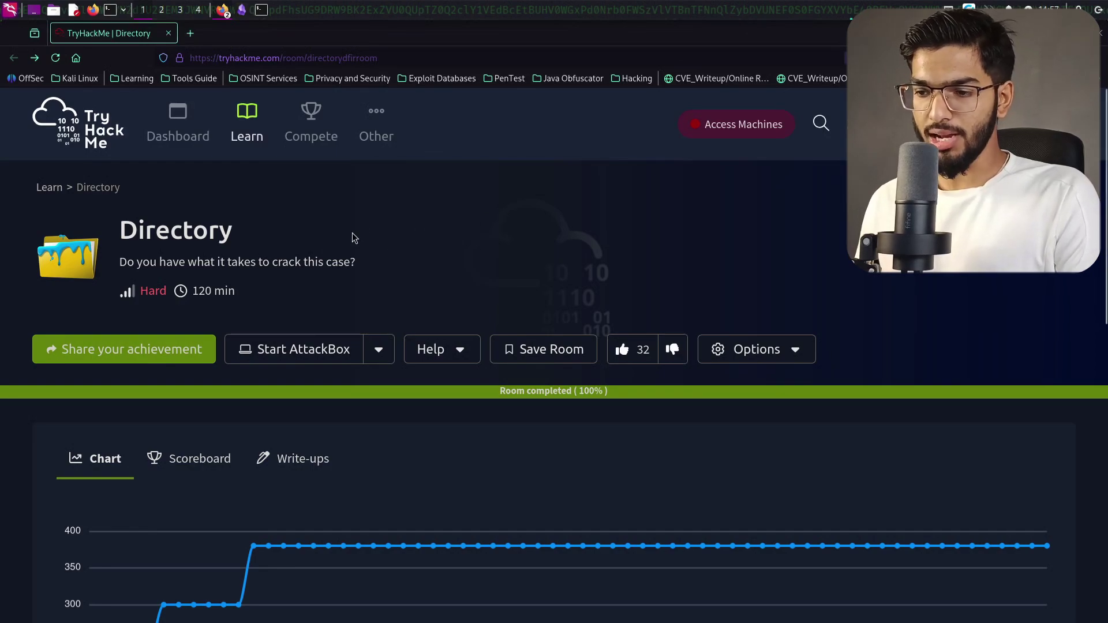
# Step: Expand Task 1, The Case, in the Directory room and read its scenario and first questions
pyautogui.scroll(-8, 355, 235)
pyautogui.scroll(8, 356, 236)
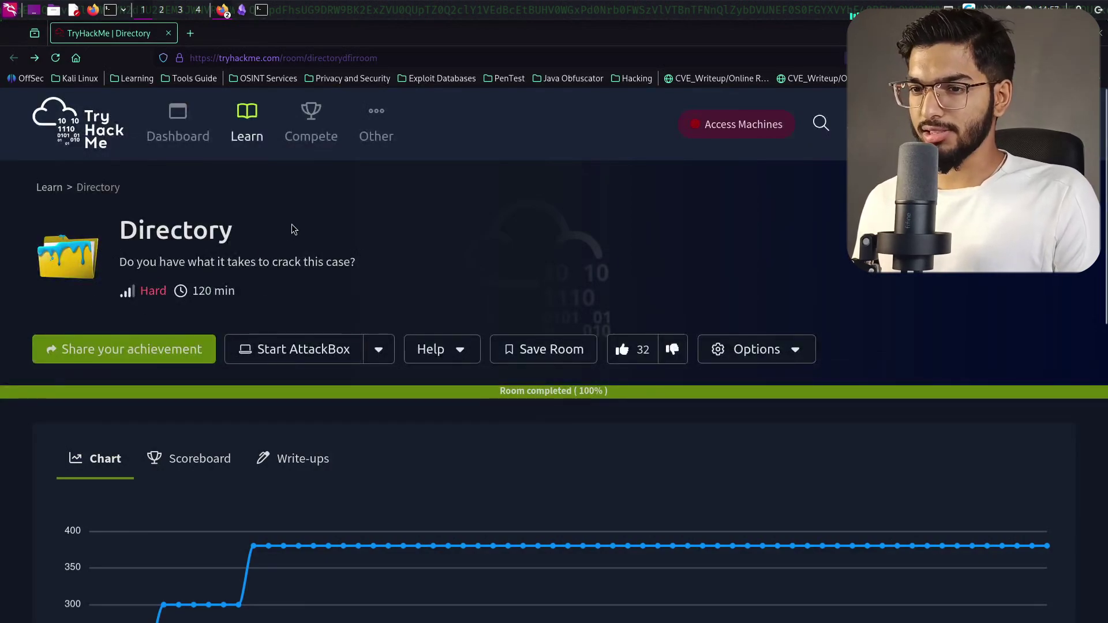
pyautogui.scroll(-8, 295, 225)
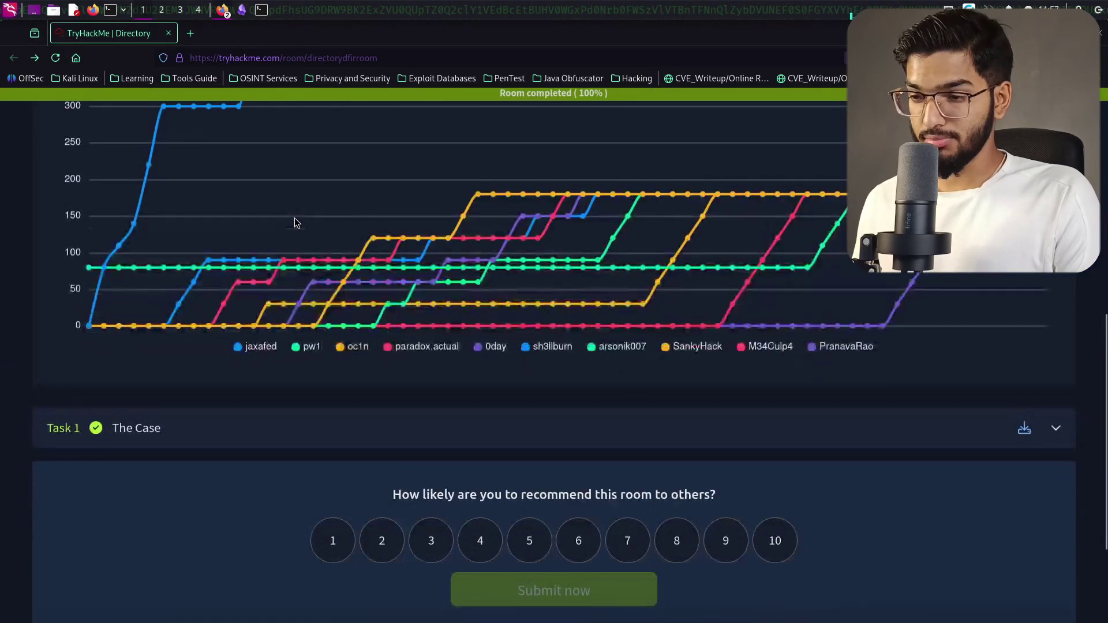
pyautogui.click(294, 428)
pyautogui.scroll(-4, 296, 427)
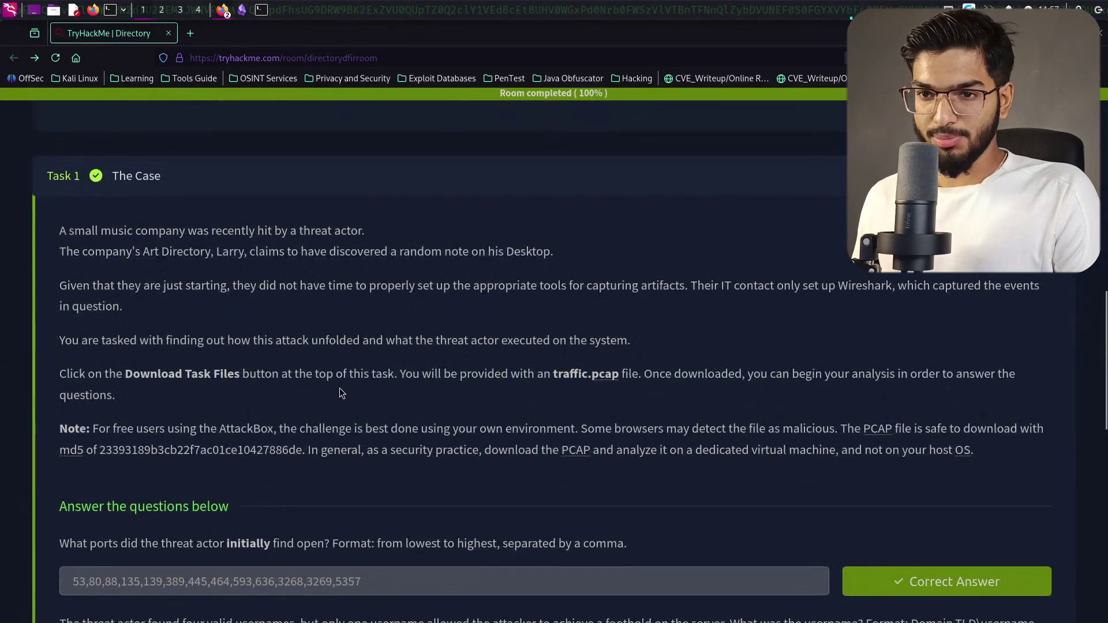
pyautogui.scroll(-1, 340, 388)
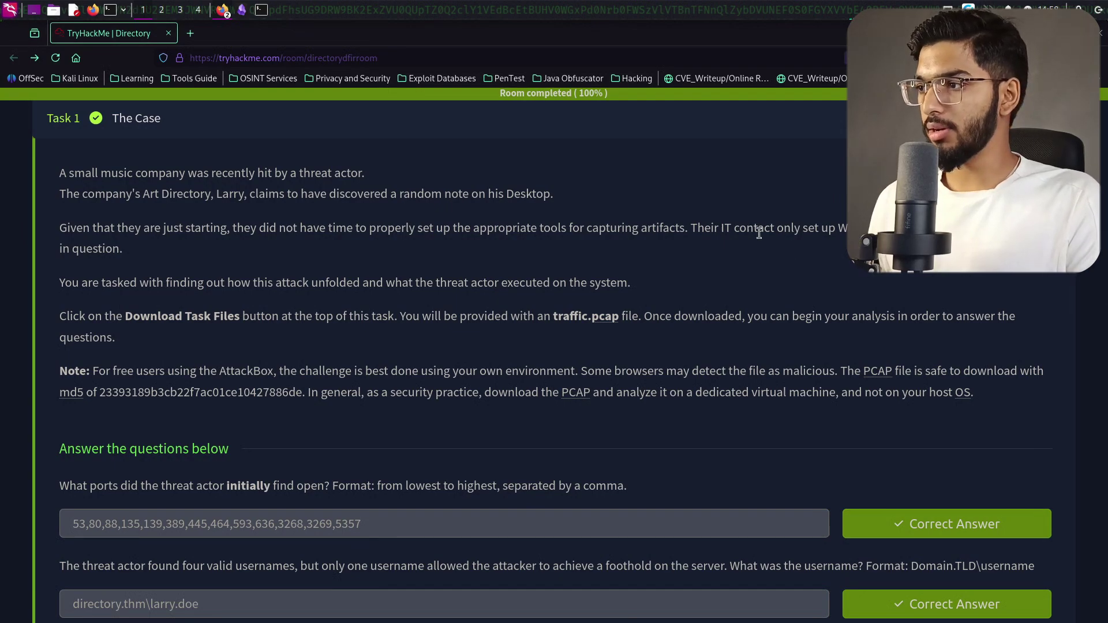
# Step: Open a terminal and change to the TryHackMe/Directory folder inside the personal folder in home
pyautogui.hotkey('ctrl', 'alt', 't')
pyautogui.write('cd ')
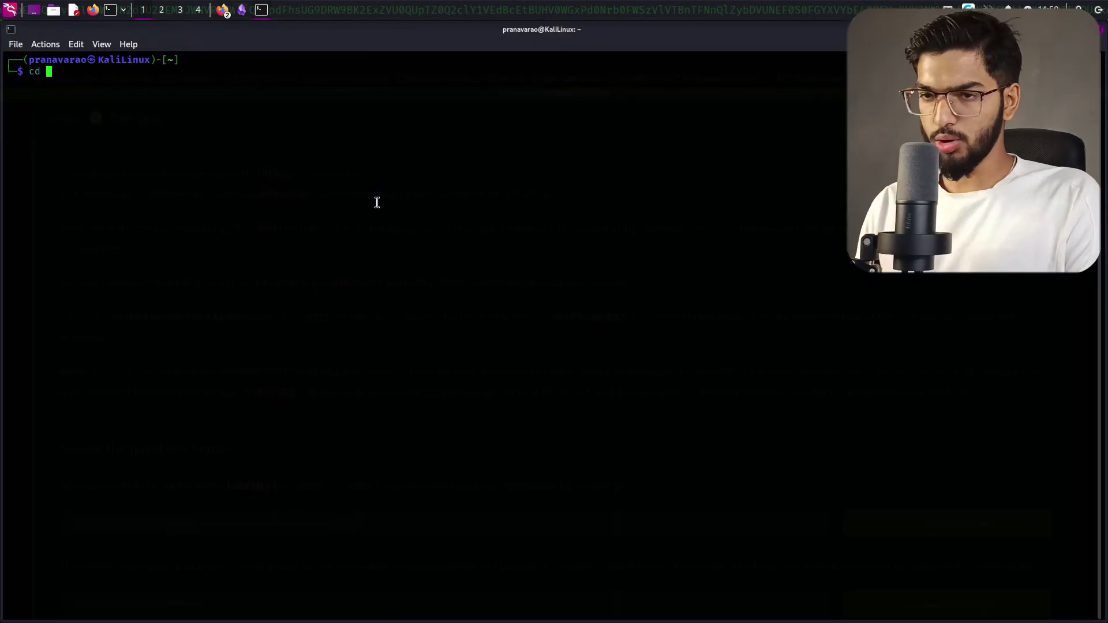
pyautogui.write('~/Ptr')
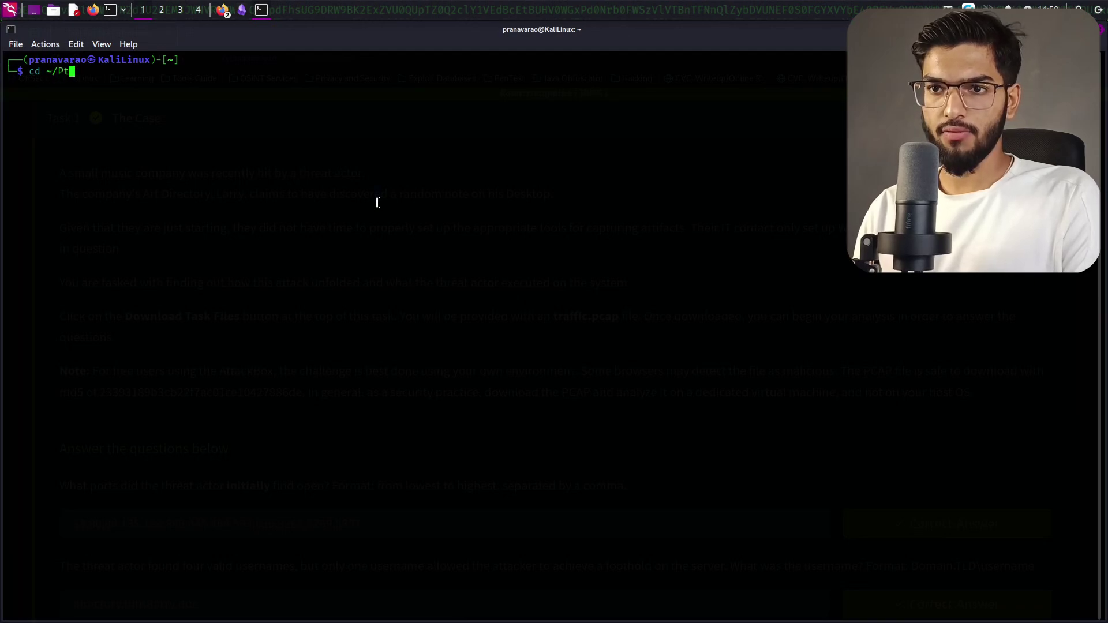
pyautogui.press('Tab')
pyautogui.press('BackSpace')
pyautogui.press('BackSpace')
pyautogui.press('Tab')
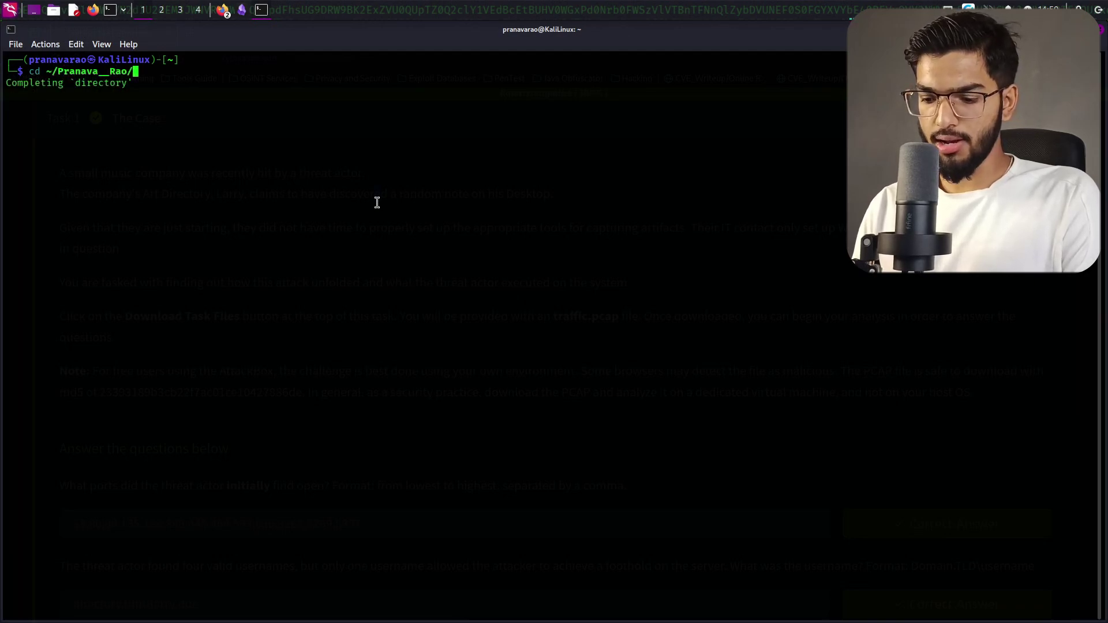
pyautogui.write('Try')
pyautogui.press('Tab')
pyautogui.write('D')
pyautogui.press('Tab')
pyautogui.press('Return')
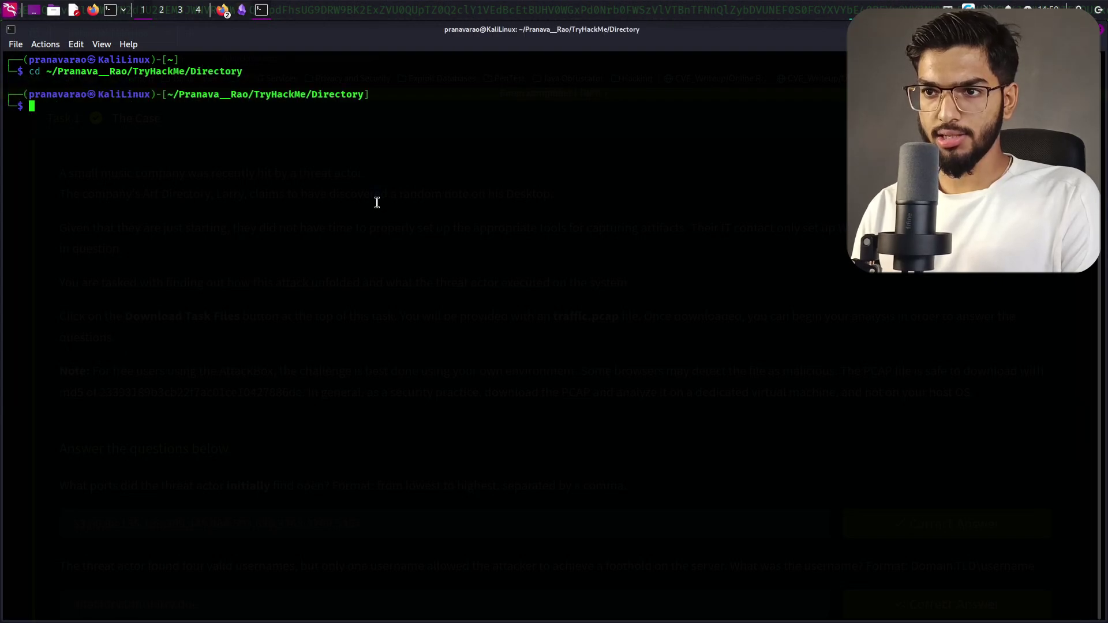
# Step: List the files in the Directory folder and highlight the name of the traffic capture file
pyautogui.write('ls')
pyautogui.press('Return')
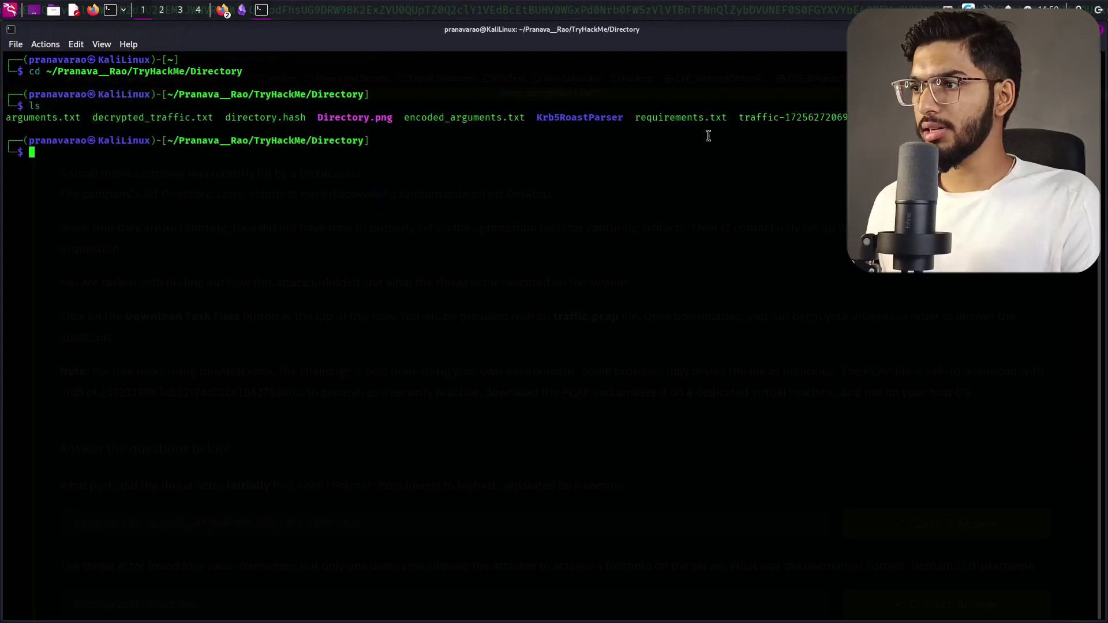
pyautogui.moveTo(738, 118); pyautogui.dragTo(901, 118)
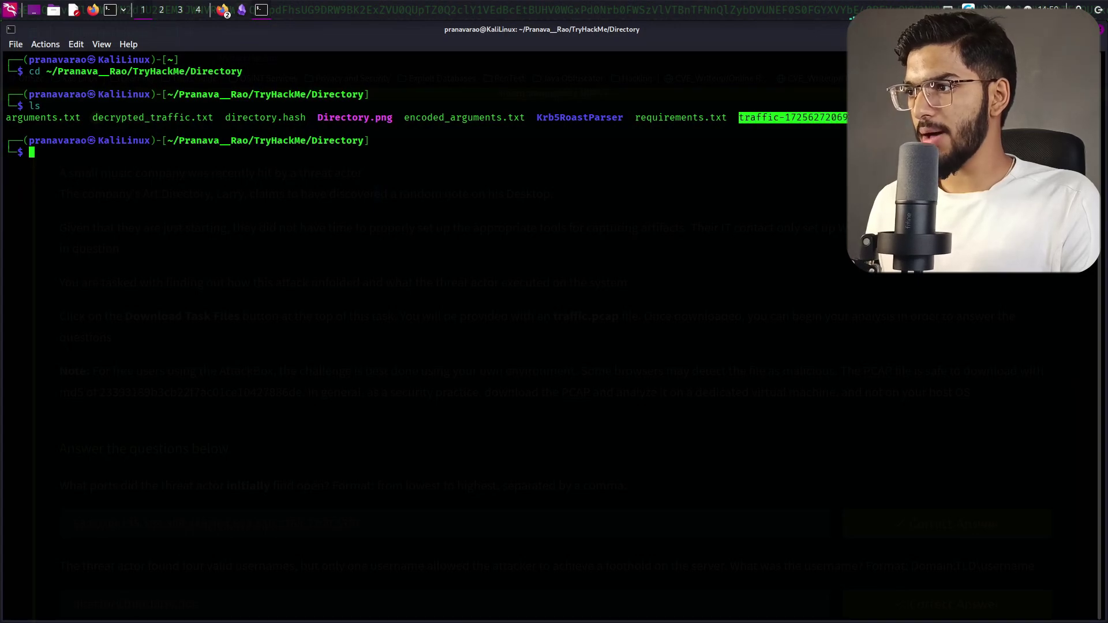
# Step: Go to the YouTube folder inside TryHackMe and create a folder named Directory there
pyautogui.write('cd ')
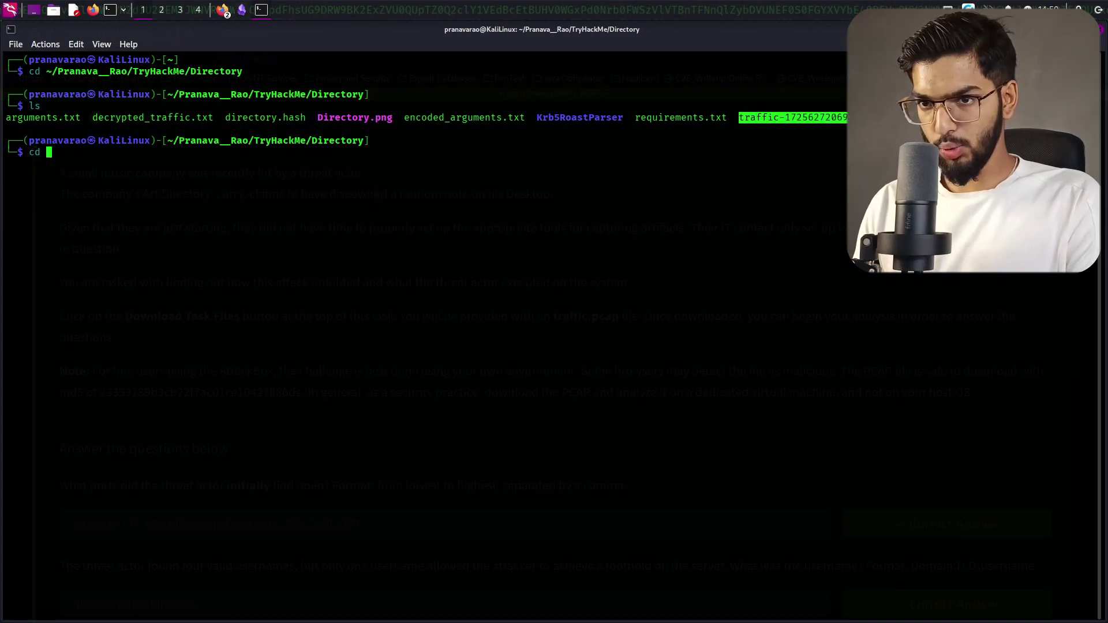
pyautogui.write('../')
pyautogui.press('Return')
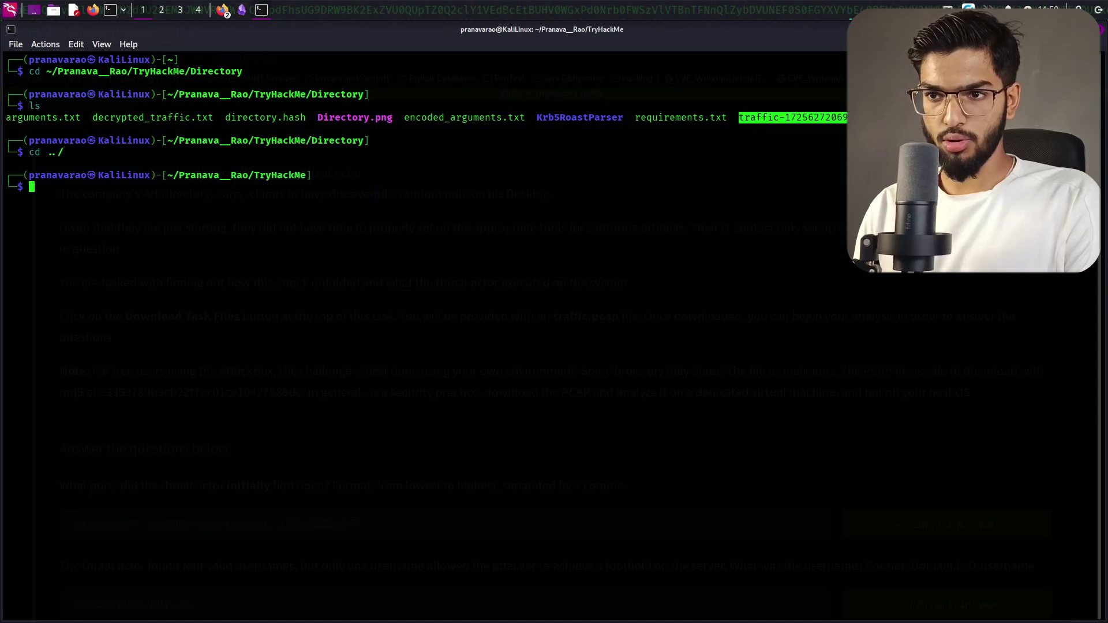
pyautogui.write('cd YouTube')
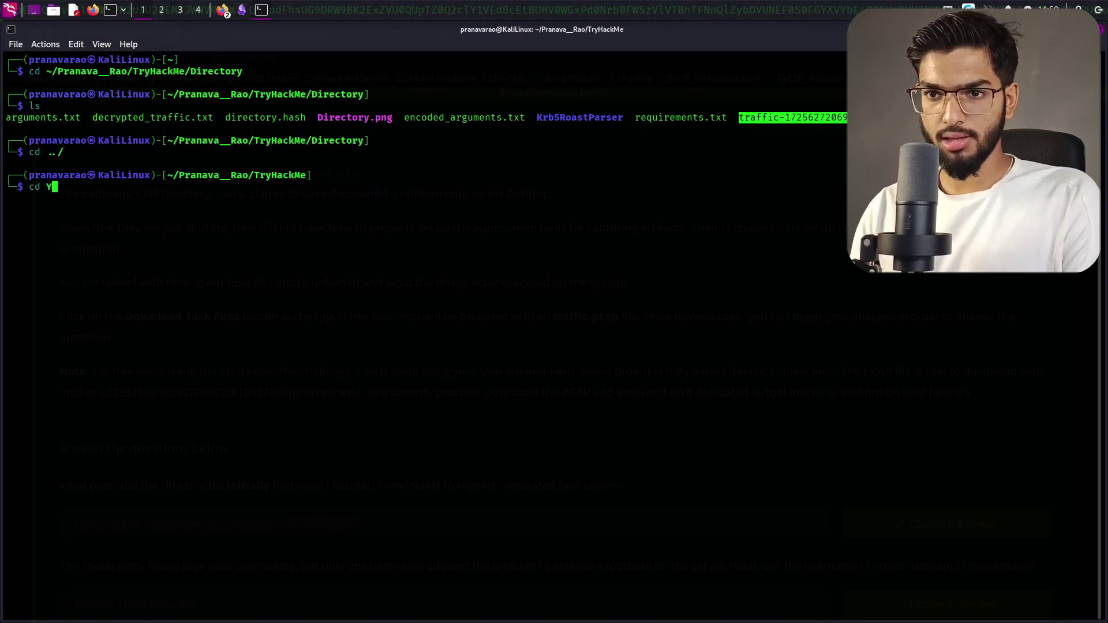
pyautogui.press('Return')
pyautogui.write('mkdir ')
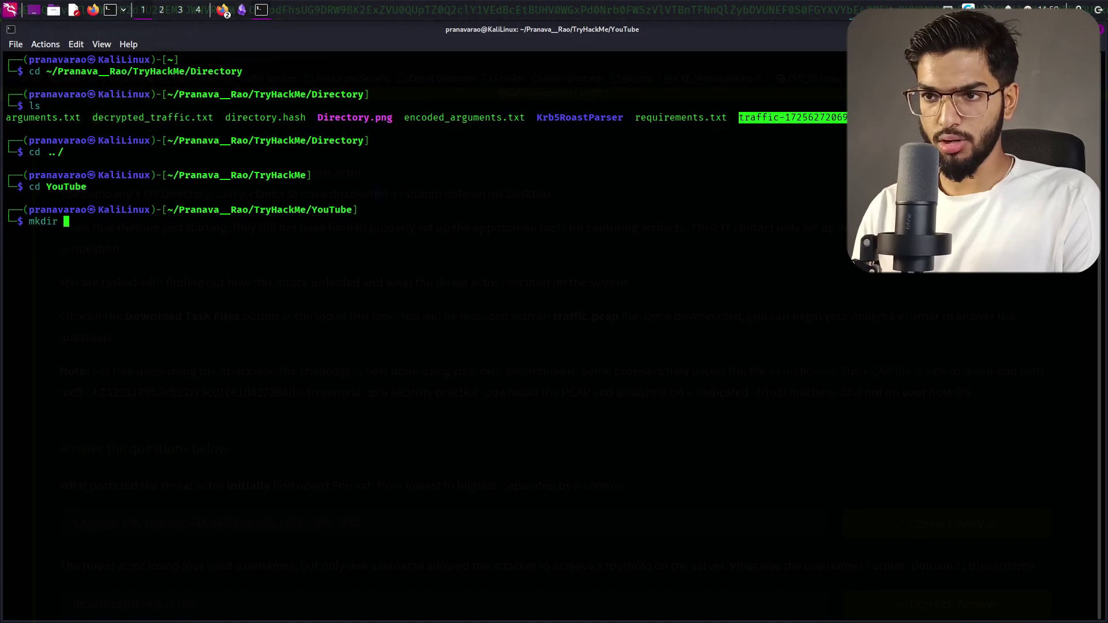
pyautogui.write('Directory')
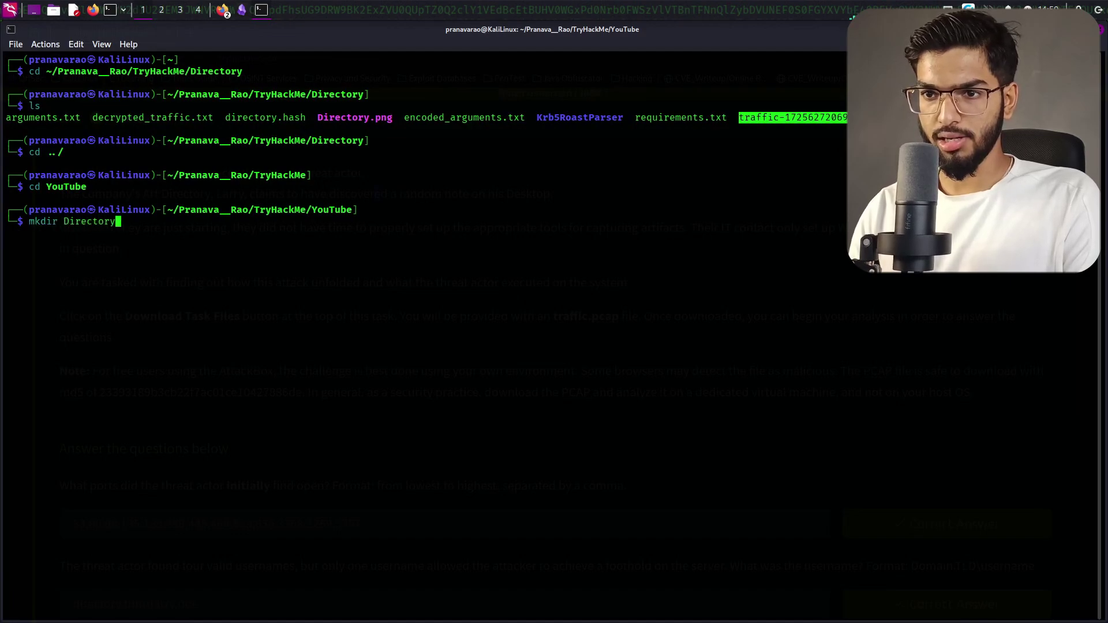
pyautogui.press('Return')
# Step: Copy traffic-1725627206938.pcap from the original TryHackMe Directory folder into the new Directory folder under YouTube
pyautogui.write('cp ../')
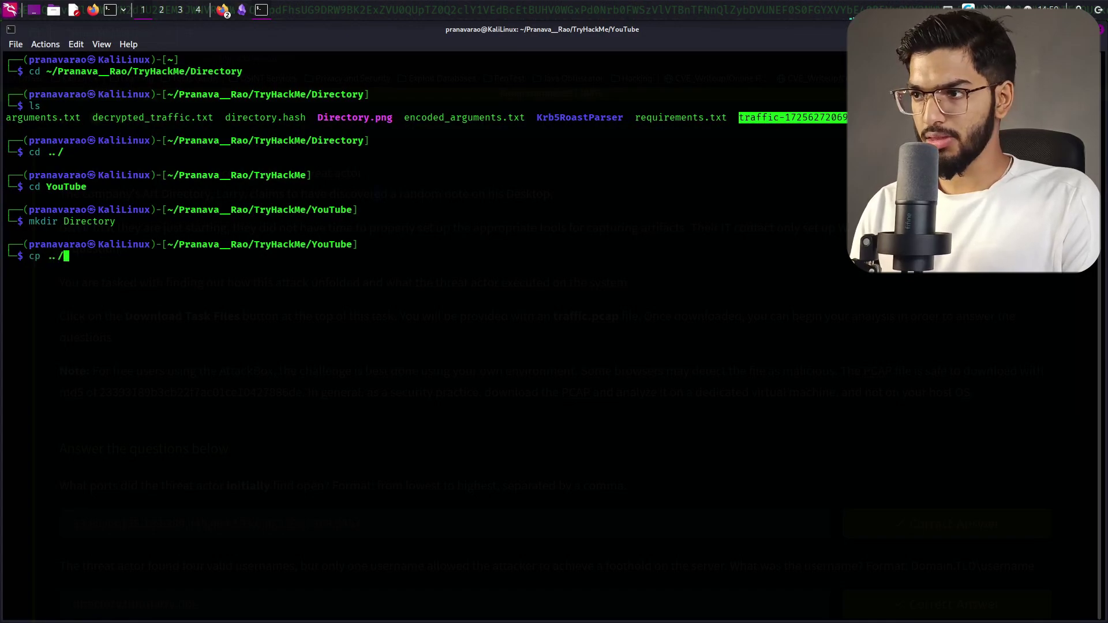
pyautogui.write('Dir')
pyautogui.press('Tab')
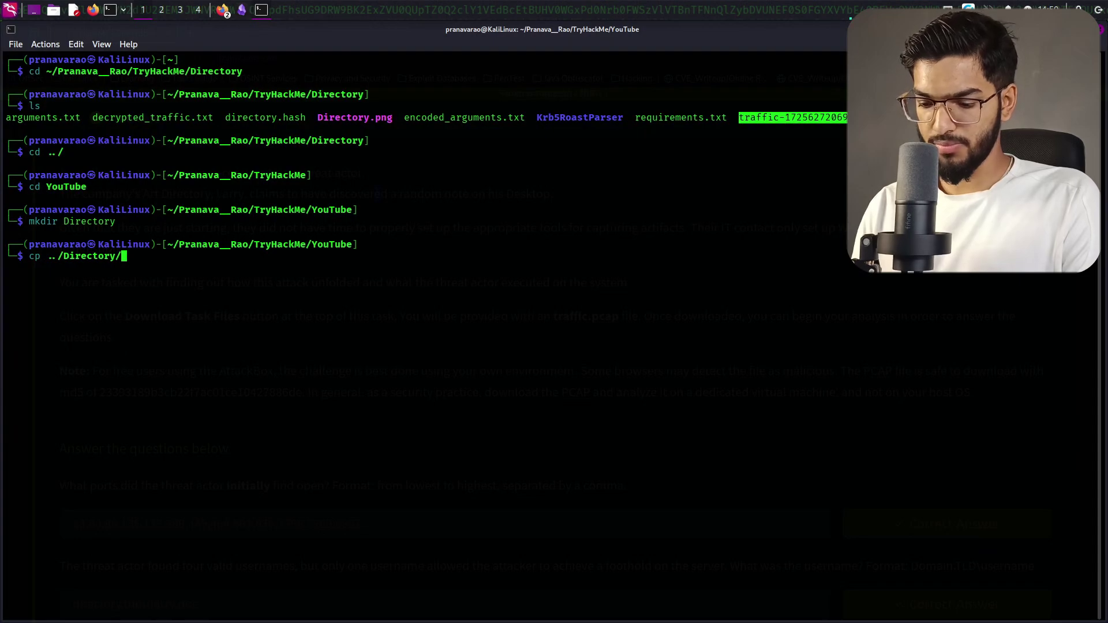
pyautogui.write('tr')
pyautogui.press('Tab')
pyautogui.write('D')
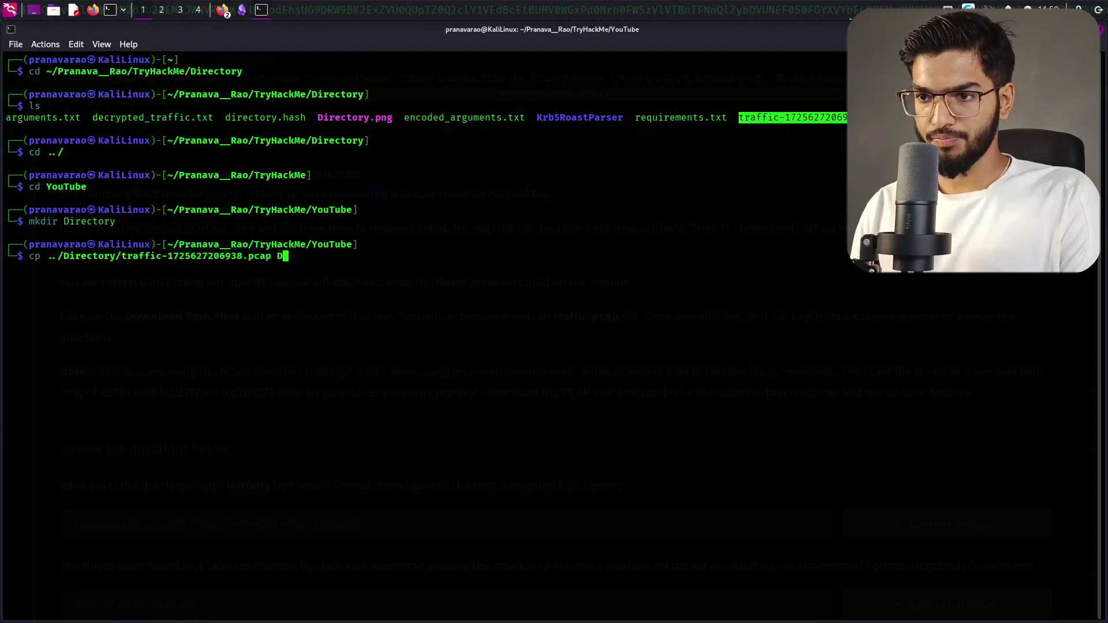
pyautogui.write('irectory')
pyautogui.press('Return')
# Step: Enter the new Directory folder, clear the terminal and list the folder's contents
pyautogui.write('cd Directory')
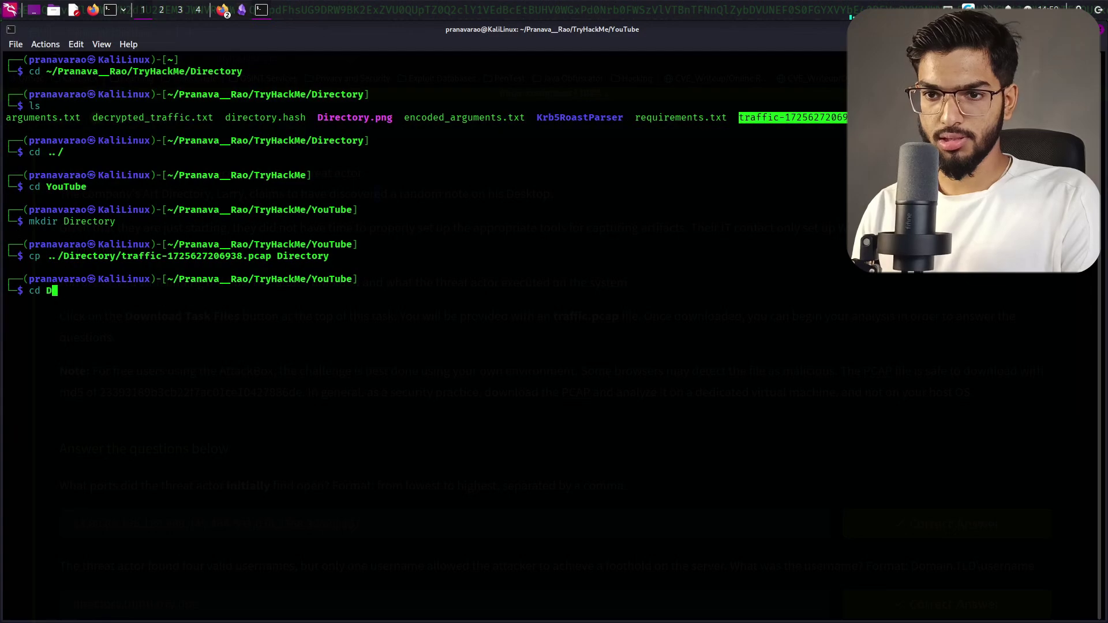
pyautogui.press('Return')
pyautogui.write('ls')
pyautogui.press('Return')
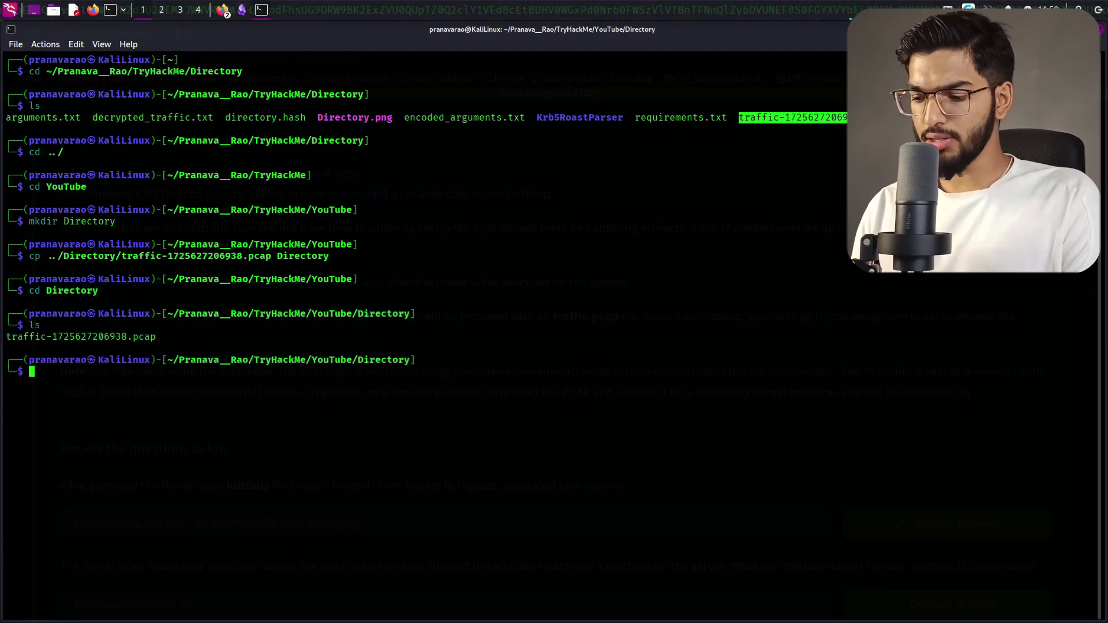
pyautogui.hotkey('ctrl', 'l')
pyautogui.press('Return')
pyautogui.write('ls')
pyautogui.press('Return')
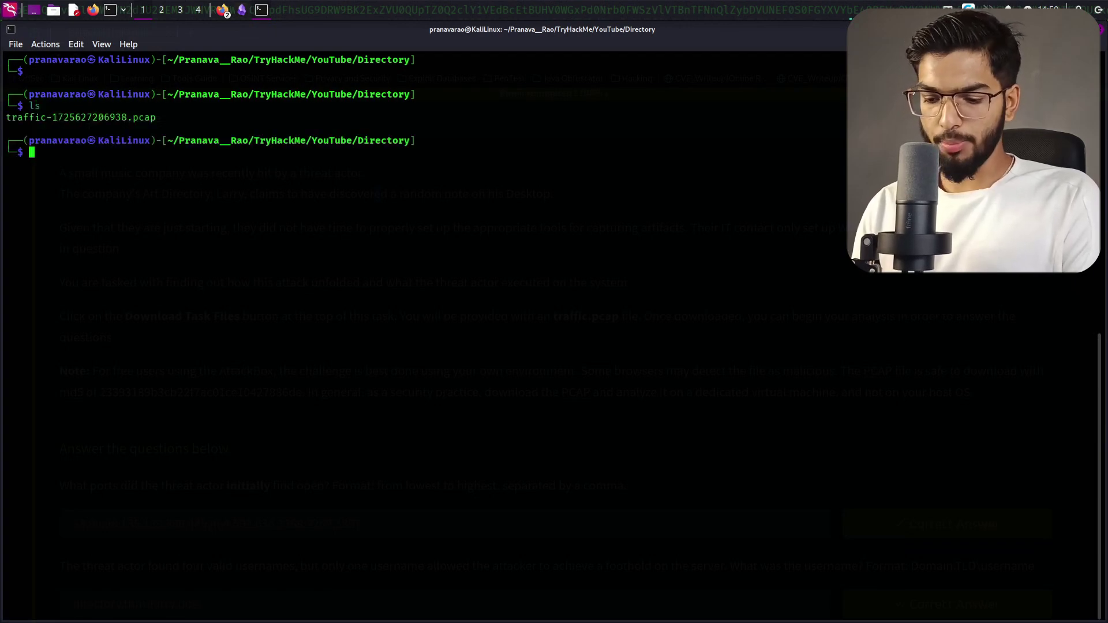
pyautogui.write('wri')
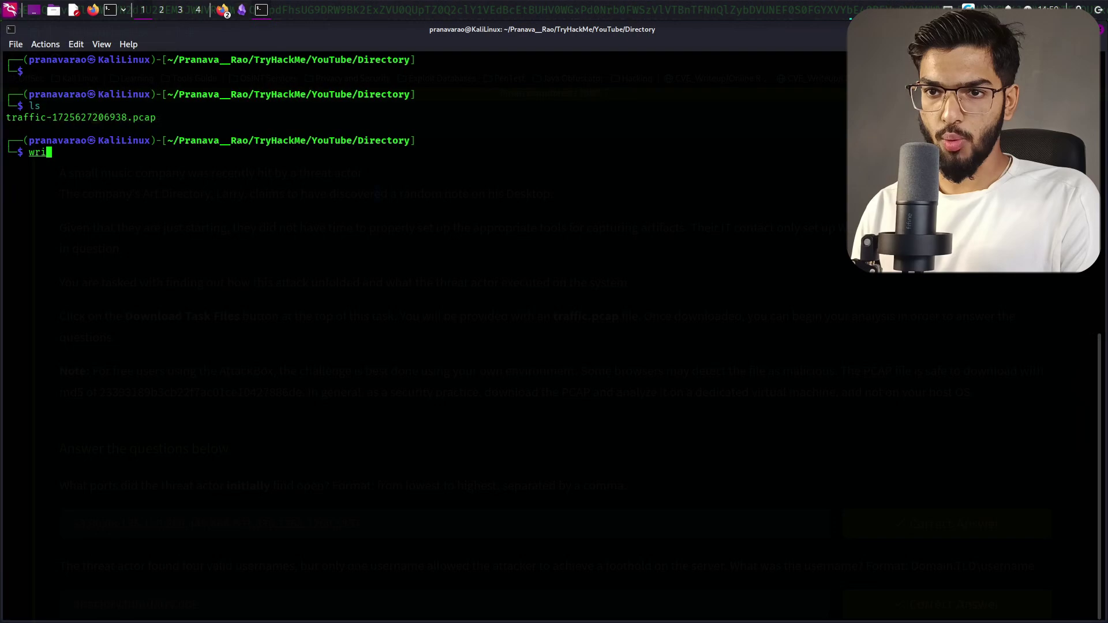
pyautogui.press('BackSpace')
pyautogui.press('BackSpace')
pyautogui.press('BackSpace')
pyautogui.write('wire')
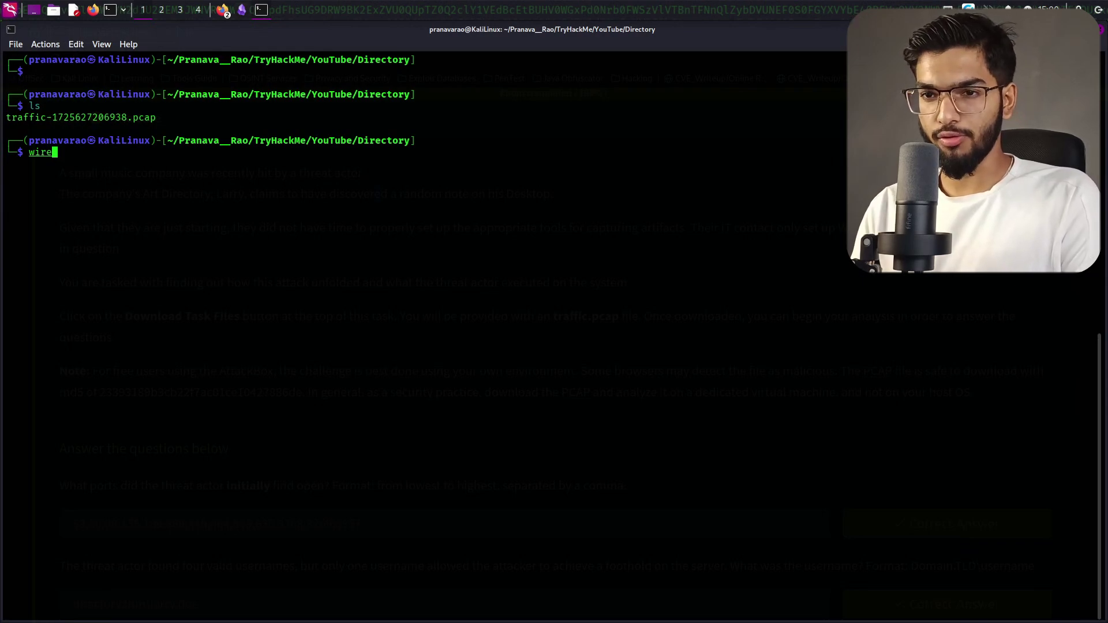
pyautogui.press('BackSpace')
pyautogui.press('BackSpace')
pyautogui.press('BackSpace')
pyautogui.press('BackSpace')
pyautogui.write('wire')
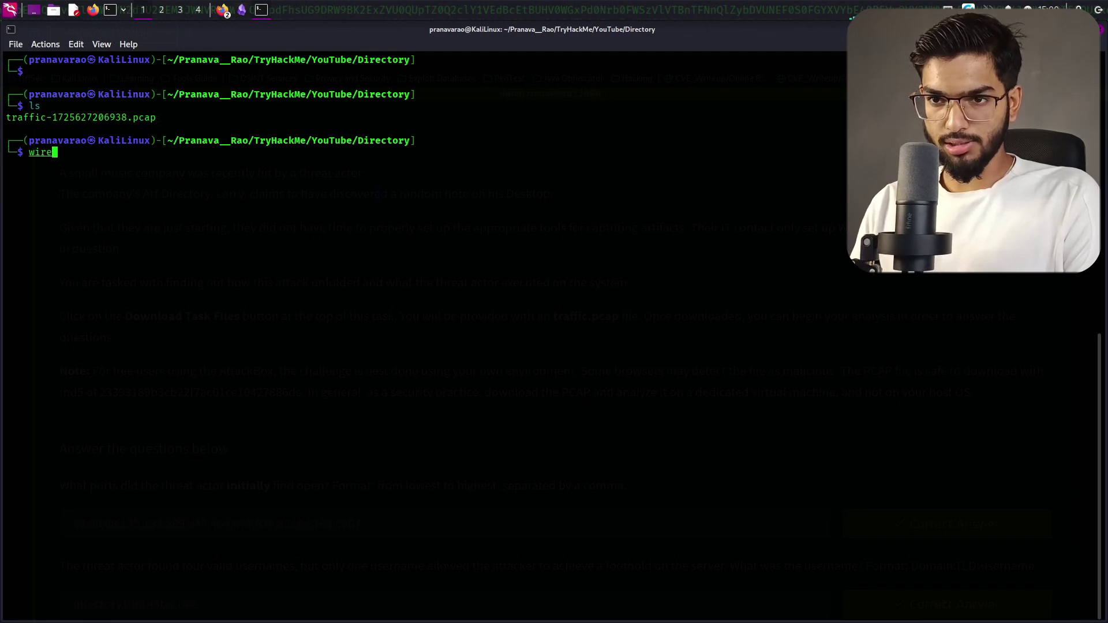
pyautogui.press('BackSpace')
pyautogui.press('BackSpace')
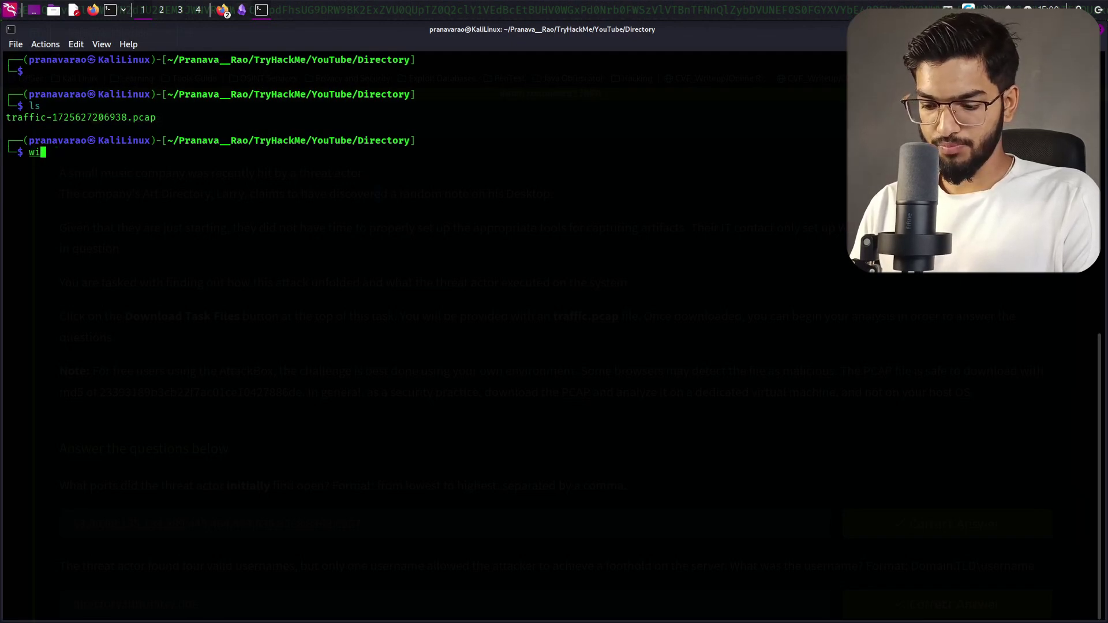
pyautogui.write('resh')
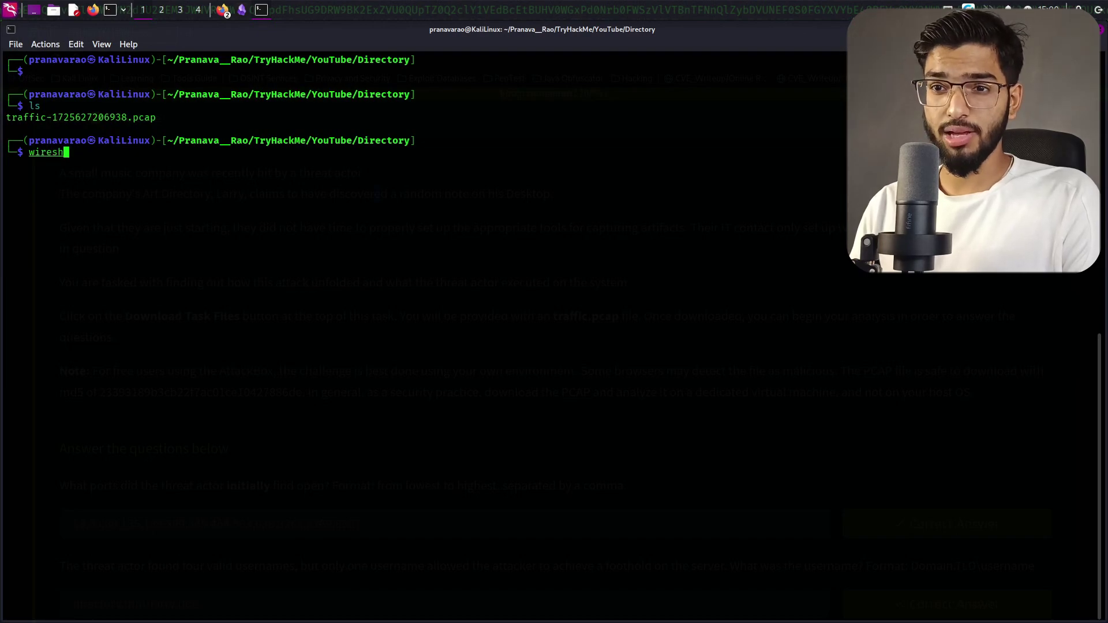
pyautogui.press('BackSpace')
pyautogui.press('BackSpace')
pyautogui.press('BackSpace')
pyautogui.press('BackSpace')
pyautogui.press('BackSpace')
pyautogui.press('BackSpace')
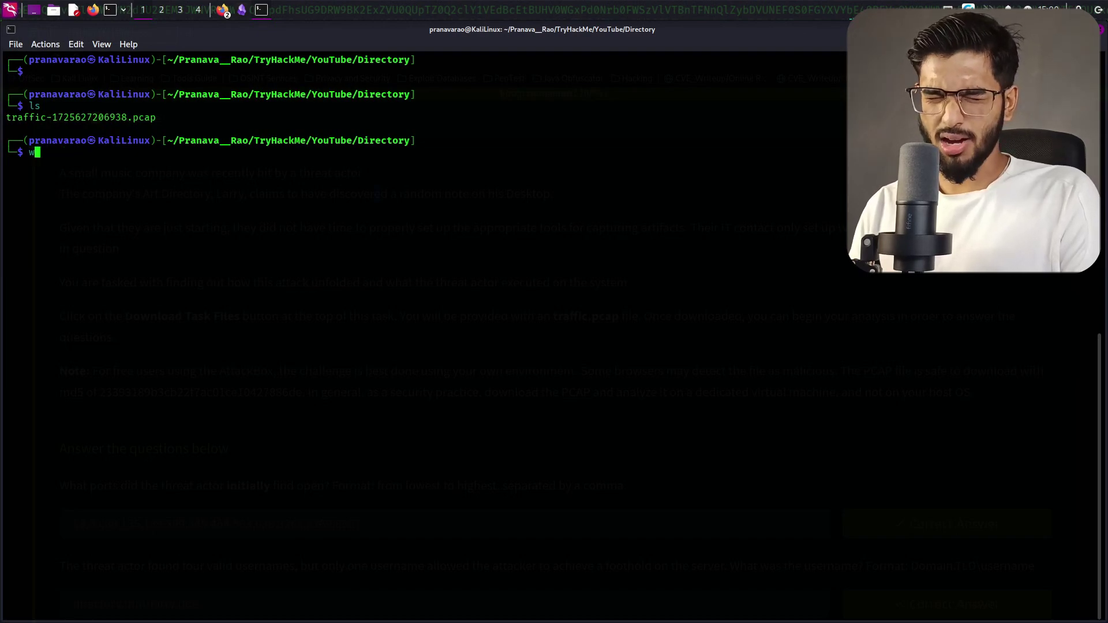
pyautogui.write('wireshkar')
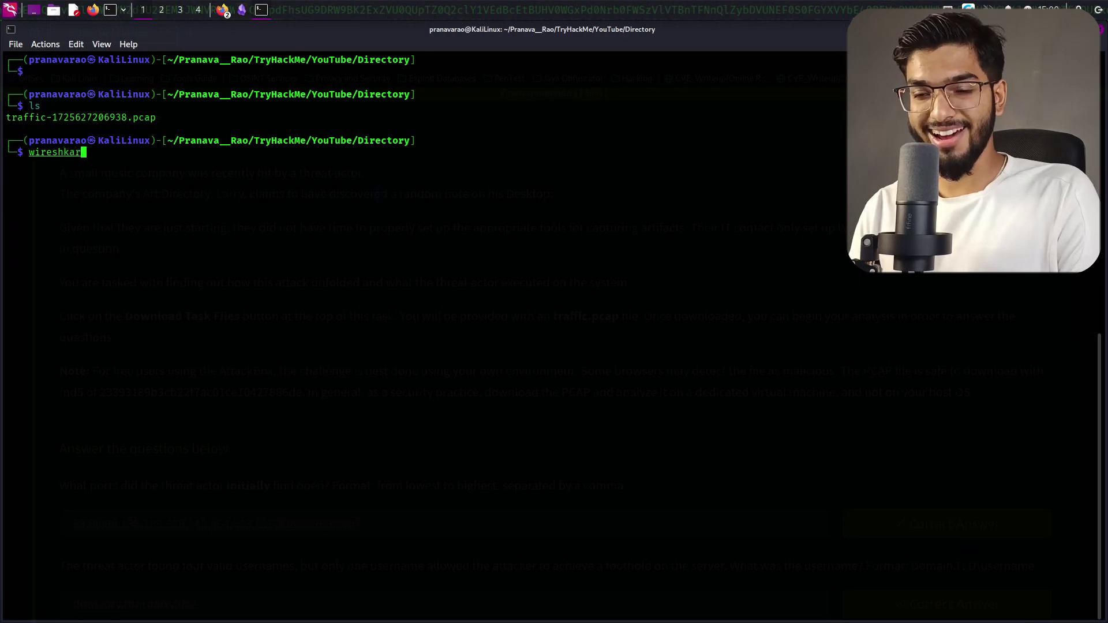
pyautogui.hotkey('ctrl', 'u')
pyautogui.write('wire')
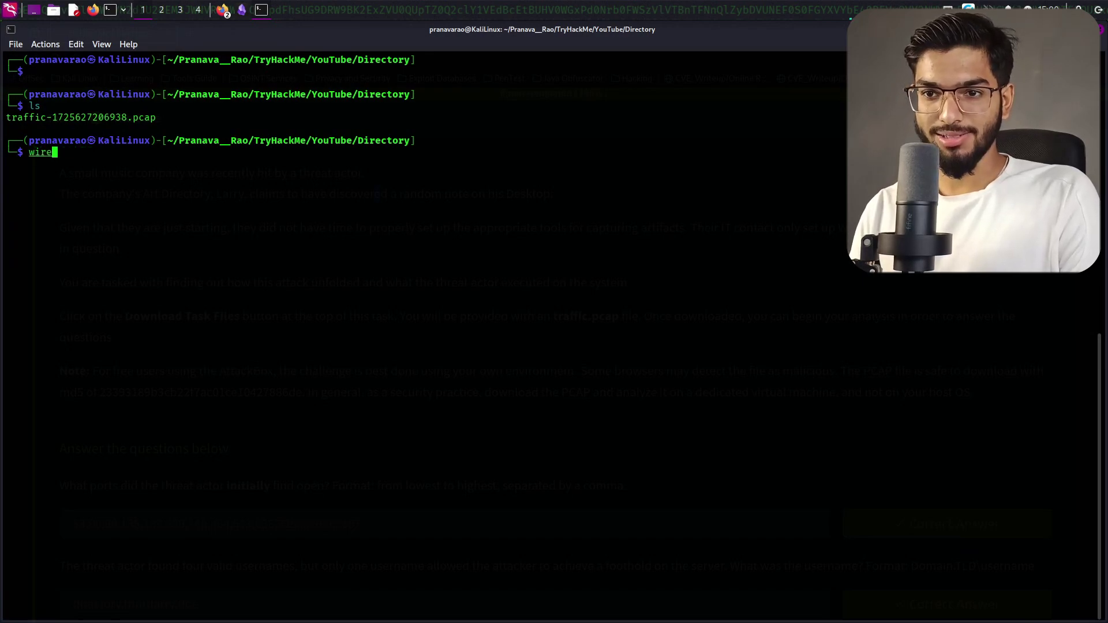
pyautogui.hotkey('ctrl', 'u')
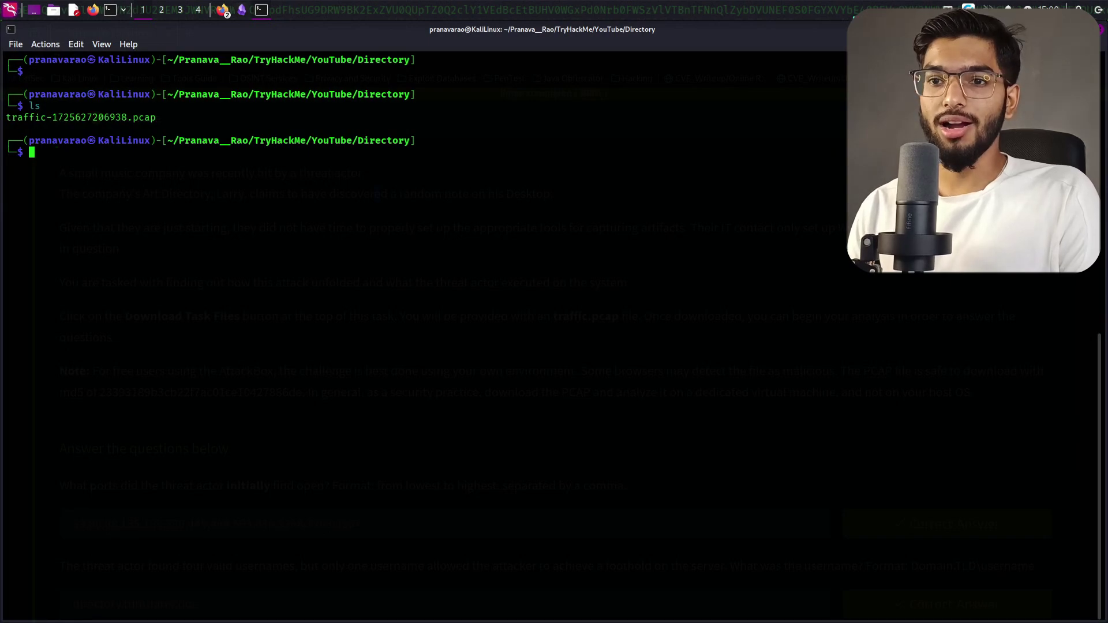
# Step: Launch Wireshark from the terminal with traffic-1725627206938.pcap opened
pyautogui.write('wireshark')
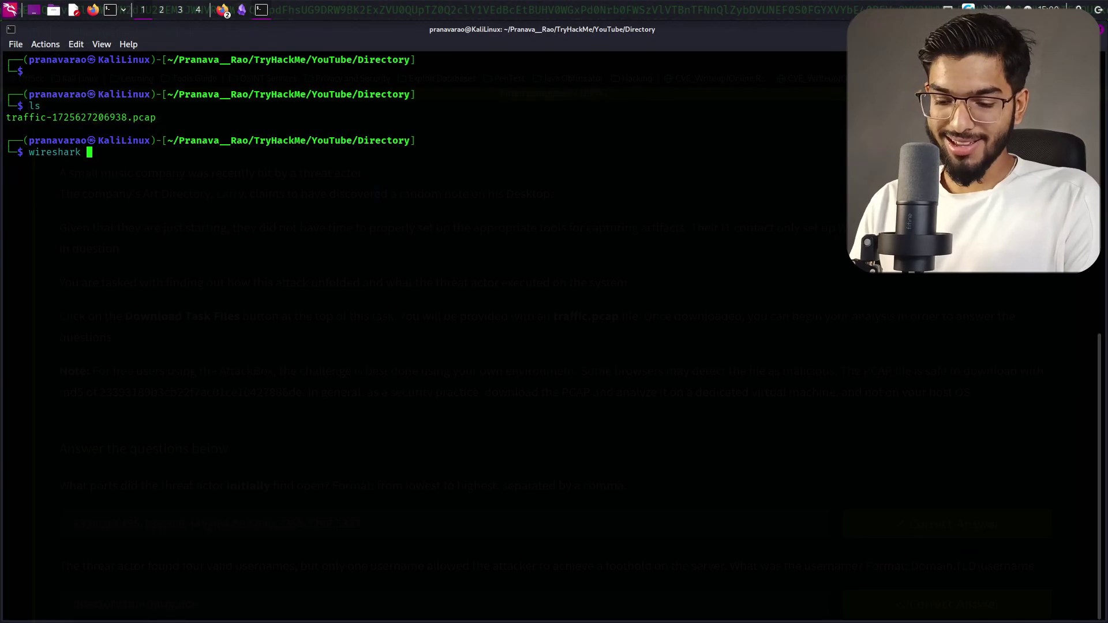
pyautogui.write(' tr')
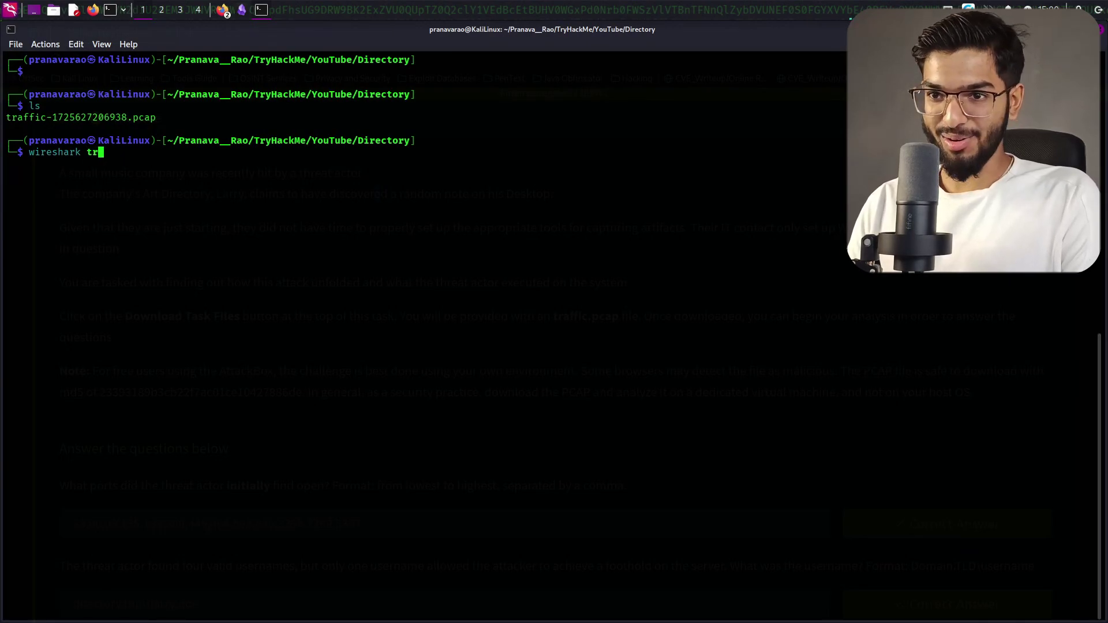
pyautogui.press('Tab')
pyautogui.press('Return')
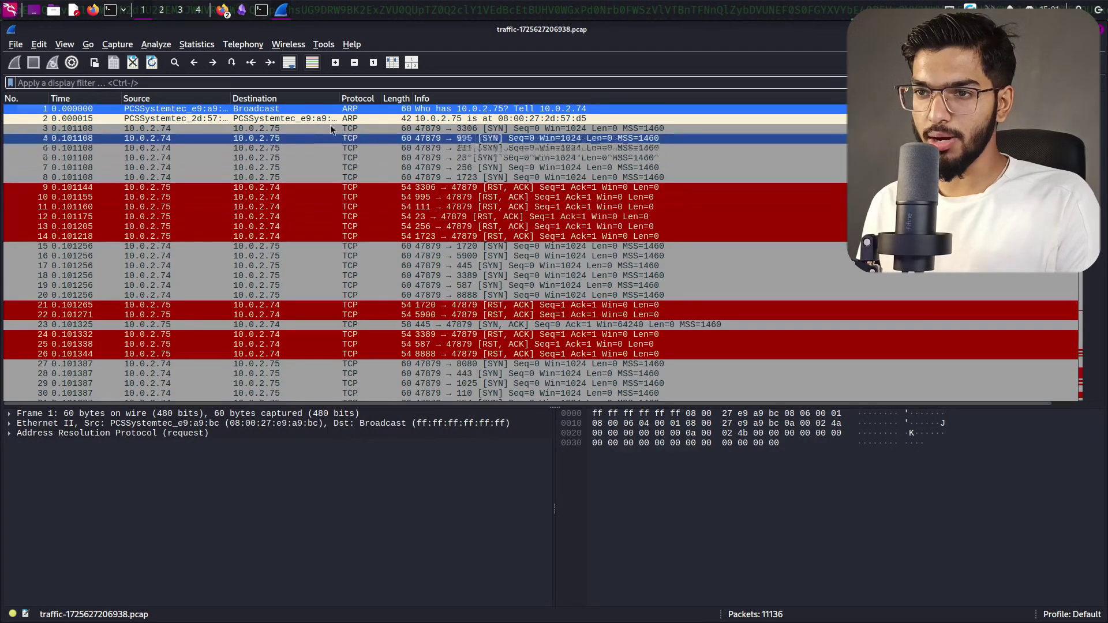
# Step: Examine the ARP request and reply in packets 1 and 2, leaving the request selected
pyautogui.keyDown('ctrl'); pyautogui.click(437, 119); pyautogui.keyUp('ctrl')
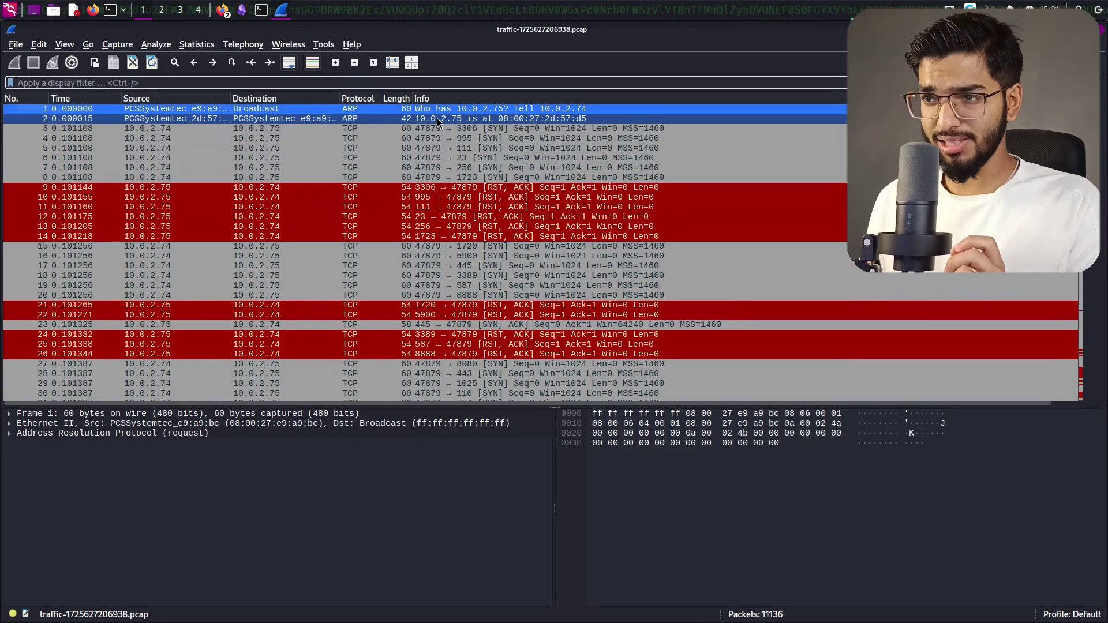
pyautogui.click(463, 112)
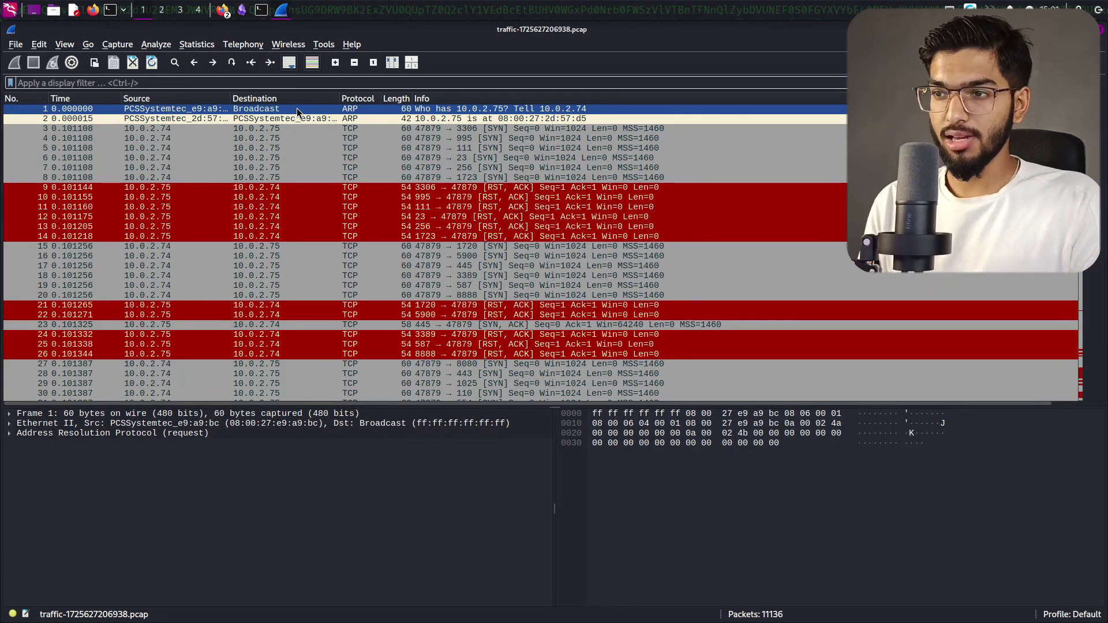
# Step: Compare the ARP request and reply in packets 1 and 2, then inspect the TCP SYN packet 3 to port 3306
pyautogui.keyDown('shift'); pyautogui.click(462, 119); pyautogui.keyUp('shift')
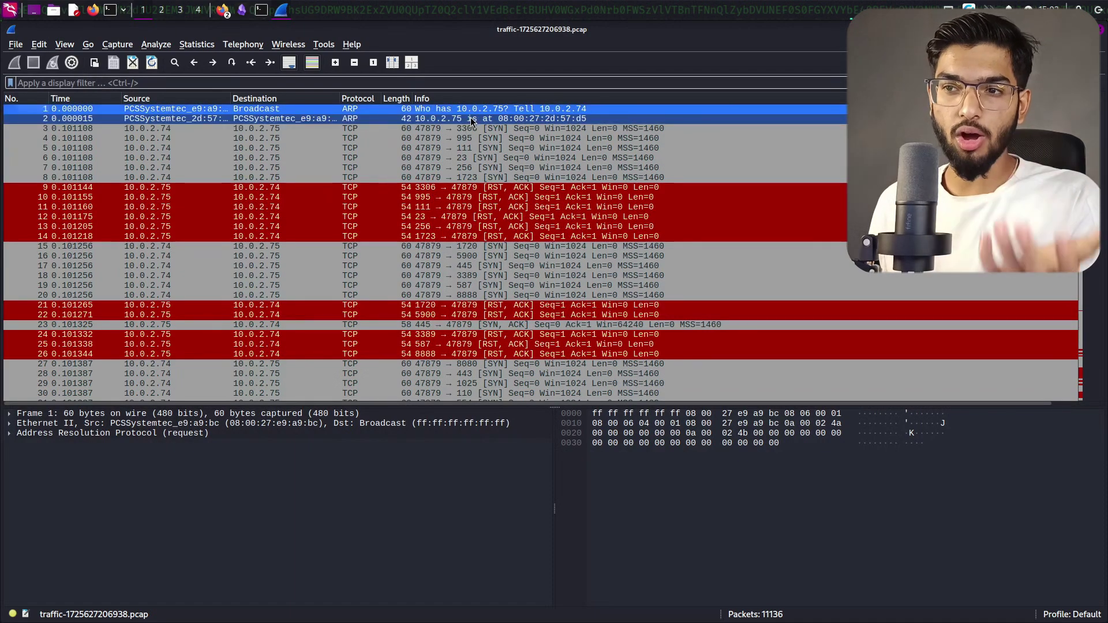
pyautogui.keyDown('ctrl'); pyautogui.click(491, 119); pyautogui.keyUp('ctrl')
pyautogui.keyDown('ctrl'); pyautogui.click(571, 129); pyautogui.keyUp('ctrl')
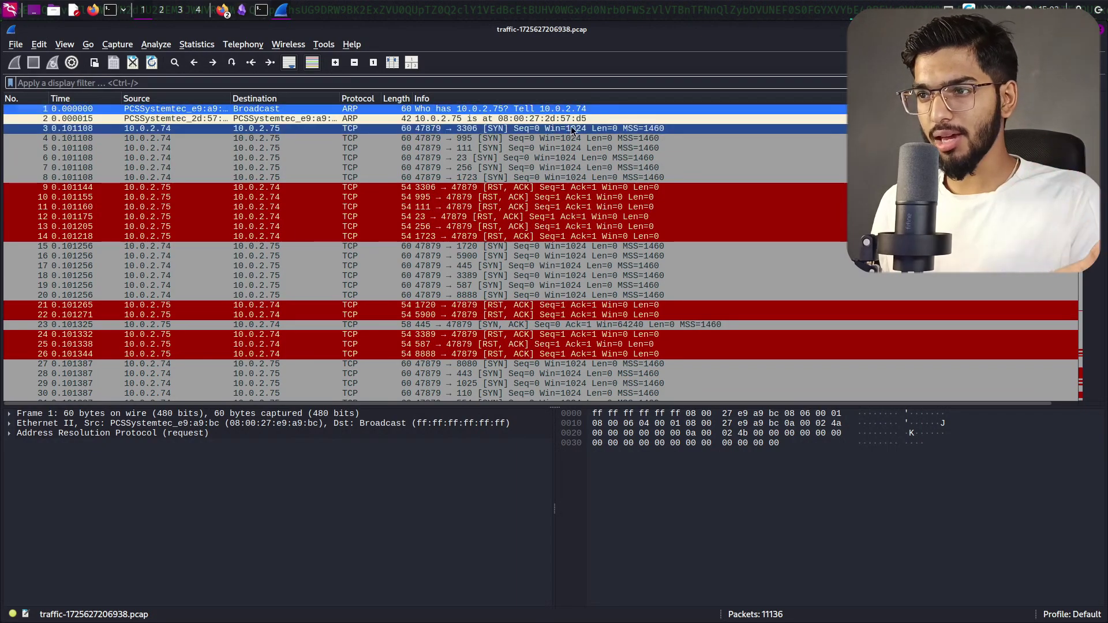
pyautogui.keyDown('shift'); pyautogui.click(576, 120); pyautogui.keyUp('shift')
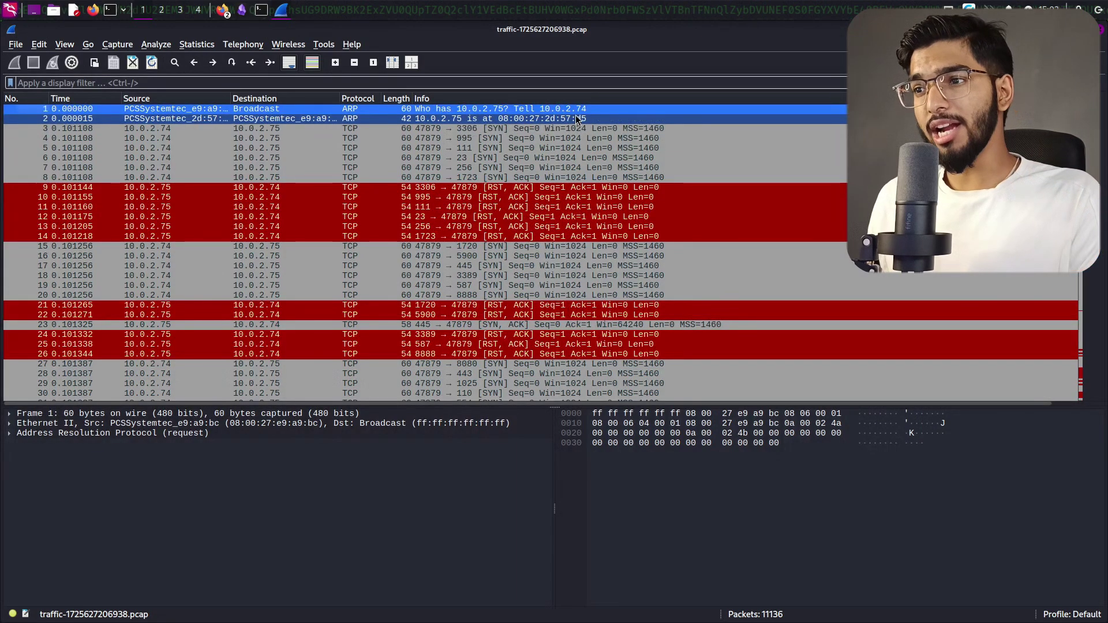
pyautogui.click(516, 110)
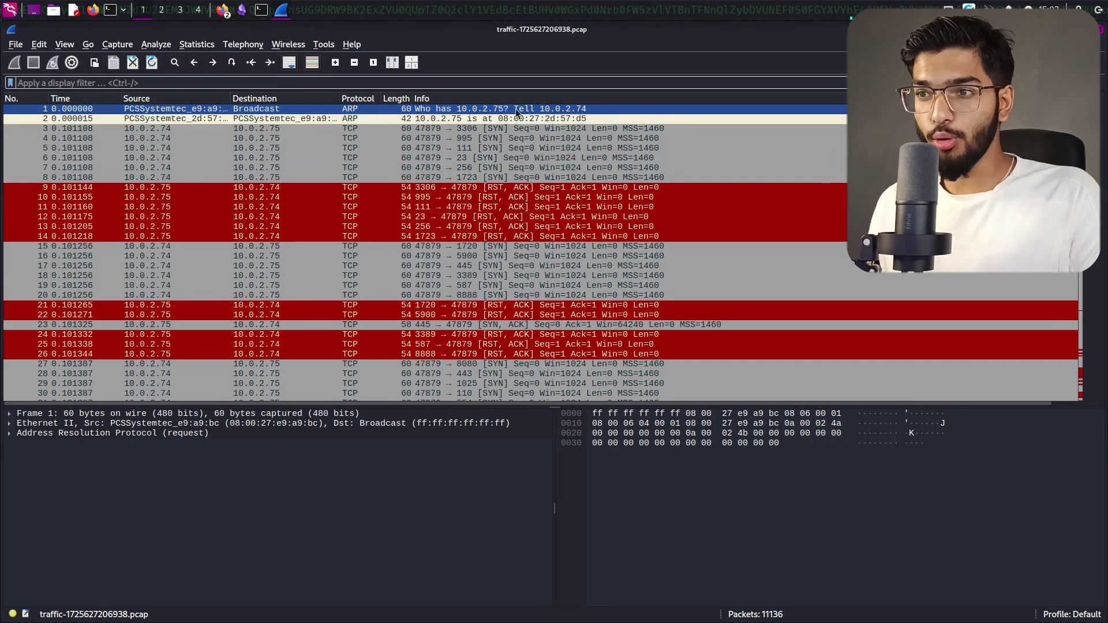
pyautogui.keyDown('shift'); pyautogui.click(476, 117); pyautogui.keyUp('shift')
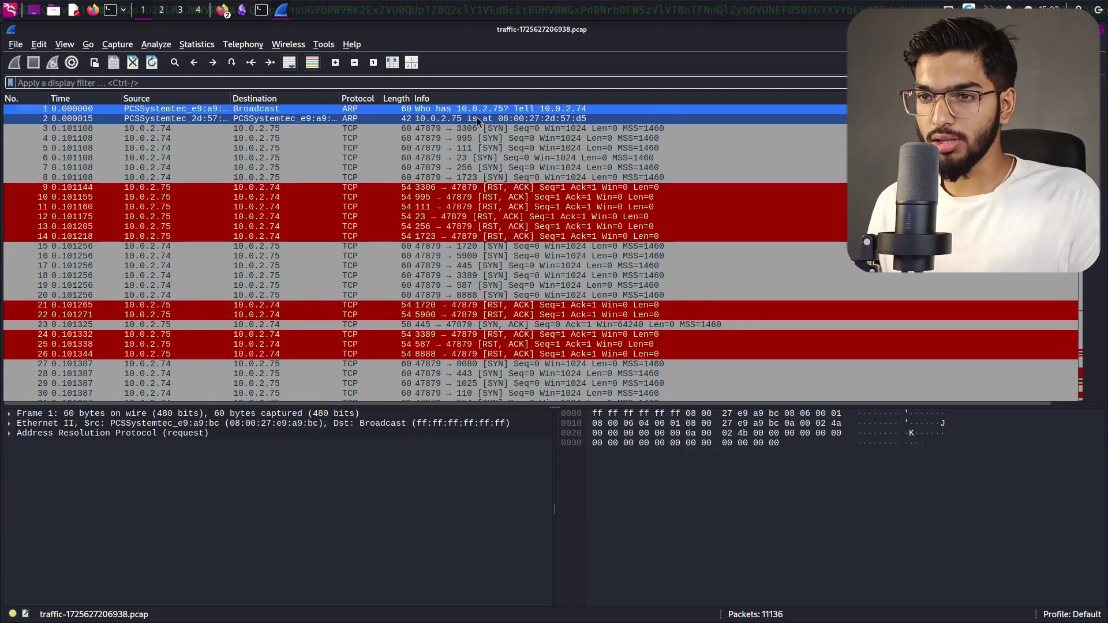
pyautogui.click(477, 117)
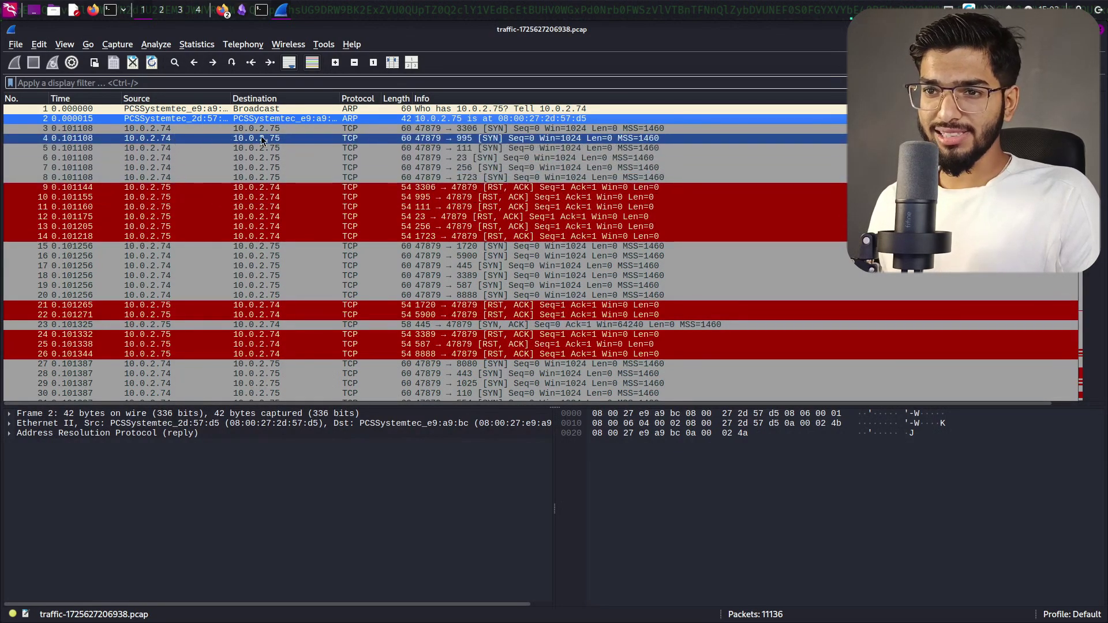
pyautogui.click(349, 128)
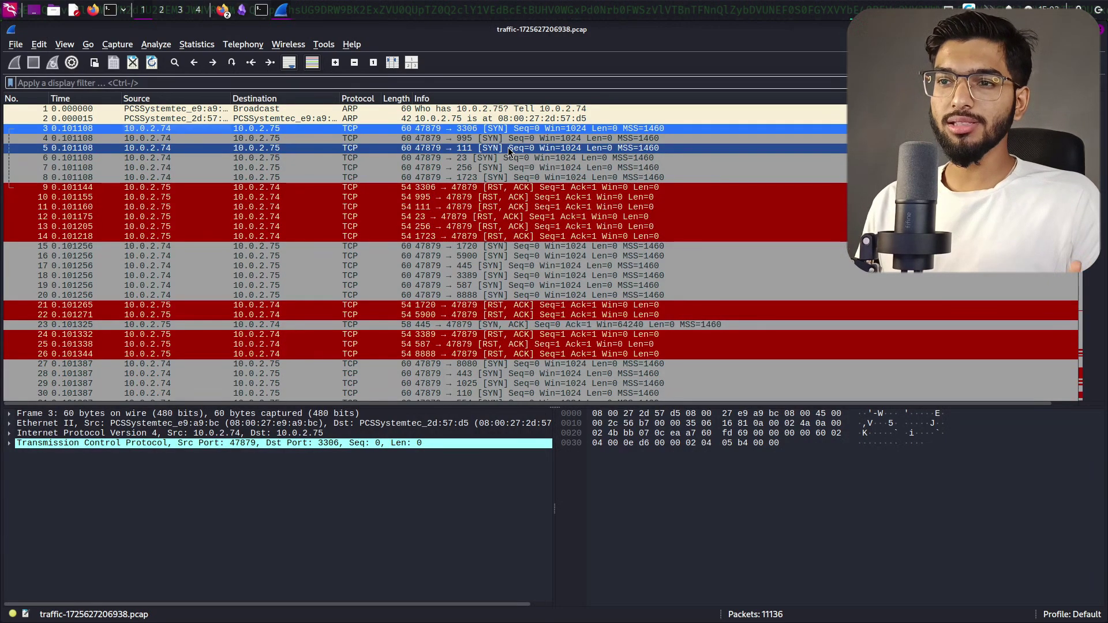
# Step: Run sudo nmap -sS 192.168.1.2 in a new terminal session to demonstrate a SYN scan
pyautogui.hotkey('alt', 'Tab')
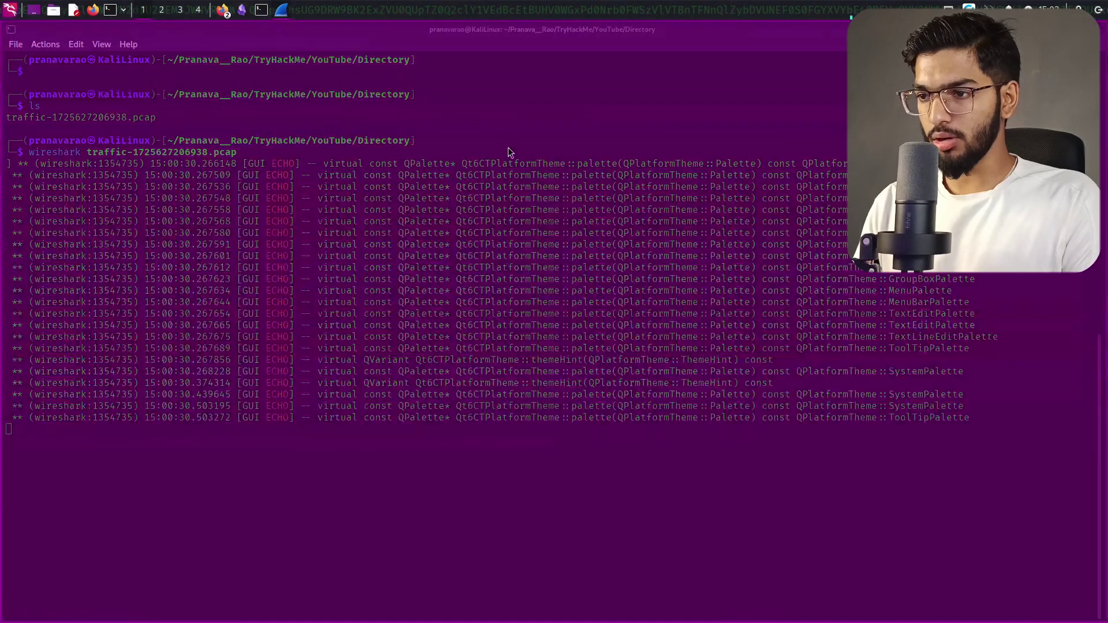
pyautogui.hotkey('ctrl', 'shift', 't')
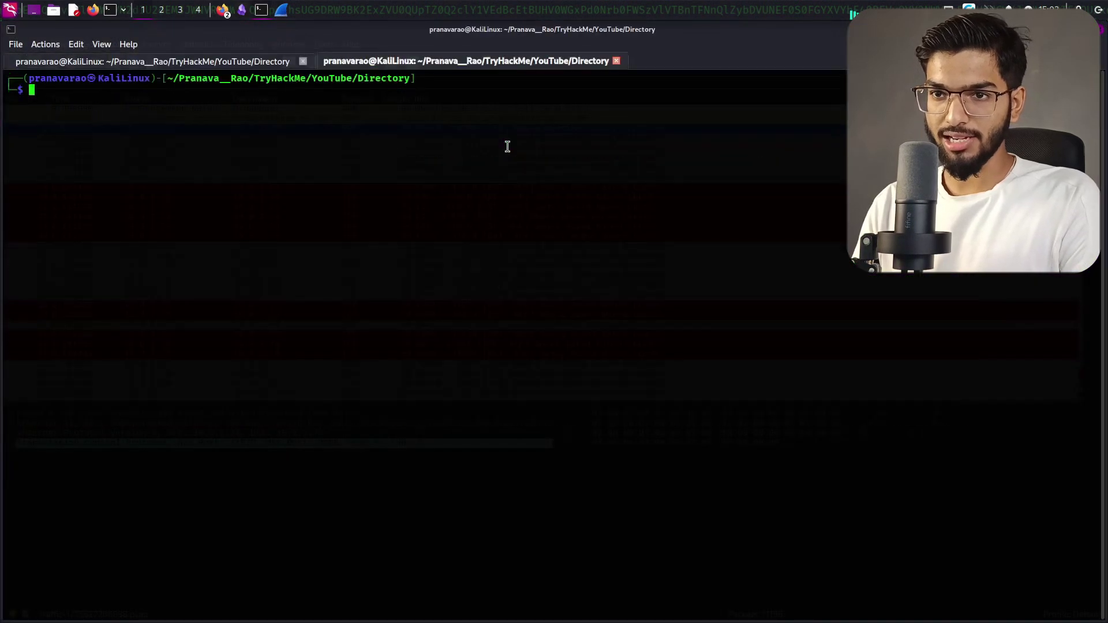
pyautogui.write('sudo n')
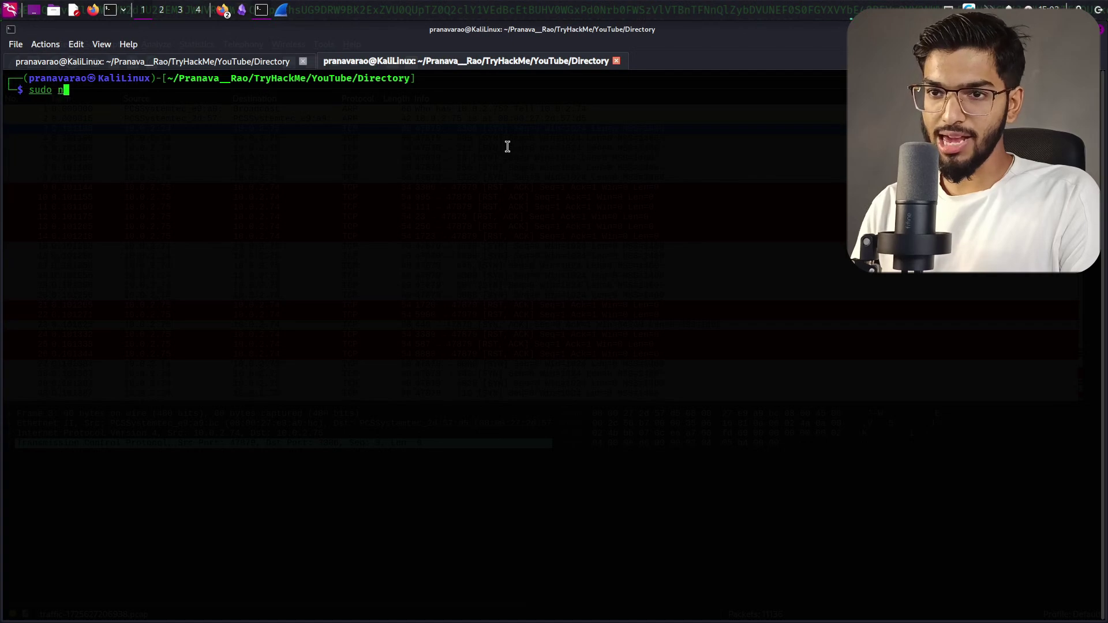
pyautogui.write('map -S')
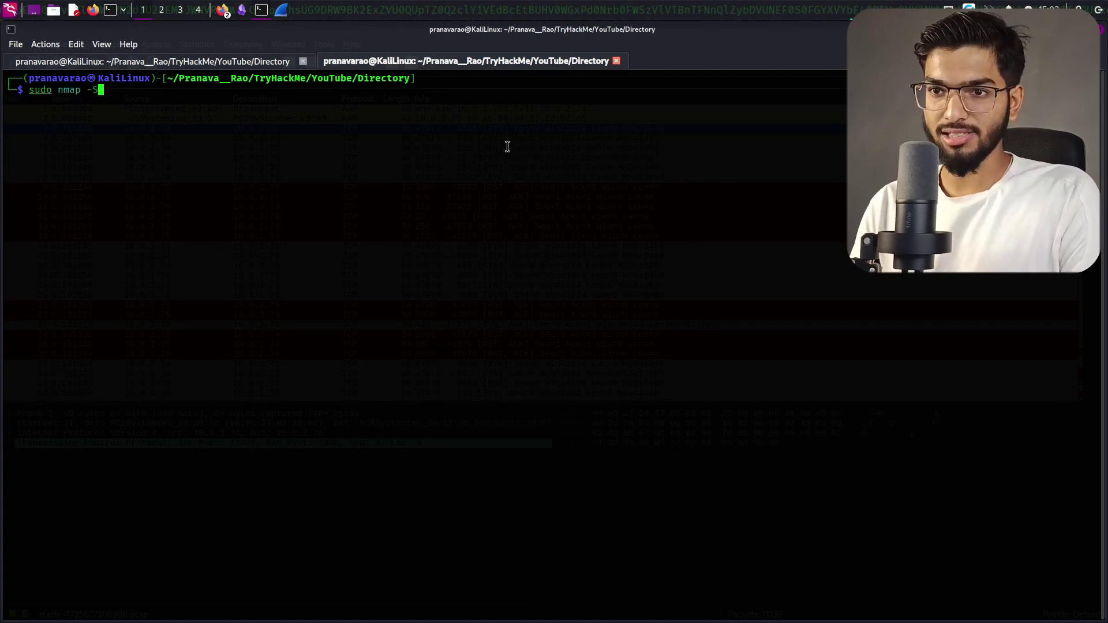
pyautogui.press('Left')
pyautogui.write('s')
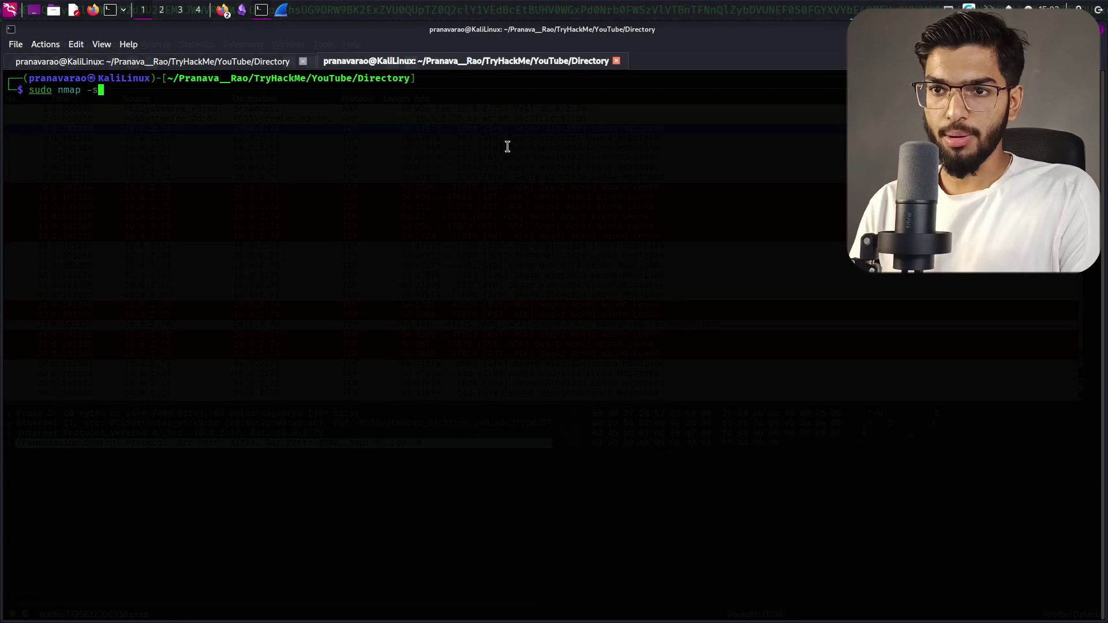
pyautogui.press('Right')
pyautogui.write('192.1')
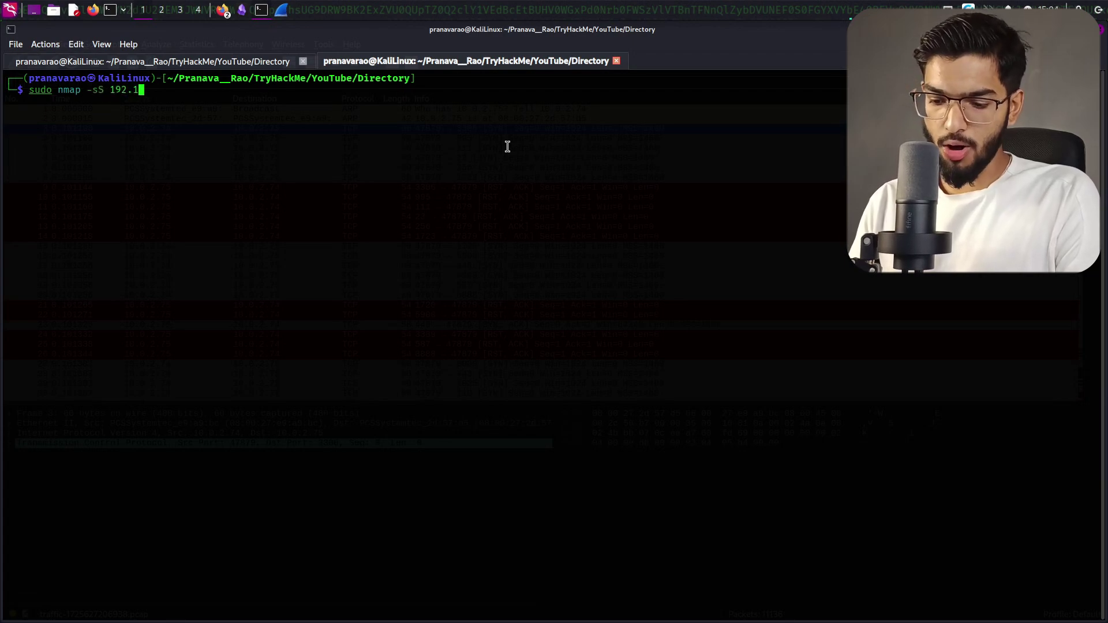
pyautogui.write('68.1.2')
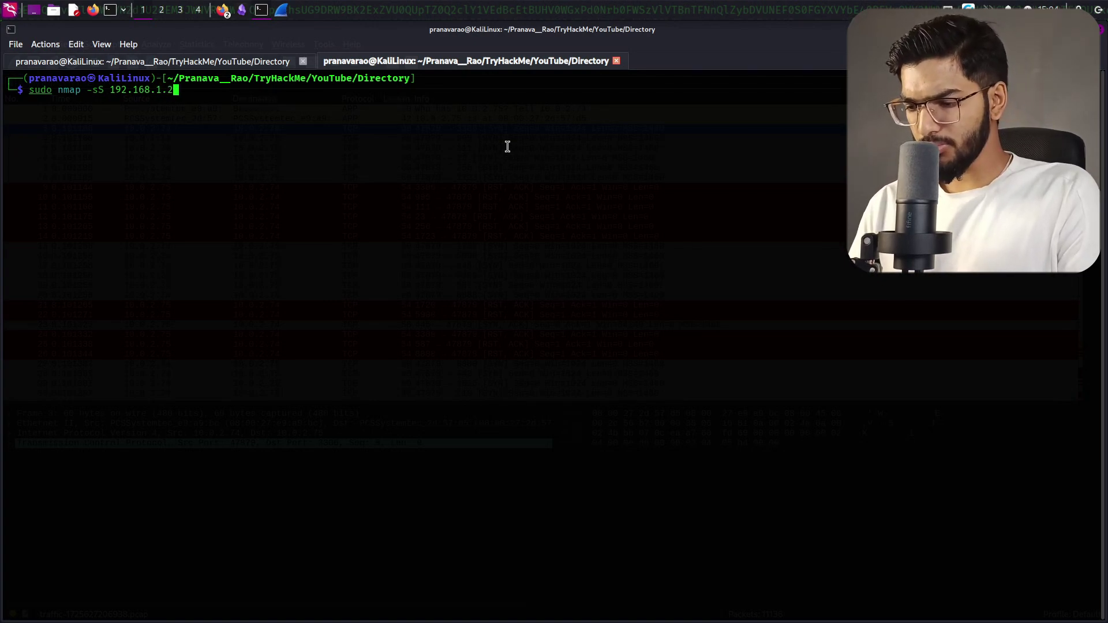
pyautogui.press('Return')
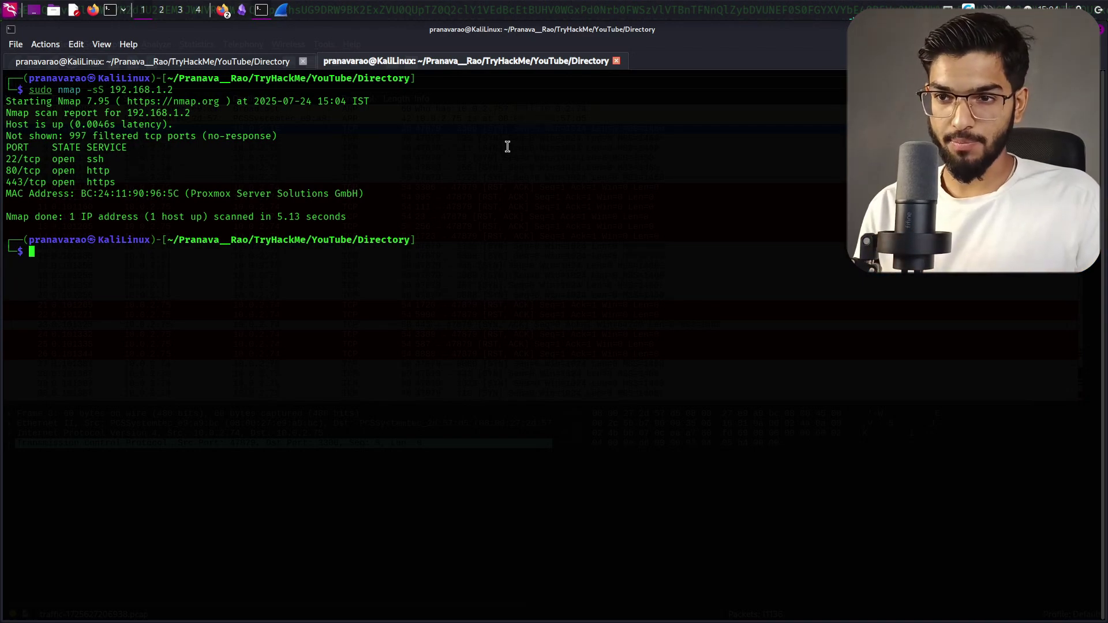
pyautogui.hotkey('alt', 'Tab')
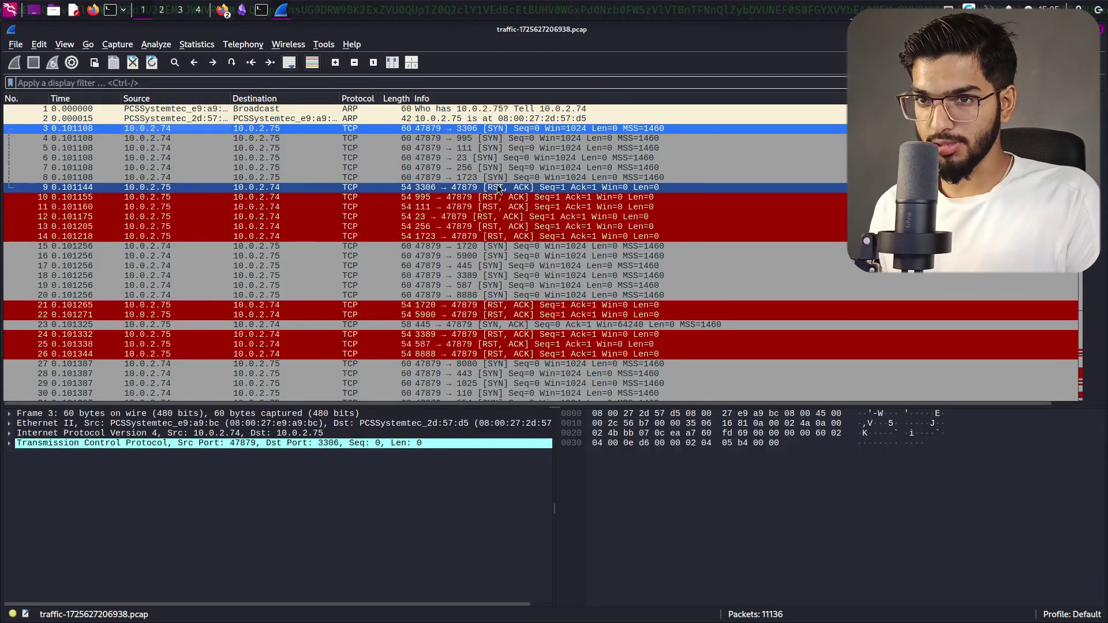
pyautogui.click(17, 45)
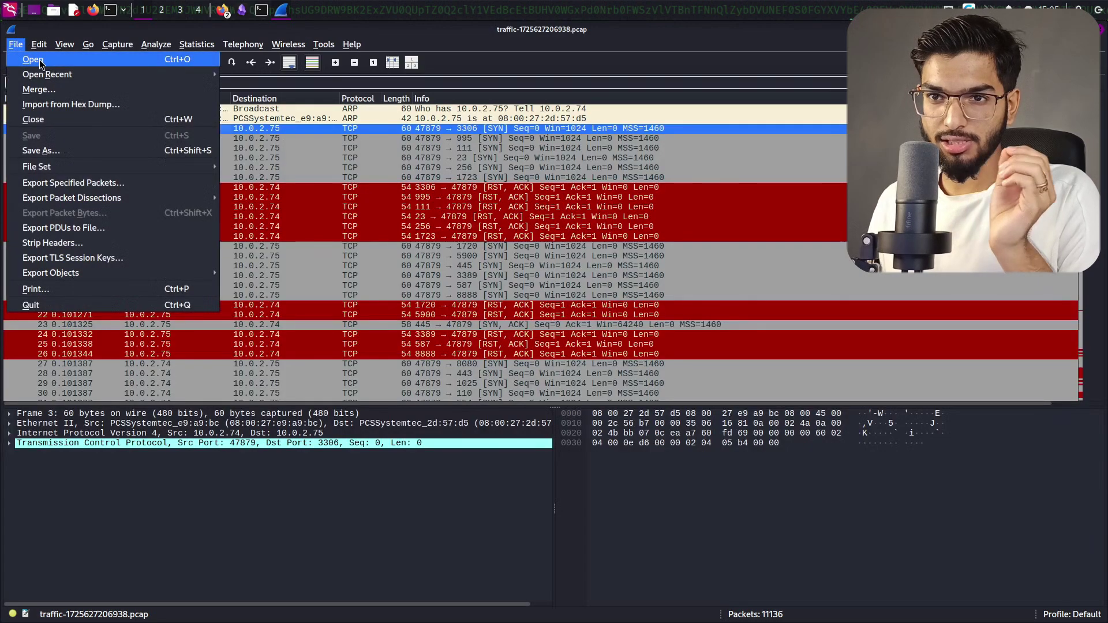
pyautogui.press('Escape')
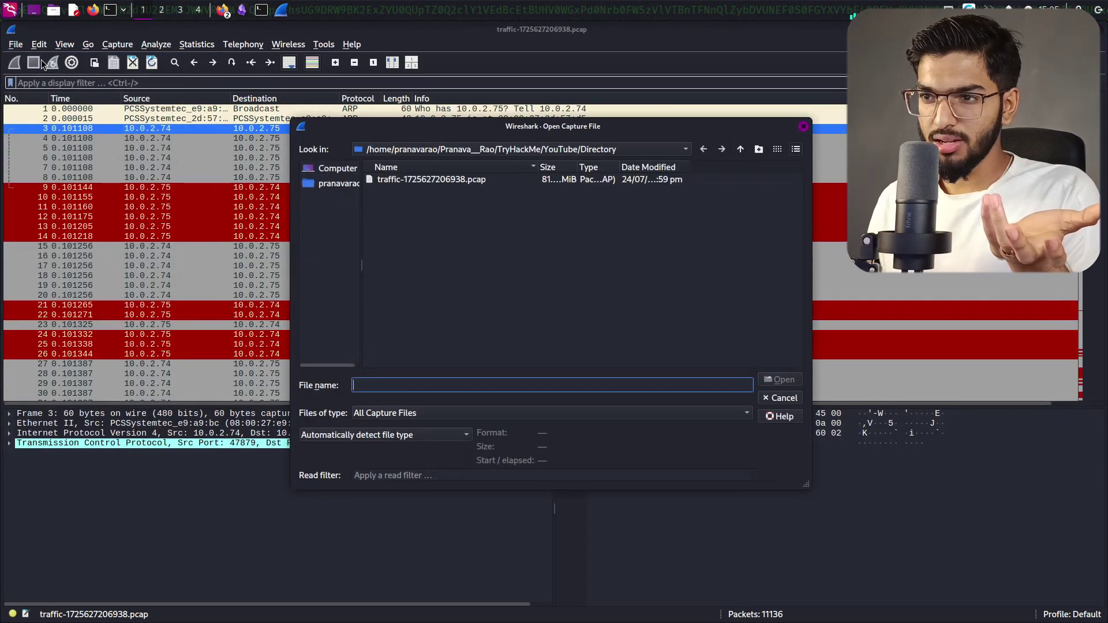
pyautogui.click(803, 128)
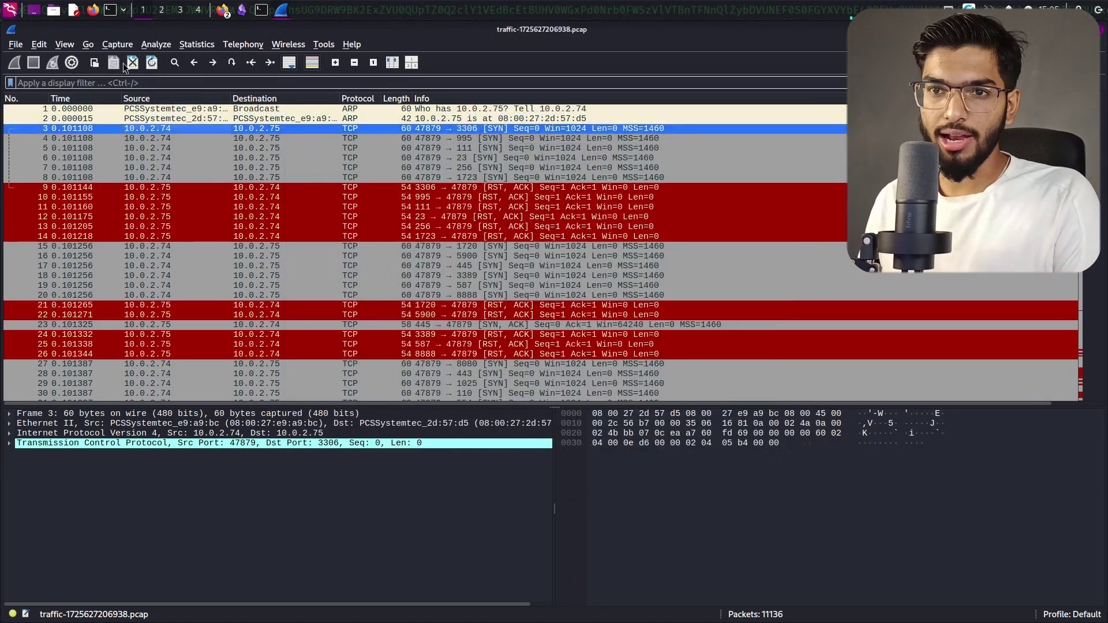
# Step: Close the loaded capture file and terminate the running Wireshark process from its terminal session
pyautogui.click(18, 45)
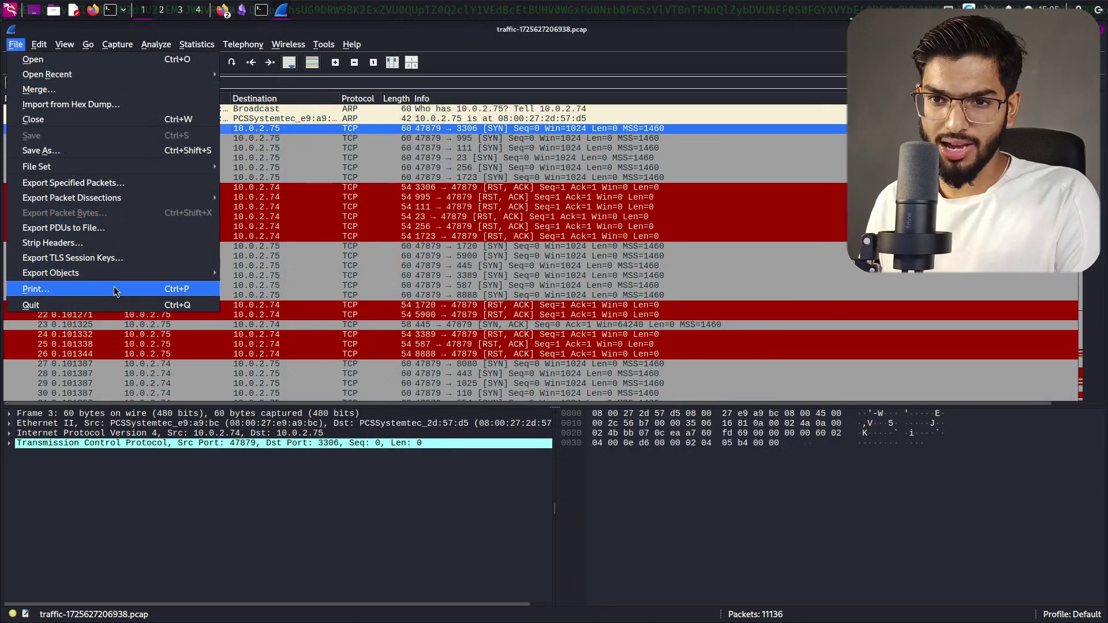
pyautogui.click(75, 121)
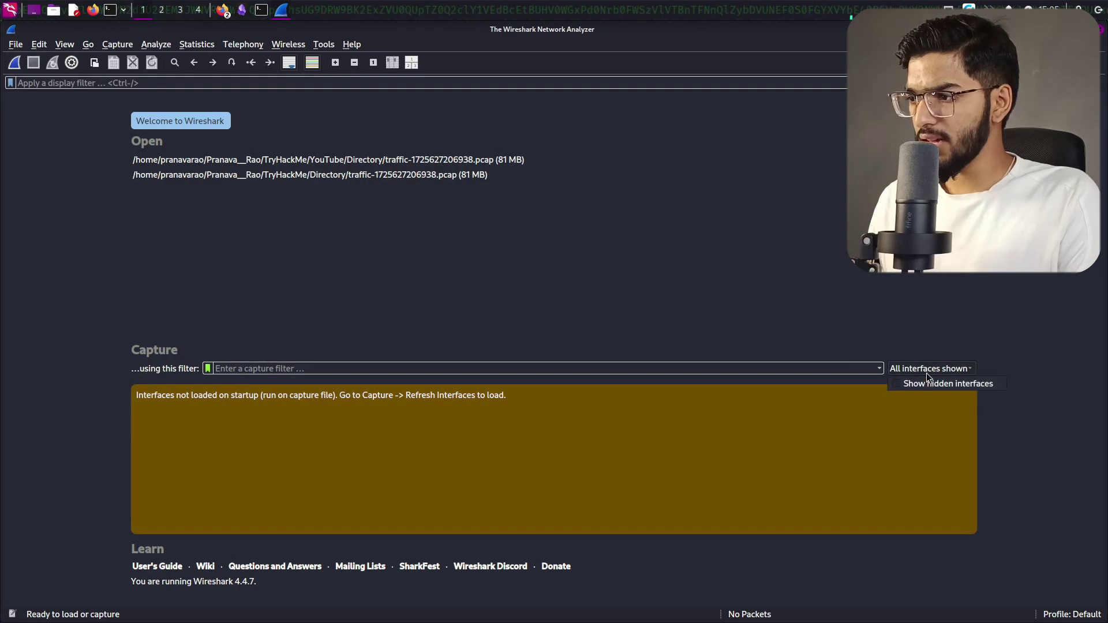
pyautogui.hotkey('alt', 'Tab')
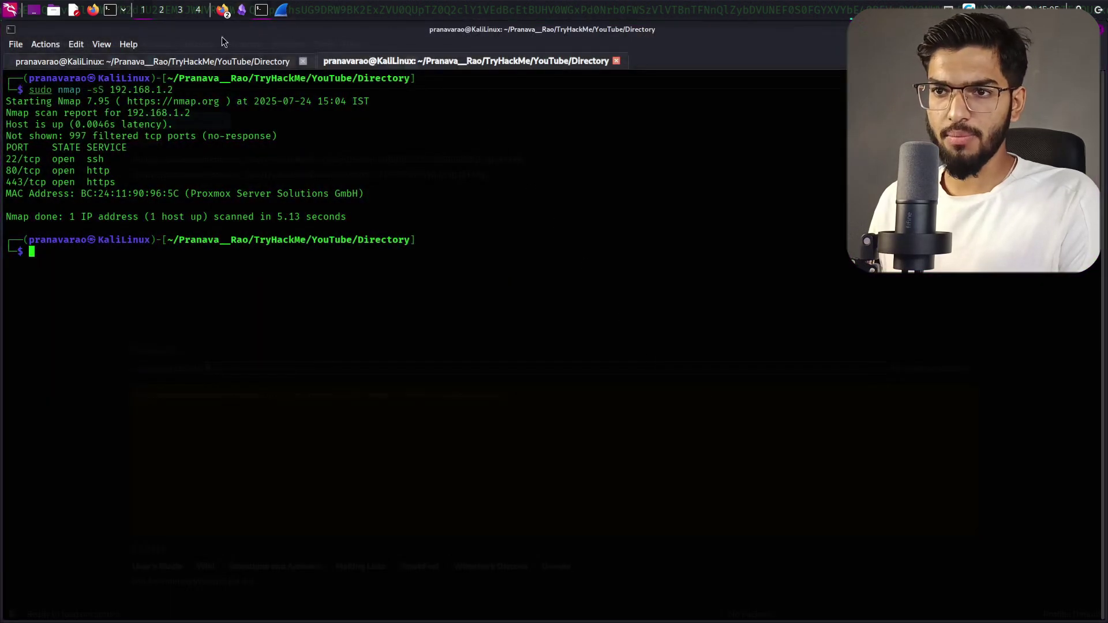
pyautogui.click(196, 58)
pyautogui.hotkey('ctrl', 'c')
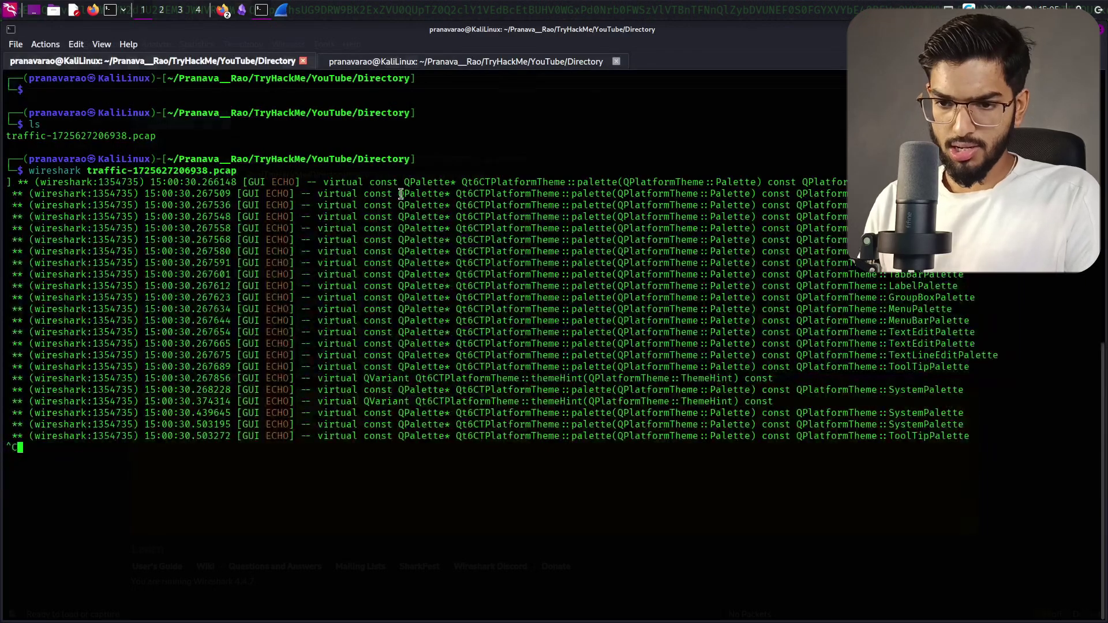
# Step: Try relaunching Wireshark with sudo on traffic-1725627206938.pcap, then close the capture and the program
pyautogui.write('sudo !!')
pyautogui.press('Return')
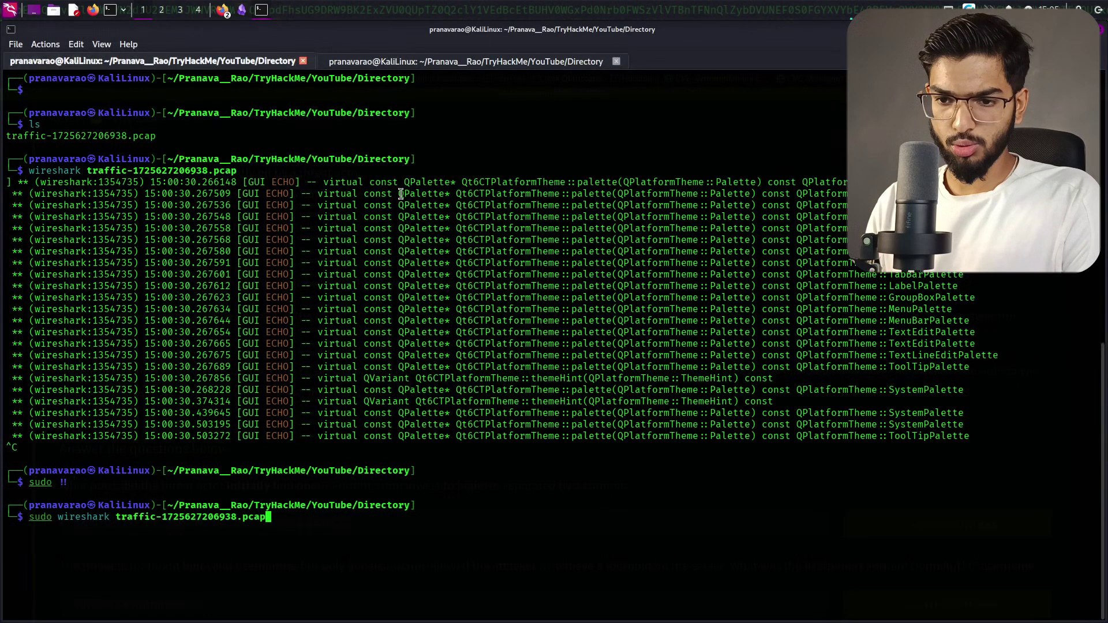
pyautogui.press('Return')
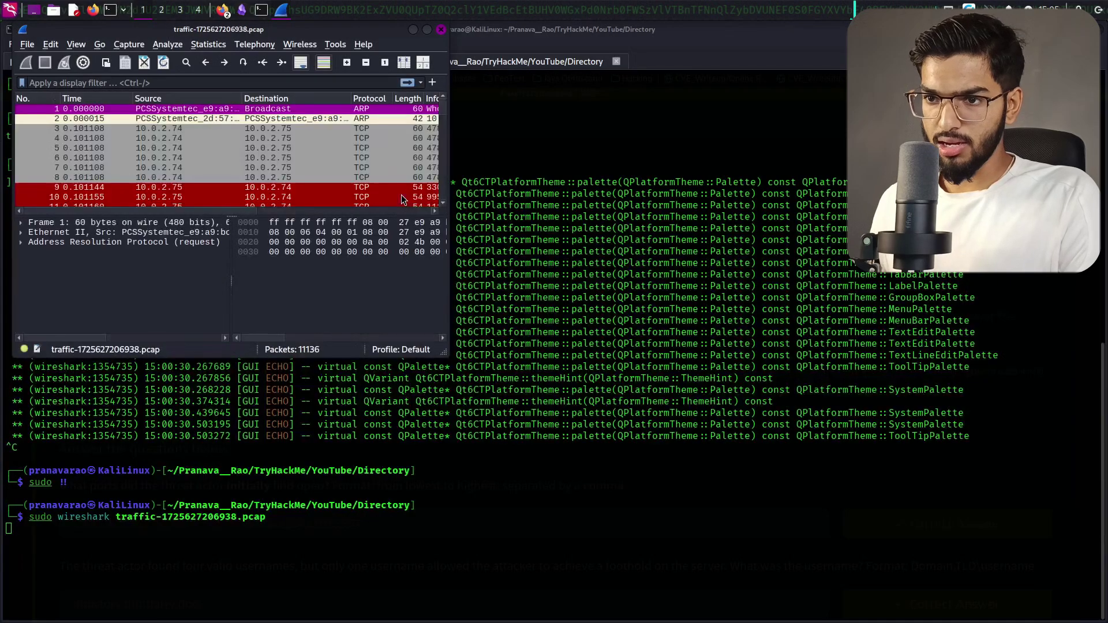
pyautogui.hotkey('ctrl', 'w')
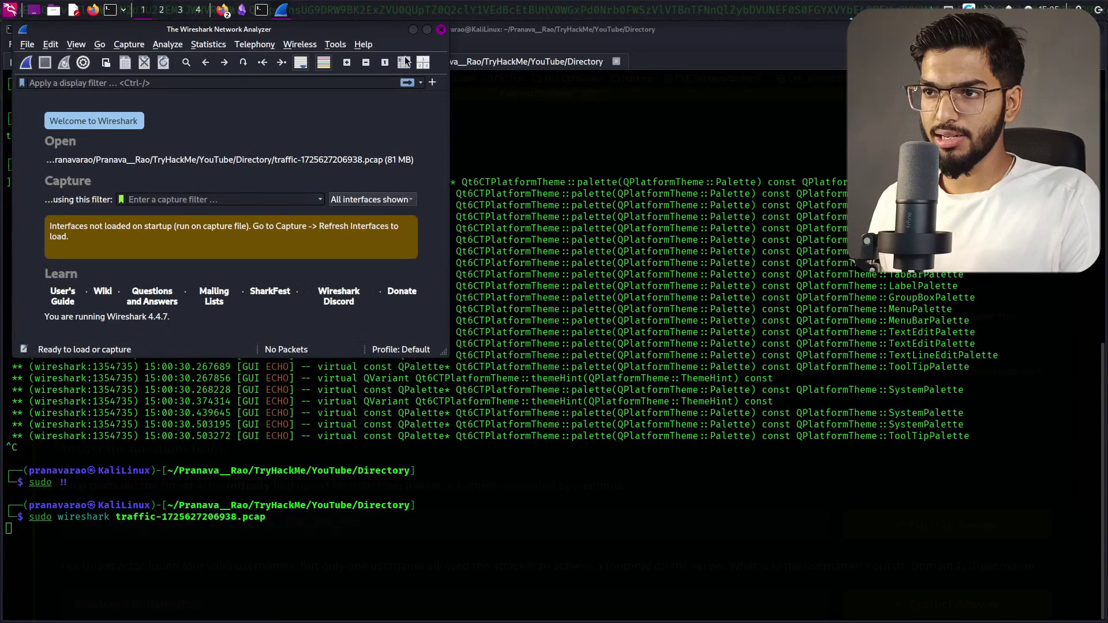
pyautogui.click(439, 30)
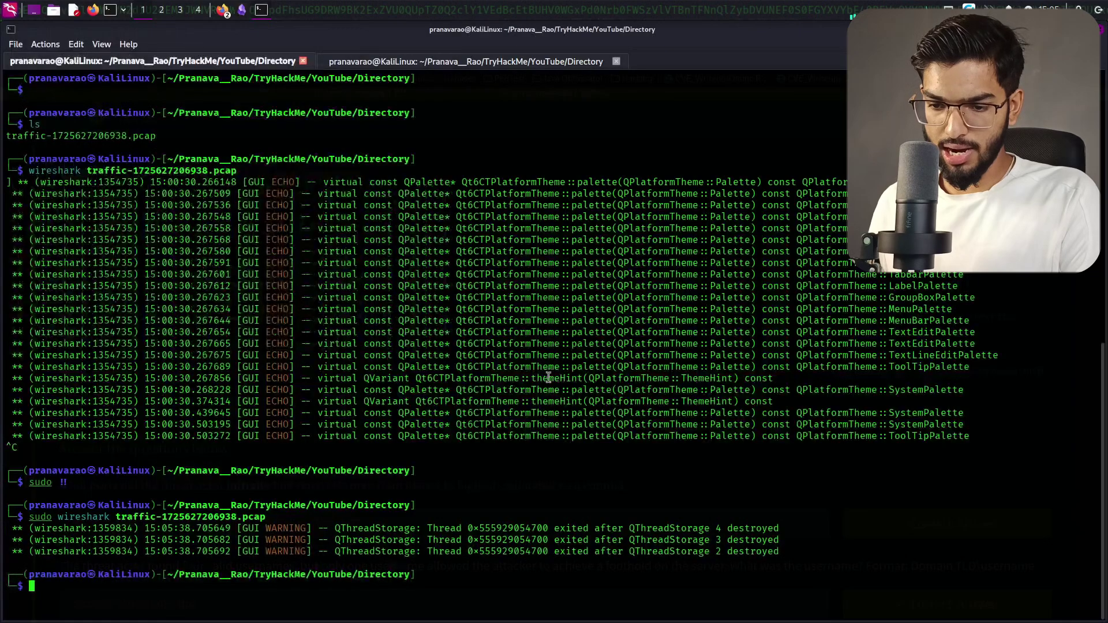
# Step: Launch Wireshark from the terminal without a capture file and start a live capture on eth0
pyautogui.press('super')
pyautogui.press('Escape')
pyautogui.write('w')
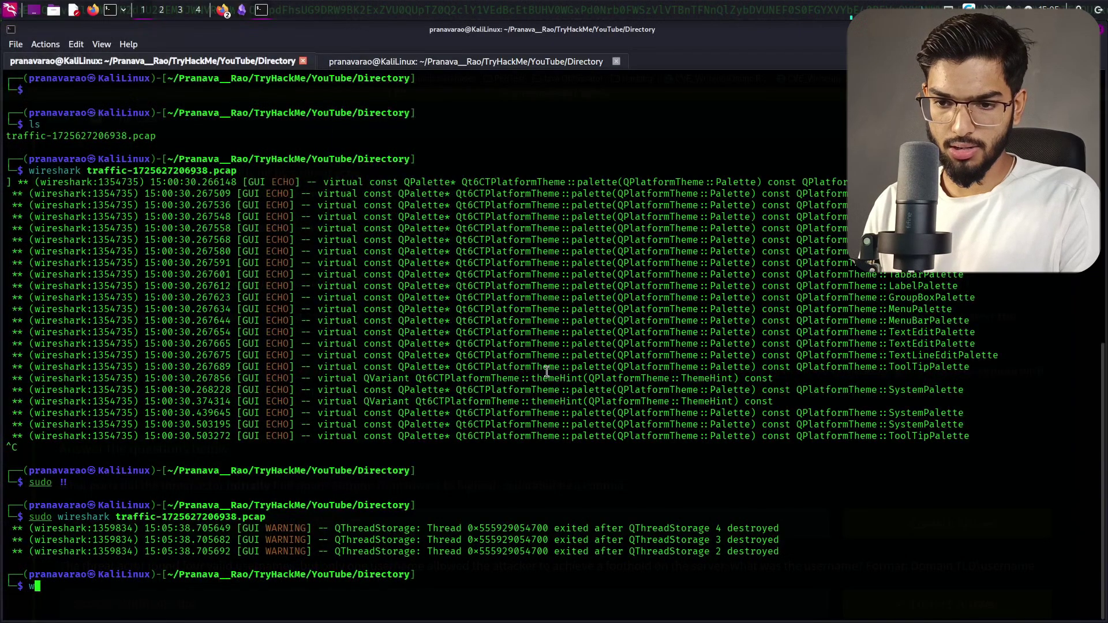
pyautogui.write('ireshark')
pyautogui.press('Return')
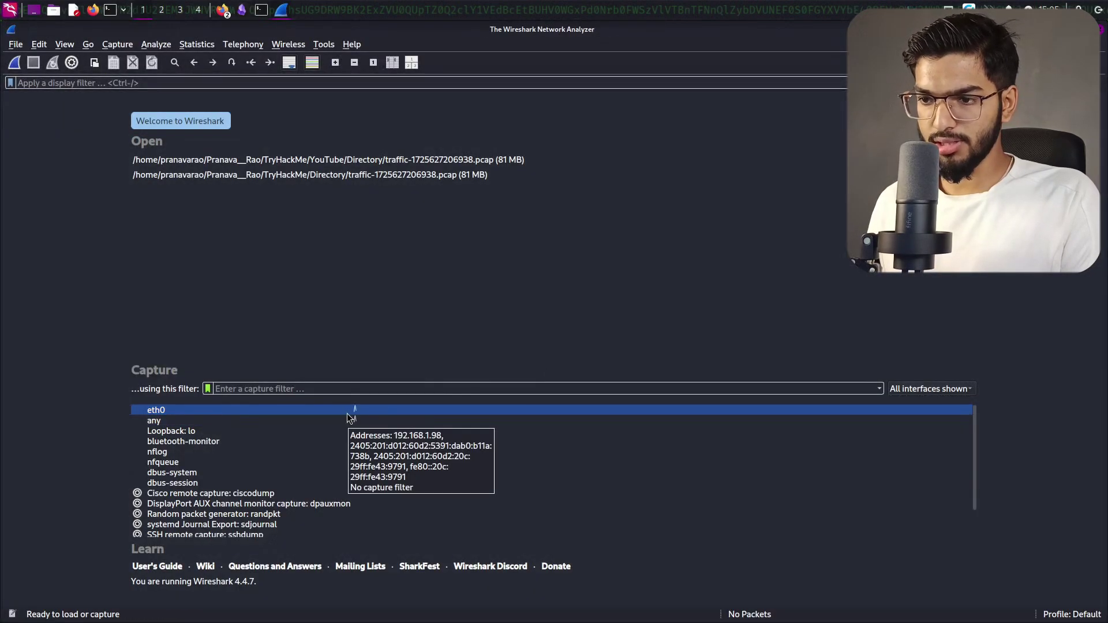
pyautogui.doubleClick(391, 413)
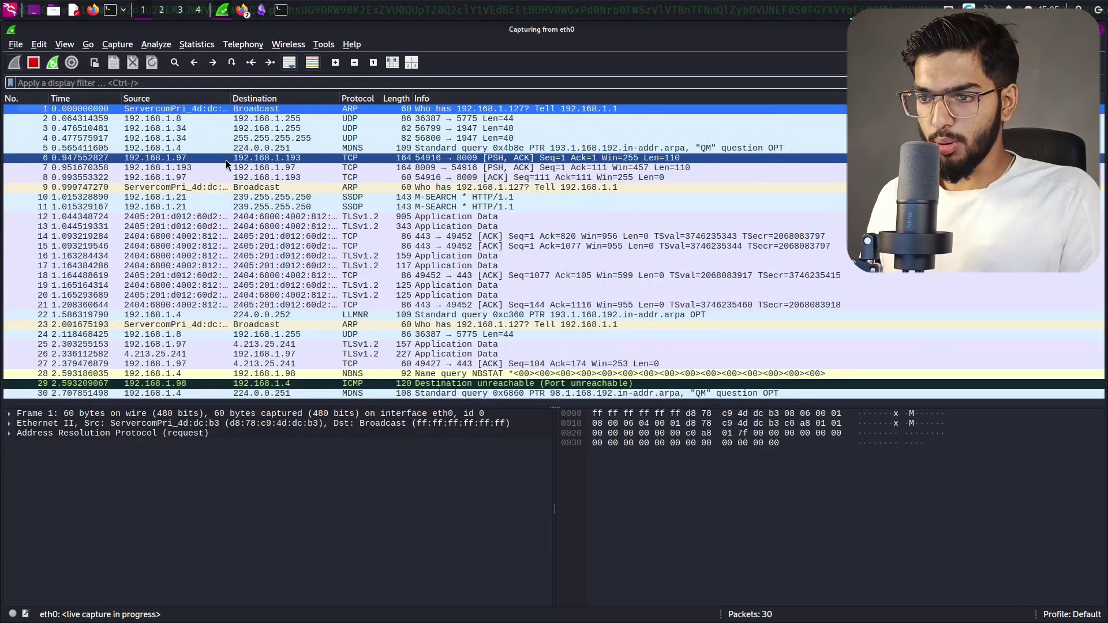
# Step: Run ifconfig in the terminal session used for the nmap scan and highlight the eth0 IPv4 address
pyautogui.hotkey('alt', 'Tab')
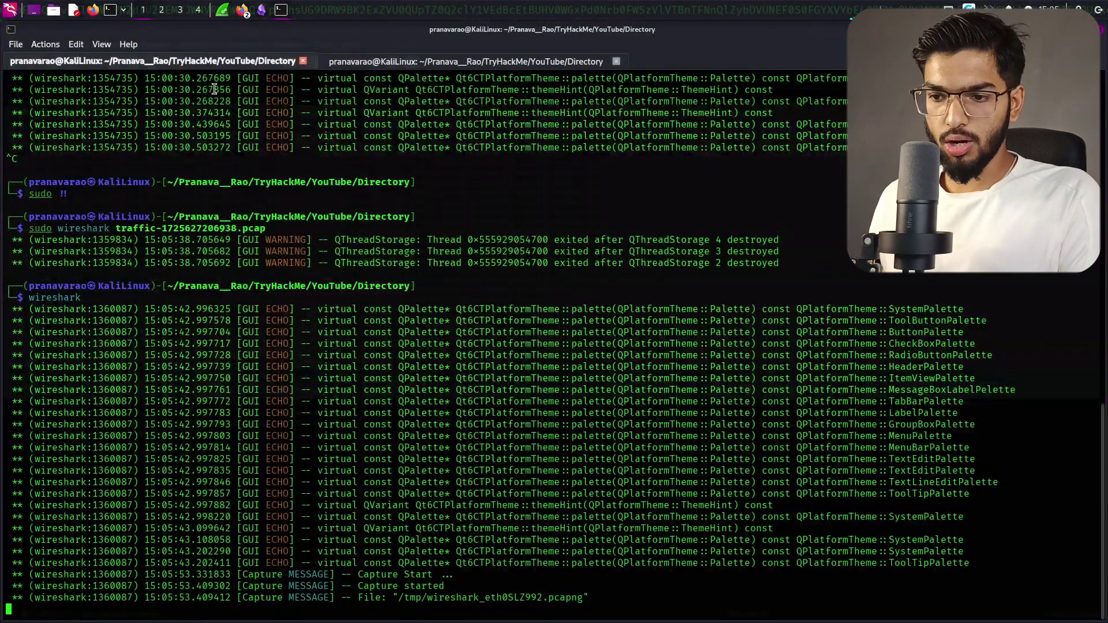
pyautogui.click(437, 61)
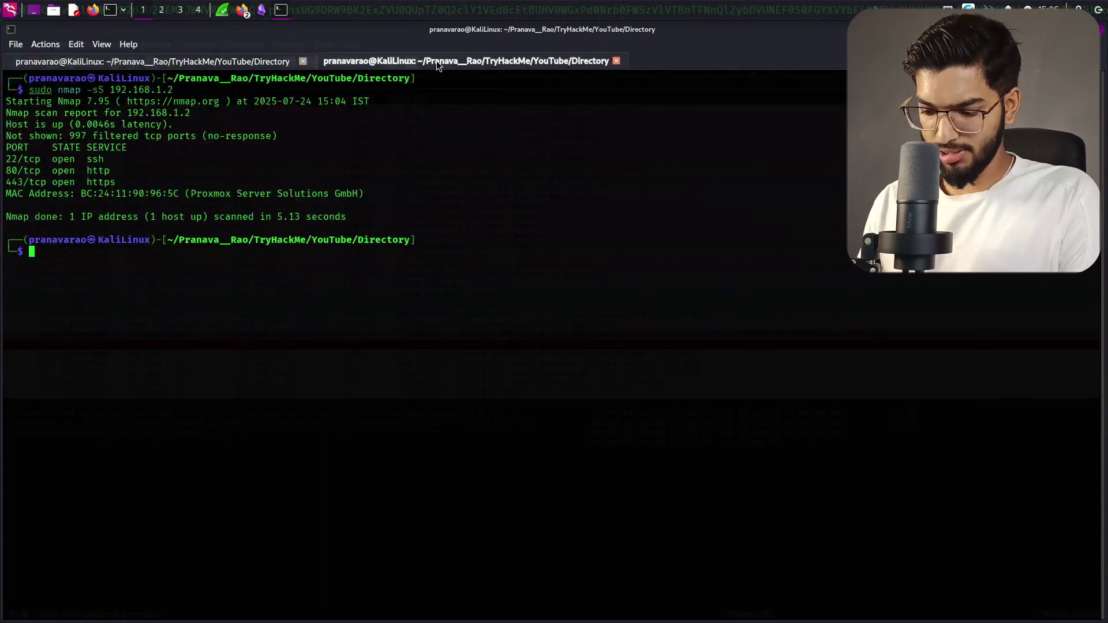
pyautogui.write('ifconfig')
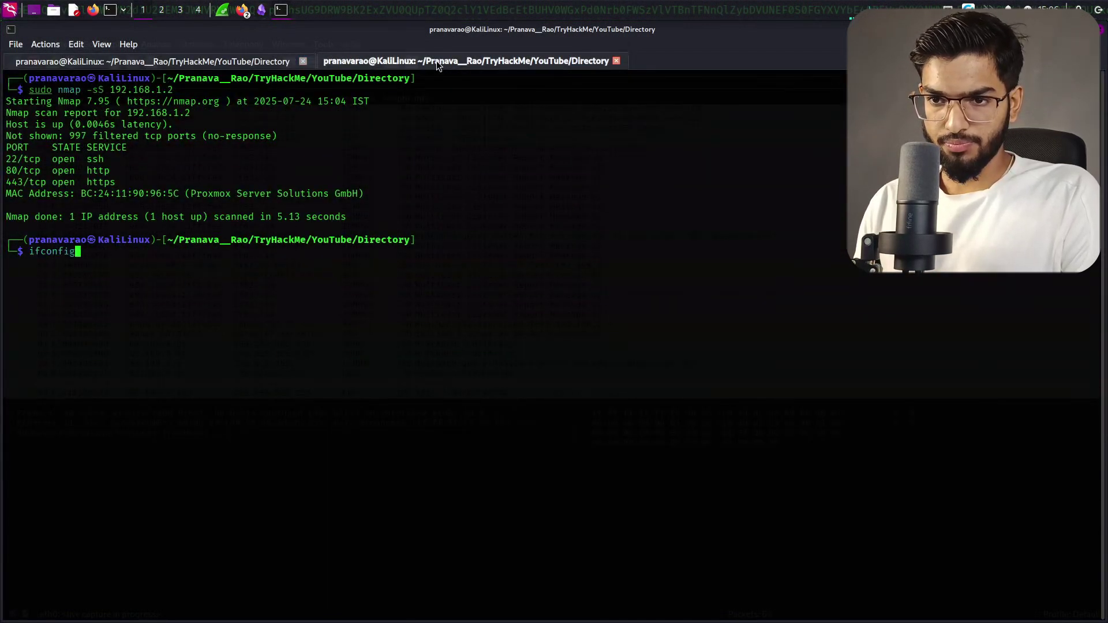
pyautogui.press('Return')
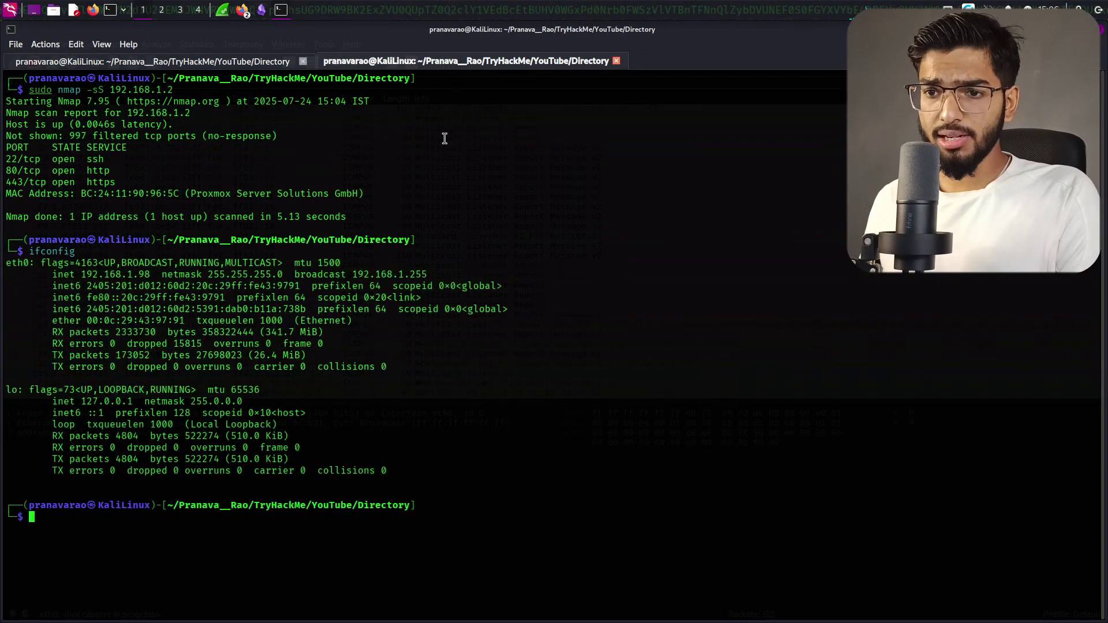
pyautogui.moveTo(75, 275); pyautogui.dragTo(155, 272)
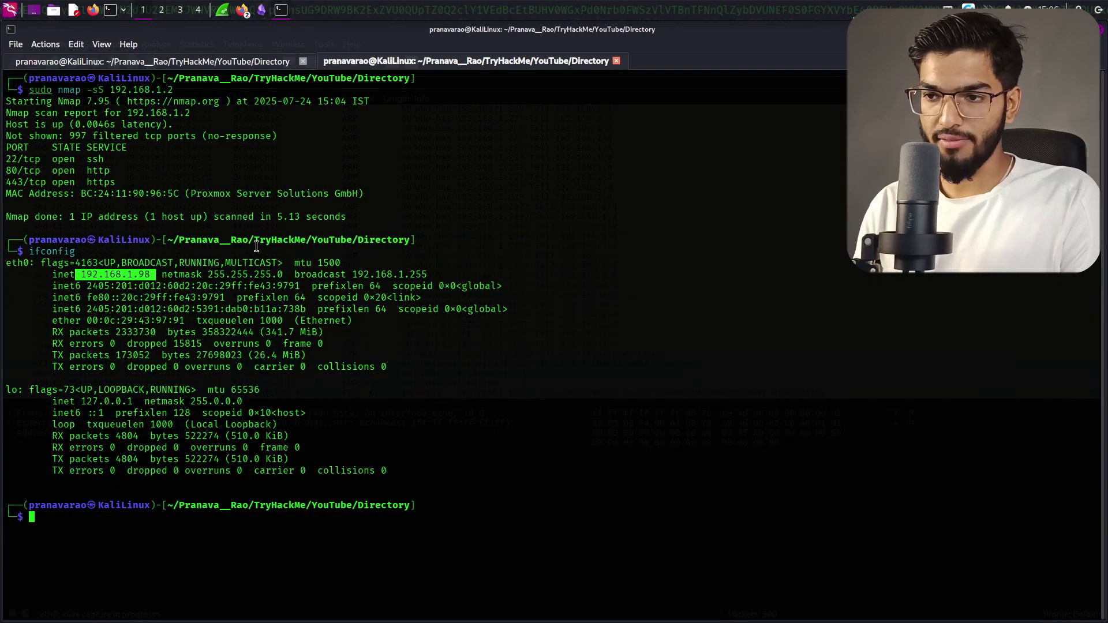
# Step: Switch to Wireshark and stop the running live capture on eth0
pyautogui.hotkey('alt', 'Tab')
pyautogui.hotkey('alt', 'Tab')
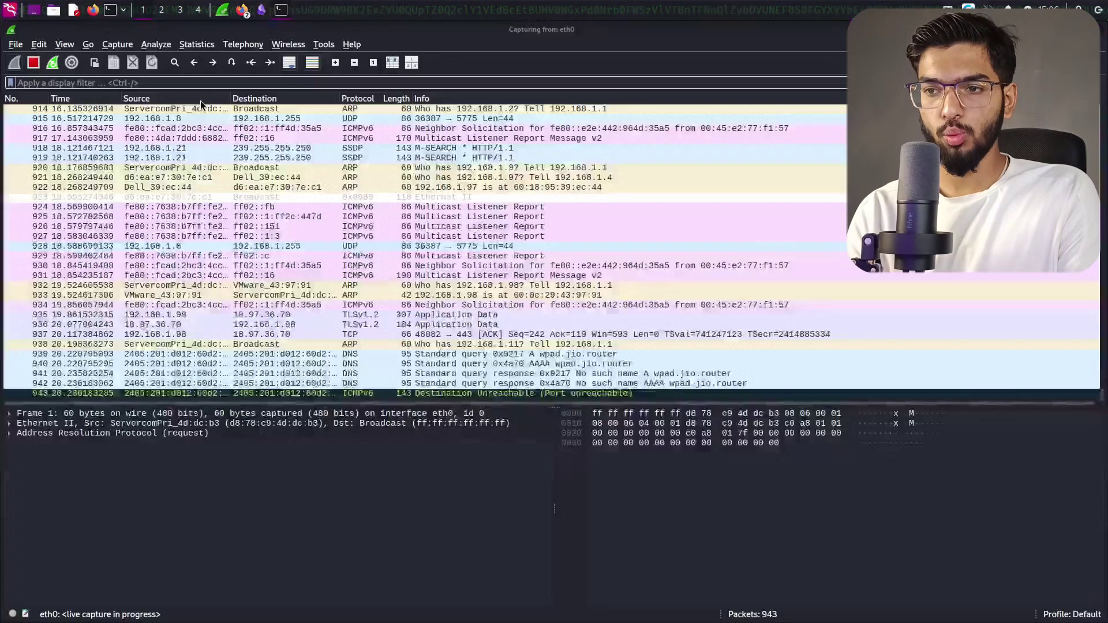
pyautogui.hotkey('alt', 'Tab')
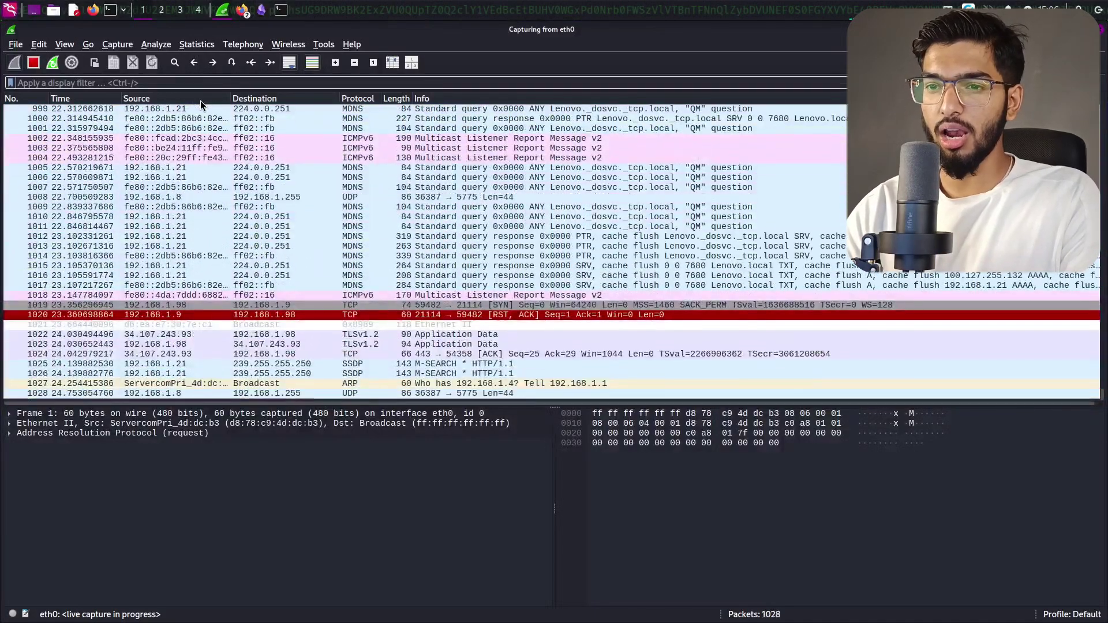
pyautogui.click(423, 190)
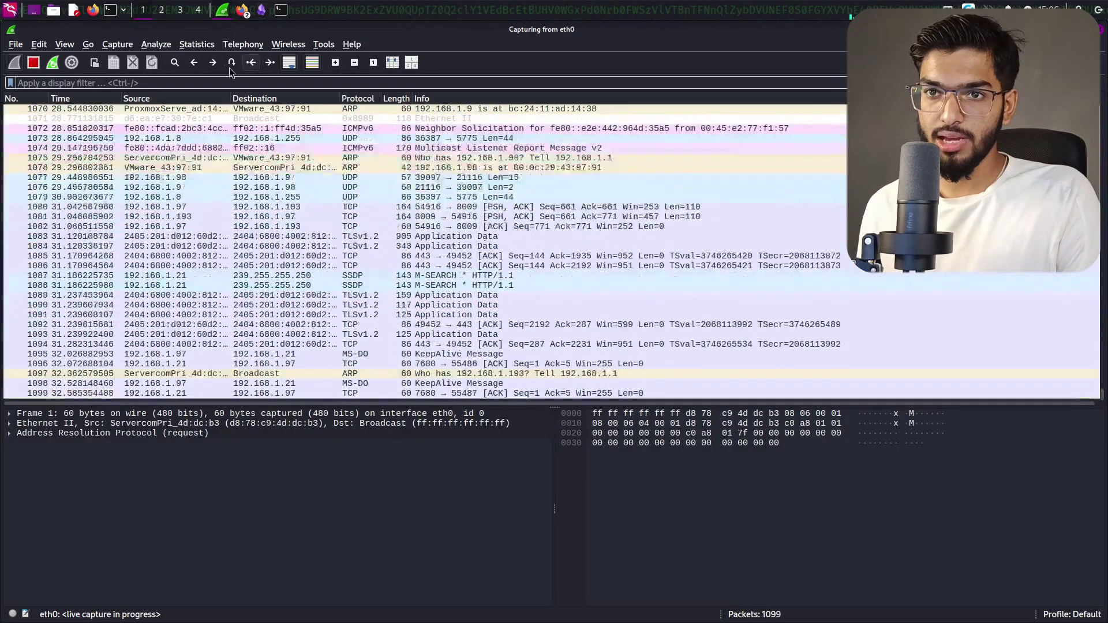
pyautogui.click(33, 62)
# Step: Recall the command sudo nmap -sS 192.168.1.2 in the terminal without running it and clear the screen
pyautogui.hotkey('alt', 'Tab')
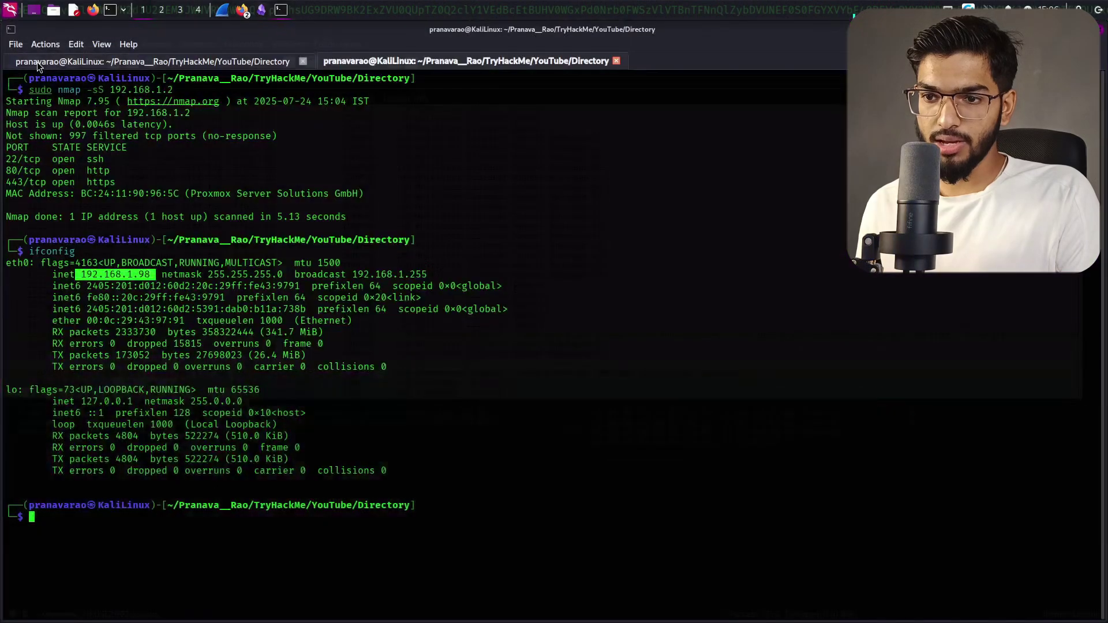
pyautogui.press('Up')
pyautogui.press('Up')
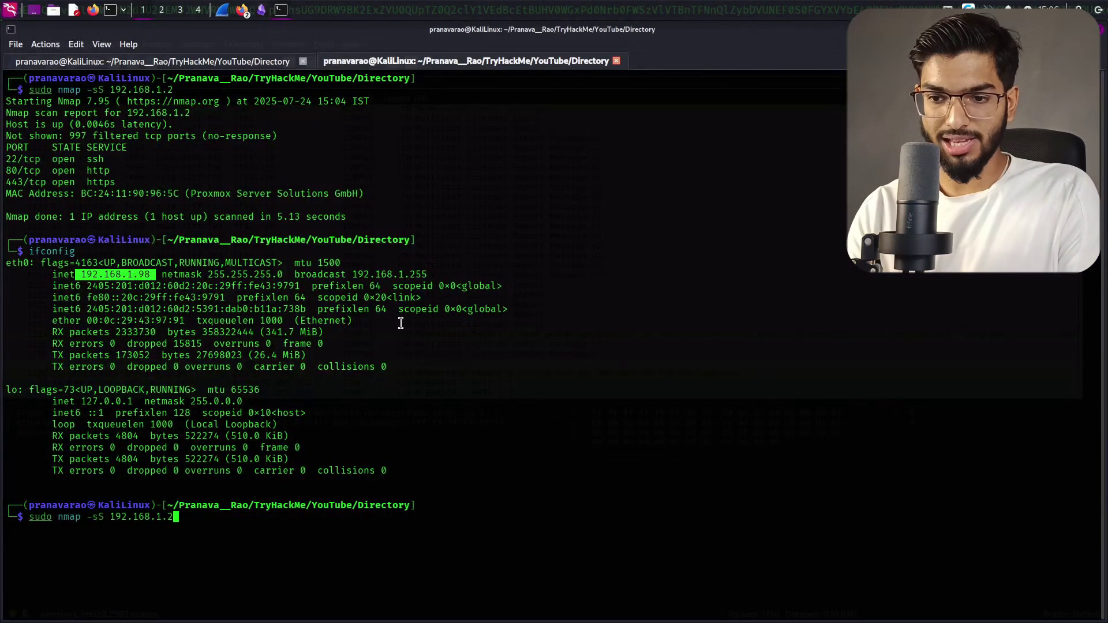
pyautogui.hotkey('ctrl', 'l')
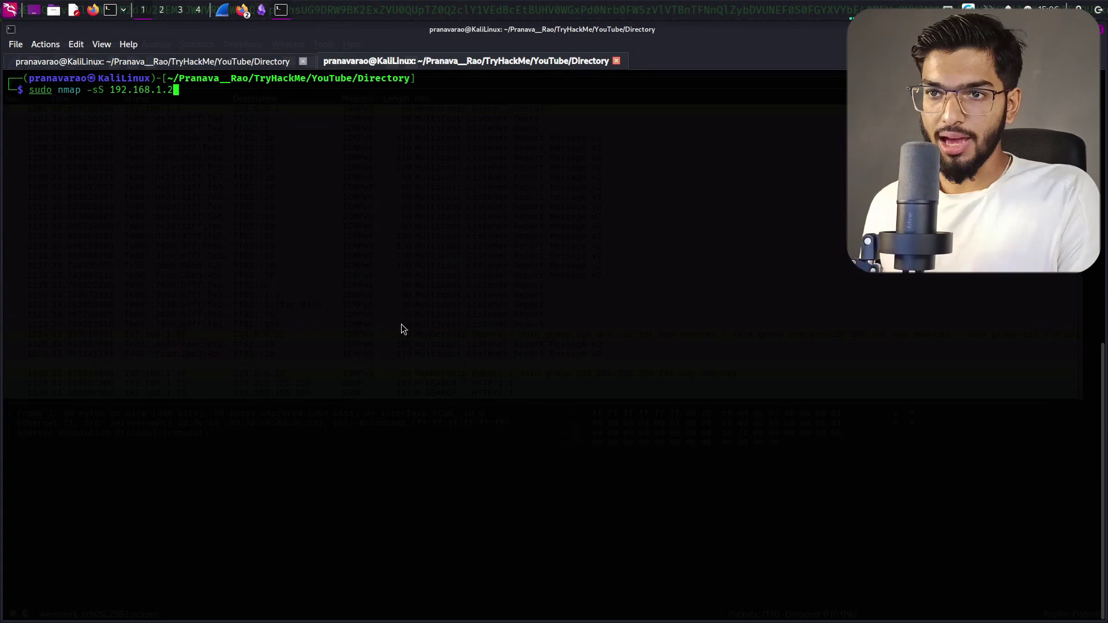
# Step: Start a fresh eth0 capture in Wireshark, continuing without saving the previously captured packets
pyautogui.hotkey('alt', 'Tab')
pyautogui.click(12, 65)
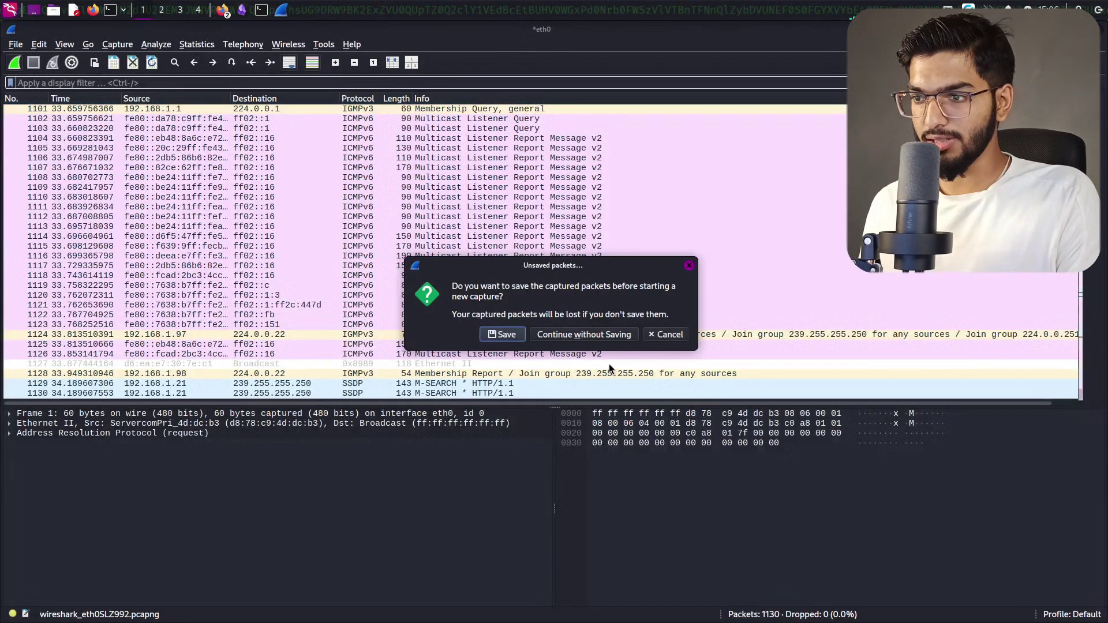
pyautogui.click(608, 333)
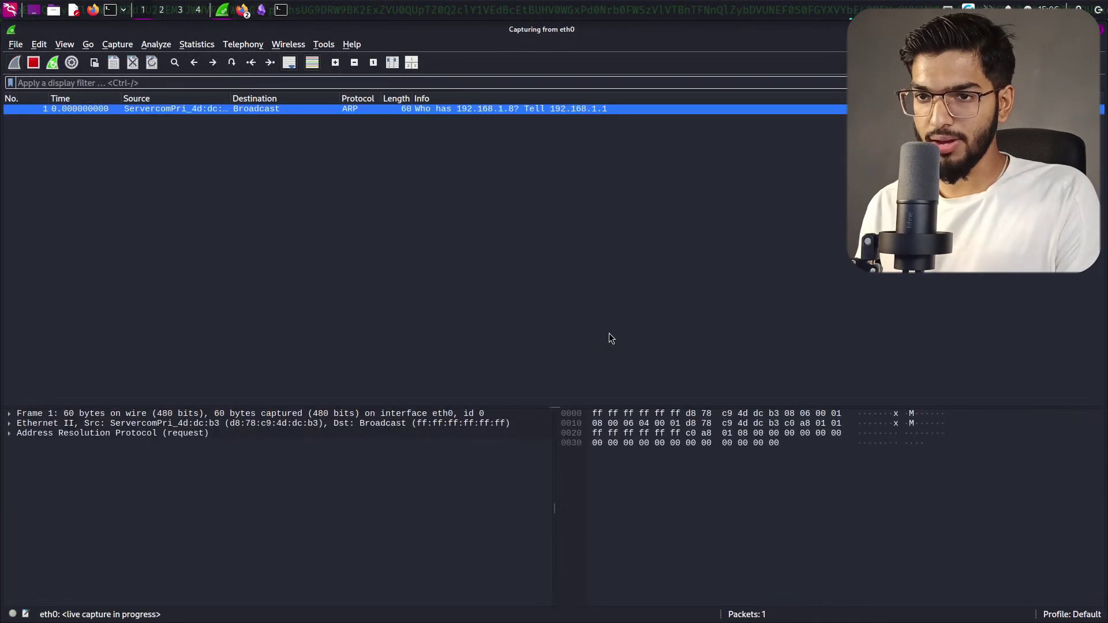
# Step: Run the prepared nmap SYN scan of 192.168.1.2 in the terminal and stop the Wireshark capture after the scan completes
pyautogui.hotkey('alt', 'Tab')
pyautogui.press('Return')
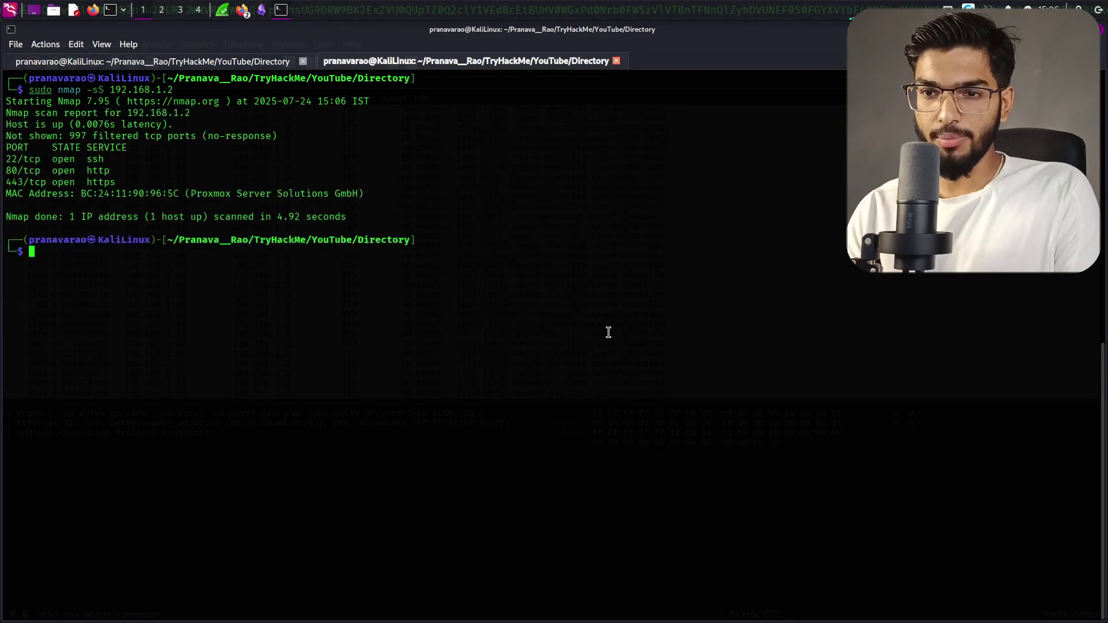
pyautogui.hotkey('alt', 'Tab')
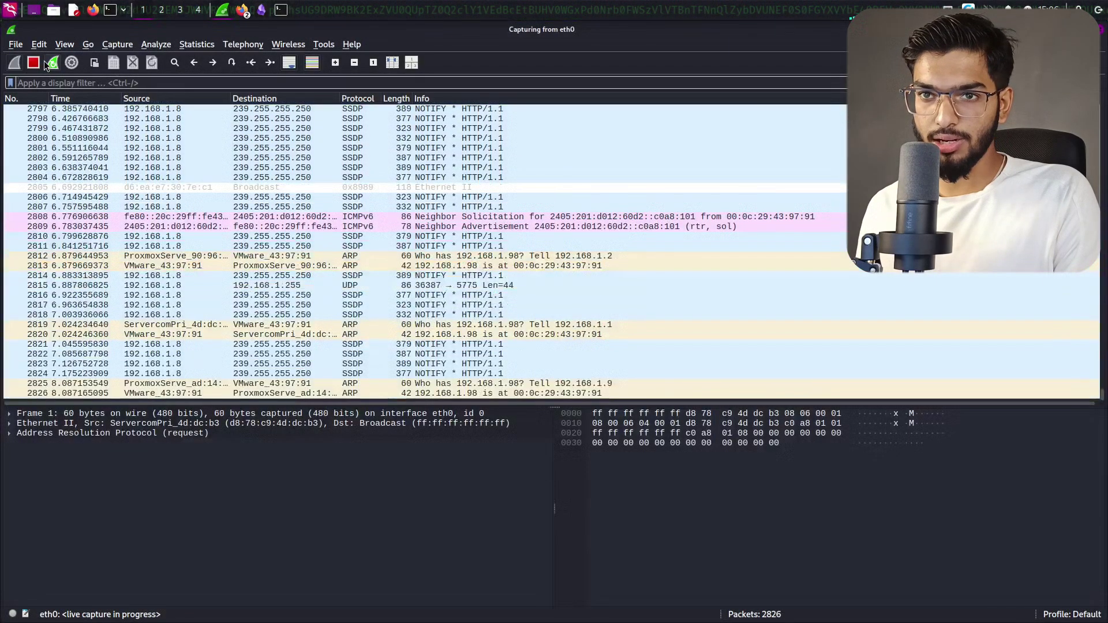
pyautogui.click(33, 62)
# Step: Examine the SYN packets sent from 192.168.1.98 to 192.168.1.2 in the unfiltered packet list
pyautogui.click(287, 199)
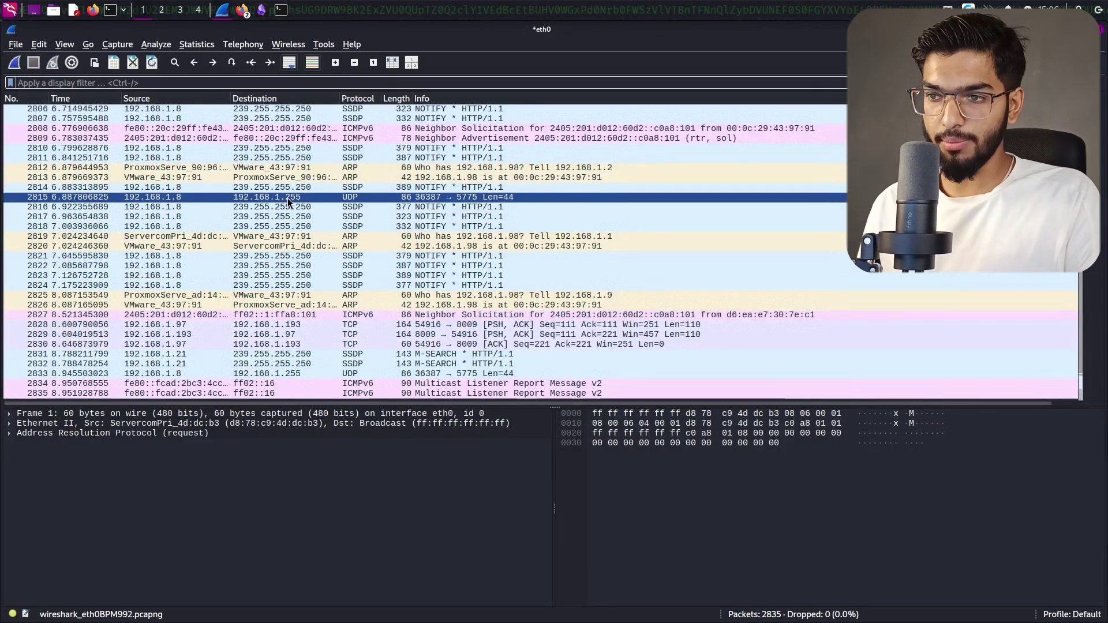
pyautogui.scroll(18, 287, 198)
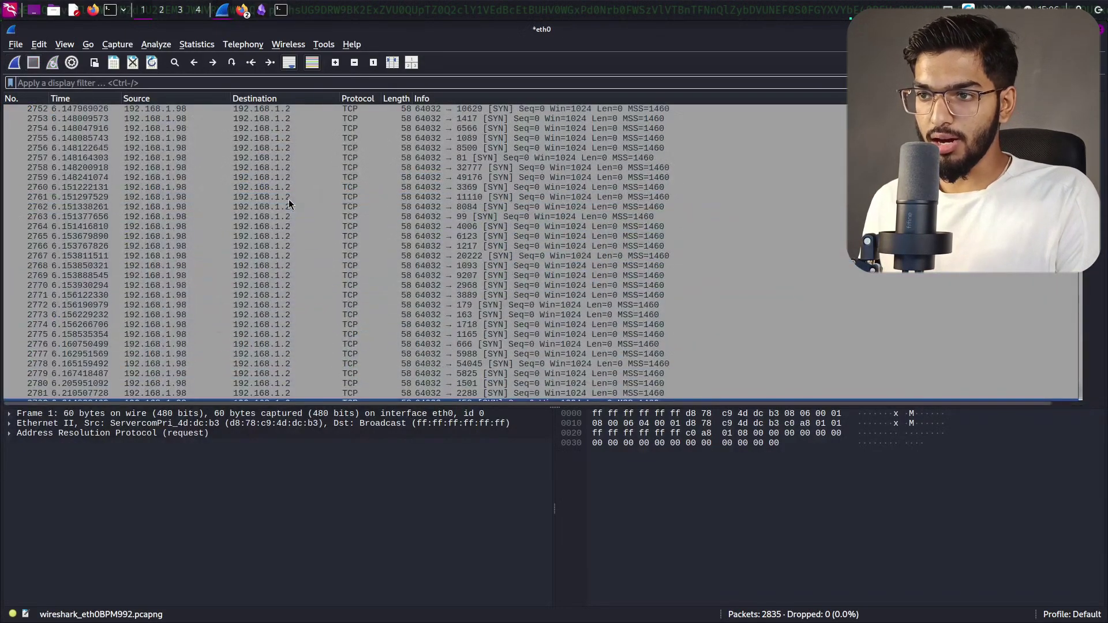
pyautogui.scroll(6, 289, 204)
pyautogui.scroll(9, 289, 204)
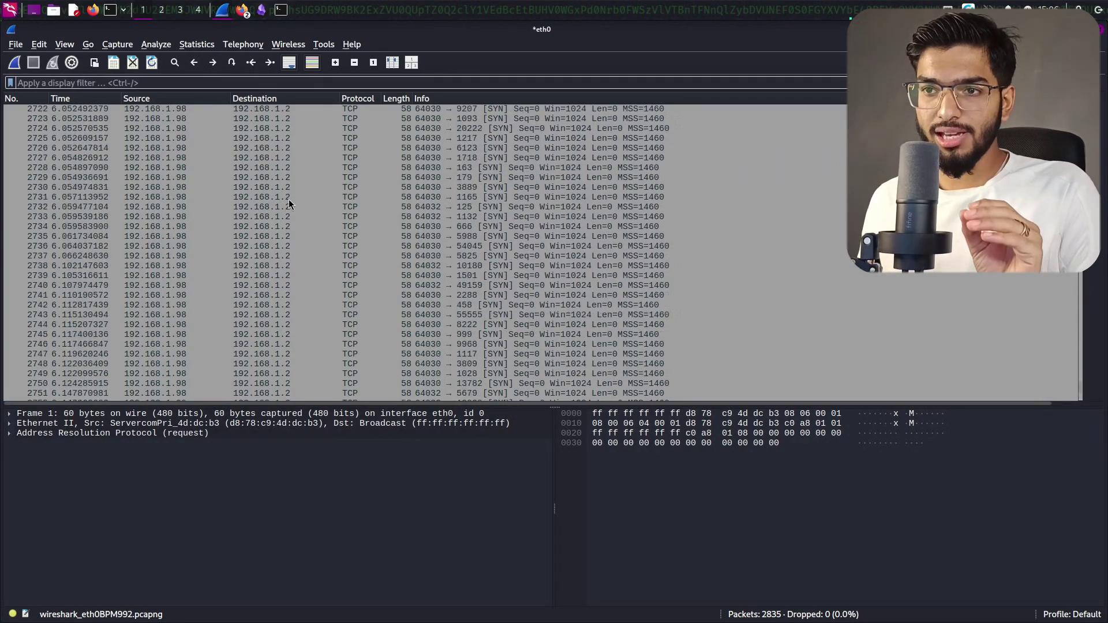
pyautogui.click(289, 199)
pyautogui.click(188, 109)
pyautogui.moveTo(188, 109)
pyautogui.mouseDown()
pyautogui.moveTo(199, 134)
pyautogui.moveTo(189, 113)
pyautogui.mouseUp()
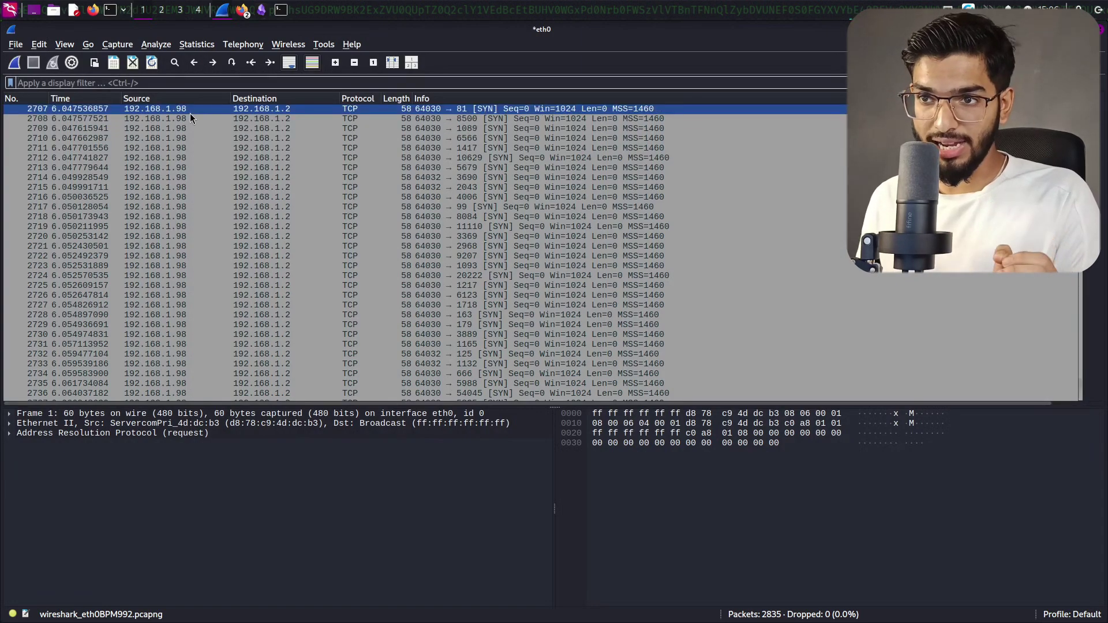
pyautogui.moveTo(190, 113); pyautogui.dragTo(470, 277)
pyautogui.scroll(-17, 524, 138)
pyautogui.scroll(7, 471, 277)
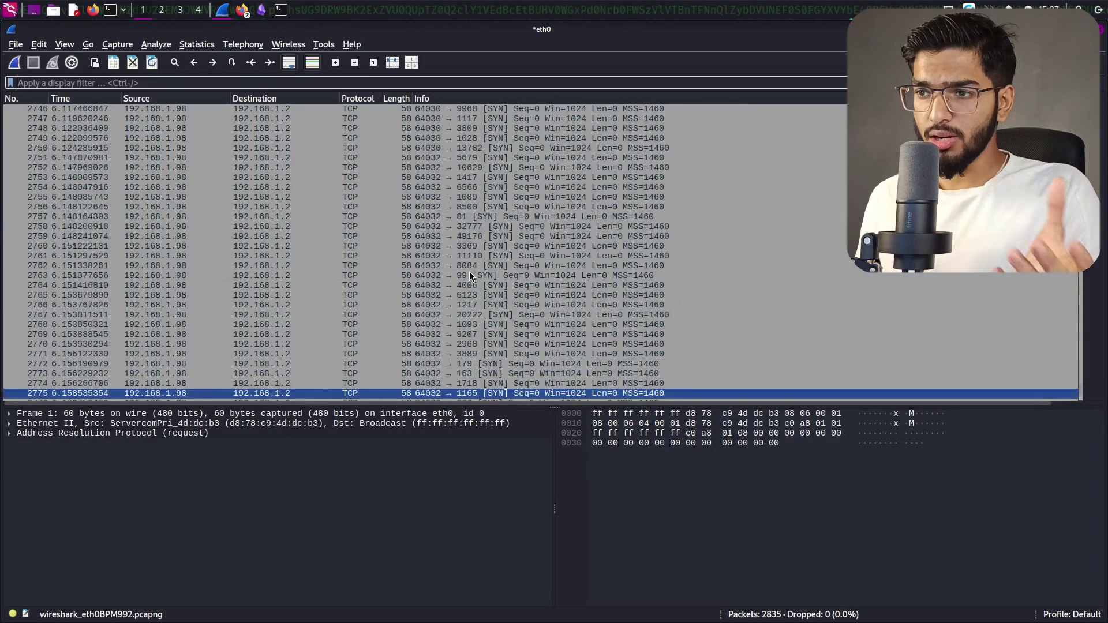
pyautogui.click(470, 284)
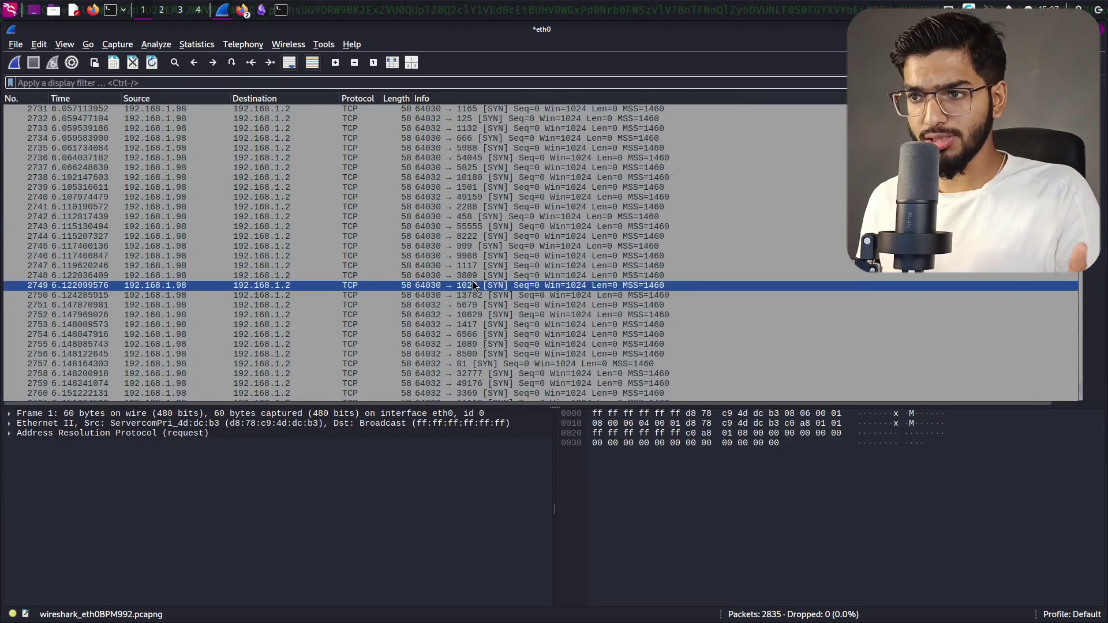
pyautogui.click(446, 265)
pyautogui.scroll(10, 446, 260)
pyautogui.scroll(20, 445, 262)
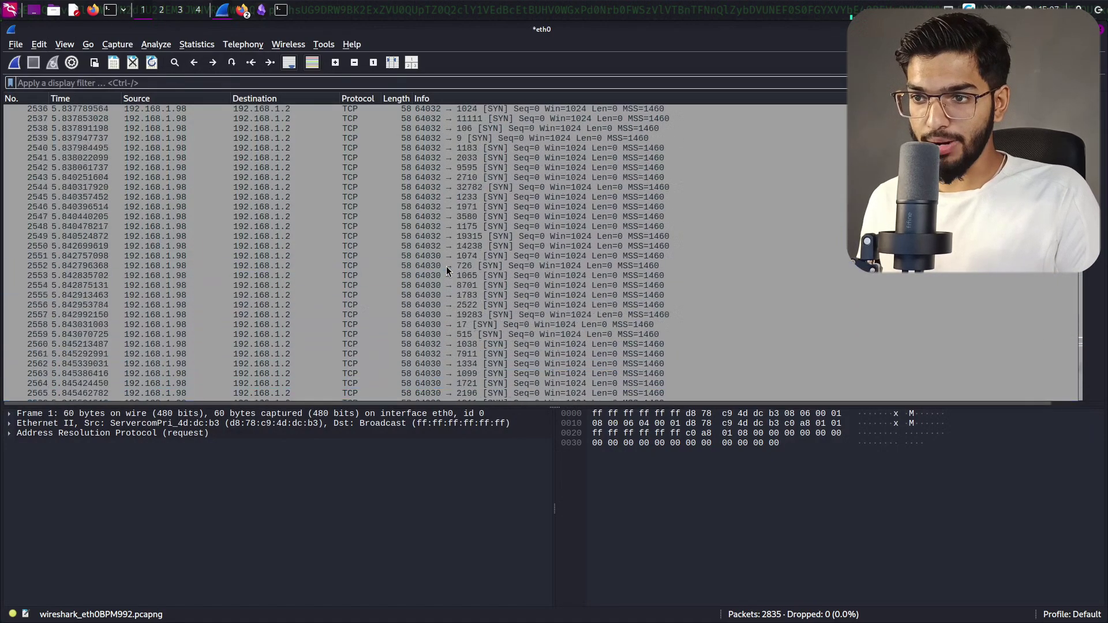
# Step: Highlight the port list in the nmap results and compare it with the destination ports of the captured SYN packets
pyautogui.hotkey('alt', 'Tab')
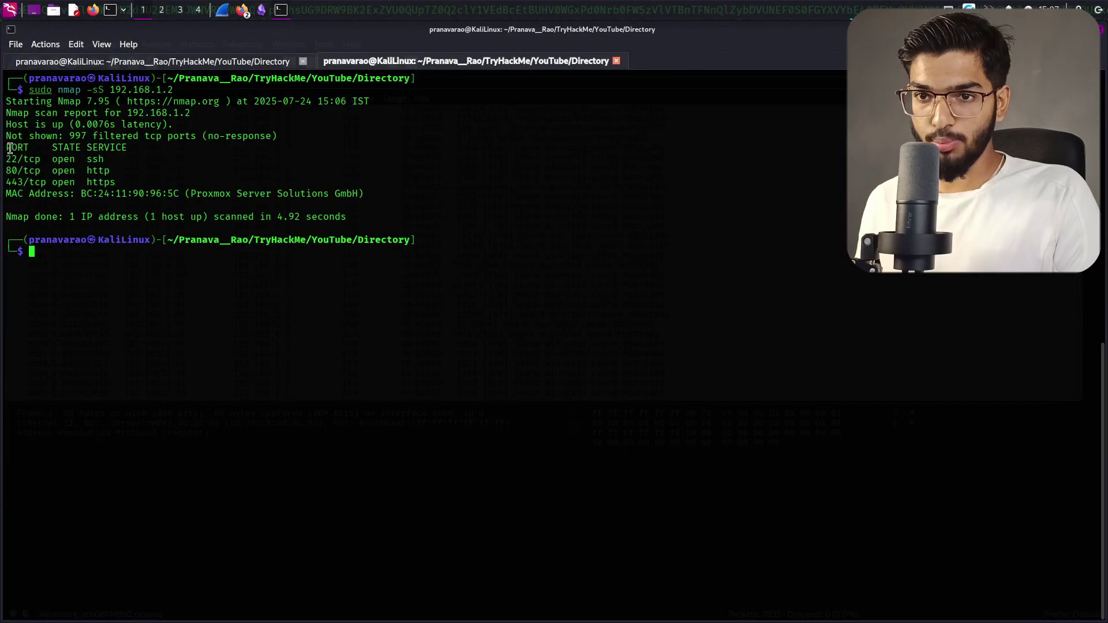
pyautogui.moveTo(7, 145); pyautogui.dragTo(14, 184)
pyautogui.hotkey('alt', 'Tab')
pyautogui.click(449, 189)
pyautogui.scroll(-15, 448, 185)
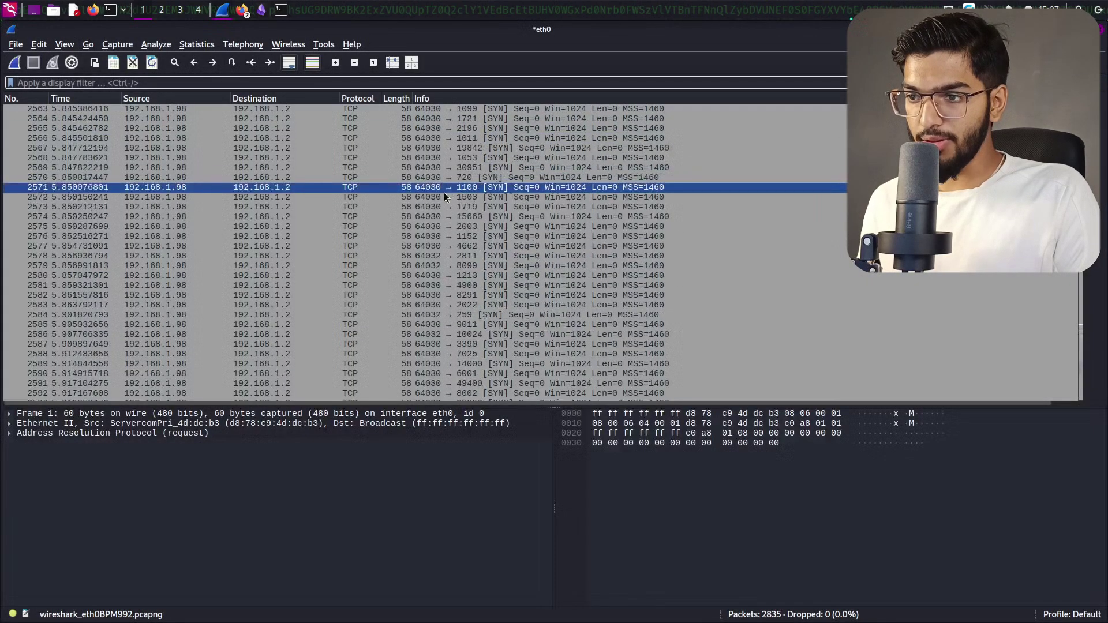
pyautogui.click(441, 169)
pyautogui.scroll(-8, 441, 170)
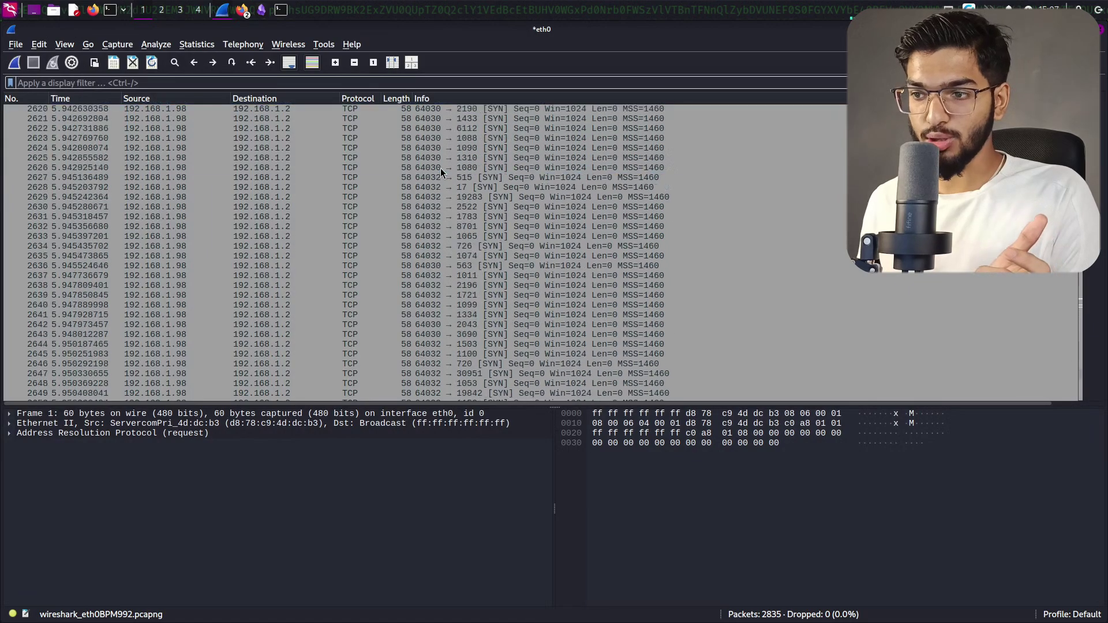
pyautogui.click(441, 168)
pyautogui.scroll(-8, 441, 168)
pyautogui.click(440, 170)
pyautogui.scroll(-8, 440, 170)
pyautogui.click(441, 171)
pyautogui.scroll(-8, 441, 171)
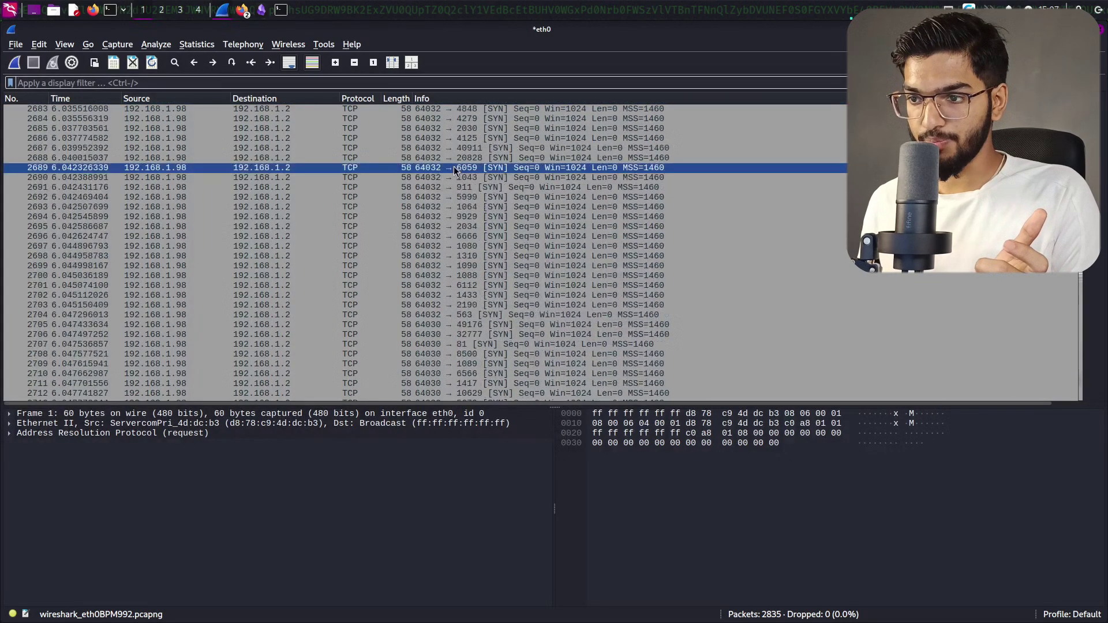
pyautogui.click(452, 161)
pyautogui.scroll(-10, 451, 162)
pyautogui.click(452, 162)
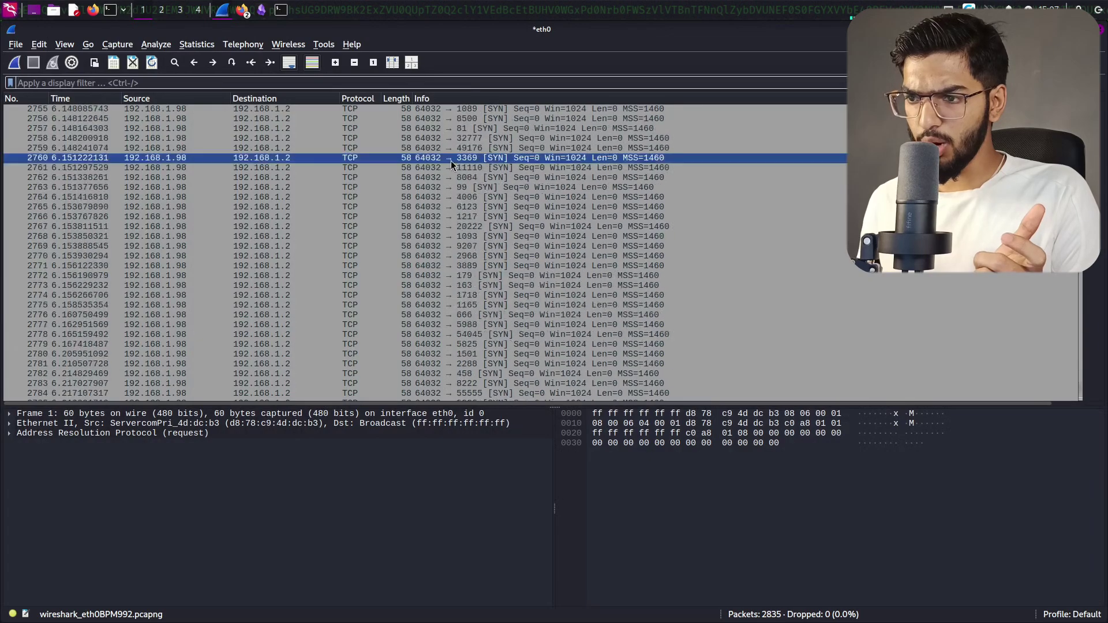
pyautogui.scroll(-14, 449, 164)
pyautogui.click(449, 164)
pyautogui.scroll(-1, 449, 162)
pyautogui.click(449, 163)
pyautogui.moveTo(451, 164); pyautogui.dragTo(452, 268)
pyautogui.scroll(-4, 404, 254)
pyautogui.click(386, 242)
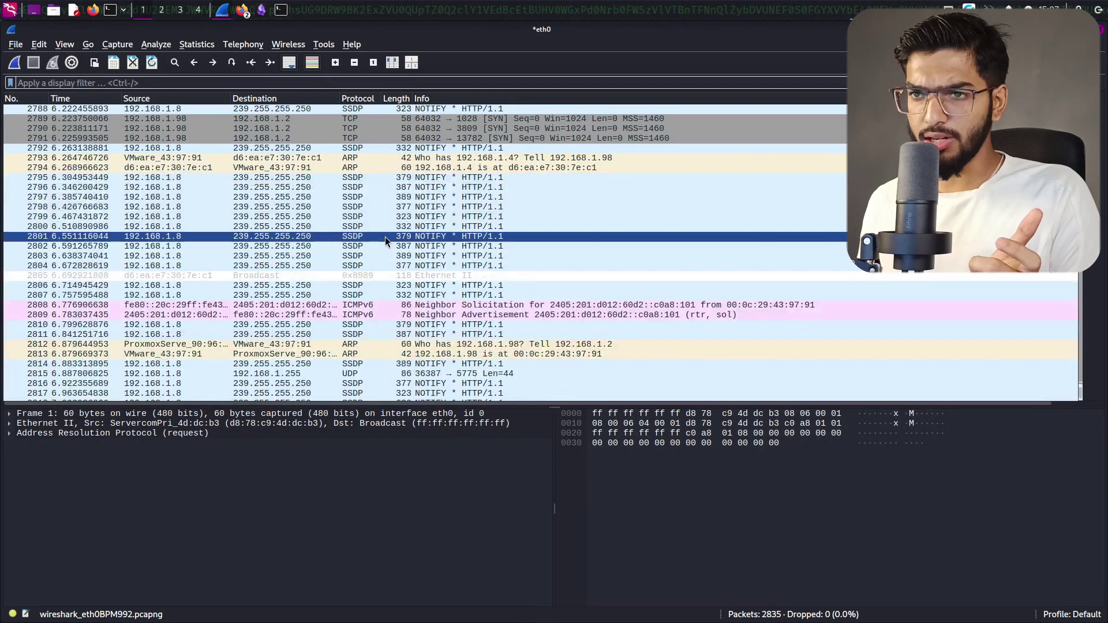
# Step: Apply the display filter ip.src == 192.168.1.98 and ip.dst == 192.168.1.2 to the captured packets
pyautogui.scroll(2, 386, 236)
pyautogui.click(265, 84)
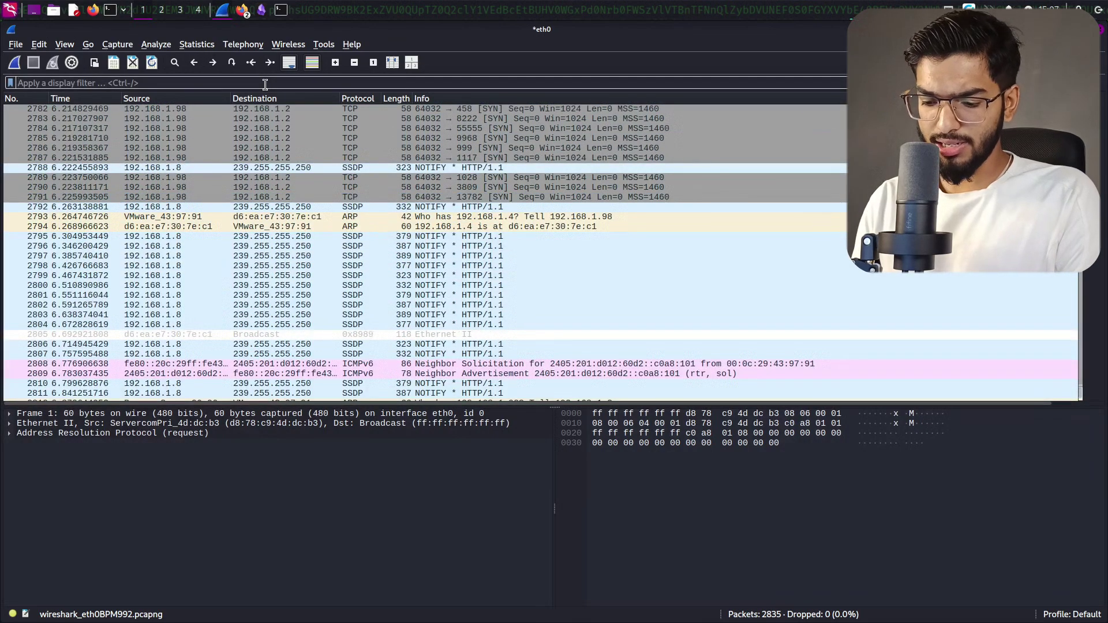
pyautogui.write('ip.s')
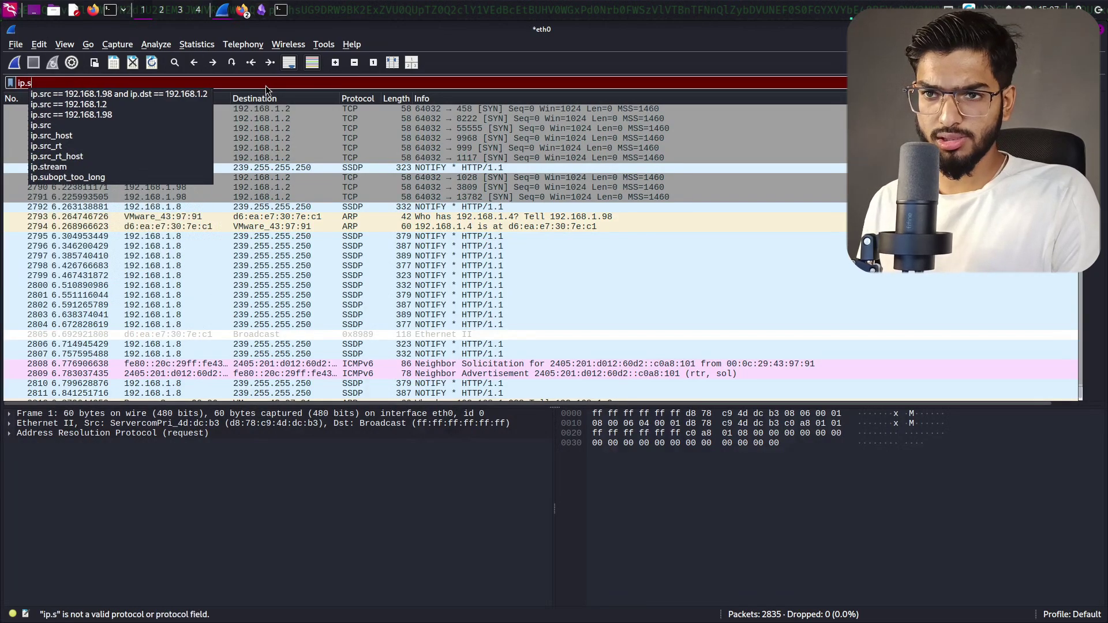
pyautogui.press('Down')
pyautogui.press('Return')
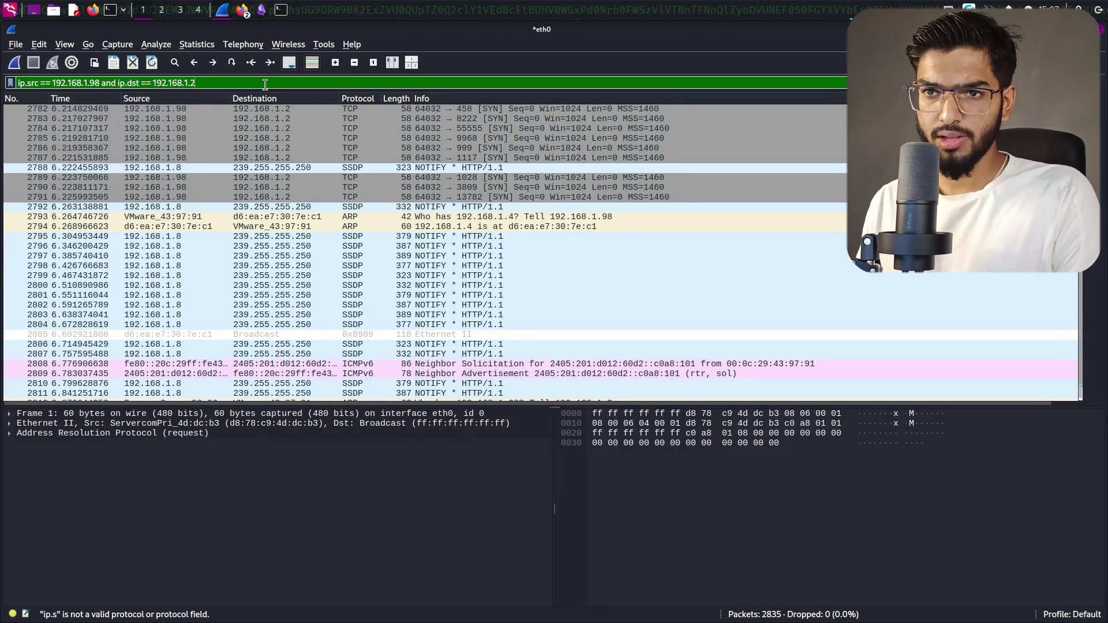
pyautogui.press('Return')
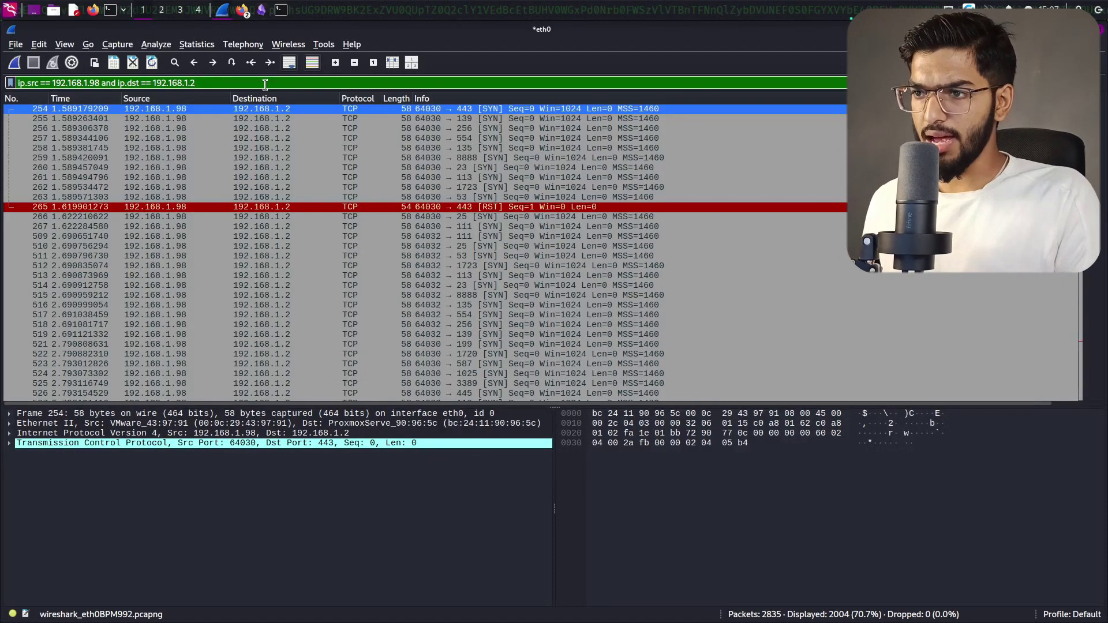
# Step: Examine the destination ports and the SYN and RST flags of the filtered scanner packets
pyautogui.scroll(4, 410, 210)
pyautogui.scroll(-5, 410, 210)
pyautogui.scroll(1, 407, 210)
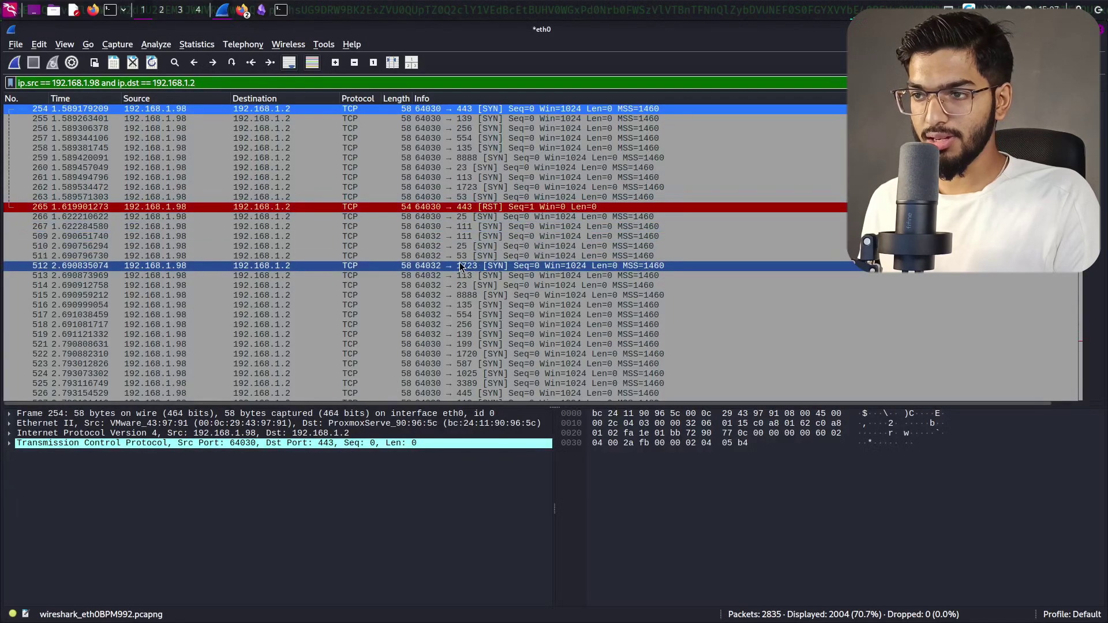
pyautogui.scroll(-6, 462, 262)
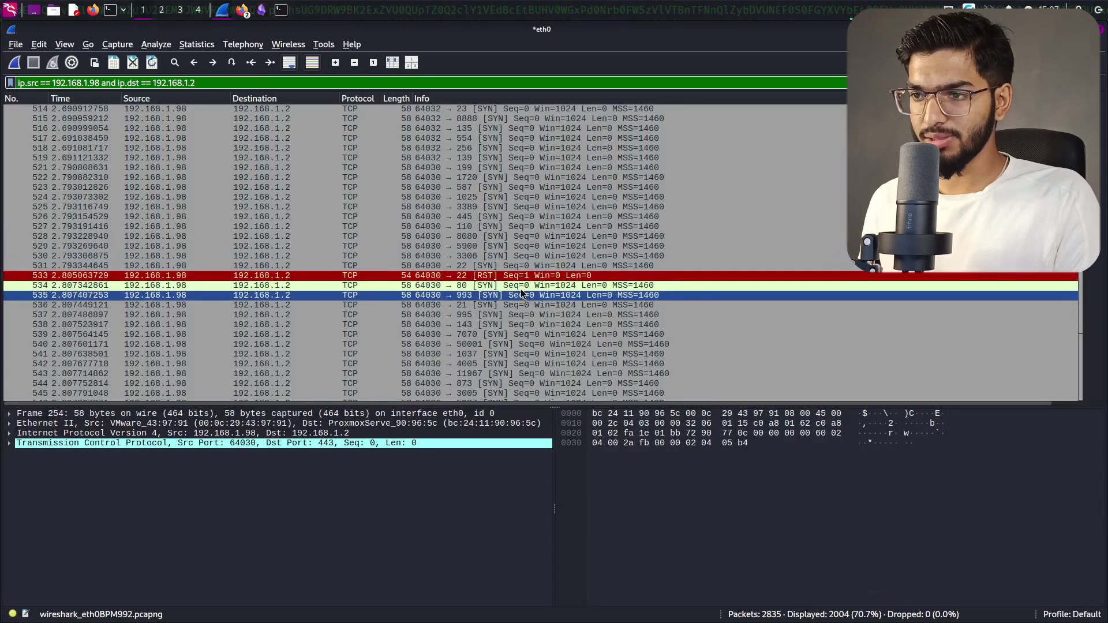
pyautogui.scroll(-2, 521, 287)
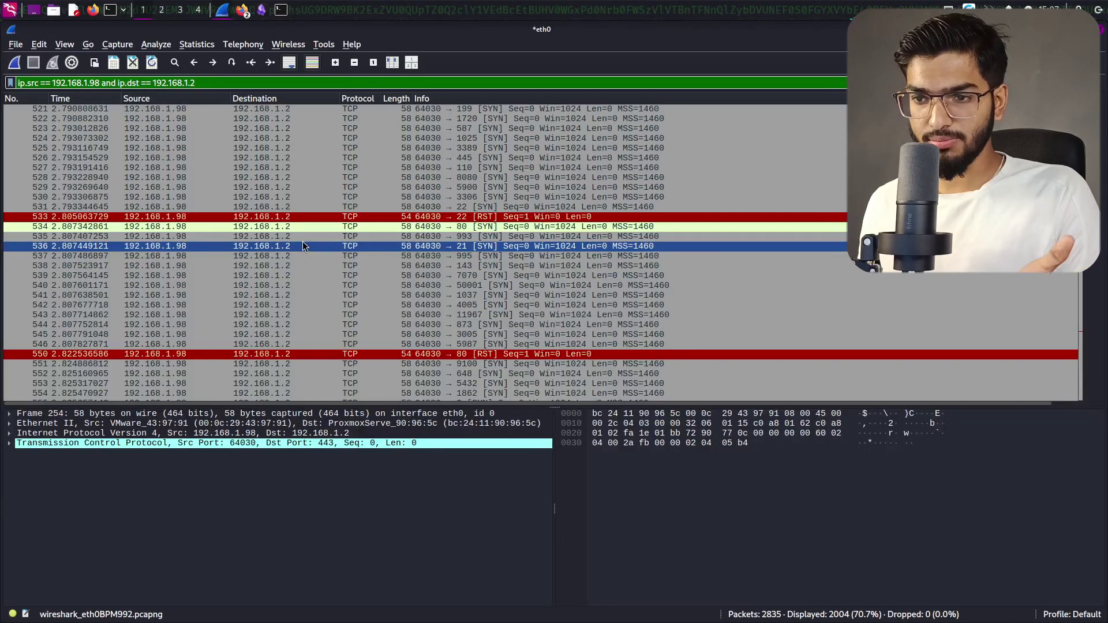
pyautogui.scroll(-10, 305, 240)
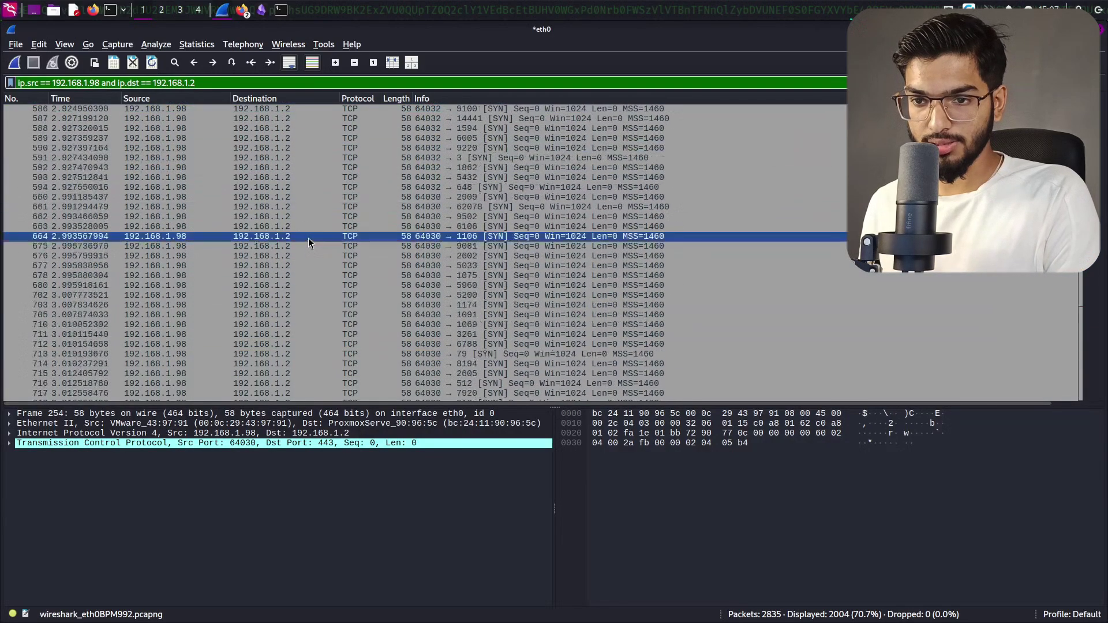
pyautogui.scroll(-3, 309, 238)
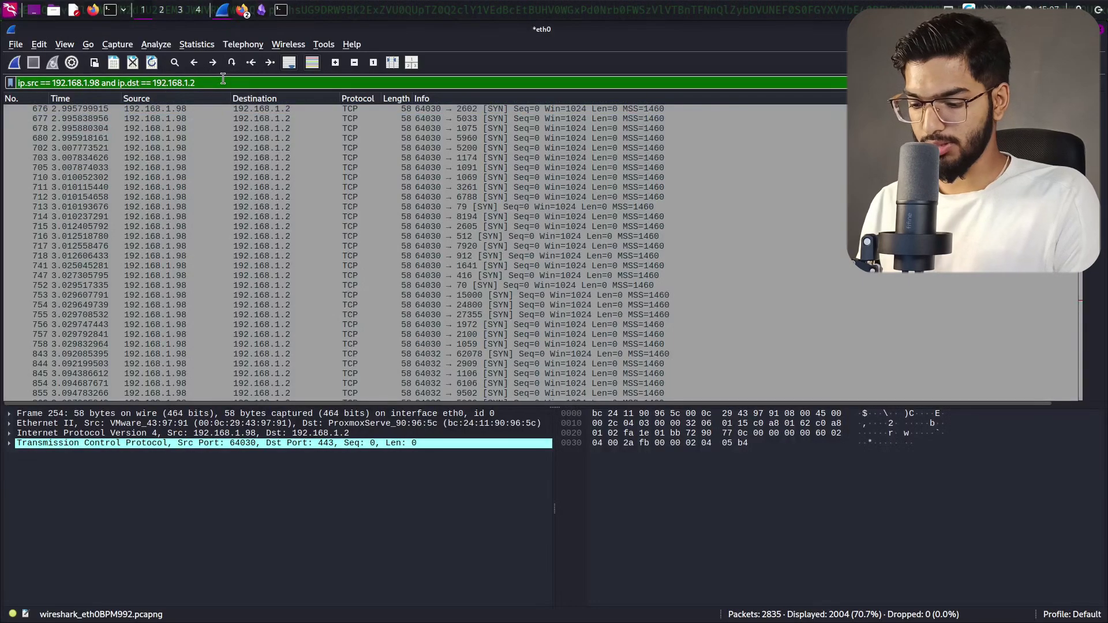
# Step: Reverse the display filter to ip.src == 192.168.1.2 and ip.dst == 192.168.1.98 and apply it
pyautogui.press('BackSpace')
pyautogui.write('98')
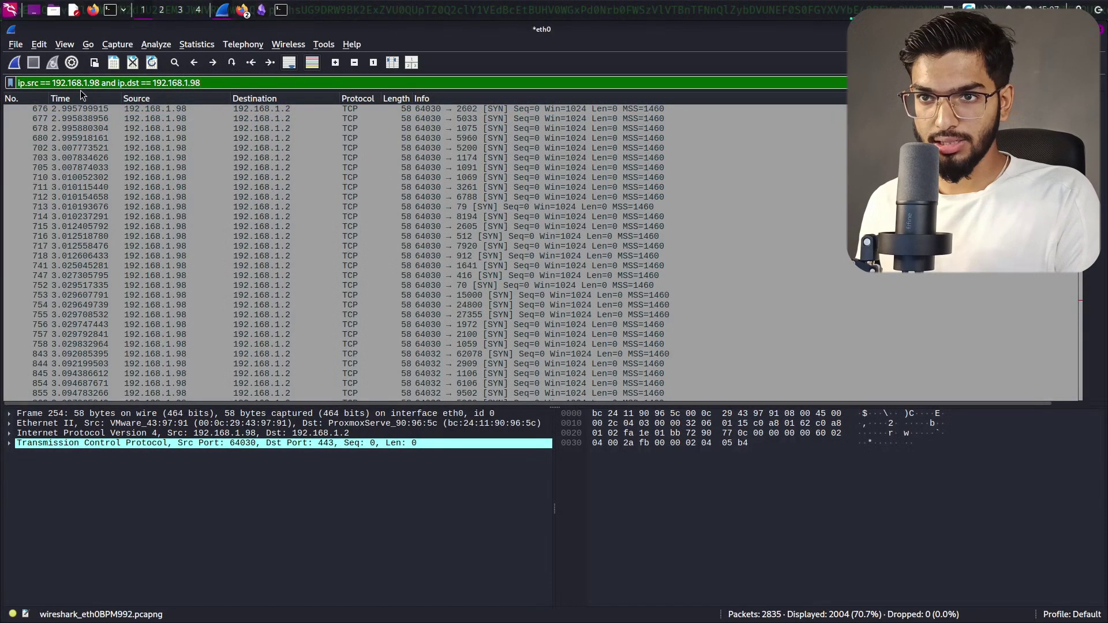
pyautogui.click(176, 109)
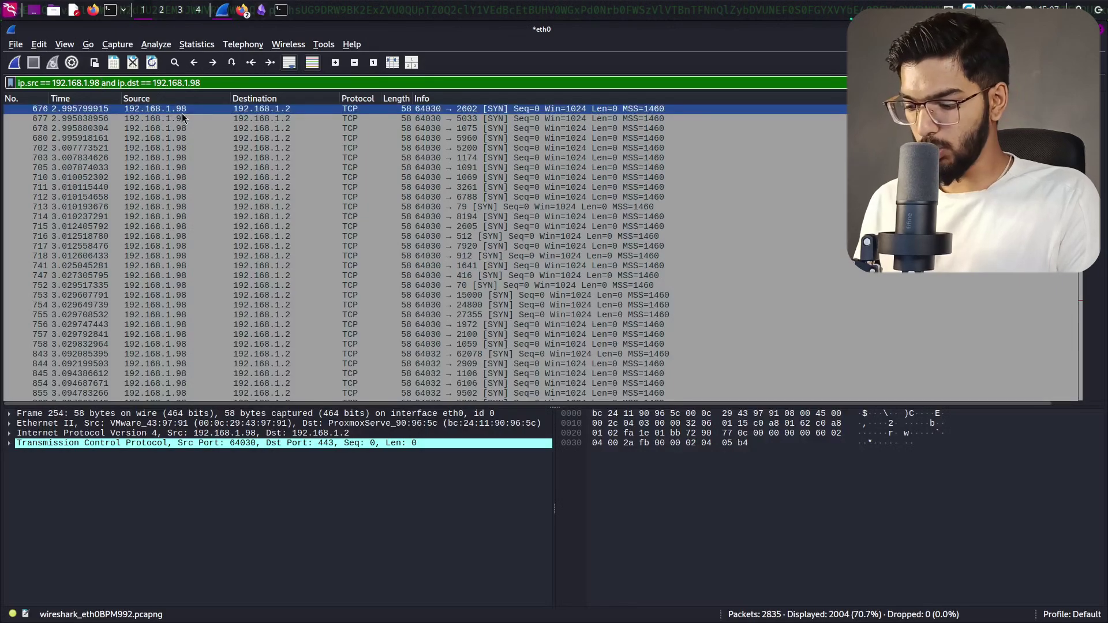
pyautogui.press('BackSpace')
pyautogui.press('BackSpace')
pyautogui.write('2')
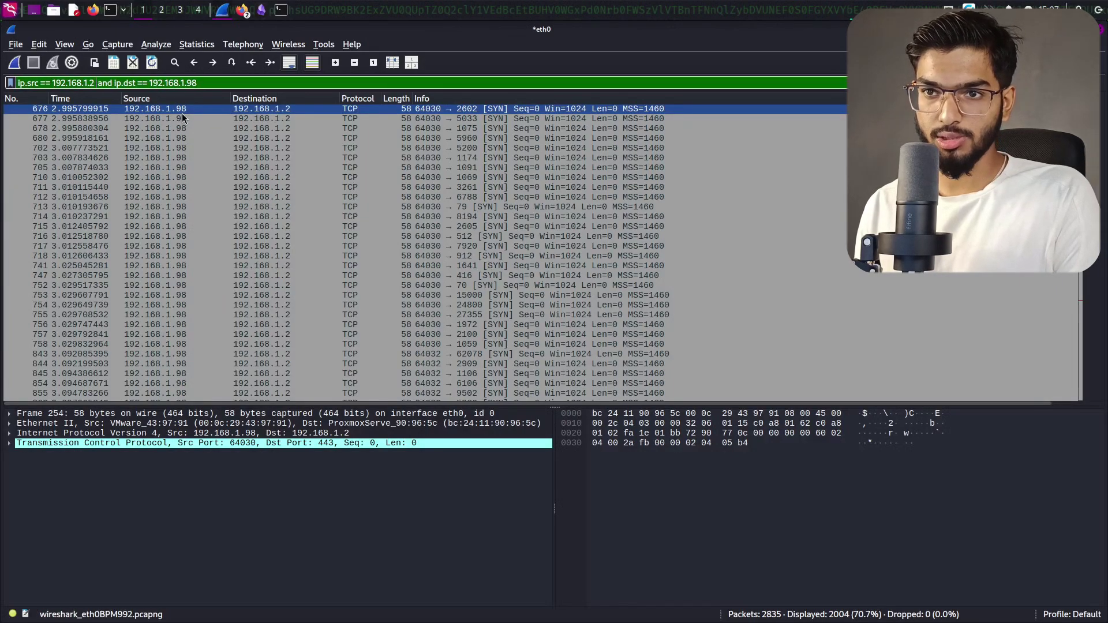
pyautogui.press('Return')
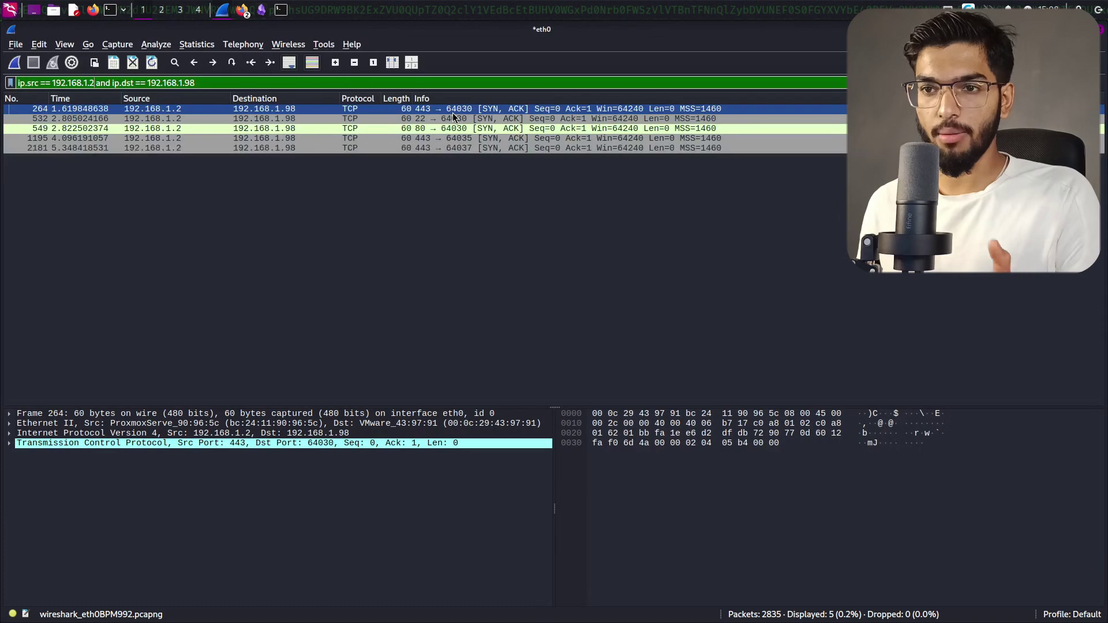
# Step: Compare the source ports of the SYN, ACK replies with the open ports in the nmap results
pyautogui.keyDown('ctrl'); pyautogui.click(497, 129); pyautogui.keyUp('ctrl')
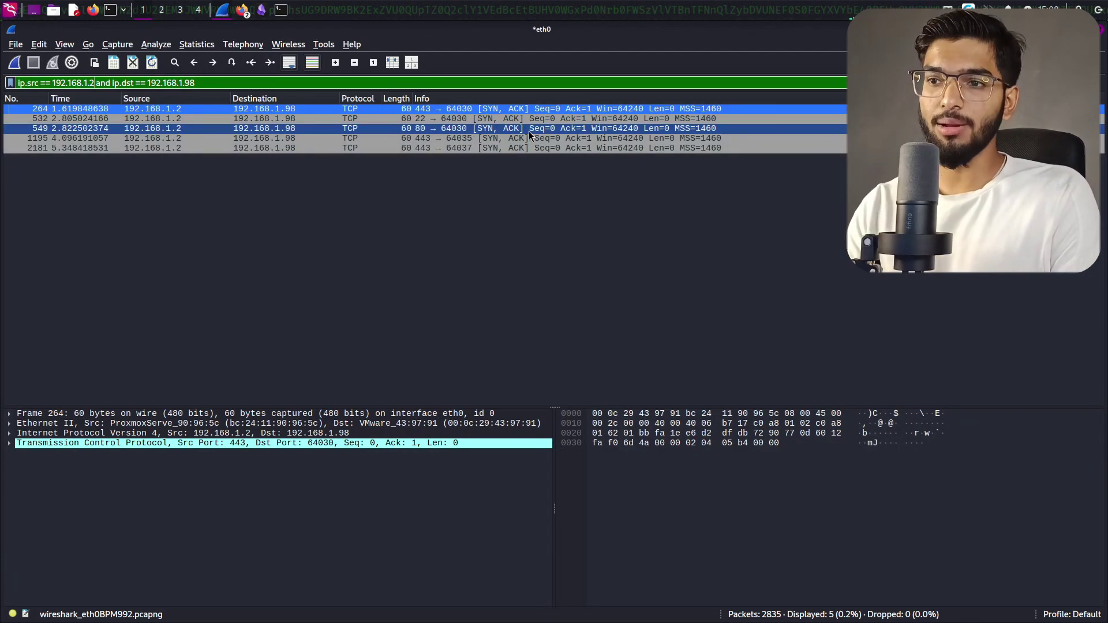
pyautogui.hotkey('alt', 'Tab')
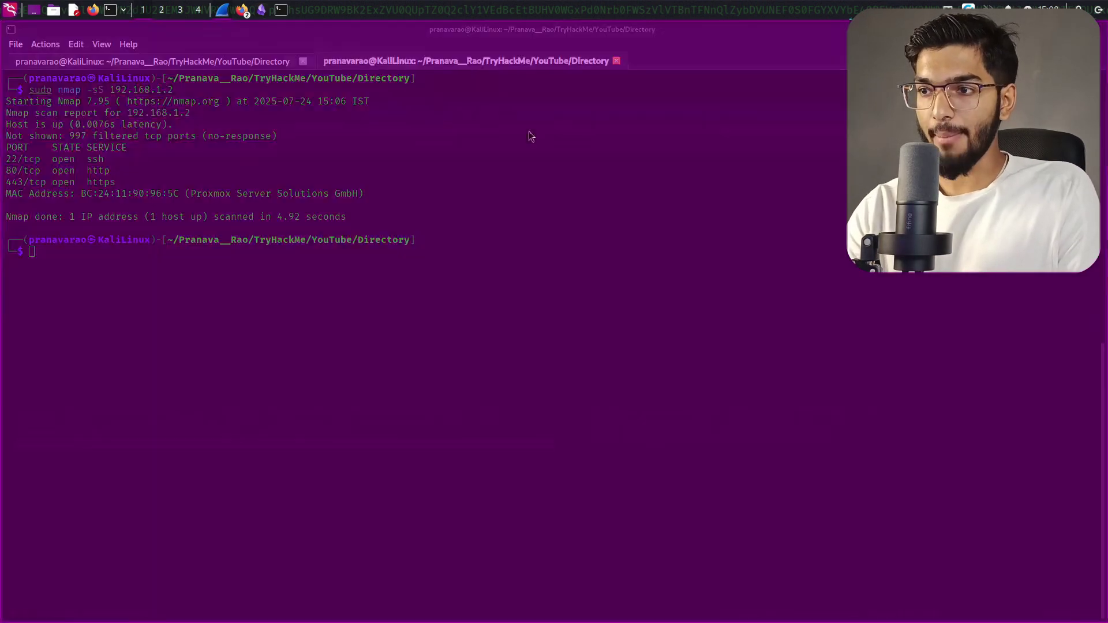
pyautogui.hotkey('alt', 'Tab')
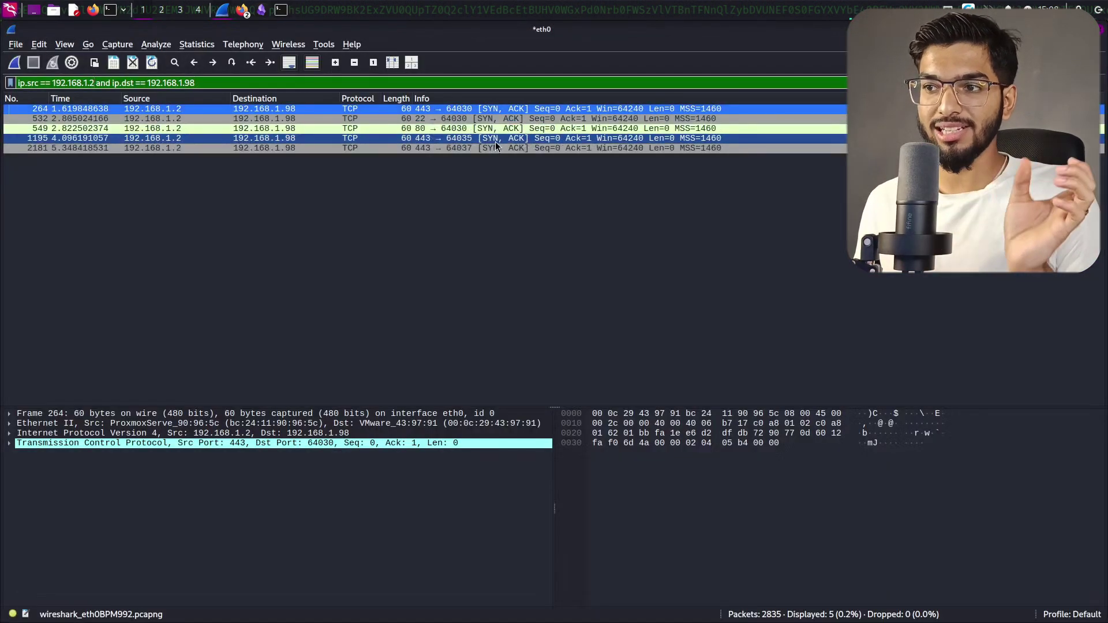
# Step: Switch to the terminal, recall the previous nmap command for 192.168.1.2 and change its scan option to -sT
pyautogui.hotkey('alt', 'Tab')
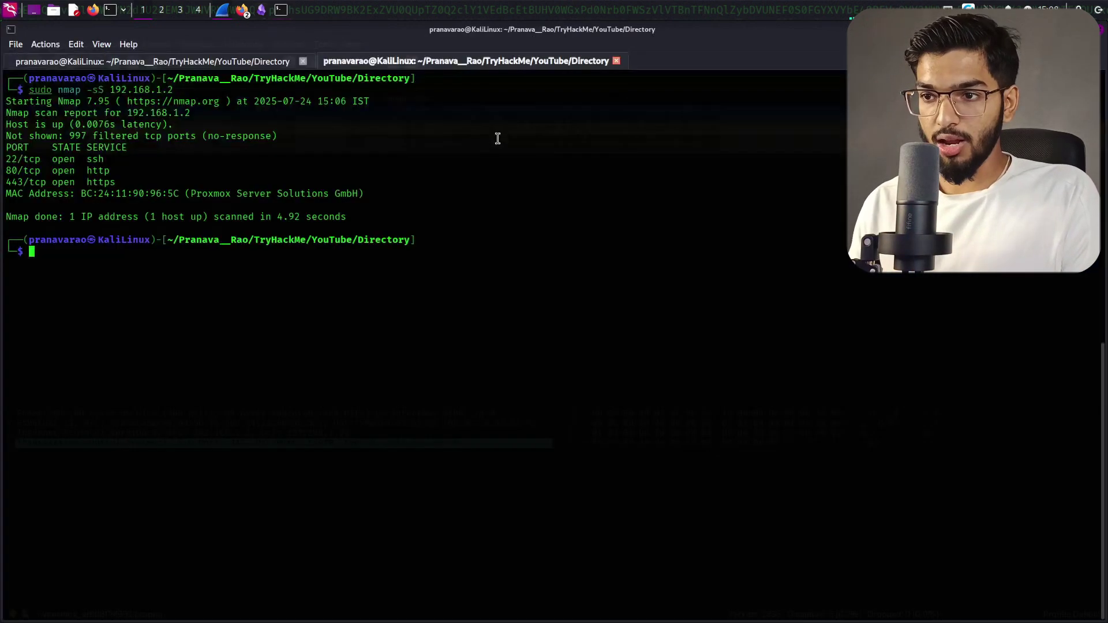
pyautogui.press('Up')
pyautogui.press('Left')
pyautogui.press('Left')
pyautogui.press('Left')
pyautogui.press('Left')
pyautogui.press('Left')
pyautogui.press('Left')
pyautogui.press('Left')
pyautogui.press('Left')
pyautogui.press('Left')
pyautogui.press('Left')
pyautogui.press('Left')
pyautogui.press('Left')
pyautogui.press('Left')
pyautogui.press('Left')
pyautogui.press('Left')
pyautogui.press('Left')
pyautogui.press('Left')
pyautogui.press('Left')
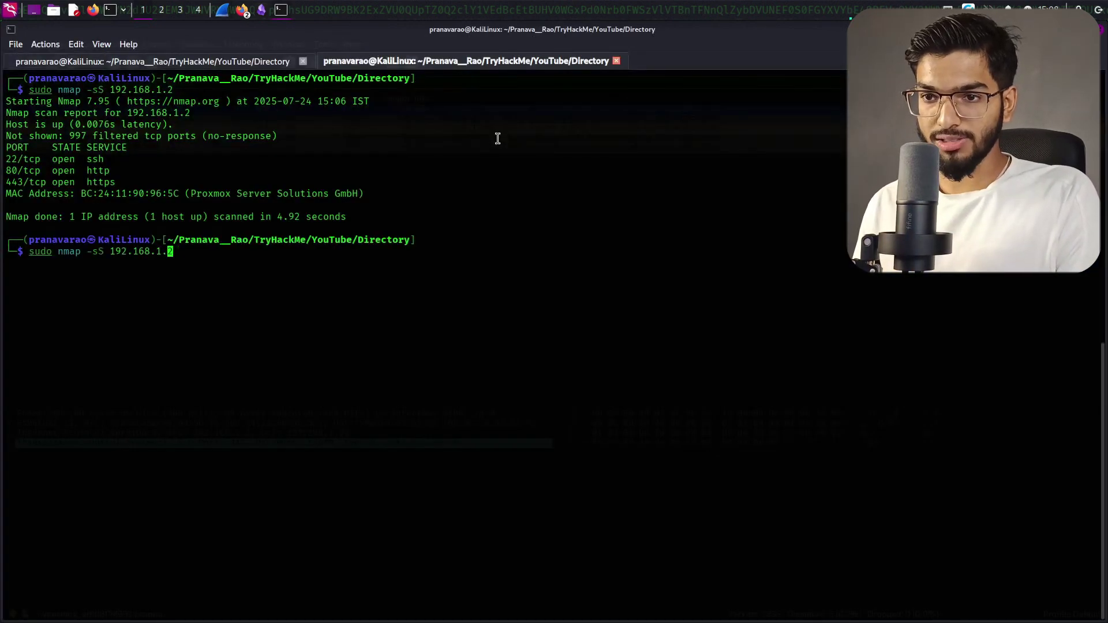
pyautogui.press('Left')
pyautogui.press('Left')
pyautogui.press('Left')
pyautogui.press('Left')
pyautogui.press('Left')
pyautogui.press('Left')
pyautogui.press('Left')
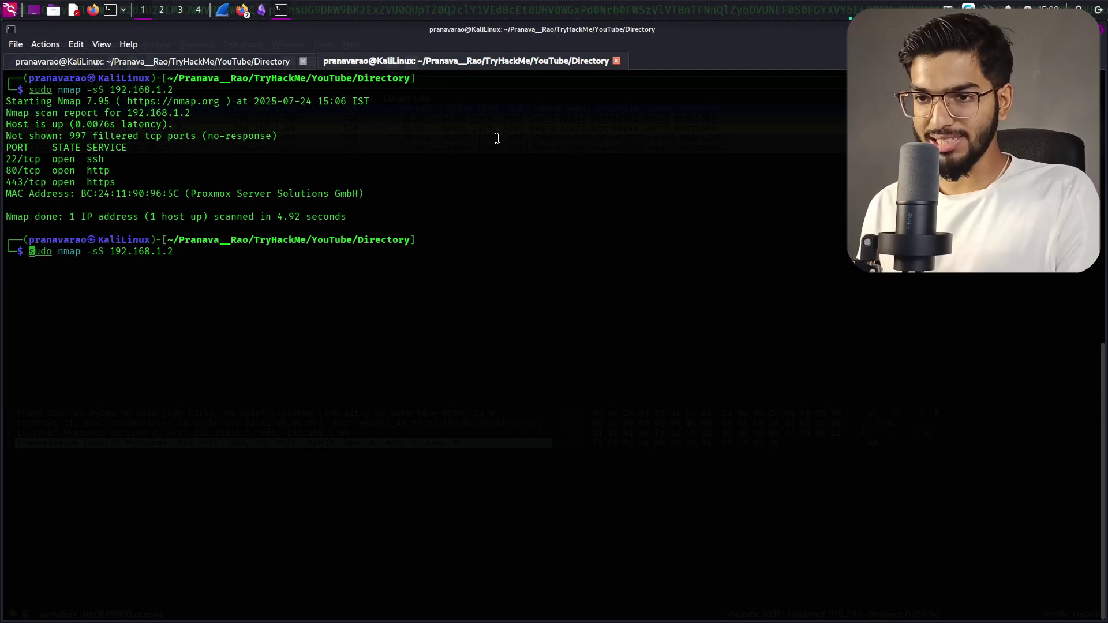
pyautogui.press('End')
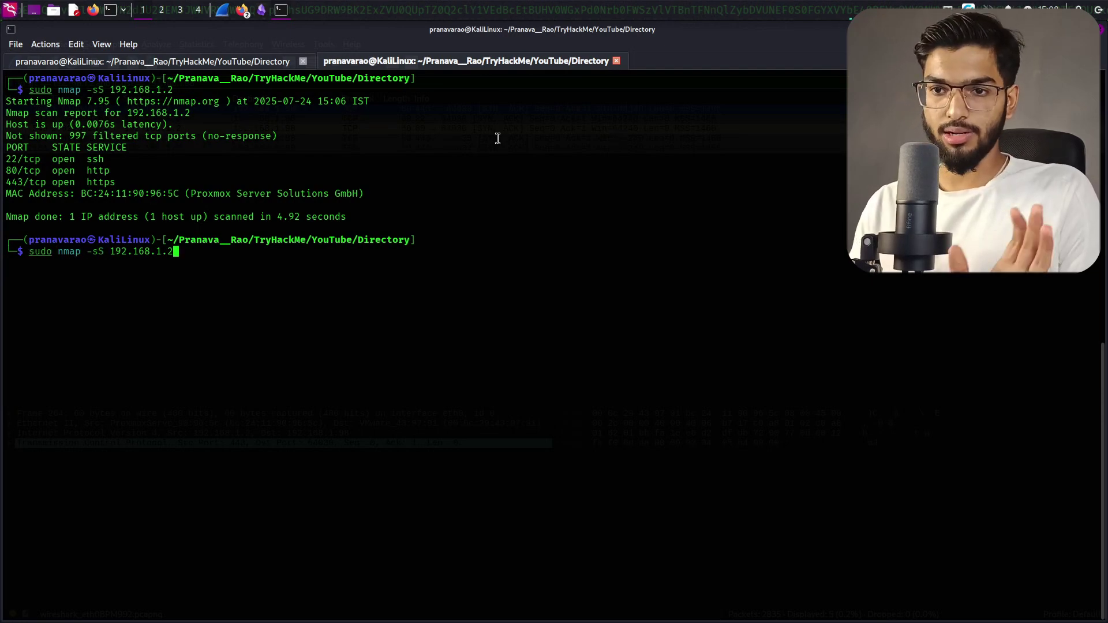
pyautogui.press('Left')
pyautogui.press('Left')
pyautogui.press('Left')
pyautogui.press('Left')
pyautogui.press('Left')
pyautogui.press('Left')
pyautogui.press('Left')
pyautogui.press('Left')
pyautogui.press('Left')
pyautogui.press('Left')
pyautogui.press('Left')
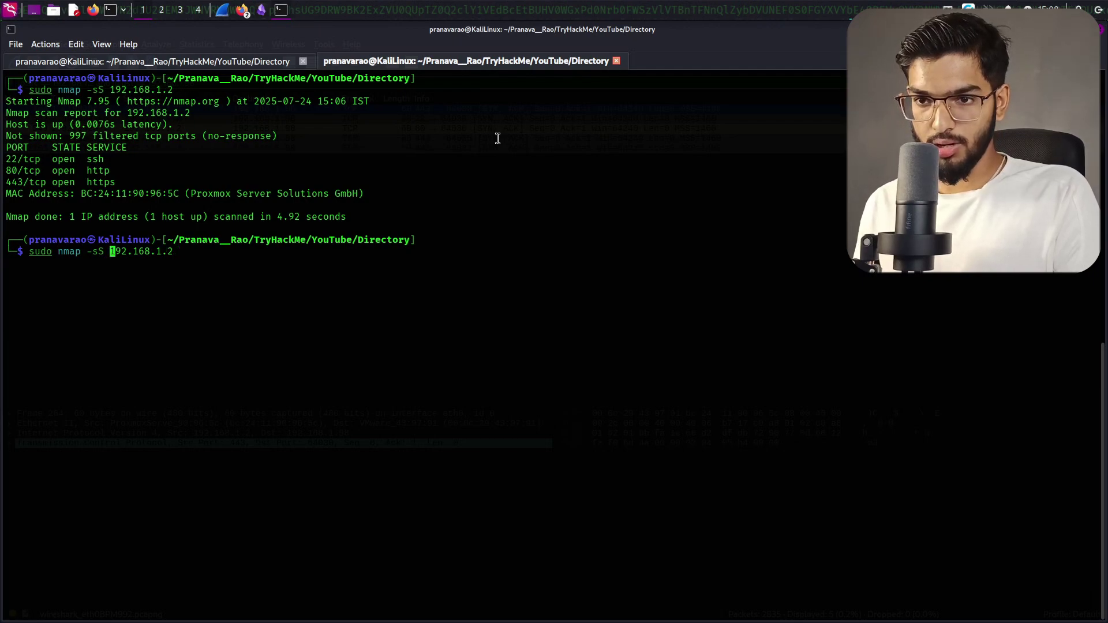
pyautogui.press('Left')
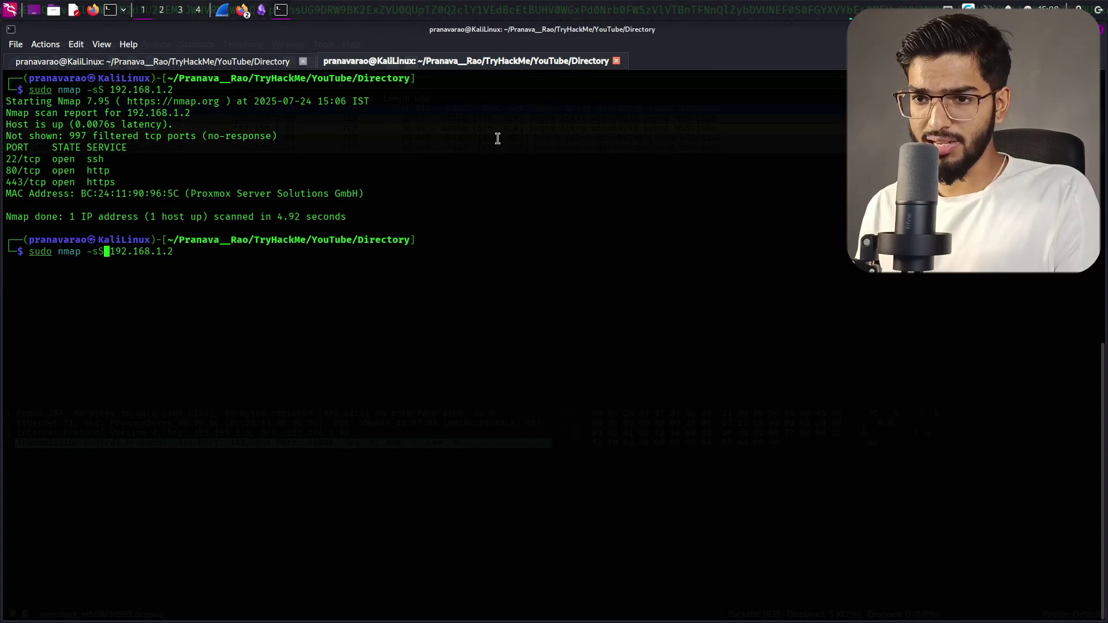
pyautogui.press('BackSpace')
pyautogui.write('T')
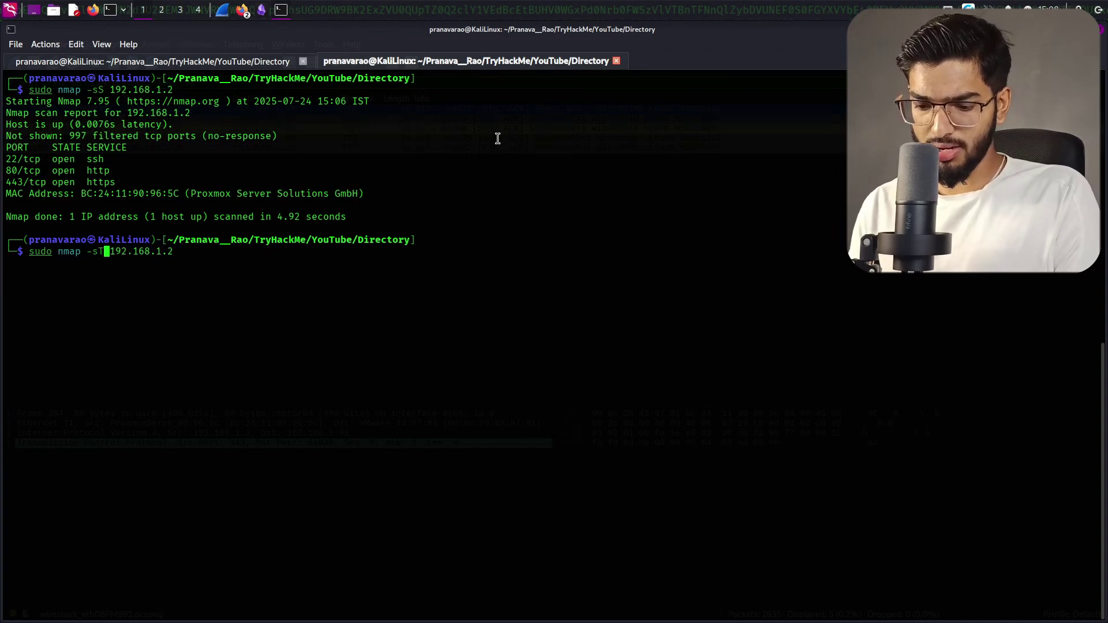
# Step: Show nmap's help with sudo nmap --help in a new terminal tab and look up the scan techniques section
pyautogui.hotkey('ctrl', 'shift', 't')
pyautogui.write('sudo ')
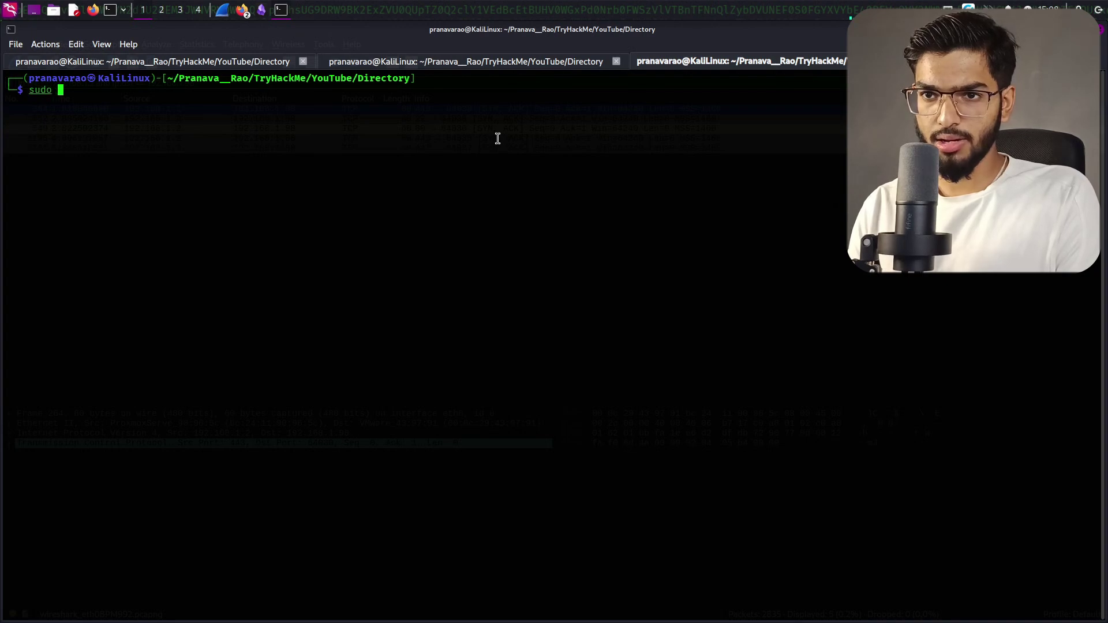
pyautogui.write('namp --help')
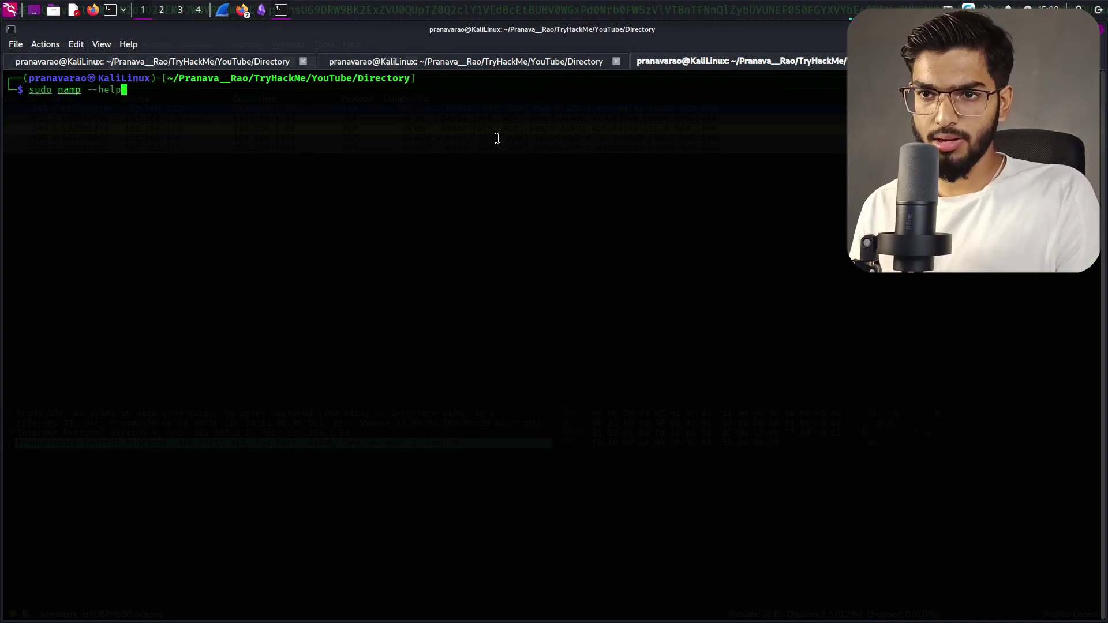
pyautogui.hotkey('ctrl', 'Left')
pyautogui.hotkey('ctrl', 'Left')
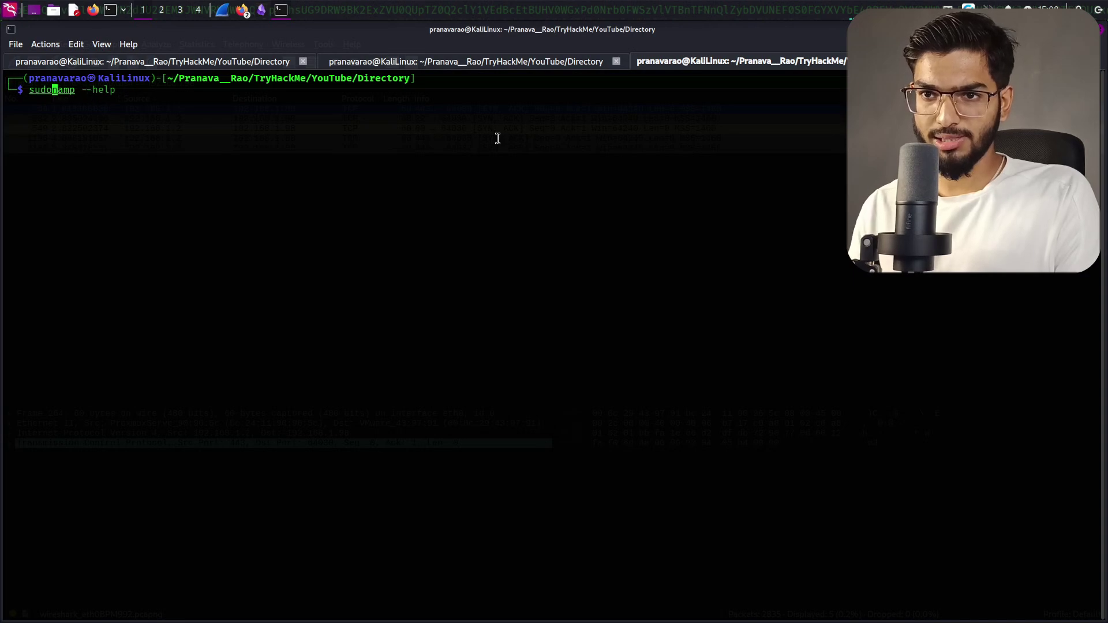
pyautogui.press('Right')
pyautogui.press('Right')
pyautogui.press('Right')
pyautogui.press('Right')
pyautogui.press('Right')
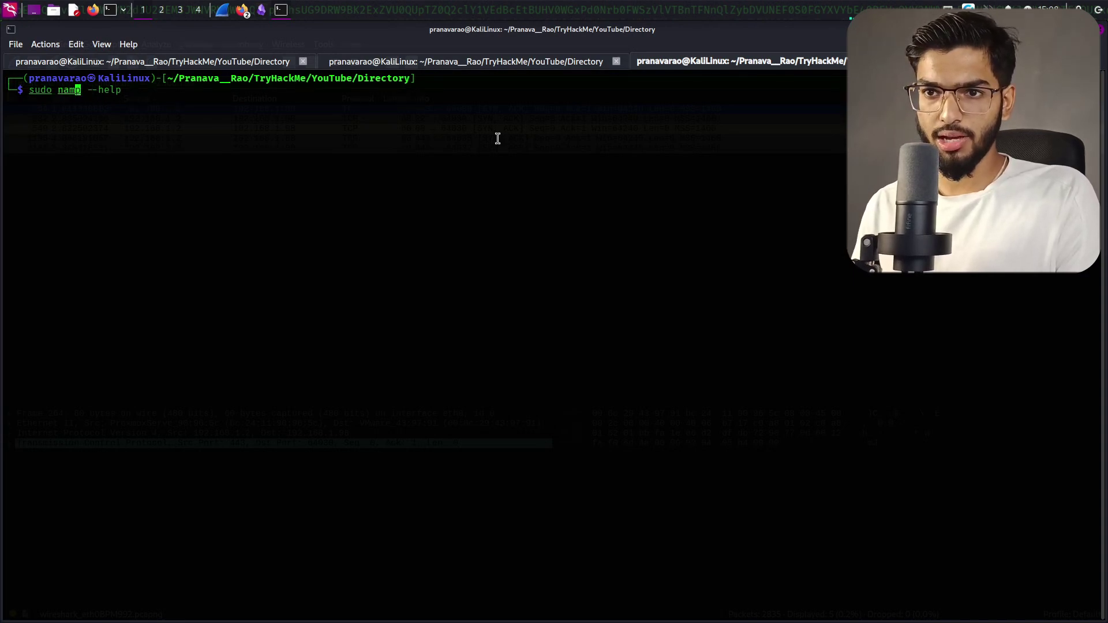
pyautogui.press('BackSpace')
pyautogui.press('BackSpace')
pyautogui.press('BackSpace')
pyautogui.press('BackSpace')
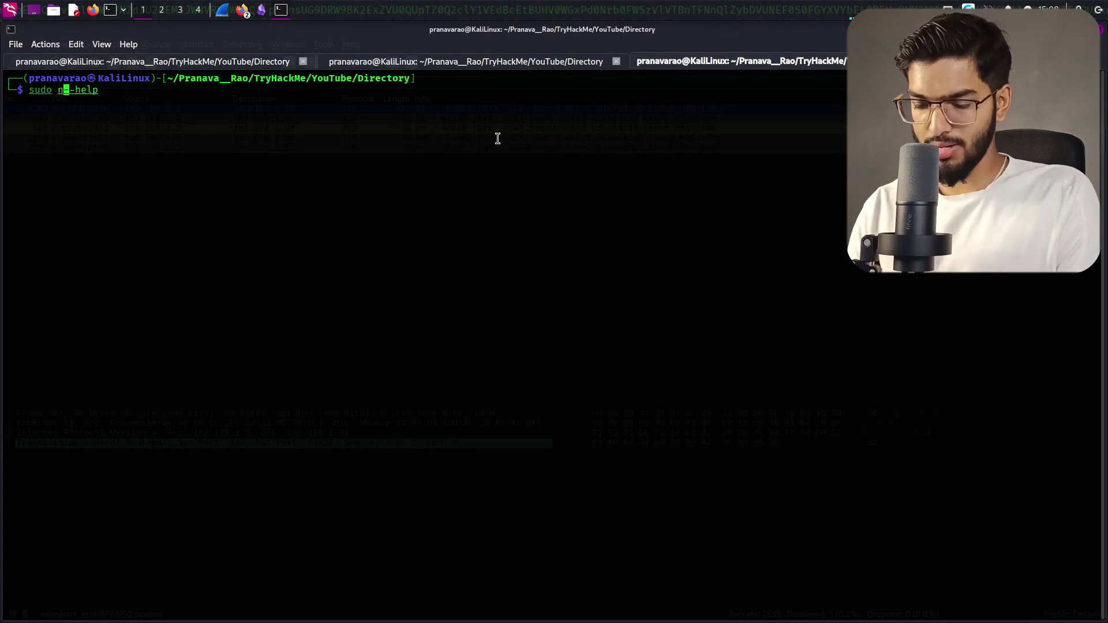
pyautogui.write('map')
pyautogui.press('Return')
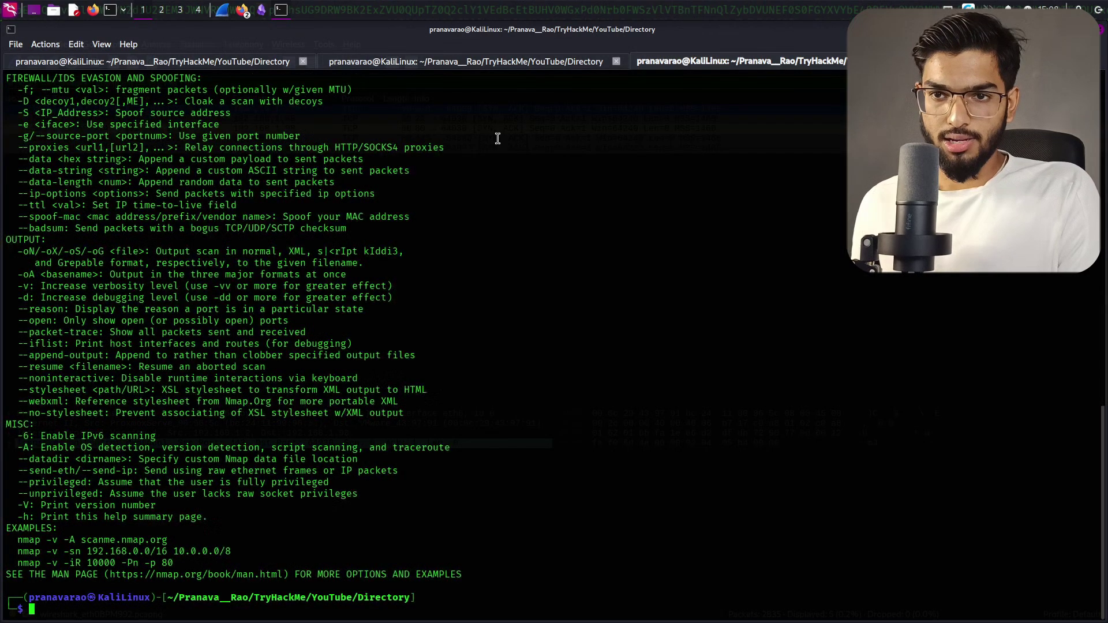
pyautogui.scroll(14, 67, 223)
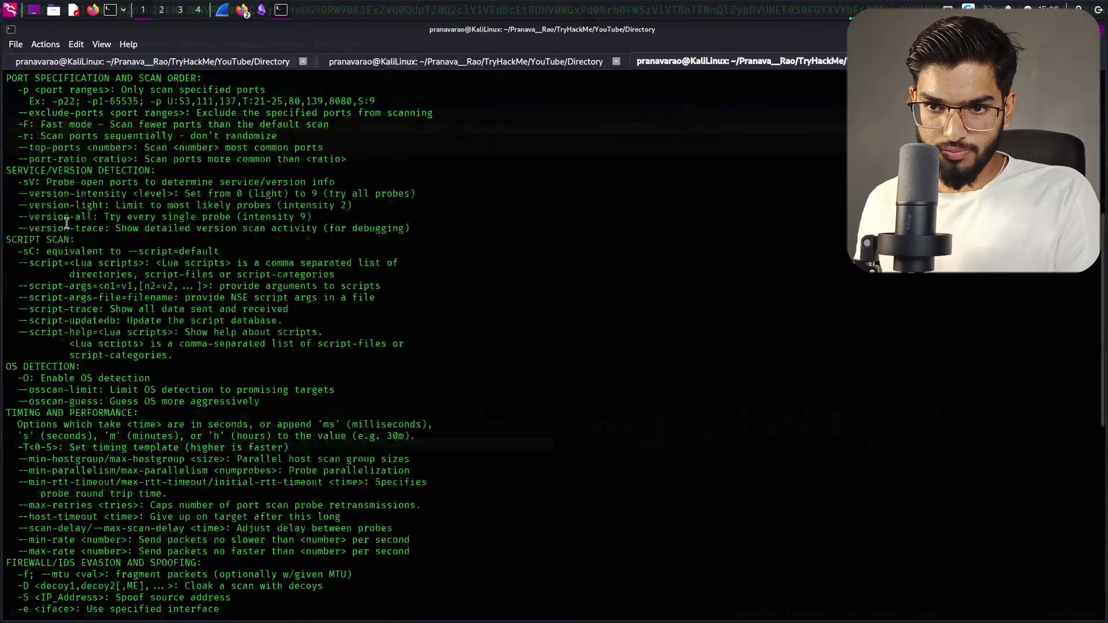
pyautogui.scroll(5, 67, 223)
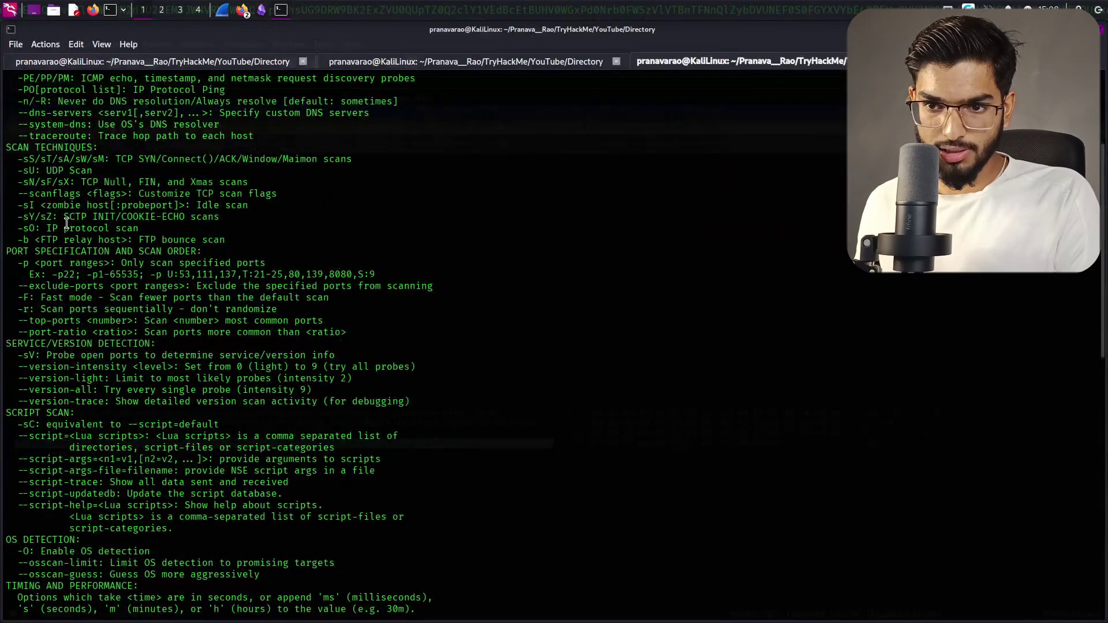
pyautogui.scroll(2, 67, 224)
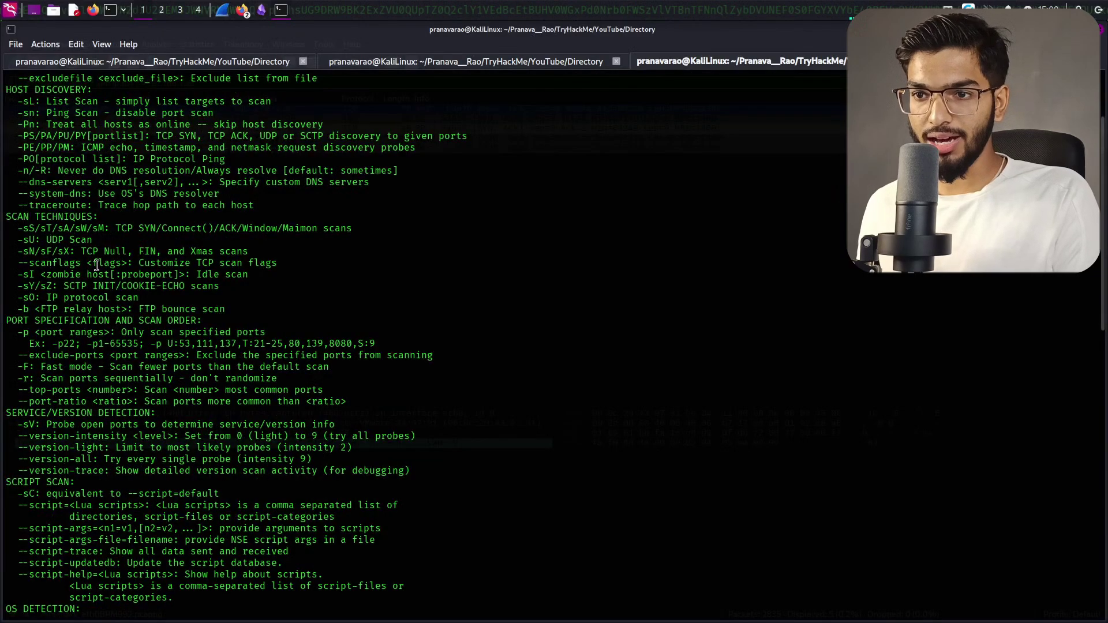
# Step: Return to Wireshark, empty the display filter text and start a new live capture on eth0
pyautogui.click(394, 61)
pyautogui.write('T 192.168.1.2')
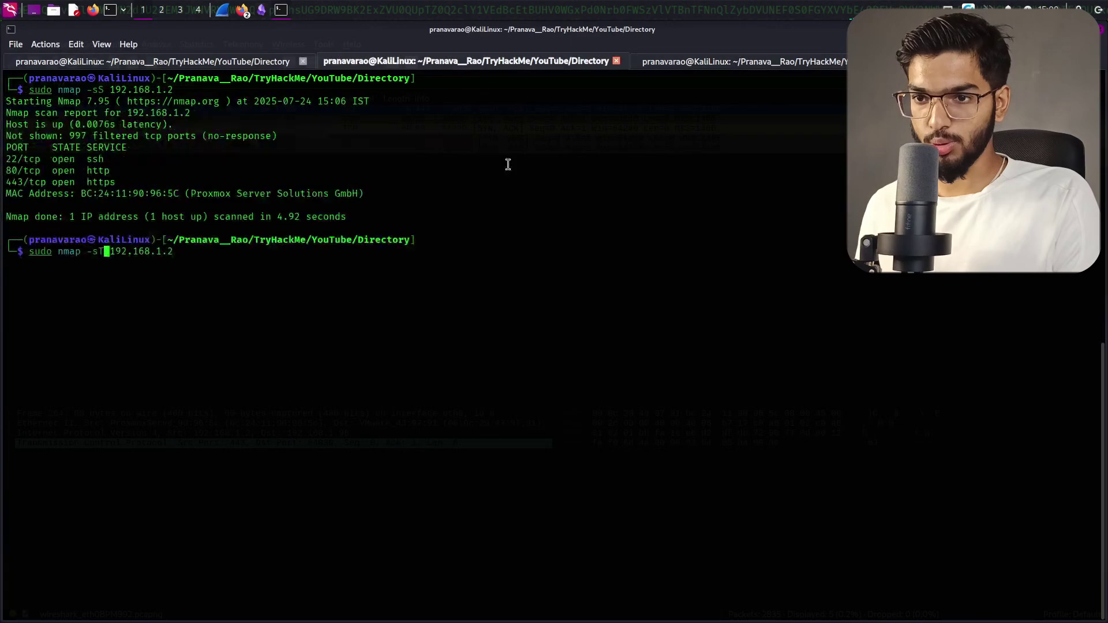
pyautogui.hotkey('alt', 'Tab')
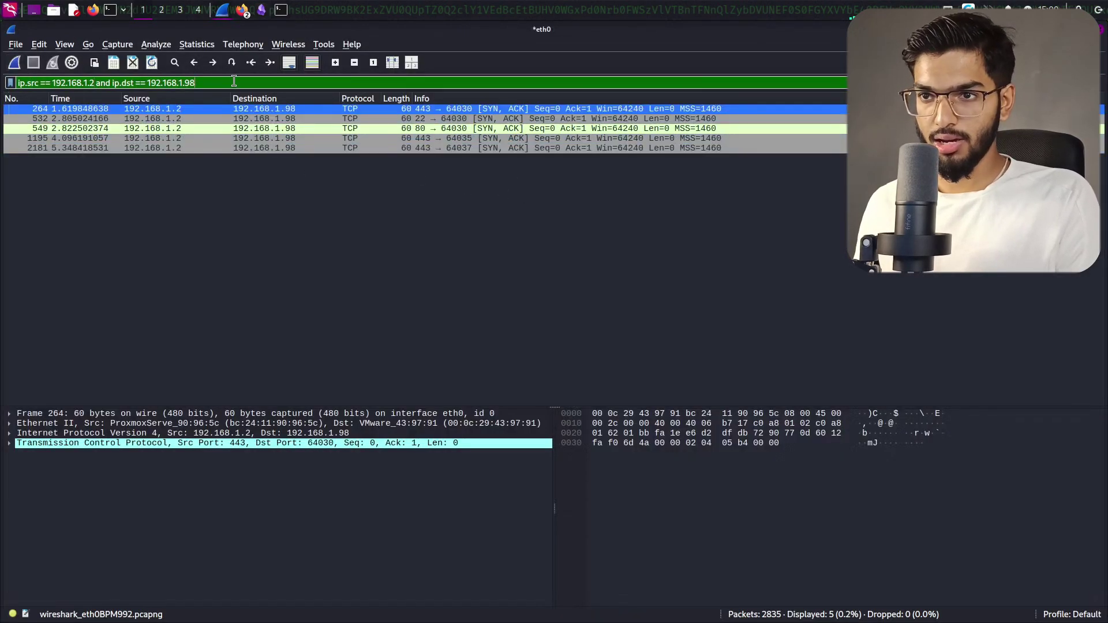
pyautogui.press('BackSpace')
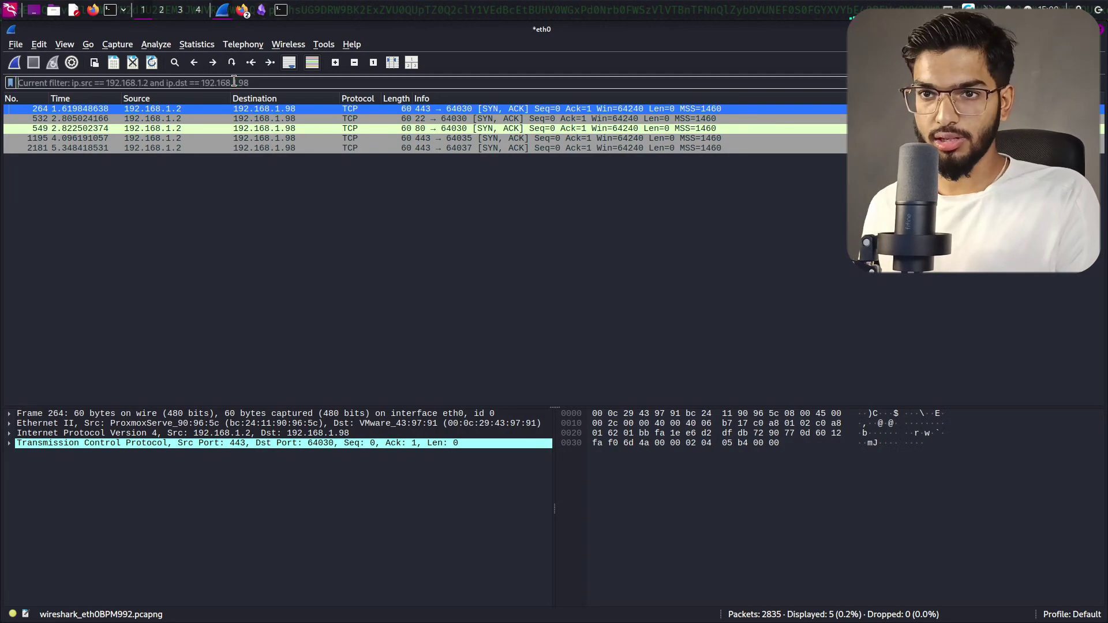
pyautogui.click(15, 63)
pyautogui.click(604, 335)
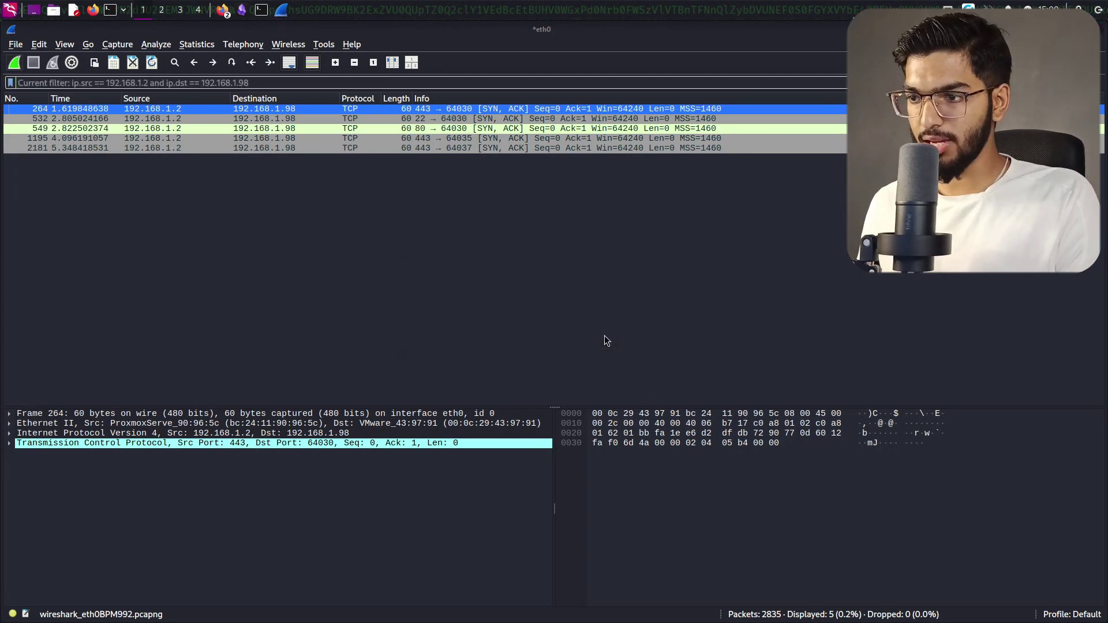
# Step: Run the prepared scan sudo nmap -sT 192.168.1.2 in the terminal and return to the live capture
pyautogui.hotkey('alt', 'Tab')
pyautogui.press('Return')
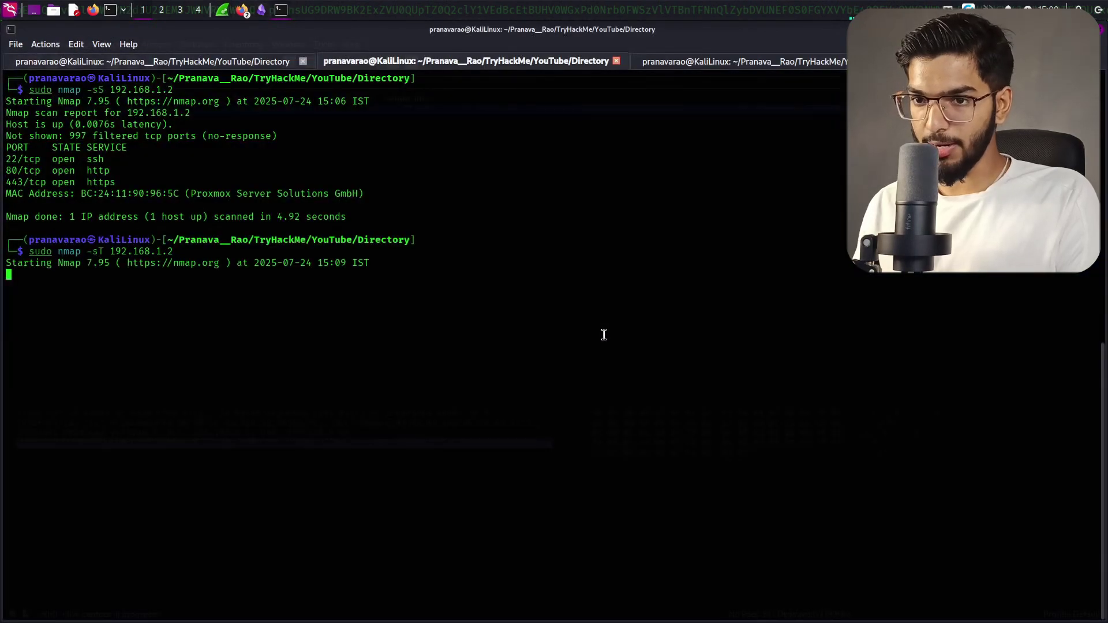
pyautogui.hotkey('alt', 'Tab')
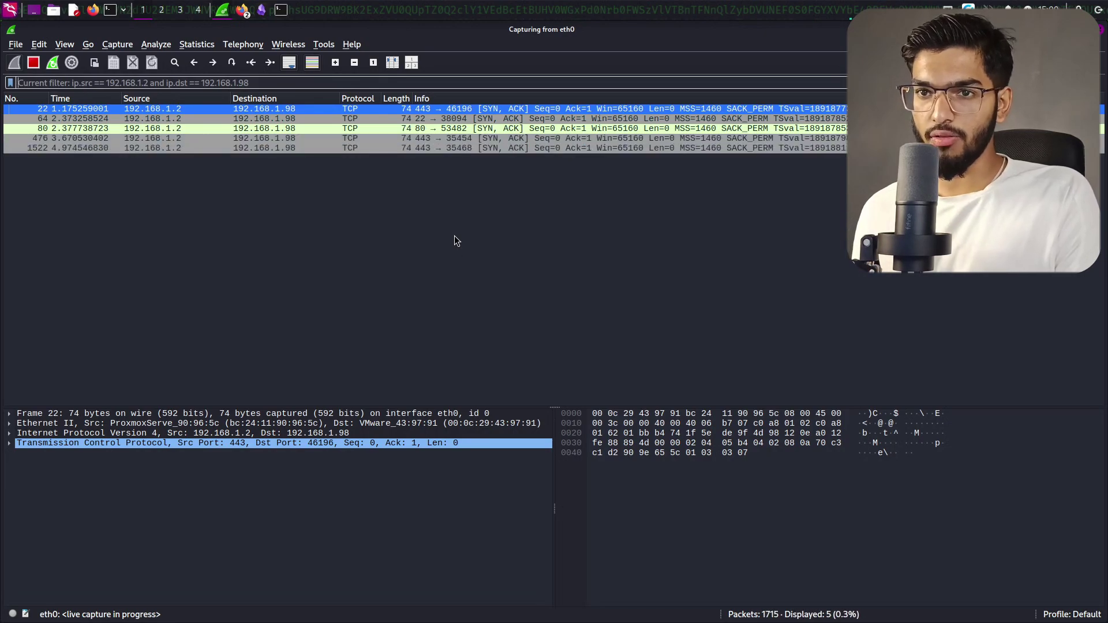
# Step: Remove the active display filter to list all packets, check on the scan in the terminal and stop the capture
pyautogui.hotkey('ctrl', 'e')
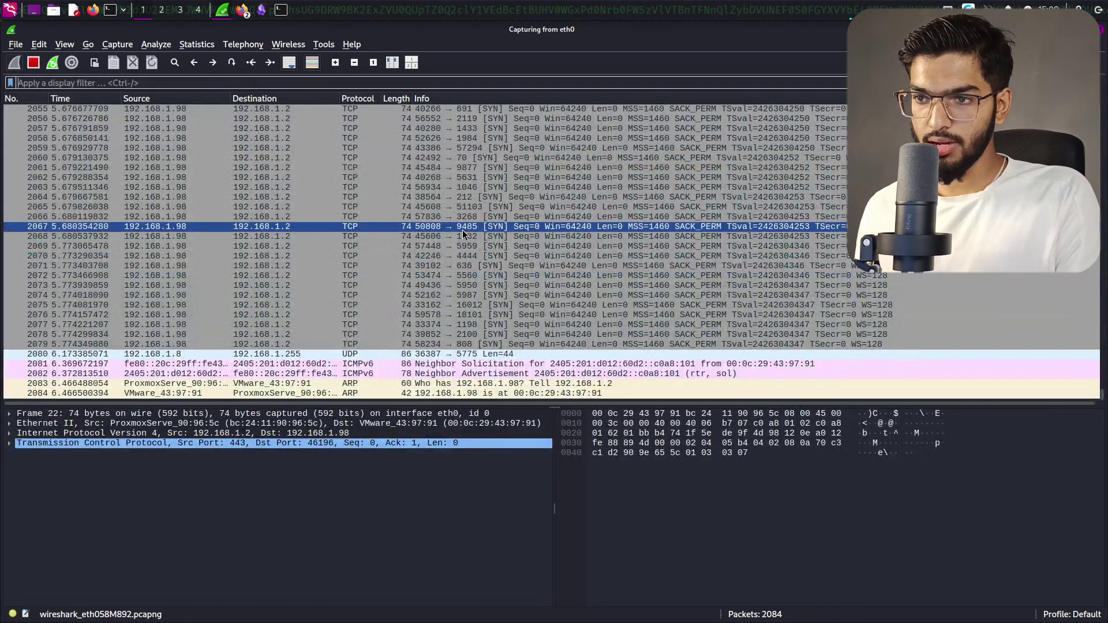
pyautogui.hotkey('alt', 'Tab')
pyautogui.hotkey('alt', 'Tab')
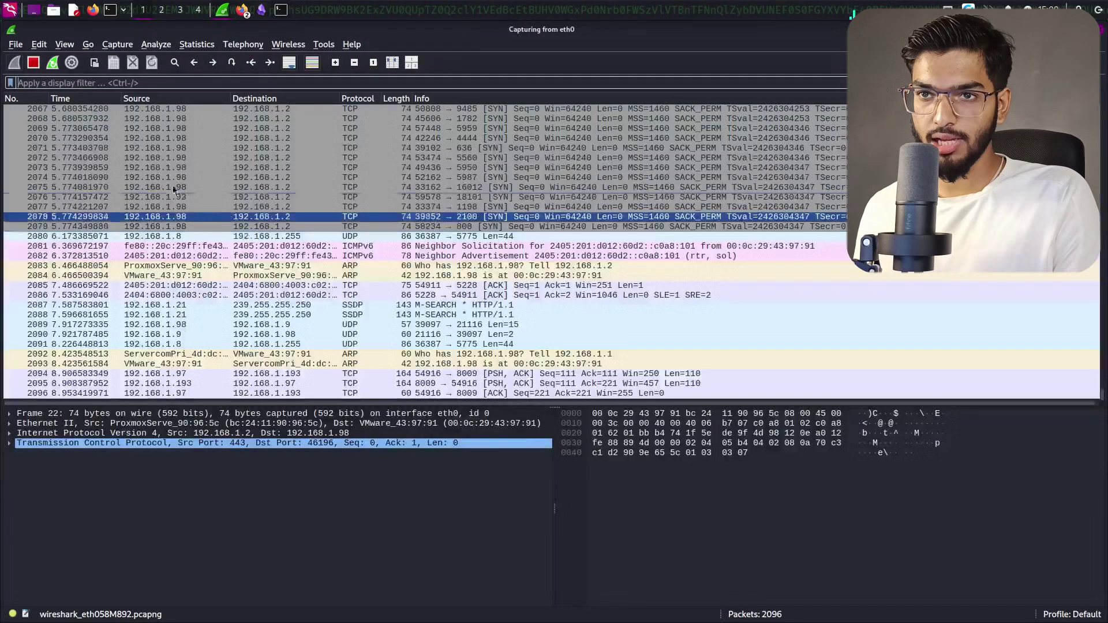
pyautogui.click(33, 62)
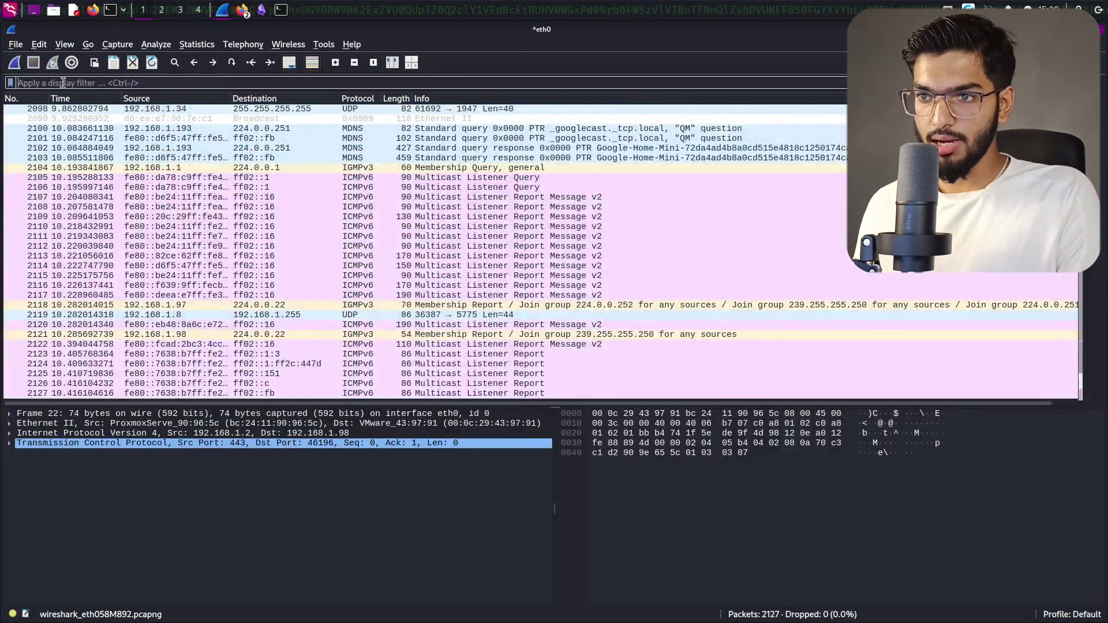
# Step: Apply the recent display filter ip.src == 192.168.1.2 and ip.dst == 192.168.1.98 to the new capture
pyautogui.write('i')
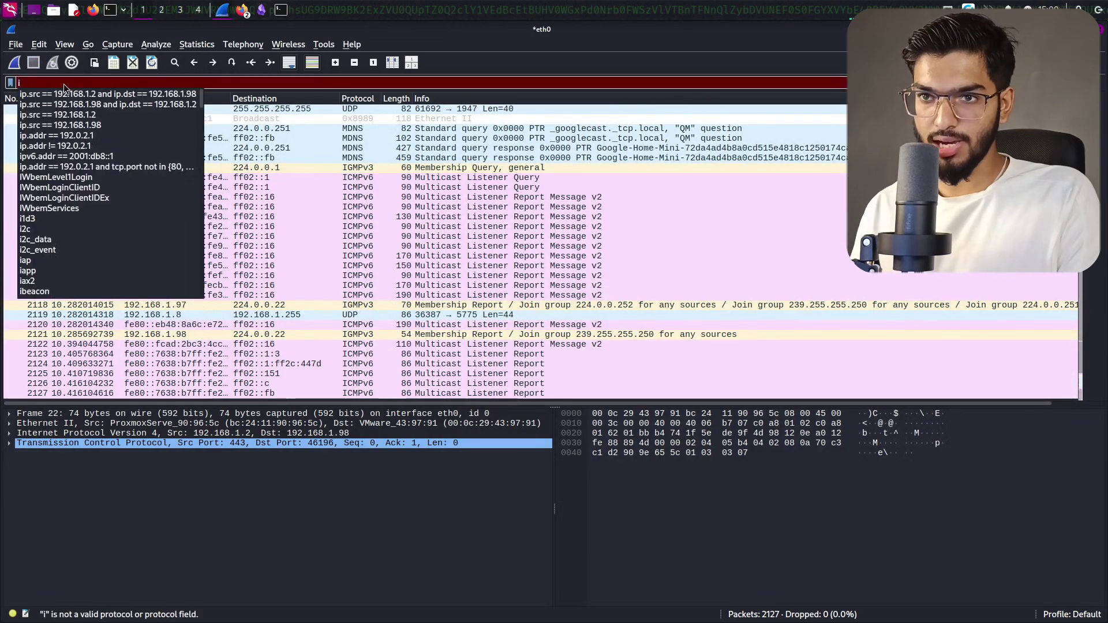
pyautogui.click(78, 95)
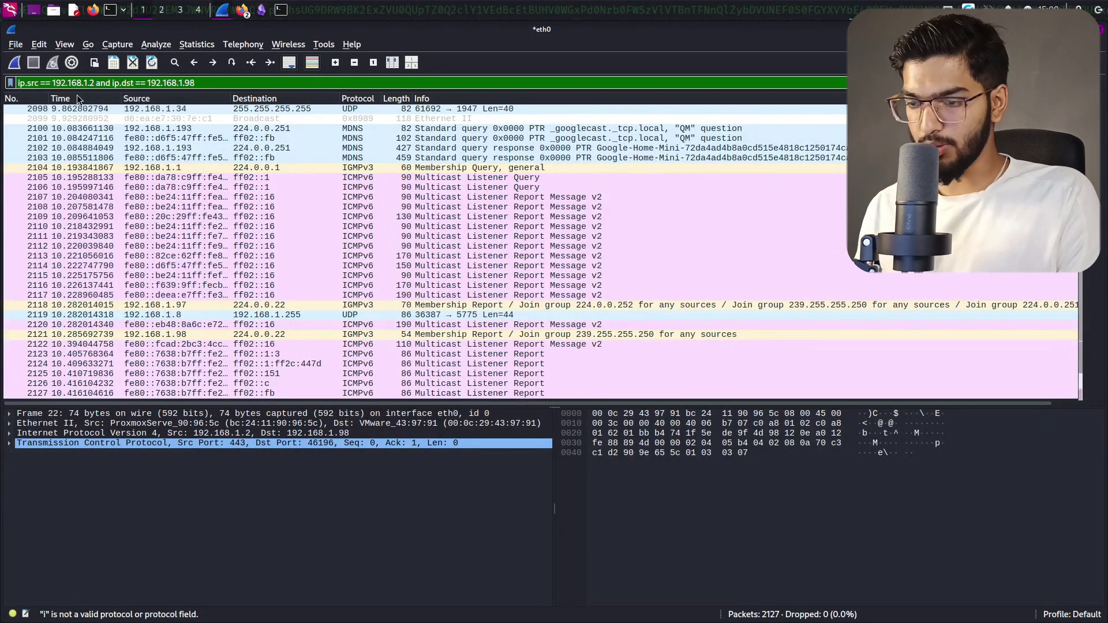
pyautogui.press('Return')
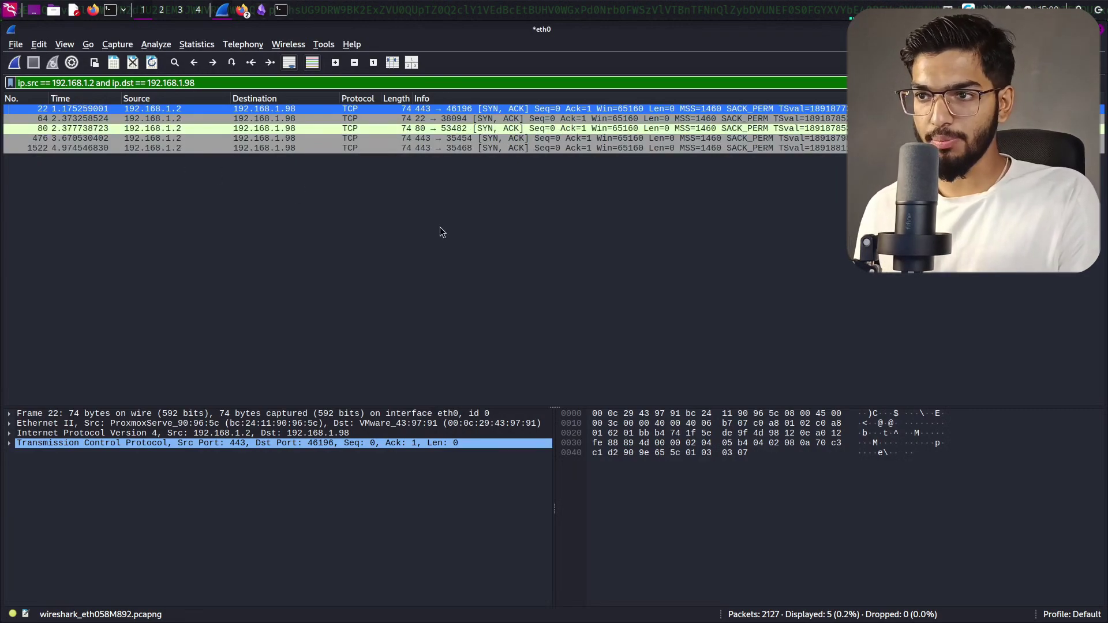
# Step: Change the display filter to ip.src == 192.168.1.98 and ip.dst == 192.168.1.2 and apply it
pyautogui.hotkey('ctrl', 'a')
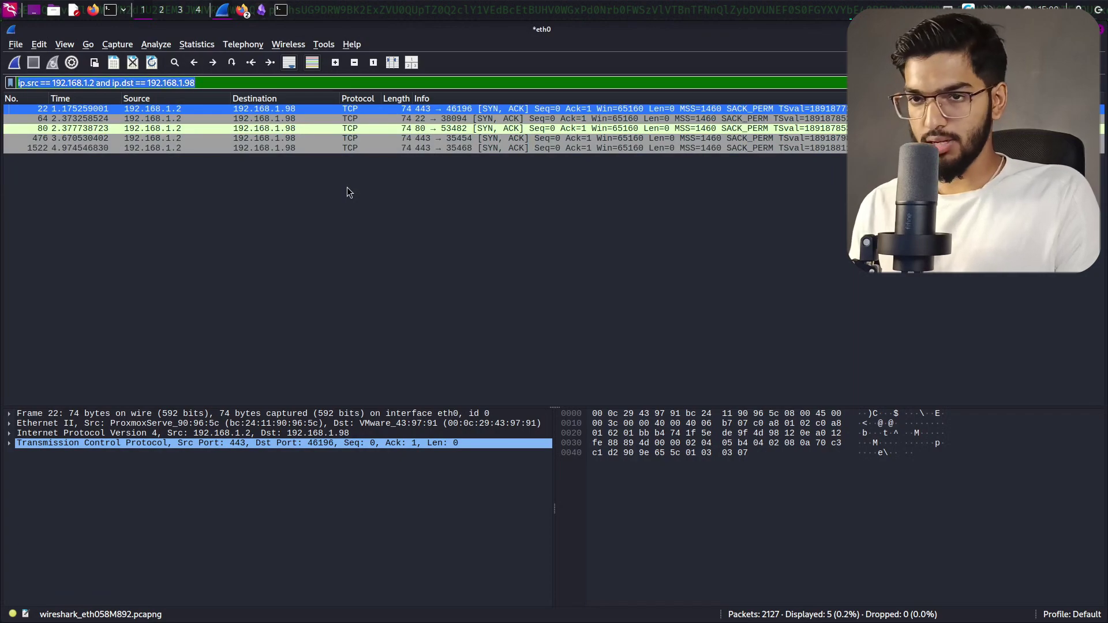
pyautogui.press('End')
pyautogui.press('BackSpace')
pyautogui.press('BackSpace')
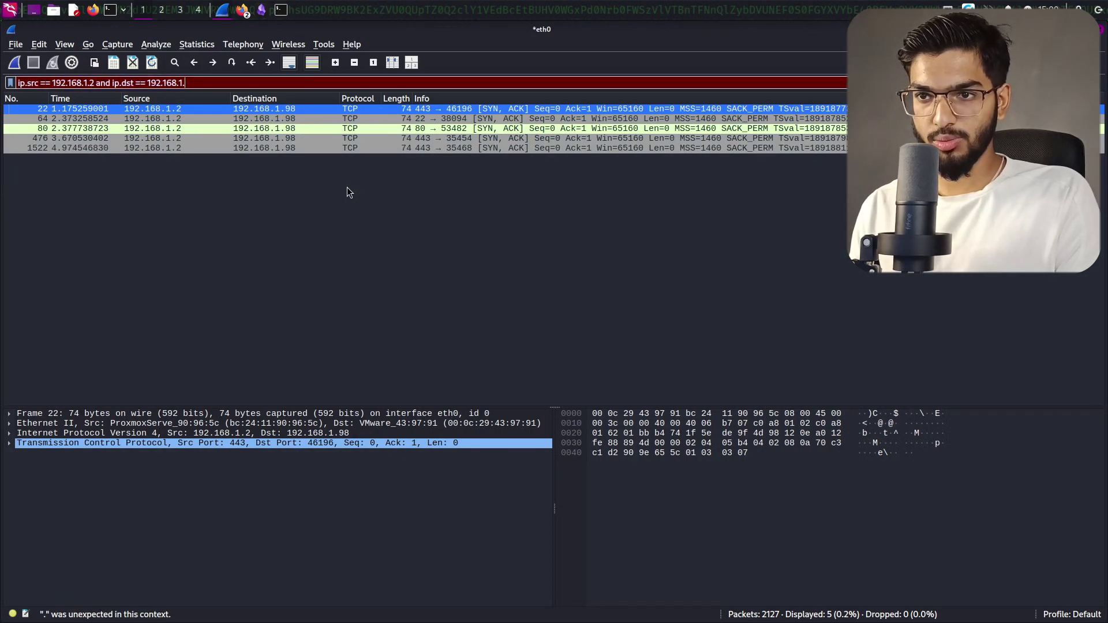
pyautogui.write('2')
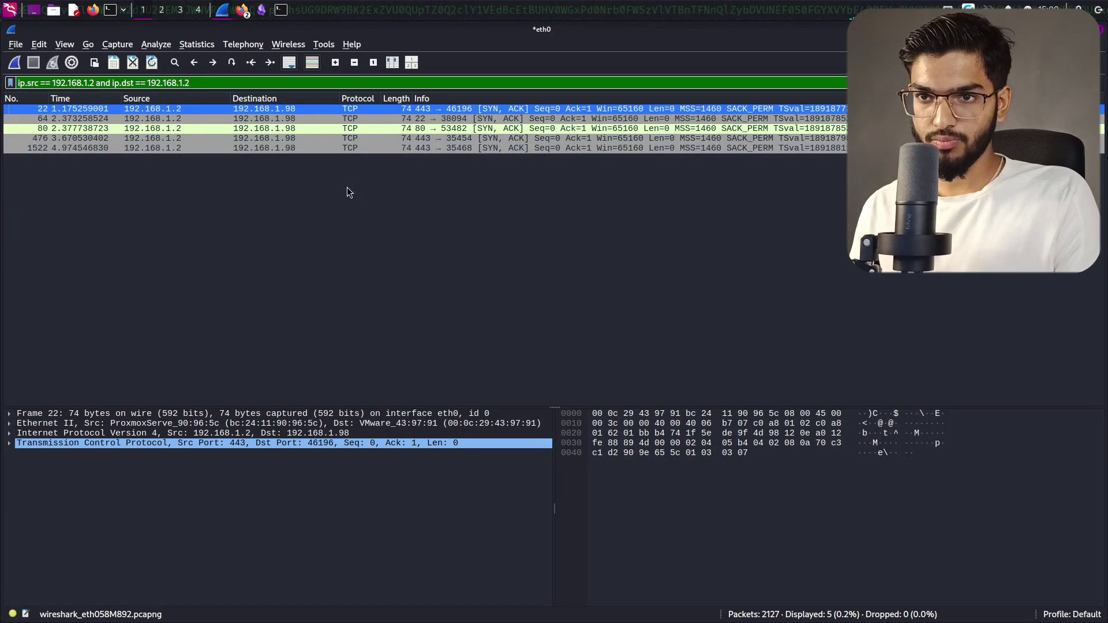
pyautogui.press('BackSpace')
pyautogui.press('BackSpace')
pyautogui.write('2')
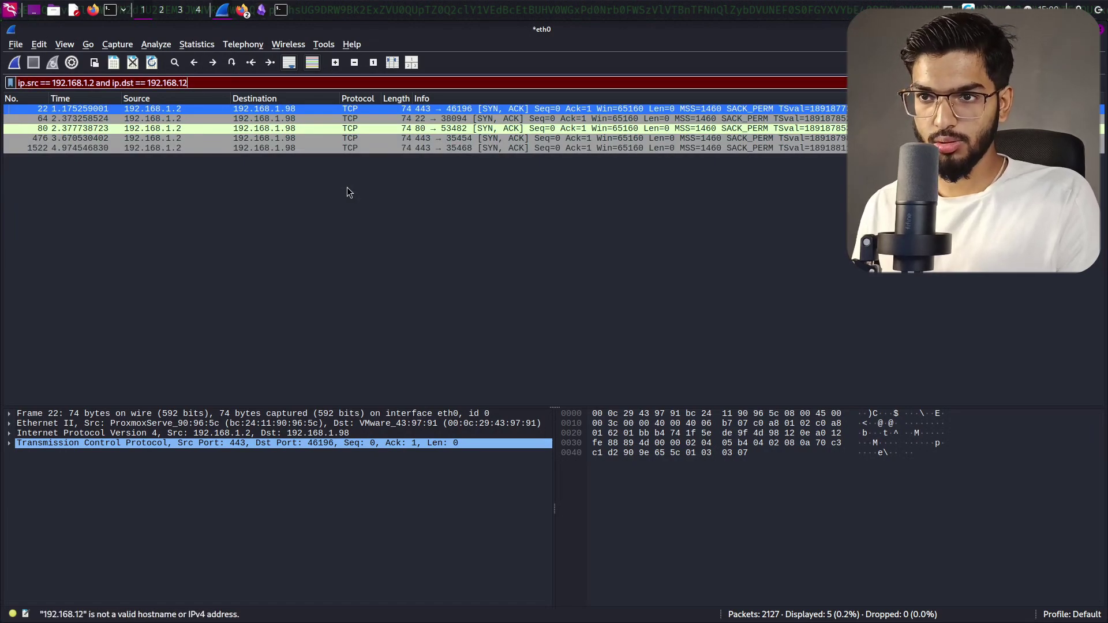
pyautogui.press('Left')
pyautogui.press('Left')
pyautogui.press('Delete')
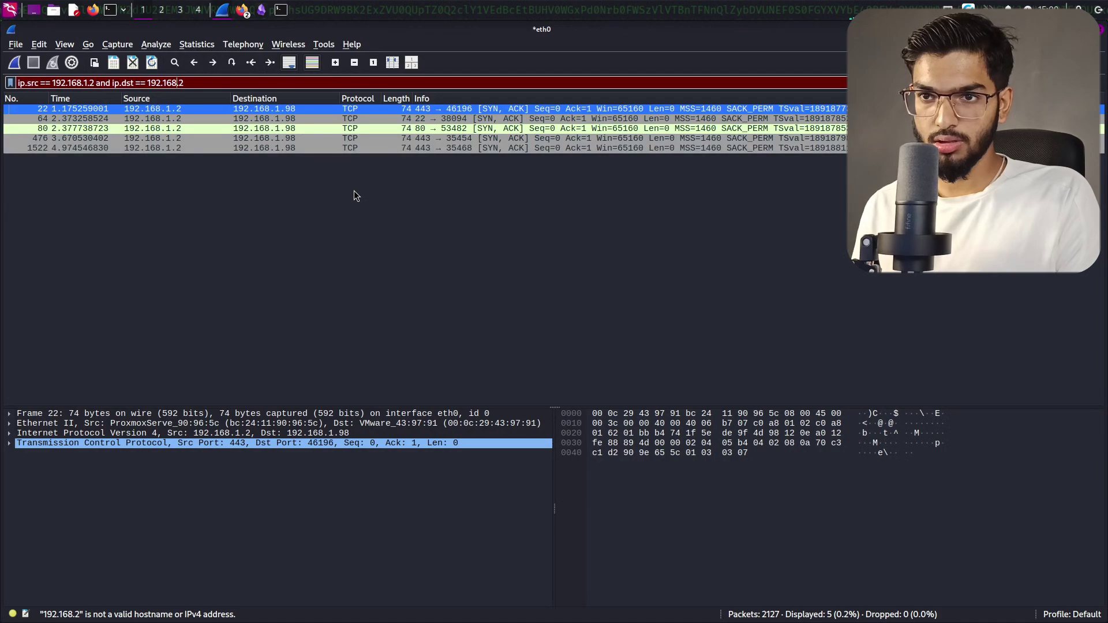
pyautogui.press('Left')
pyautogui.press('Left')
pyautogui.press('Left')
pyautogui.press('Left')
pyautogui.press('Left')
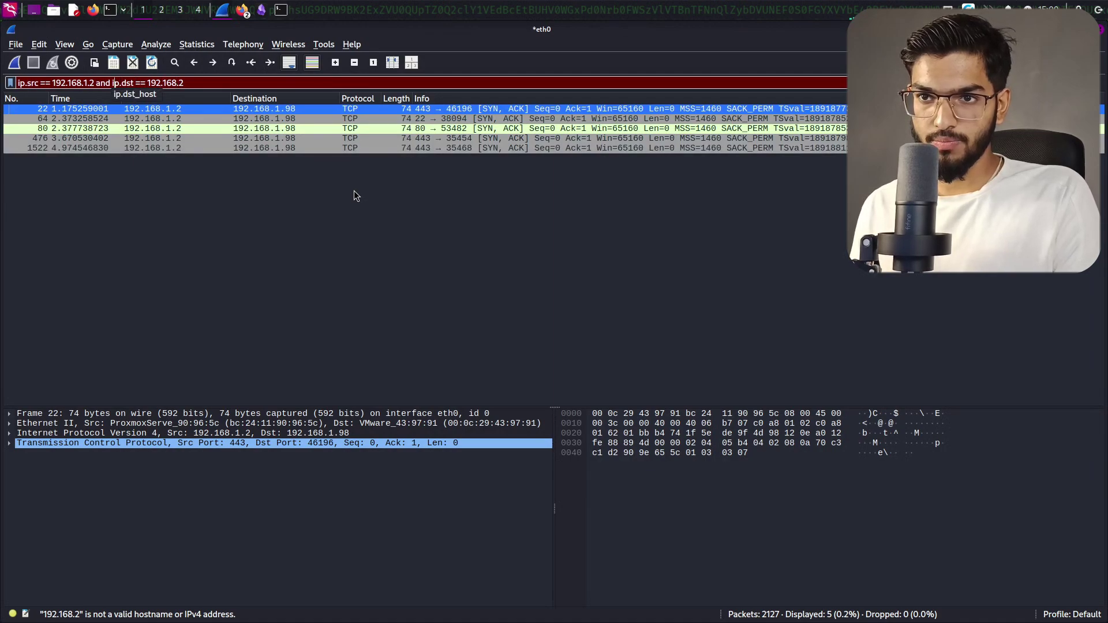
pyautogui.press('BackSpace')
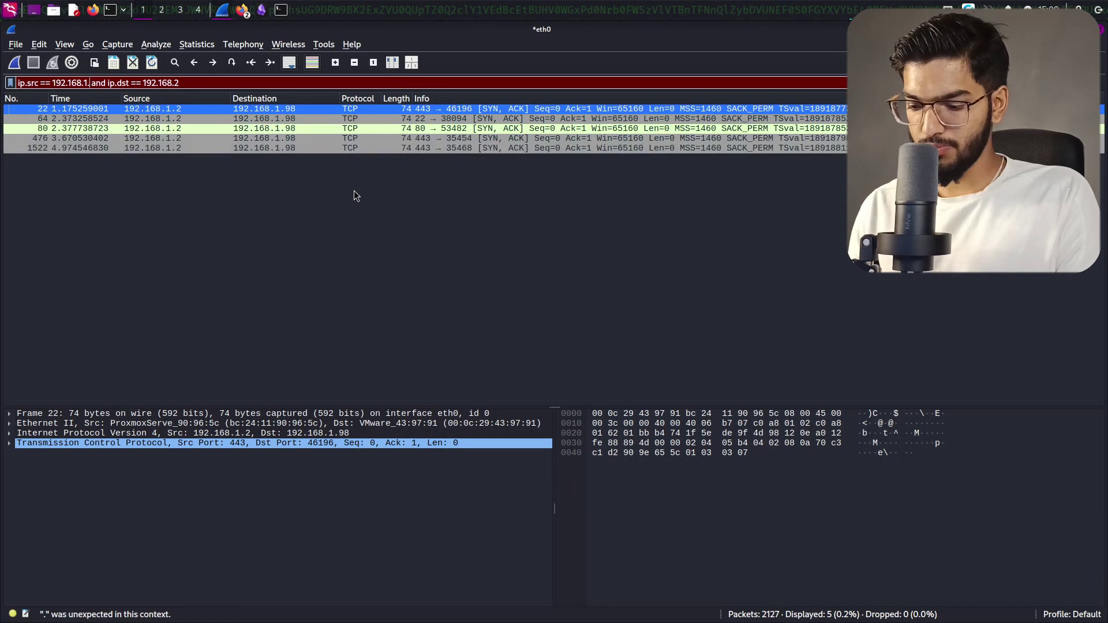
pyautogui.write('98')
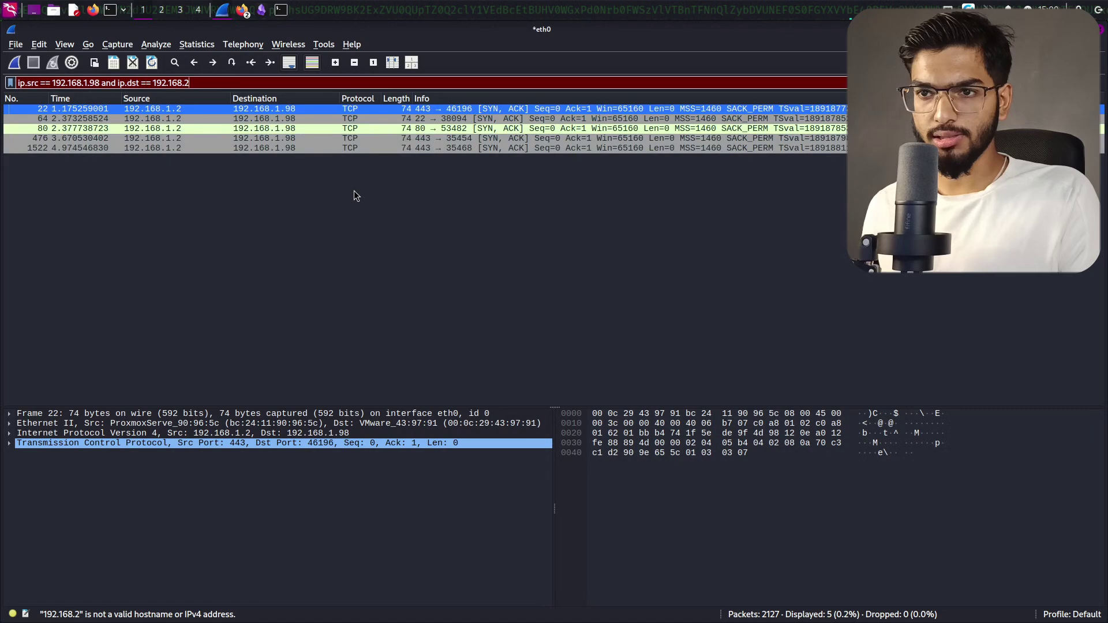
pyautogui.write('1.')
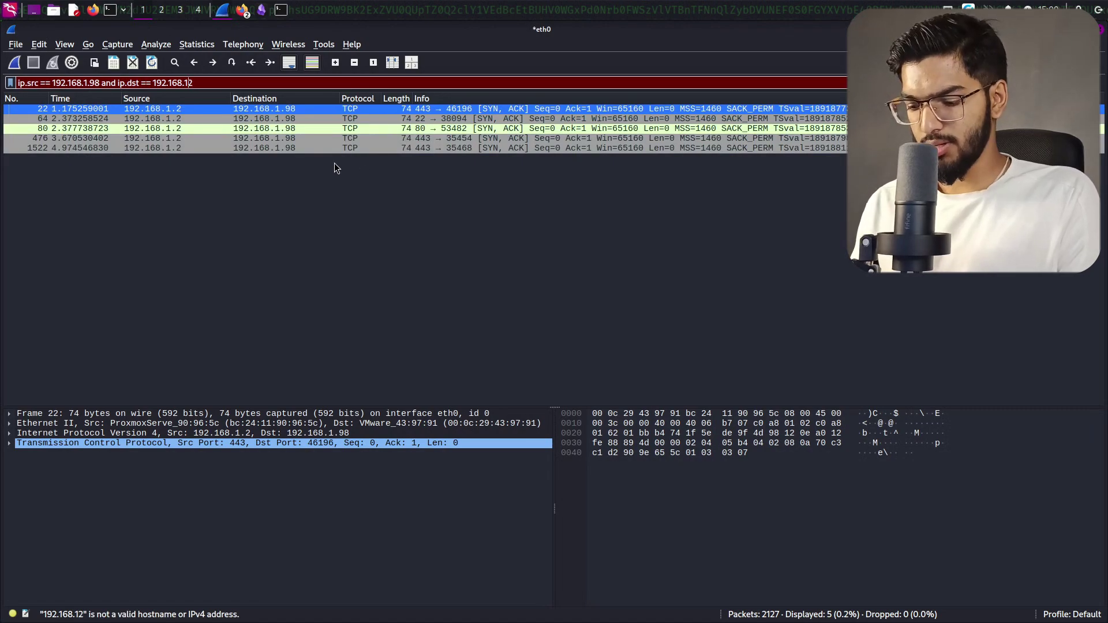
pyautogui.press('Return')
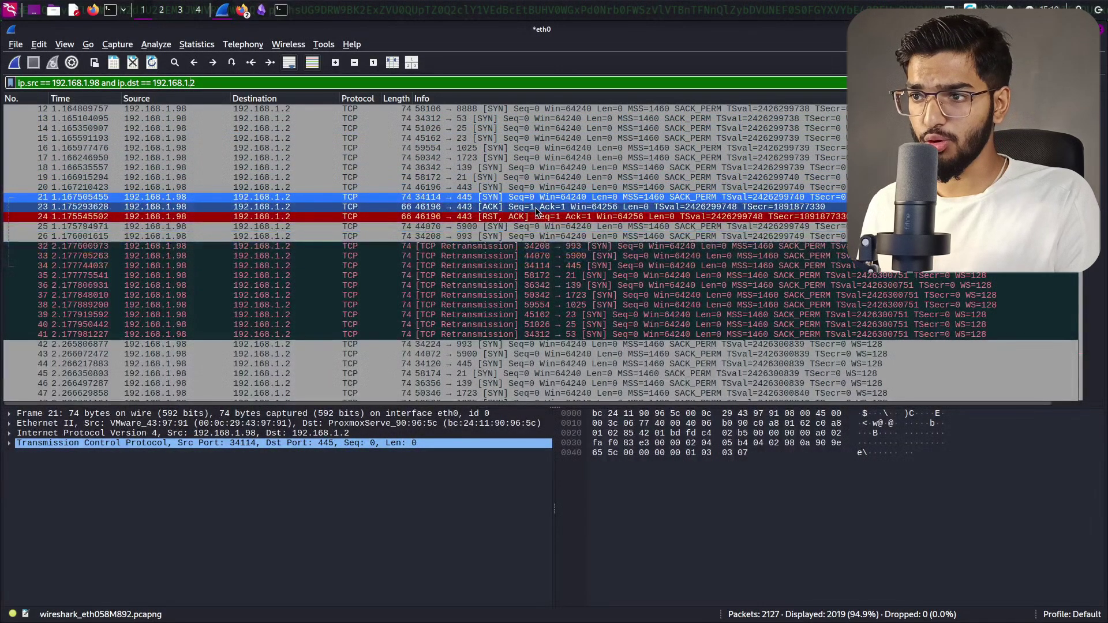
# Step: Examine the scan's outgoing packets, selecting the ACK packet to port 80 and the SYN packet that started that connection
pyautogui.scroll(-14, 543, 220)
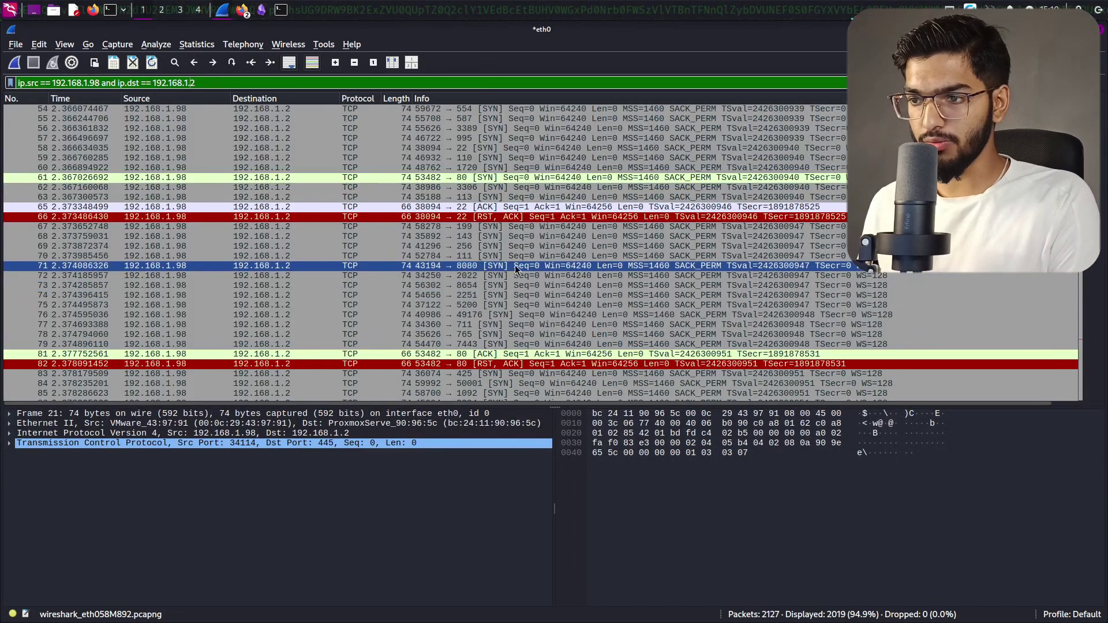
pyautogui.scroll(-17, 550, 244)
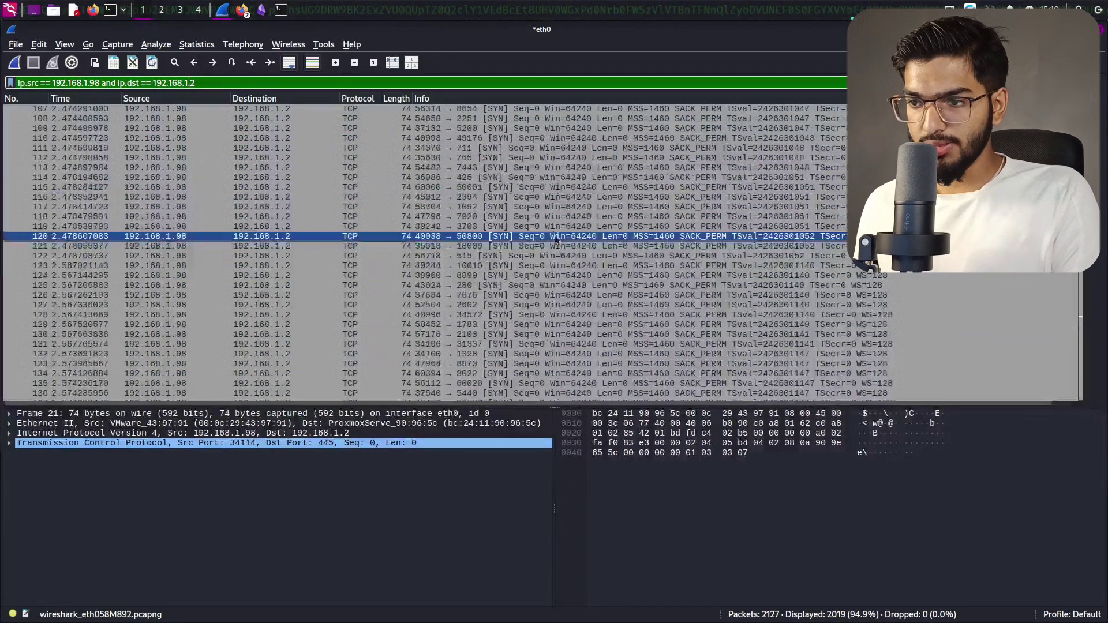
pyautogui.scroll(-20, 557, 241)
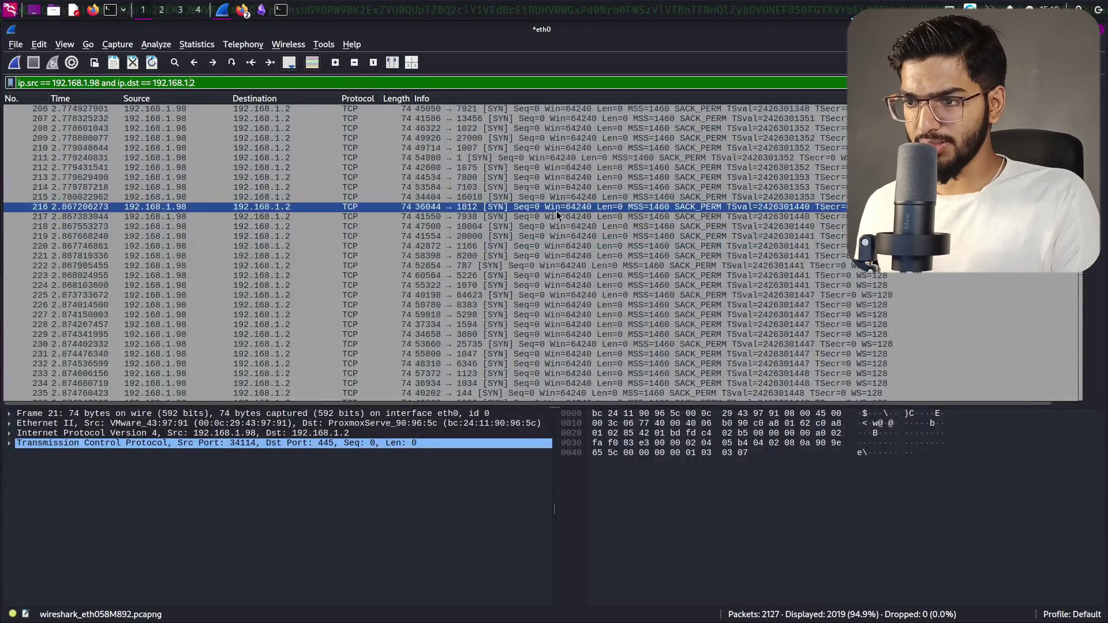
pyautogui.scroll(20, 557, 215)
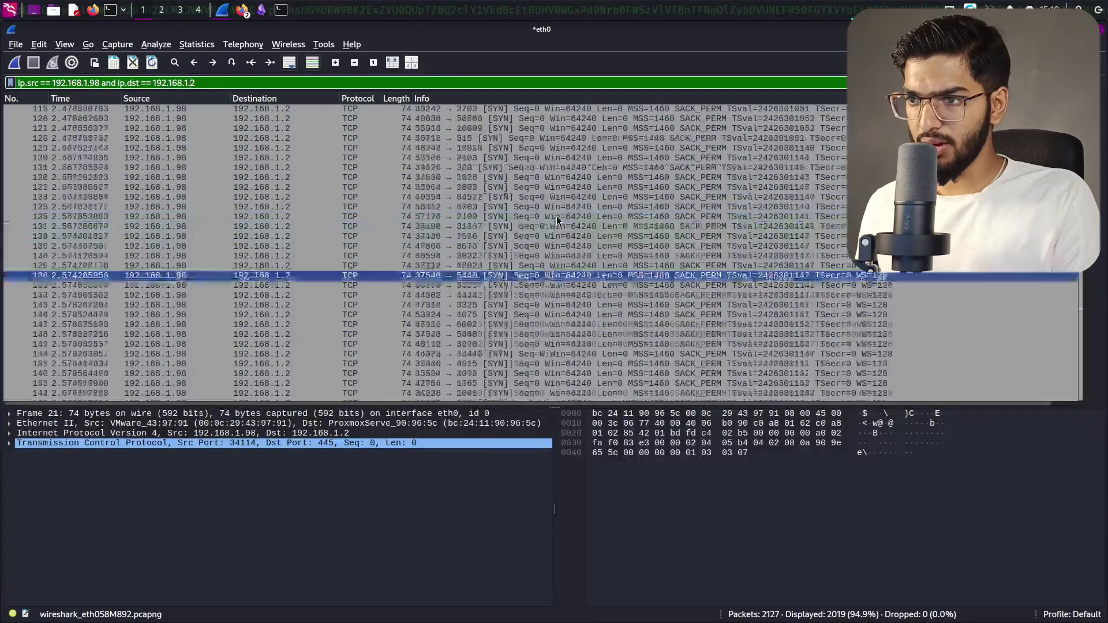
pyautogui.scroll(16, 558, 219)
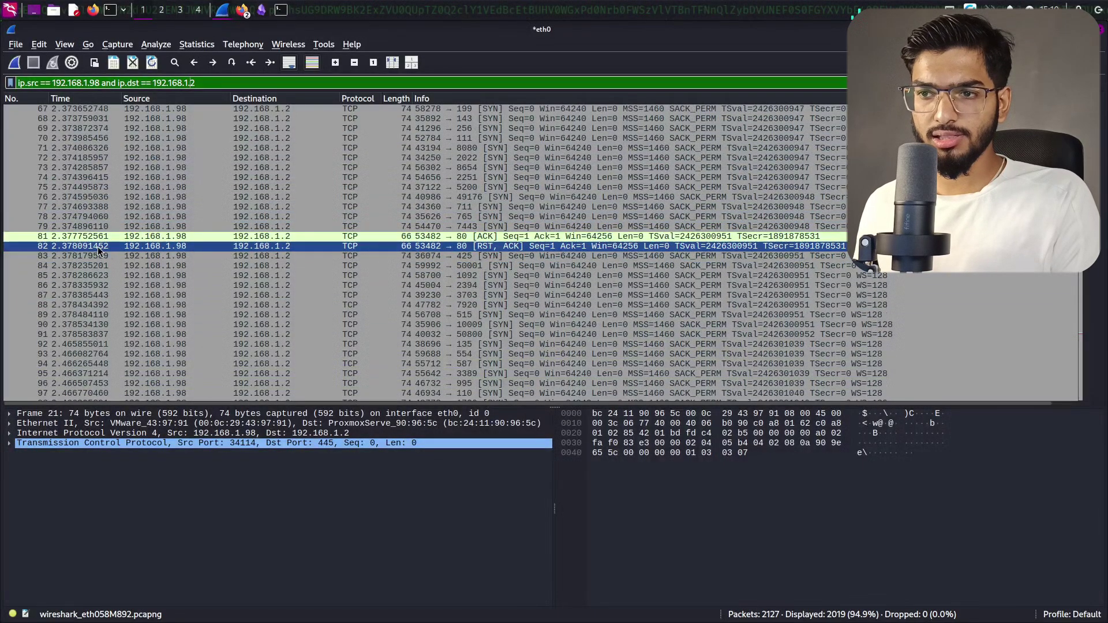
pyautogui.click(475, 239)
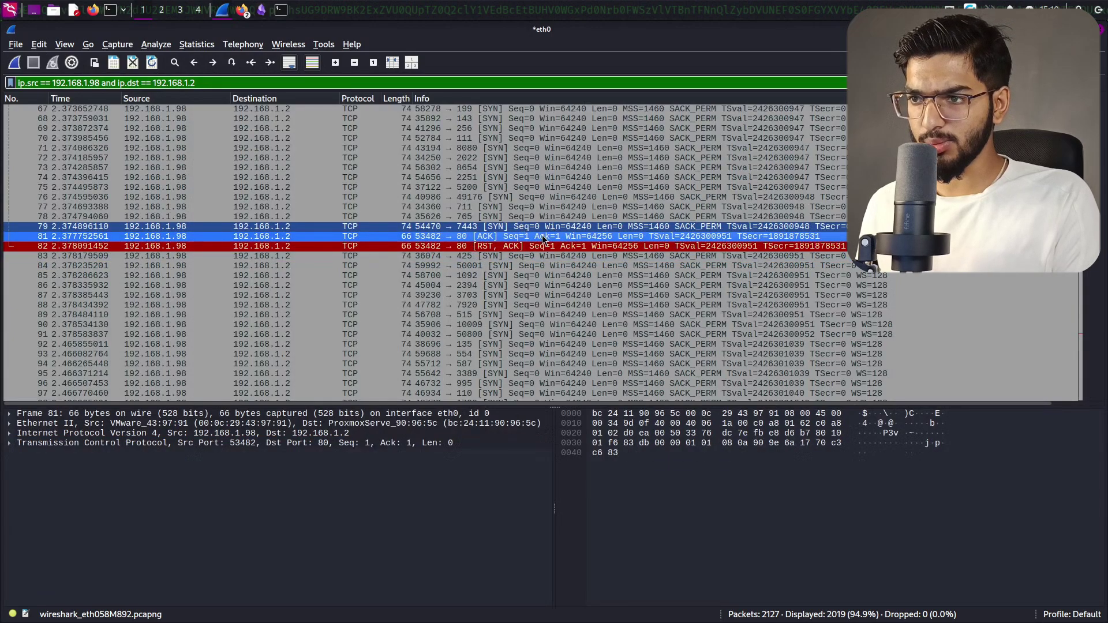
pyautogui.scroll(1, 533, 185)
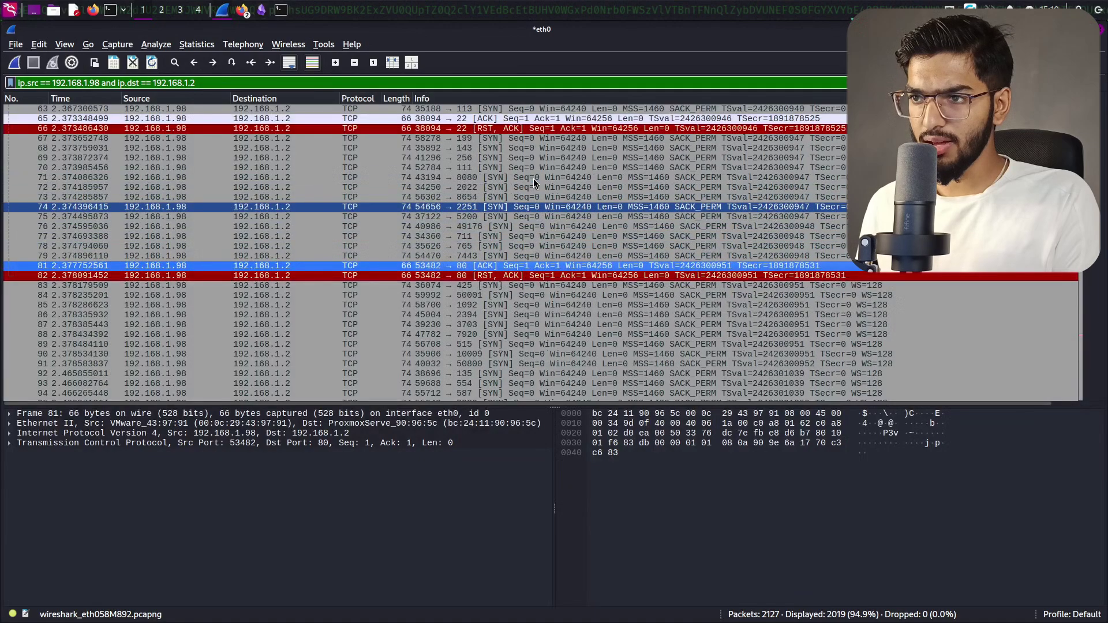
pyautogui.scroll(2, 534, 183)
pyautogui.click(523, 151)
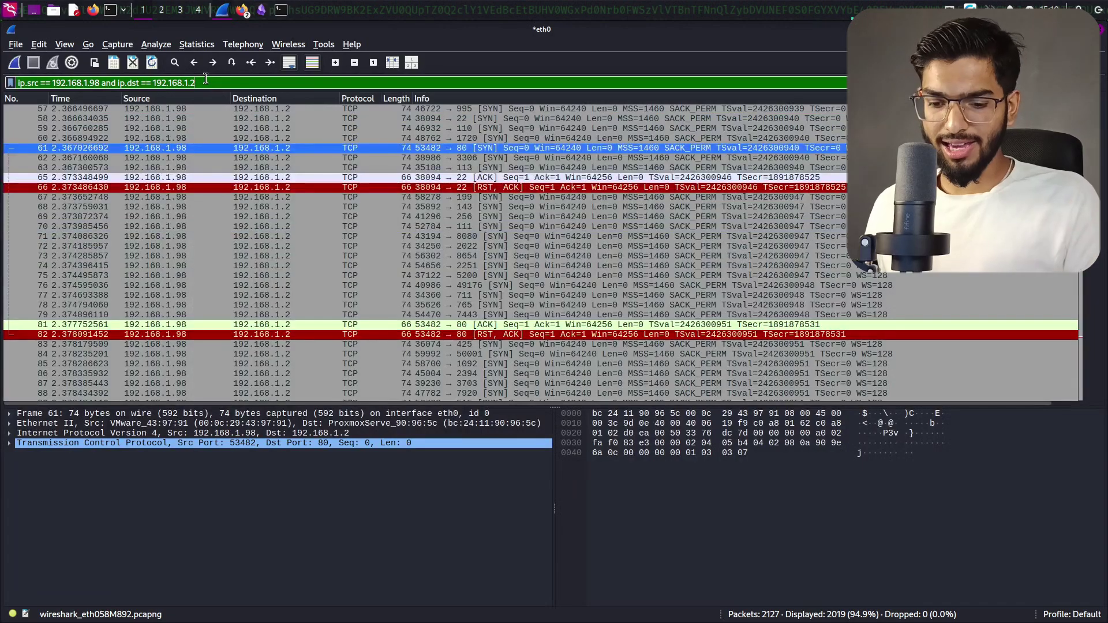
# Step: Clear the display filter text and open the capture file traffic-1725627206938.pcap
pyautogui.hotkey('ctrl', 'a')
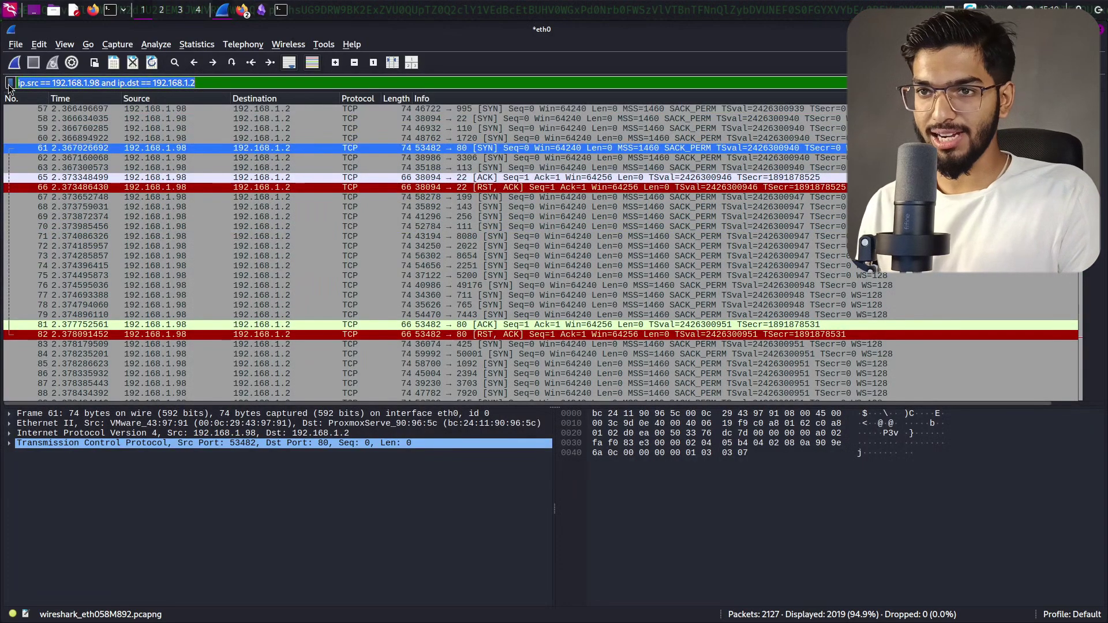
pyautogui.press('BackSpace')
pyautogui.hotkey('ctrl', 'o')
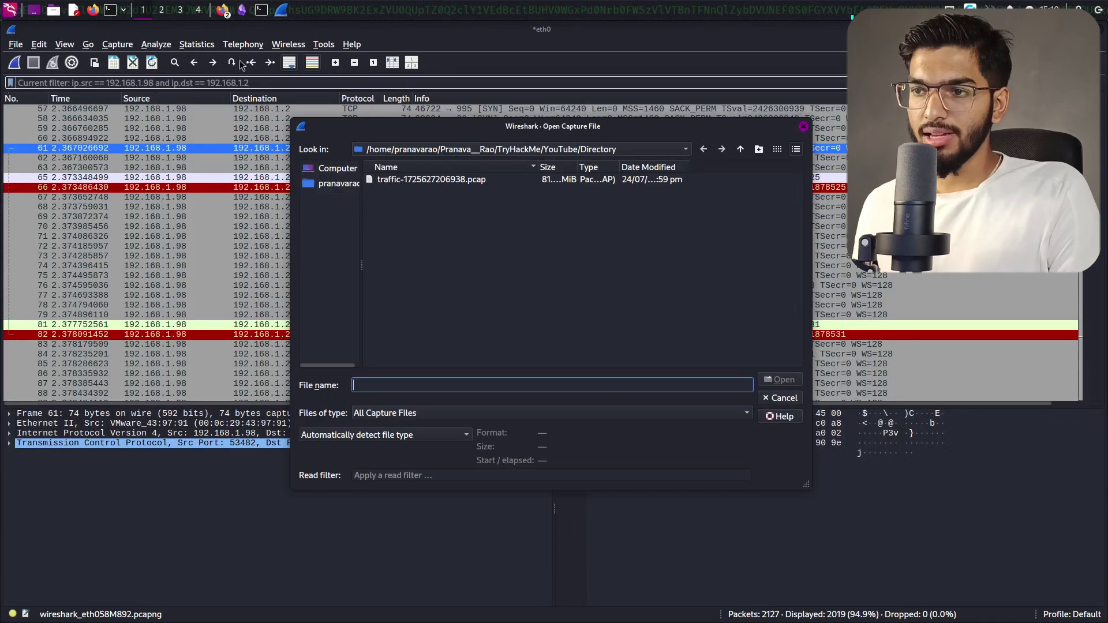
pyautogui.click(531, 180)
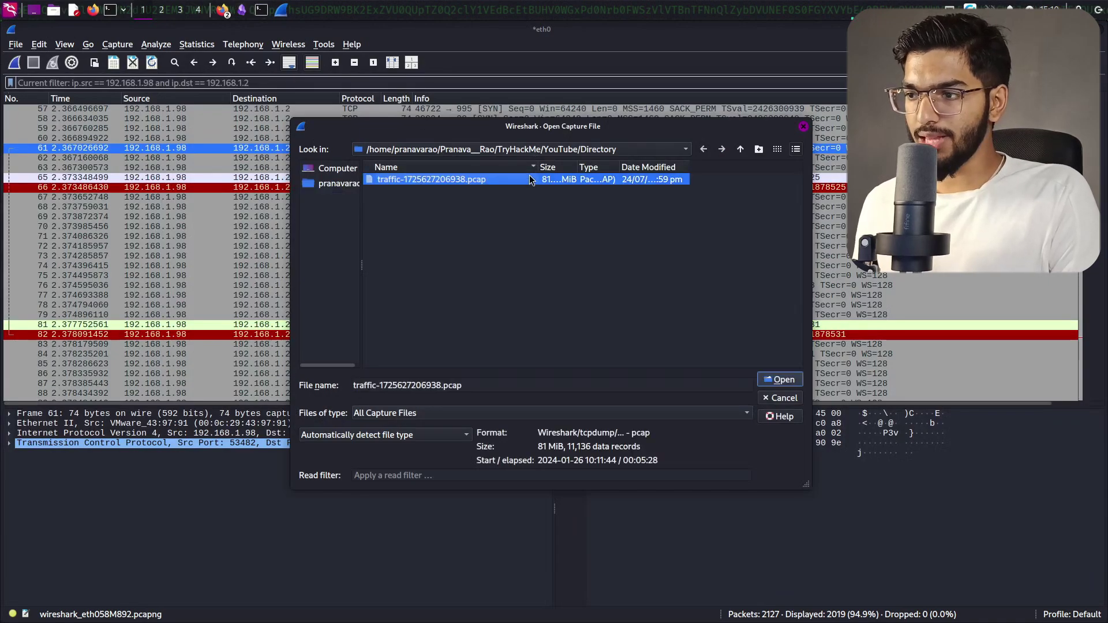
pyautogui.click(779, 381)
pyautogui.click(597, 336)
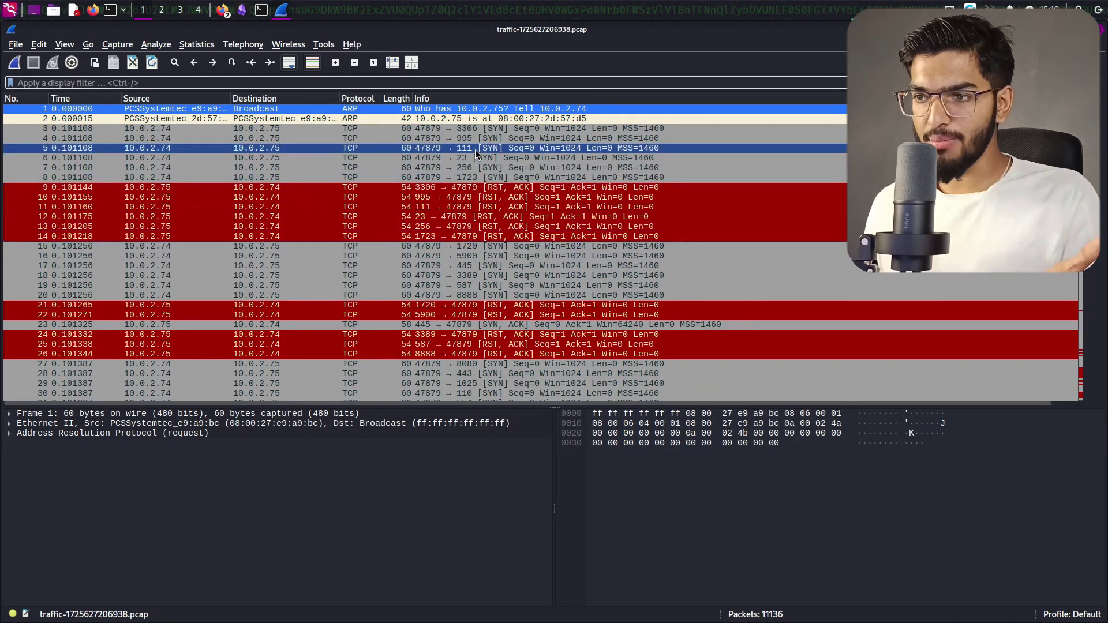
# Step: Skim the capture's first packets, reread the question about initially open ports on the TryHackMe page in the browser, and return to Wireshark
pyautogui.scroll(-11, 475, 151)
pyautogui.scroll(10, 484, 157)
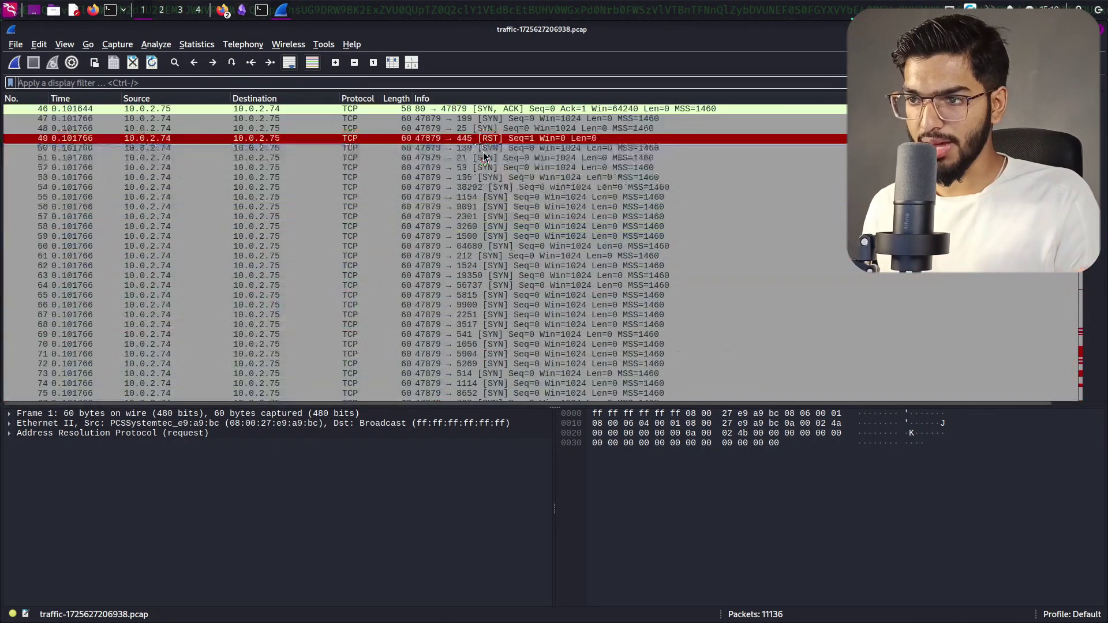
pyautogui.scroll(1, 485, 145)
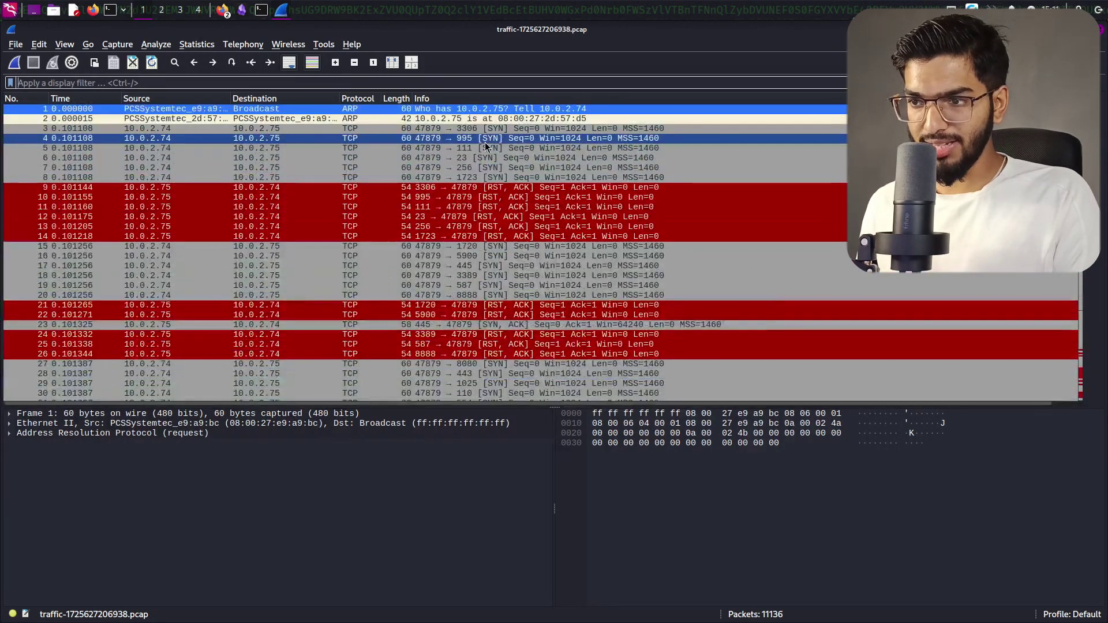
pyautogui.hotkey('alt', 'Tab')
pyautogui.hotkey('alt', 'Tab')
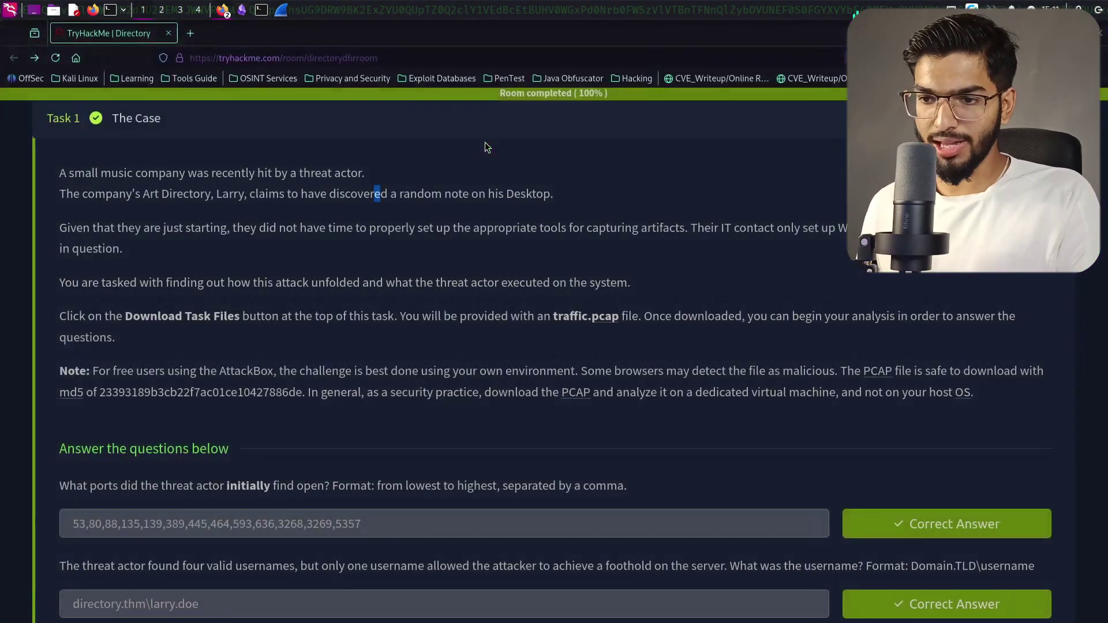
pyautogui.scroll(-4, 493, 164)
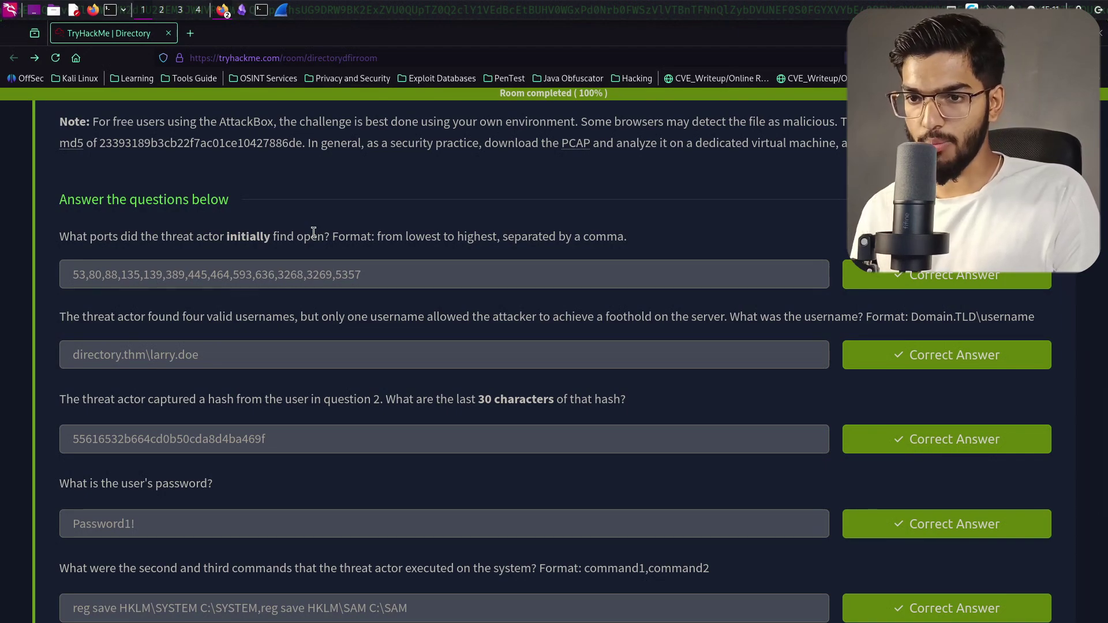
pyautogui.hotkey('alt', 'Tab')
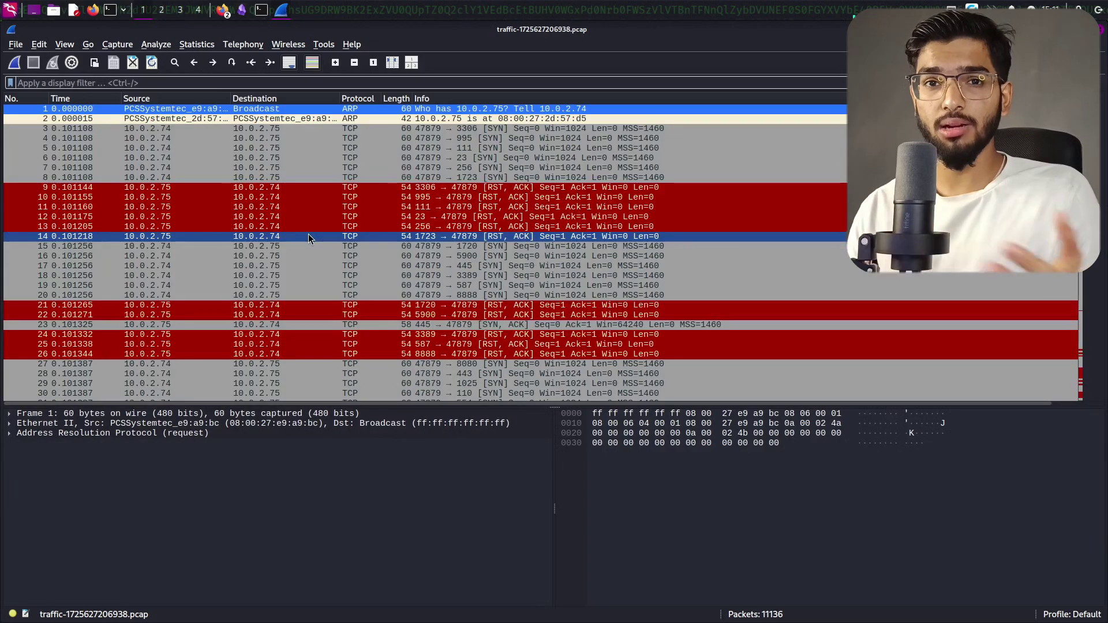
# Step: Select the SYN, ACK packet from port 445, expand its Transmission Control Protocol details and examine the packets that follow it
pyautogui.click(456, 336)
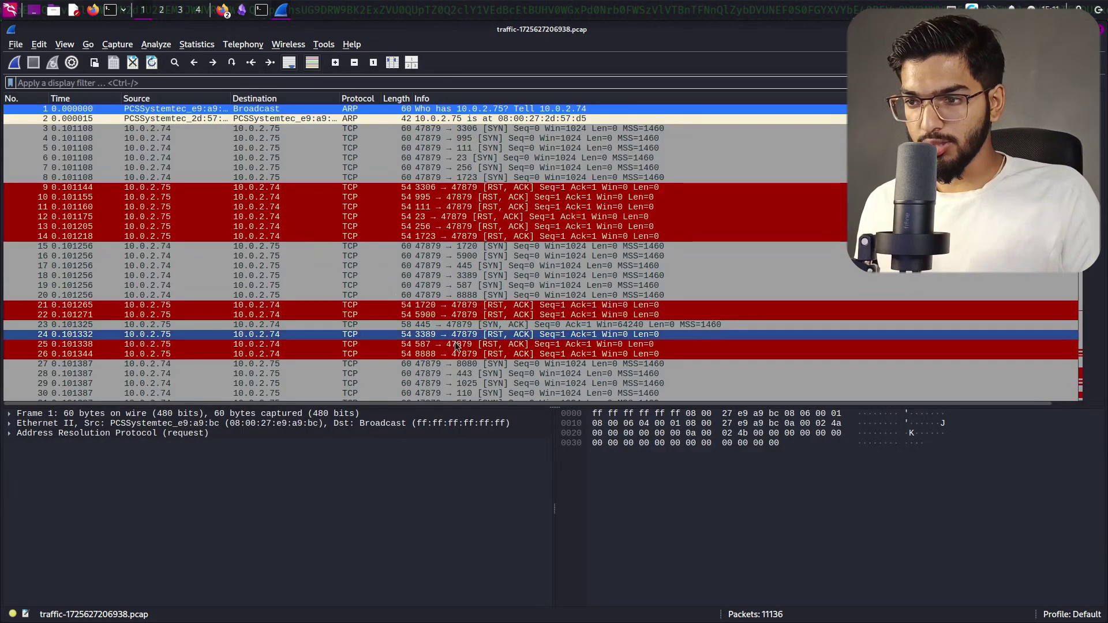
pyautogui.click(498, 326)
pyautogui.click(498, 326)
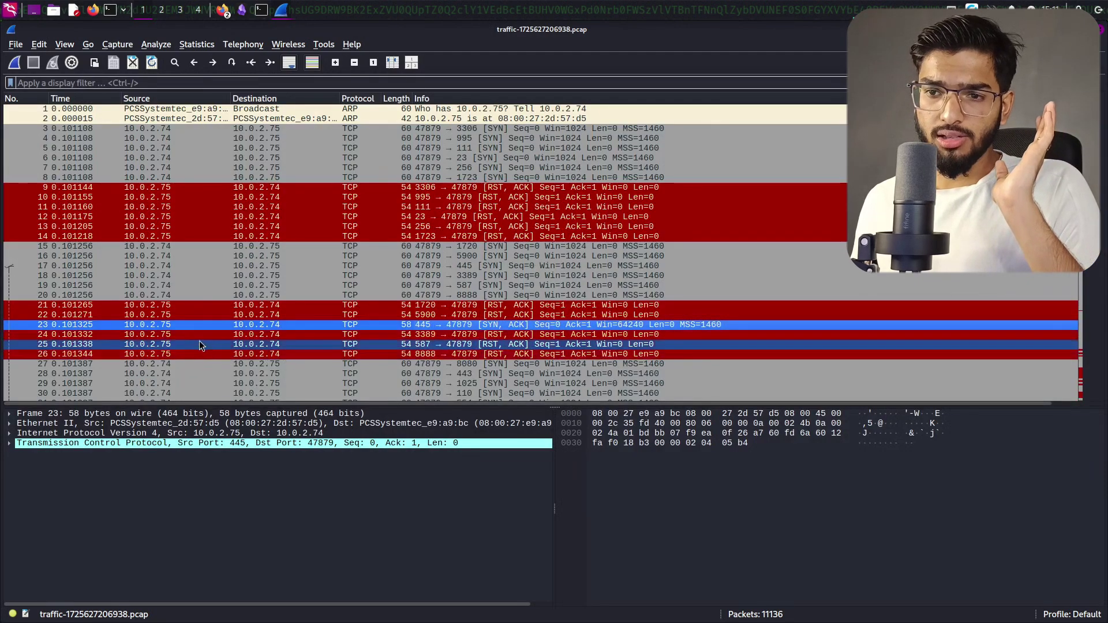
pyautogui.click(174, 324)
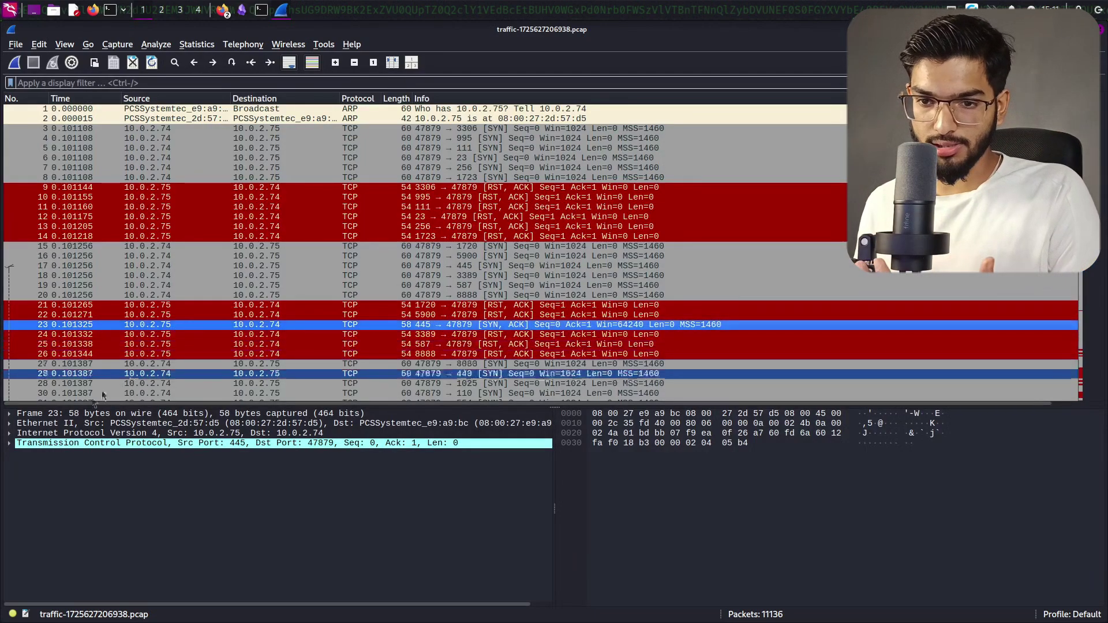
pyautogui.click(8, 443)
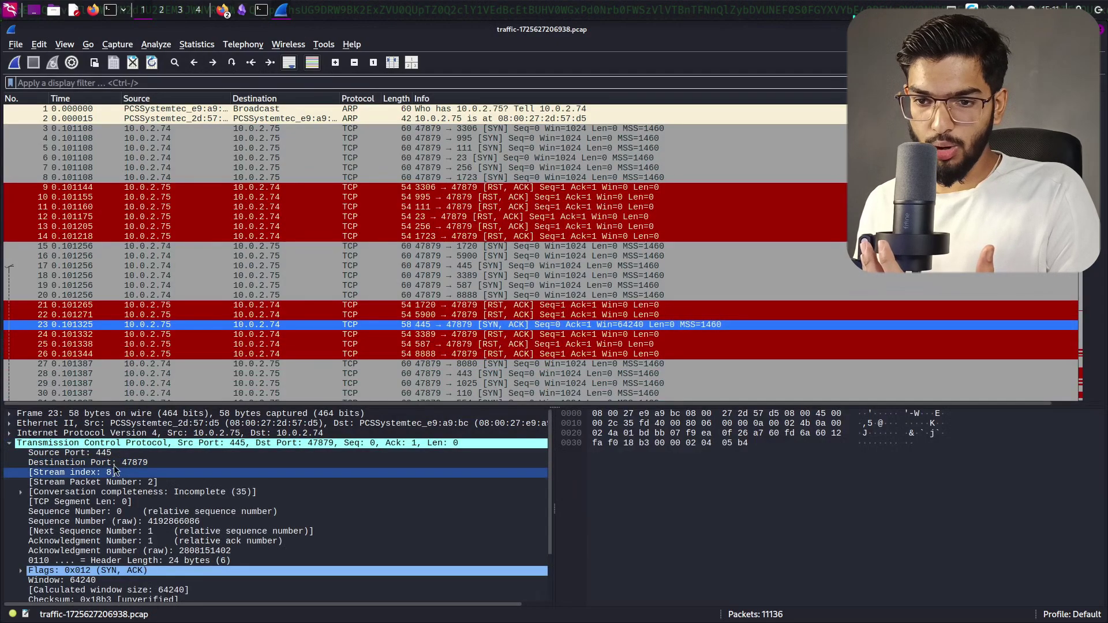
pyautogui.scroll(-2, 129, 484)
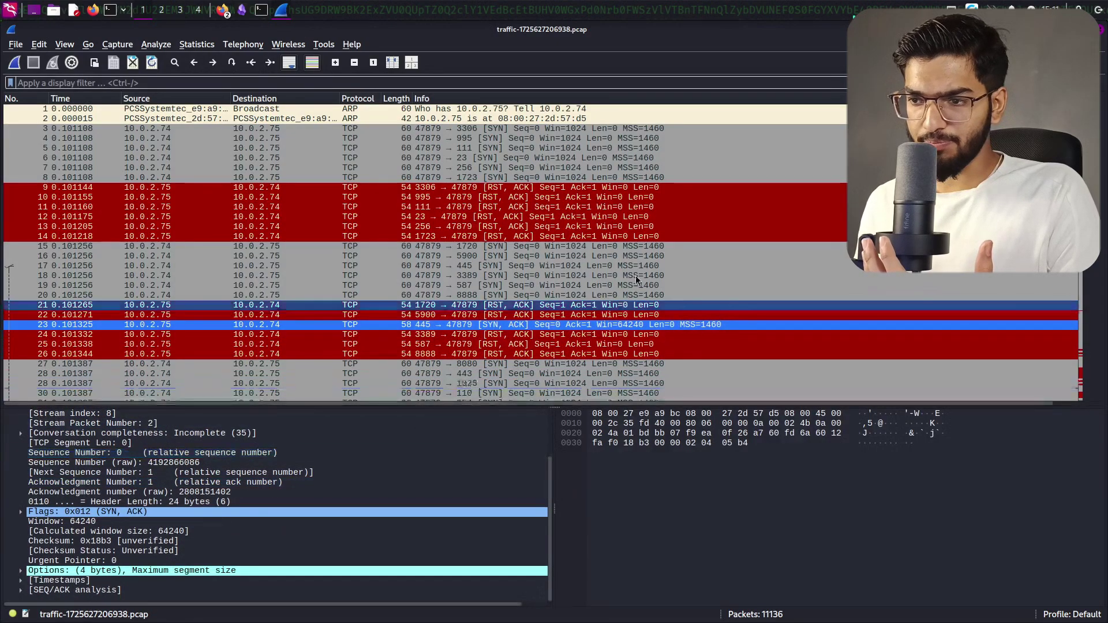
pyautogui.scroll(-5, 606, 288)
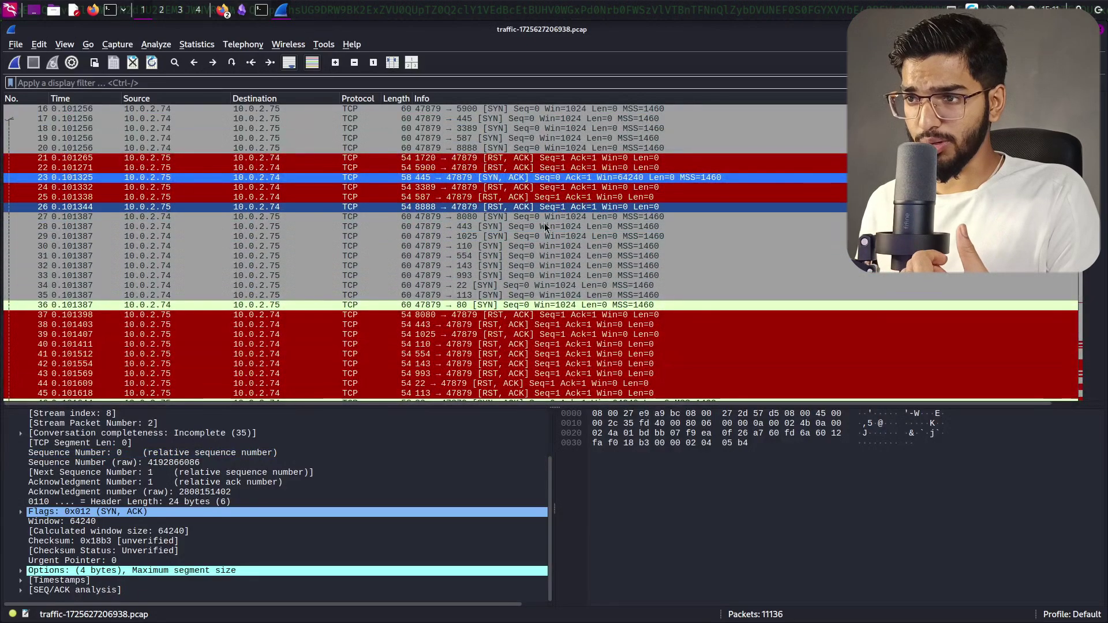
pyautogui.scroll(-1, 504, 276)
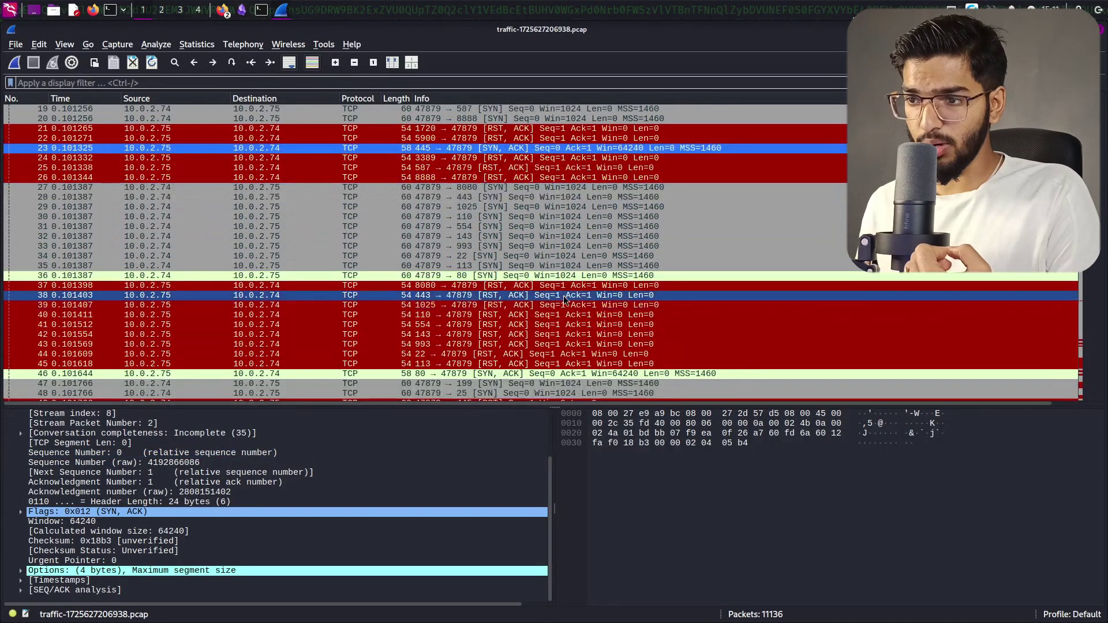
pyautogui.scroll(-1, 584, 285)
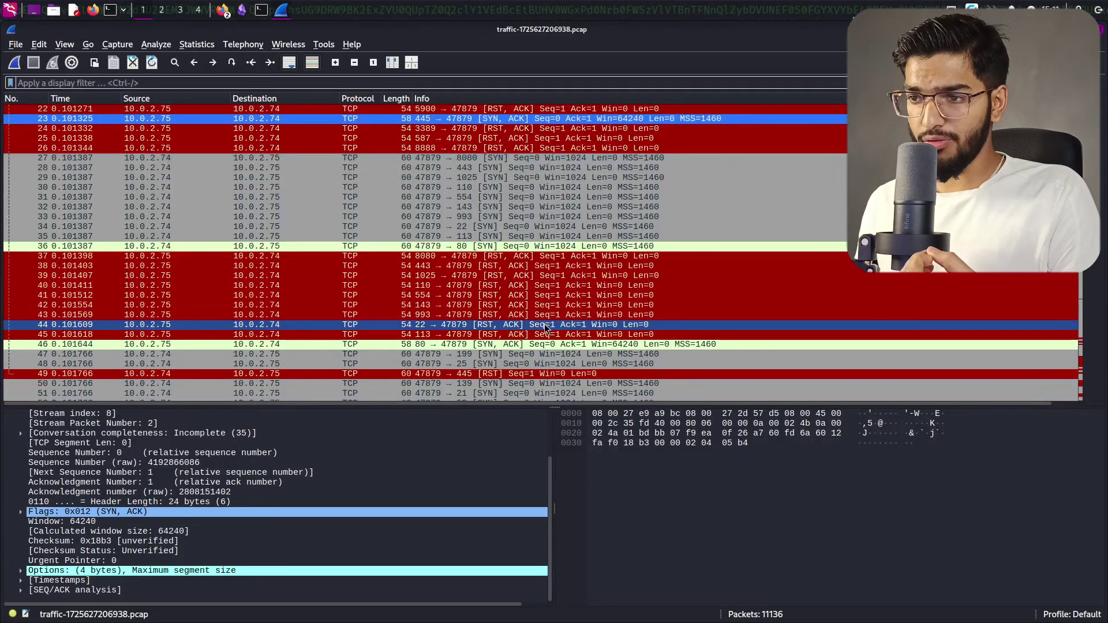
# Step: Filter the capture to packets with tcp.flags == 0x0012, using the flags field of the SYN, ACK packet from port 80
pyautogui.click(528, 346)
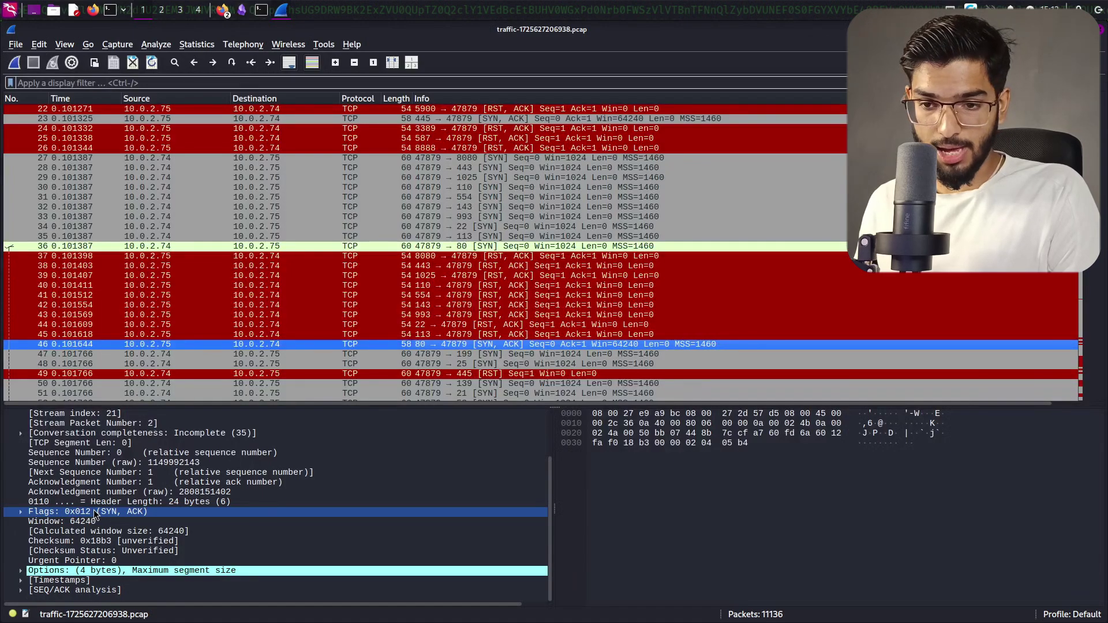
pyautogui.scroll(2, 113, 492)
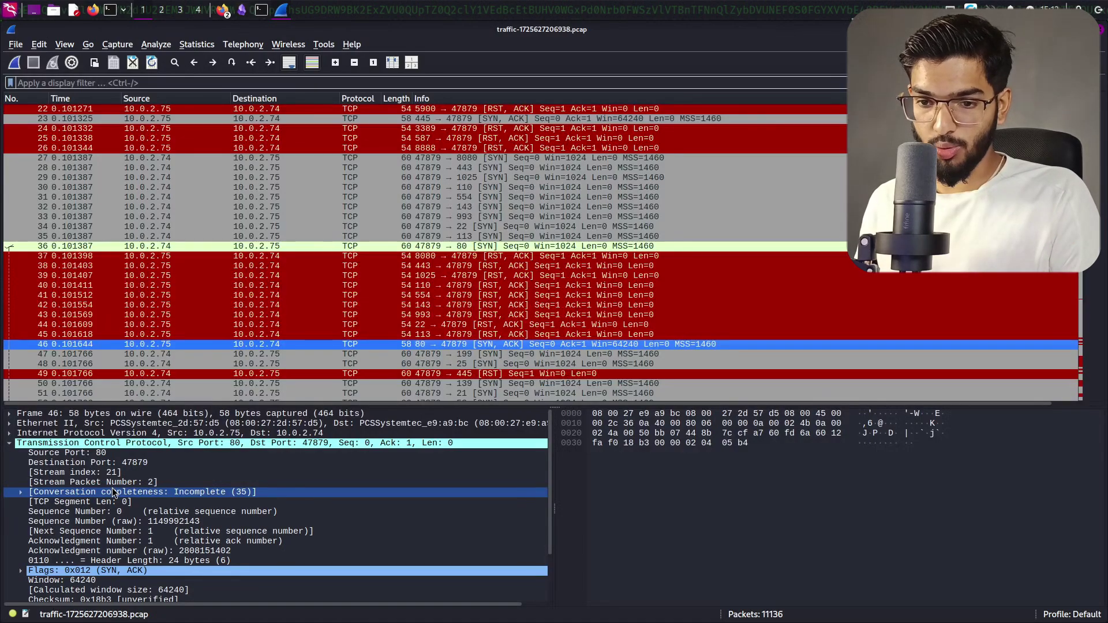
pyautogui.scroll(-2, 117, 491)
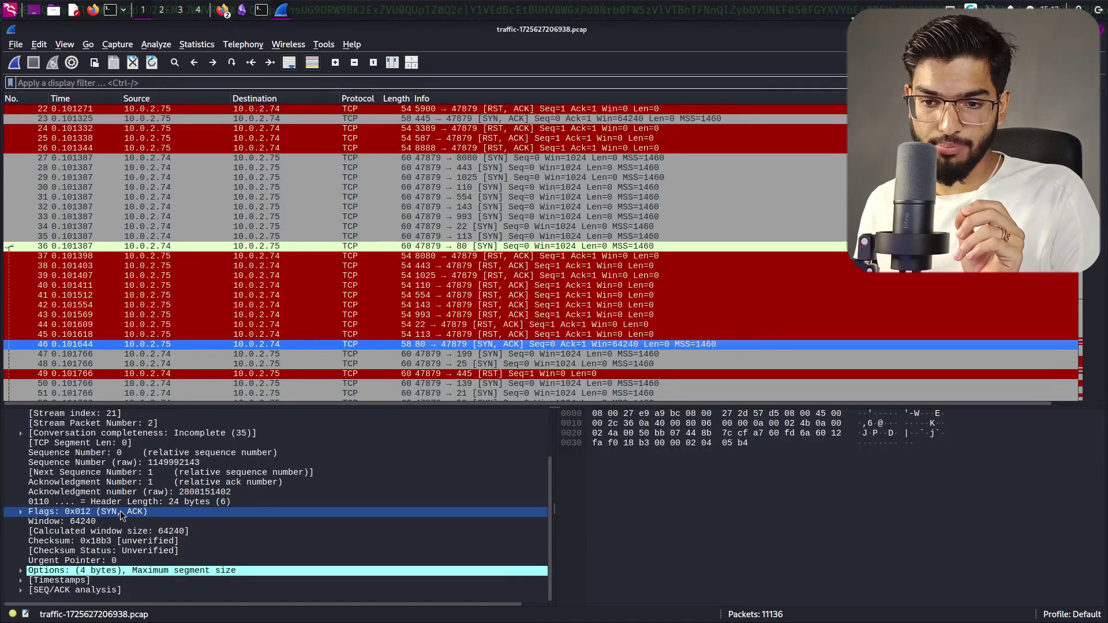
pyautogui.click(120, 511)
pyautogui.rightClick(120, 511)
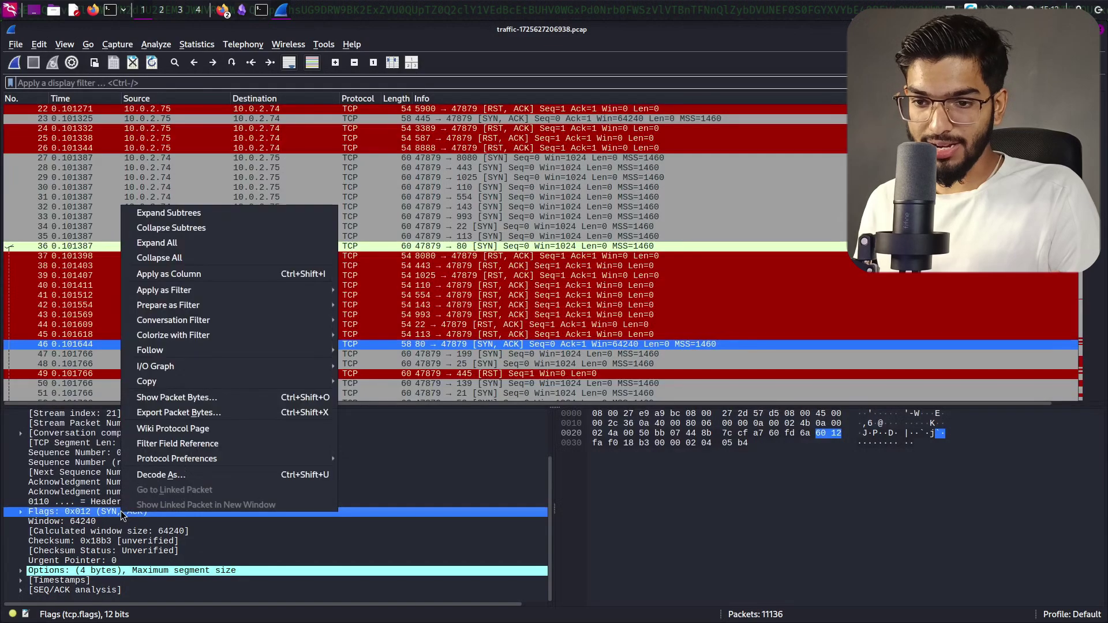
pyautogui.moveTo(268, 292)
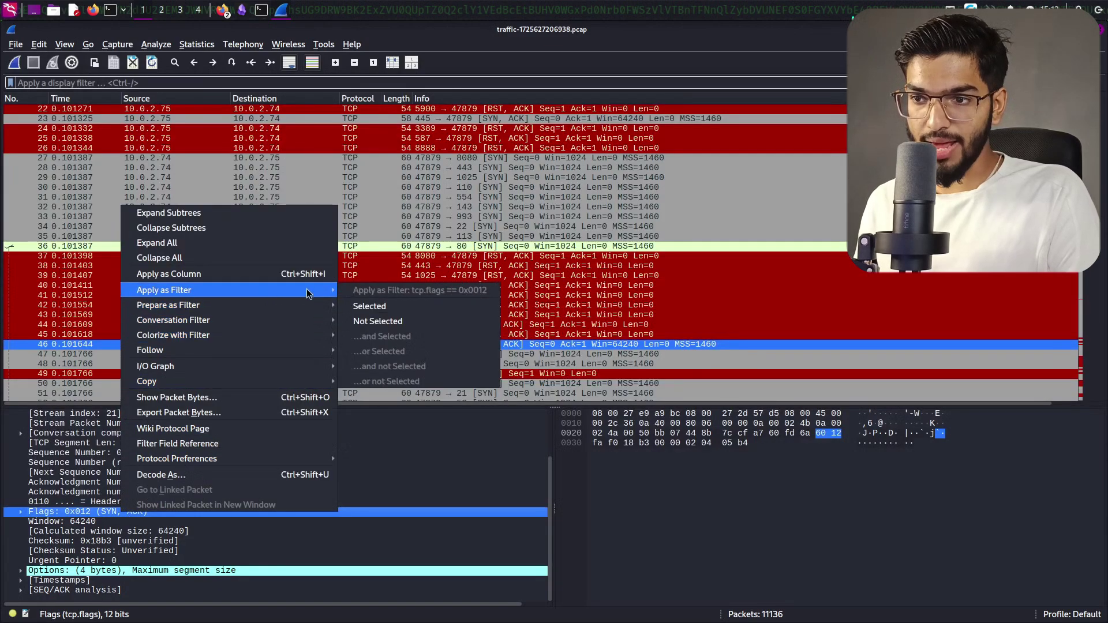
pyautogui.click(406, 312)
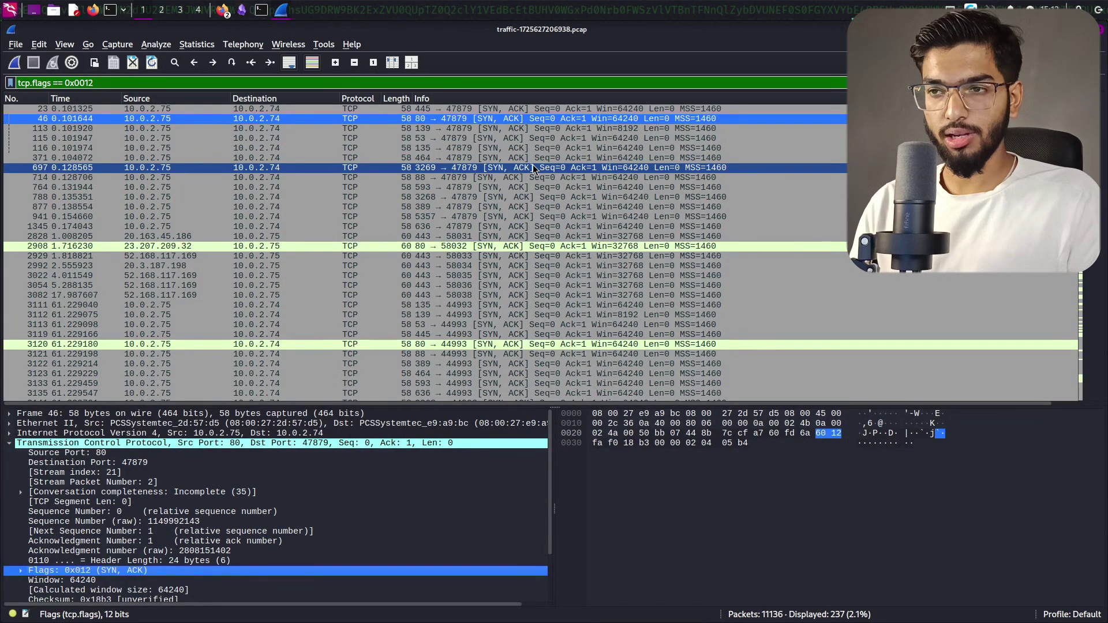
# Step: Switch to the terminal, exit the shell session holding the nmap scans, and go to the session showing the nmap help
pyautogui.hotkey('alt', 'Tab')
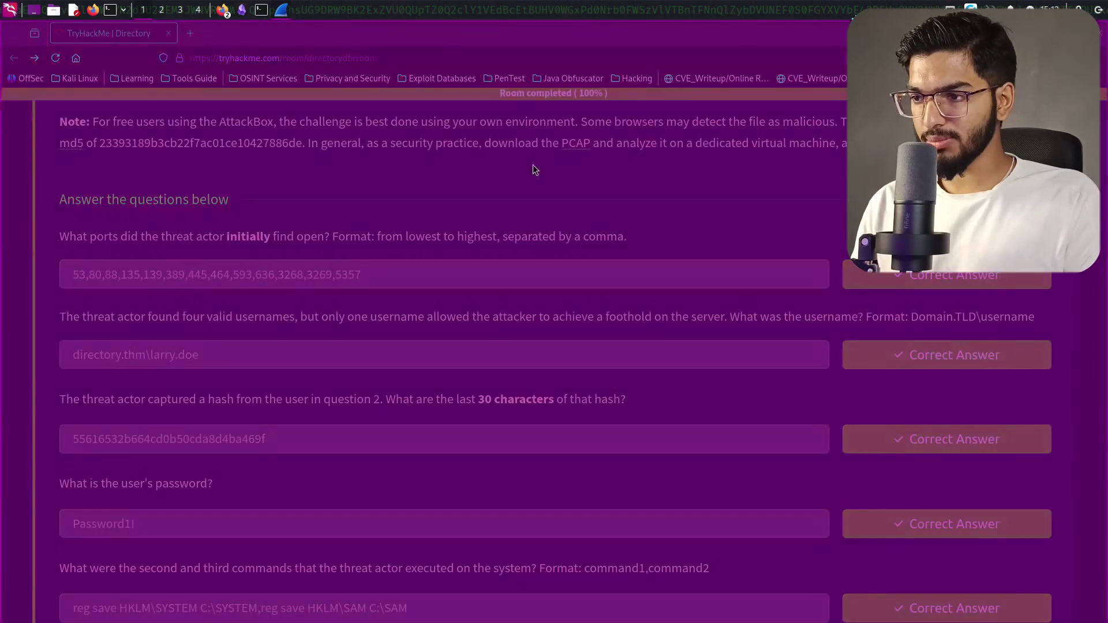
pyautogui.hotkey('alt', 'Tab')
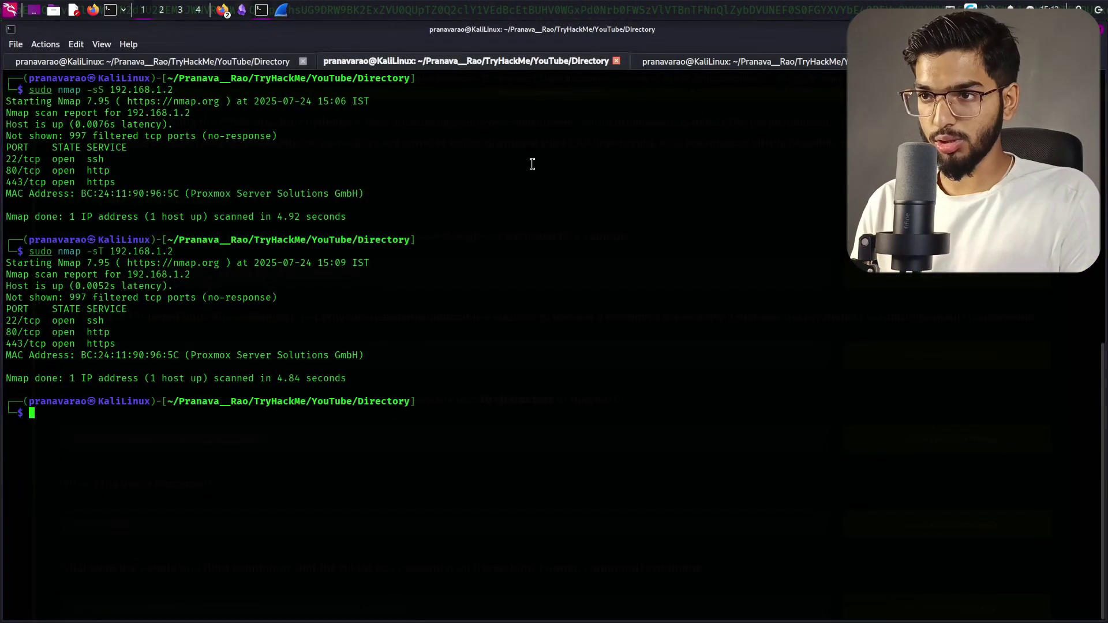
pyautogui.write('ex')
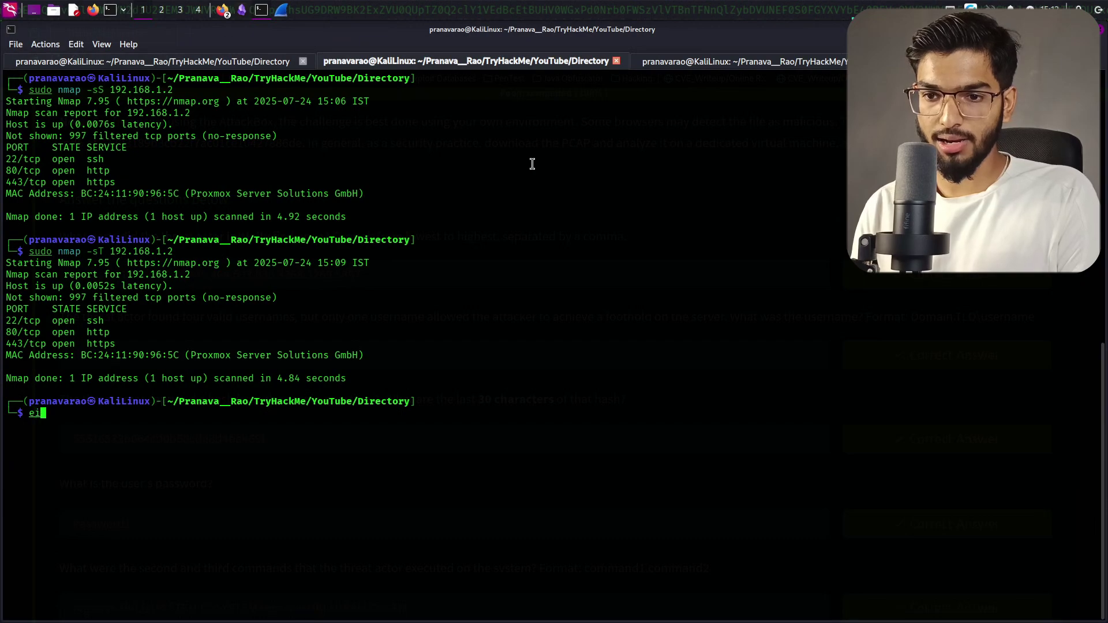
pyautogui.write('it')
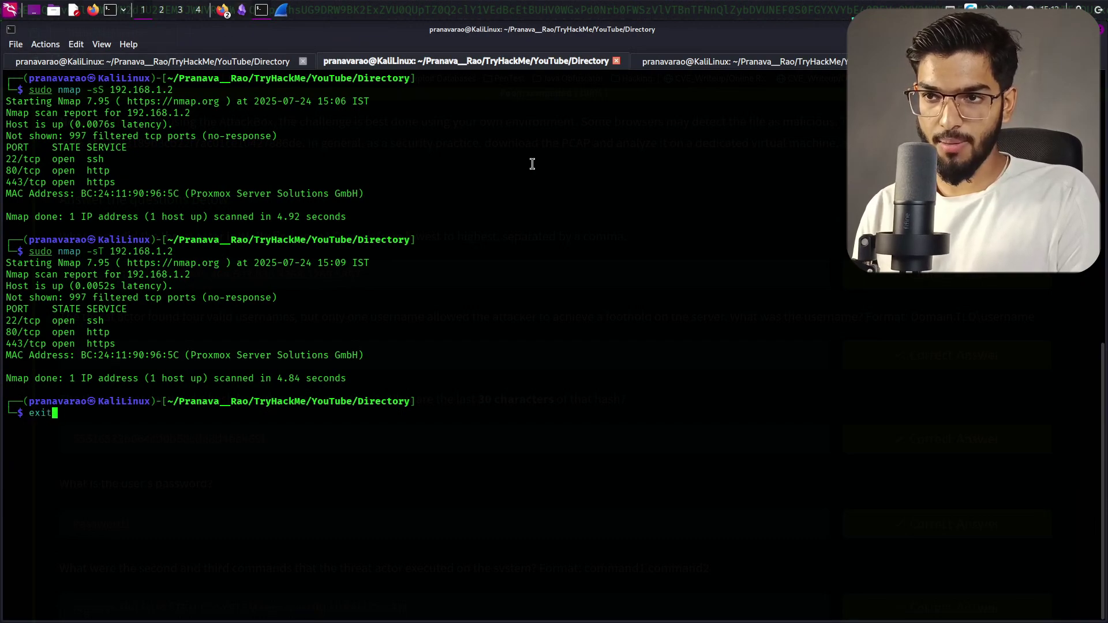
pyautogui.press('Return')
pyautogui.hotkey('shift', 'Left')
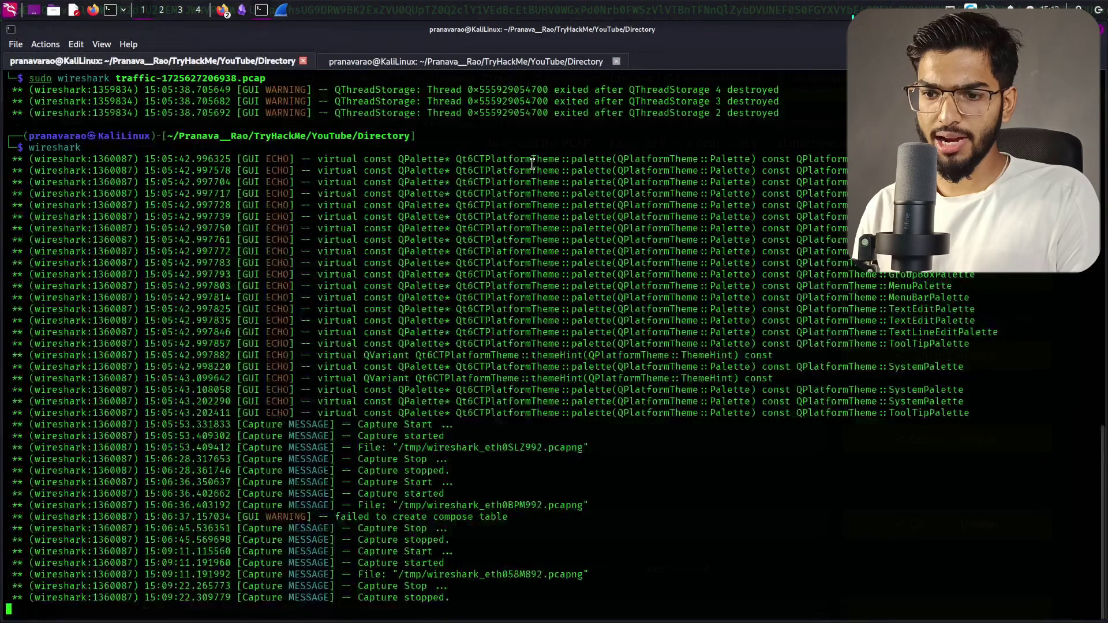
pyautogui.hotkey('shift', 'Right')
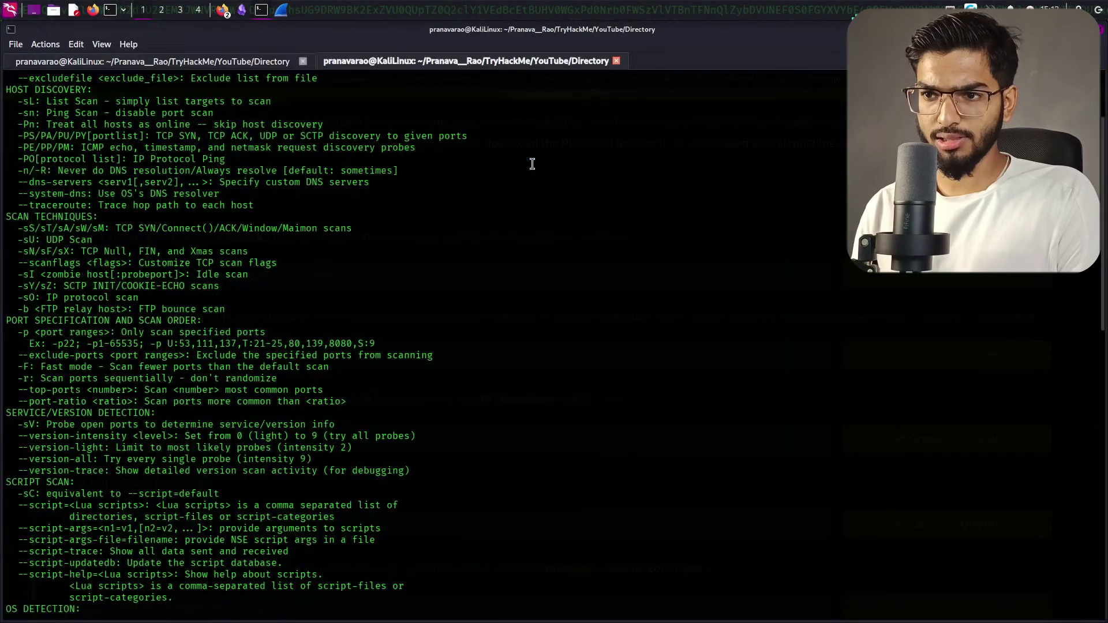
# Step: Clear the terminal and list the files in the Directory folder
pyautogui.write('clear')
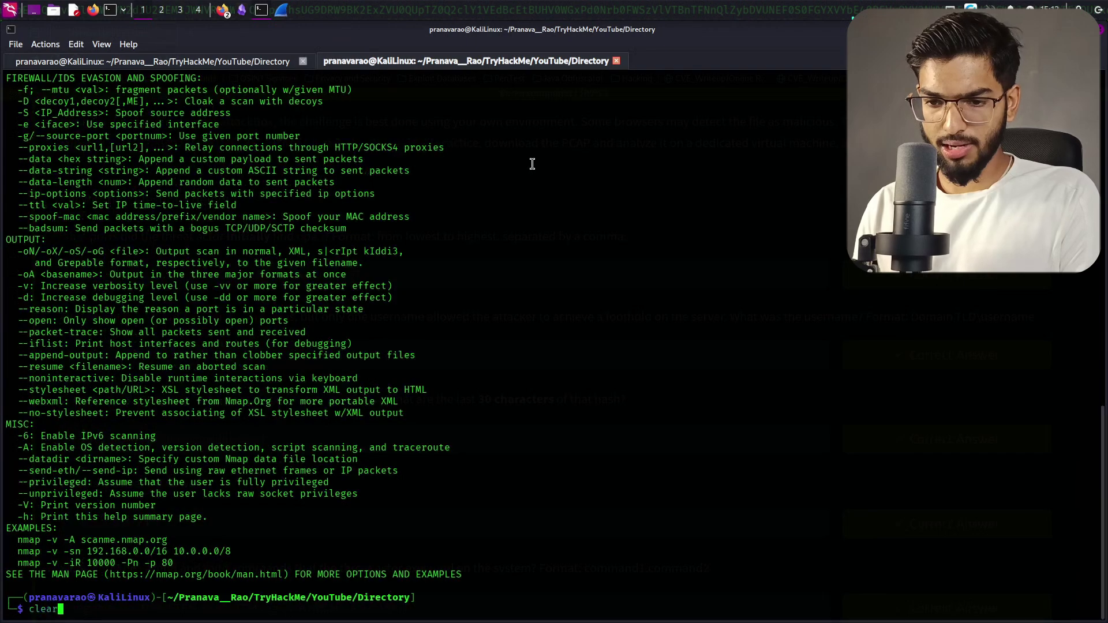
pyautogui.press('Return')
pyautogui.write('ls')
pyautogui.press('Return')
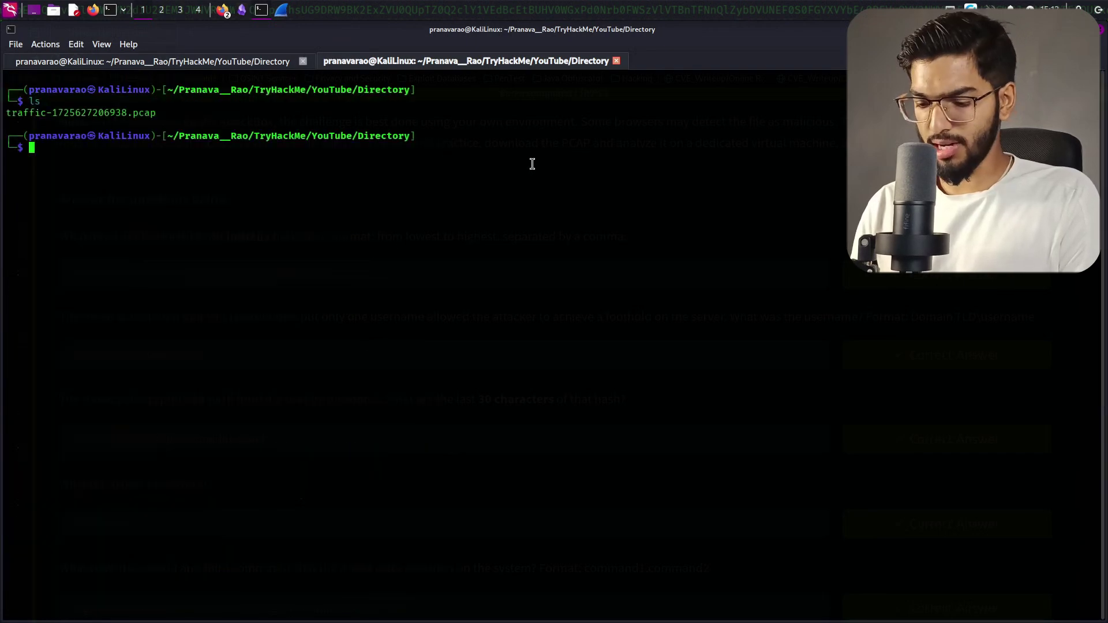
# Step: Run tshark without options and stop its live capture
pyautogui.write('t')
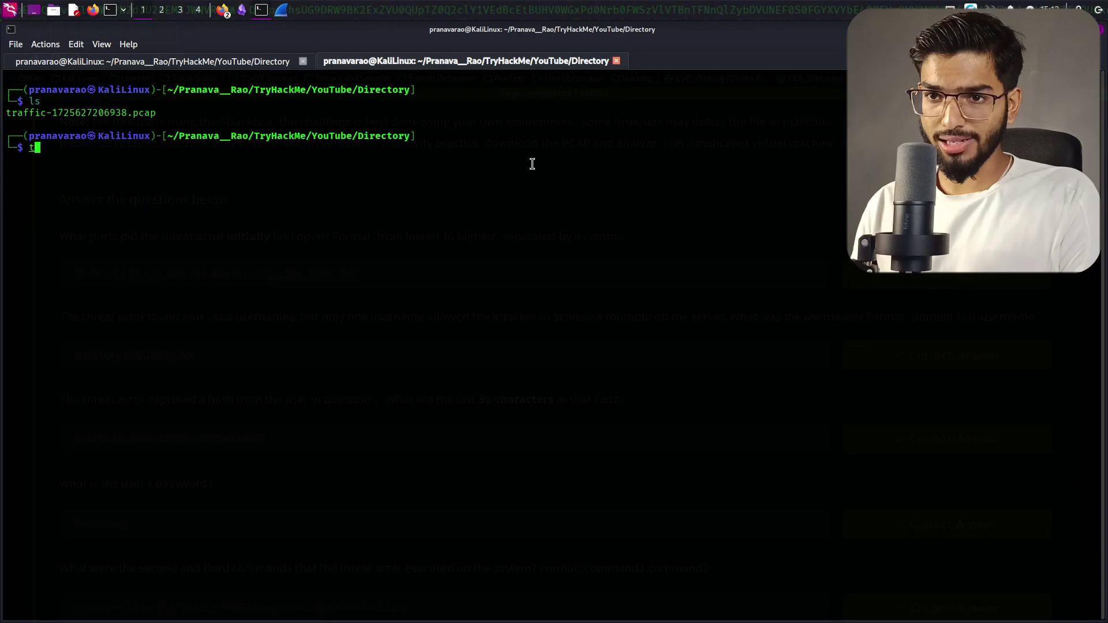
pyautogui.write('shark')
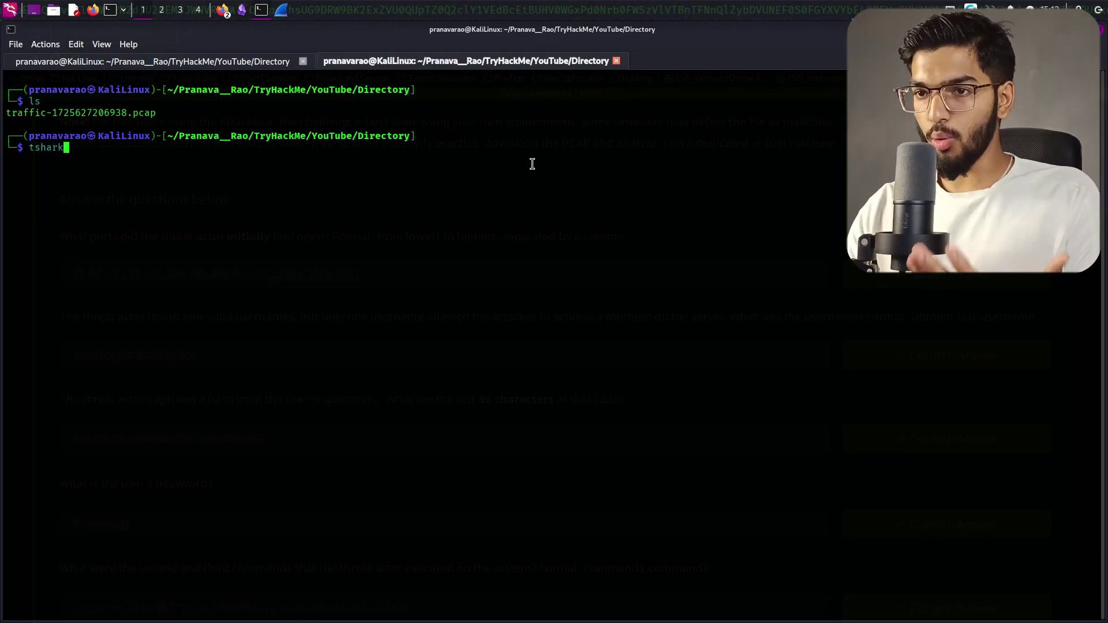
pyautogui.press('Return')
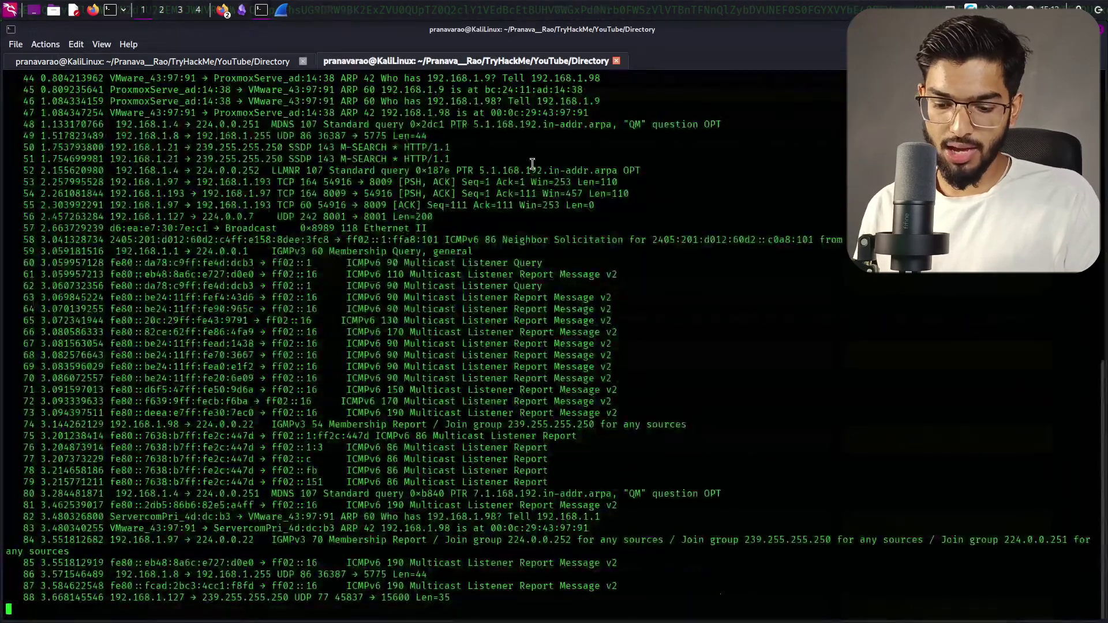
pyautogui.hotkey('ctrl', 'c')
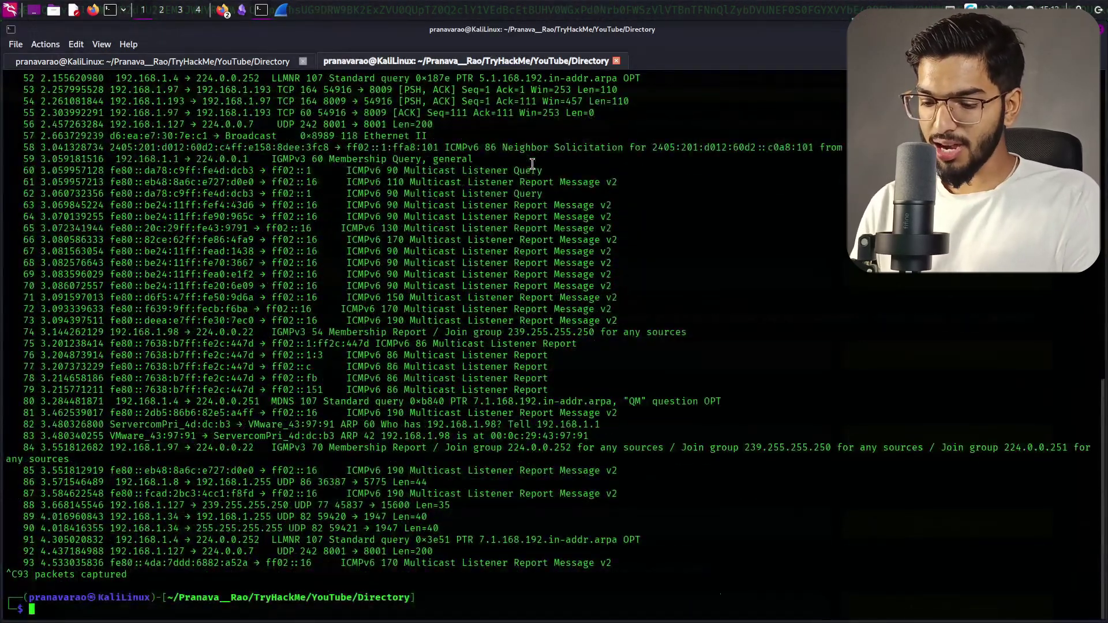
# Step: Display the tshark help and examine its capture, input file, processing and output options
pyautogui.write('tsha')
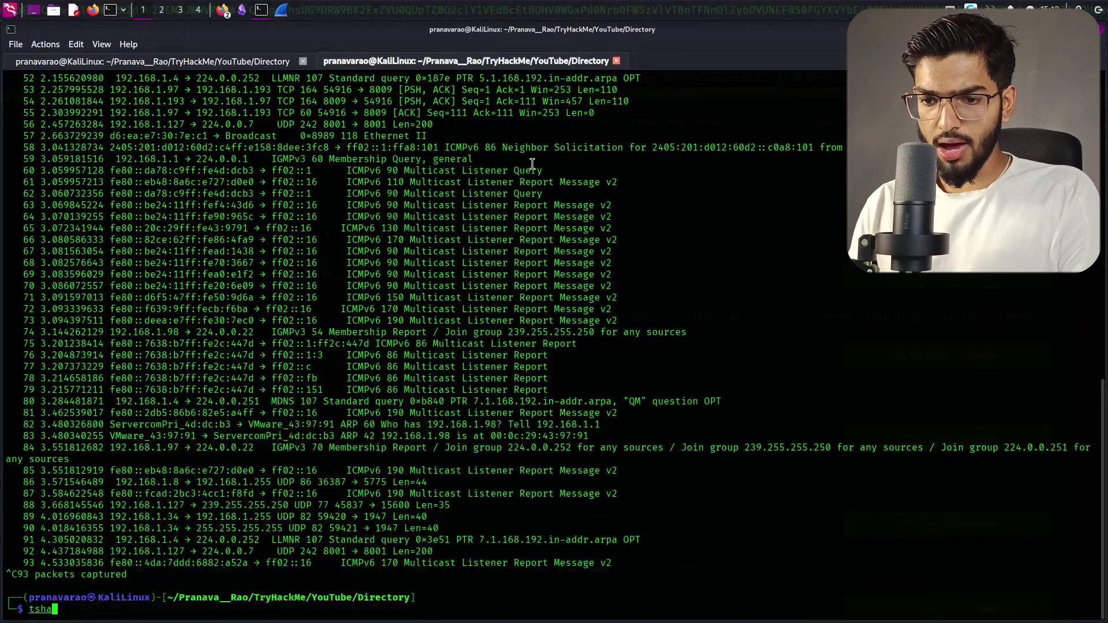
pyautogui.write('rk --help')
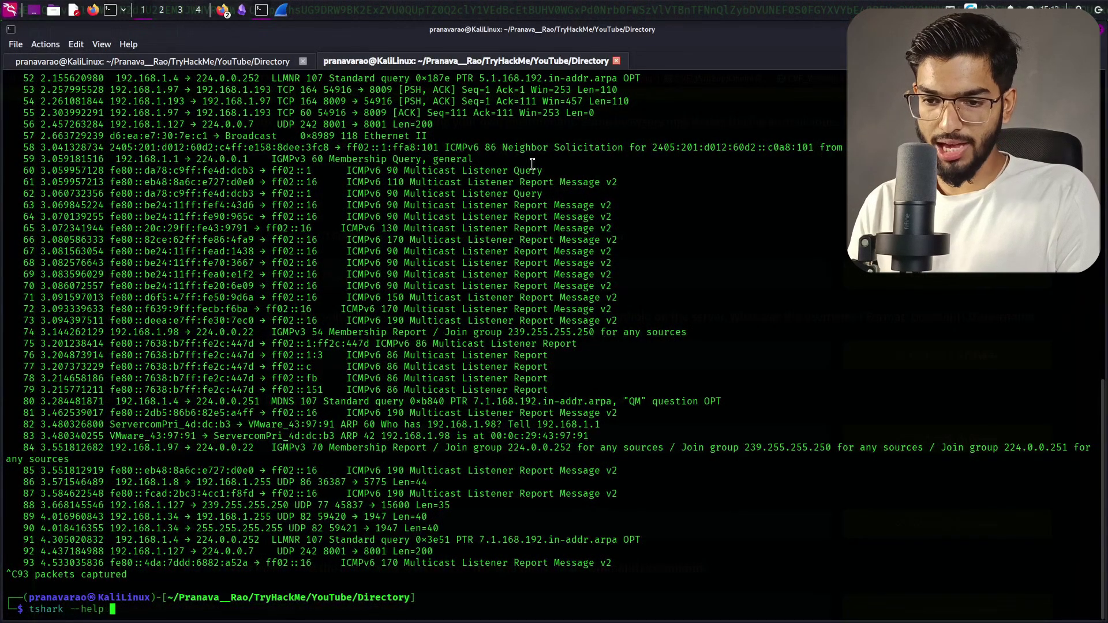
pyautogui.press('Return')
pyautogui.scroll(20, 531, 165)
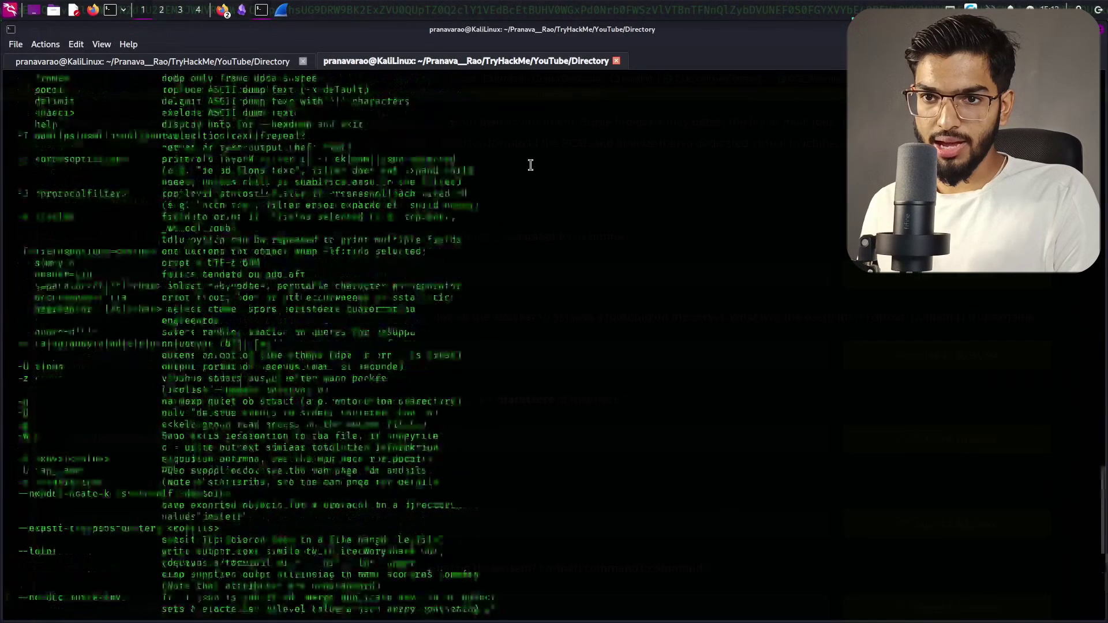
pyautogui.scroll(6, 529, 165)
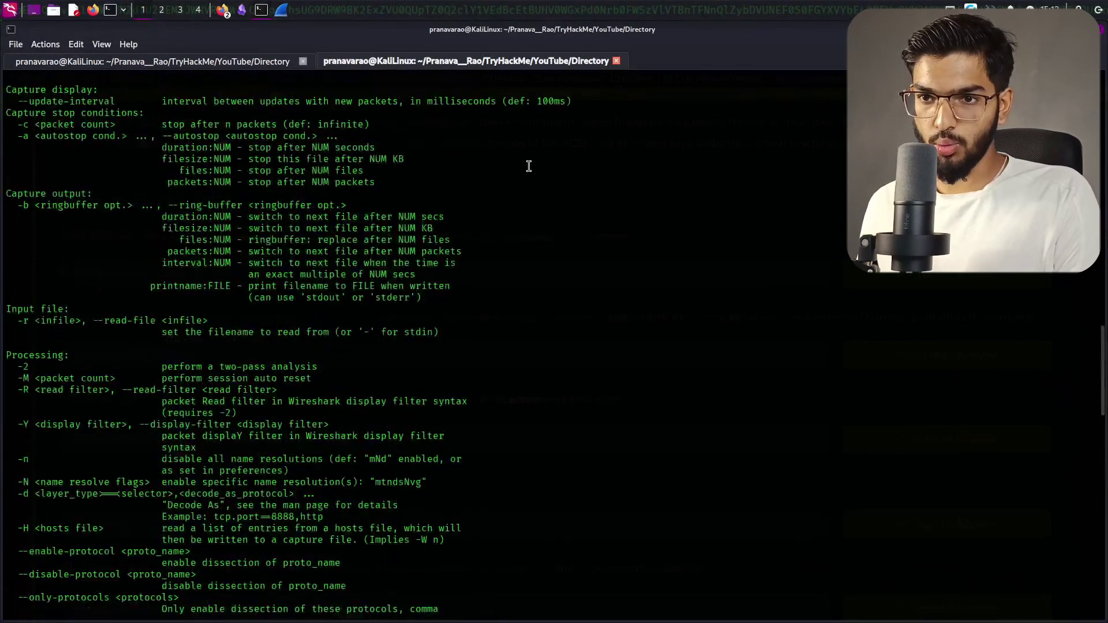
pyautogui.scroll(13, 120, 219)
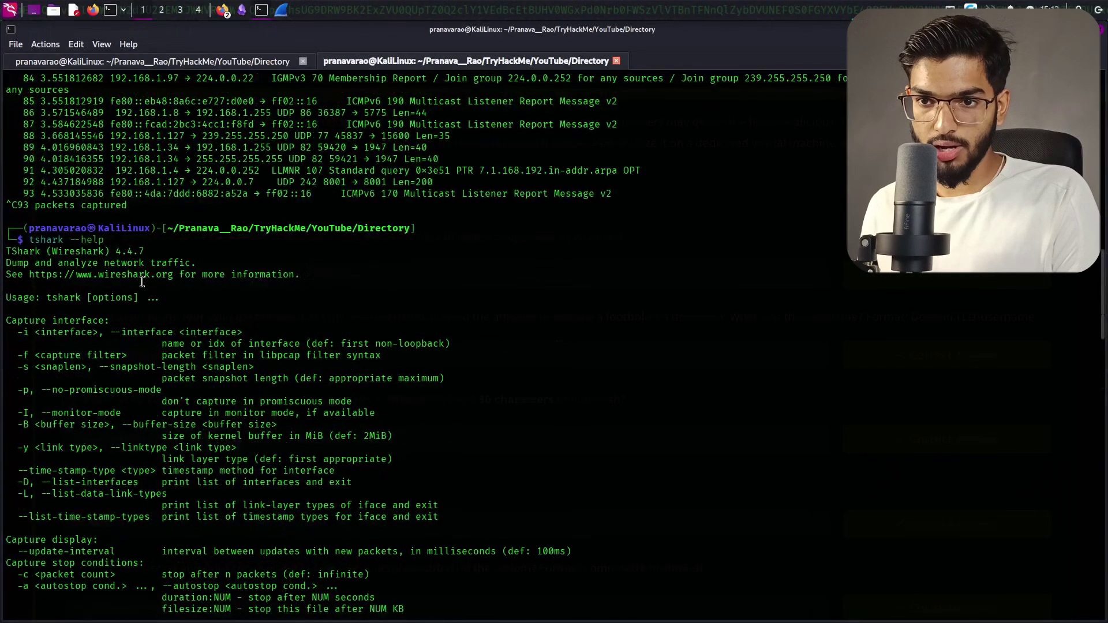
pyautogui.scroll(-3, 113, 290)
pyautogui.scroll(-1, 114, 289)
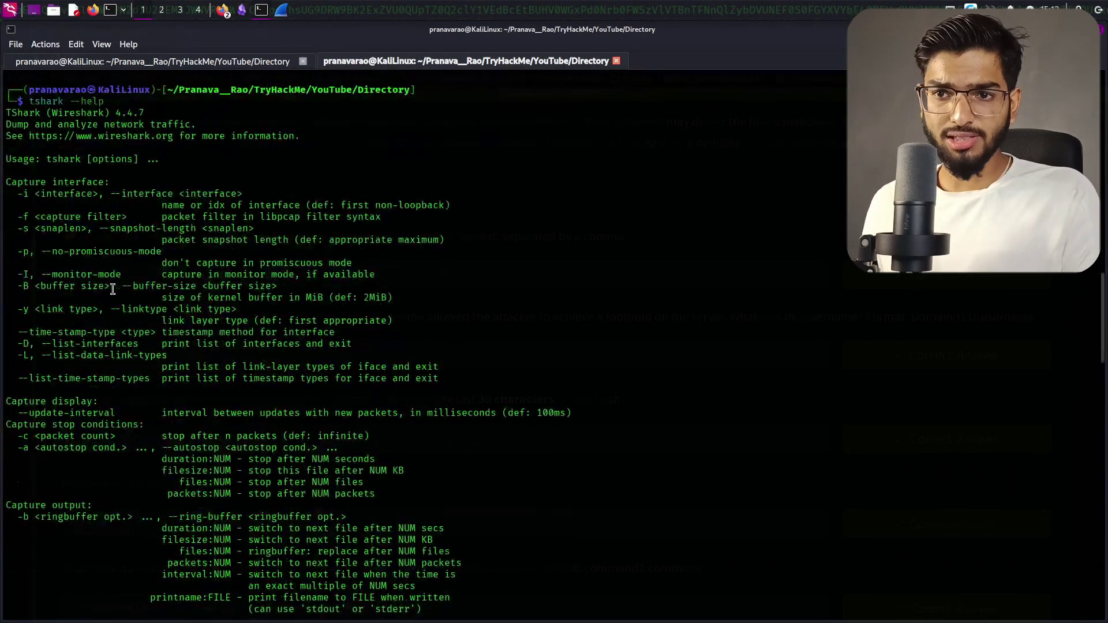
pyautogui.scroll(11, 135, 266)
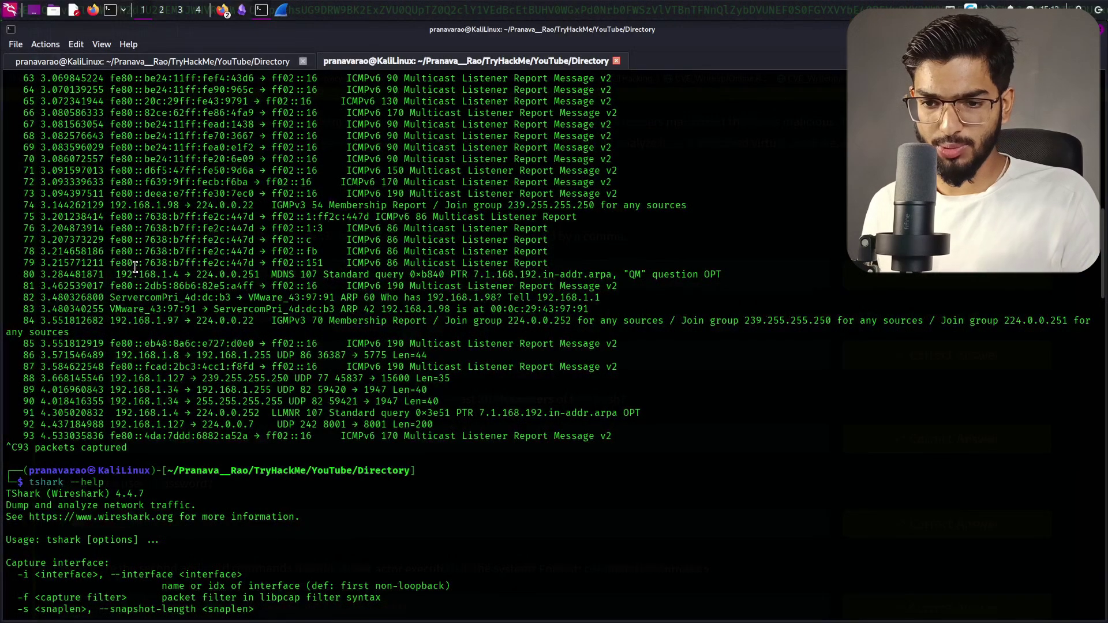
pyautogui.scroll(-6, 135, 266)
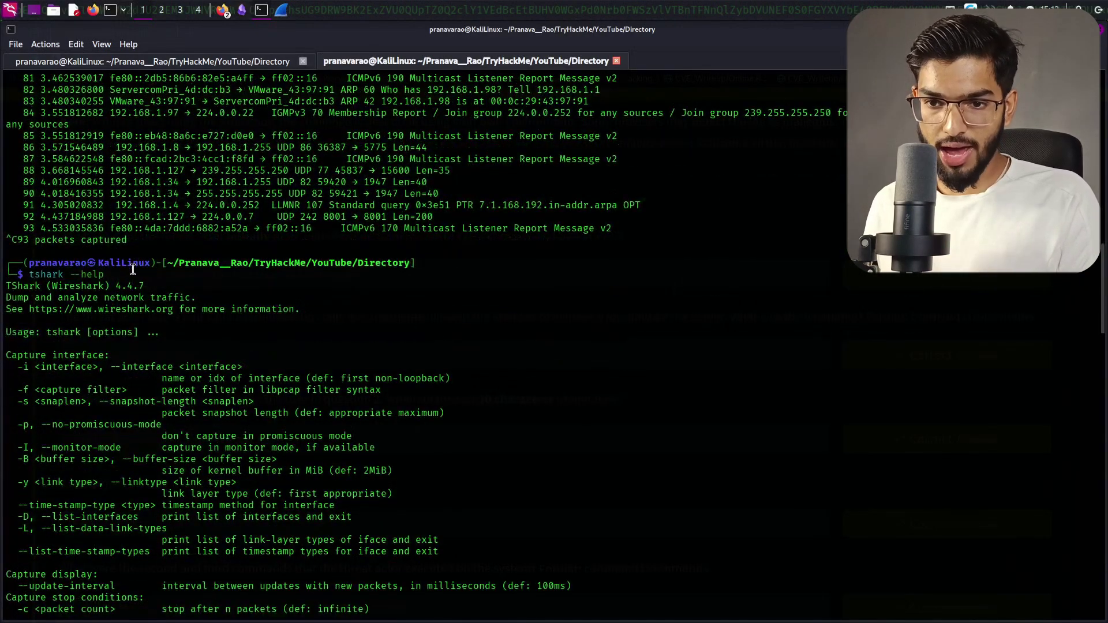
pyautogui.scroll(-9, 134, 266)
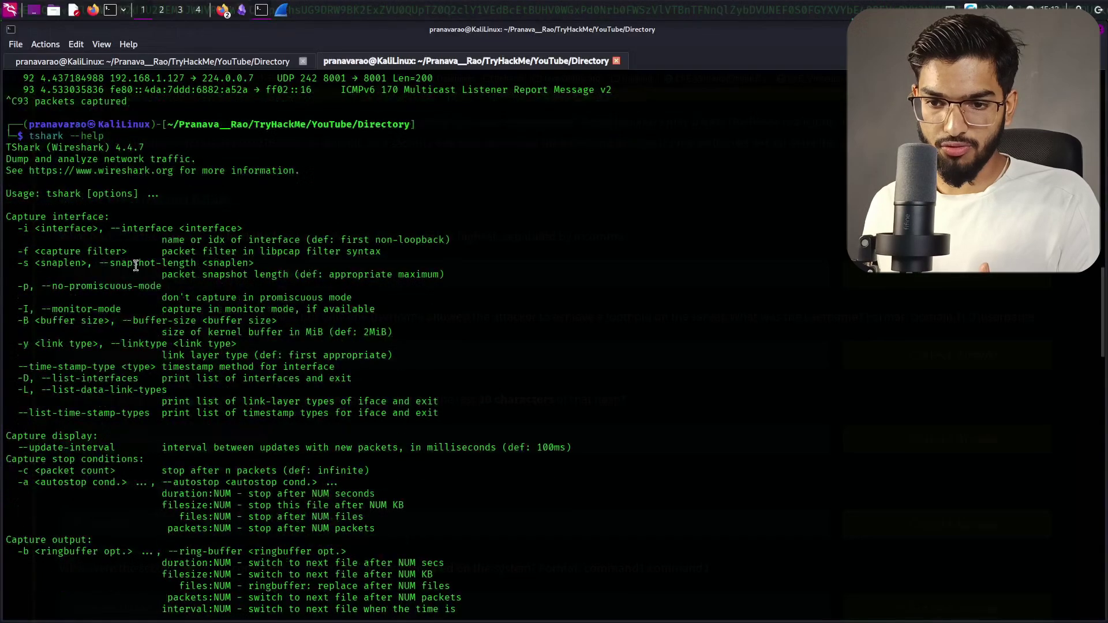
pyautogui.scroll(-7, 135, 265)
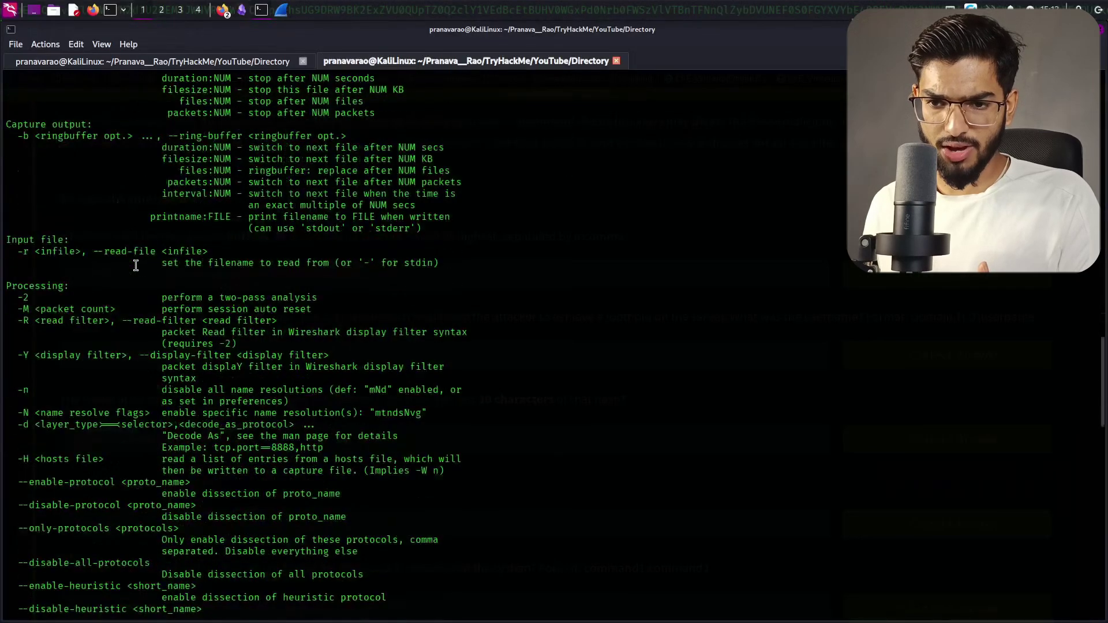
pyautogui.scroll(-9, 132, 368)
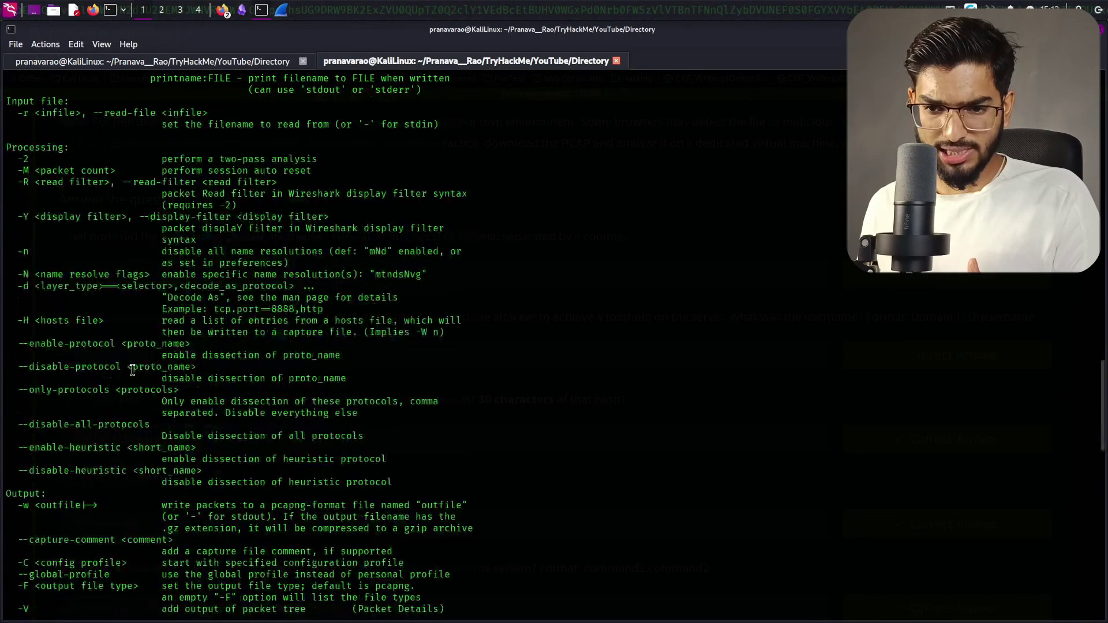
pyautogui.scroll(10, 134, 377)
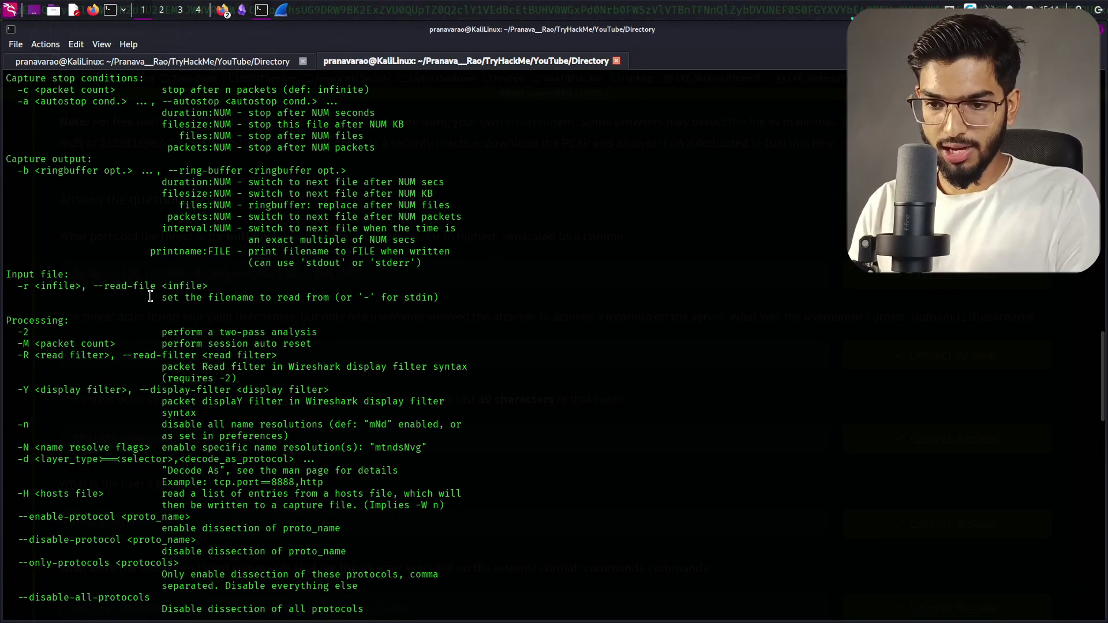
# Step: Enter the start of a tshark command that reads traffic-1725627206938.pcap with the -r option
pyautogui.write('tsha')
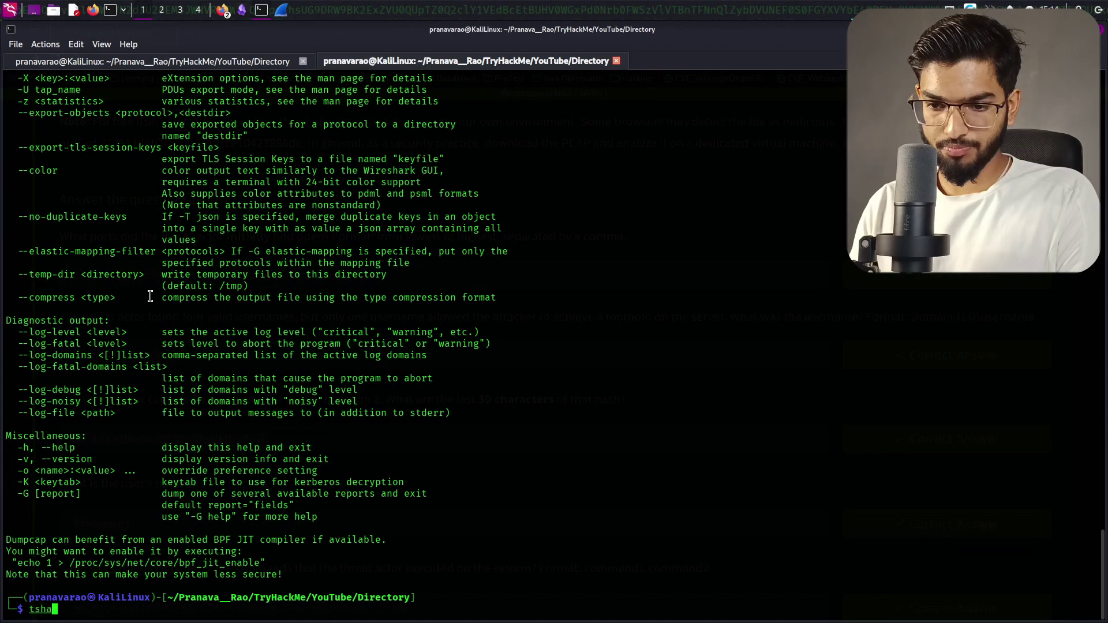
pyautogui.write('rk -r ')
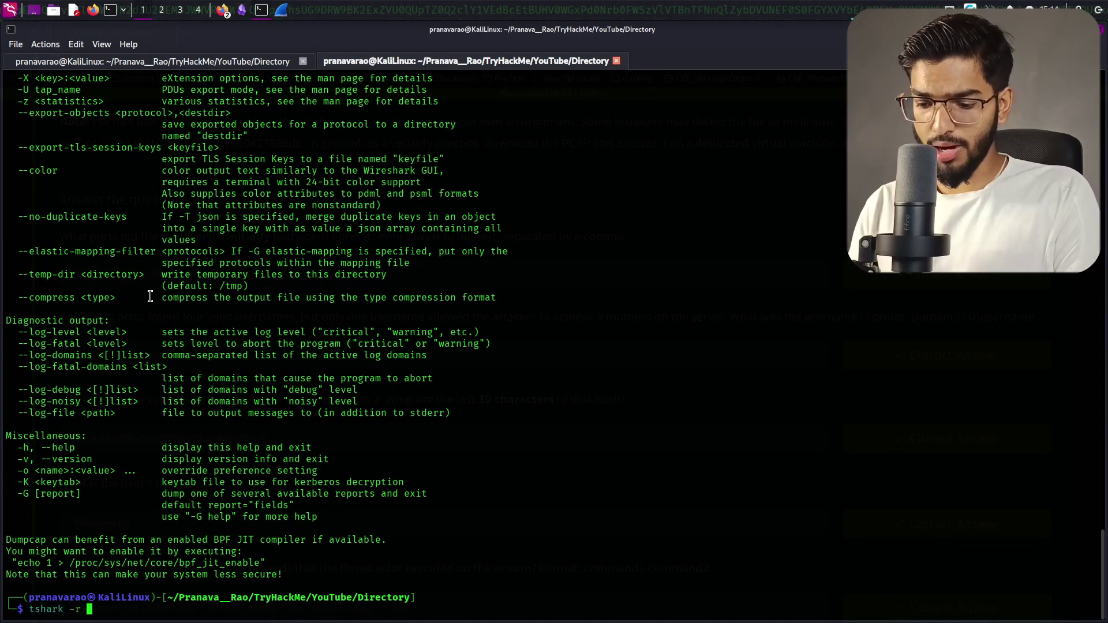
pyautogui.write('tr')
pyautogui.press('Tab')
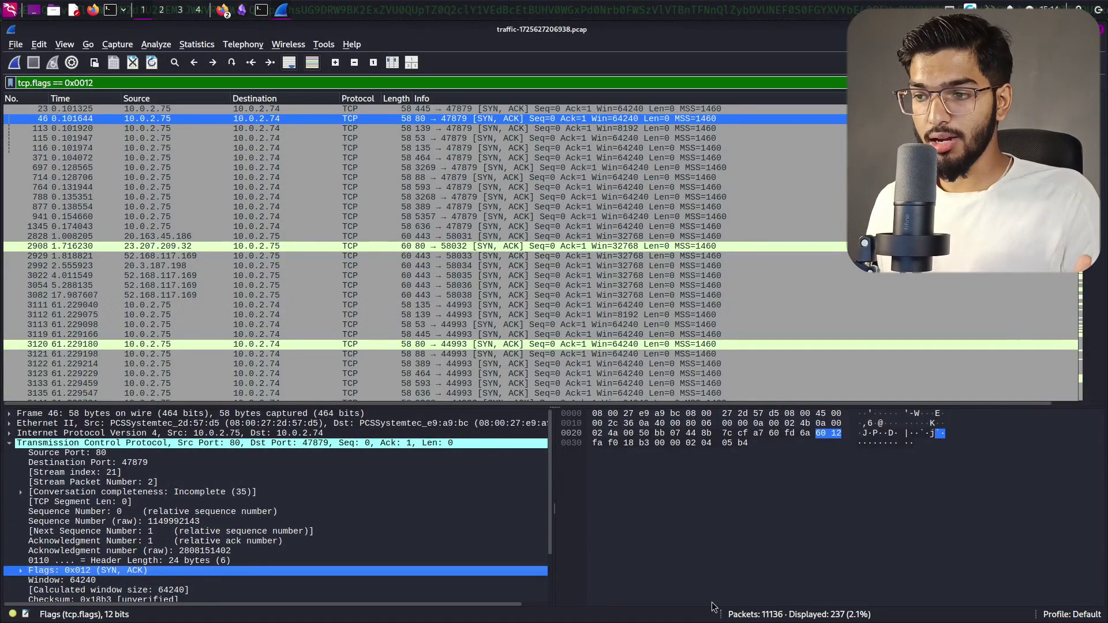
# Step: Switch to Wireshark and examine the source ports of the filtered SYN, ACK packets, including those after the first scan
pyautogui.click(496, 250)
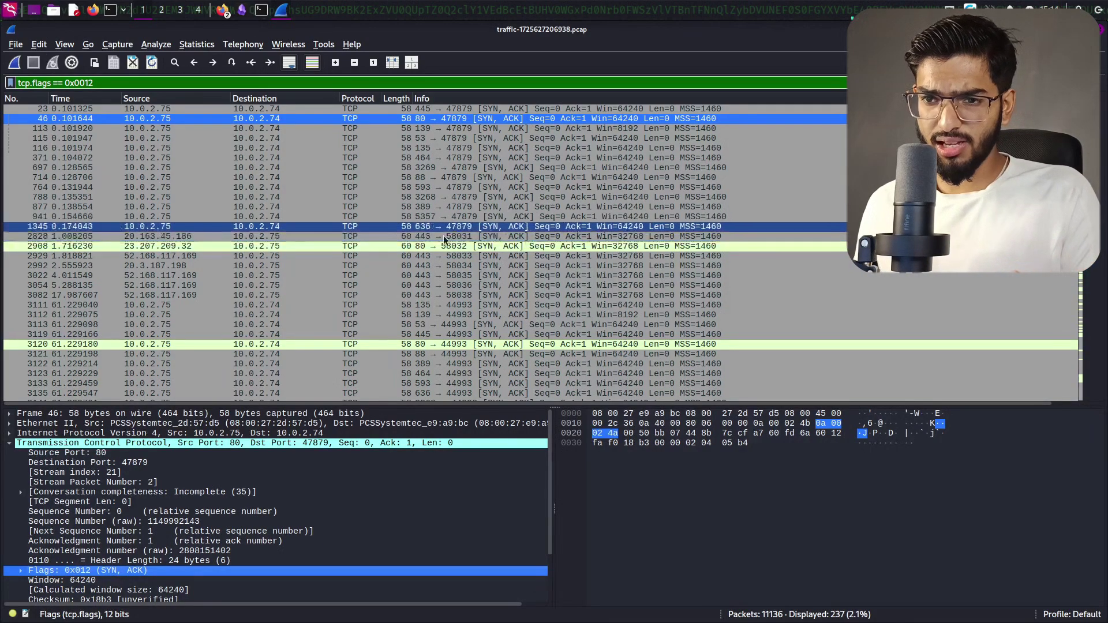
pyautogui.scroll(-6, 408, 242)
pyautogui.scroll(-4, 410, 241)
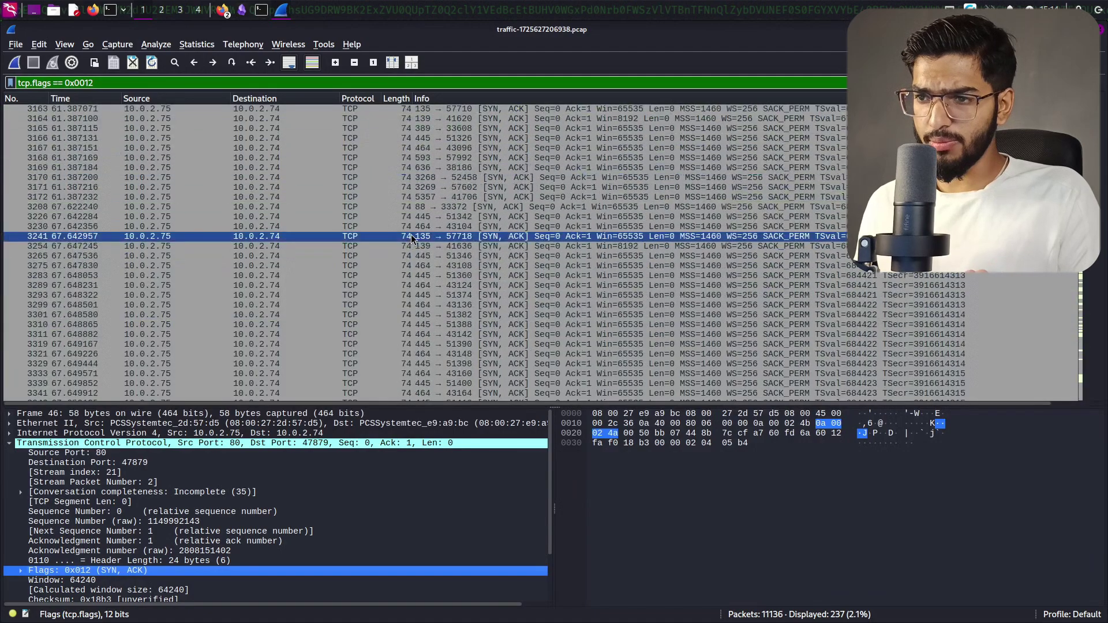
# Step: Check the range of filtered SYN, ACK packets, return to the terminal and add -c 4000 to the tshark command
pyautogui.scroll(-4, 418, 231)
pyautogui.scroll(-15, 419, 228)
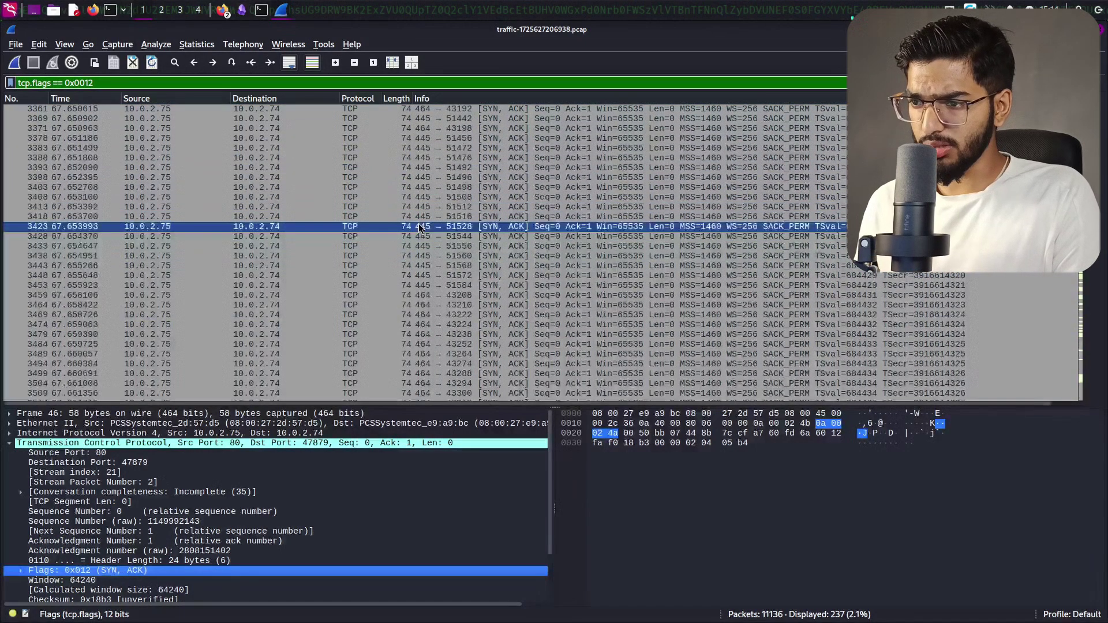
pyautogui.scroll(20, 419, 228)
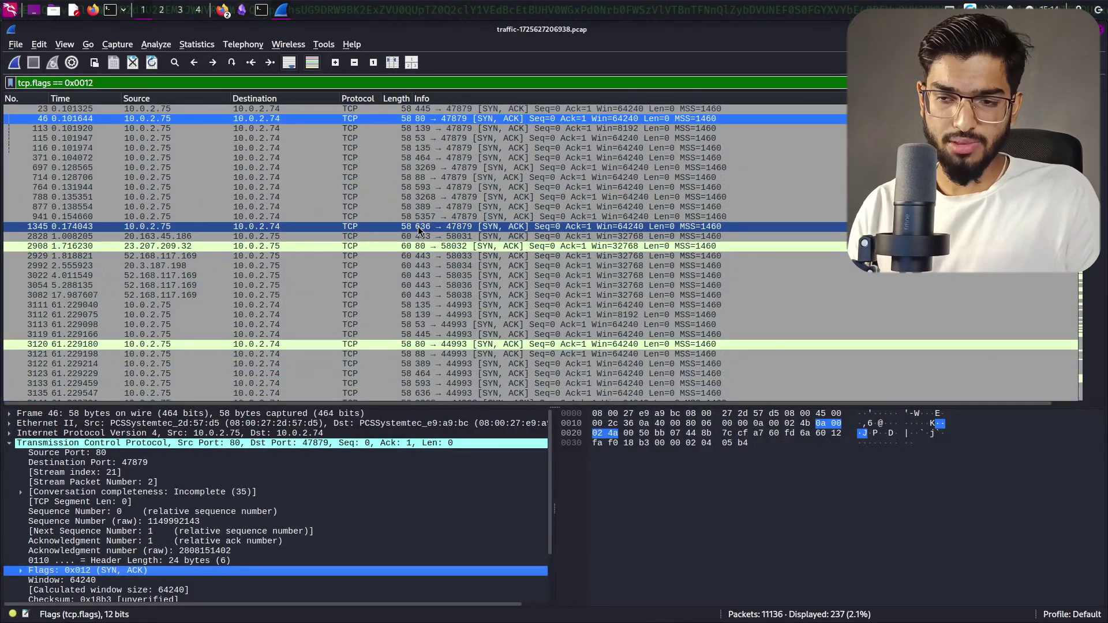
pyautogui.hotkey('alt', 'Tab')
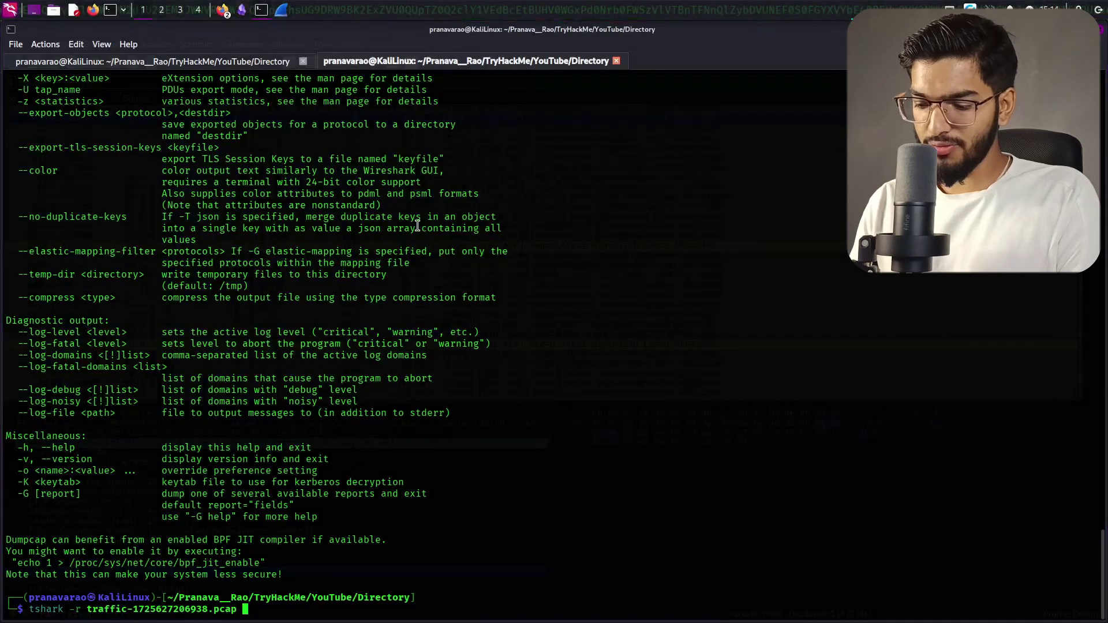
pyautogui.write('-c 4000')
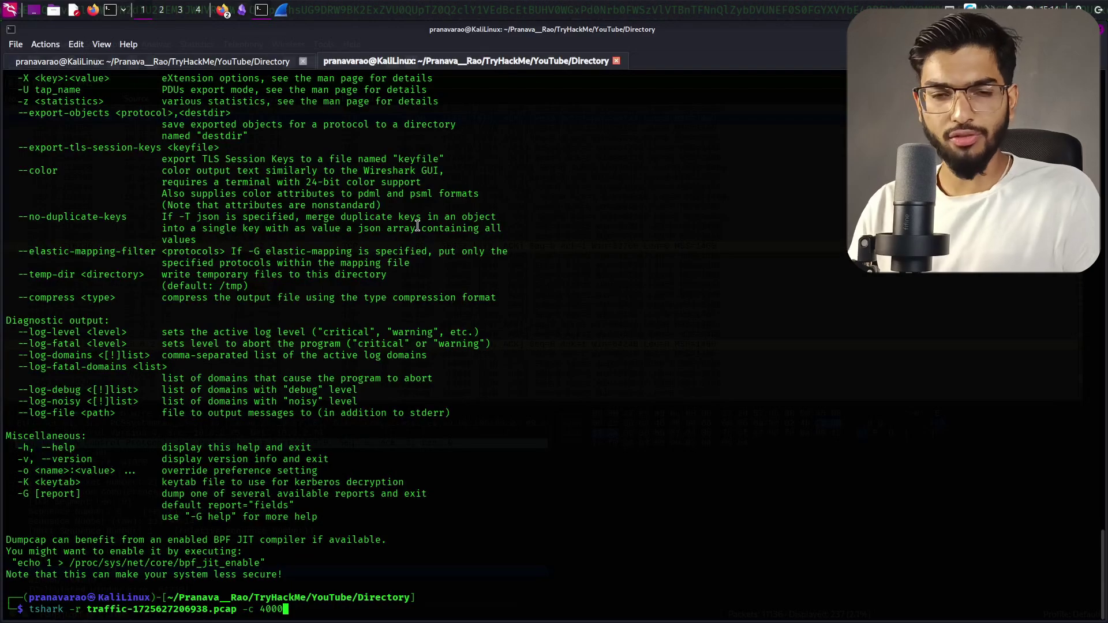
# Step: Review the -c packet count stop condition and the processing options in the tshark help
pyautogui.scroll(15, 418, 224)
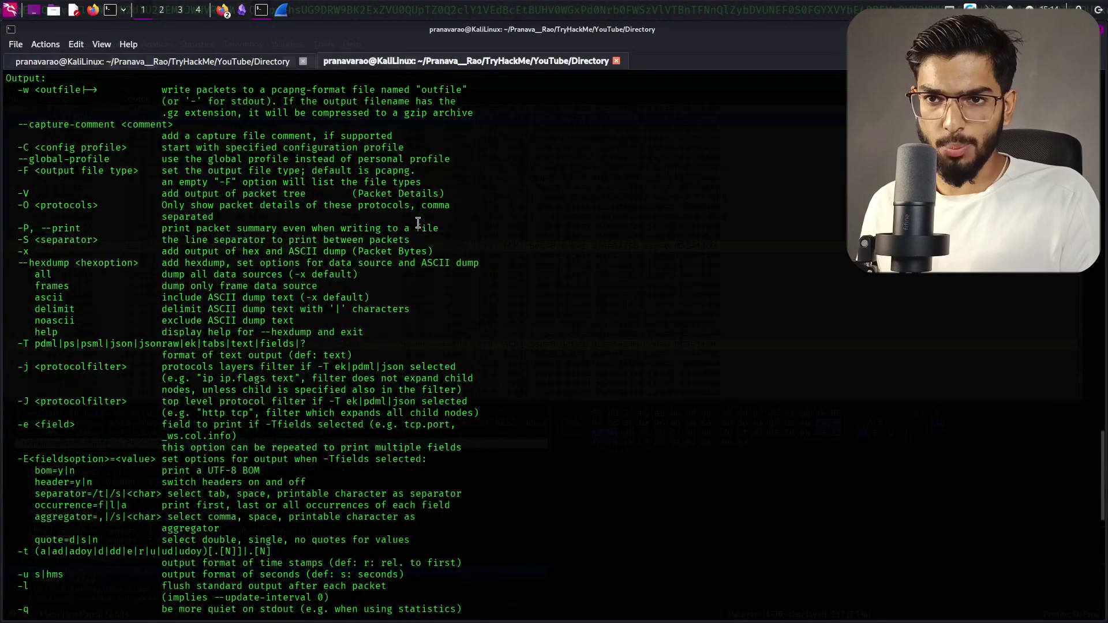
pyautogui.scroll(20, 418, 223)
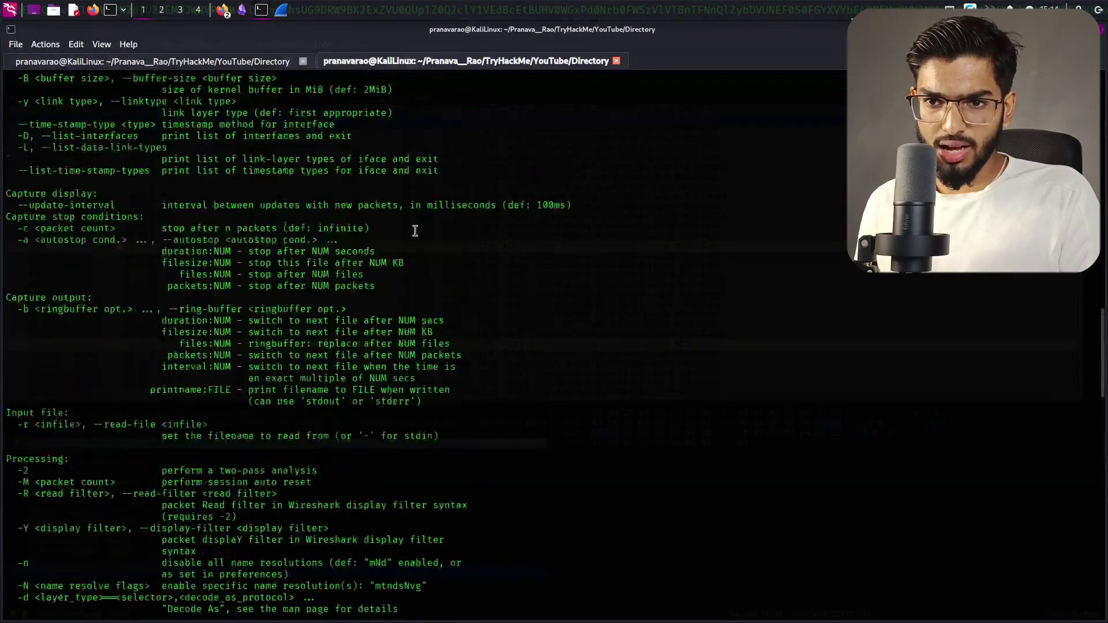
pyautogui.scroll(1, 415, 231)
pyautogui.moveTo(8, 265); pyautogui.dragTo(424, 264)
pyautogui.scroll(-10, 433, 251)
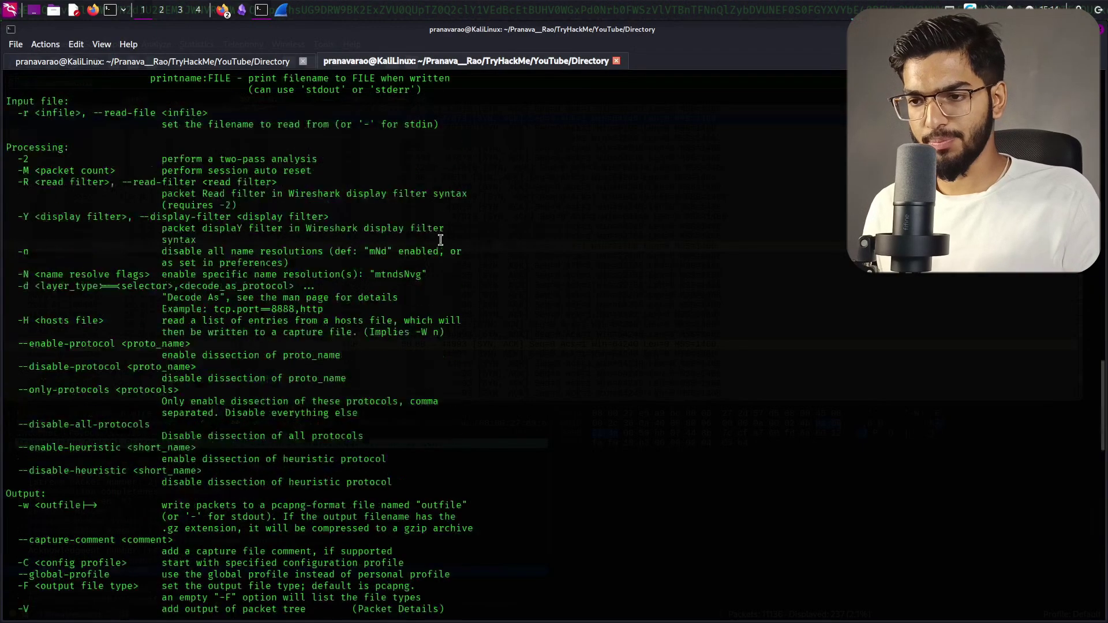
pyautogui.scroll(-20, 440, 240)
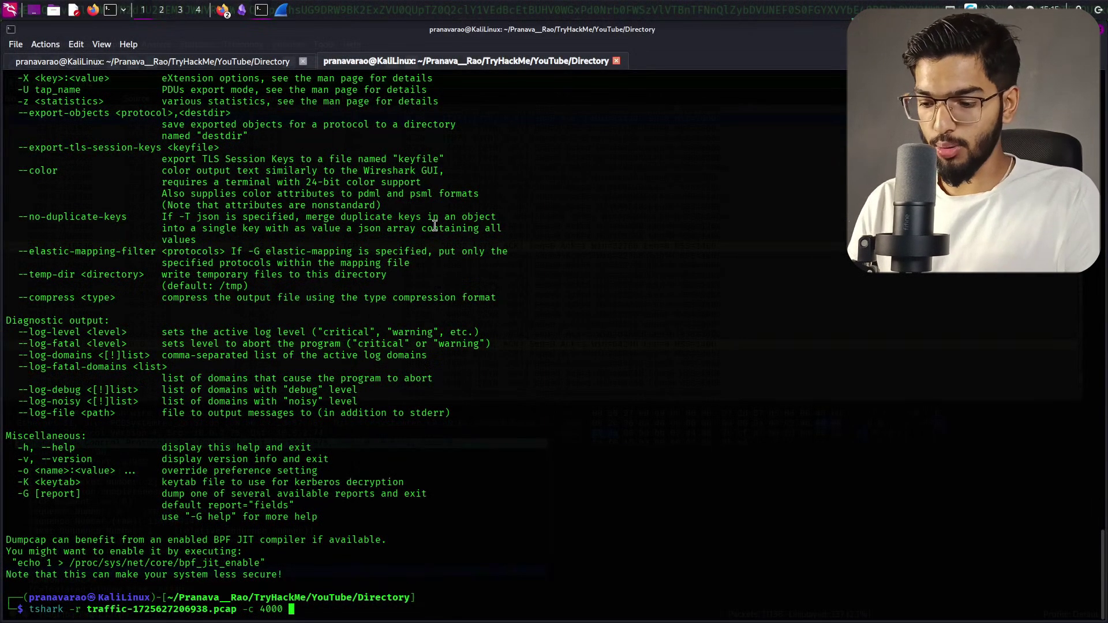
# Step: Add -T fields to the tshark command after checking the supported text output formats in the help
pyautogui.write('-T')
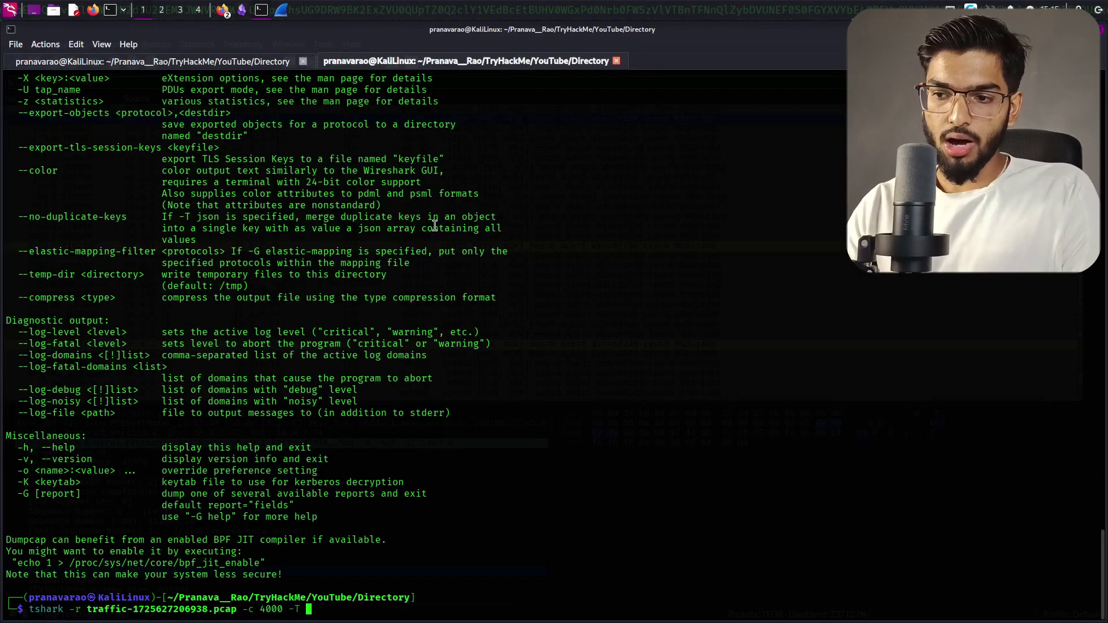
pyautogui.scroll(15, 434, 224)
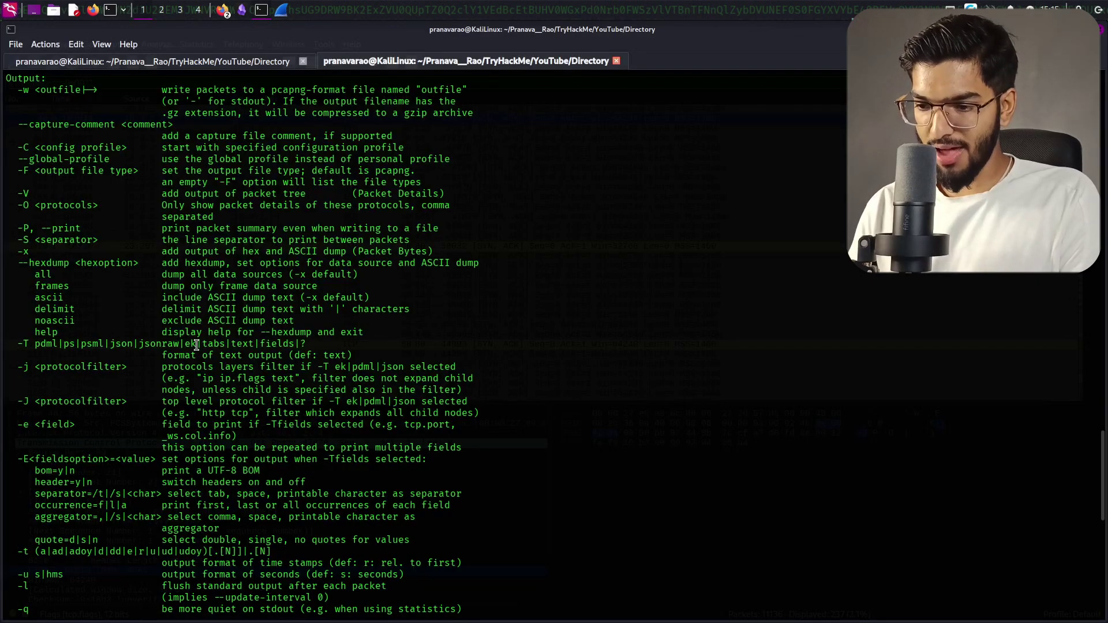
pyautogui.write('fileds')
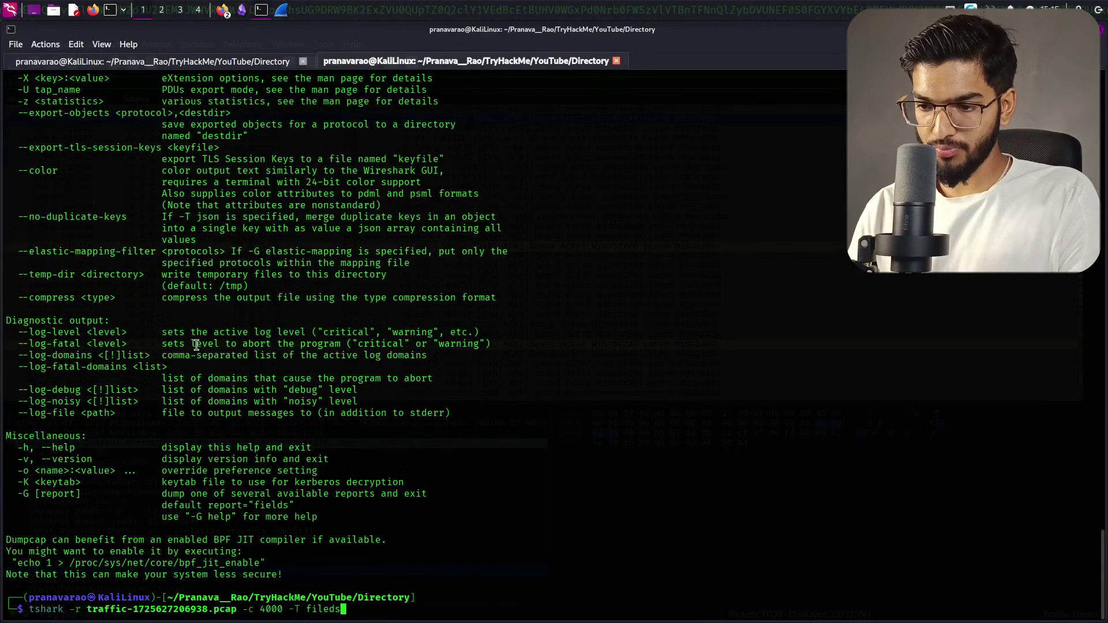
pyautogui.press('BackSpace')
pyautogui.press('BackSpace')
pyautogui.press('BackSpace')
pyautogui.press('BackSpace')
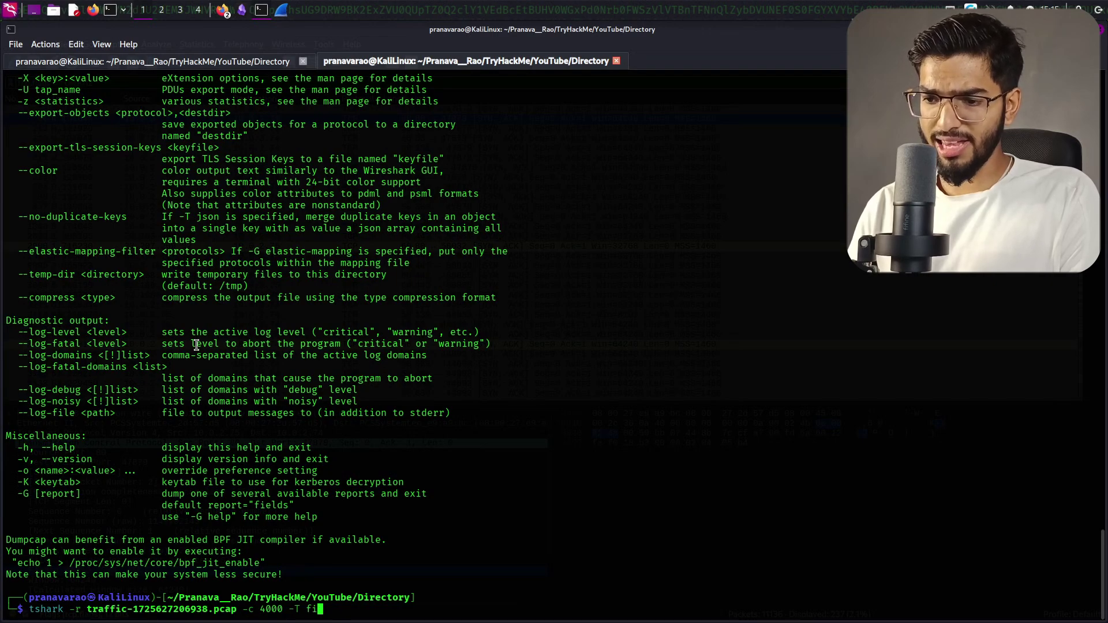
pyautogui.write('elds -')
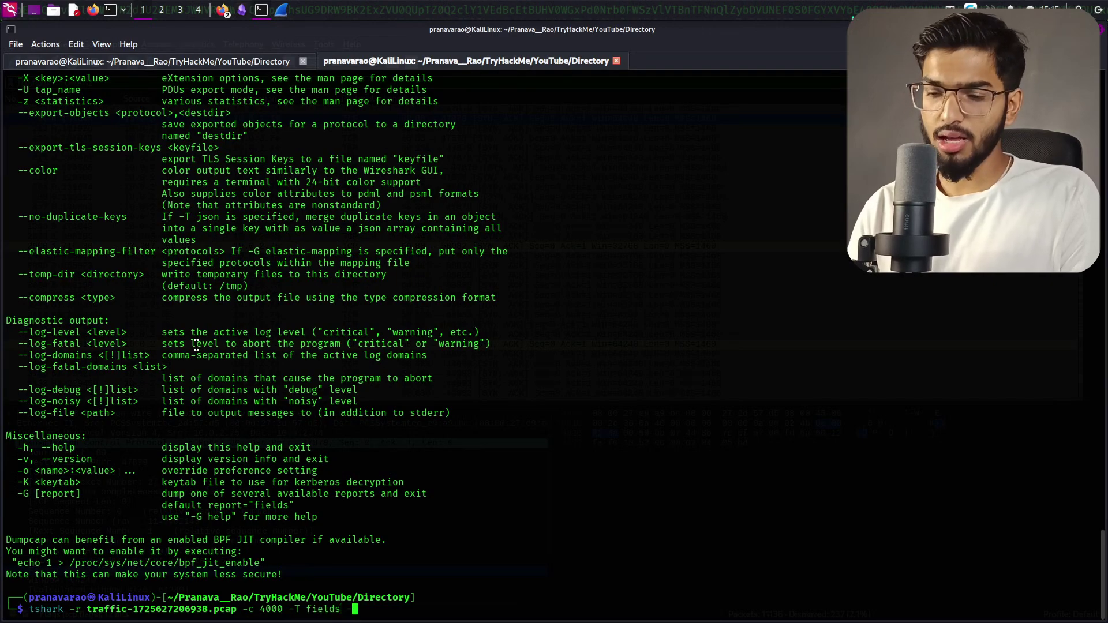
# Step: Add -e tcp.srcport to the command to print the TCP source port, consulting the help and the Wireshark packet list
pyautogui.write('e')
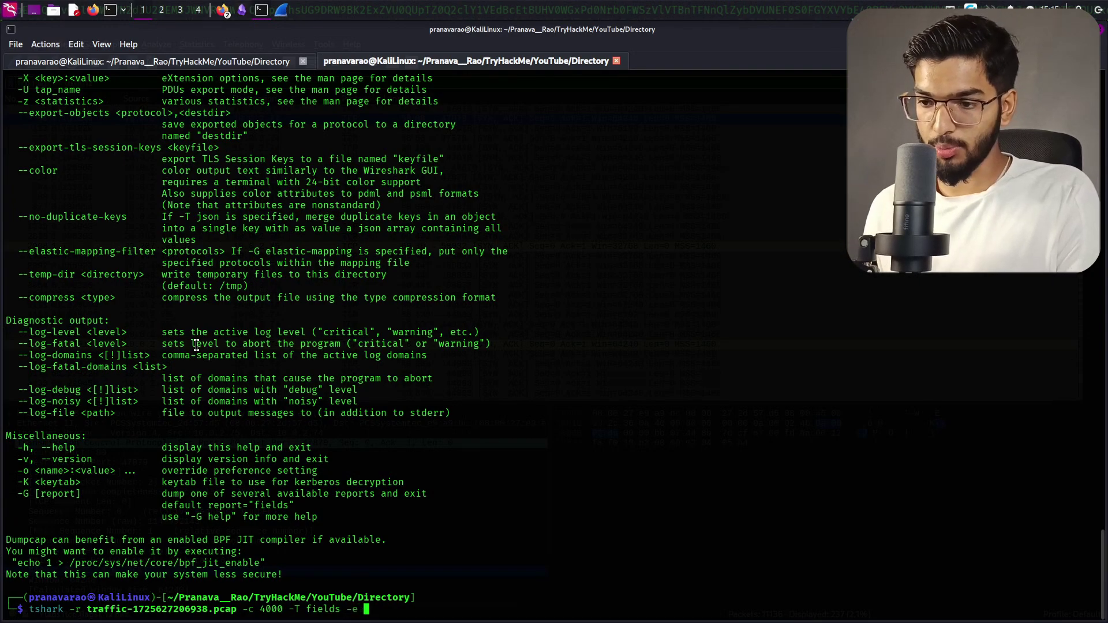
pyautogui.scroll(12, 196, 345)
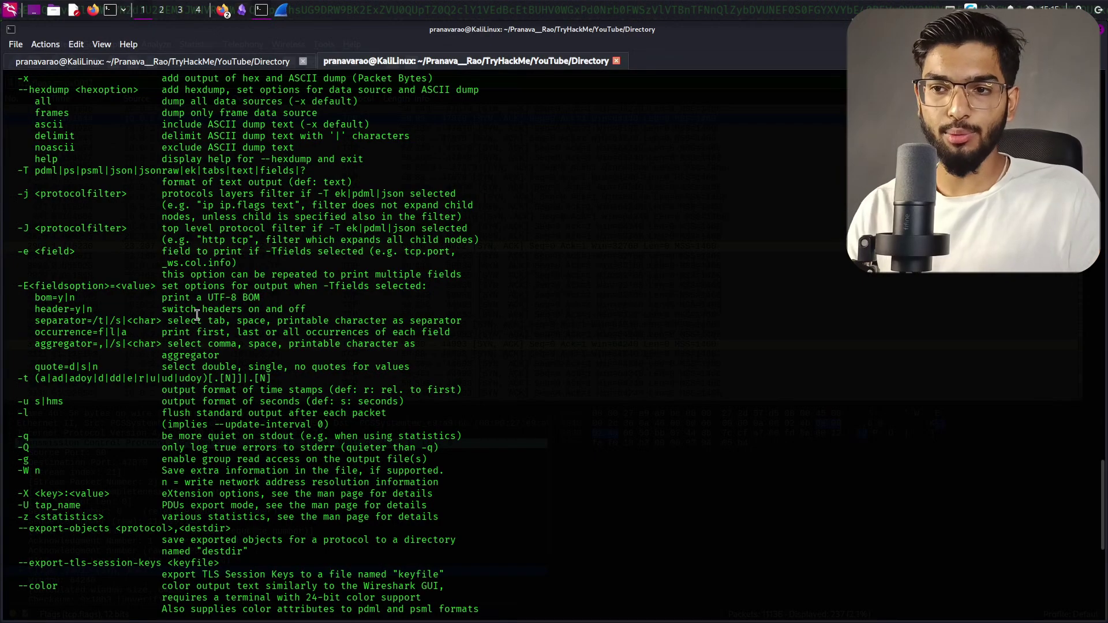
pyautogui.hotkey('alt', 'Tab')
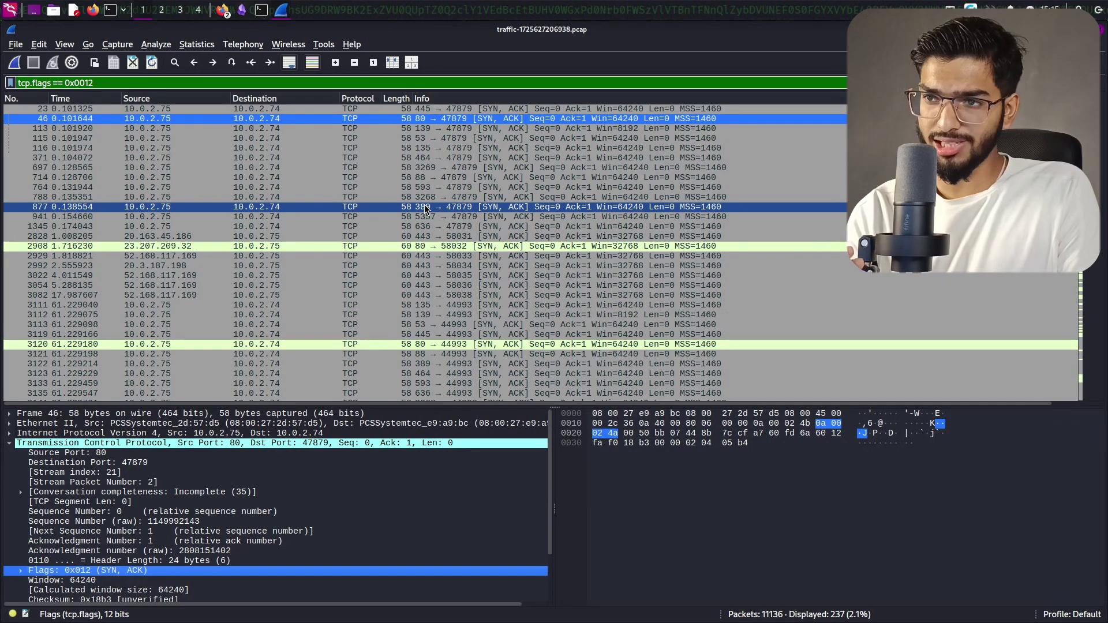
pyautogui.hotkey('alt', 'Tab')
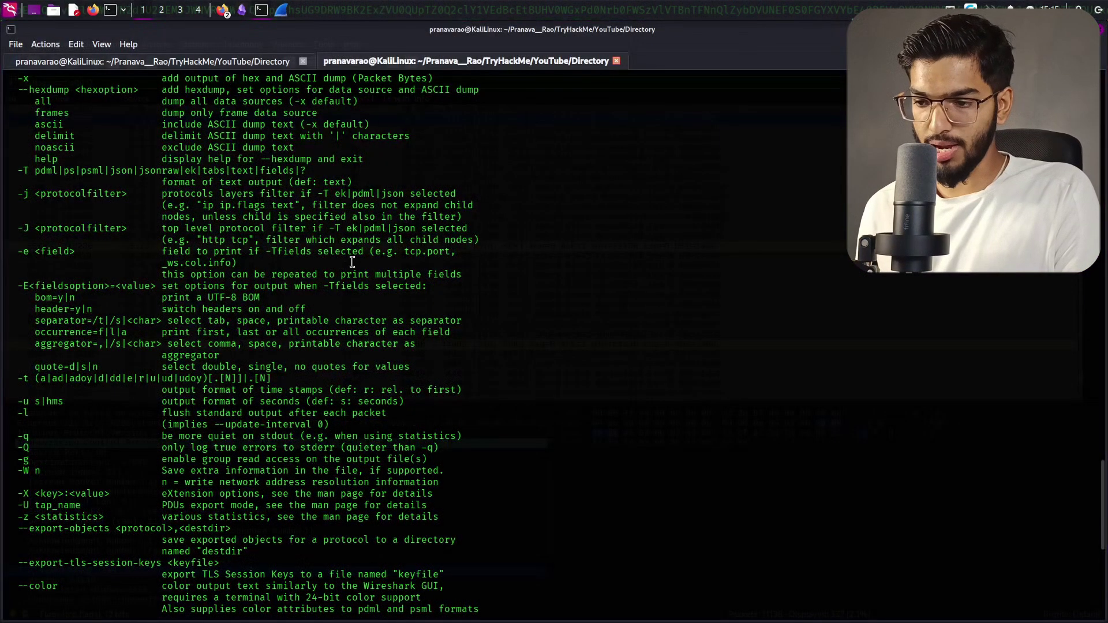
pyautogui.scroll(-13, 354, 262)
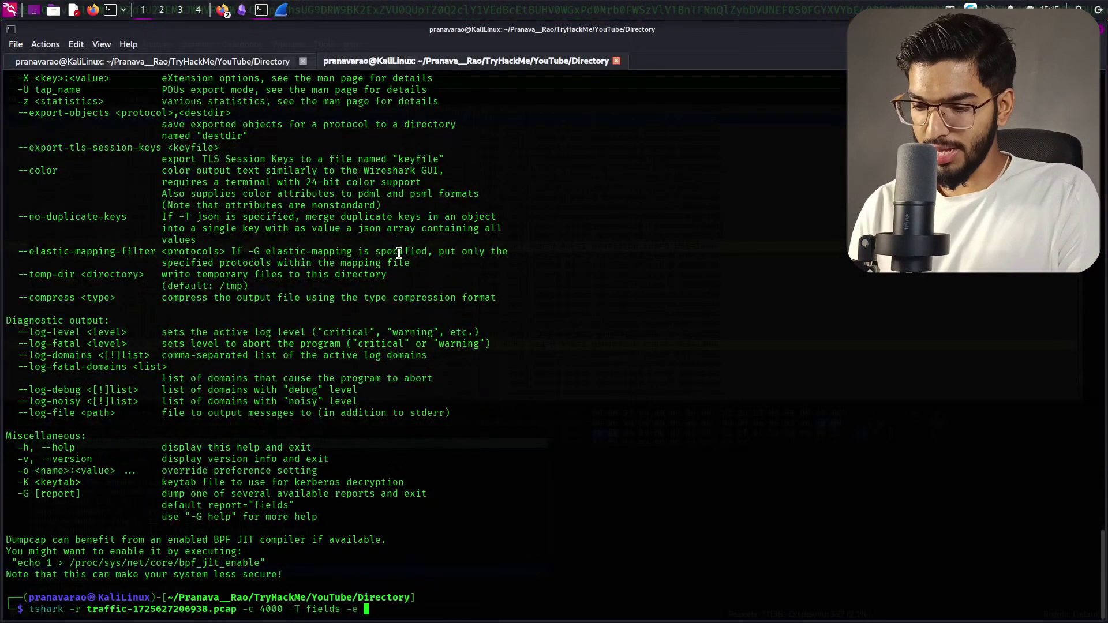
pyautogui.write('tcp.s')
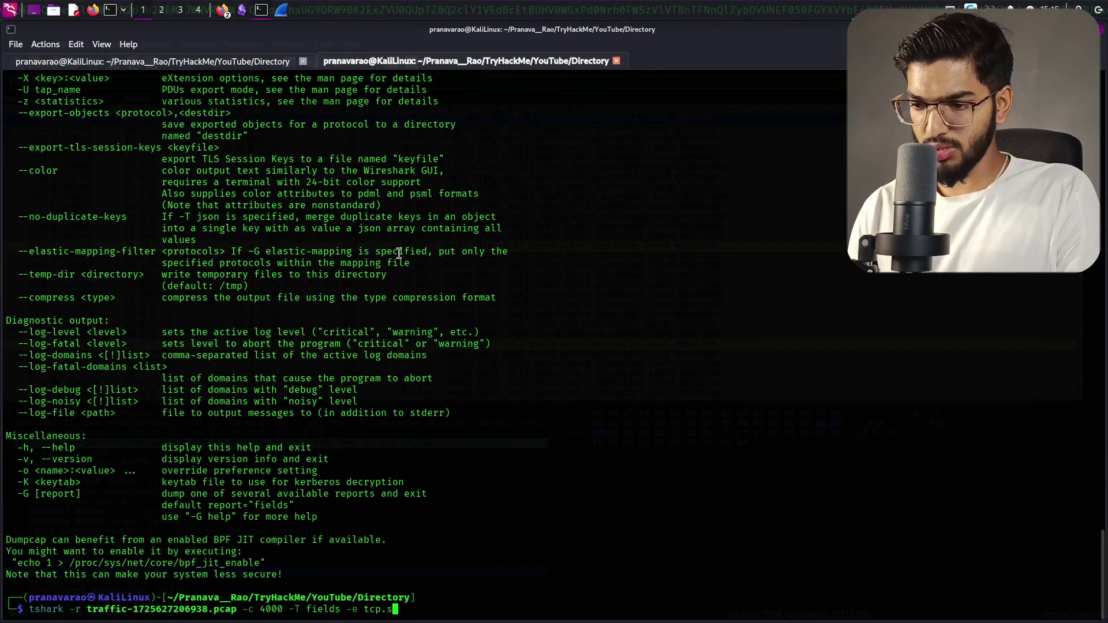
pyautogui.write('rcport')
# Step: Switch to Wireshark, inspect the source port of the first SYN, ACK packet and return to the terminal
pyautogui.hotkey('alt', 'Tab')
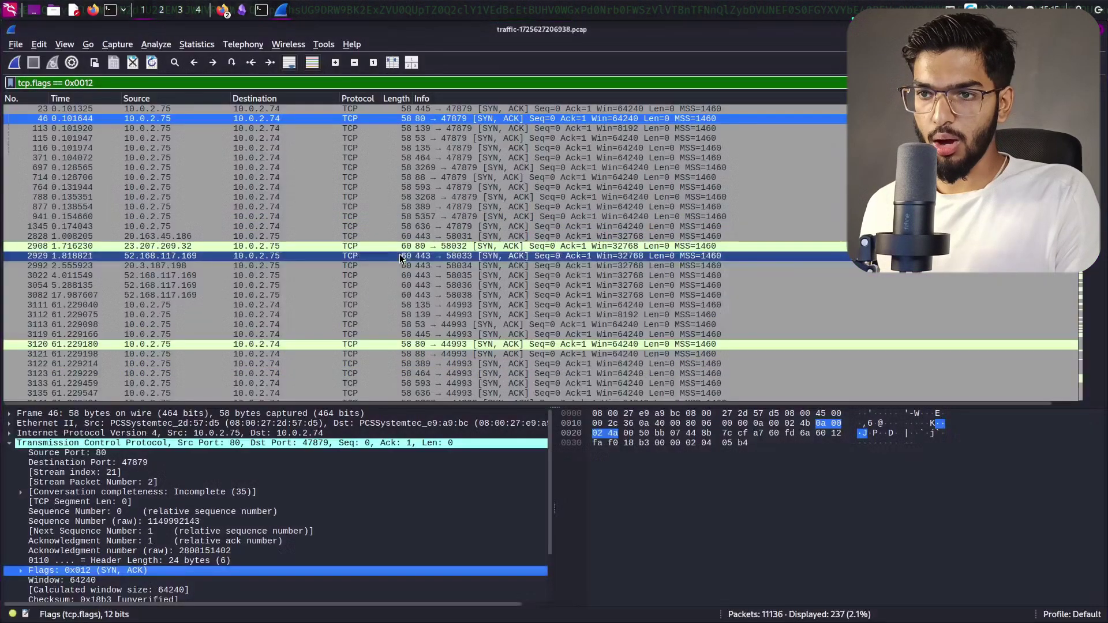
pyautogui.click(180, 110)
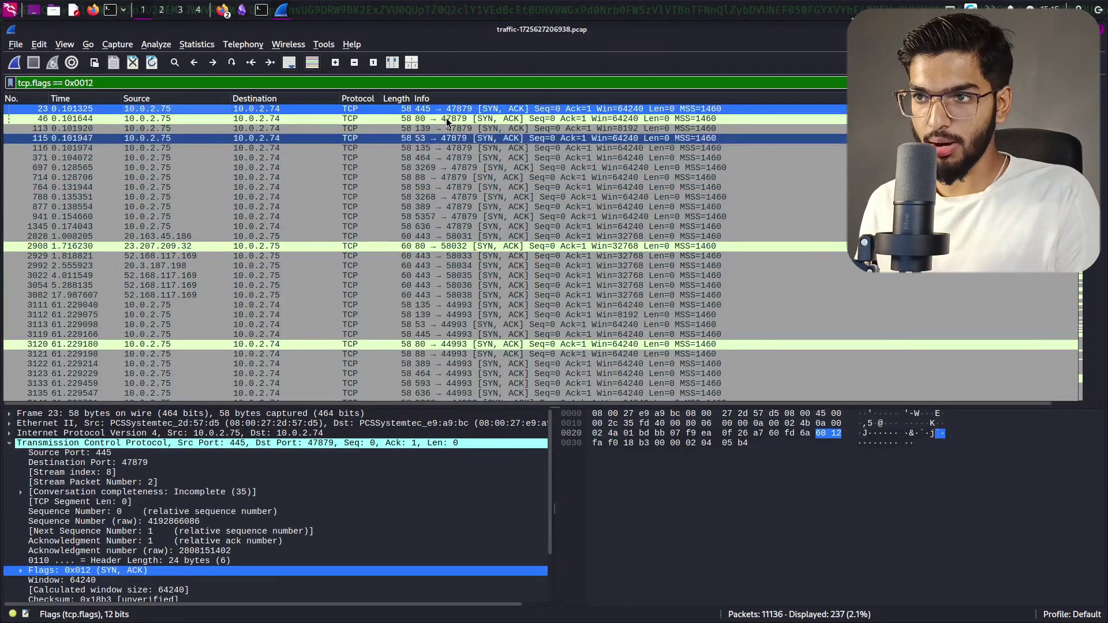
pyautogui.hotkey('alt', 'Tab')
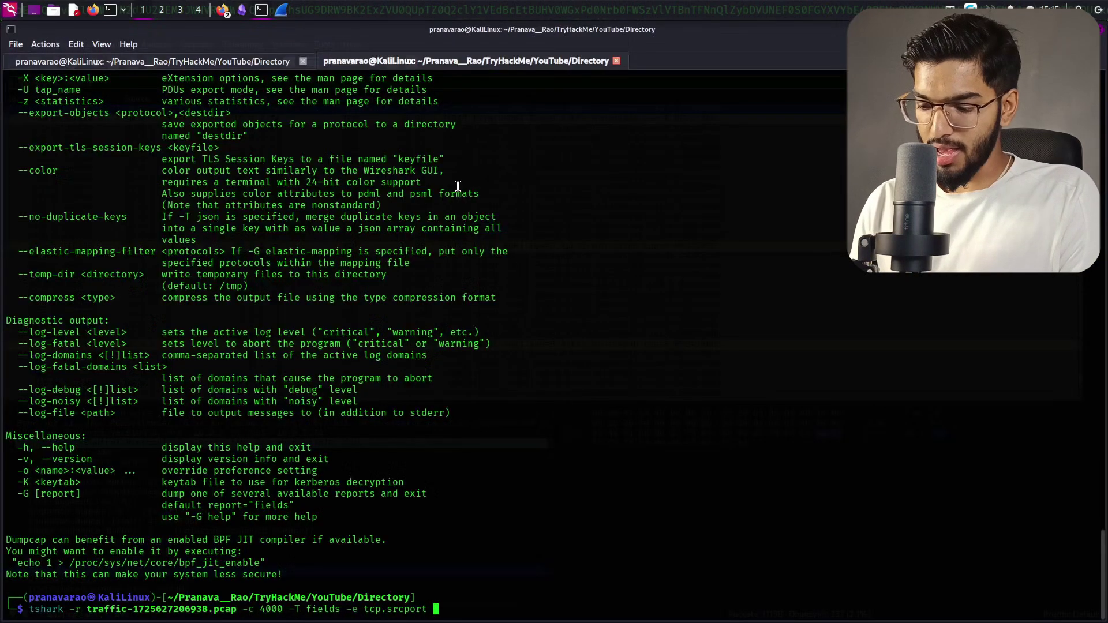
# Step: Add the -Y option to the tshark command and review its display filter description in the help
pyautogui.write('-Y')
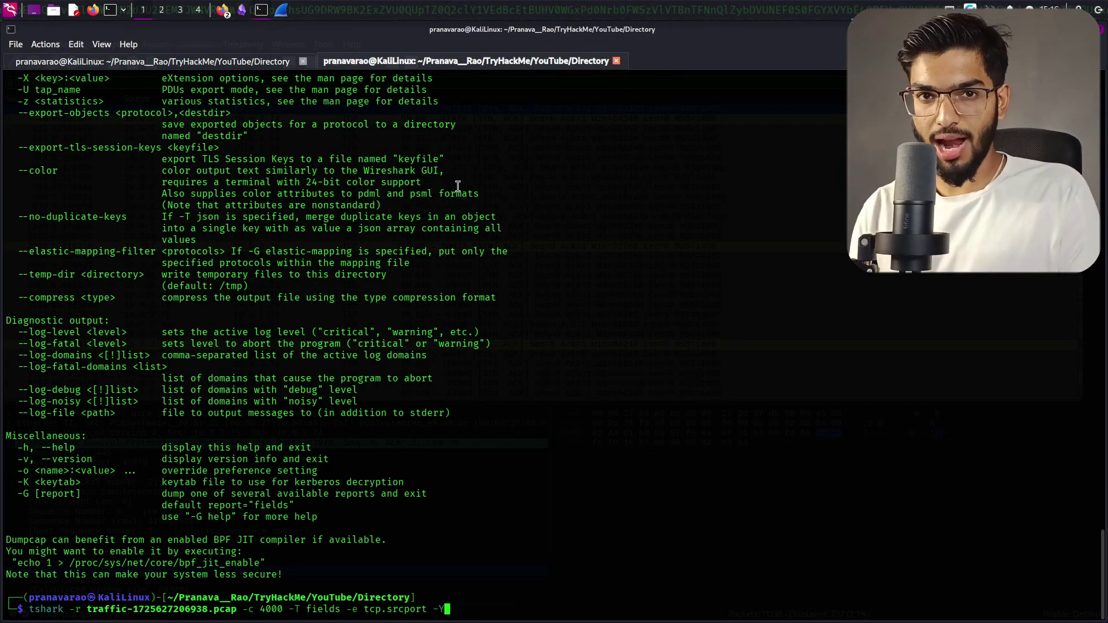
pyautogui.scroll(8, 458, 186)
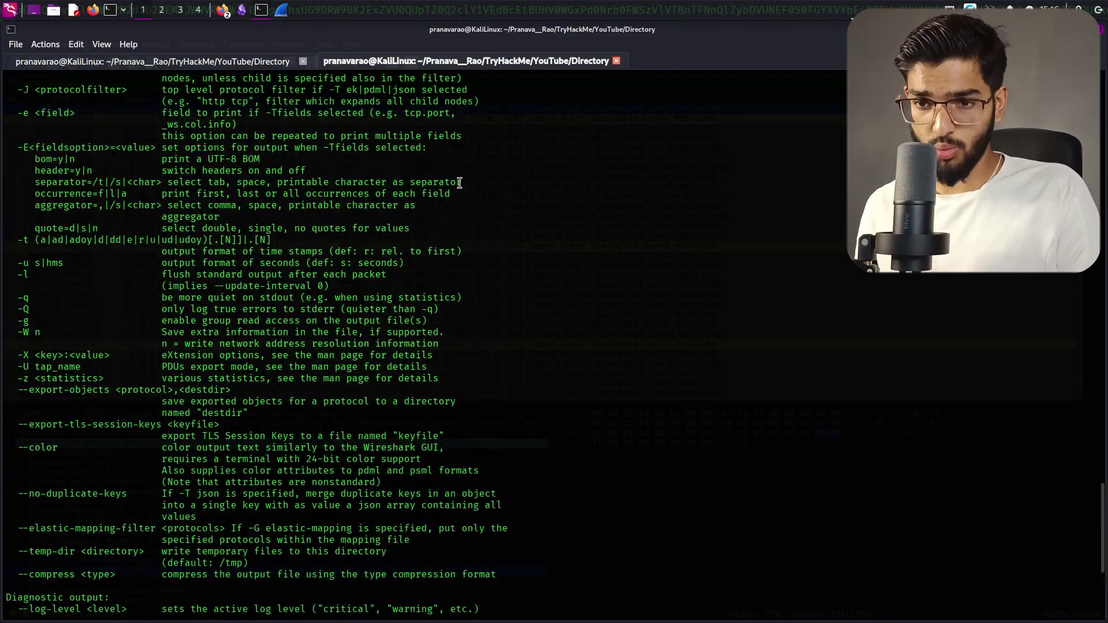
pyautogui.scroll(7, 460, 183)
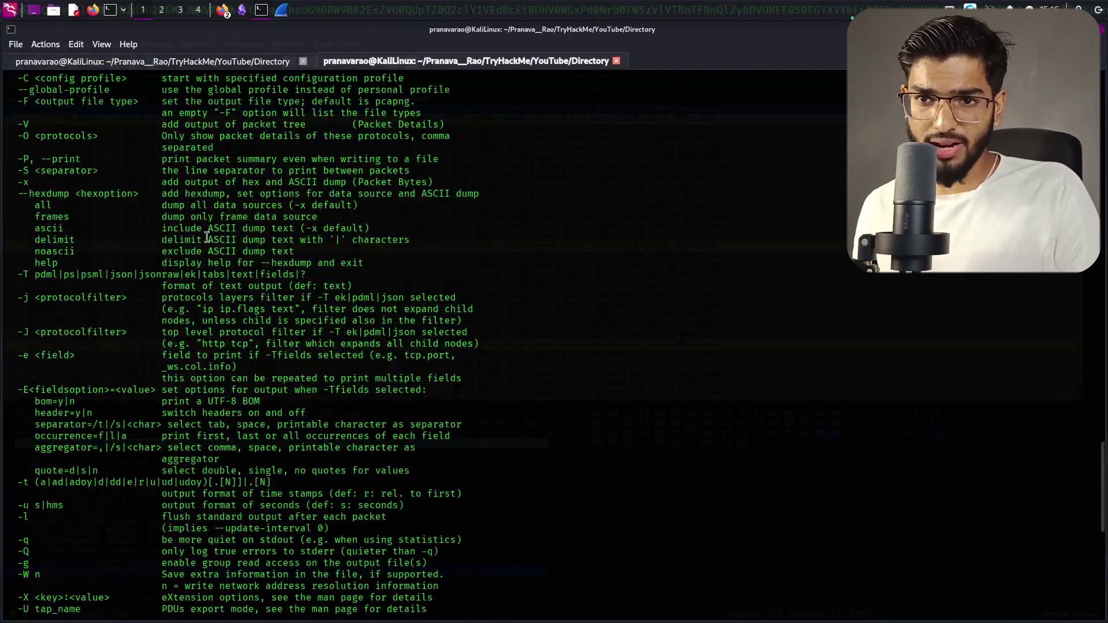
pyautogui.scroll(13, 207, 237)
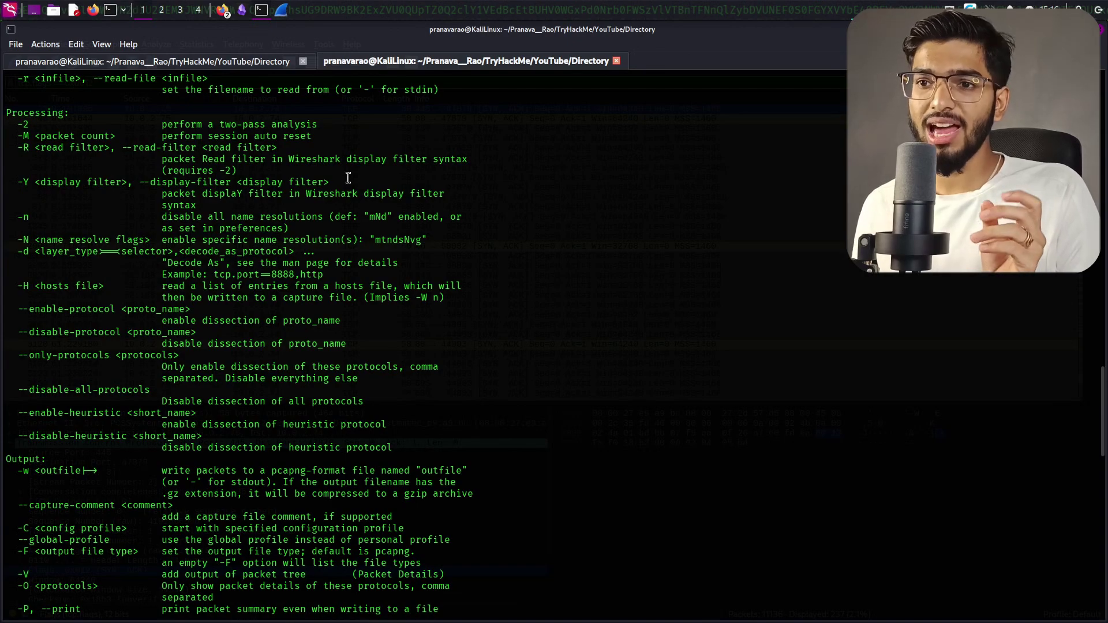
pyautogui.scroll(-13, 347, 193)
pyautogui.scroll(-15, 363, 192)
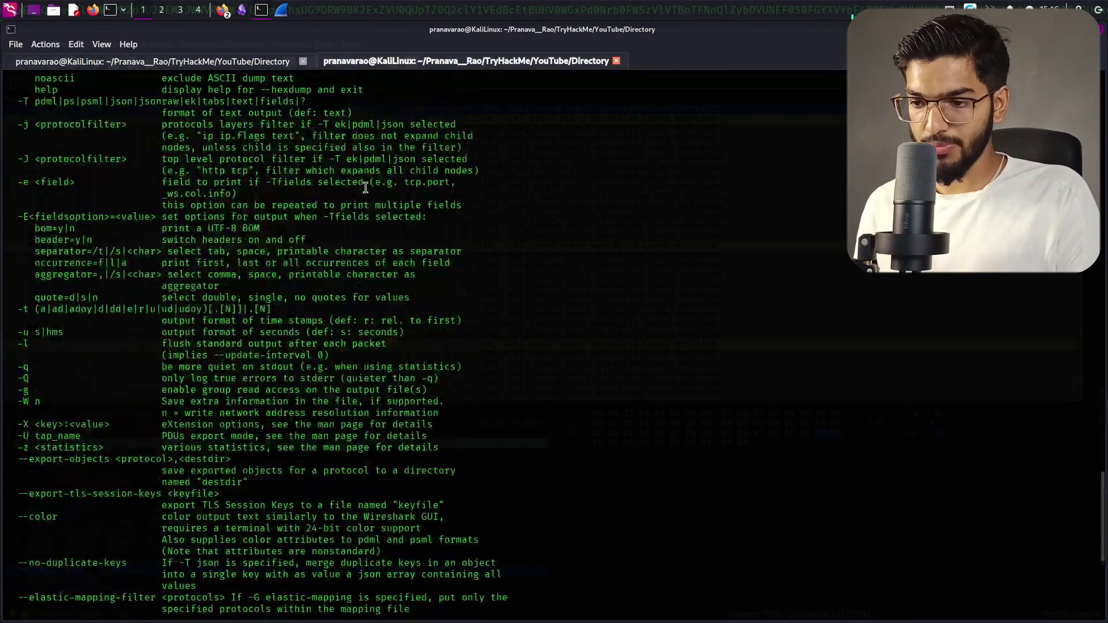
# Step: Begin the quoted -Y display filter in the tshark command with tcp.flags.syn == 1 &&
pyautogui.write('""')
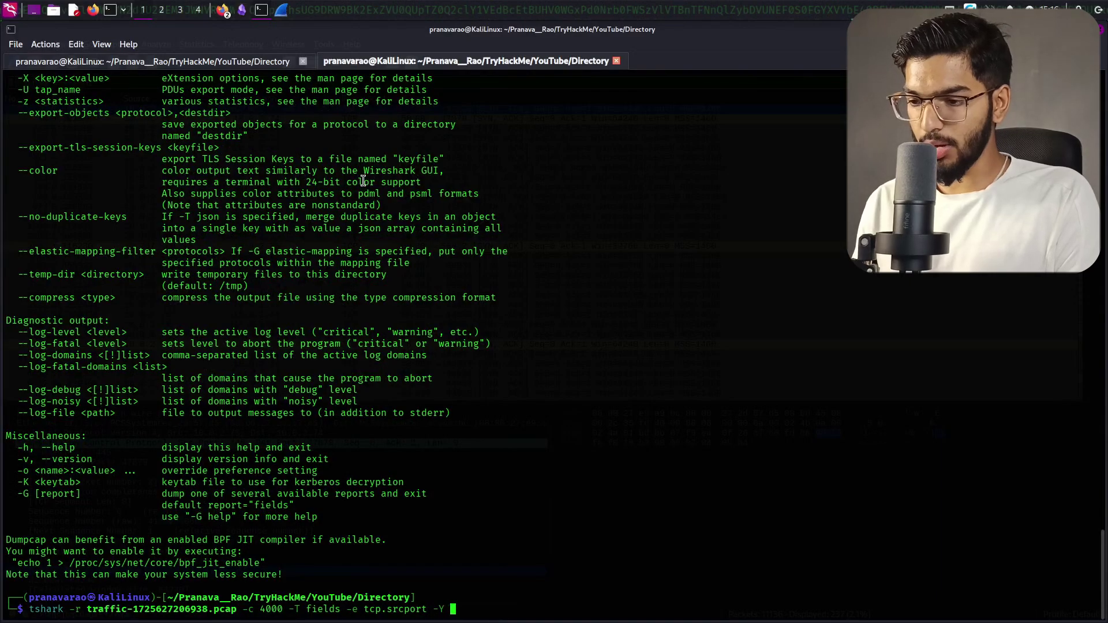
pyautogui.press('Left')
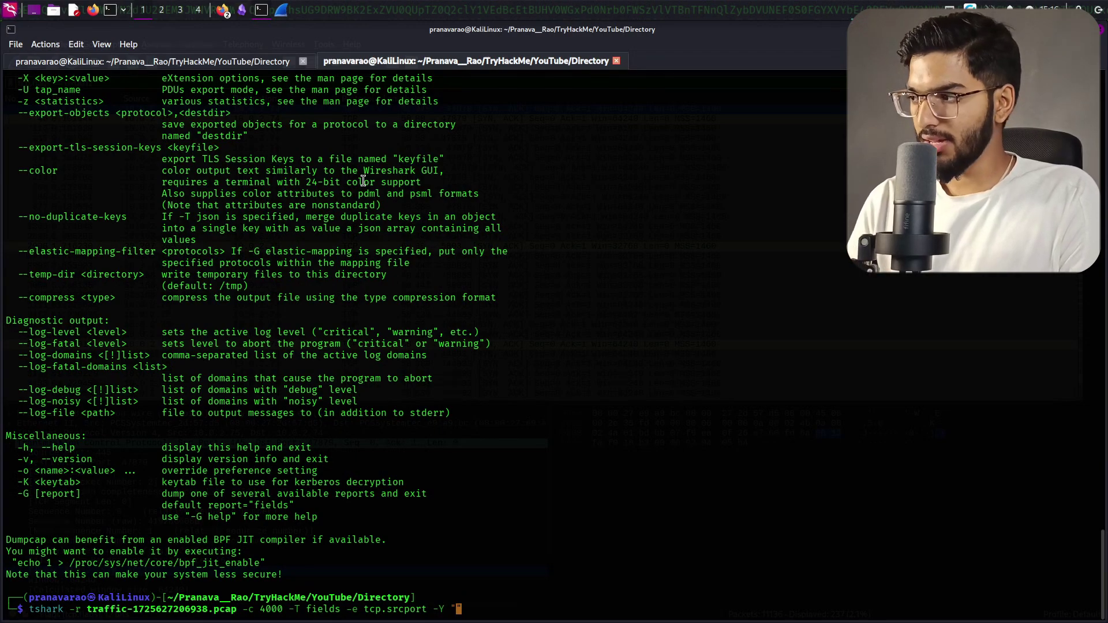
pyautogui.write('tcp.flag')
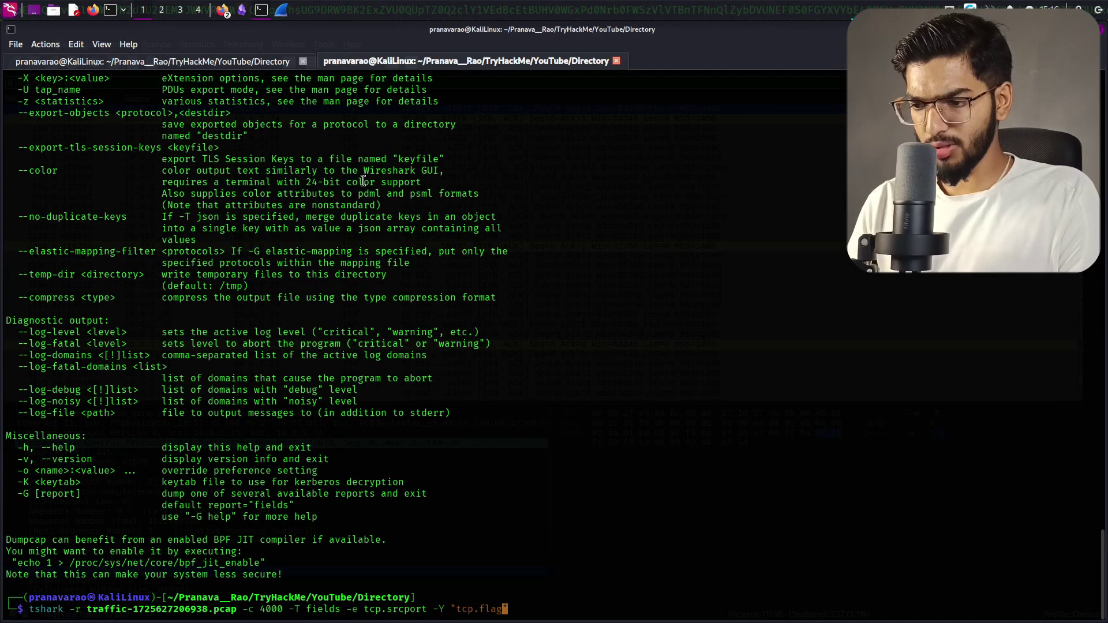
pyautogui.write('s.')
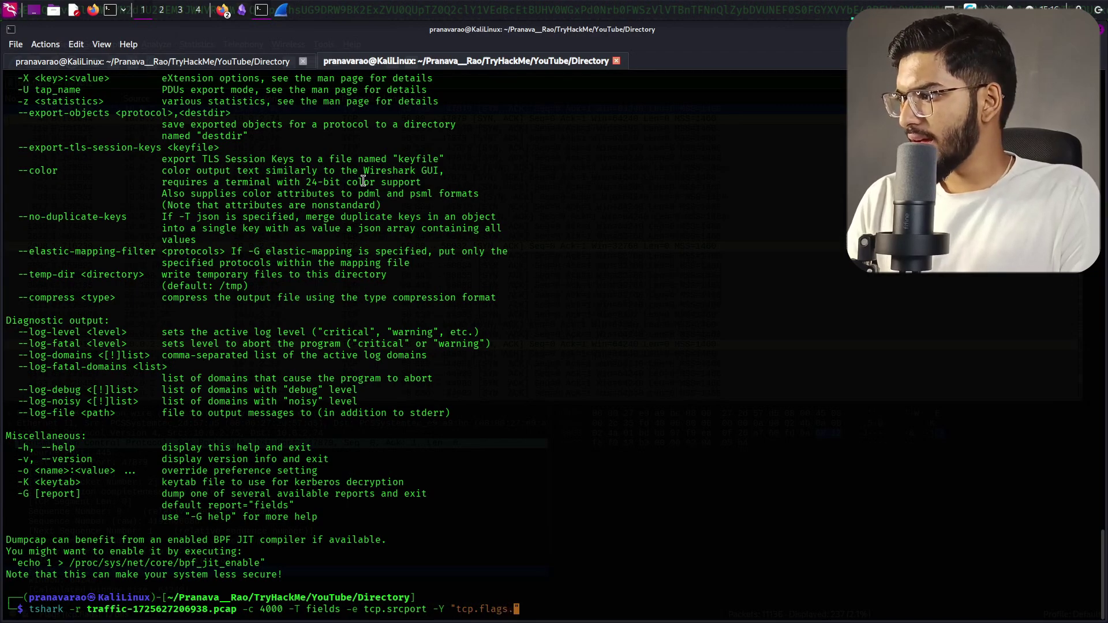
pyautogui.write('syn =')
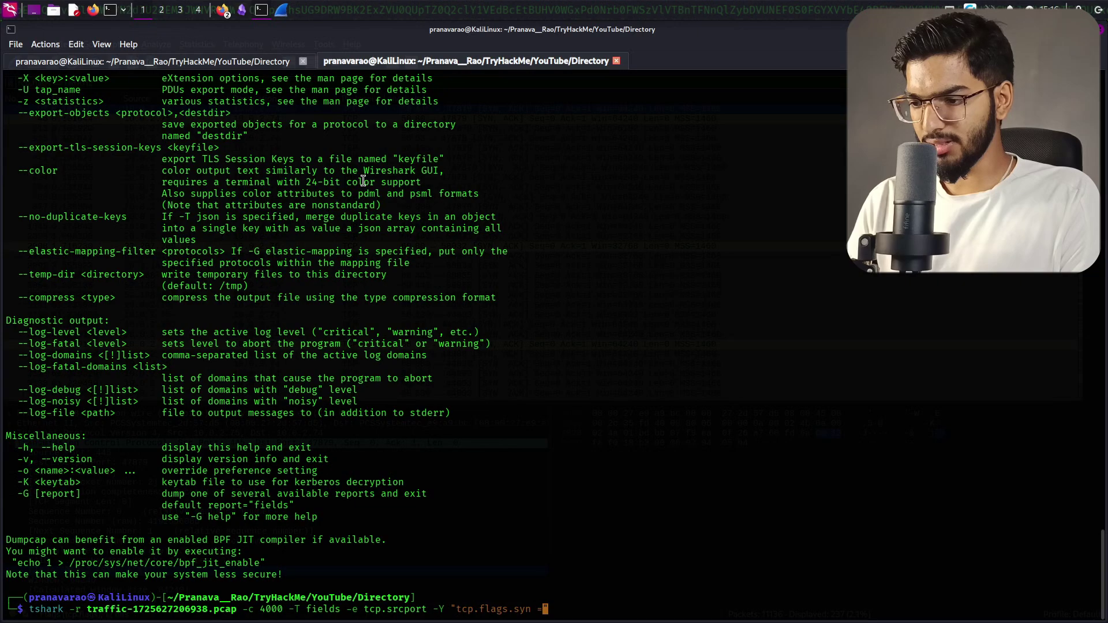
pyautogui.write('= 1 &&')
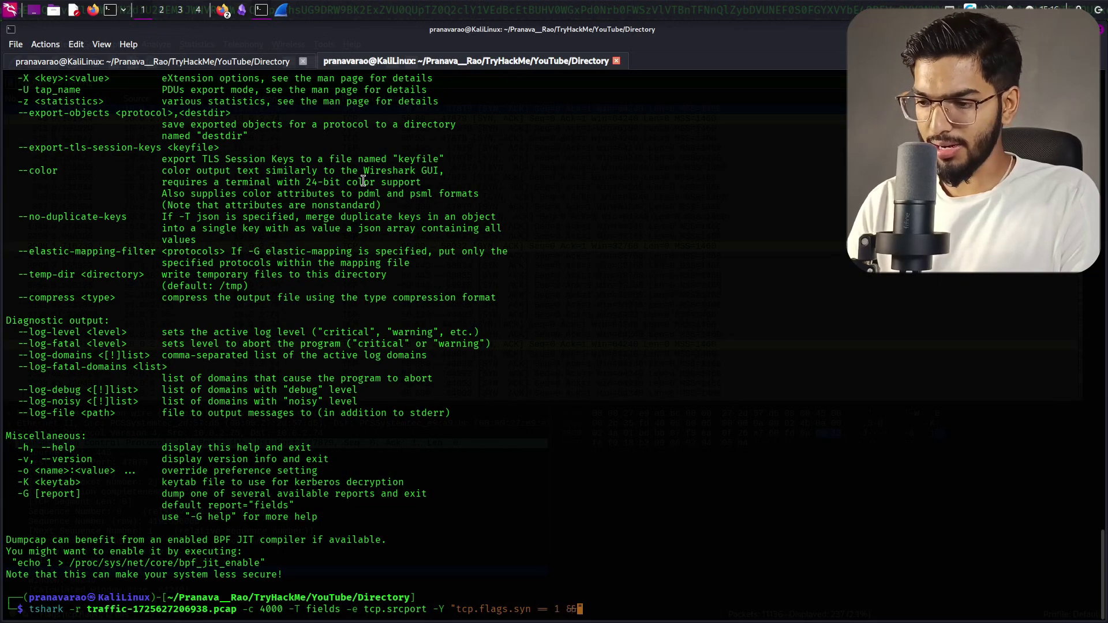
# Step: Extend the display filter with the second condition tcp.flags.ack == 1
pyautogui.write(' tcp.flaghs')
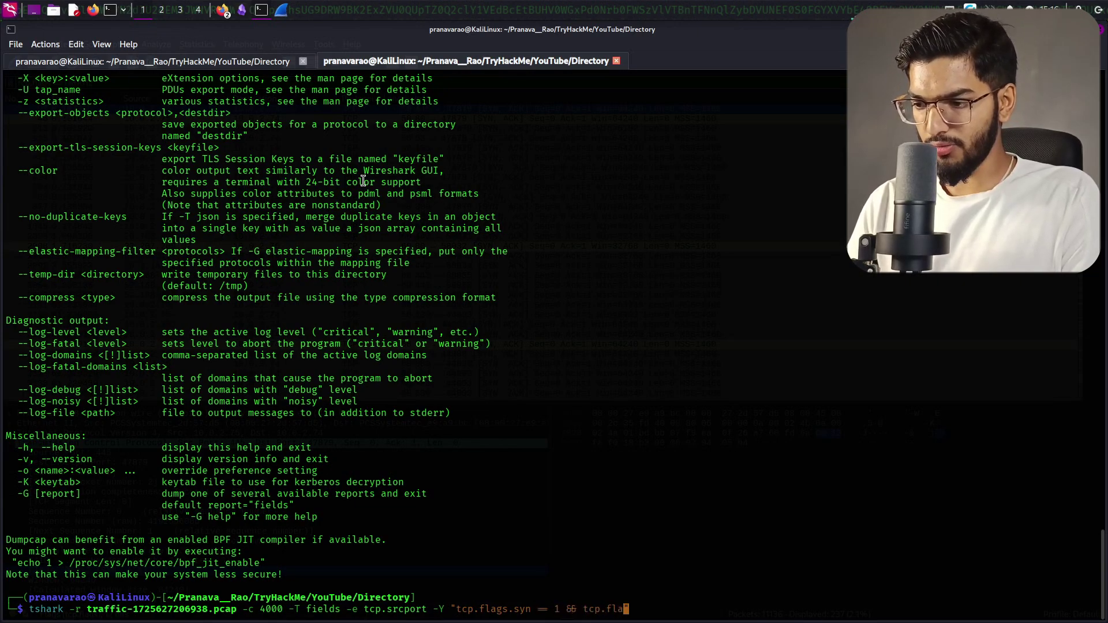
pyautogui.press('BackSpace')
pyautogui.press('BackSpace')
pyautogui.write('s')
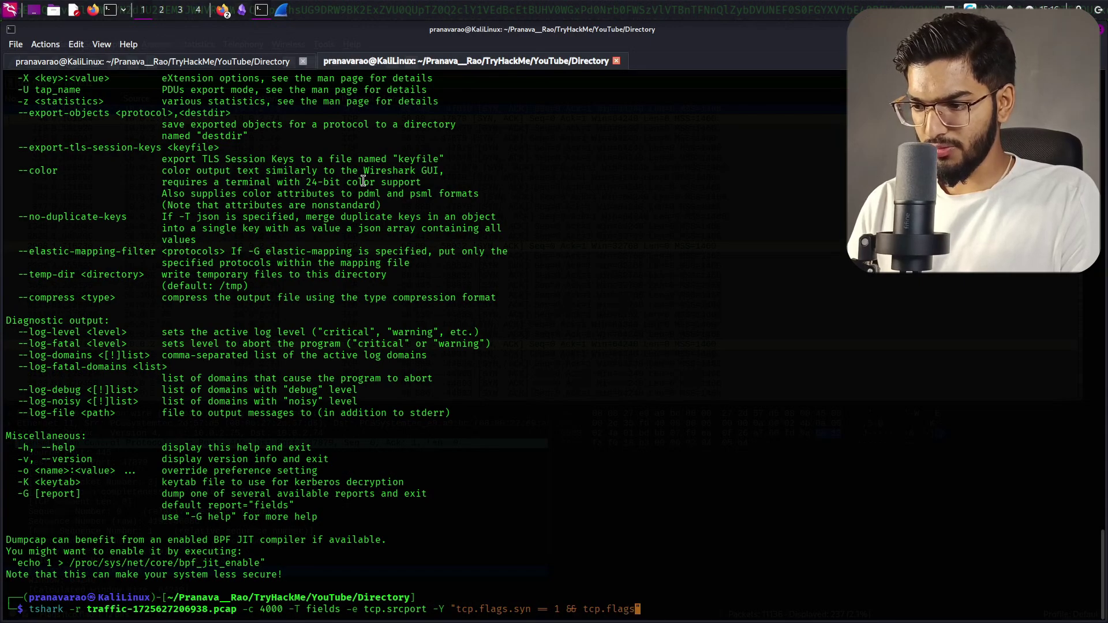
pyautogui.write('.syn')
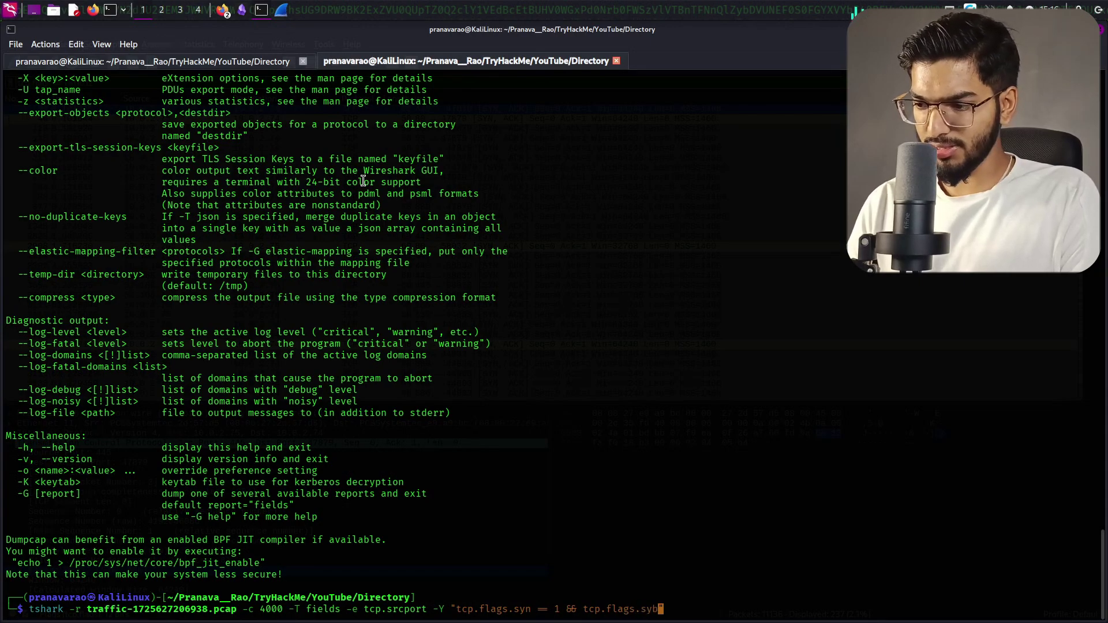
pyautogui.press('BackSpace')
pyautogui.press('BackSpace')
pyautogui.press('BackSpace')
pyautogui.write('ack ')
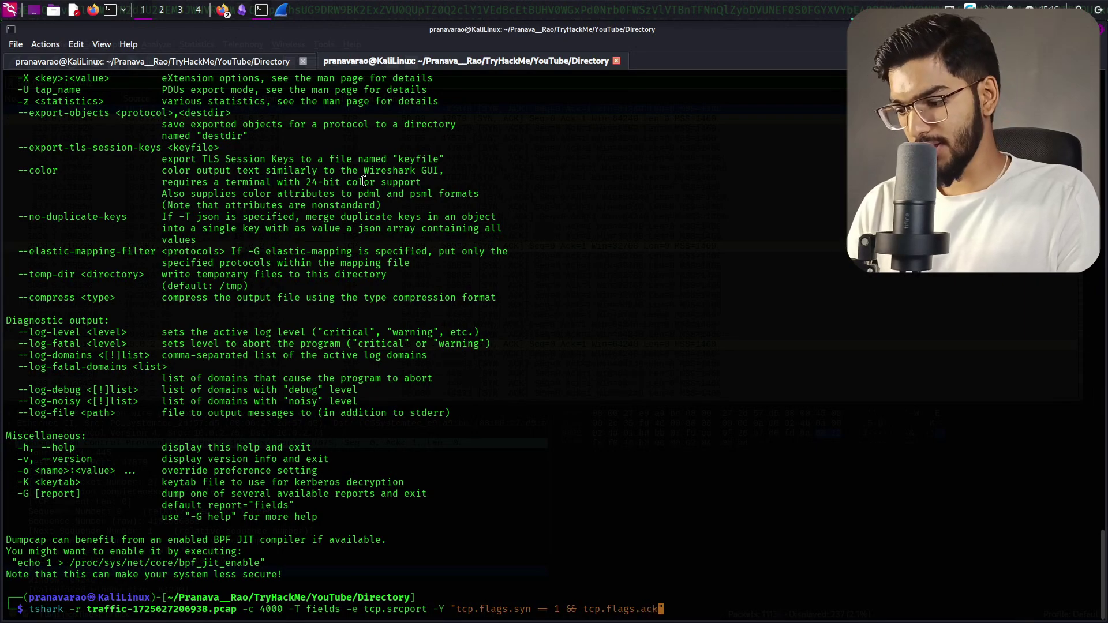
pyautogui.write('== 1')
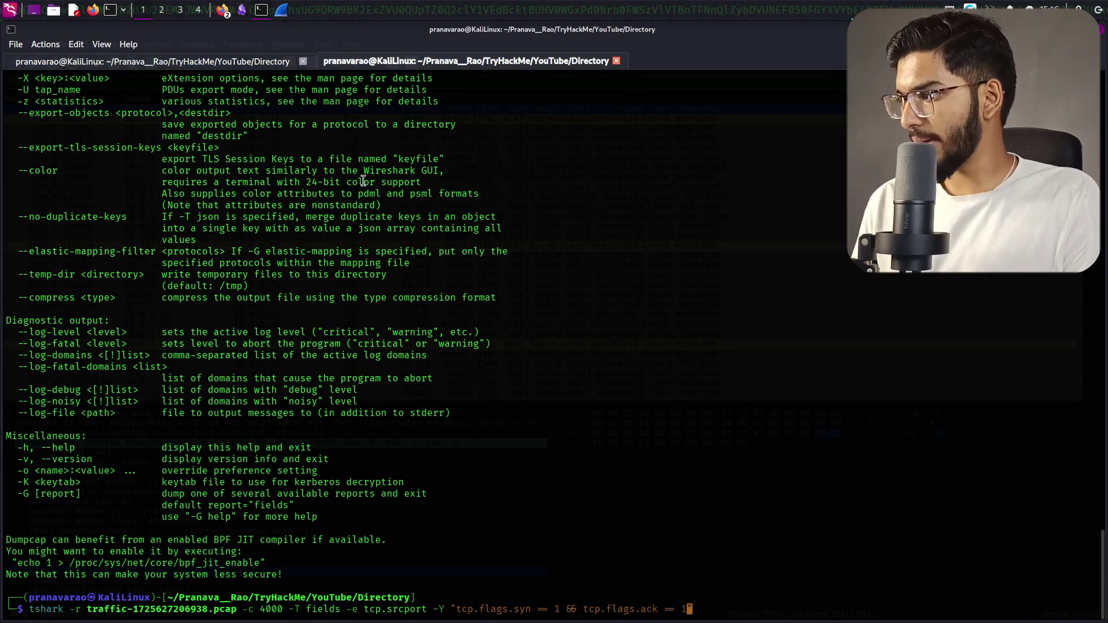
# Step: Clear the terminal, close the filter's quotation mark, run the tshark command and review the listed source ports
pyautogui.write(';')
pyautogui.hotkey('ctrl', 'l')
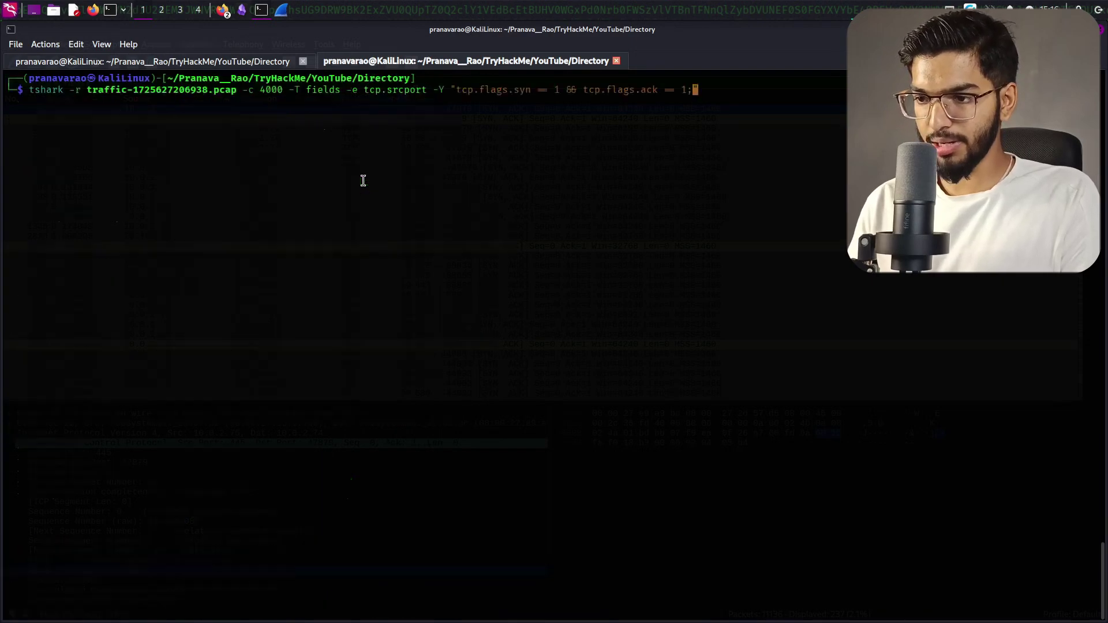
pyautogui.press('BackSpace')
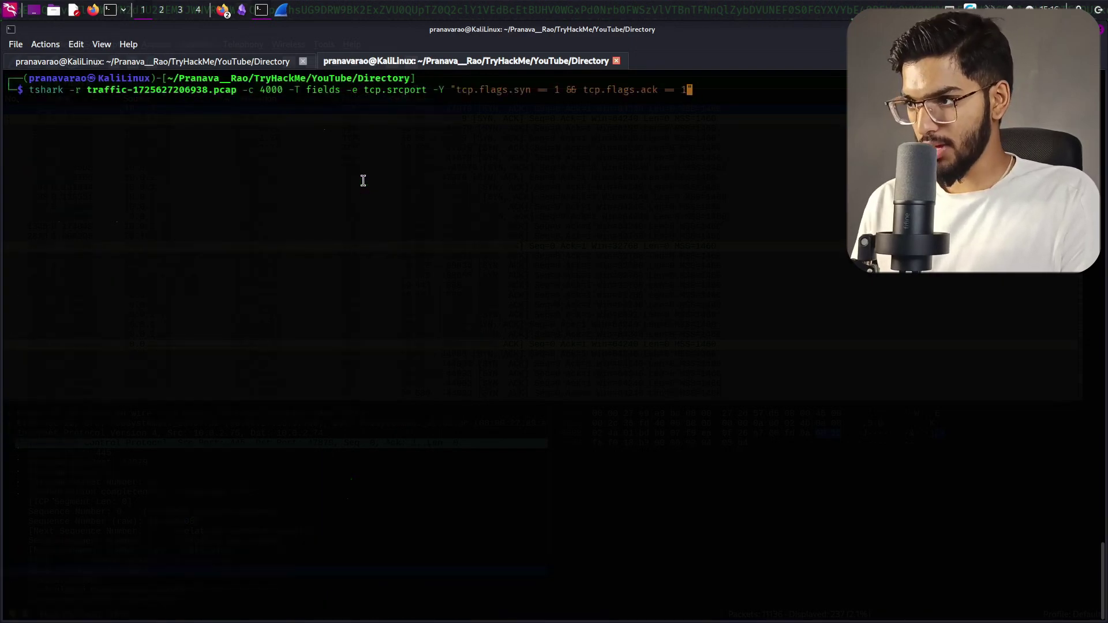
pyautogui.write('"')
pyautogui.press('Return')
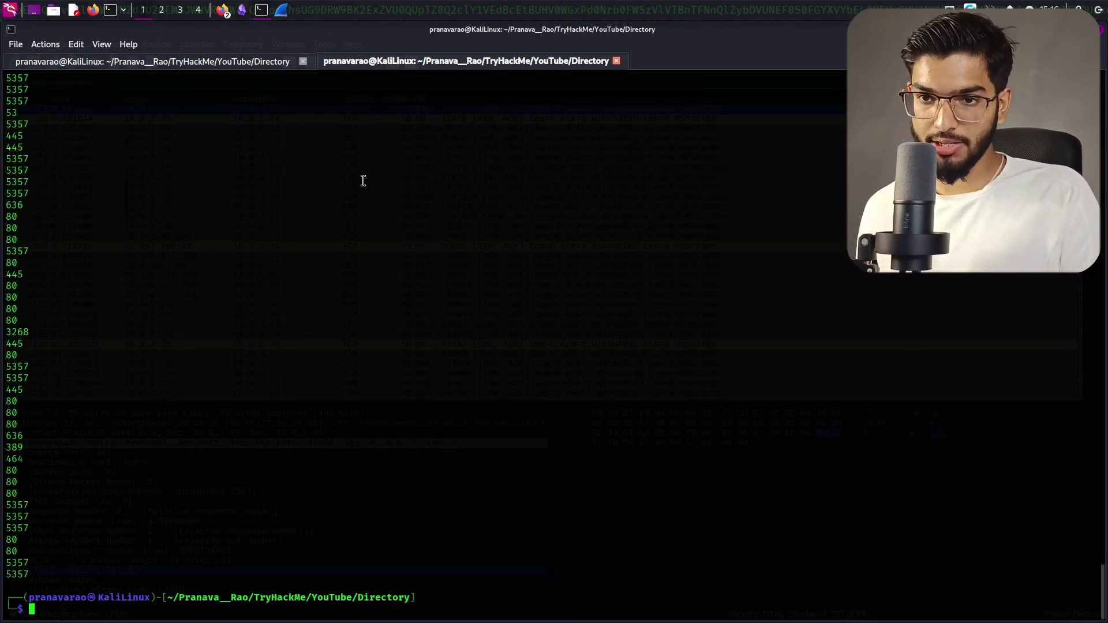
pyautogui.press('Up')
pyautogui.press('Return')
pyautogui.scroll(15, 361, 181)
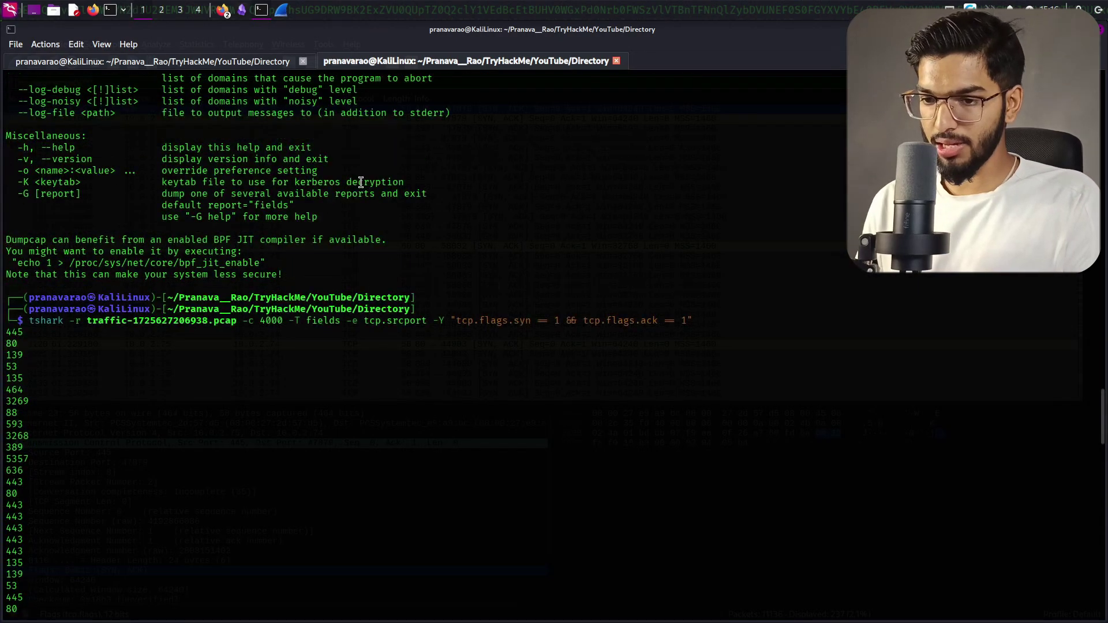
# Step: Rerun the tshark command with its output piped to sort and review the port order
pyautogui.press('Up')
pyautogui.hotkey('ctrl', 'l')
pyautogui.write('| s')
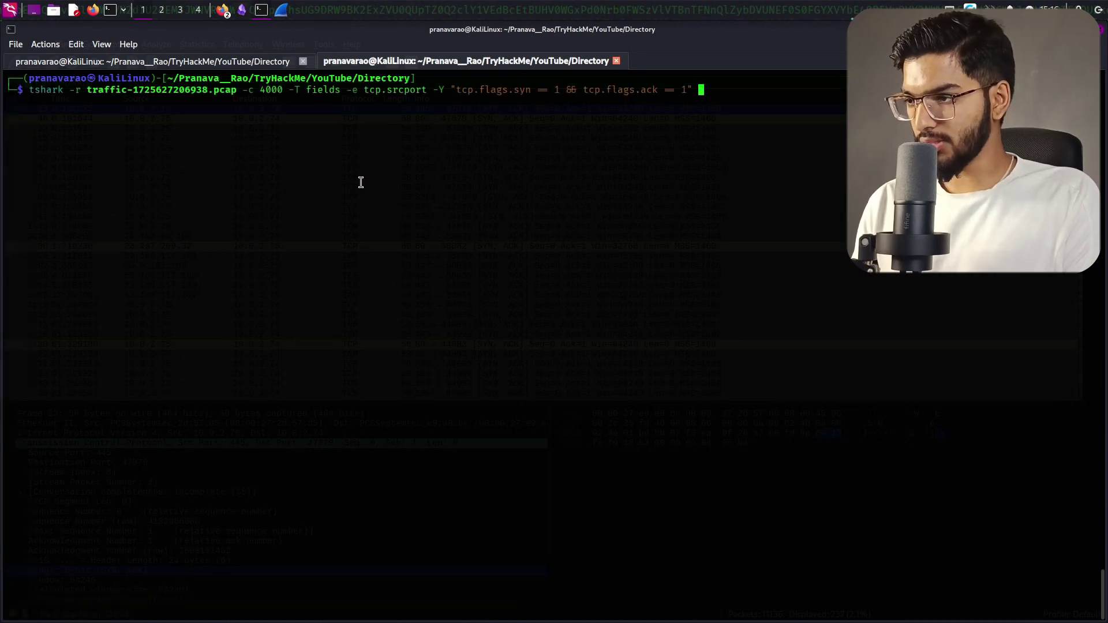
pyautogui.write('ort')
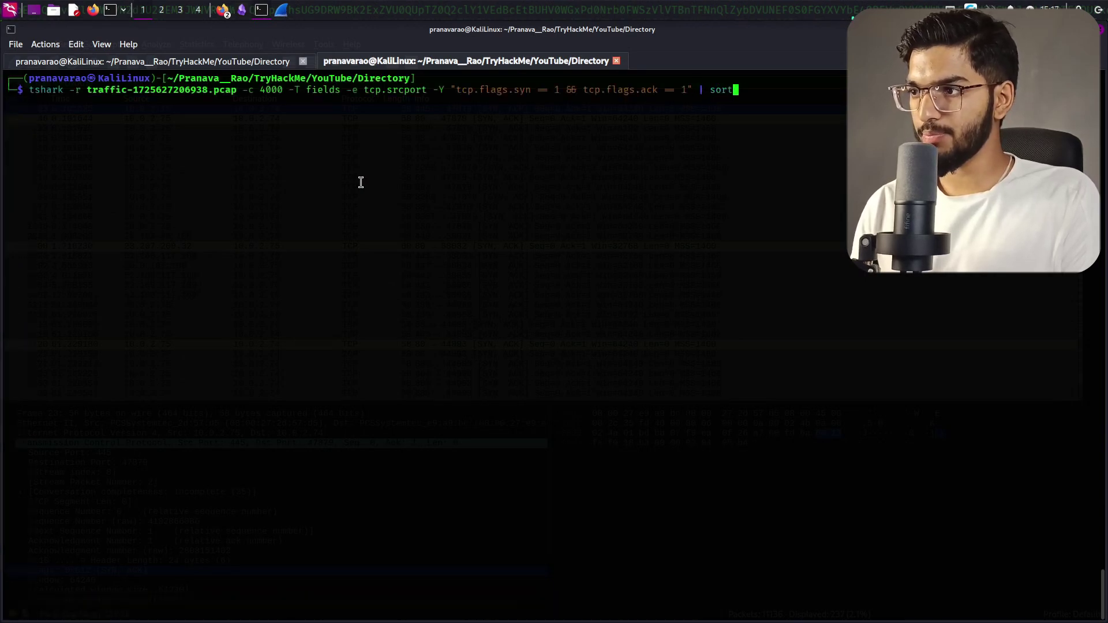
pyautogui.press('Return')
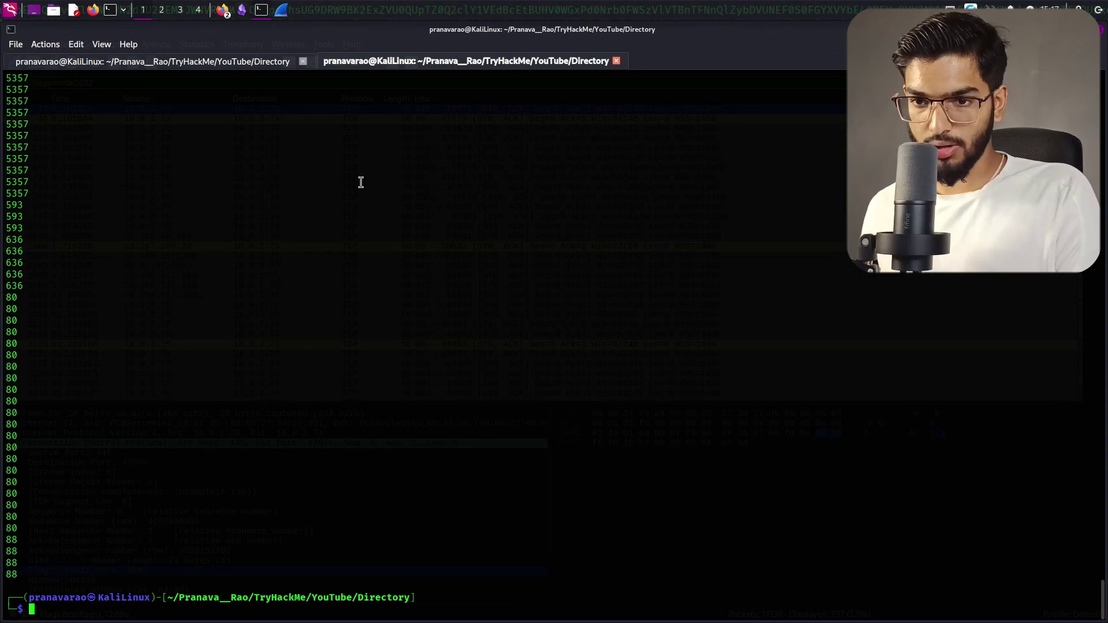
pyautogui.scroll(10, 361, 183)
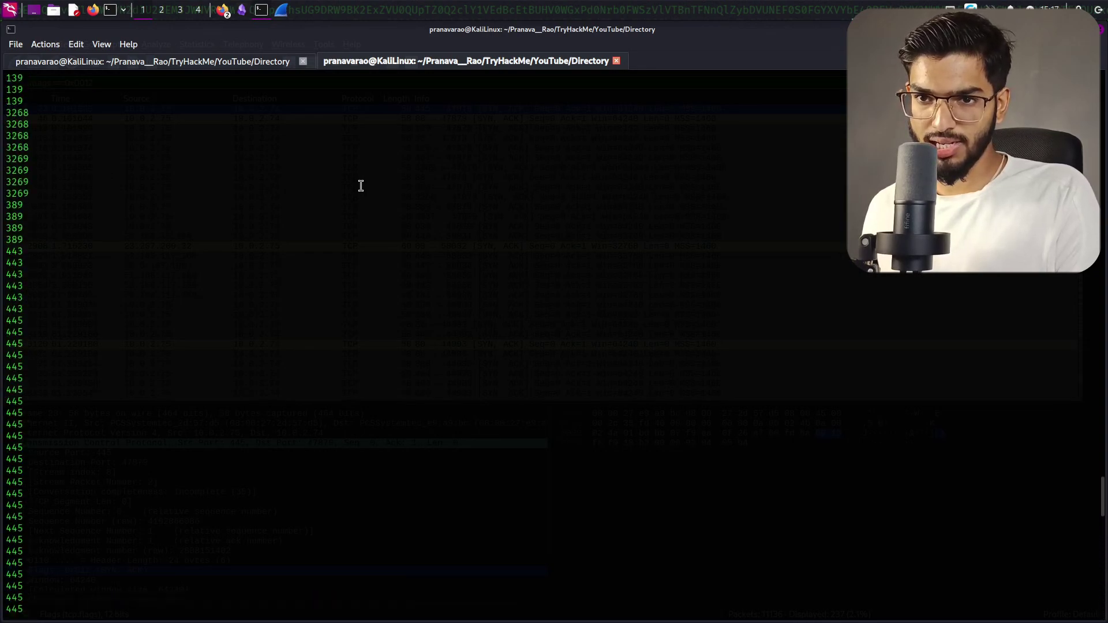
pyautogui.scroll(8, 361, 185)
pyautogui.scroll(-6, 361, 189)
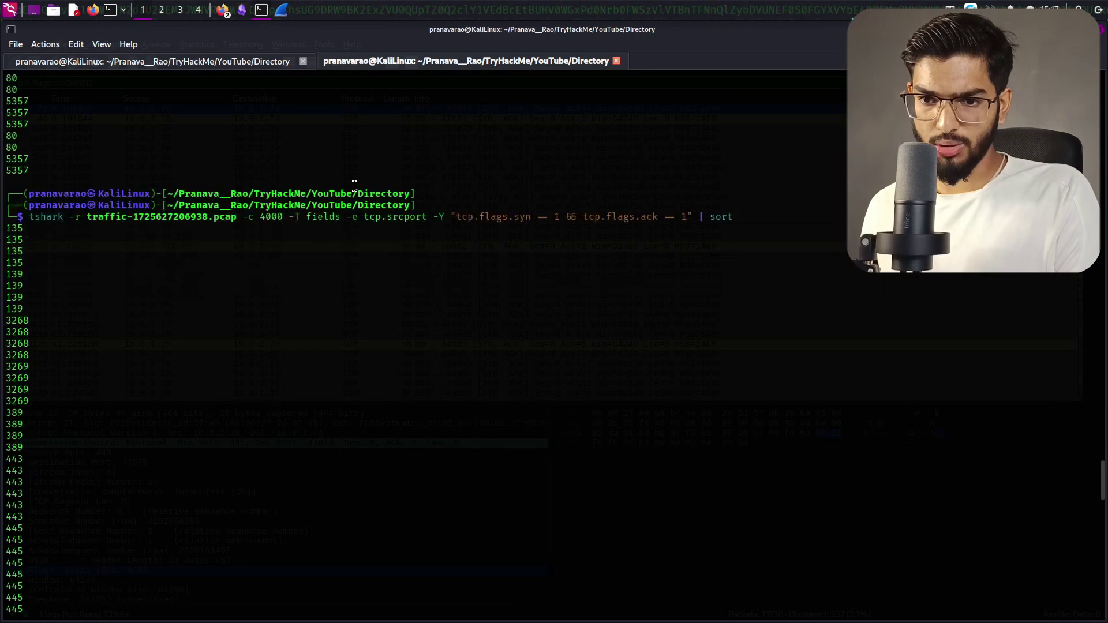
# Step: Add the -n option to sort, rerun the command and look through the numerically ordered ports
pyautogui.press('Up')
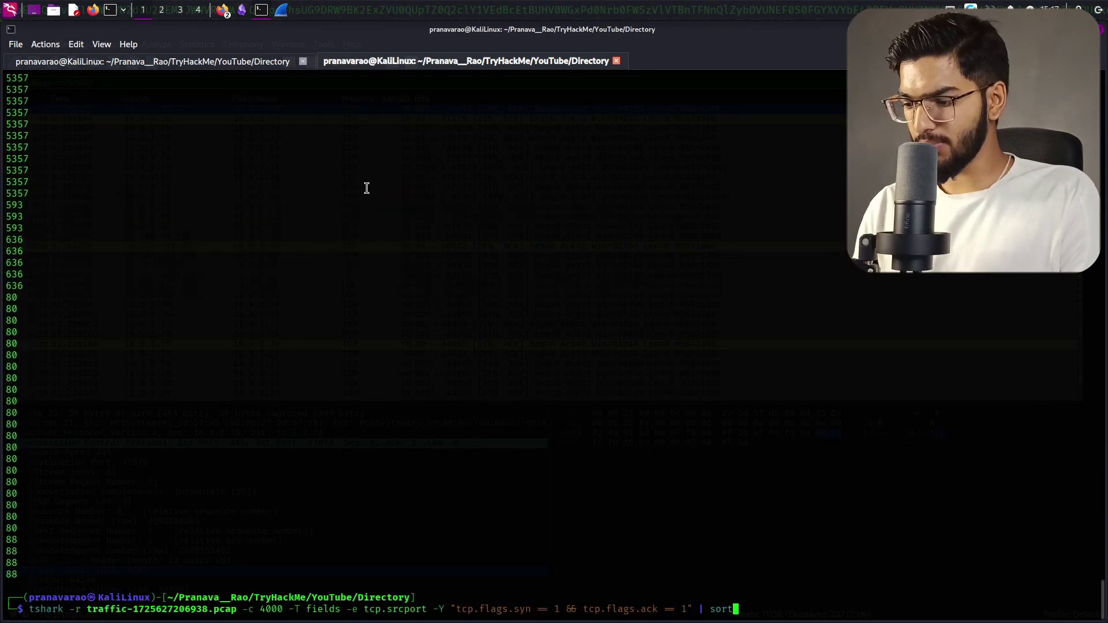
pyautogui.hotkey('ctrl', 'l')
pyautogui.write('-n')
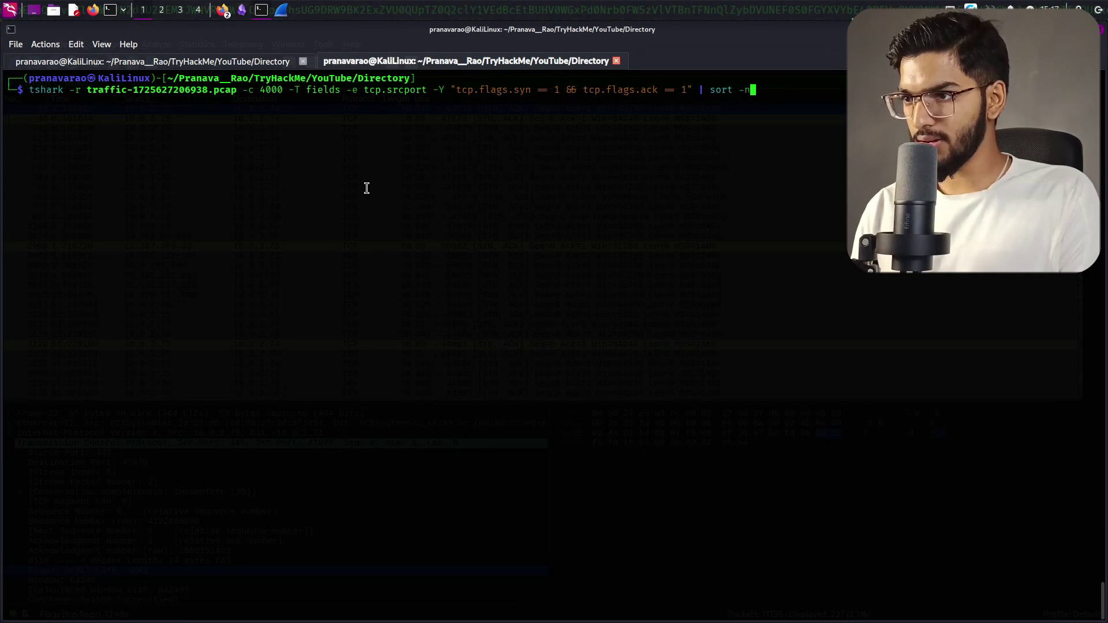
pyautogui.press('Return')
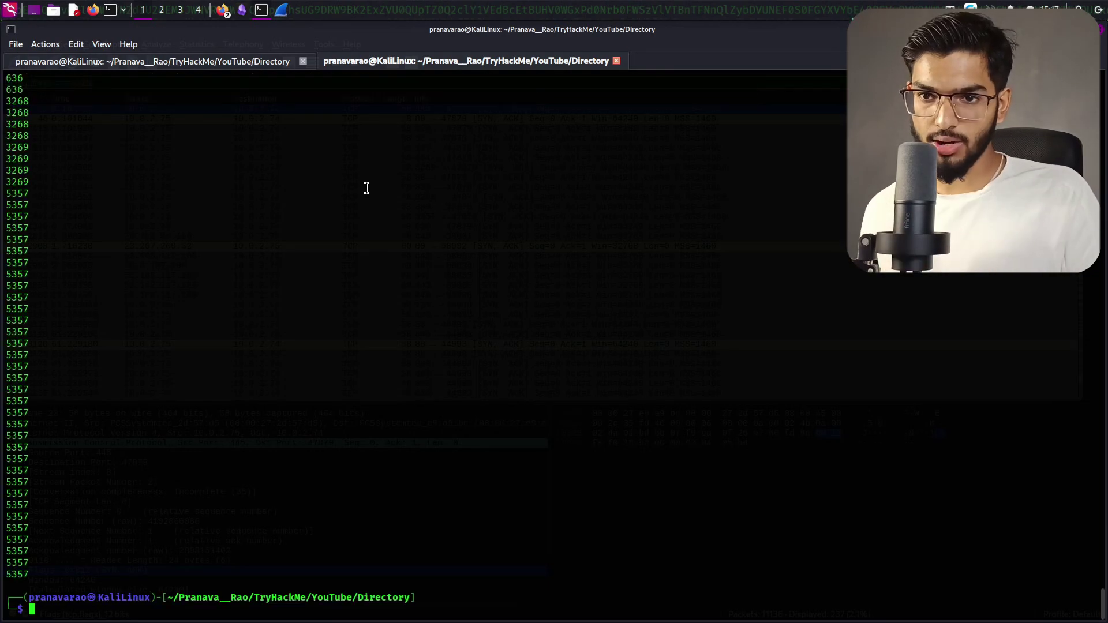
pyautogui.scroll(10, 367, 188)
pyautogui.scroll(10, 364, 197)
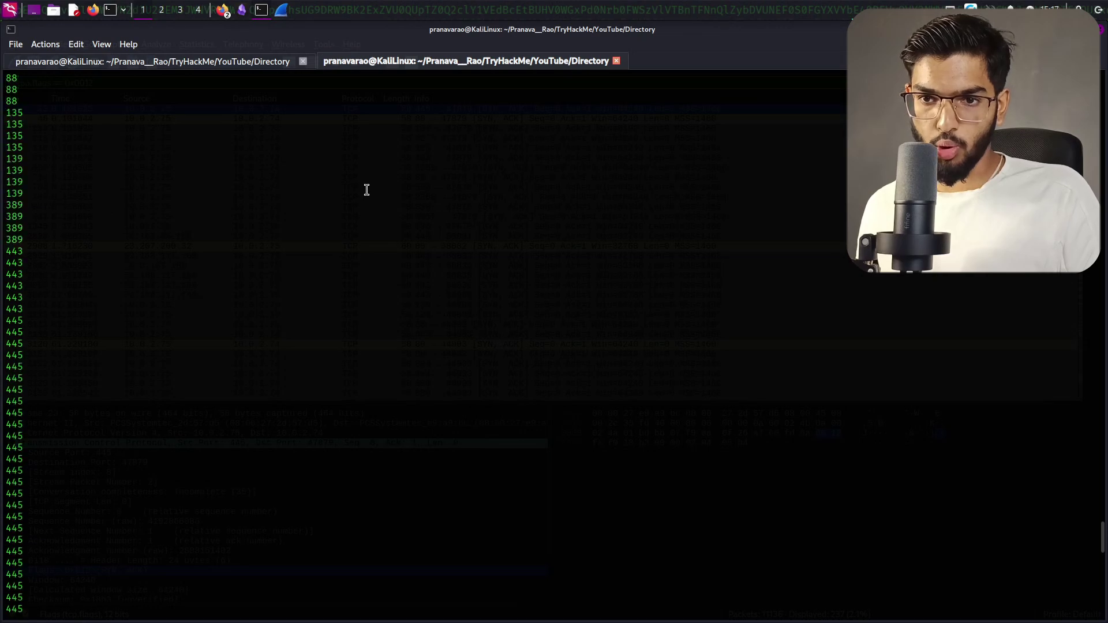
pyautogui.scroll(5, 356, 209)
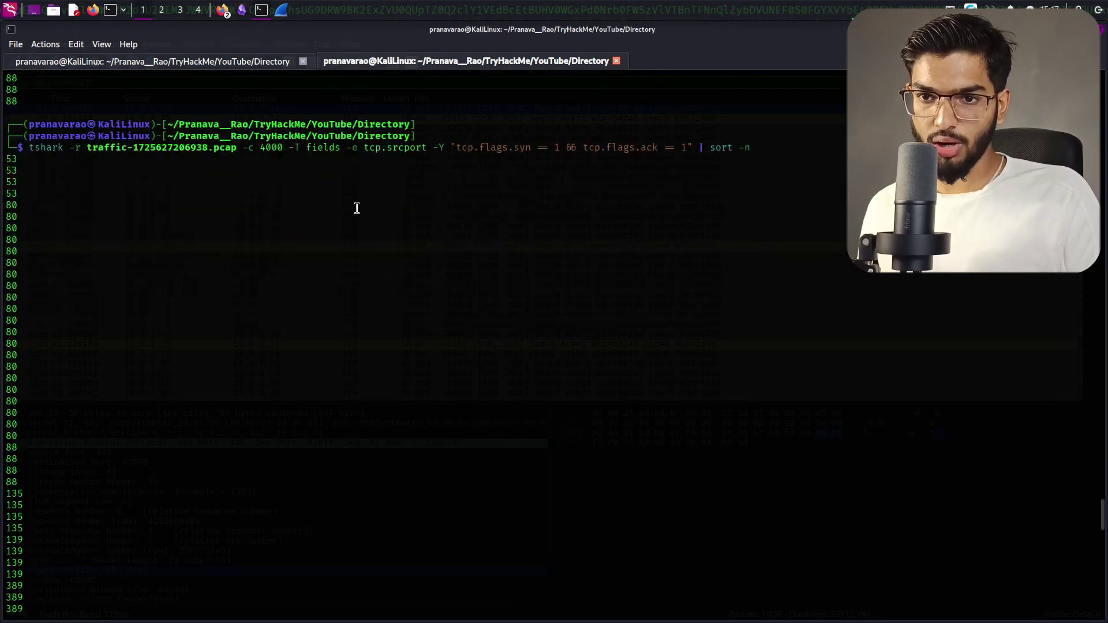
pyautogui.scroll(-15, 118, 167)
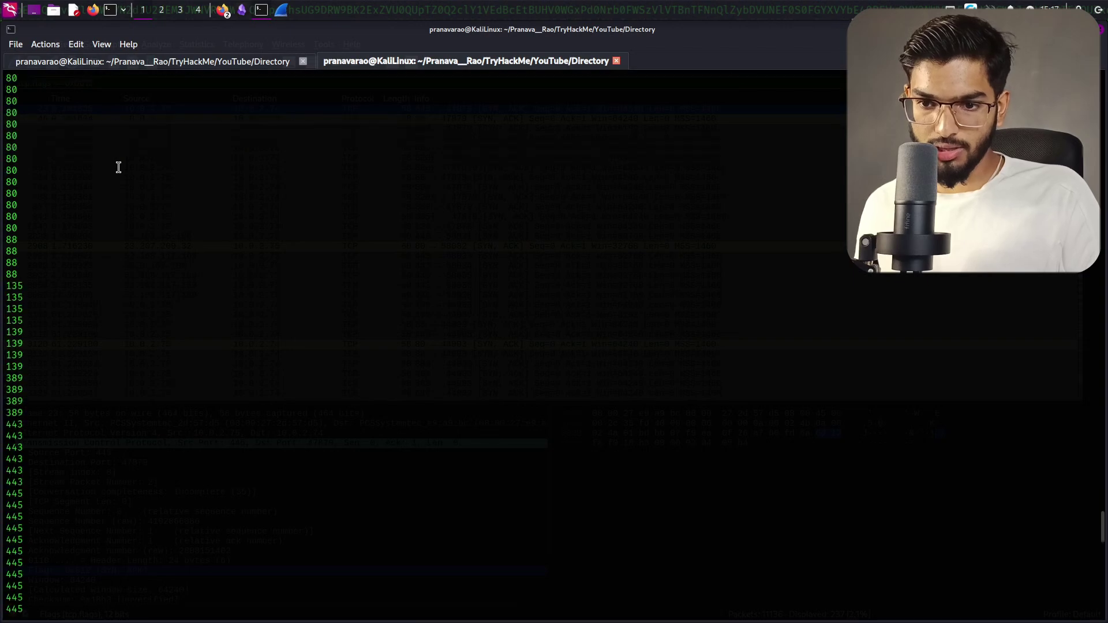
pyautogui.scroll(-5, 116, 161)
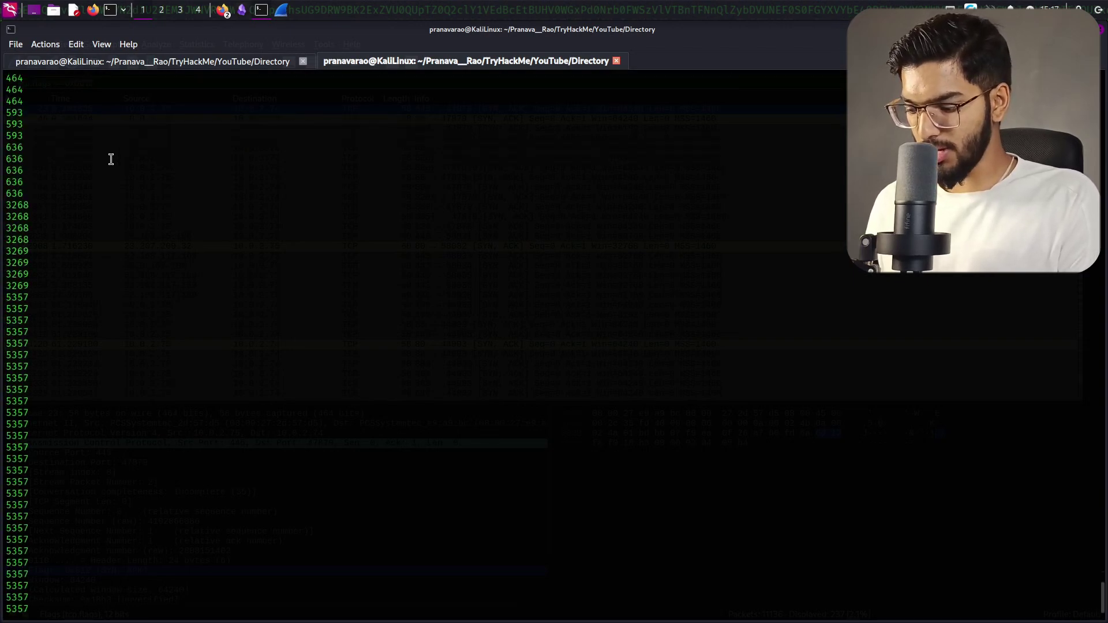
# Step: Pipe the sorted ports to uniq and run the command to remove duplicates
pyautogui.press('Up')
pyautogui.write('|')
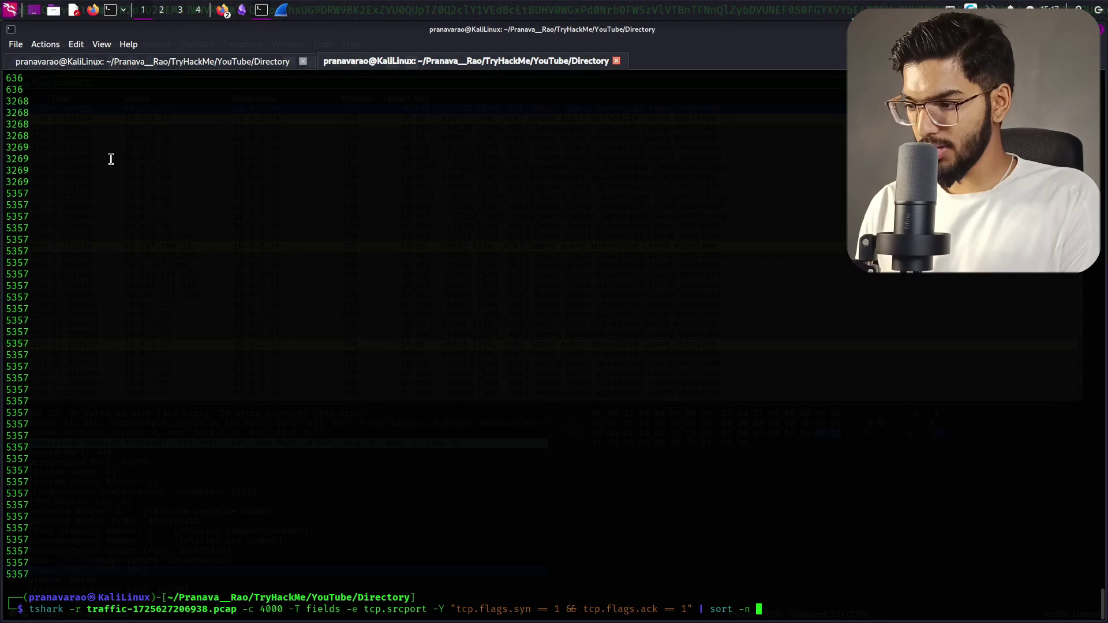
pyautogui.hotkey('ctrl', 'l')
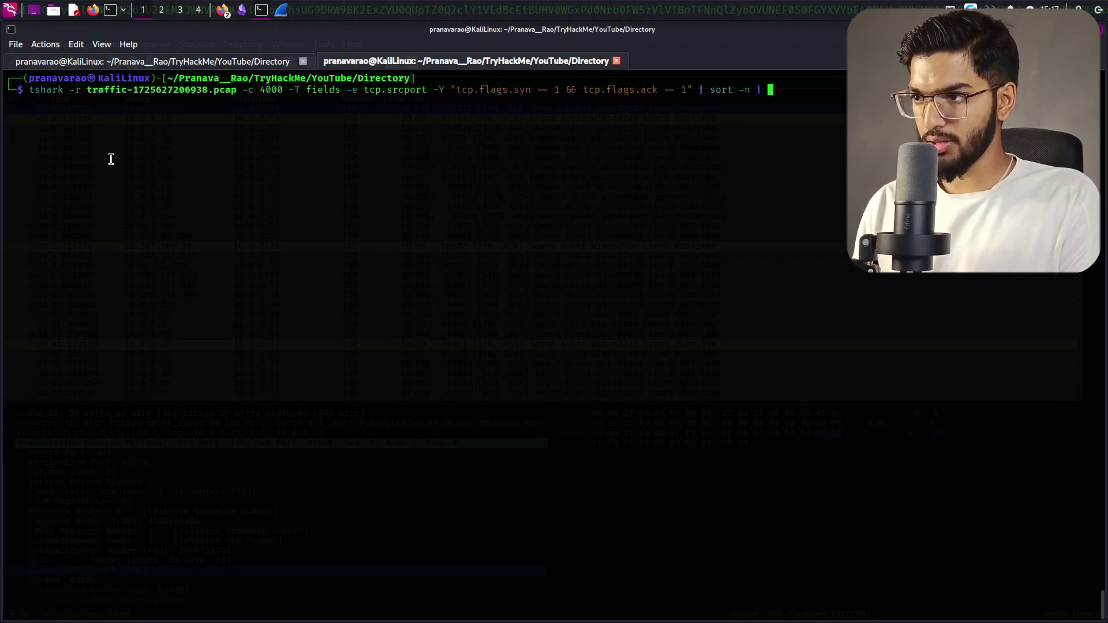
pyautogui.write('uniq')
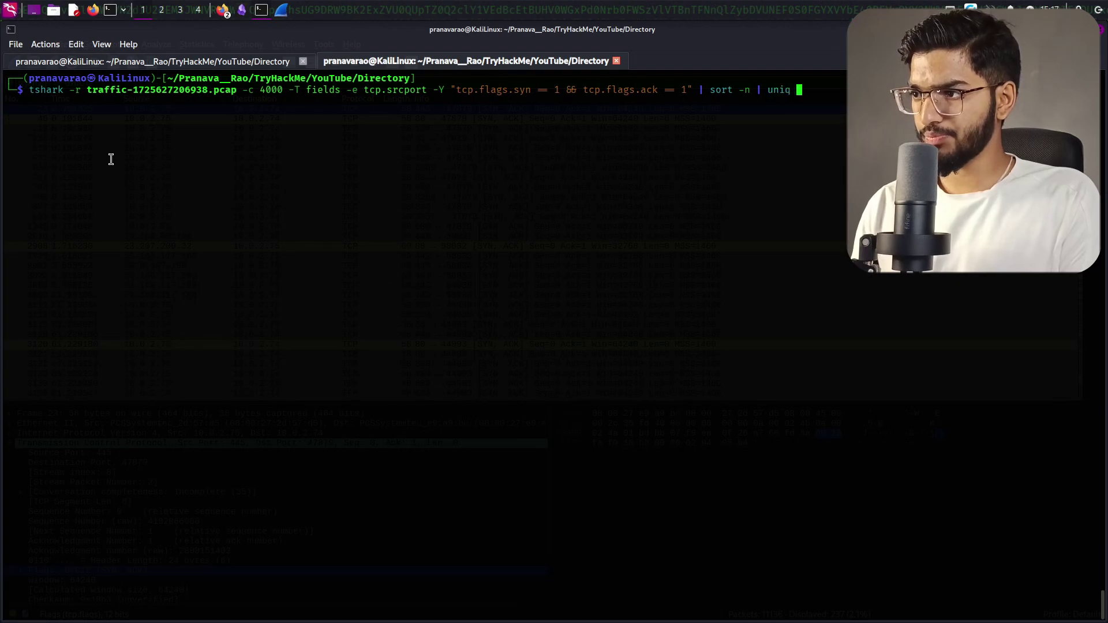
pyautogui.press('Return')
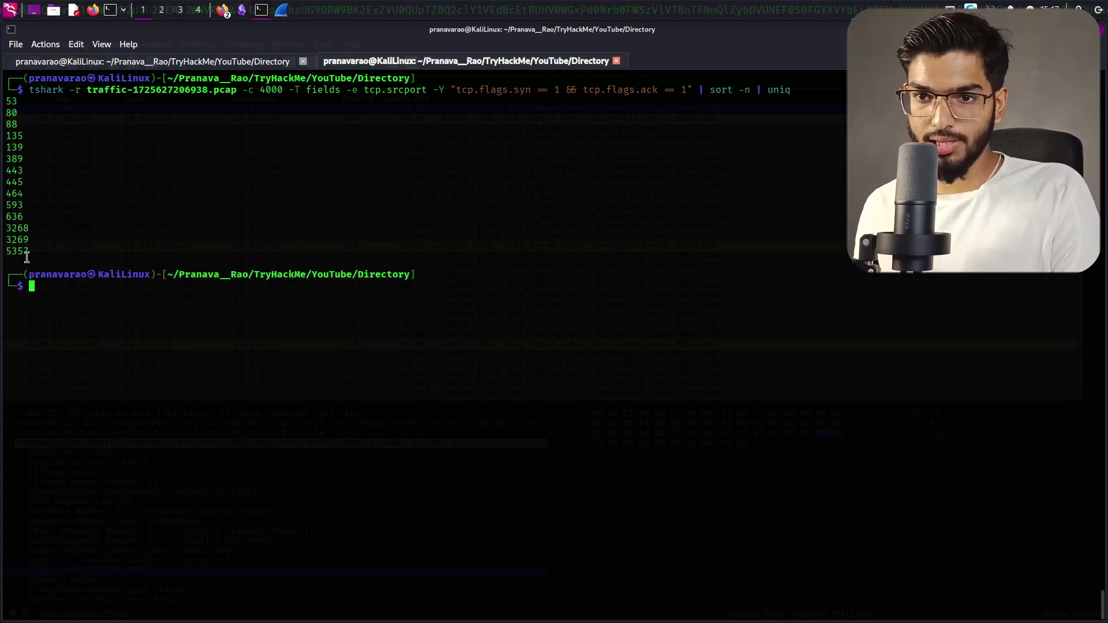
# Step: Examine the unique port list, check it against the first question on the TryHackMe page in the browser and return to the terminal
pyautogui.moveTo(27, 252); pyautogui.dragTo(3, 102)
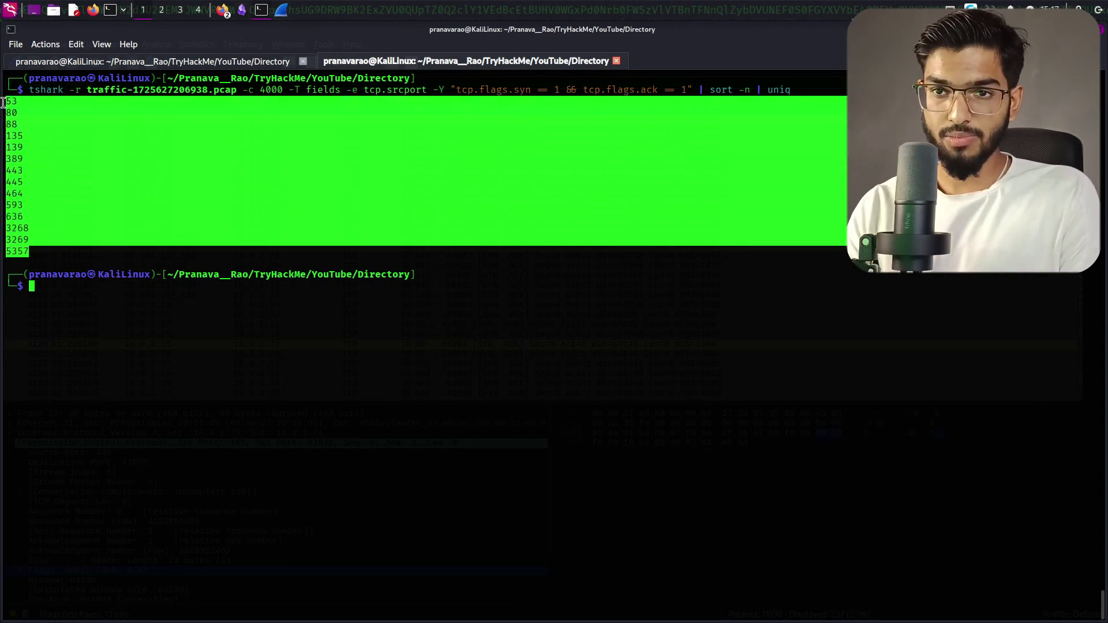
pyautogui.click(4, 103)
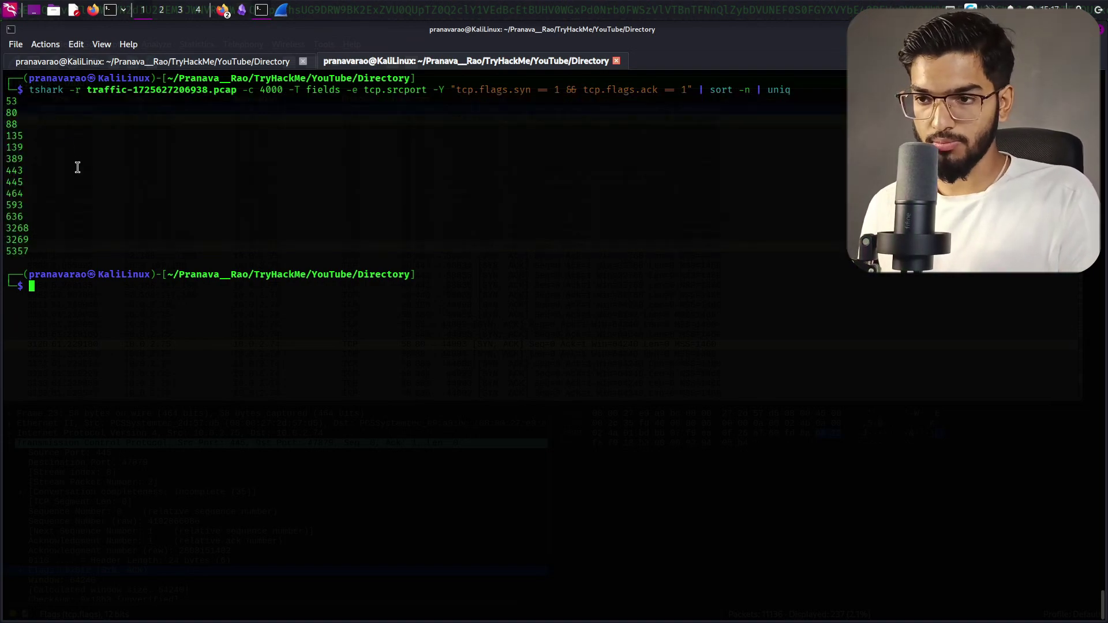
pyautogui.hotkey('alt', 'Tab')
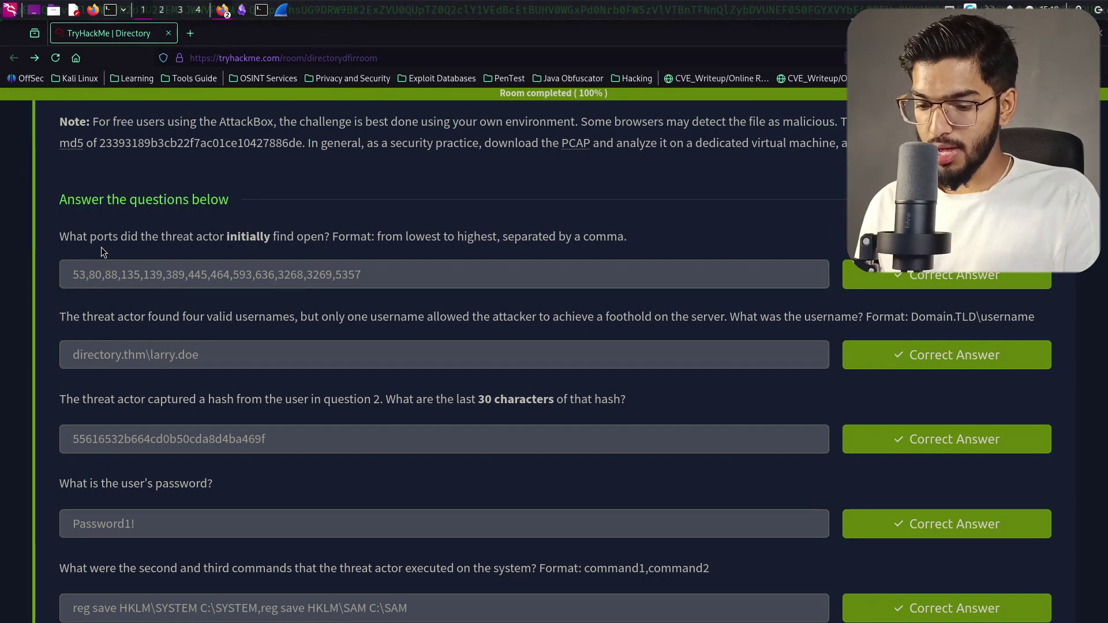
pyautogui.hotkey('alt', 'Tab')
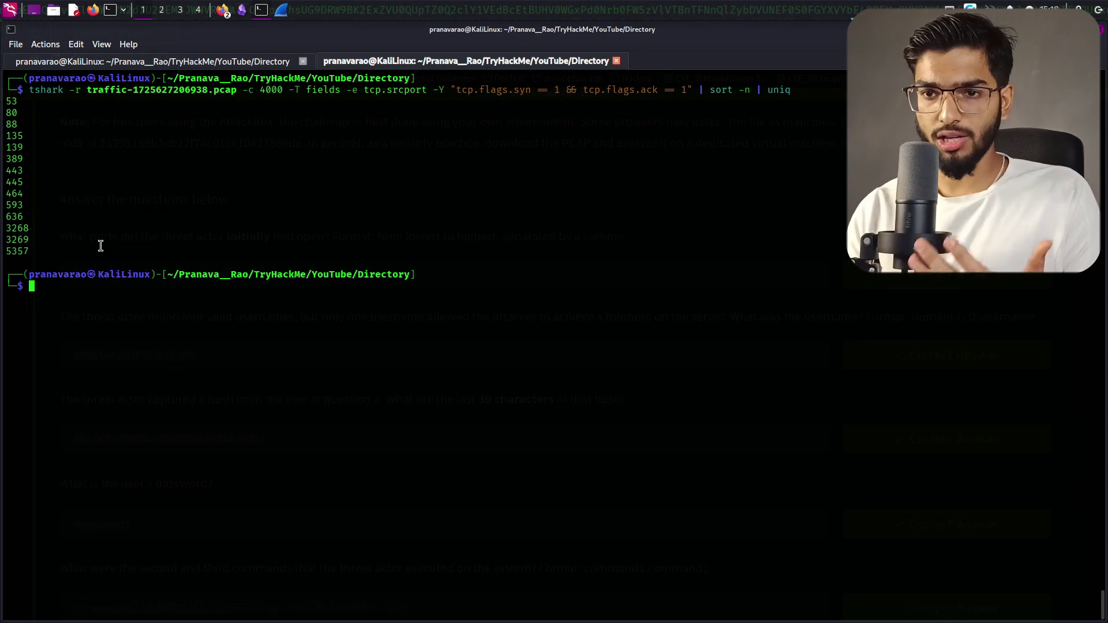
# Step: Switch to Wireshark and compare the filtered SYN, ACK packets with the unique port list in the terminal
pyautogui.hotkey('alt', 'Tab')
pyautogui.hotkey('alt', 'Tab')
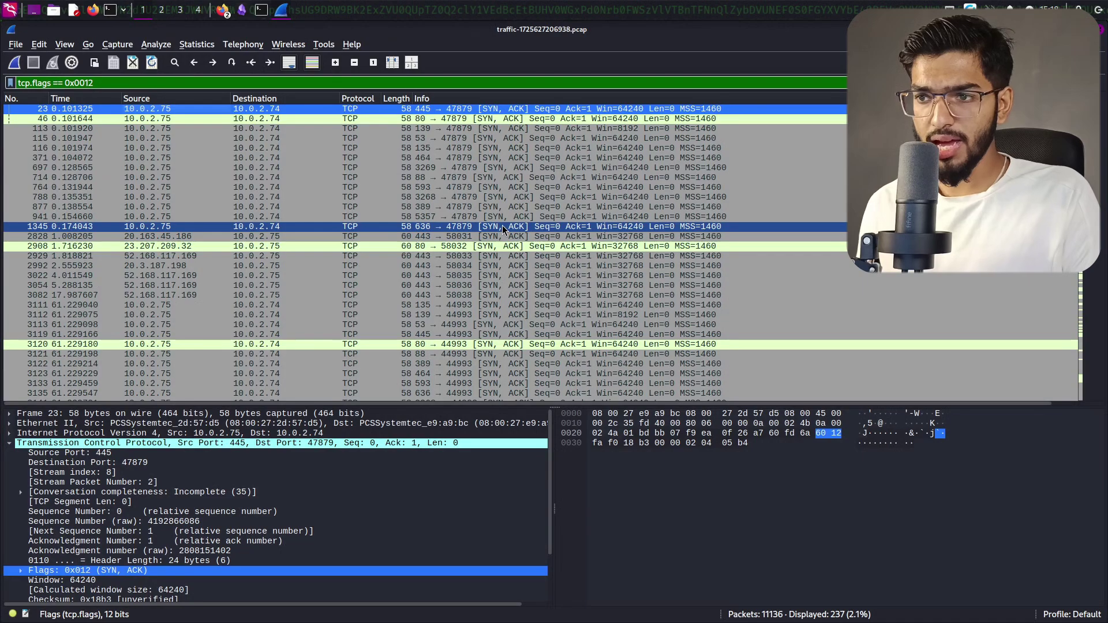
pyautogui.hotkey('alt', 'Tab')
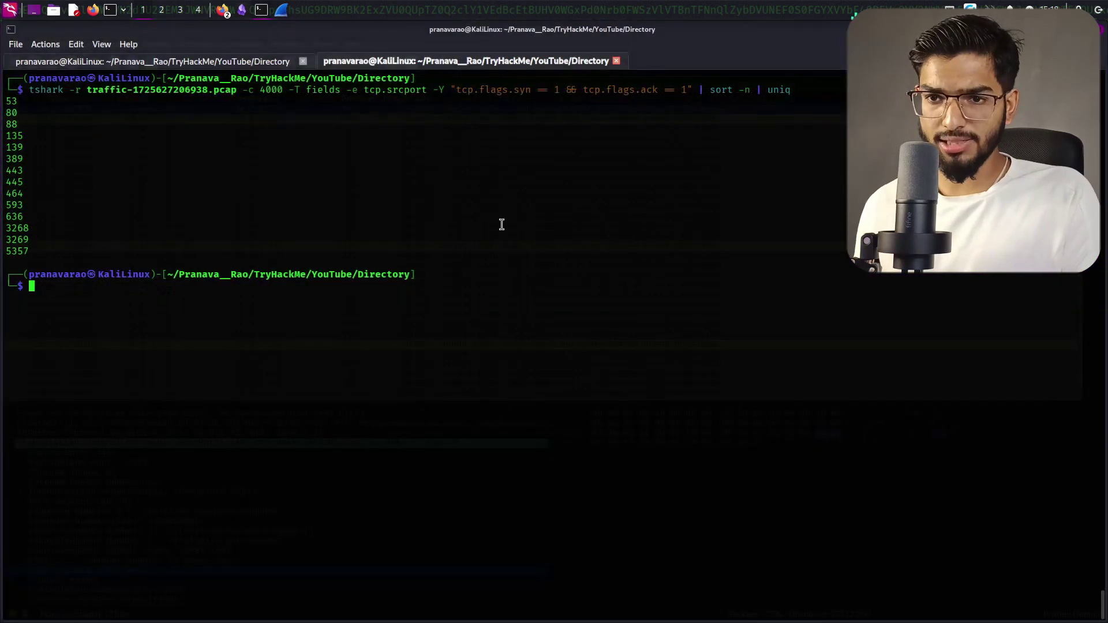
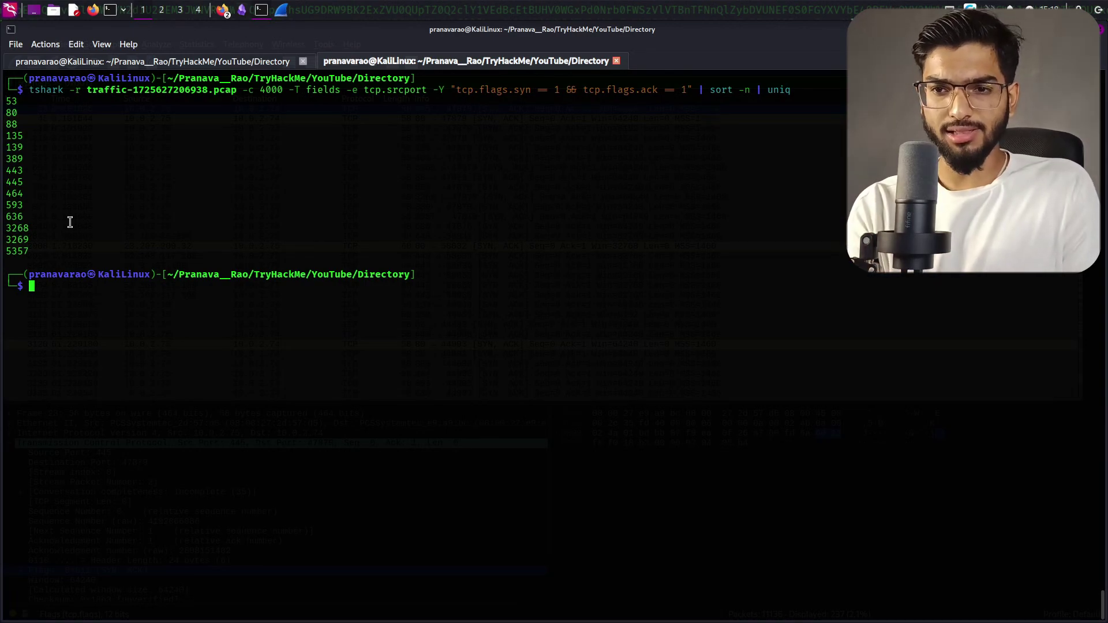
pyautogui.hotkey('alt', 'Tab')
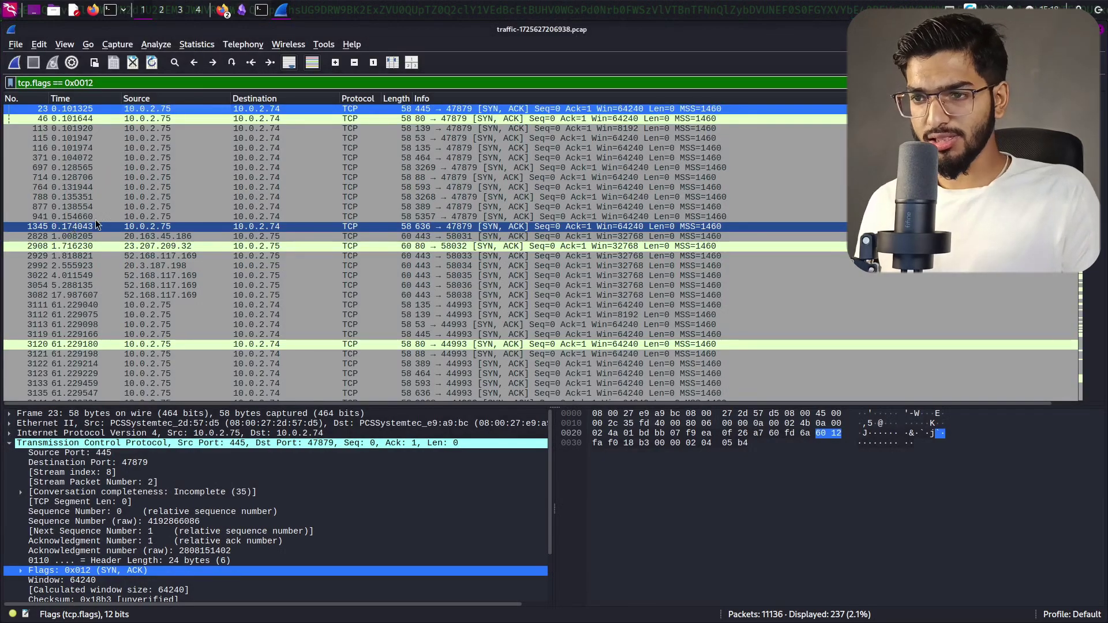
pyautogui.scroll(-15, 242, 218)
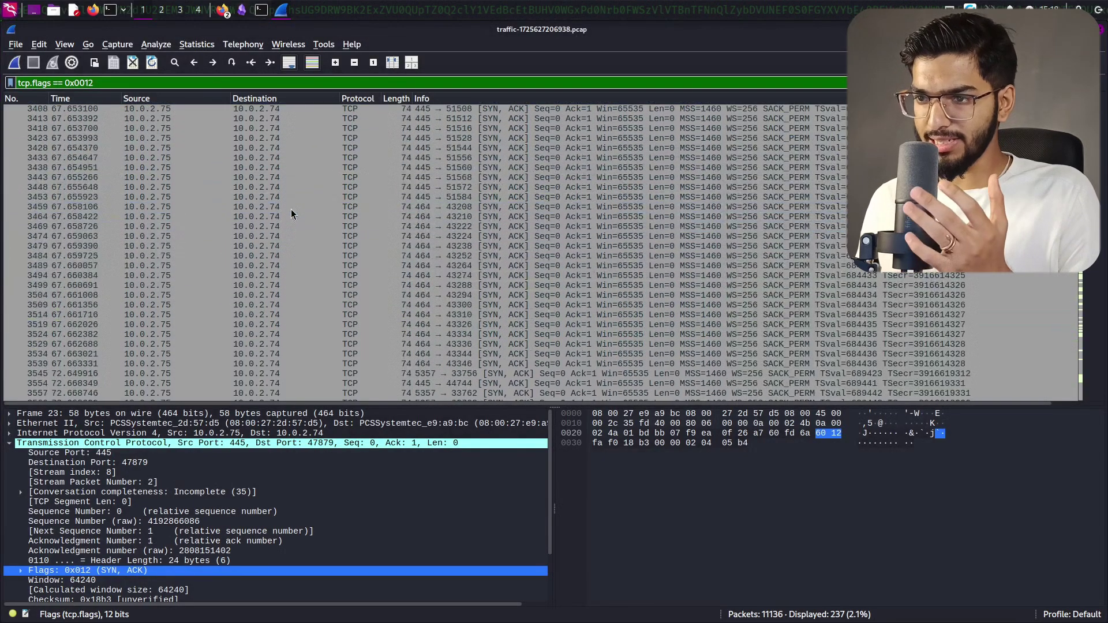
pyautogui.scroll(-6, 290, 208)
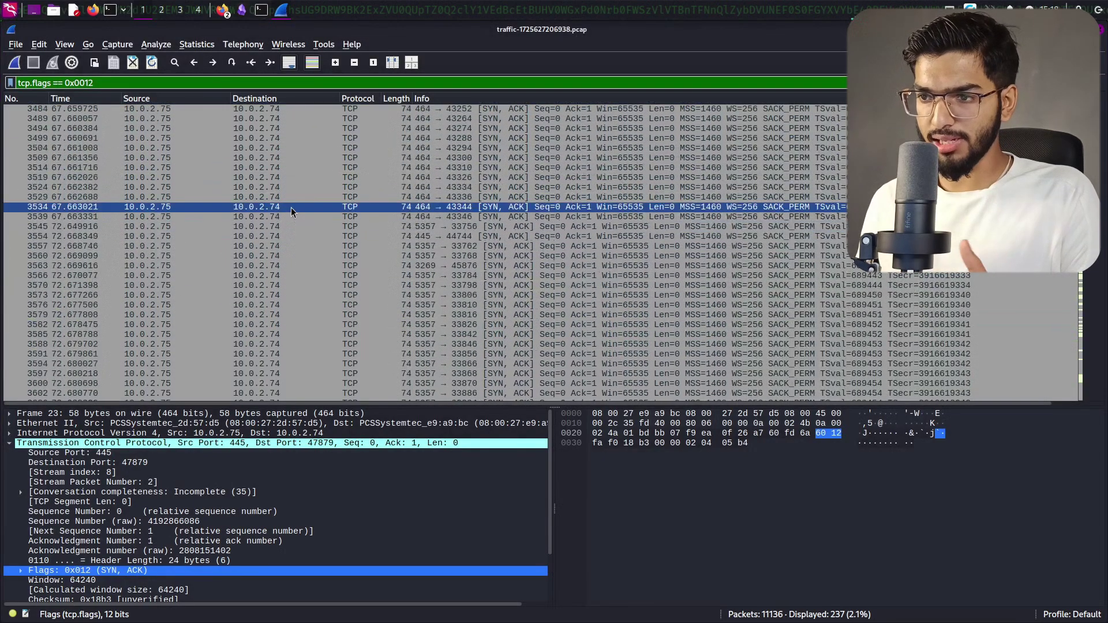
# Step: Clear the tcp.flags == 0x0012 display filter to show every packet in the capture
pyautogui.tripleClick(136, 85)
pyautogui.press('BackSpace')
pyautogui.press('Return')
pyautogui.write('\\')
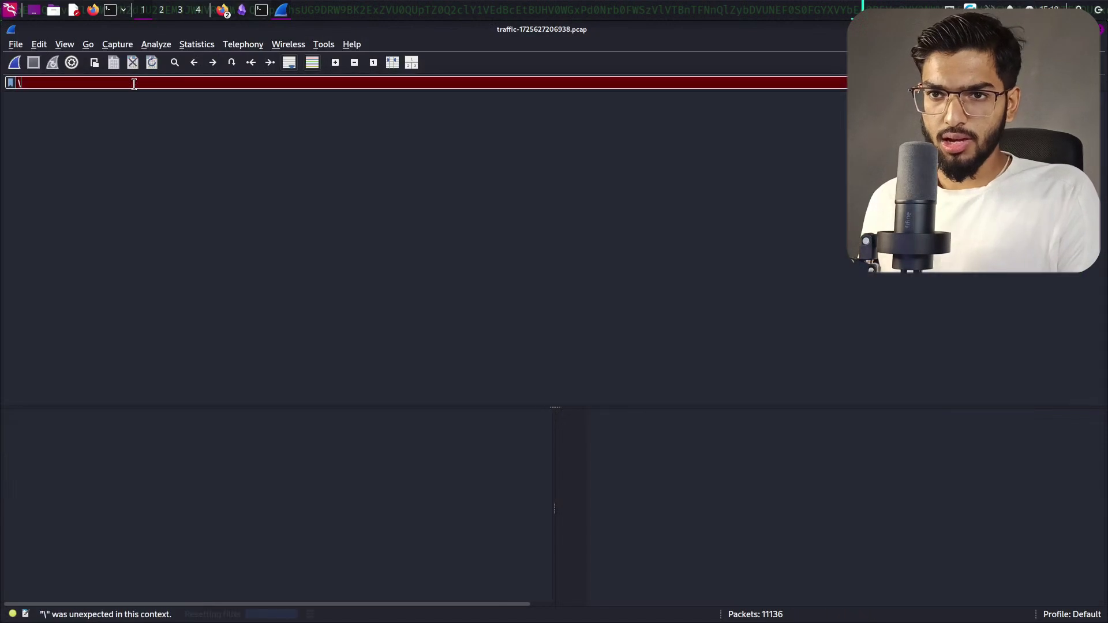
pyautogui.press('BackSpace')
# Step: Look through the unfiltered packet list, examining the SYN and RST, ACK traffic between 10.0.2.74 and 10.0.2.75 on the scanned ports
pyautogui.scroll(-5, 199, 155)
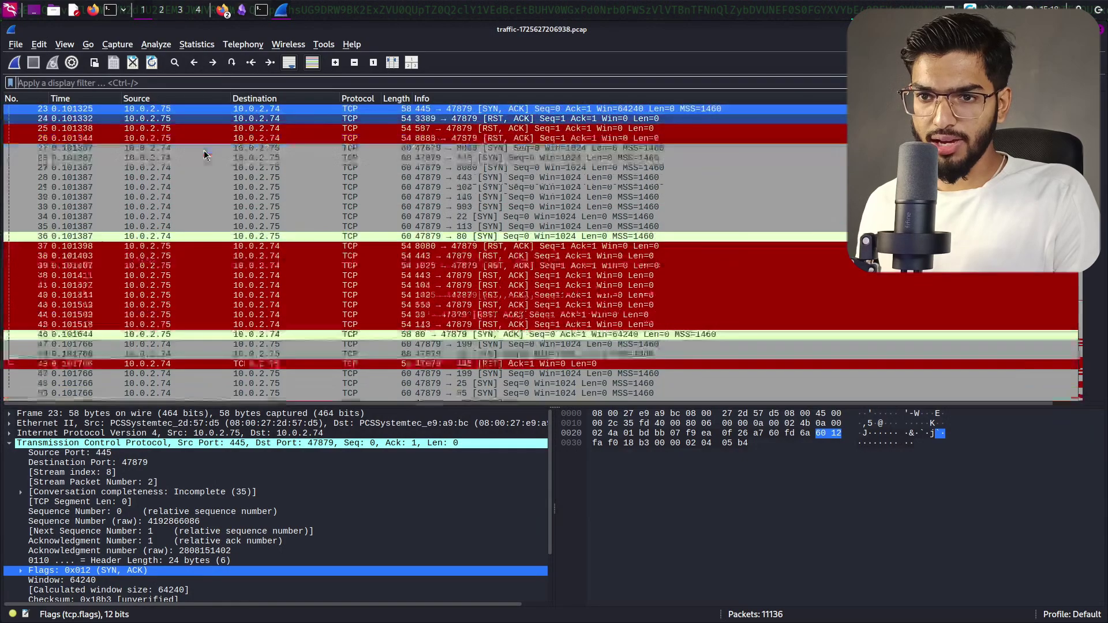
pyautogui.scroll(-20, 206, 150)
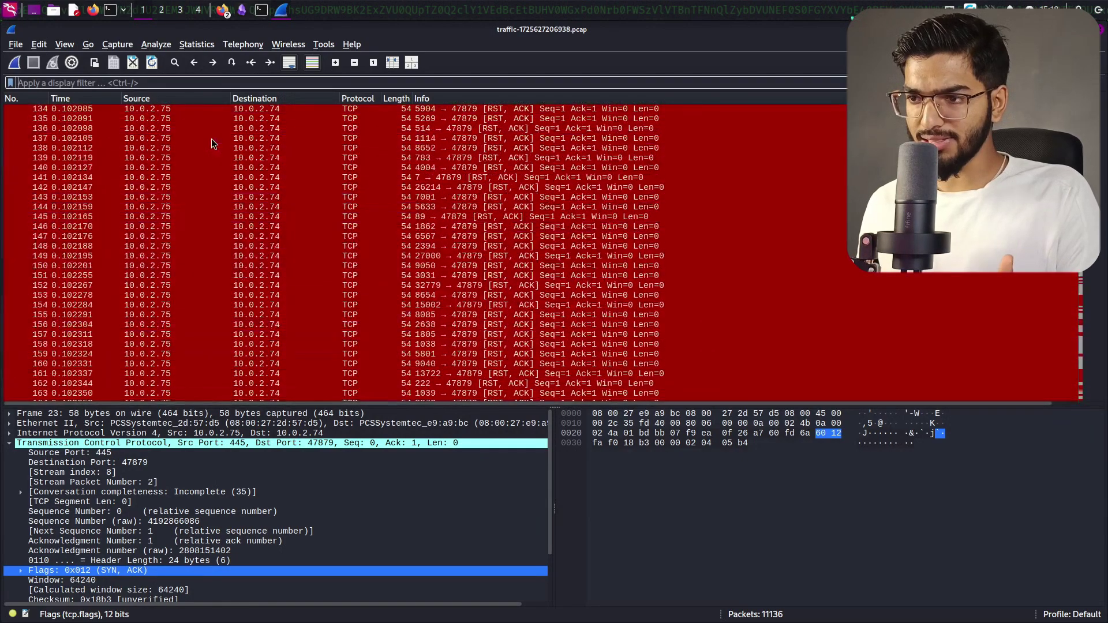
pyautogui.scroll(-18, 211, 138)
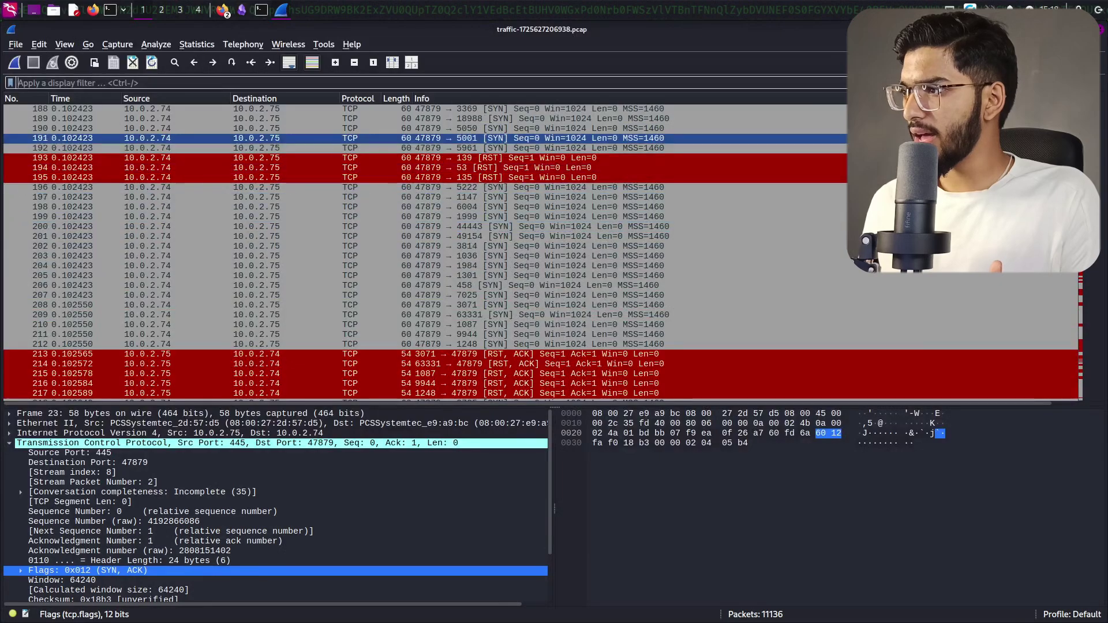
pyautogui.scroll(-4, 404, 251)
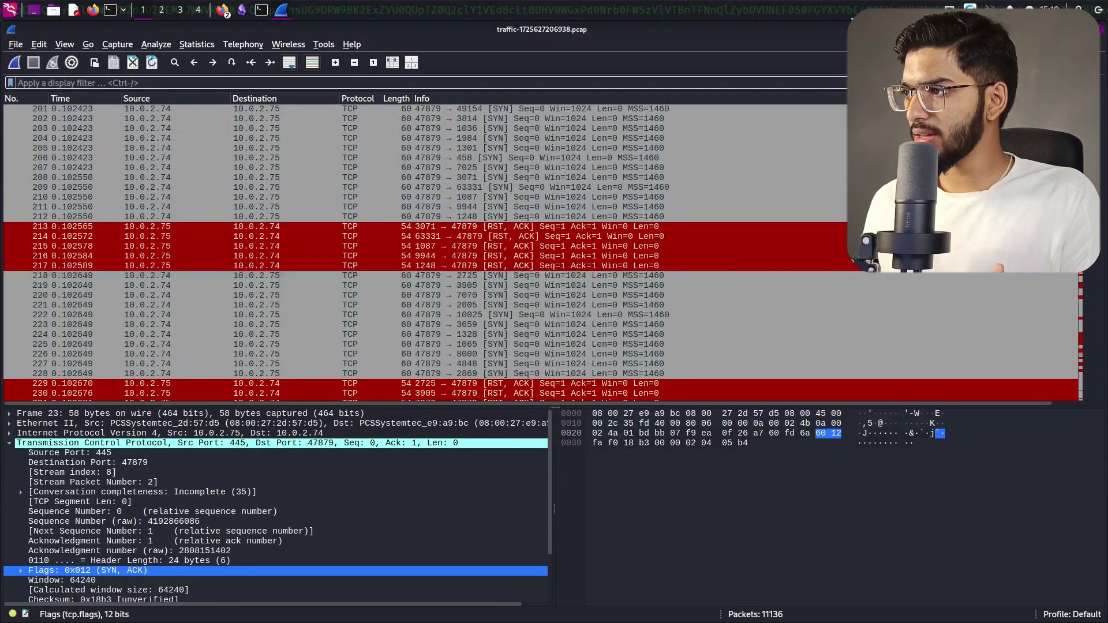
pyautogui.scroll(-10, 404, 251)
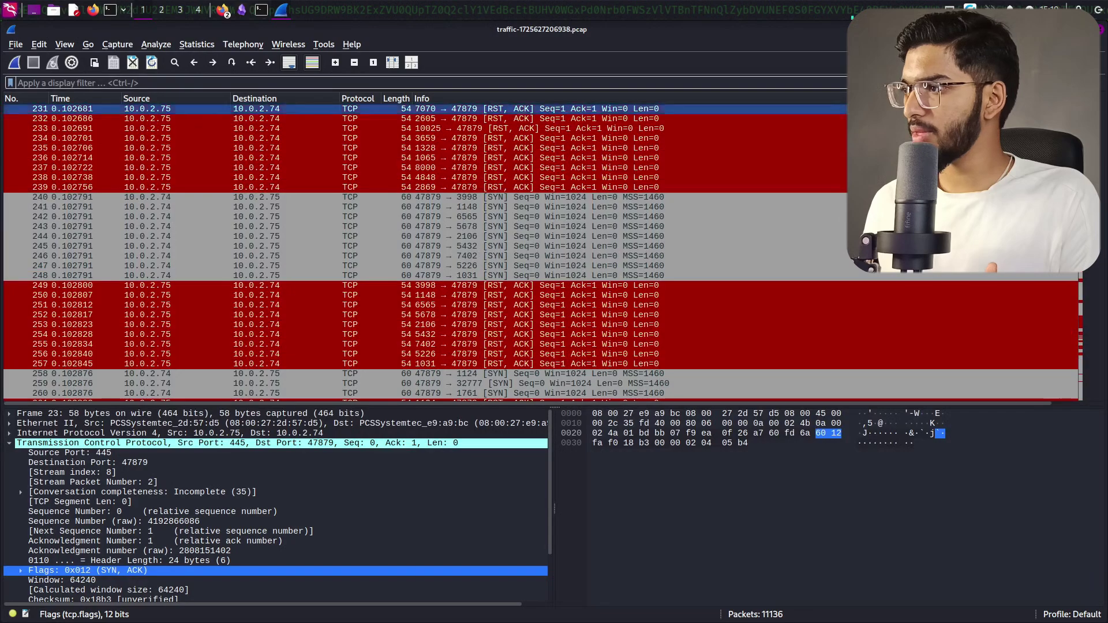
pyautogui.scroll(-2, 404, 251)
pyautogui.hscroll(1, 404, 251)
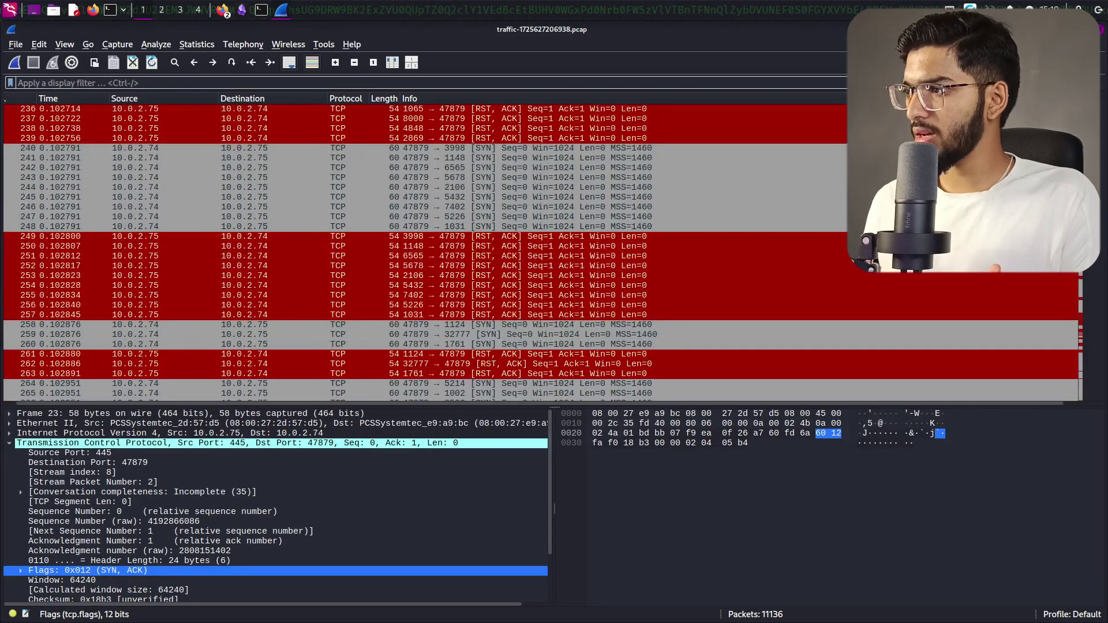
pyautogui.scroll(-18, 404, 251)
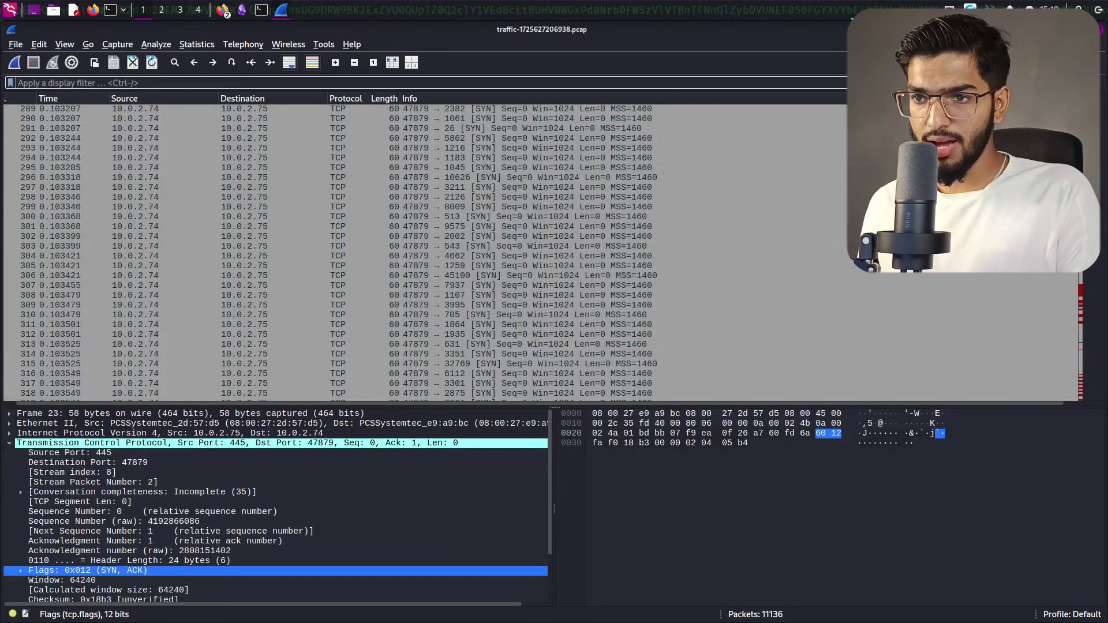
pyautogui.scroll(-14, 404, 251)
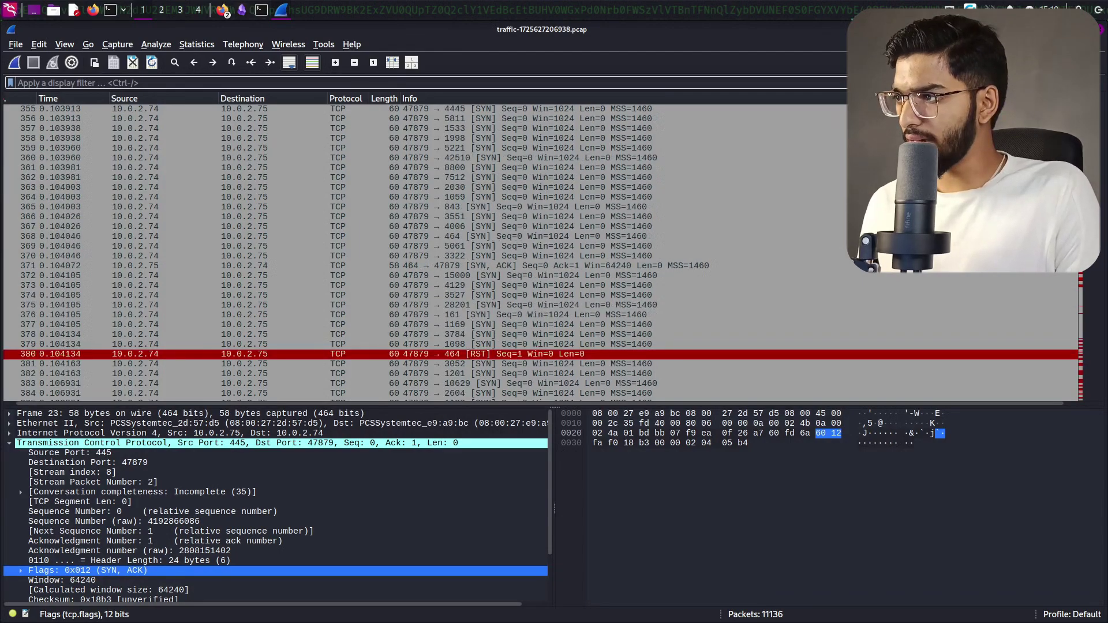
pyautogui.scroll(-20, 404, 251)
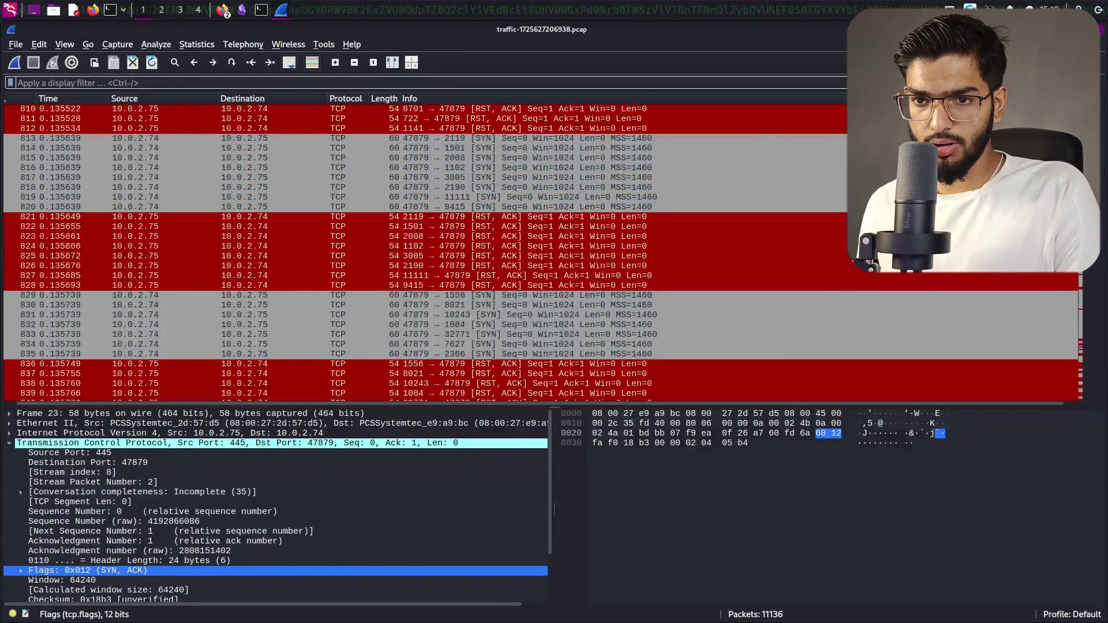
pyautogui.scroll(-20, 404, 251)
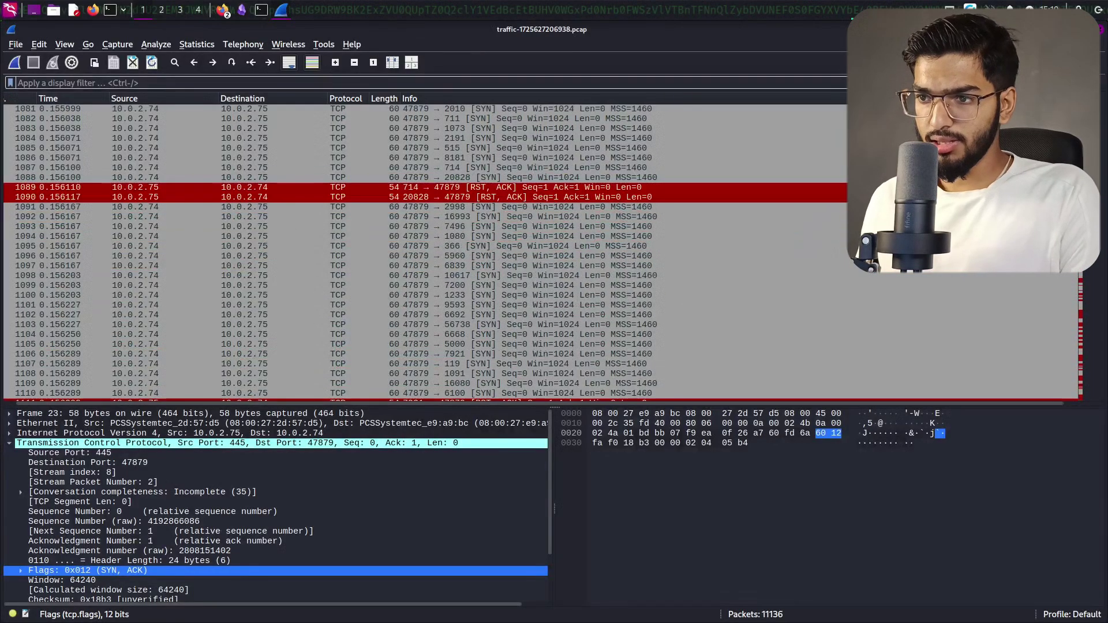
# Step: Examine the SYN and RST/ACK packets exchanged between 10.0.2.74 and 10.0.2.75, from packet 1081 onward
pyautogui.scroll(-20, 404, 251)
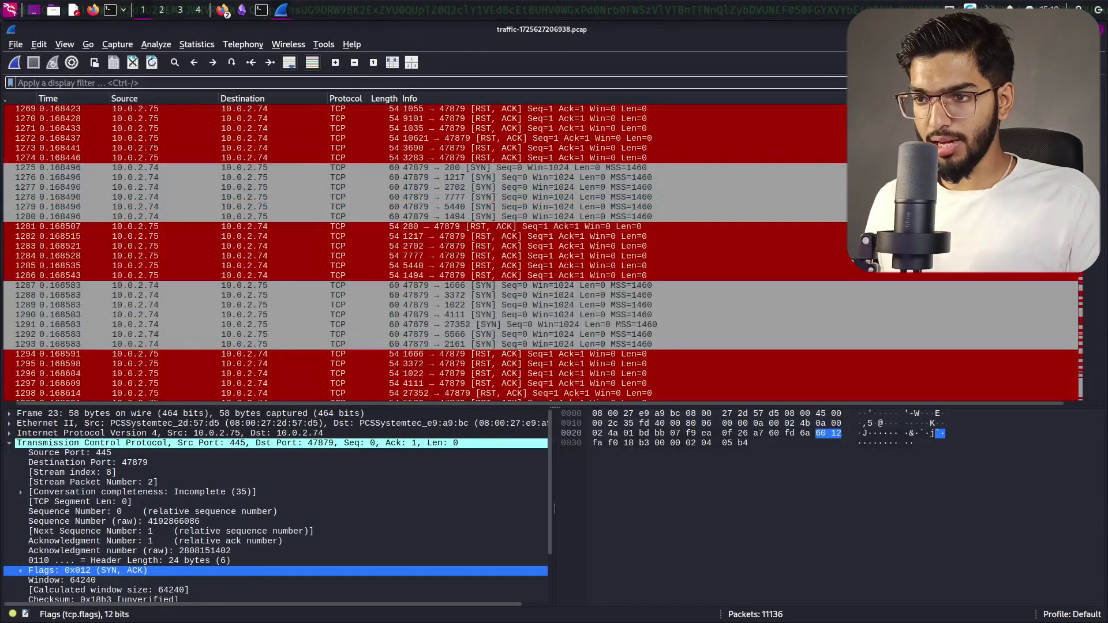
pyautogui.scroll(-20, 404, 251)
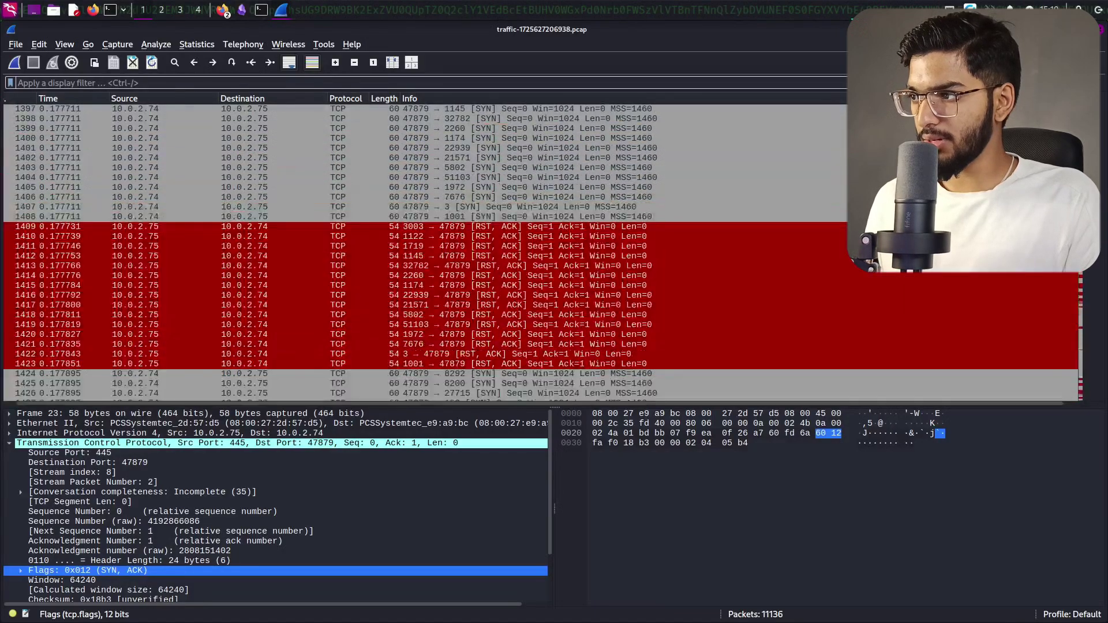
pyautogui.scroll(-20, 404, 251)
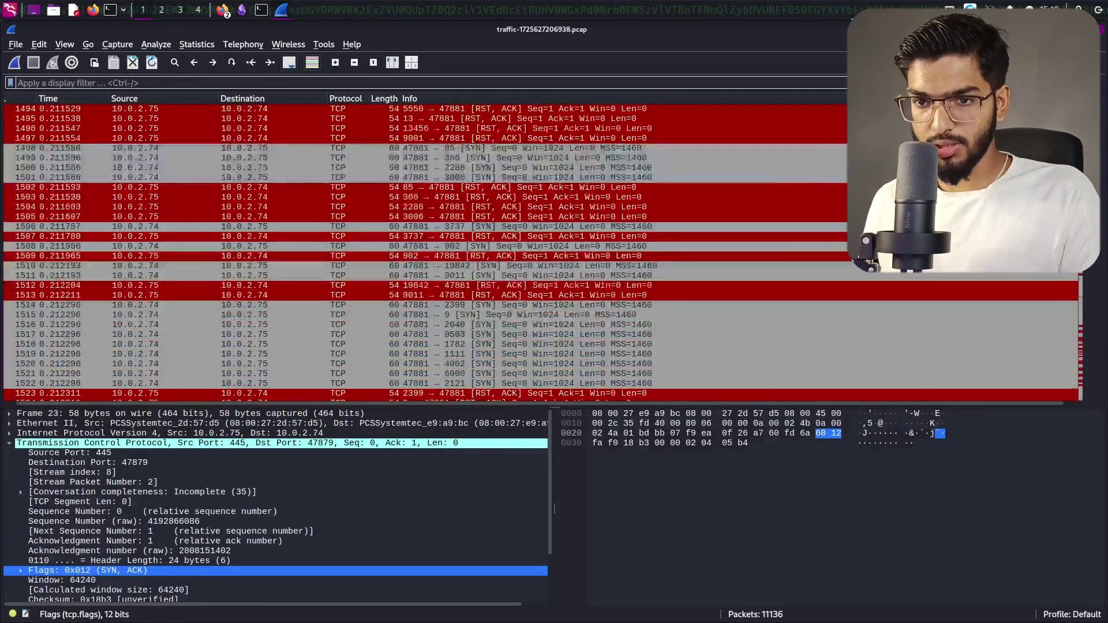
pyautogui.scroll(-20, 404, 251)
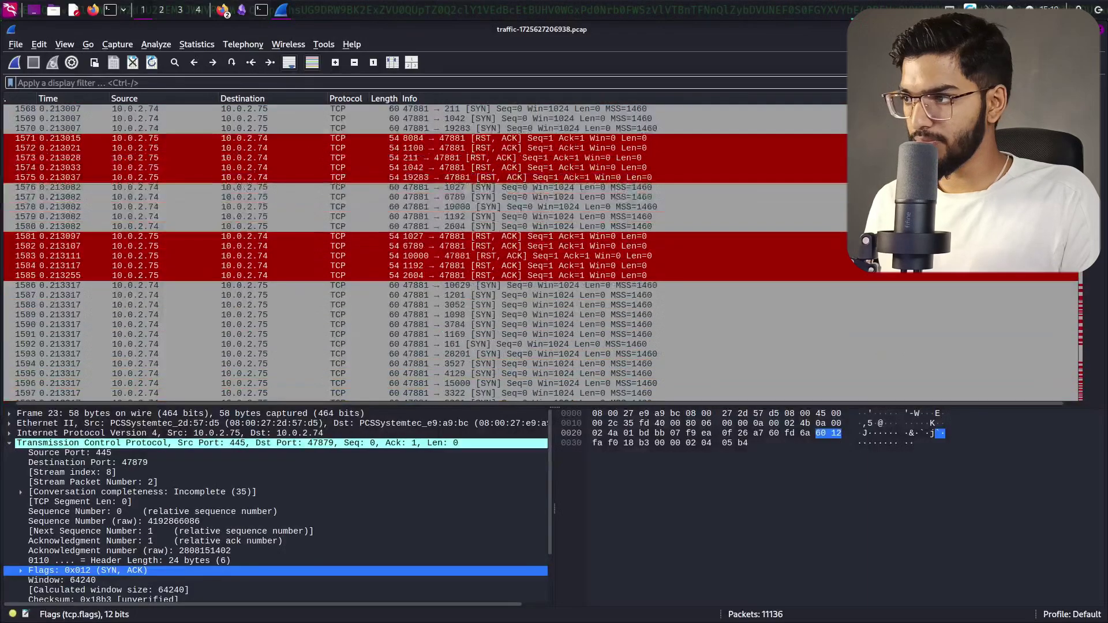
pyautogui.scroll(-19, 405, 251)
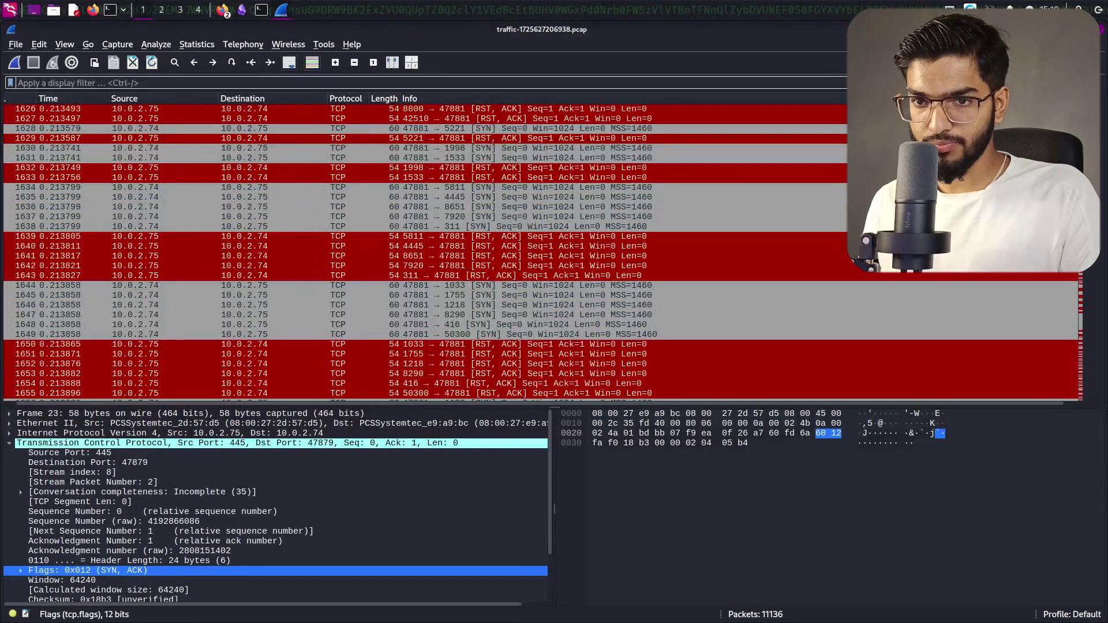
pyautogui.scroll(-20, 404, 251)
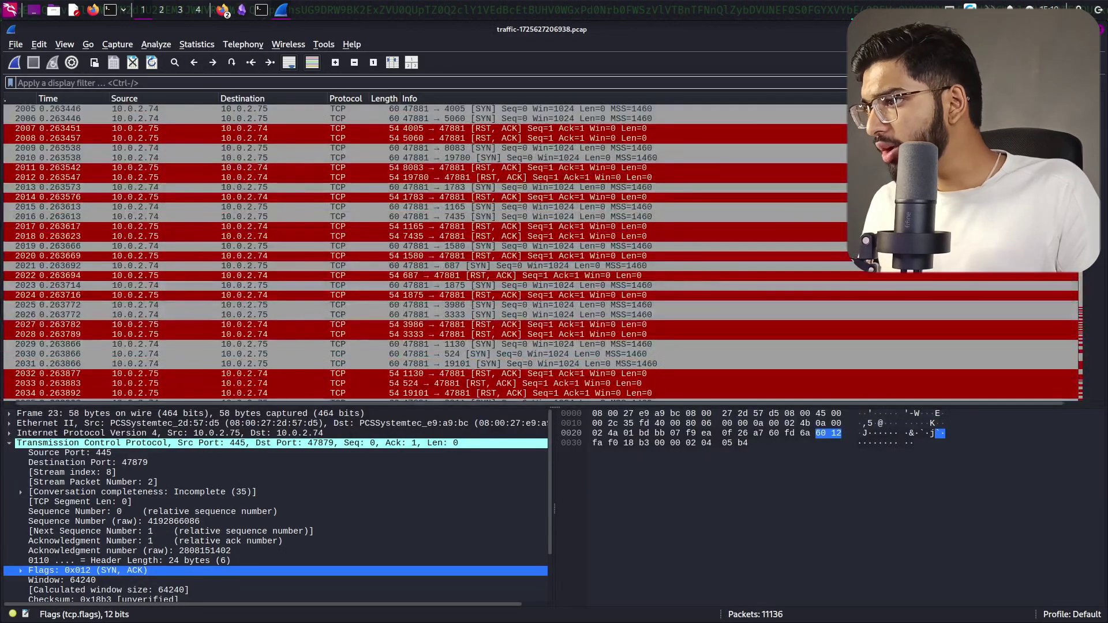
pyautogui.scroll(20, 404, 251)
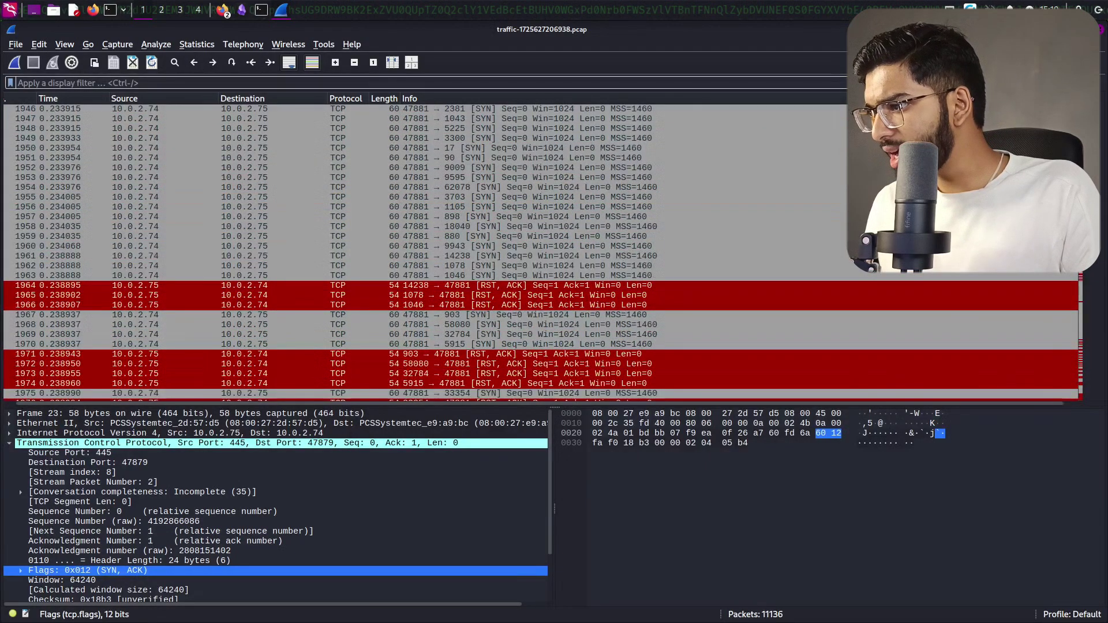
pyautogui.scroll(-20, 405, 251)
pyautogui.scroll(-20, 404, 251)
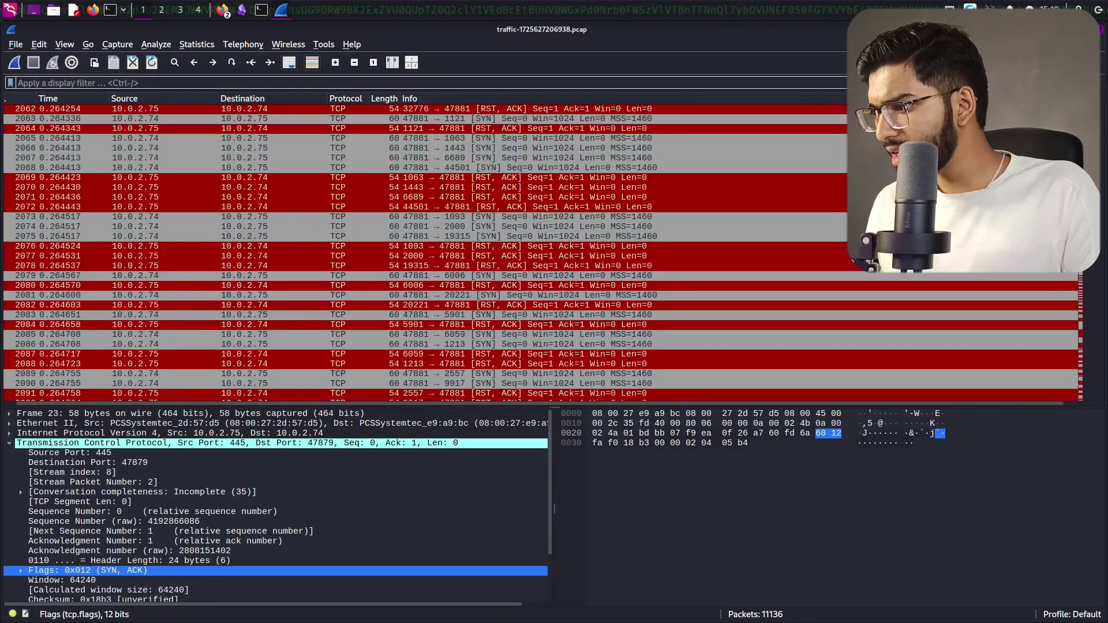
pyautogui.scroll(-20, 404, 251)
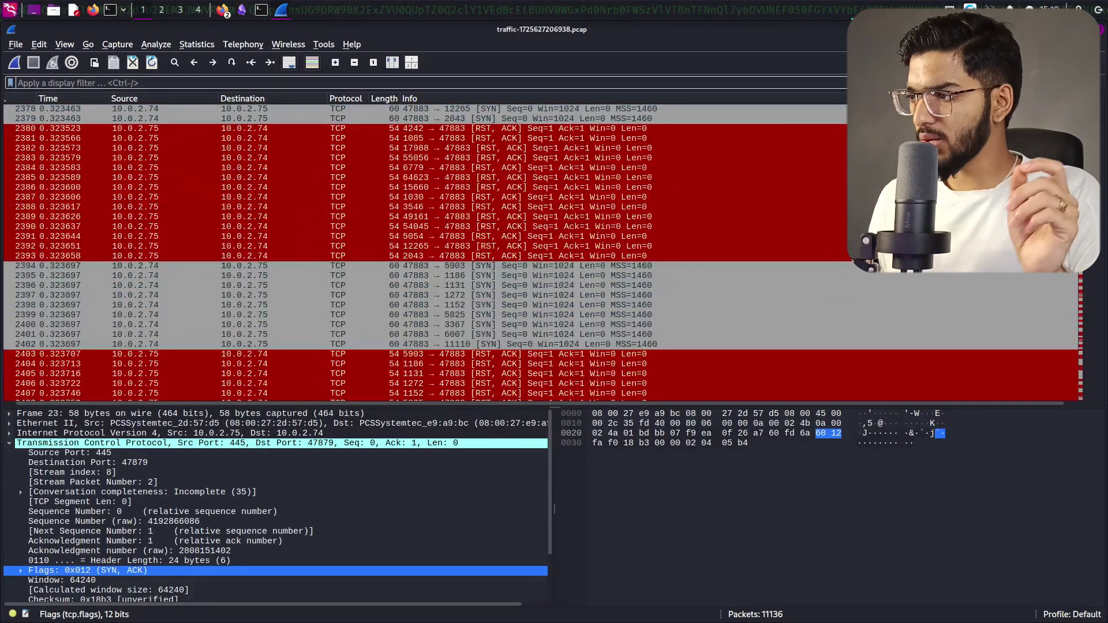
pyautogui.scroll(-20, 404, 251)
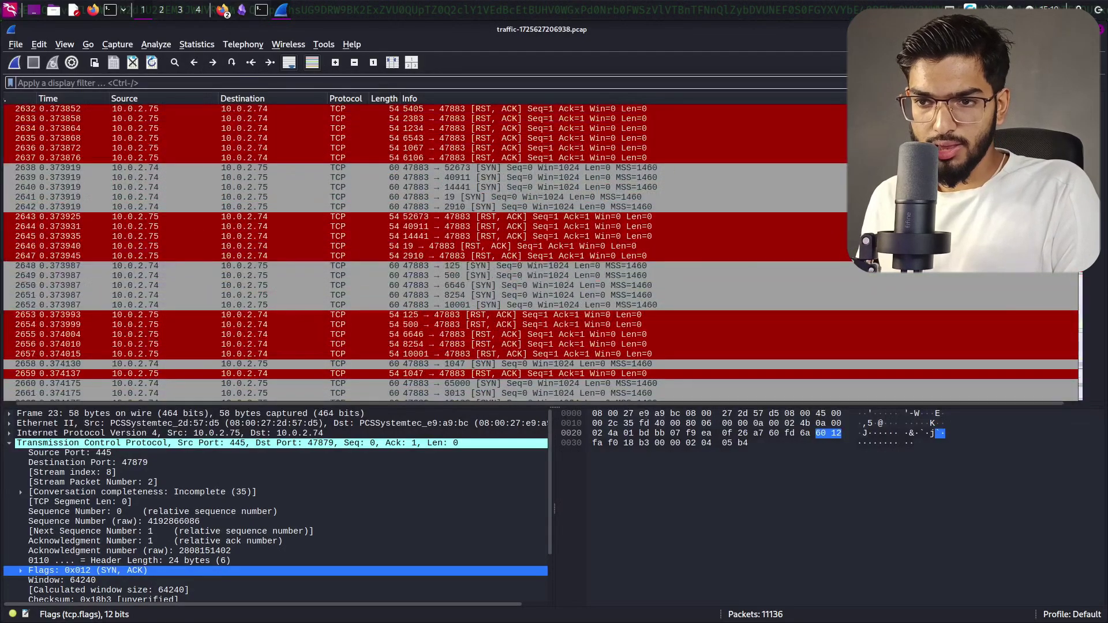
pyautogui.scroll(-18, 405, 251)
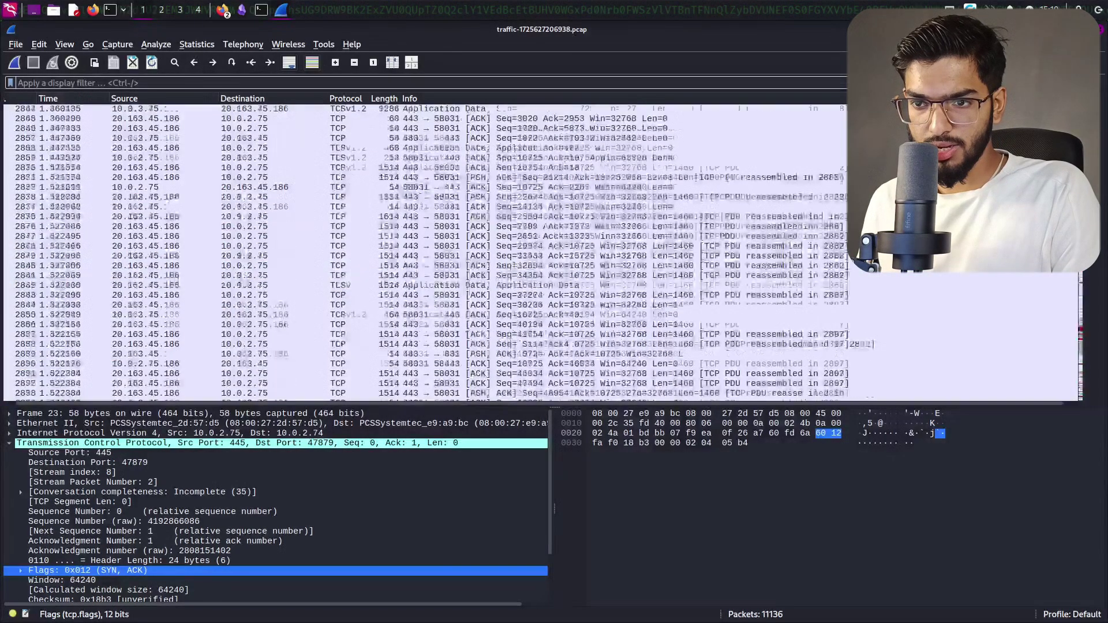
# Step: Examine the packets around 2772 to 2826, where the SYN probes give way to DNS queries
pyautogui.scroll(20, 536, 264)
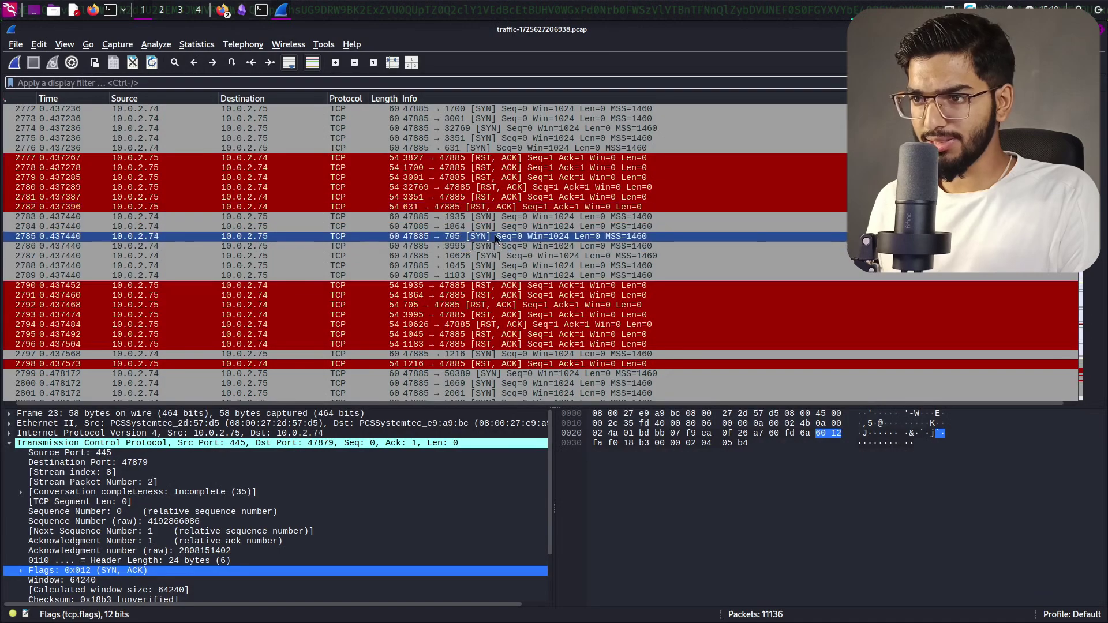
pyautogui.scroll(-9, 535, 252)
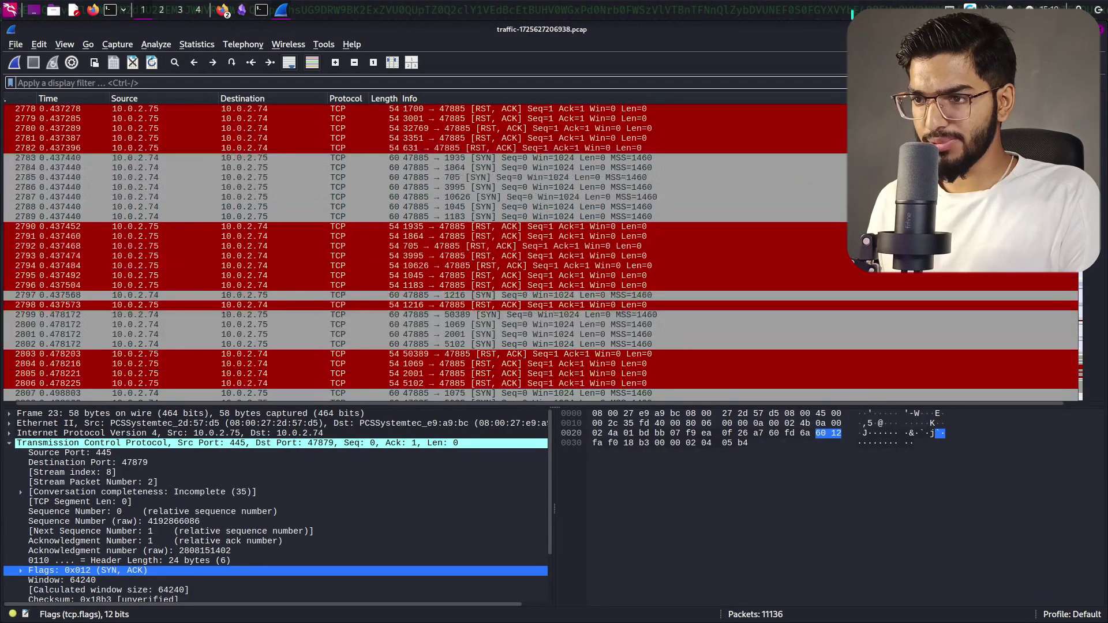
pyautogui.scroll(-3, 535, 252)
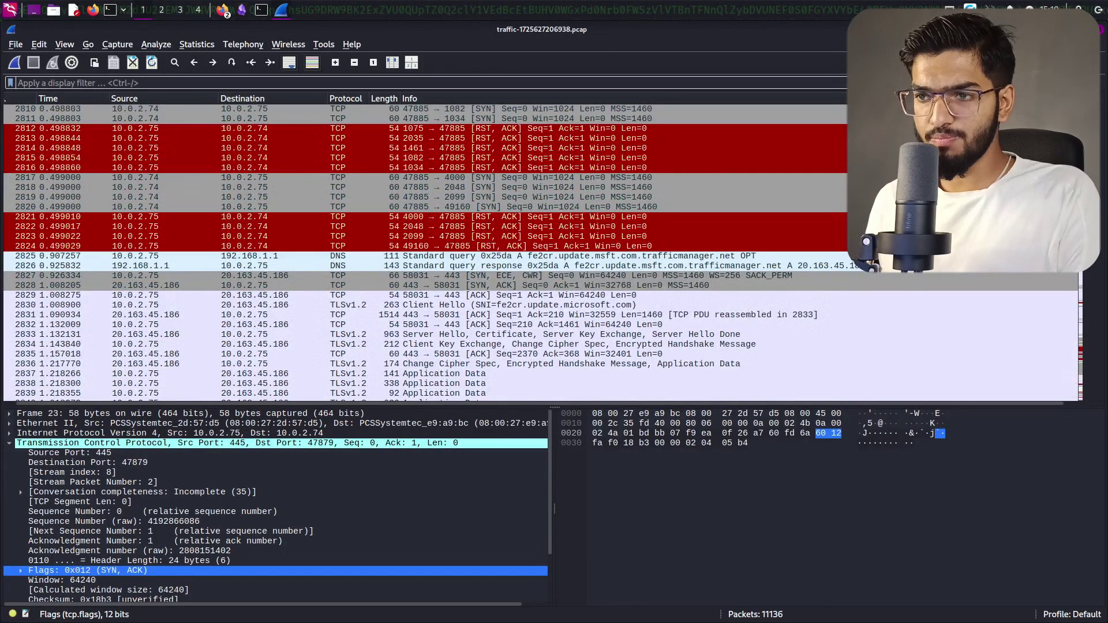
pyautogui.scroll(-2, 535, 252)
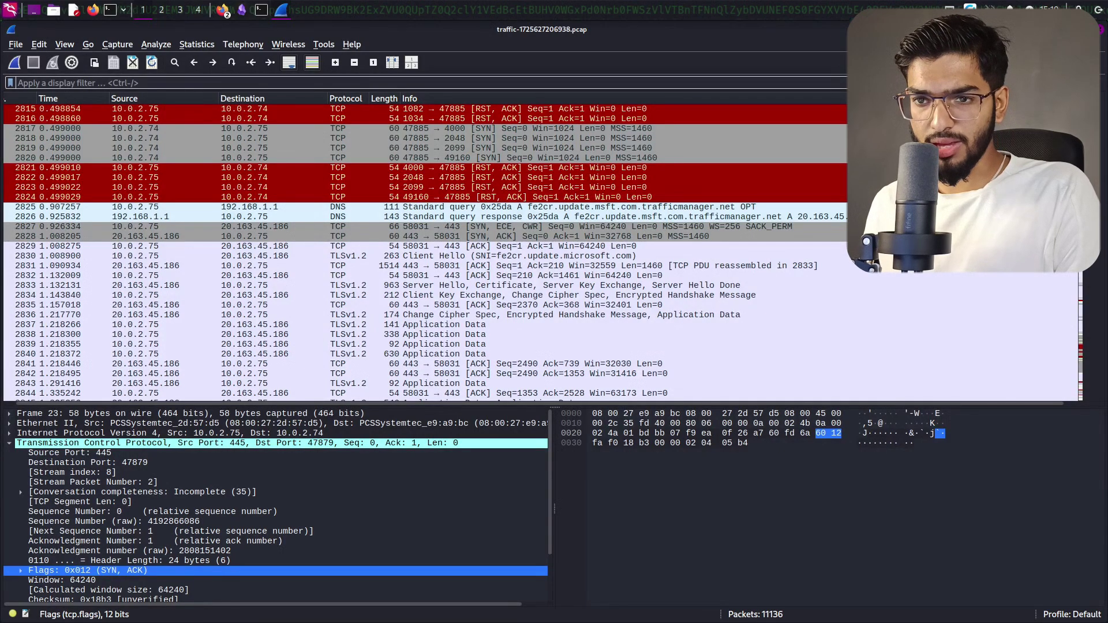
# Step: Look through the TLS traffic with external hosts and display the details of packet 3012 from 20.3.187.198
pyautogui.scroll(-8, 542, 253)
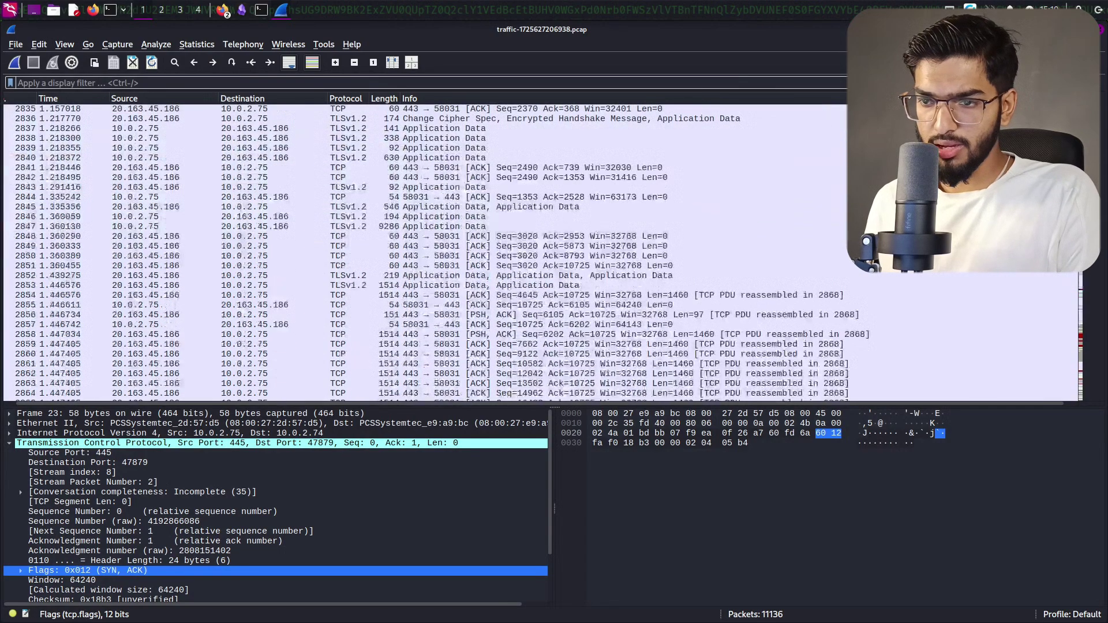
pyautogui.scroll(-9, 542, 253)
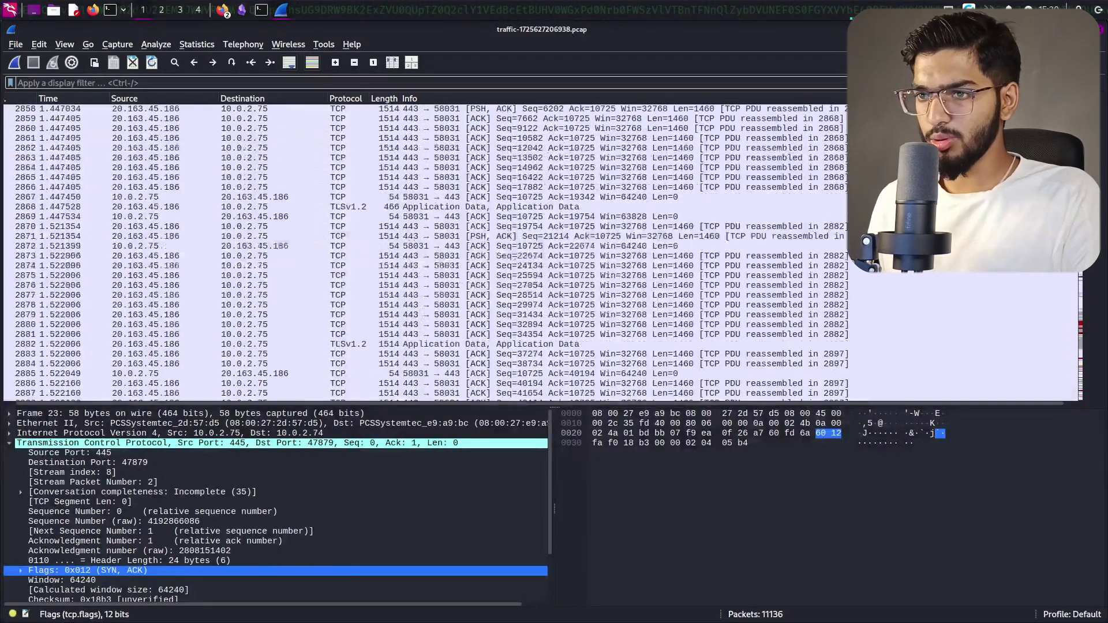
pyautogui.scroll(-3, 542, 253)
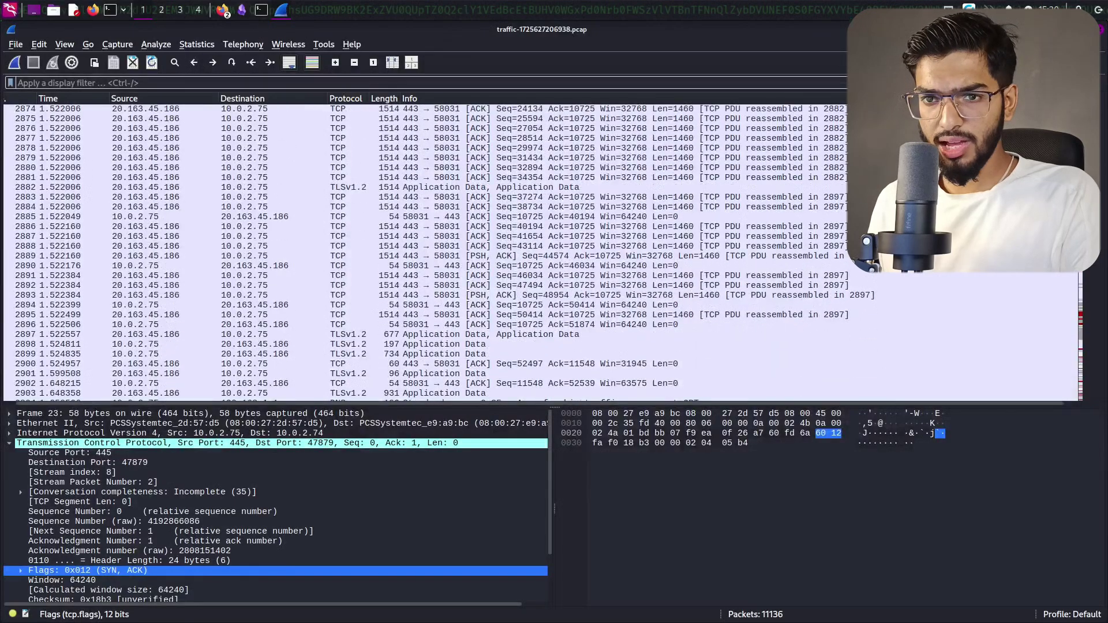
pyautogui.scroll(-20, 543, 252)
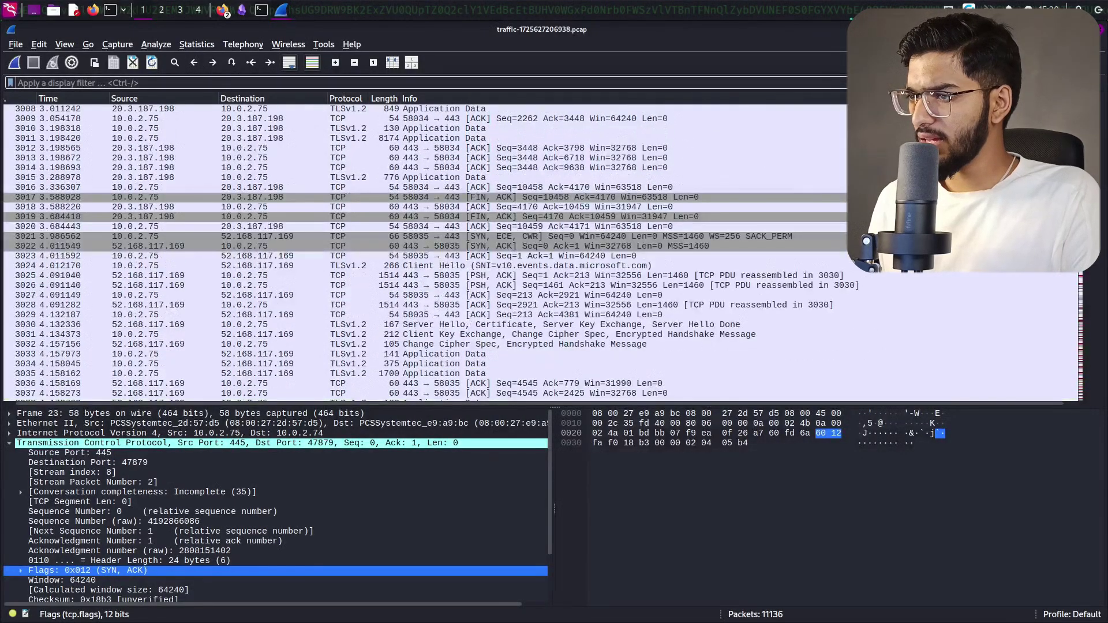
pyautogui.click(543, 168)
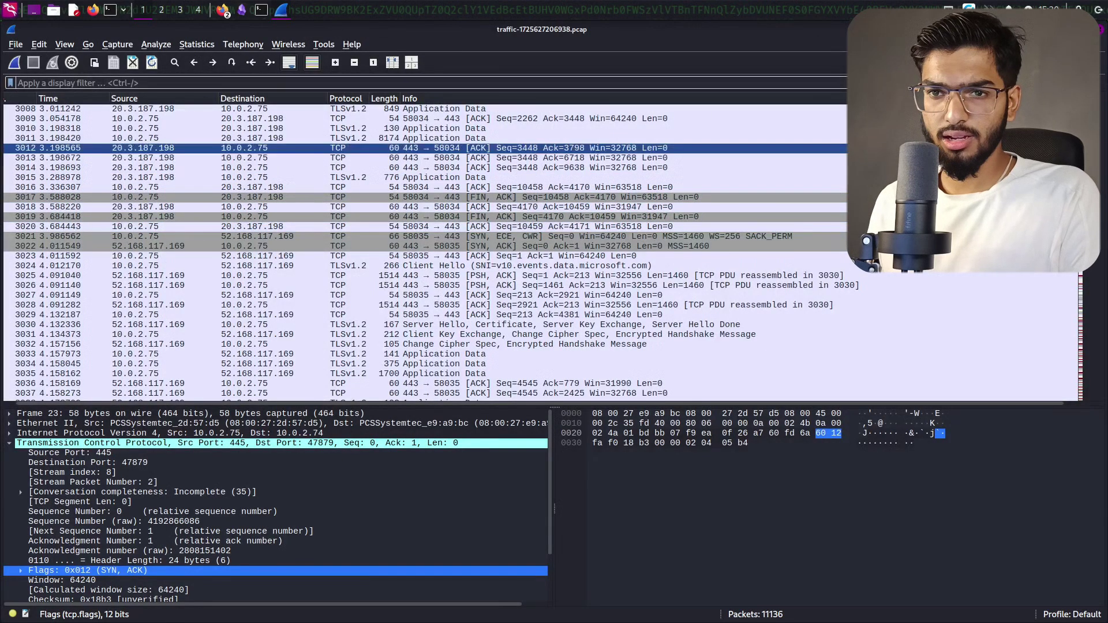
pyautogui.click(542, 148)
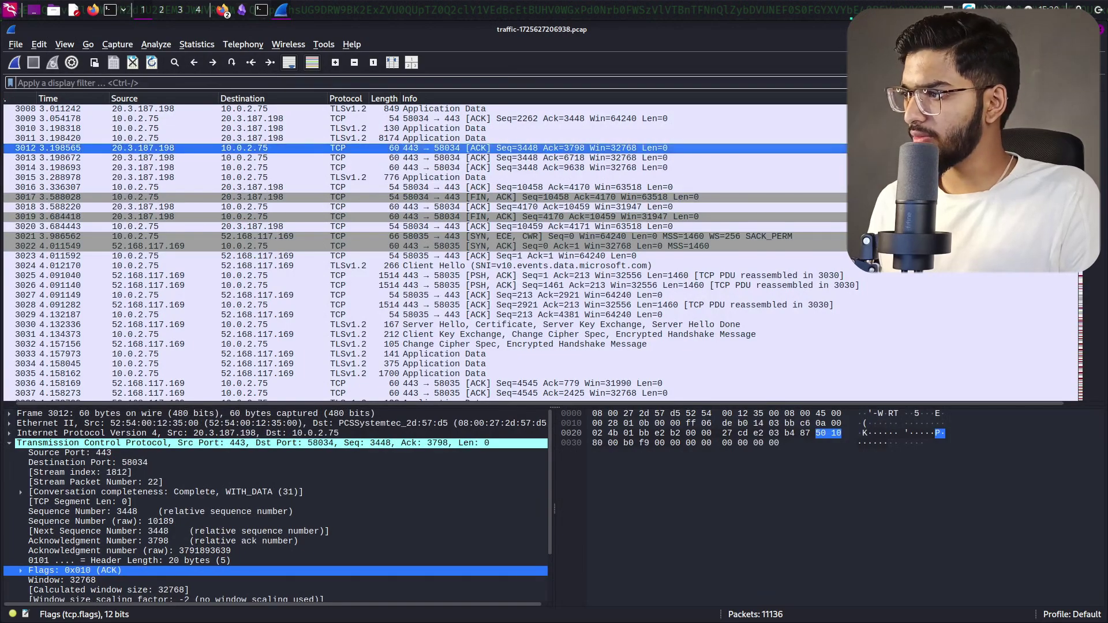
# Step: Find the renewed 10.0.2.74 to 10.0.2.75 traffic and display the details of packet 3292, sent to port 464
pyautogui.scroll(-20, 542, 254)
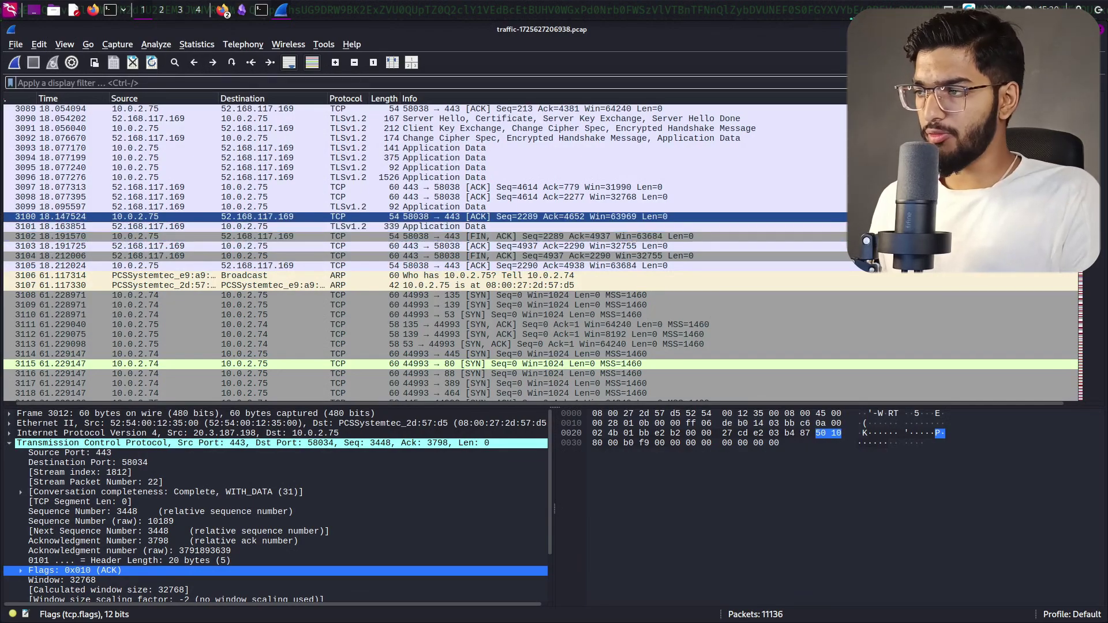
pyautogui.scroll(-20, 541, 251)
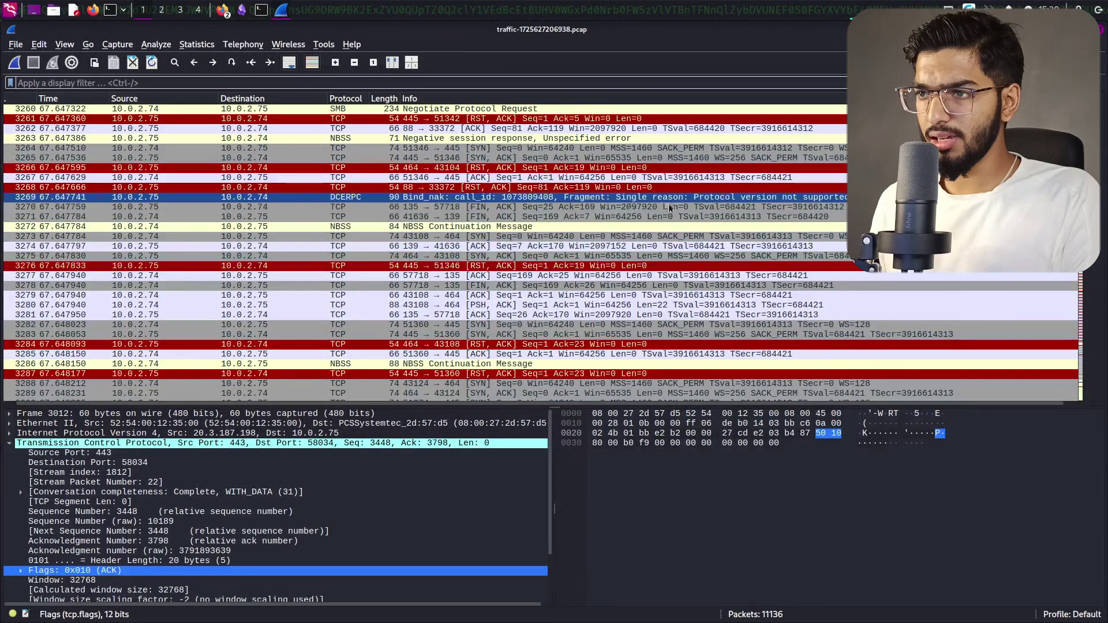
pyautogui.scroll(-8, 572, 215)
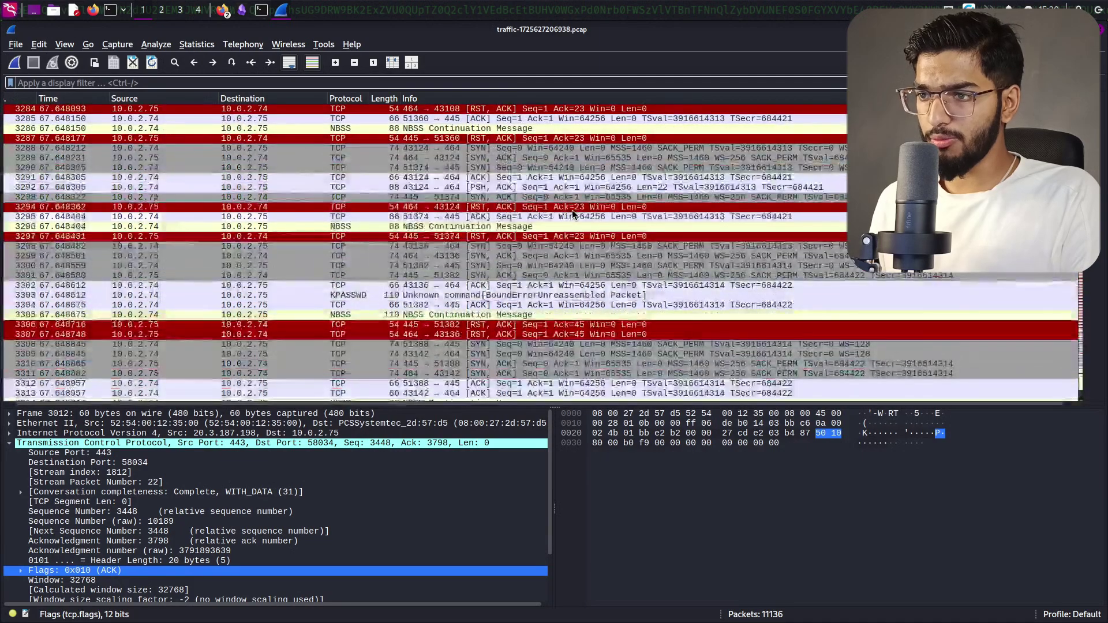
pyautogui.scroll(3, 572, 209)
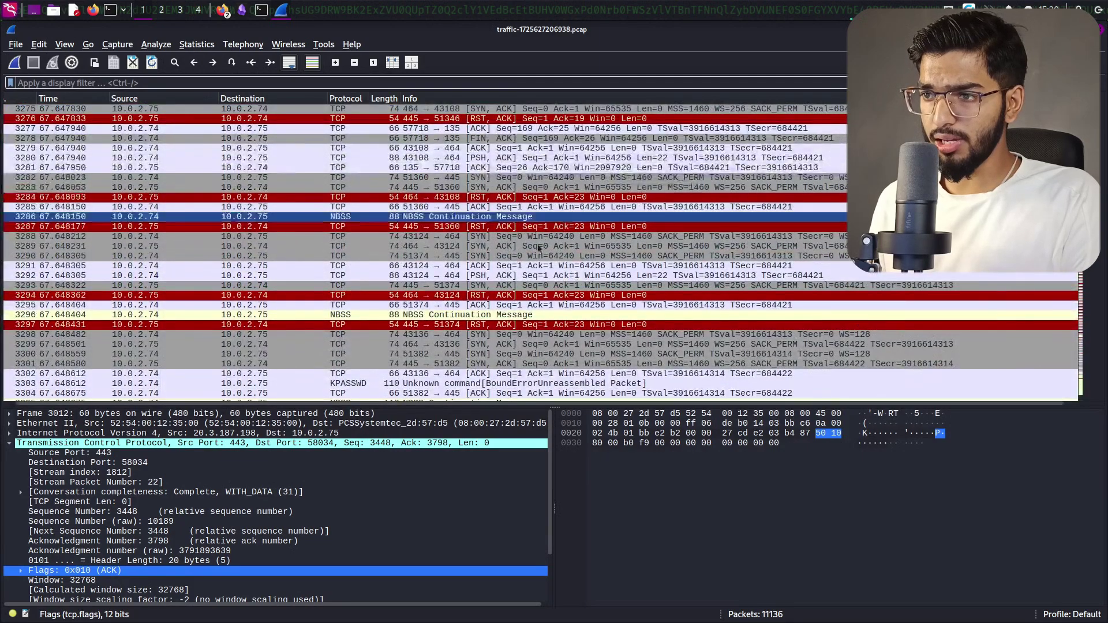
pyautogui.click(511, 275)
# Step: Examine the service probes to ports 445, 464 and 5357 and the HTTP requests from 10.0.2.74, up to about packet 3646
pyautogui.scroll(-6, 639, 249)
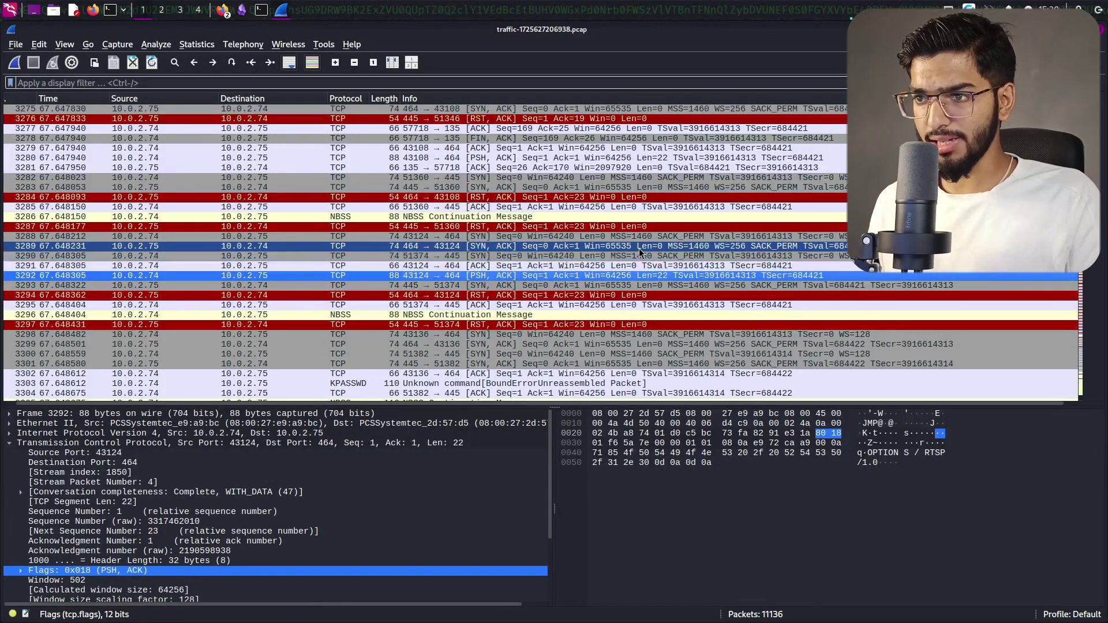
pyautogui.scroll(-20, 641, 252)
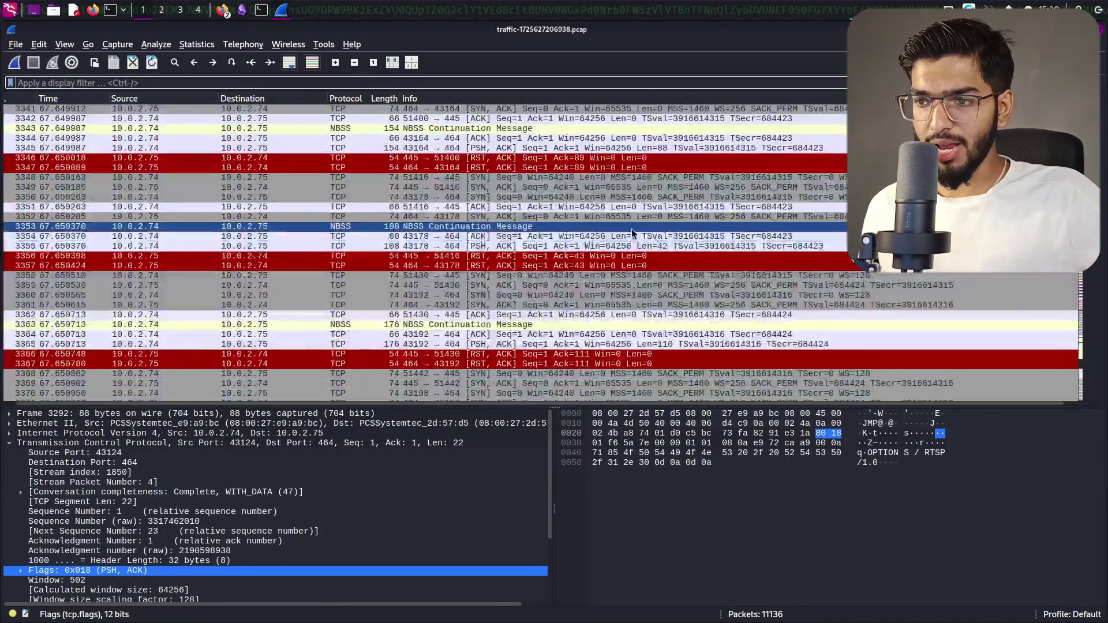
pyautogui.scroll(-20, 637, 226)
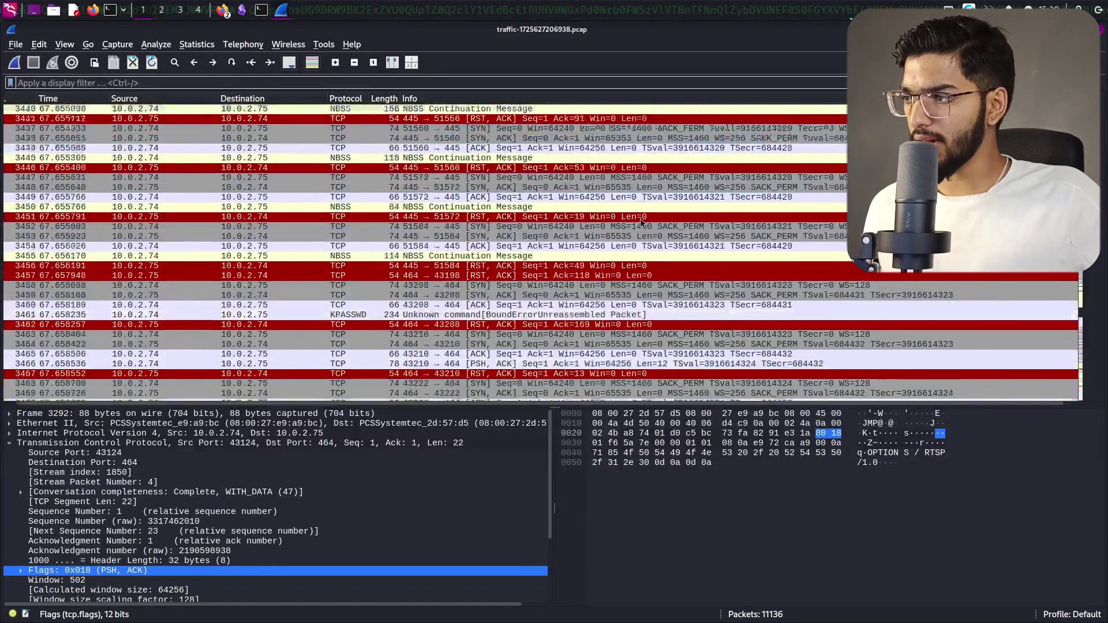
pyautogui.scroll(-20, 640, 219)
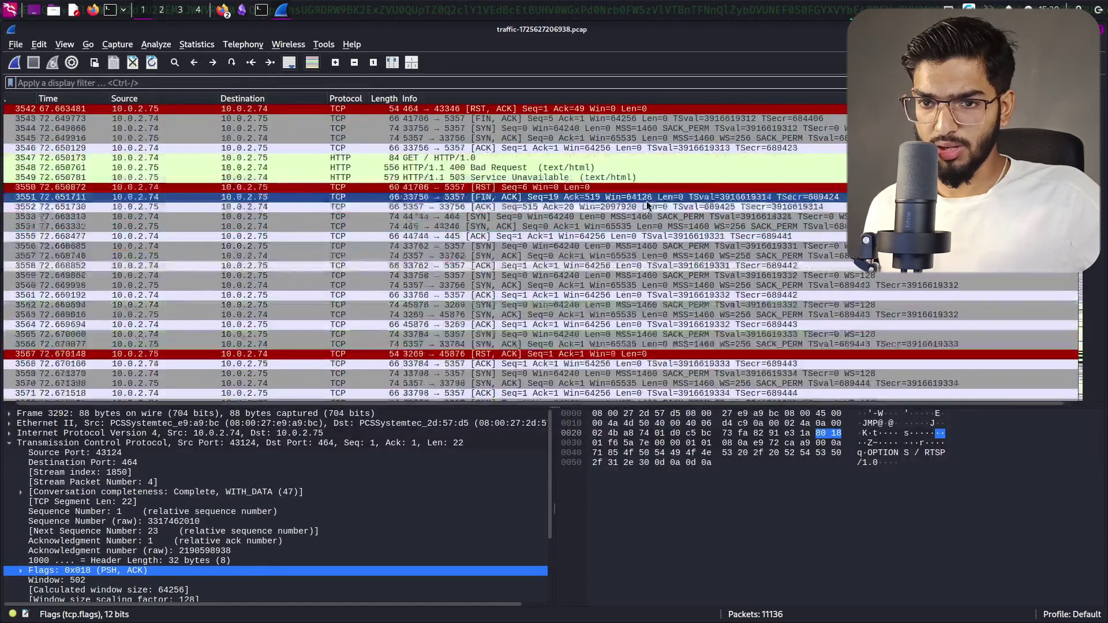
pyautogui.scroll(-19, 649, 199)
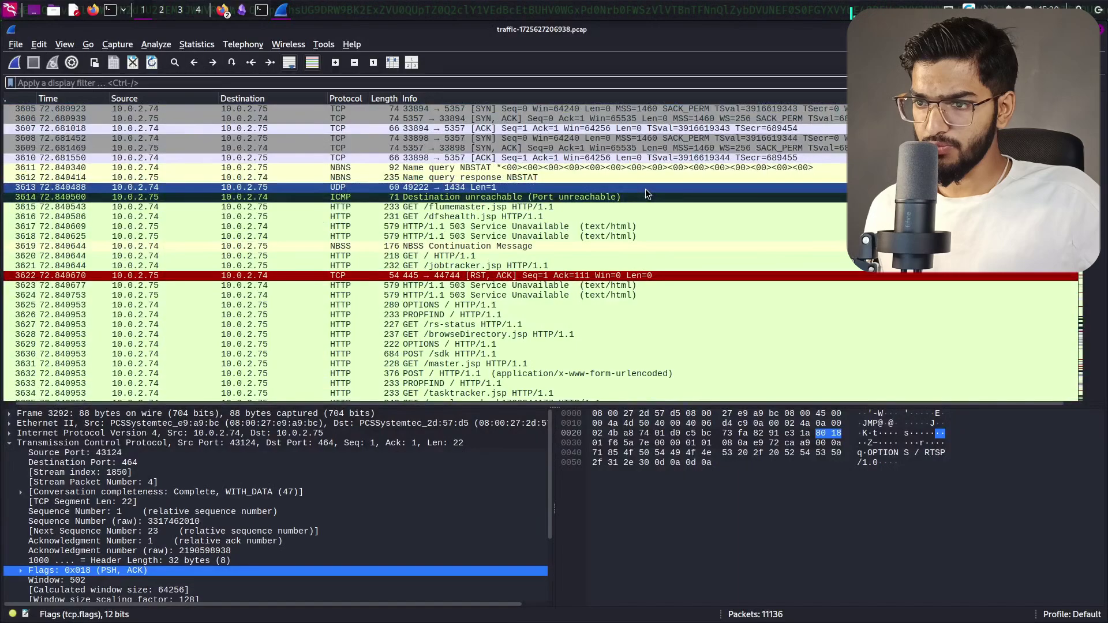
pyautogui.click(645, 188)
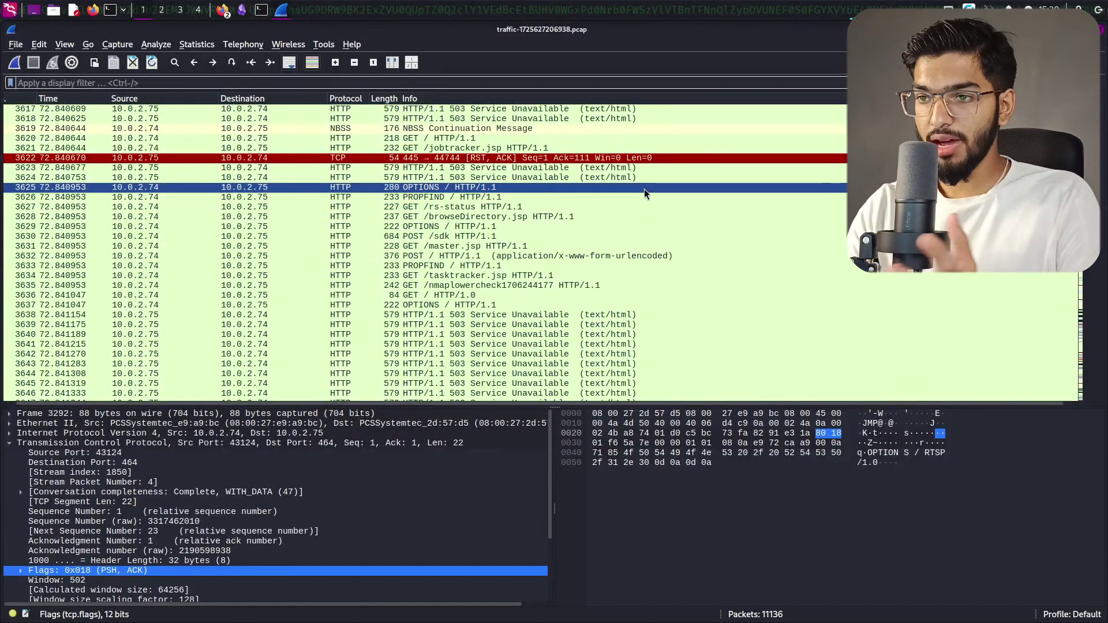
pyautogui.scroll(8, 411, 172)
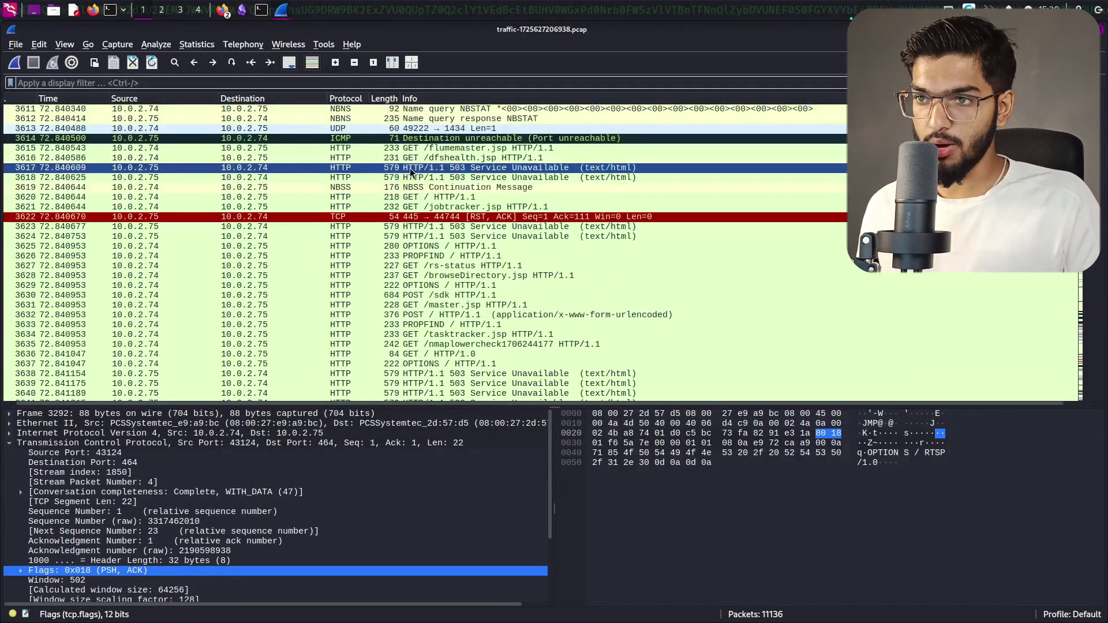
pyautogui.scroll(15, 411, 172)
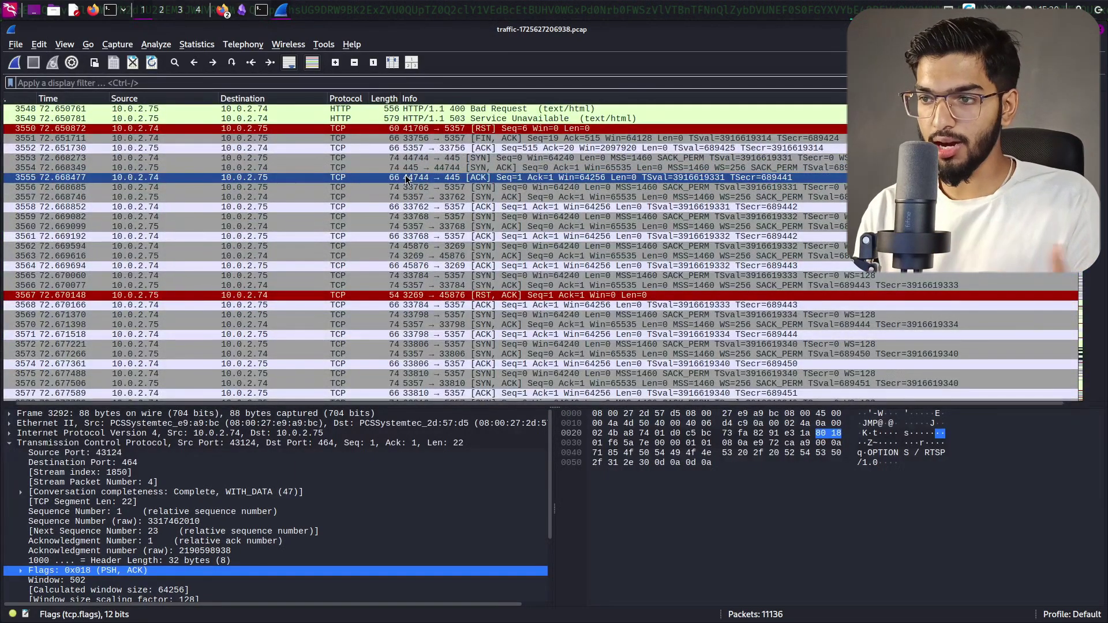
pyautogui.scroll(-18, 406, 179)
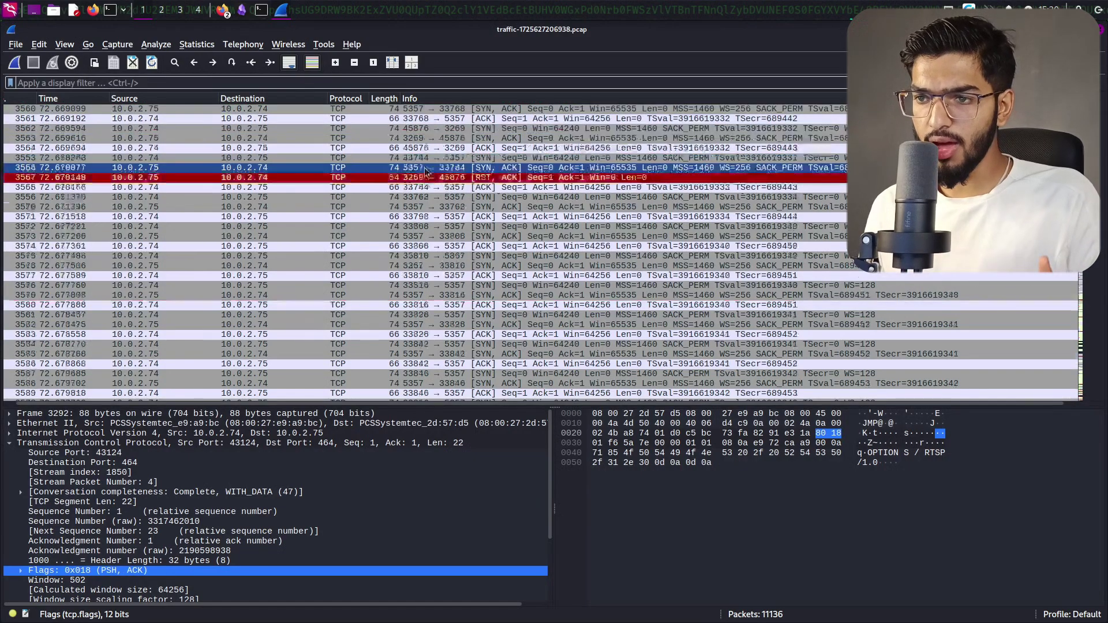
pyautogui.scroll(1, 445, 166)
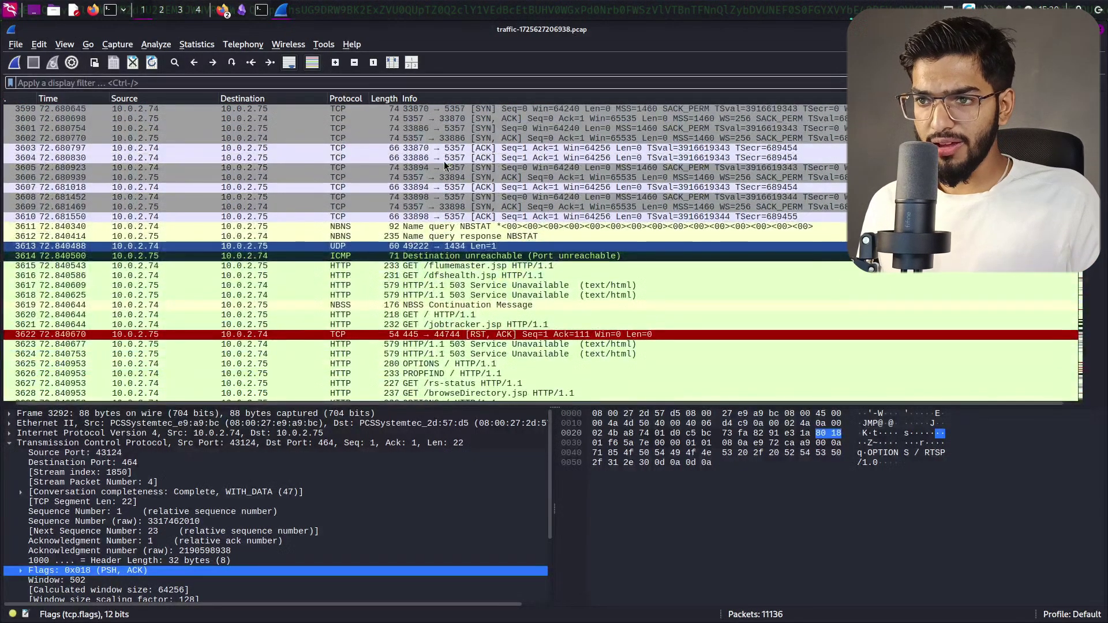
# Step: Examine the HTTP 503 responses, the port 5357 retransmissions and the ACKs from about packet 3613 to packet 3692
pyautogui.click(415, 259)
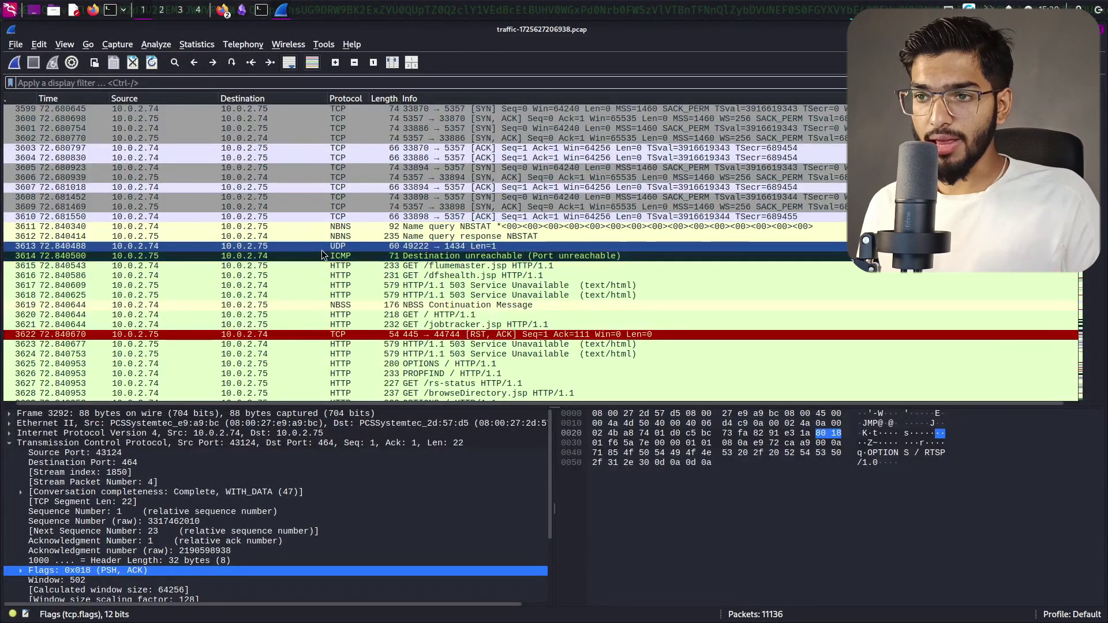
pyautogui.scroll(-8, 404, 260)
pyautogui.click(376, 295)
pyautogui.scroll(-5, 375, 295)
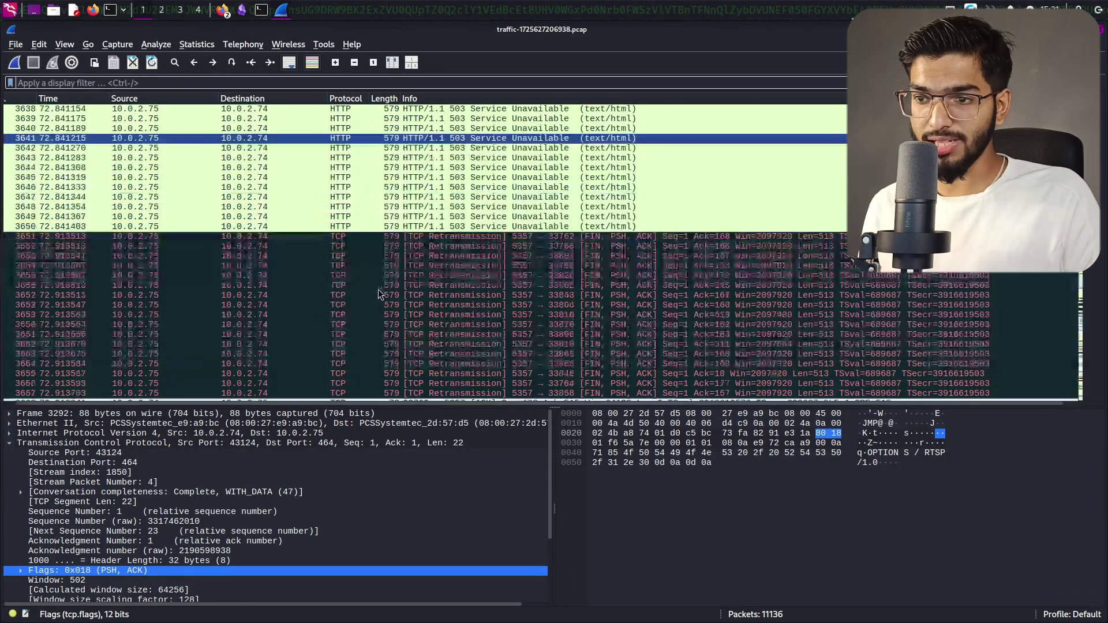
pyautogui.click(378, 289)
pyautogui.scroll(5, 379, 289)
pyautogui.click(379, 289)
pyautogui.scroll(-7, 379, 289)
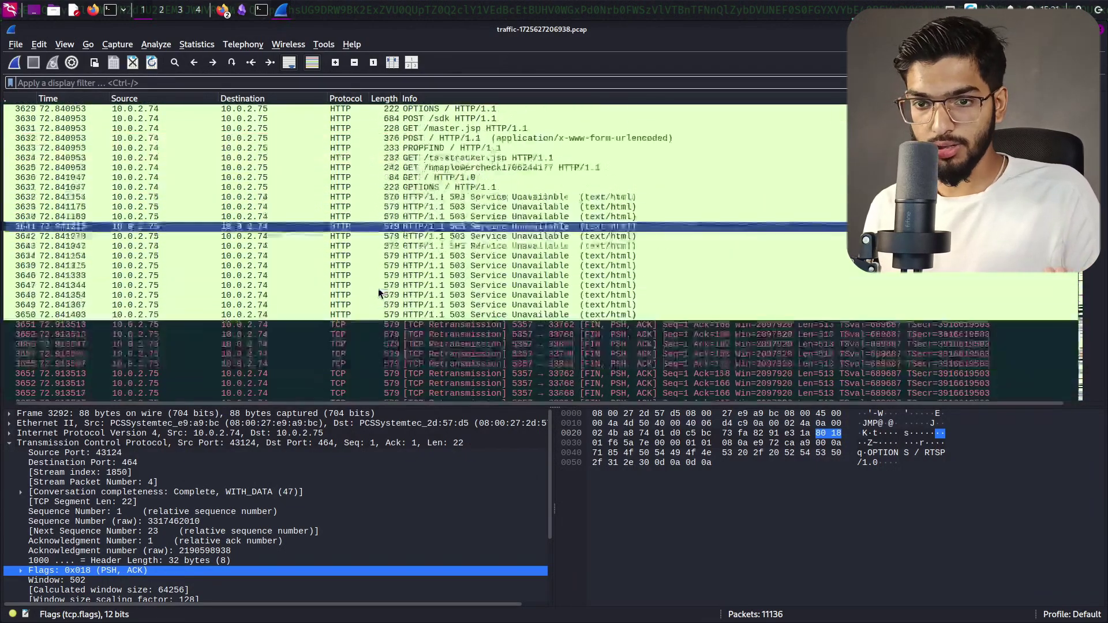
pyautogui.click(380, 286)
pyautogui.scroll(-5, 379, 286)
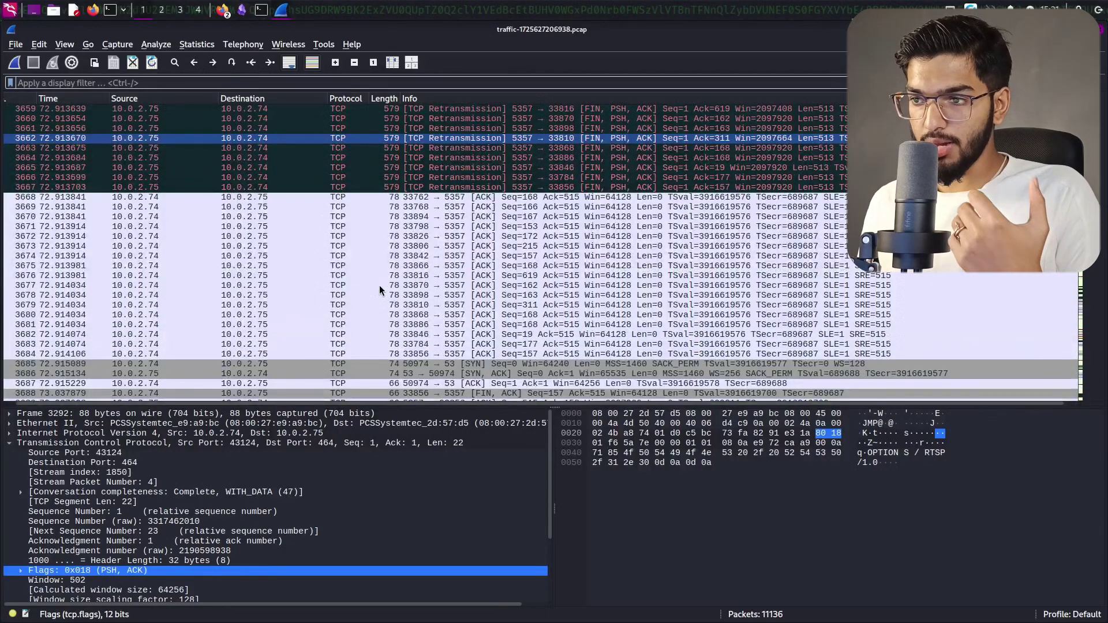
pyautogui.click(379, 285)
pyautogui.scroll(-5, 379, 285)
pyautogui.click(380, 286)
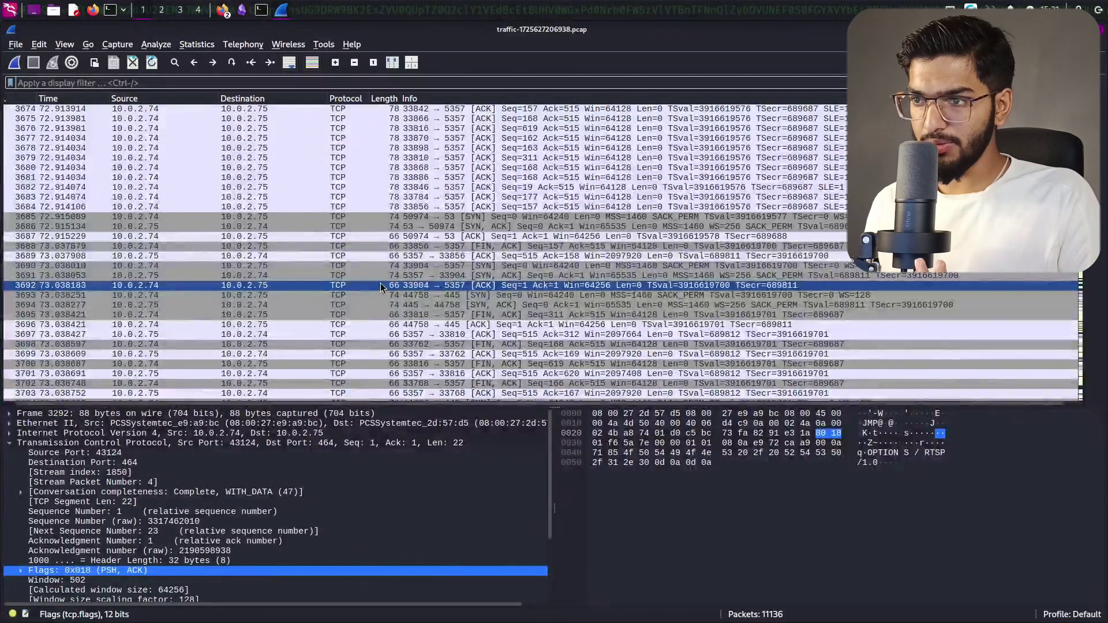
# Step: Examine the port 5357 connection teardowns, the id.server DNS query and the probes to ports 636 and 80, up to about packet 3783
pyautogui.scroll(-12, 381, 287)
pyautogui.click(380, 283)
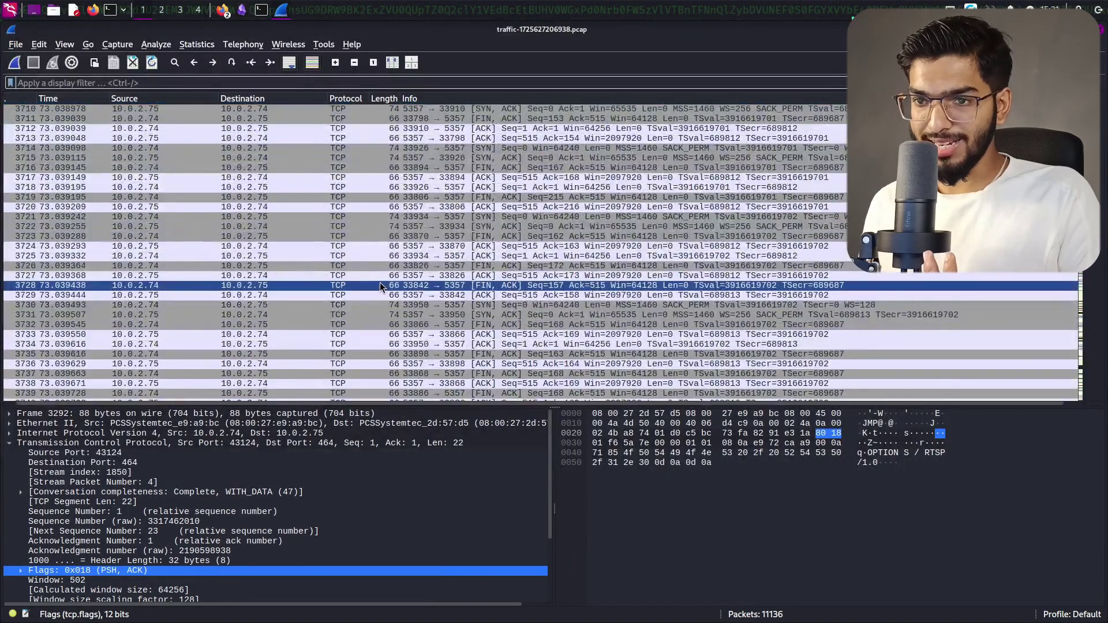
pyautogui.click(380, 279)
pyautogui.click(138, 250)
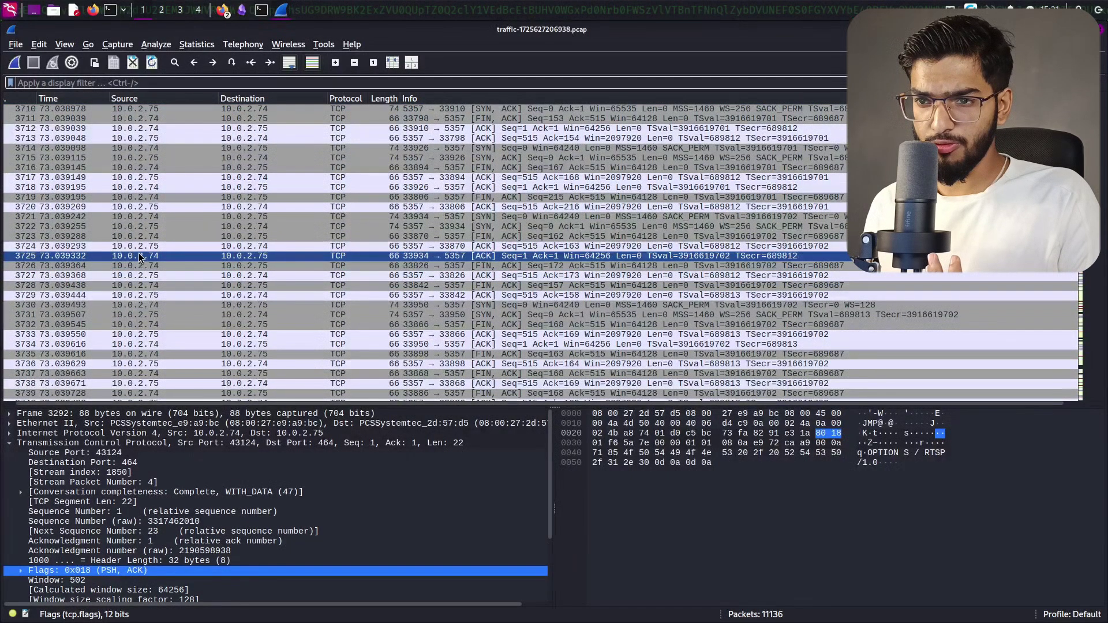
pyautogui.scroll(-5, 289, 254)
pyautogui.click(289, 256)
pyautogui.scroll(-5, 290, 254)
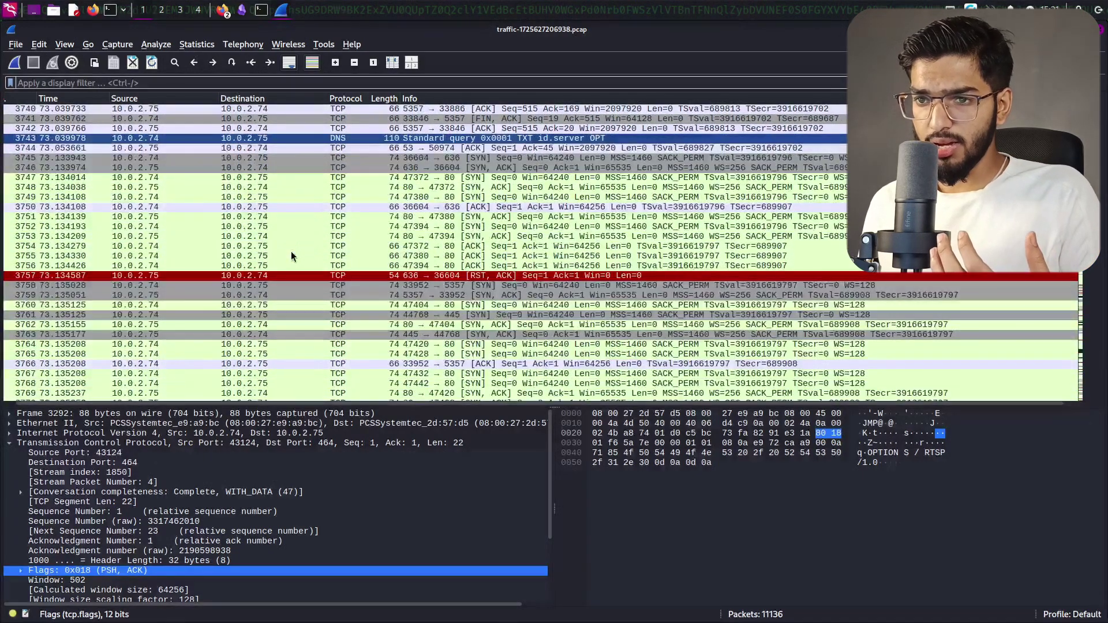
pyautogui.scroll(-1, 290, 251)
pyautogui.click(291, 251)
pyautogui.scroll(4, 292, 250)
pyautogui.scroll(-1, 293, 249)
pyautogui.click(292, 250)
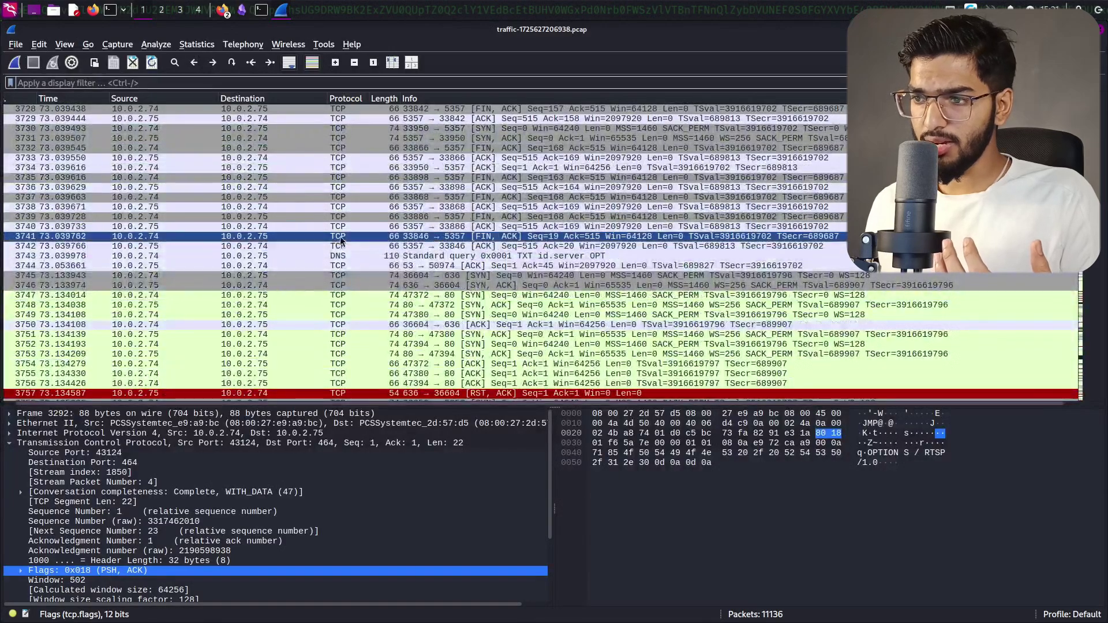
pyautogui.scroll(-3, 341, 237)
pyautogui.scroll(-3, 341, 237)
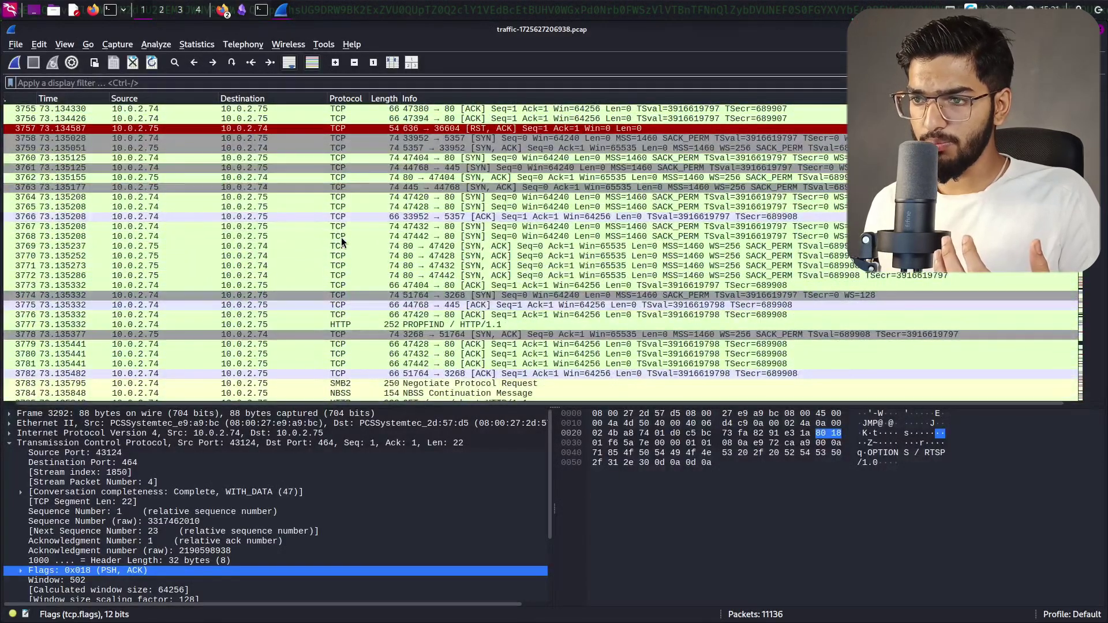
# Step: Look through the HTTP, SMB and NBNS probes against 10.0.2.75 from about packet 3783 to packet 4029
pyautogui.scroll(-8, 341, 237)
pyautogui.scroll(-2, 341, 237)
pyautogui.click(342, 237)
pyautogui.scroll(-18, 342, 237)
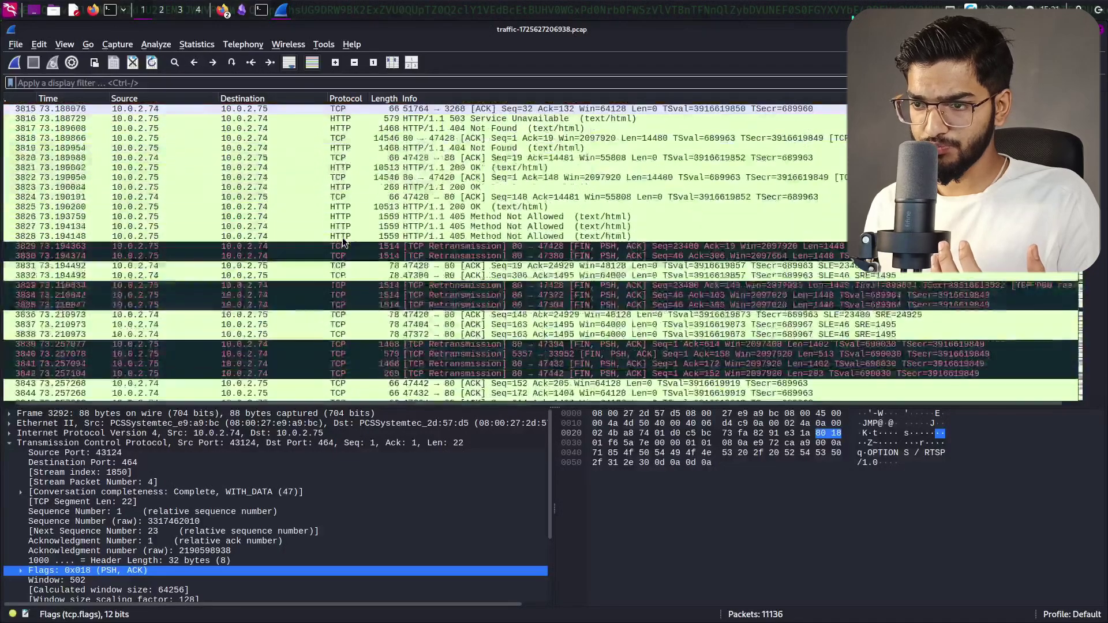
pyautogui.scroll(-16, 344, 238)
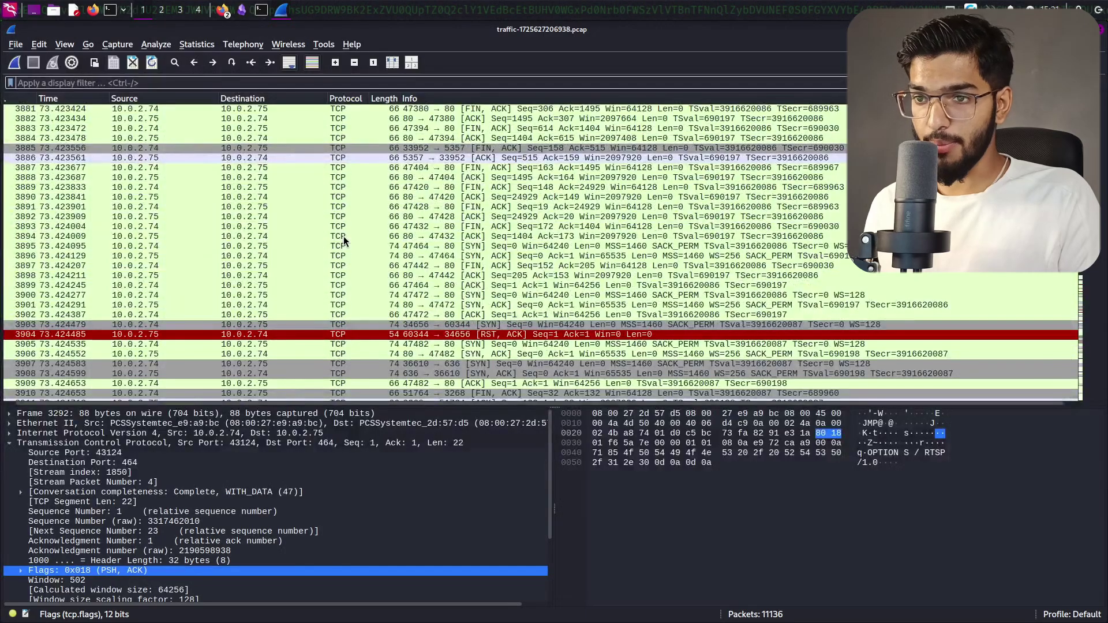
pyautogui.scroll(-18, 343, 238)
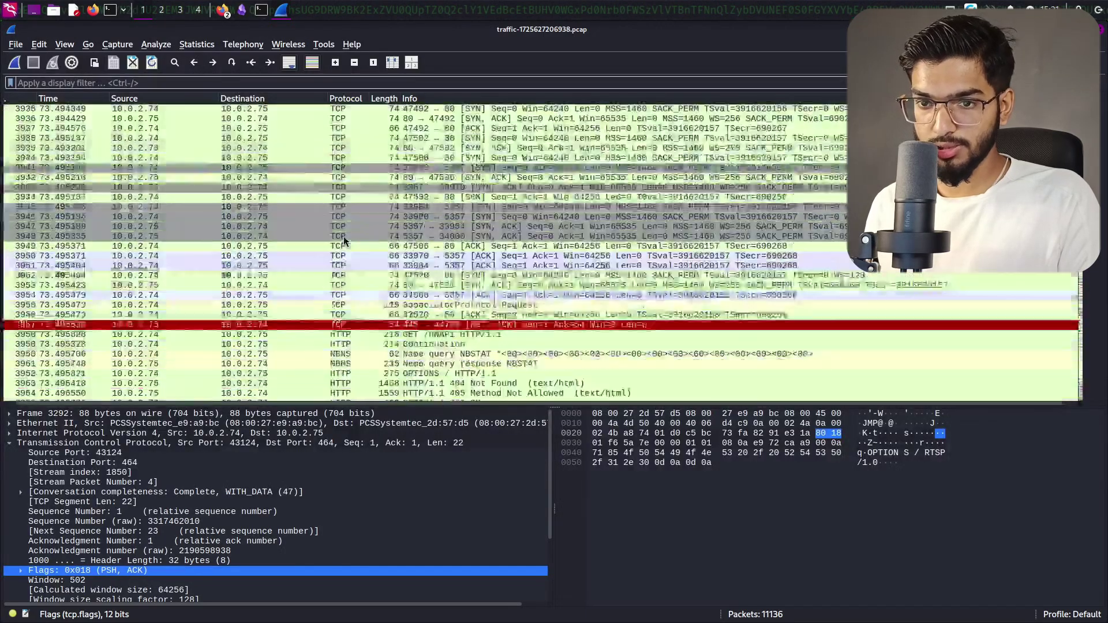
pyautogui.scroll(-4, 345, 242)
pyautogui.click(345, 238)
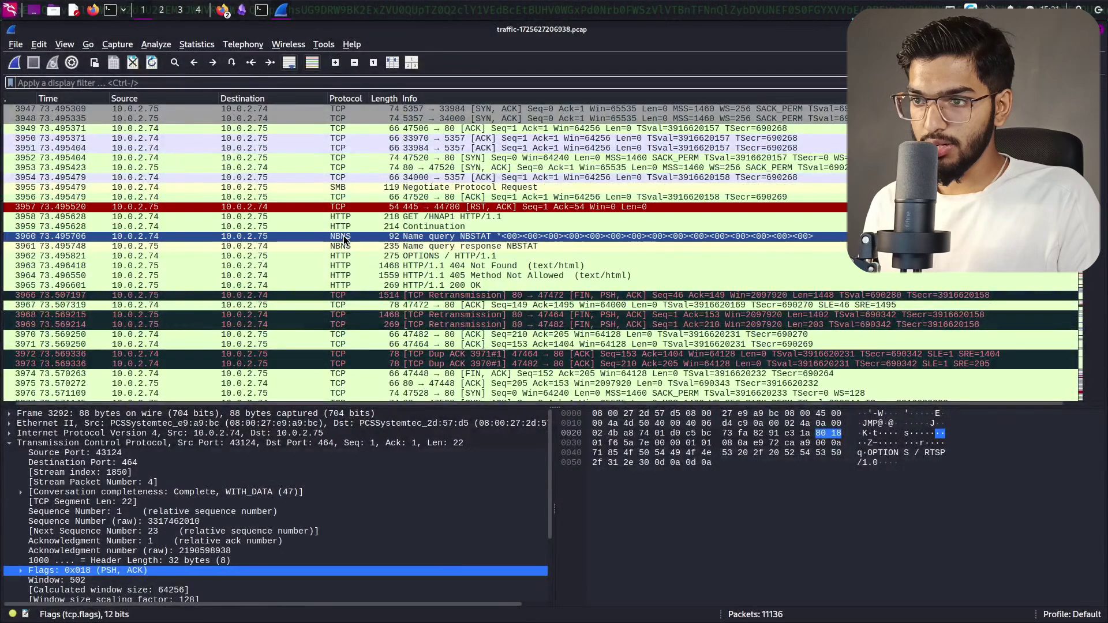
pyautogui.scroll(-18, 345, 238)
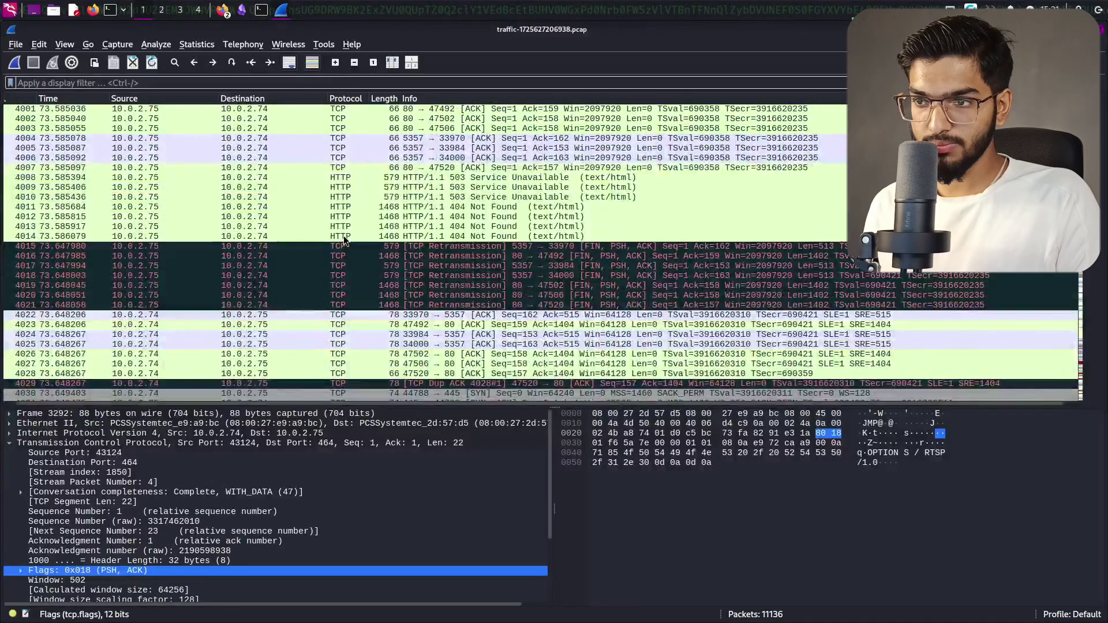
# Step: Look through the probe traffic up to about packet 4246 and display the details of packet 4236, sent to port 80
pyautogui.scroll(-20, 344, 235)
pyautogui.scroll(-20, 345, 238)
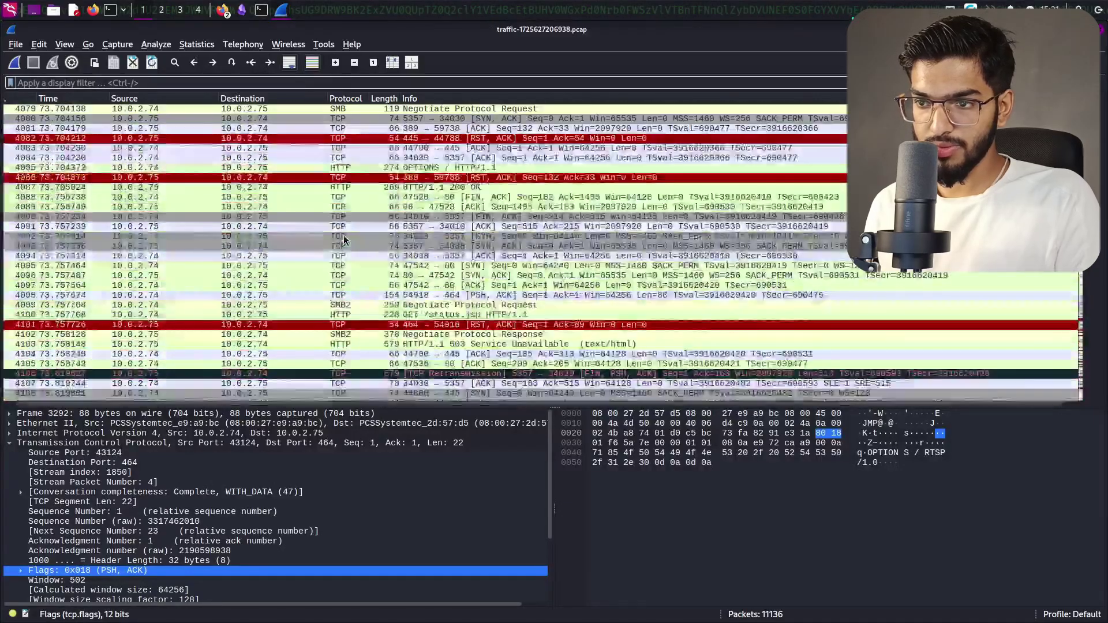
pyautogui.scroll(-20, 344, 239)
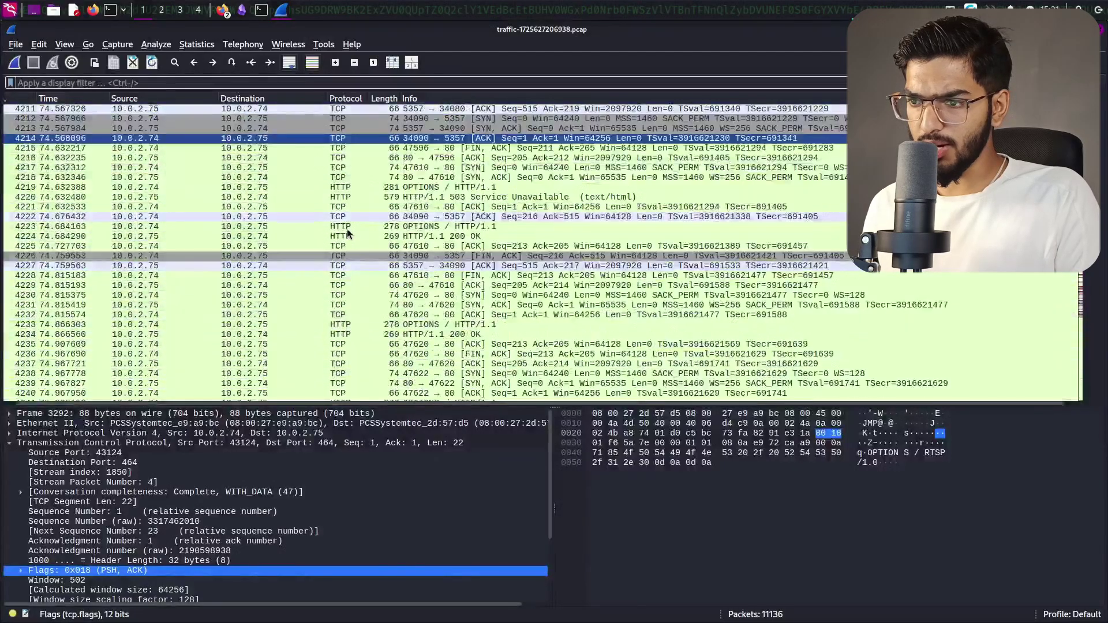
pyautogui.scroll(-4, 348, 233)
pyautogui.scroll(2, 347, 232)
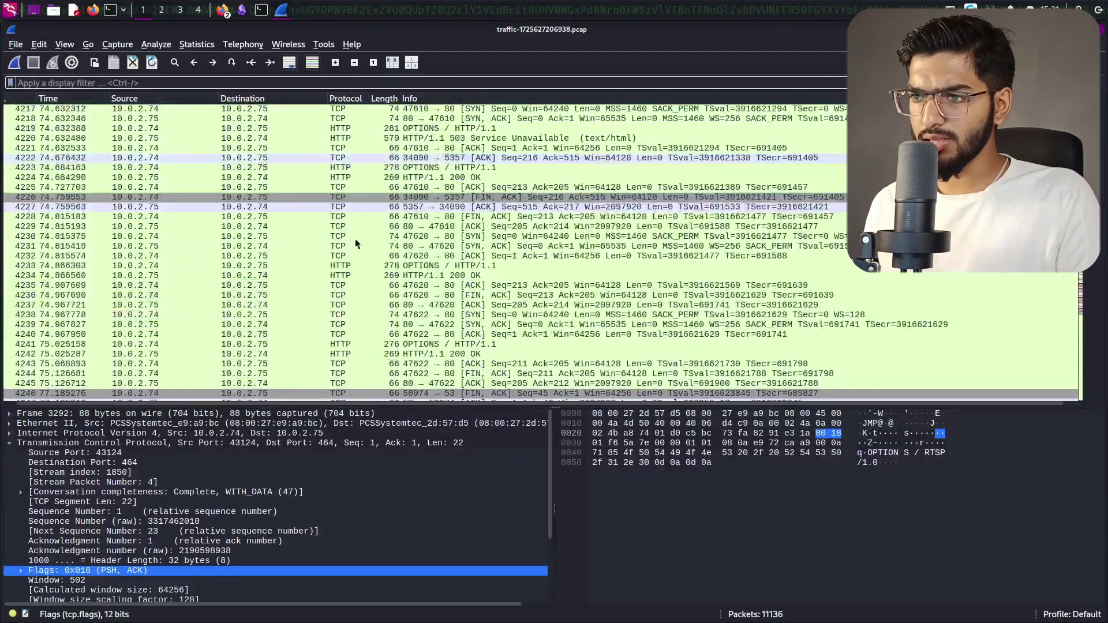
pyautogui.click(352, 286)
pyautogui.click(527, 295)
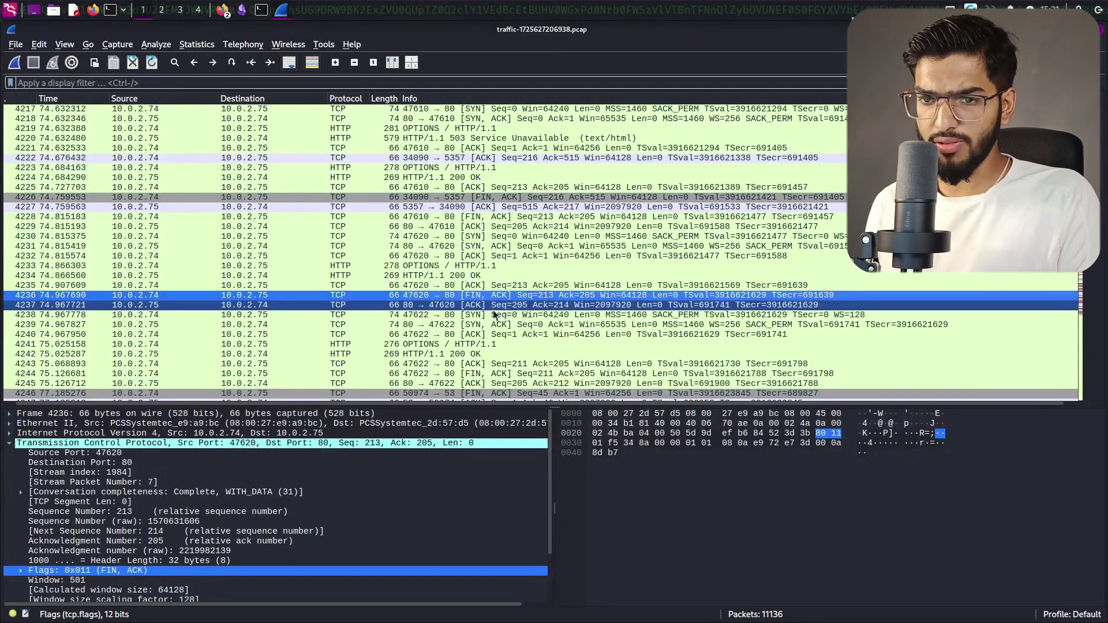
# Step: Look through the LDAP, TLS and web page traffic after packet 4246 to find the Kerberos AS-REQ packets starting at 4667
pyautogui.scroll(-13, 346, 248)
pyautogui.scroll(-20, 338, 238)
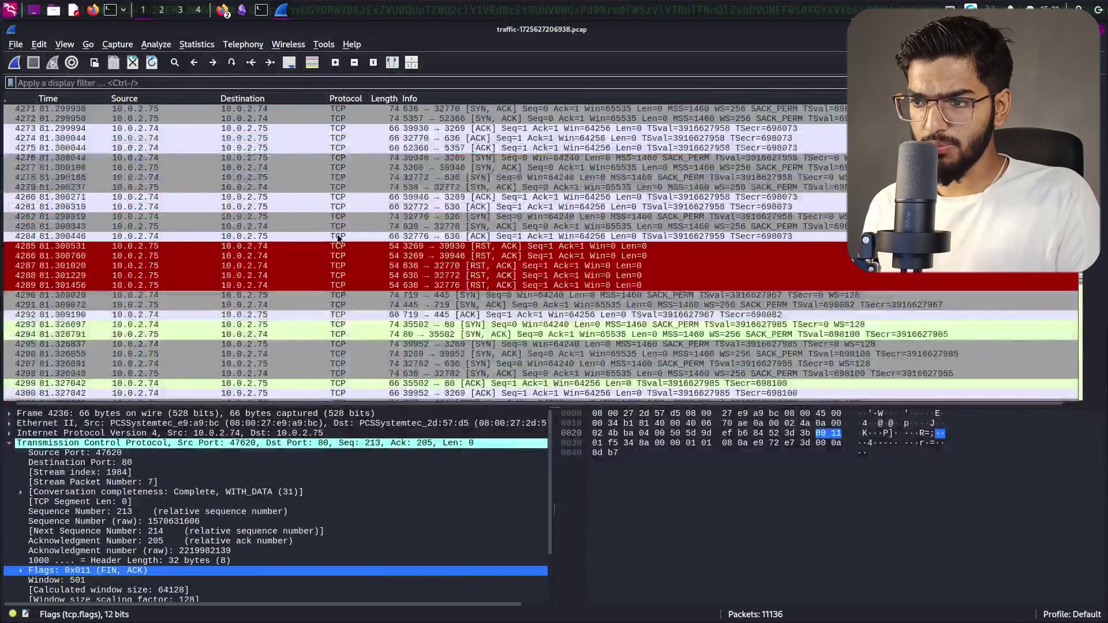
pyautogui.scroll(-20, 341, 233)
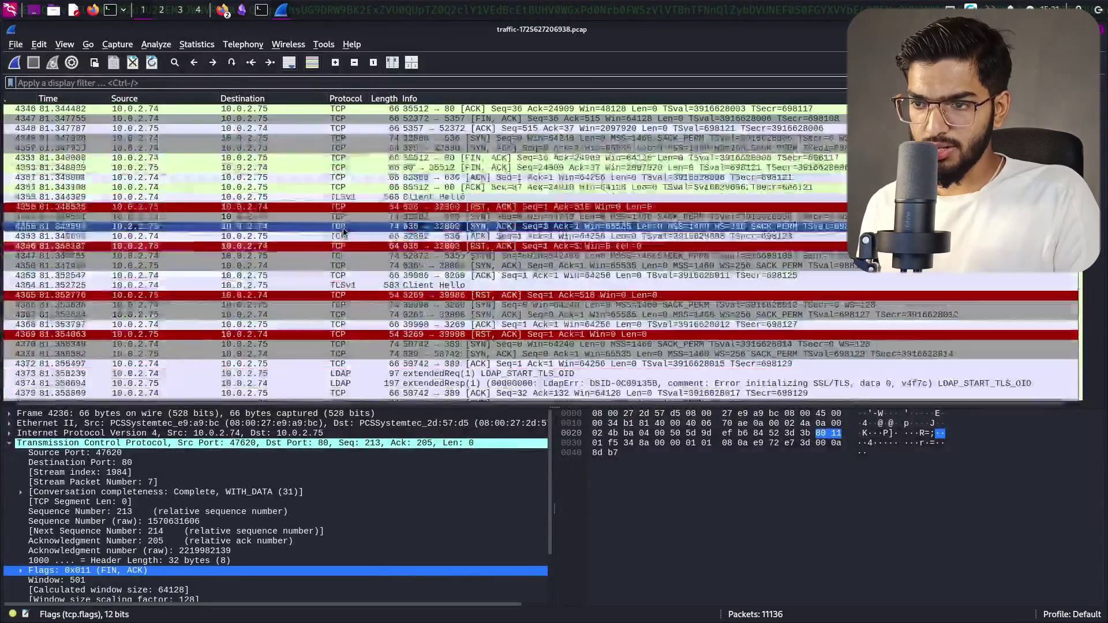
pyautogui.scroll(-20, 344, 229)
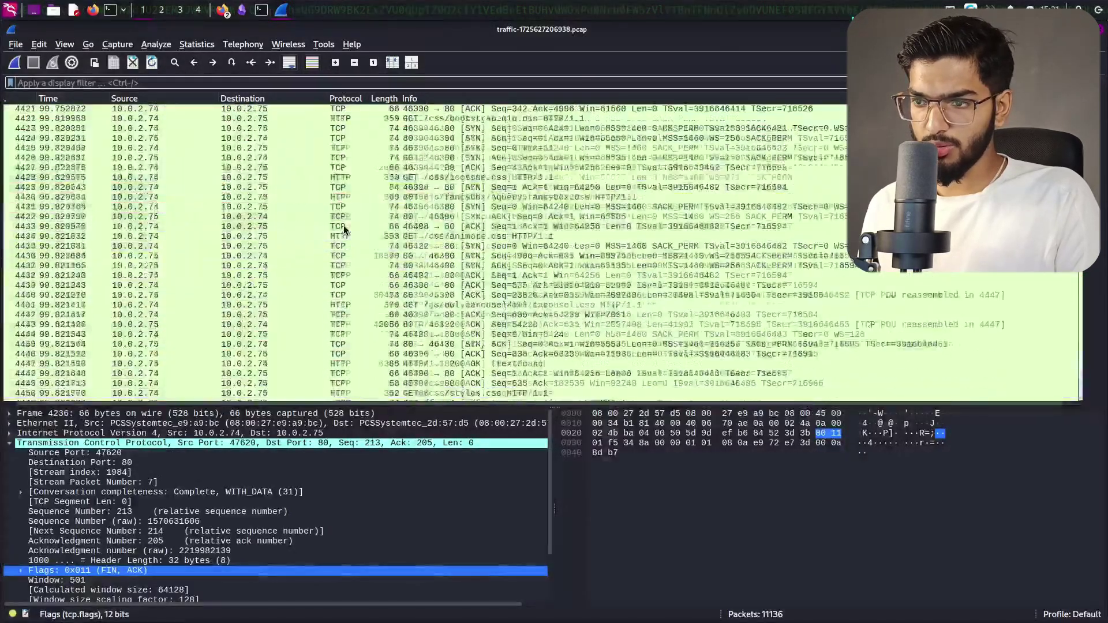
pyautogui.scroll(-20, 345, 224)
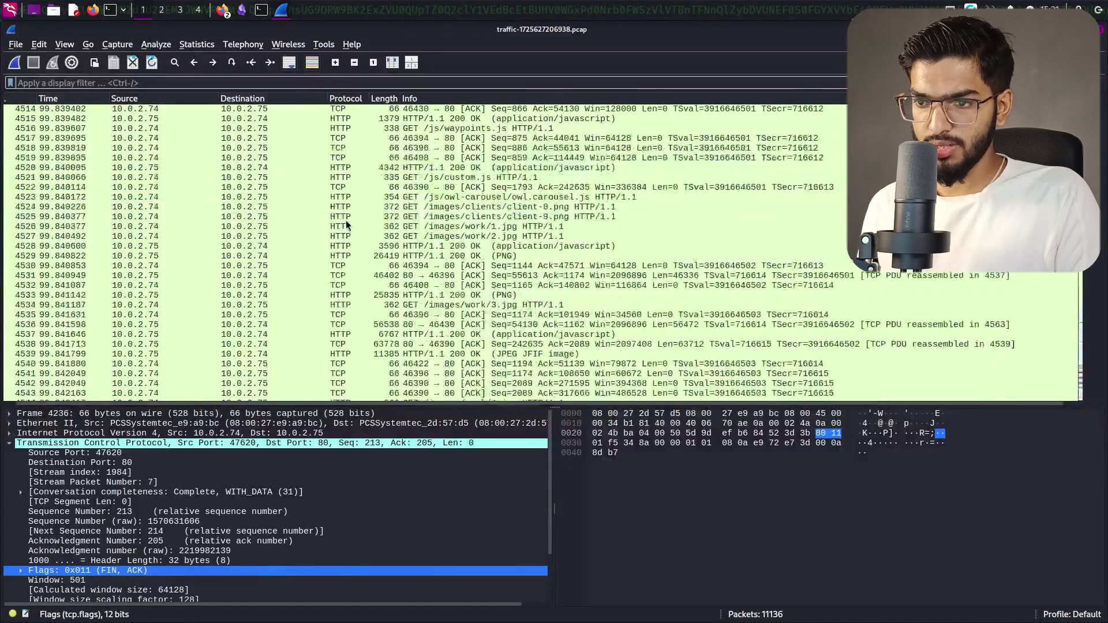
pyautogui.scroll(-20, 343, 225)
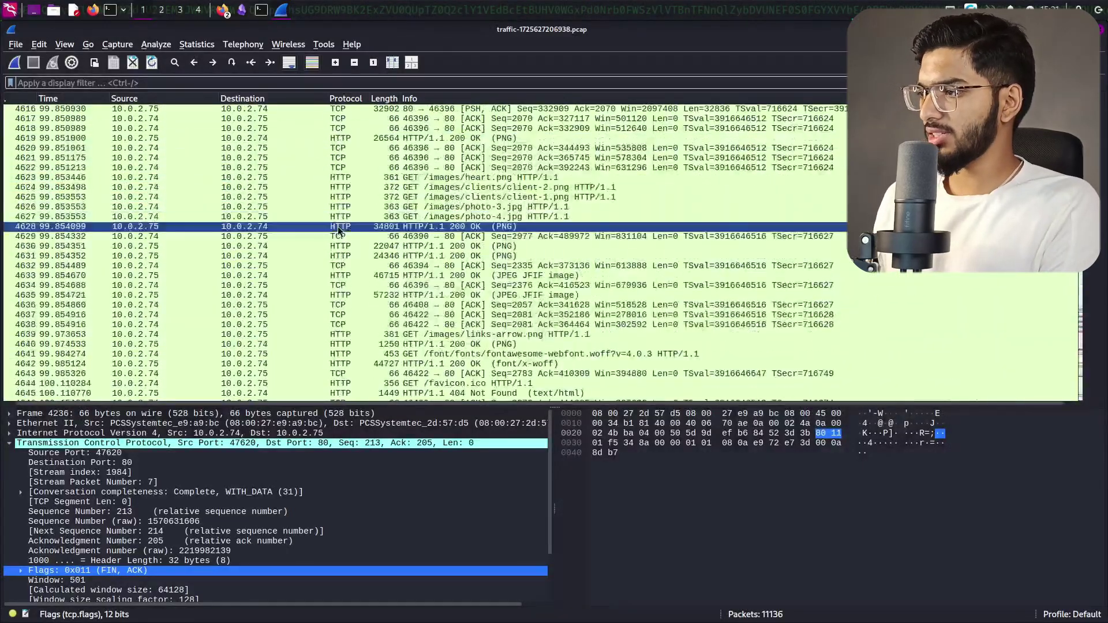
pyautogui.scroll(20, 341, 227)
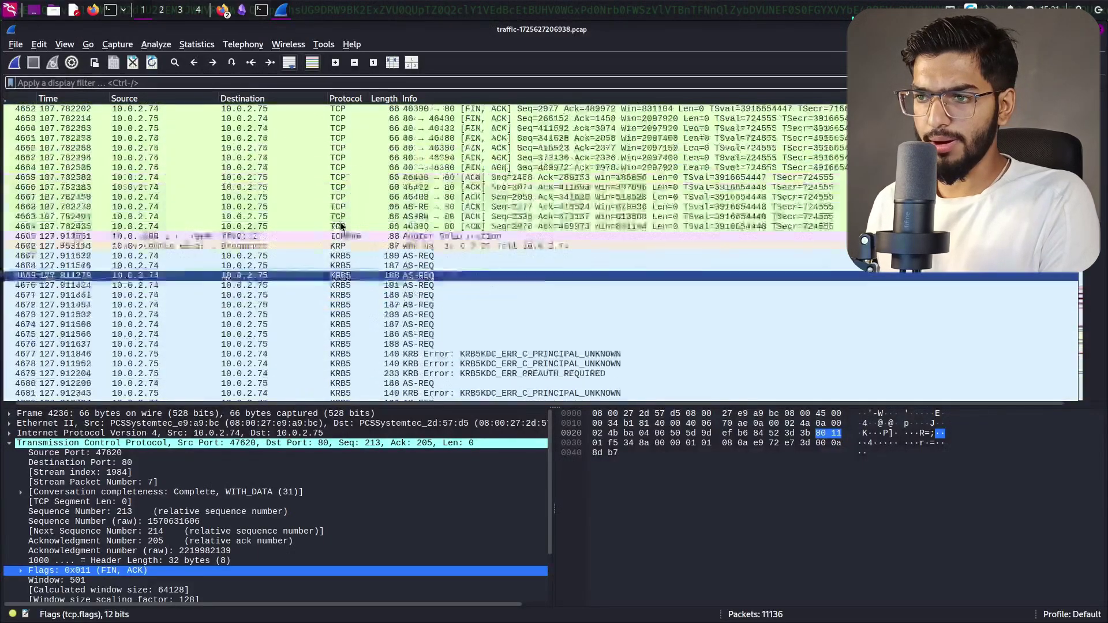
pyautogui.scroll(-11, 340, 227)
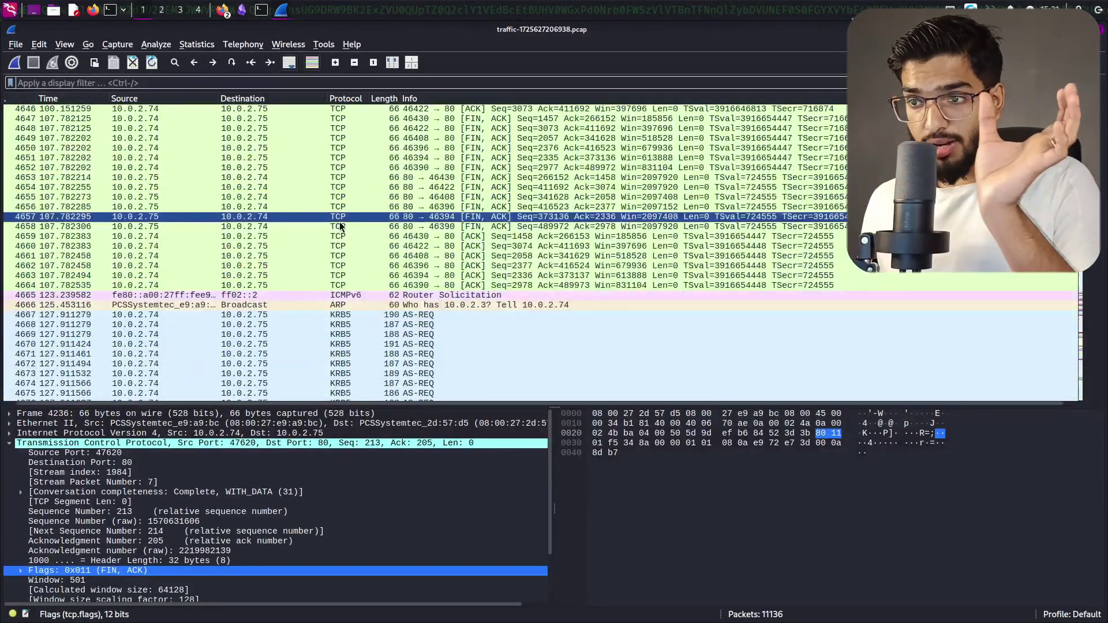
pyautogui.scroll(-4, 381, 218)
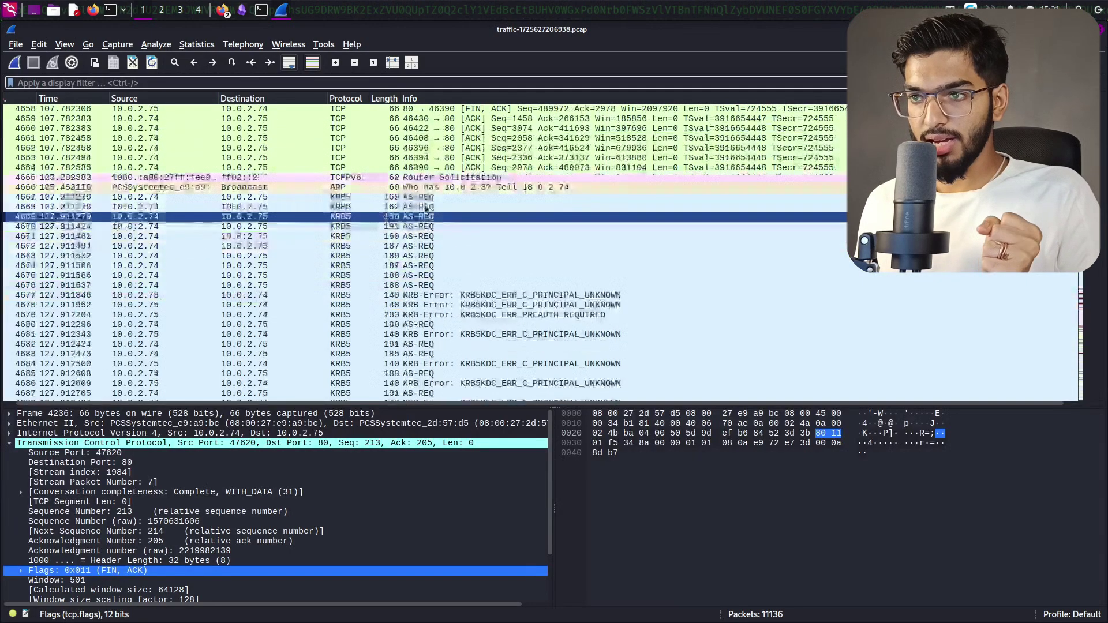
# Step: Display the Kerberos AS-REQ packets from 4667 to 4672 one by one to compare the requested usernames in their bytes
pyautogui.click(449, 197)
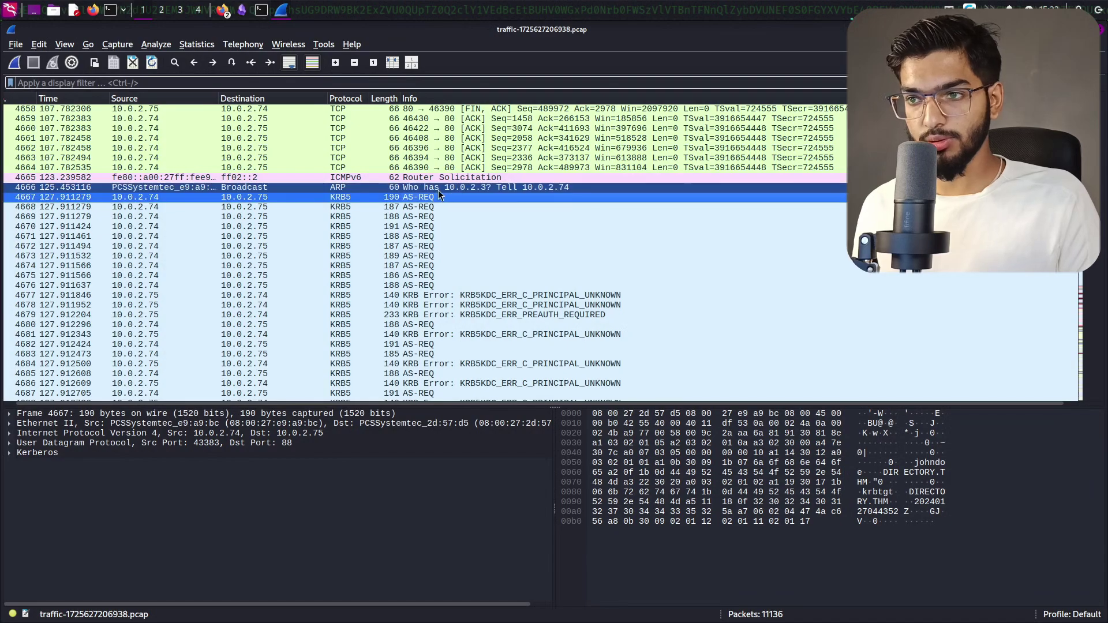
pyautogui.click(492, 208)
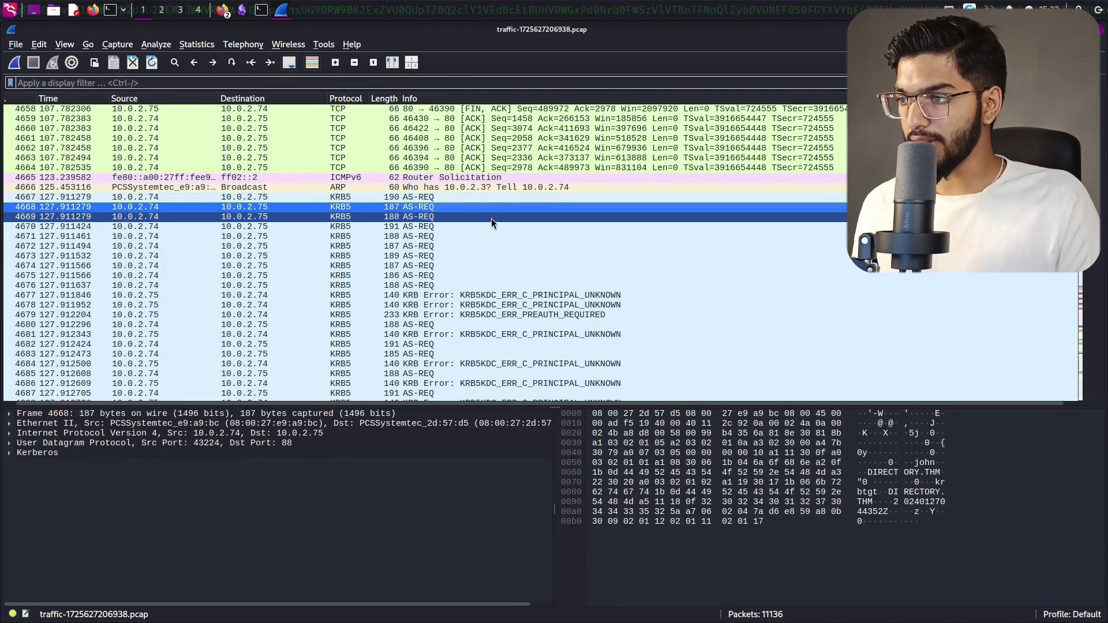
pyautogui.click(491, 217)
pyautogui.click(490, 229)
pyautogui.click(479, 246)
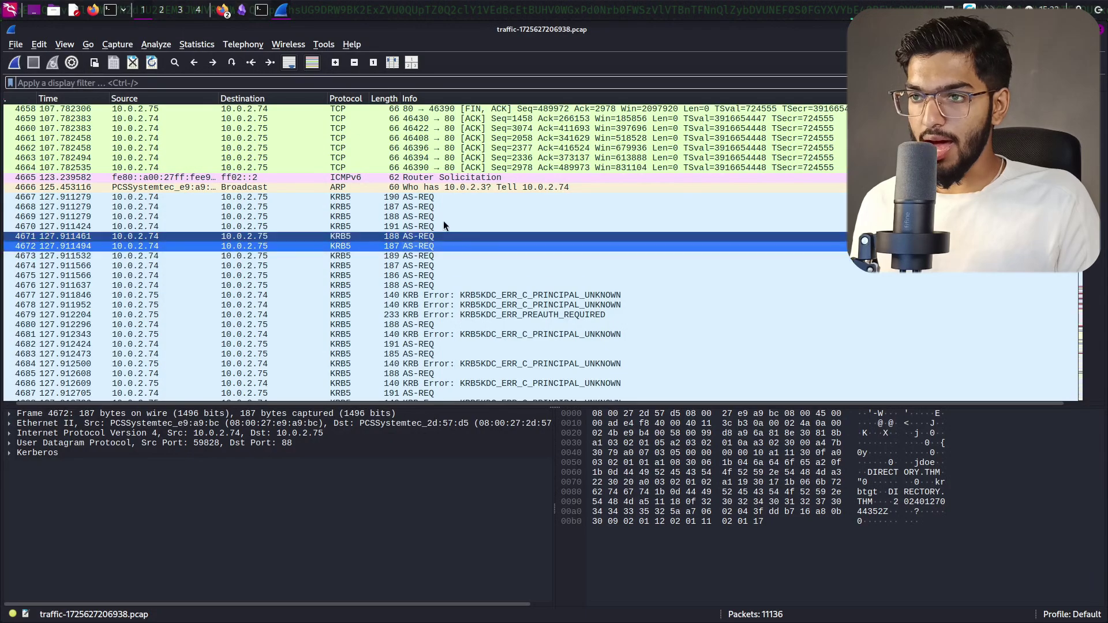
# Step: Expand the Kerberos as-req of packet 4672 down to its req-body and cname, and examine the client name and realm fields
pyautogui.doubleClick(11, 453)
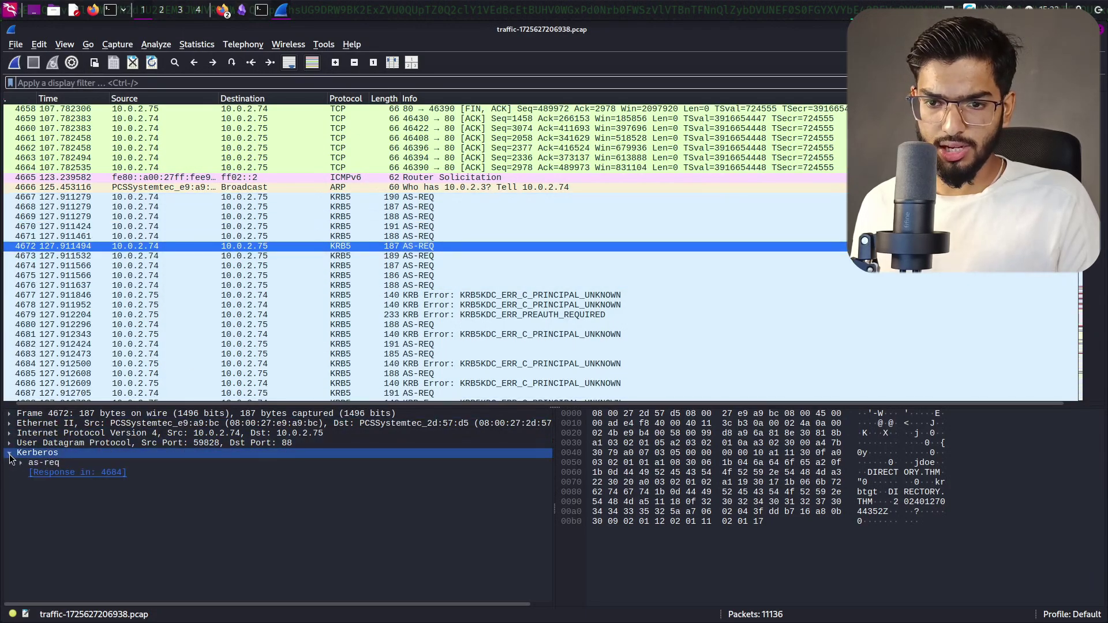
pyautogui.doubleClick(22, 463)
pyautogui.click(35, 492)
pyautogui.doubleClick(58, 501)
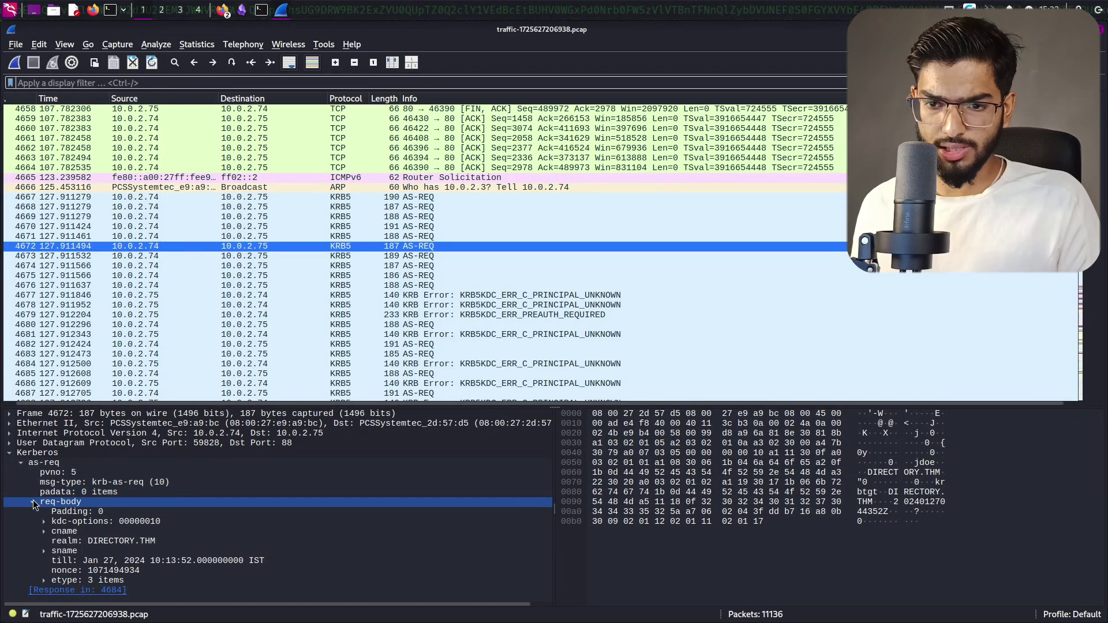
pyautogui.click(64, 531)
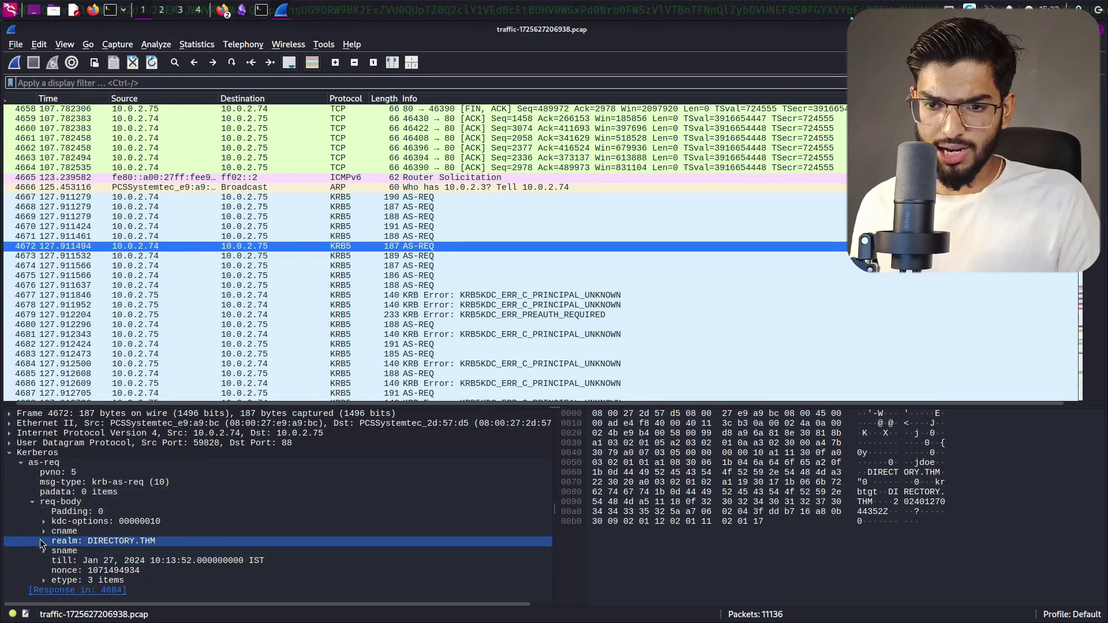
pyautogui.click(44, 531)
pyautogui.click(113, 485)
pyautogui.scroll(-1, 112, 486)
pyautogui.click(37, 494)
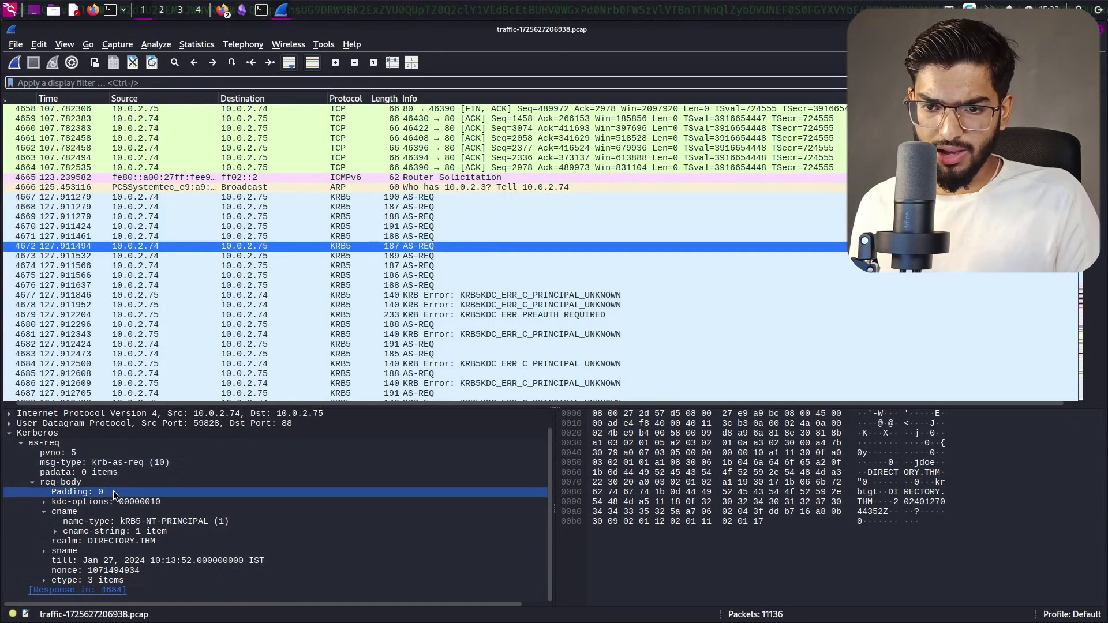
pyautogui.click(51, 511)
pyautogui.click(53, 541)
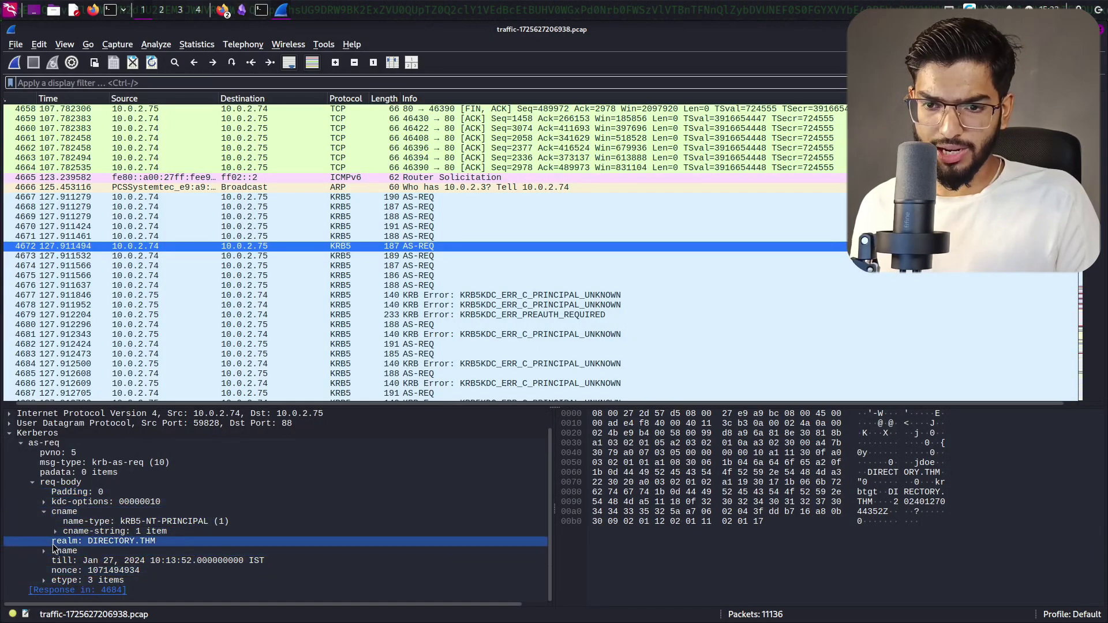
# Step: Expand the cname-string of packet 4672 and examine its CNameString together with the realm
pyautogui.click(56, 531)
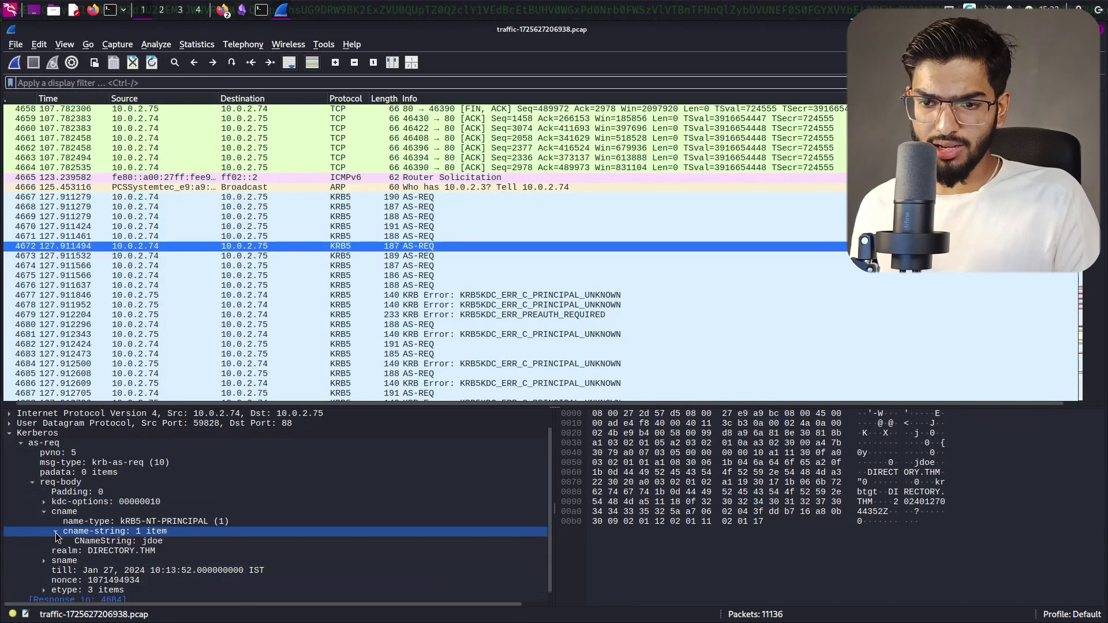
pyautogui.click(144, 545)
pyautogui.click(88, 551)
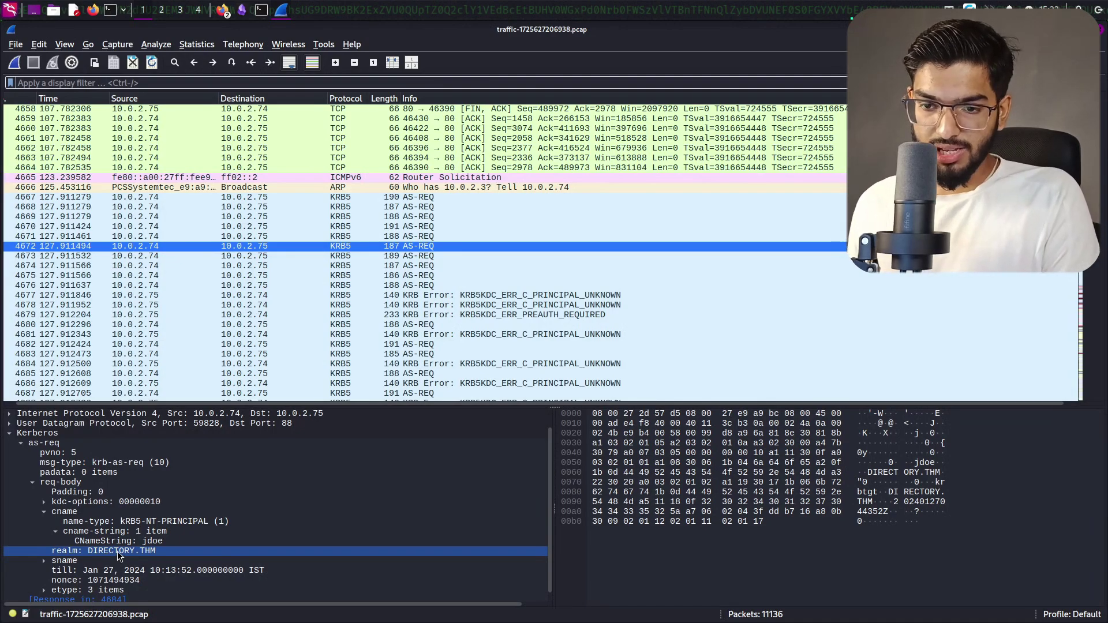
pyautogui.click(143, 542)
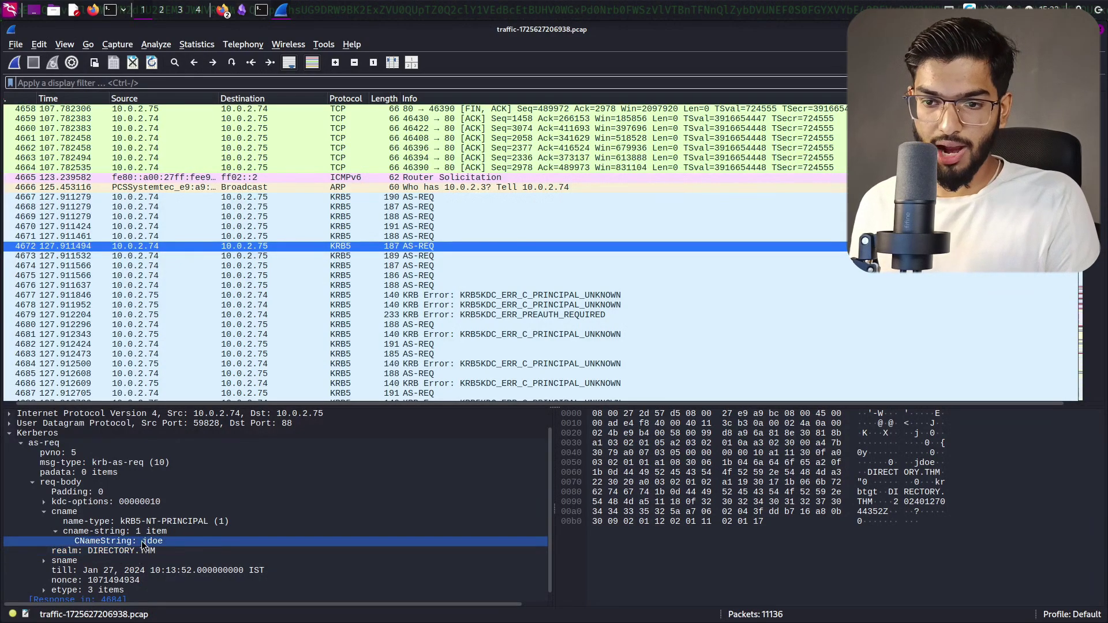
# Step: Display the AS-REQ packets from 4673 to 4676 one by one and compare their CNameString and realm fields
pyautogui.click(448, 255)
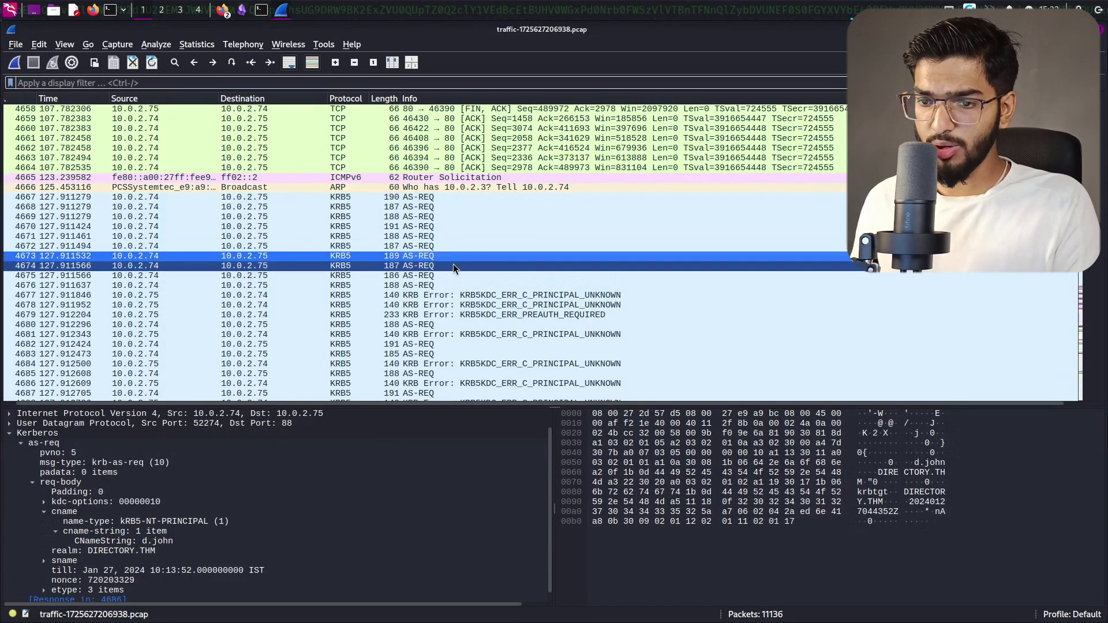
pyautogui.click(453, 268)
pyautogui.click(449, 275)
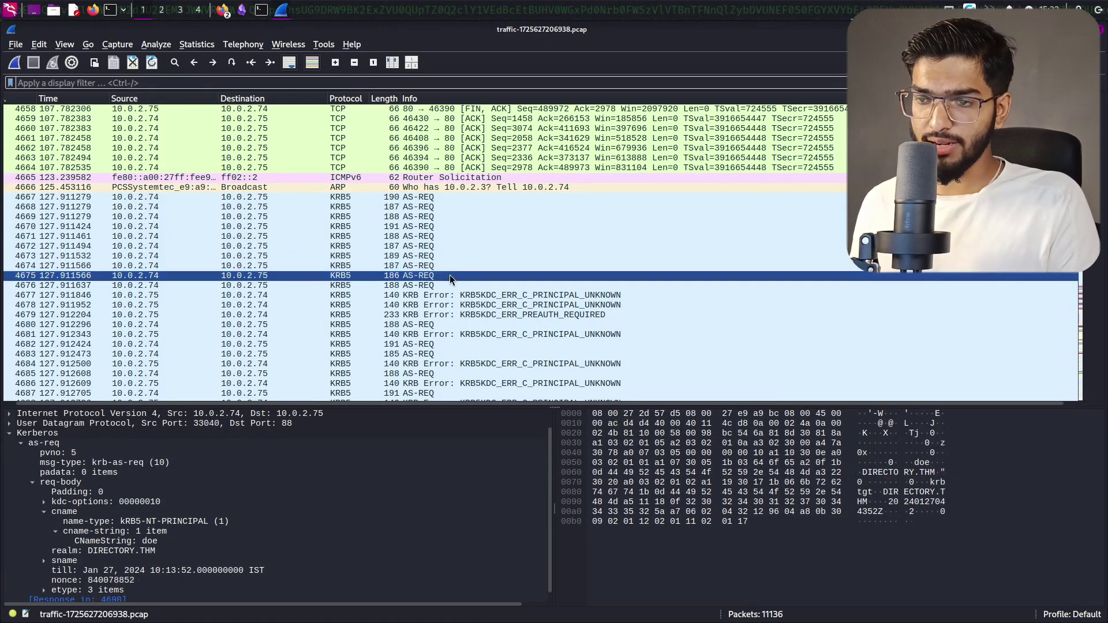
pyautogui.click(443, 287)
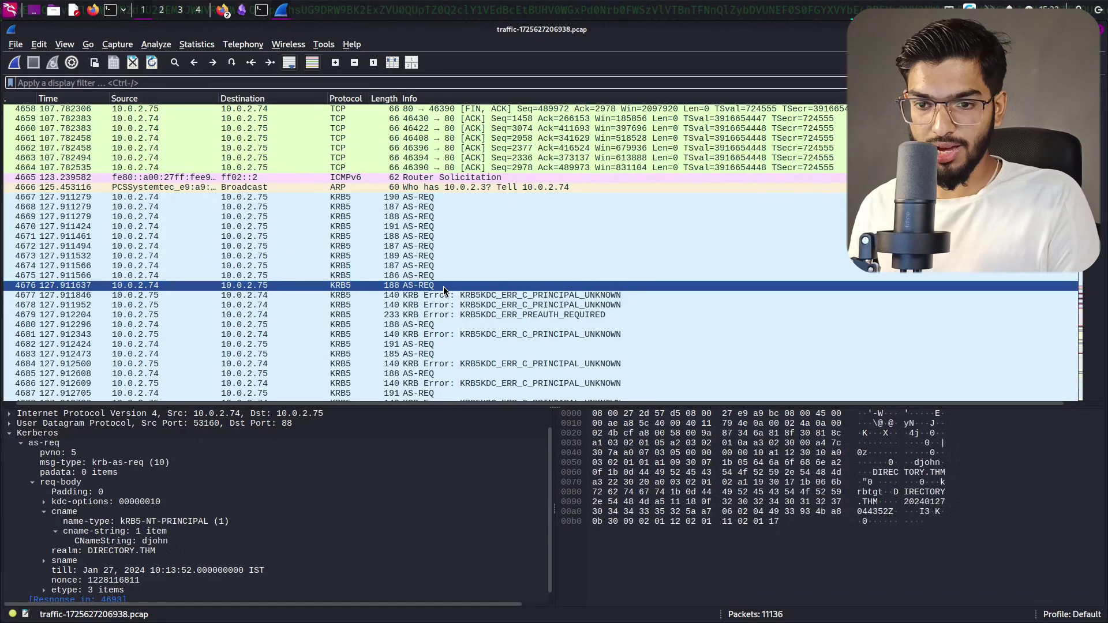
pyautogui.click(106, 541)
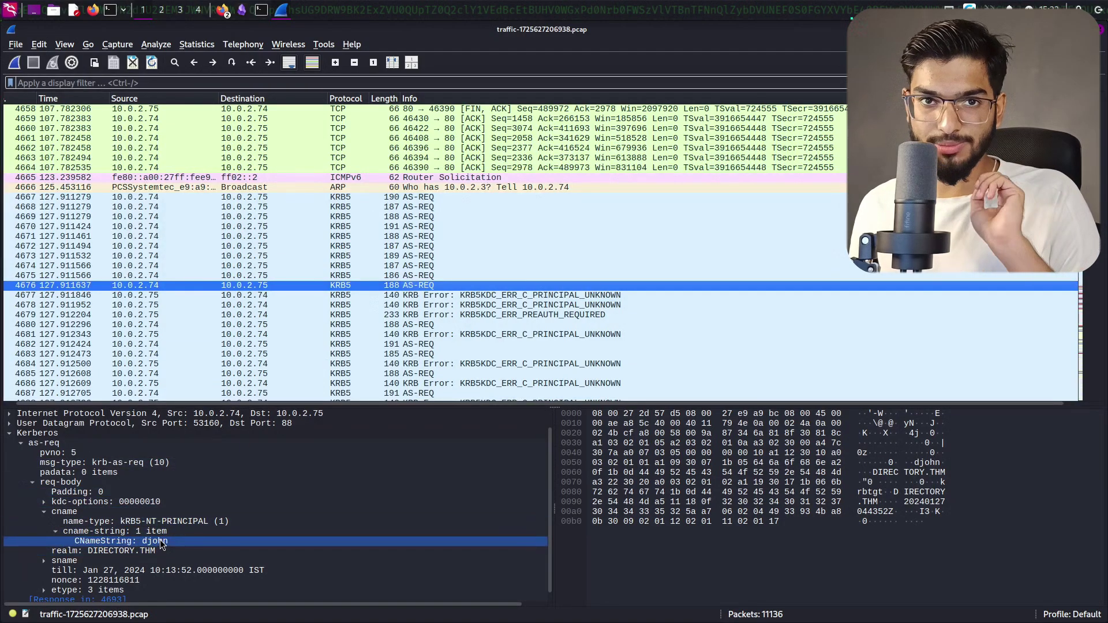
pyautogui.click(121, 551)
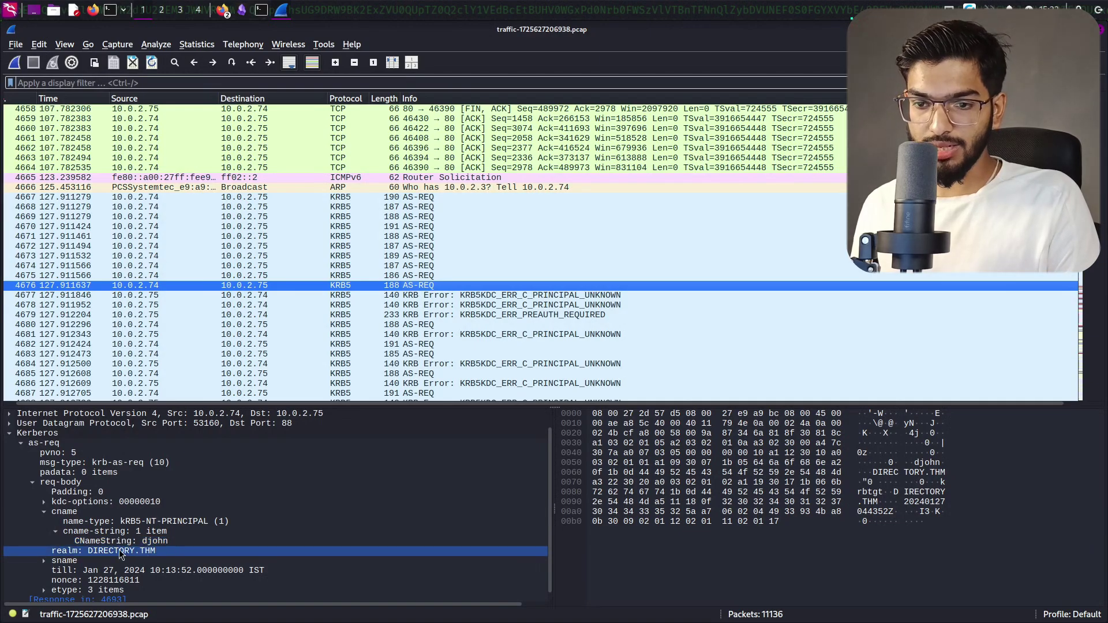
# Step: Display the KRB Error replies in packets 4677, 4678 and 4679 that answer the AS-REQ attempts
pyautogui.scroll(-6, 518, 306)
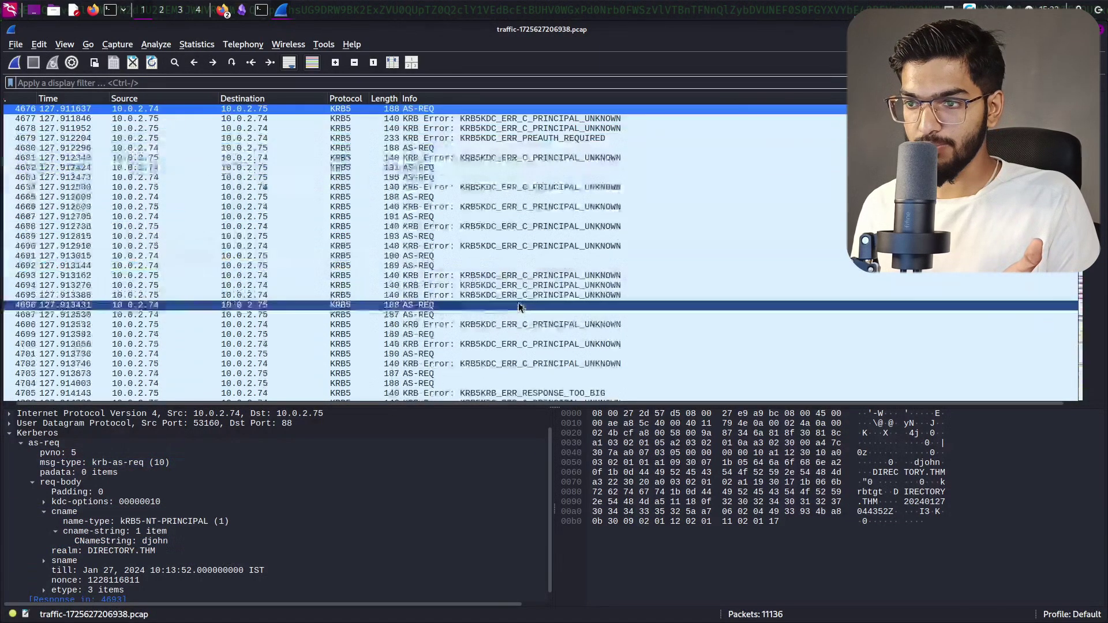
pyautogui.scroll(3, 514, 280)
pyautogui.click(508, 208)
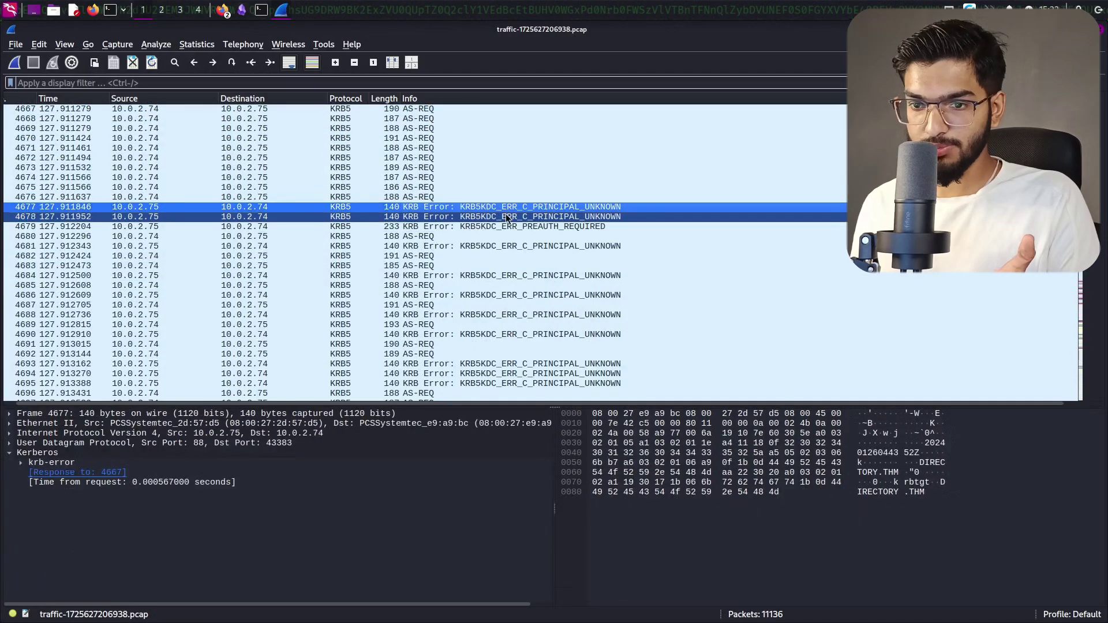
pyautogui.click(508, 218)
pyautogui.click(505, 227)
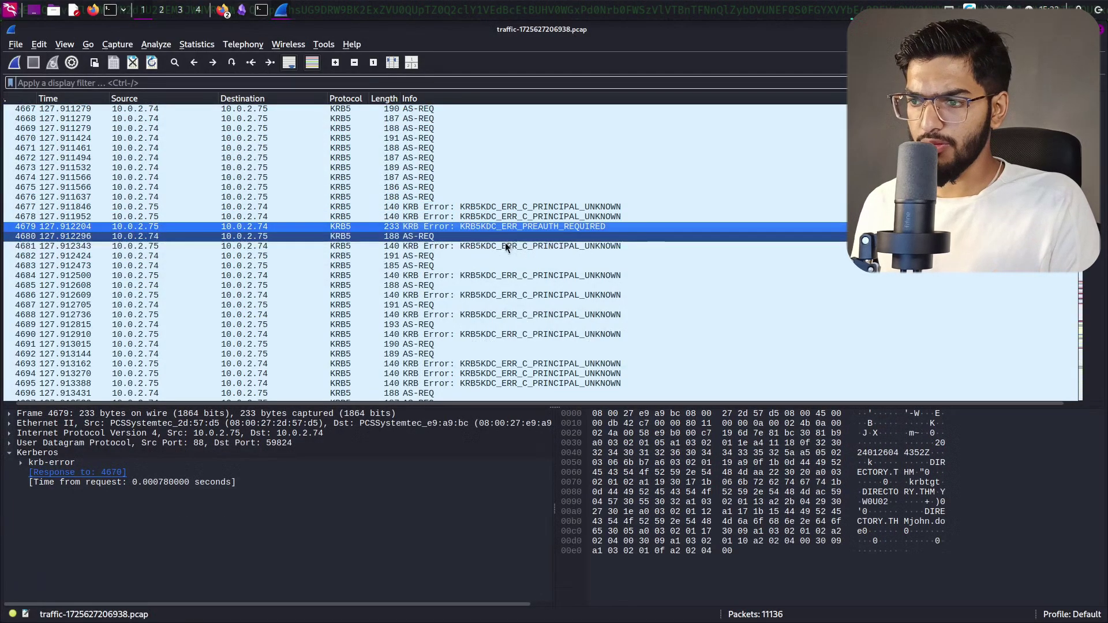
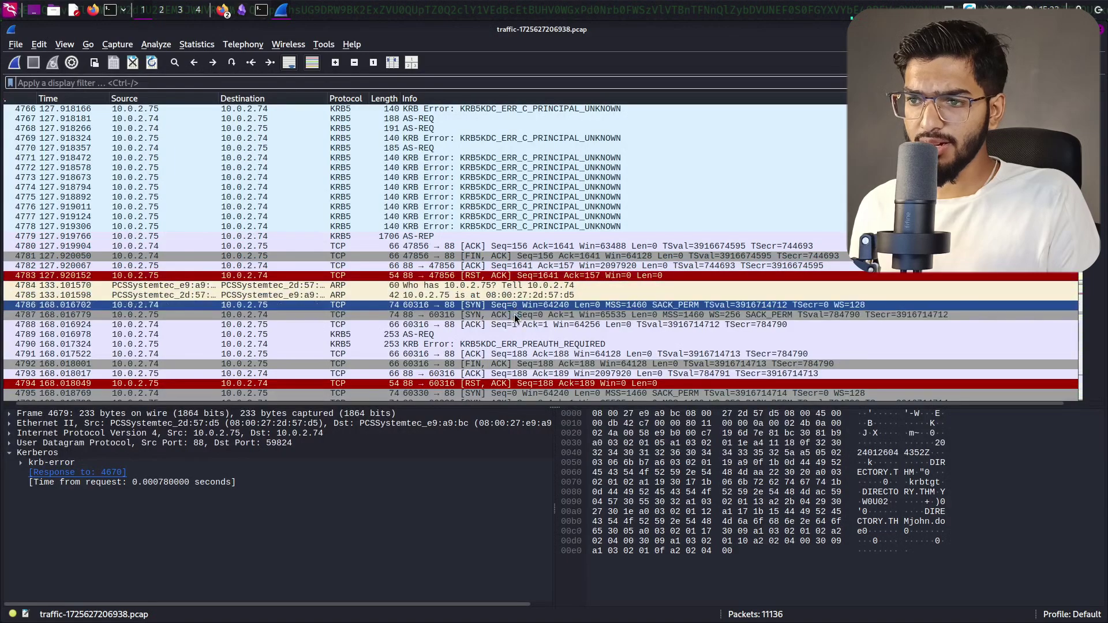
# Step: Look through the Kerberos exchanges after packet 4786, displaying AS-REQ packets 4789 and 4816 and the AS-REP in packet 4817
pyautogui.click(509, 331)
pyautogui.scroll(-10, 509, 331)
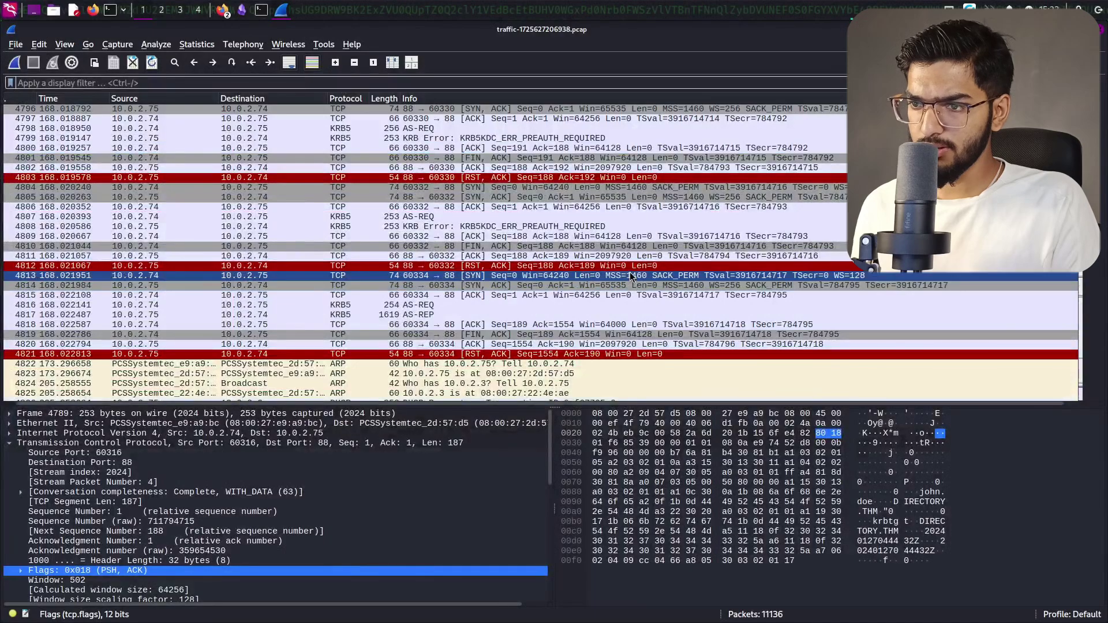
pyautogui.click(426, 306)
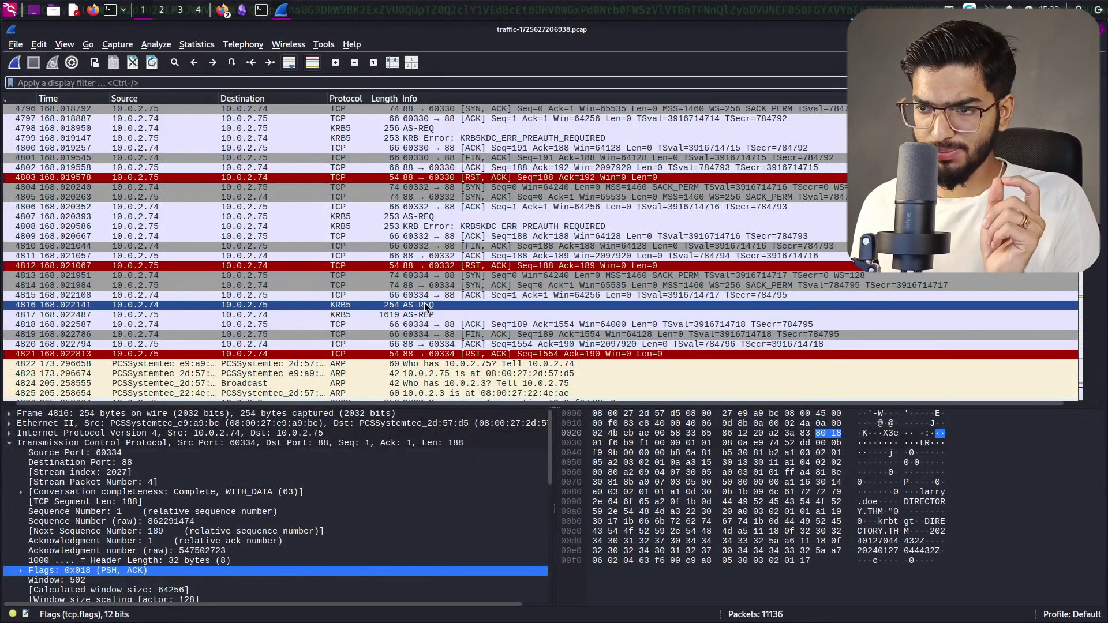
pyautogui.click(455, 313)
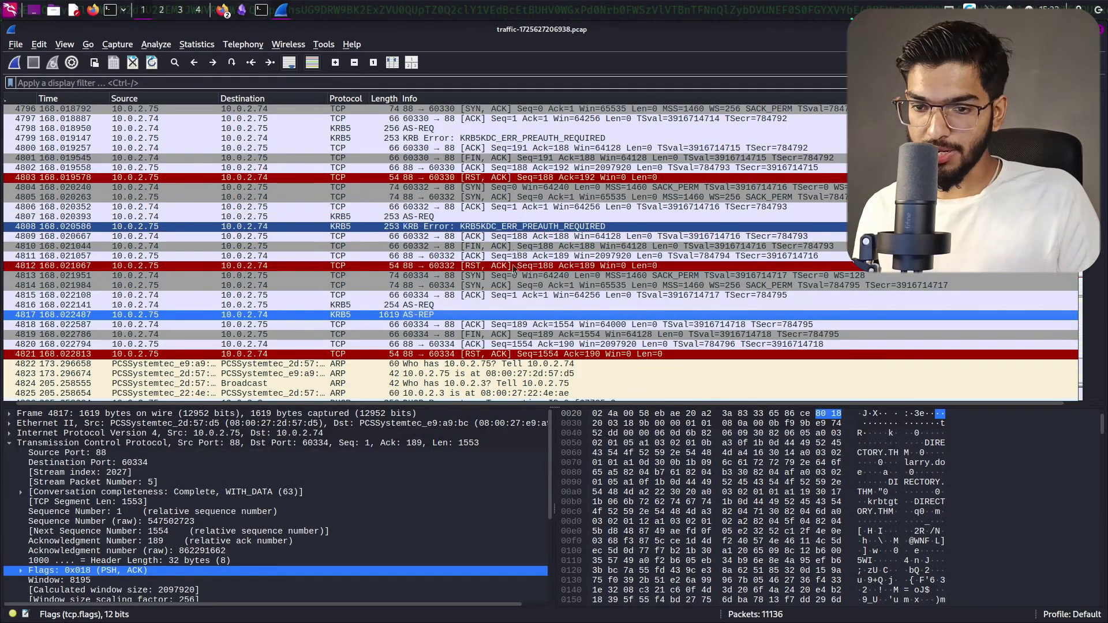
# Step: Expand the Kerberos as-rep of packet 4817 down to its cname-string and examine the CNameString
pyautogui.scroll(-2, 238, 511)
pyautogui.scroll(-3, 238, 510)
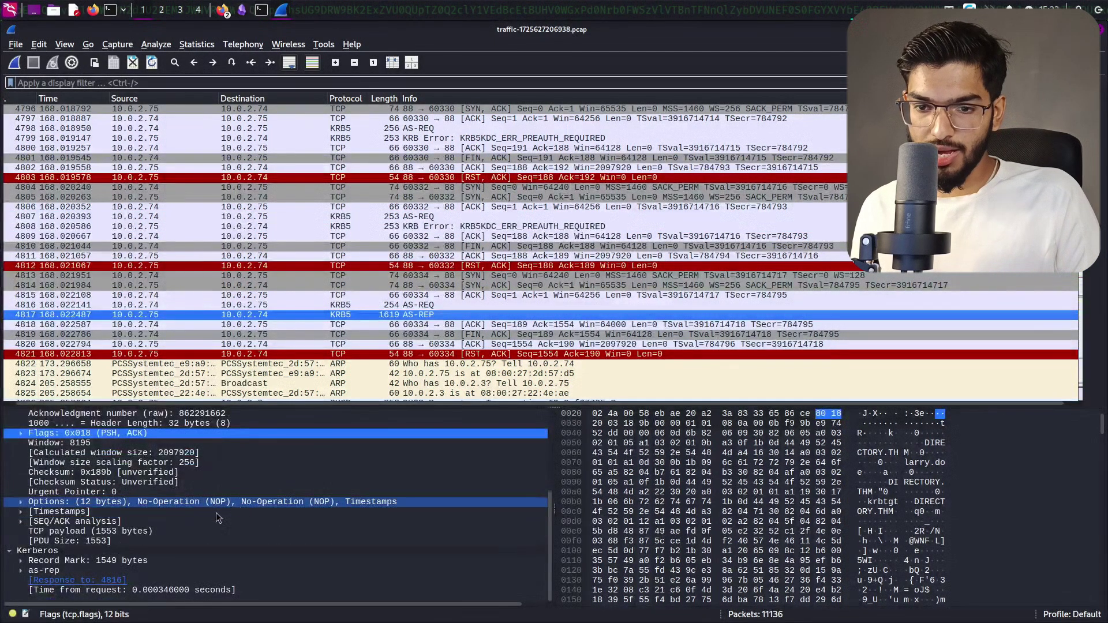
pyautogui.click(17, 571)
pyautogui.scroll(-2, 70, 554)
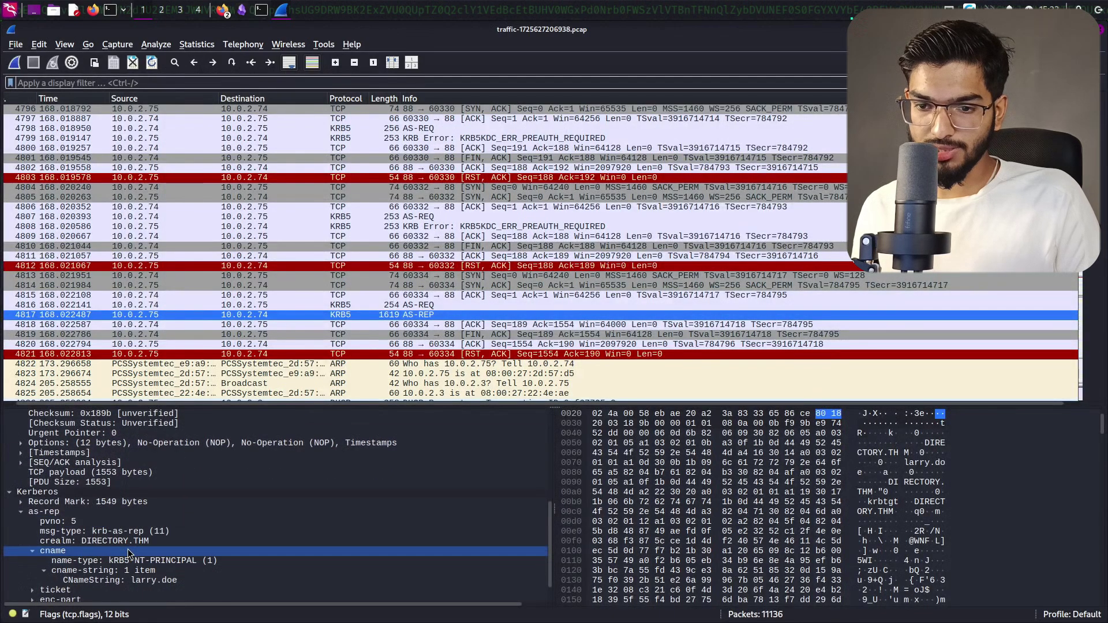
pyautogui.click(32, 550)
pyautogui.click(44, 571)
pyautogui.click(95, 580)
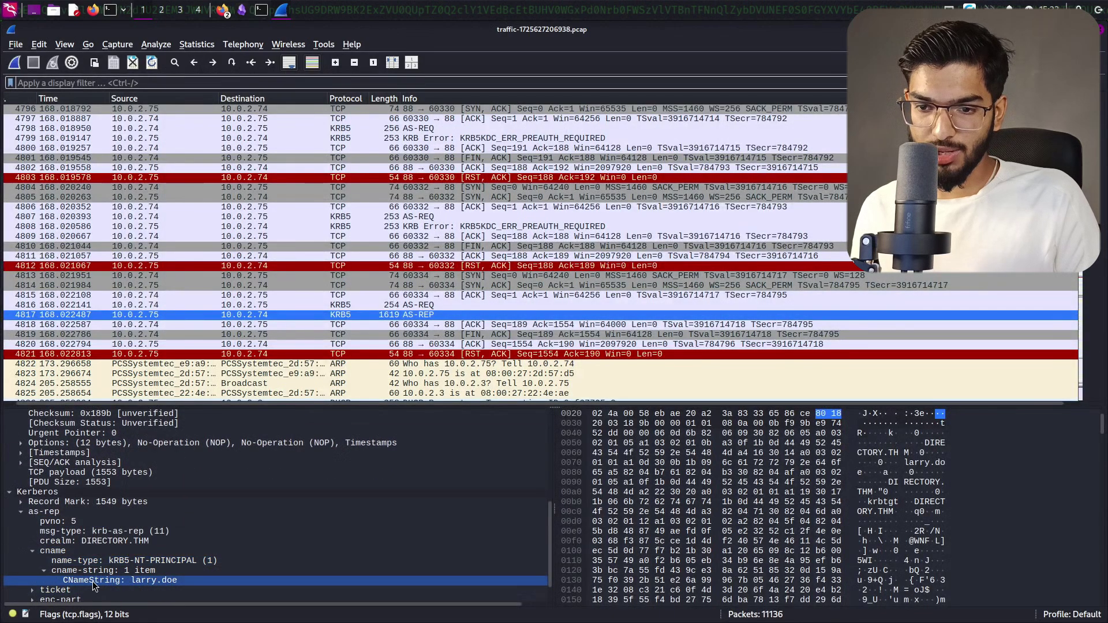
# Step: Collapse and re-expand the cname branch of packet 4817's as-rep, and review its CNameString and cname entries
pyautogui.click(33, 551)
pyautogui.click(44, 570)
pyautogui.click(44, 571)
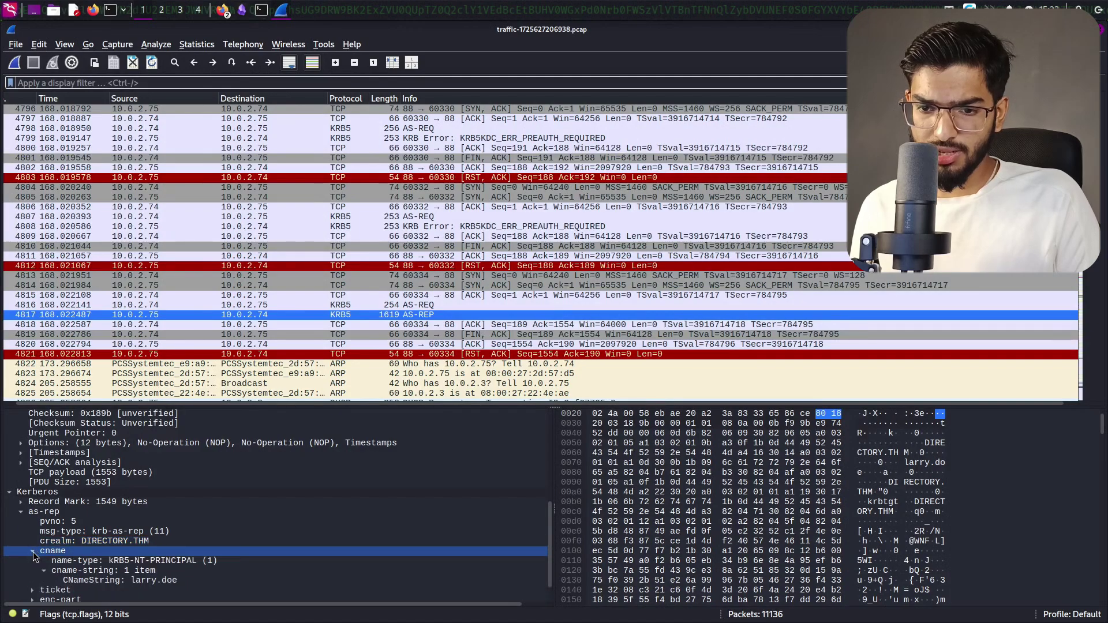
pyautogui.click(47, 573)
pyautogui.click(44, 571)
pyautogui.click(44, 571)
pyautogui.scroll(-1, 48, 563)
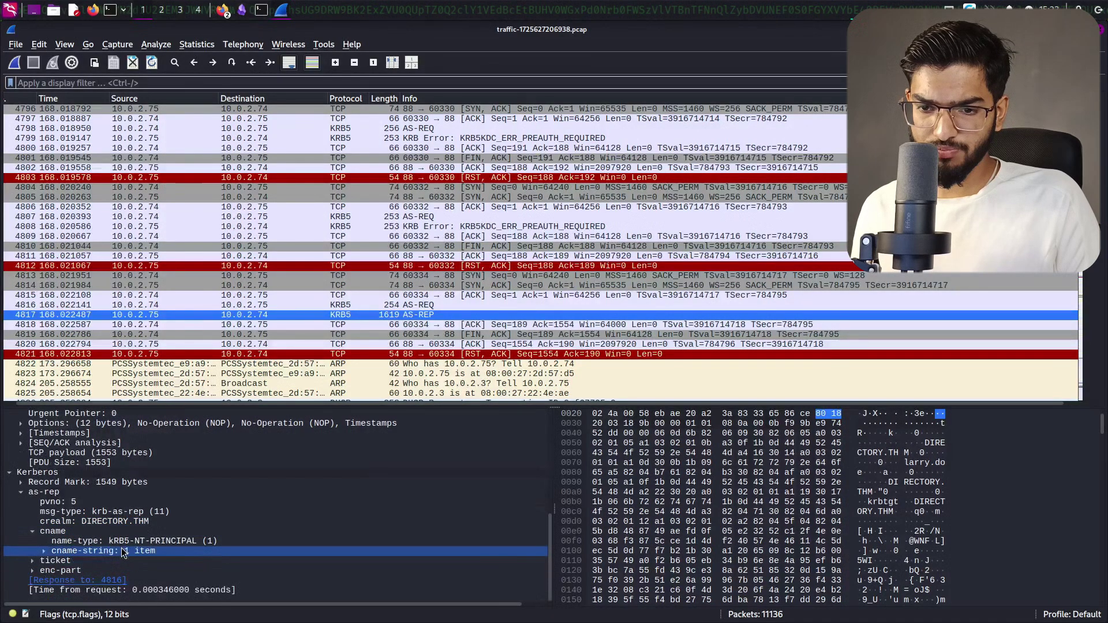
pyautogui.click(45, 552)
pyautogui.click(45, 552)
pyautogui.scroll(-1, 47, 554)
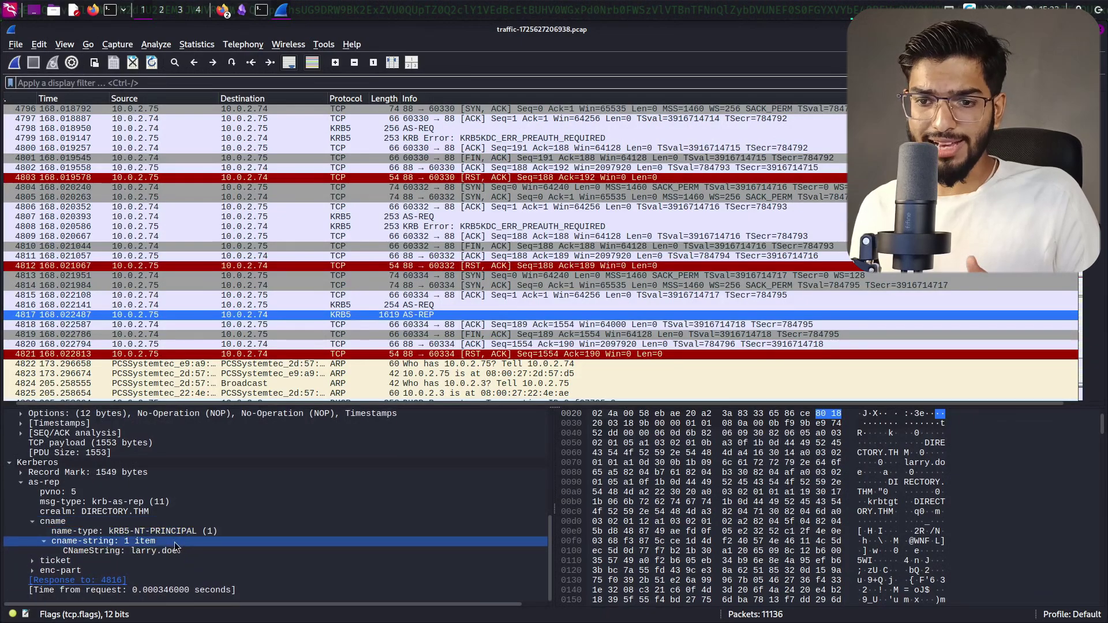
pyautogui.click(129, 552)
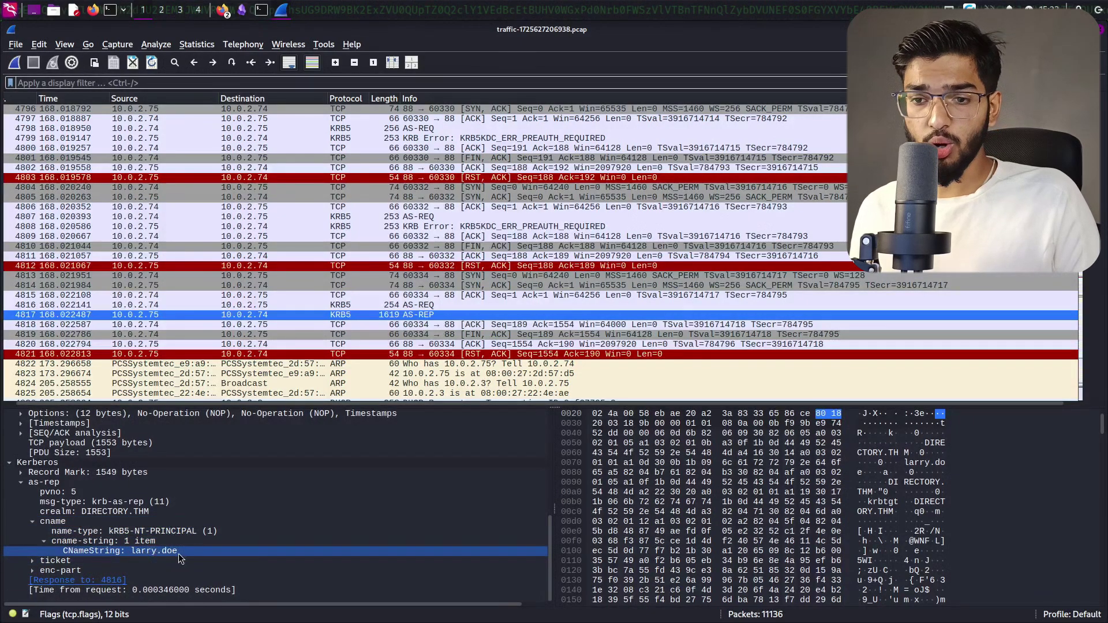
pyautogui.click(81, 522)
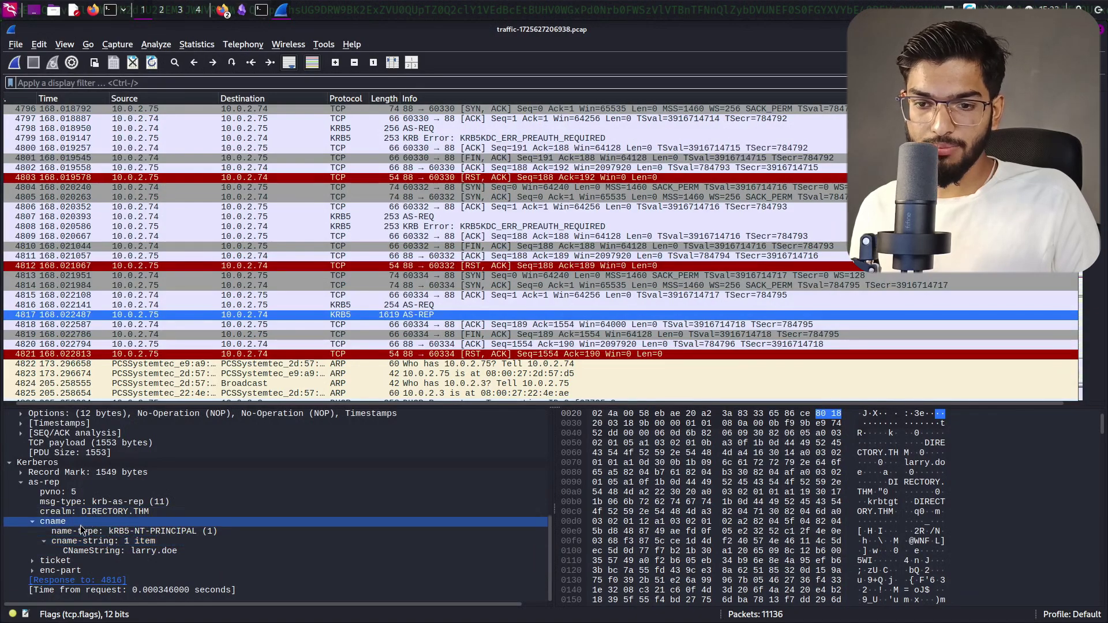
pyautogui.click(204, 481)
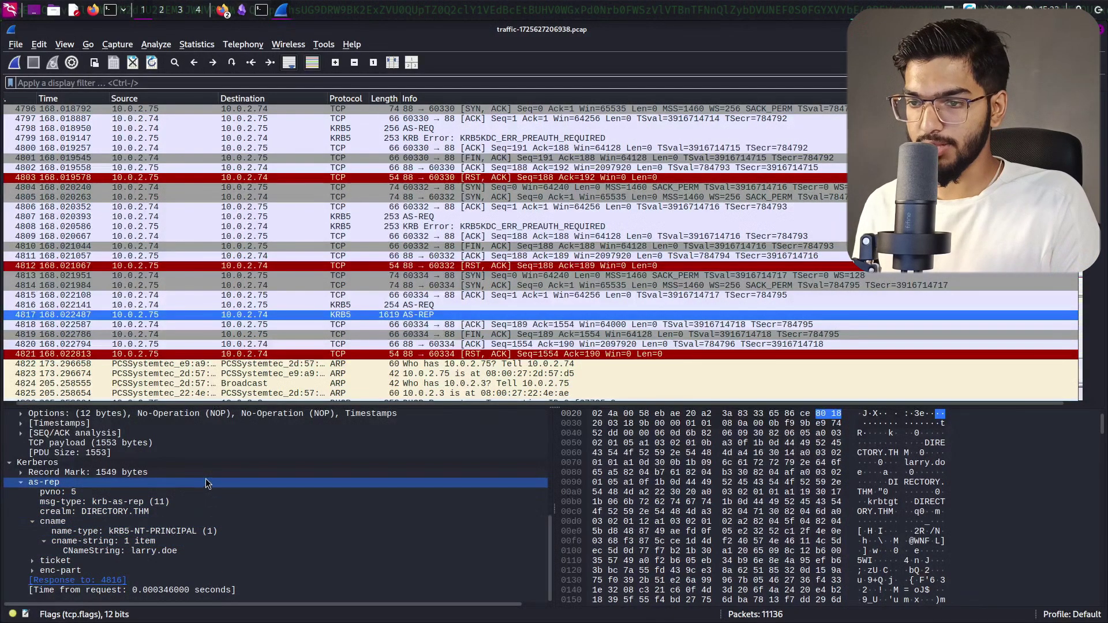
# Step: Switch to the TryHackMe Directory room to check the foothold username question, and return to the capture in Wireshark
pyautogui.hotkey('alt', 'Tab')
pyautogui.hotkey('alt', 'Tab')
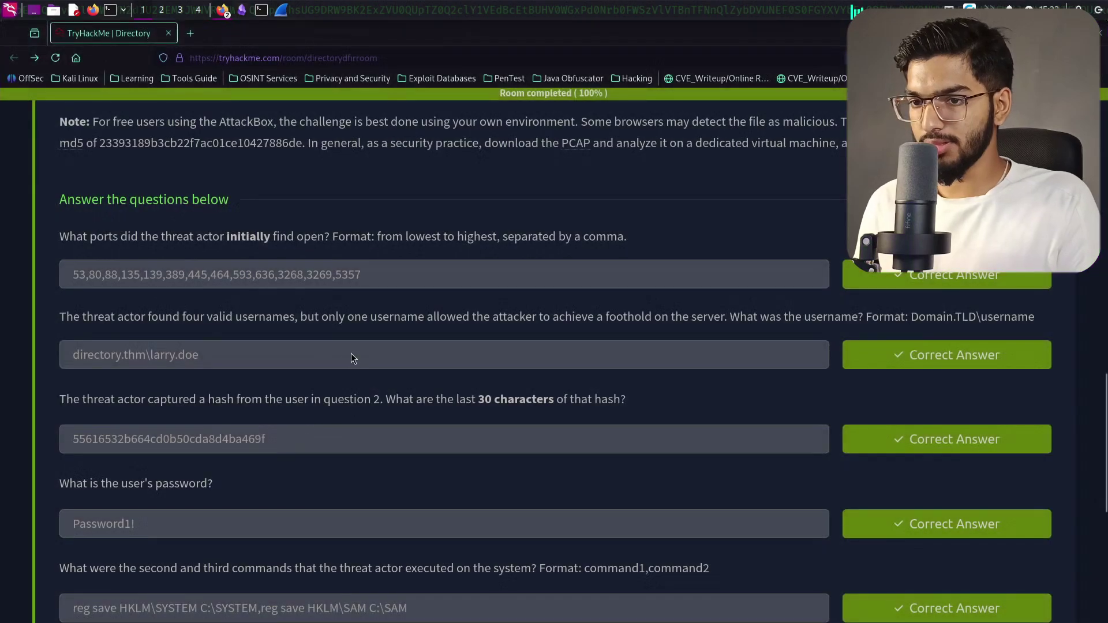
pyautogui.hotkey('alt', 'Tab')
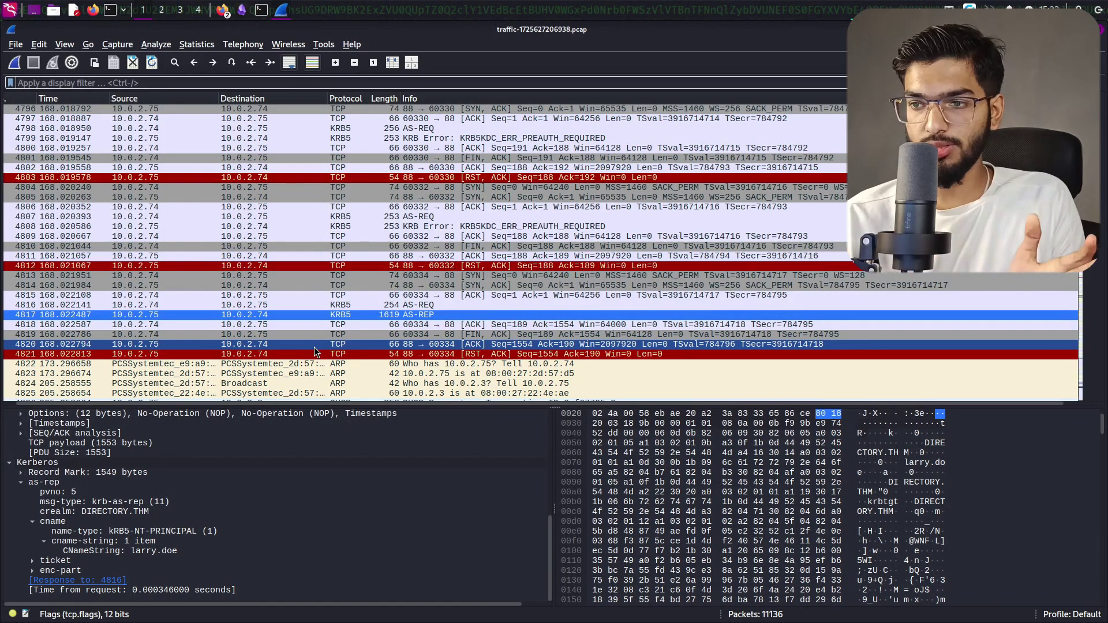
pyautogui.hotkey('alt', 'Tab')
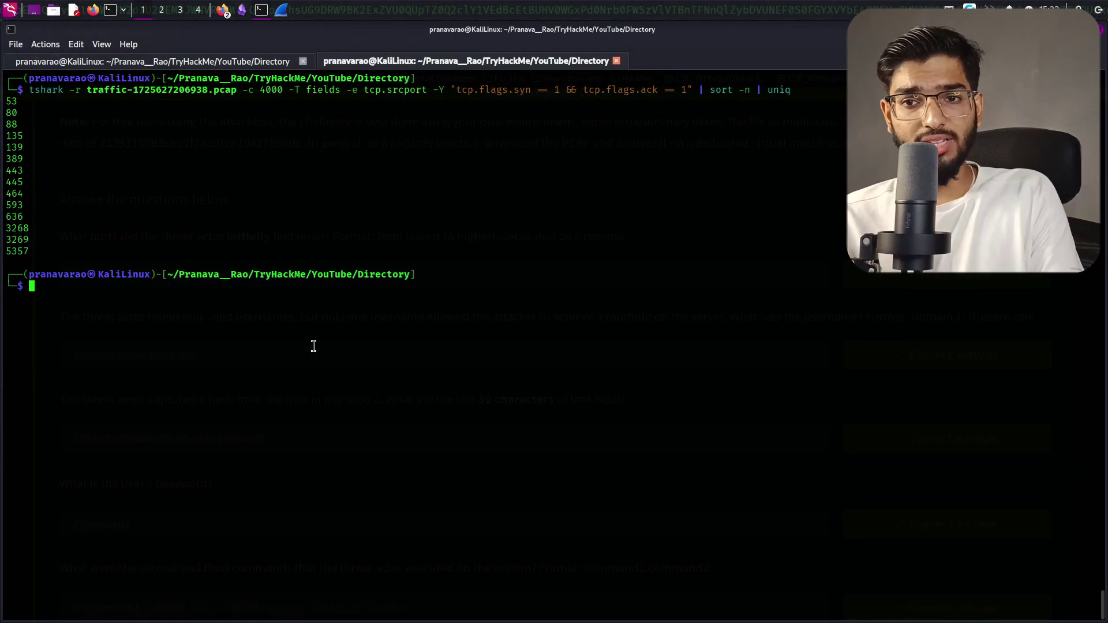
pyautogui.hotkey('alt', 'Tab')
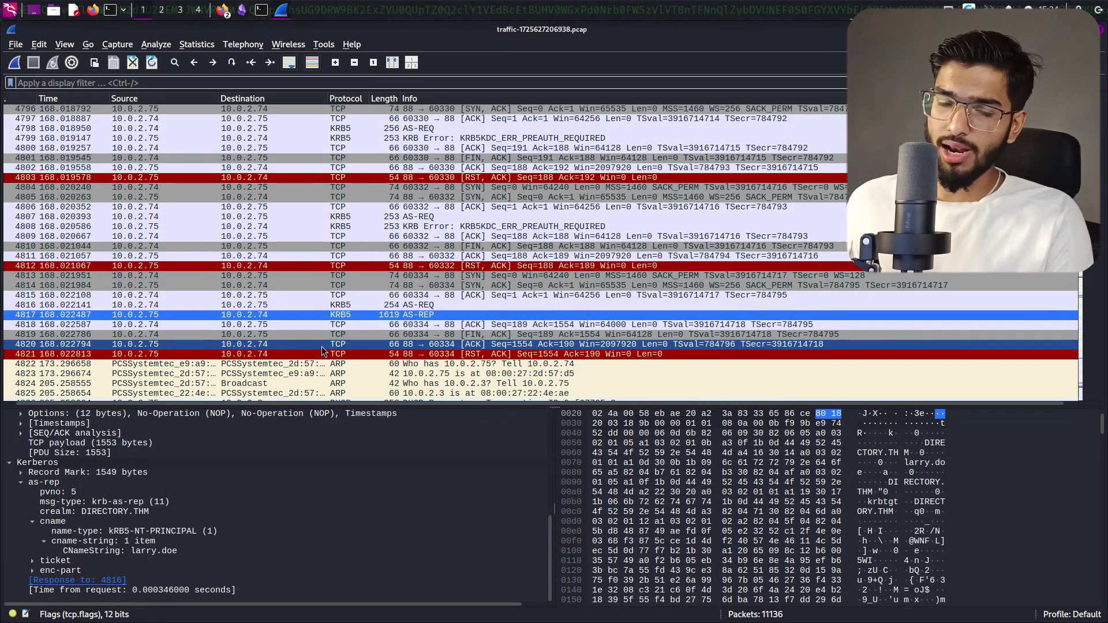
# Step: Go through the msg-type, crealm, cname and pvno fields in the as-rep of packet 4817
pyautogui.click(446, 269)
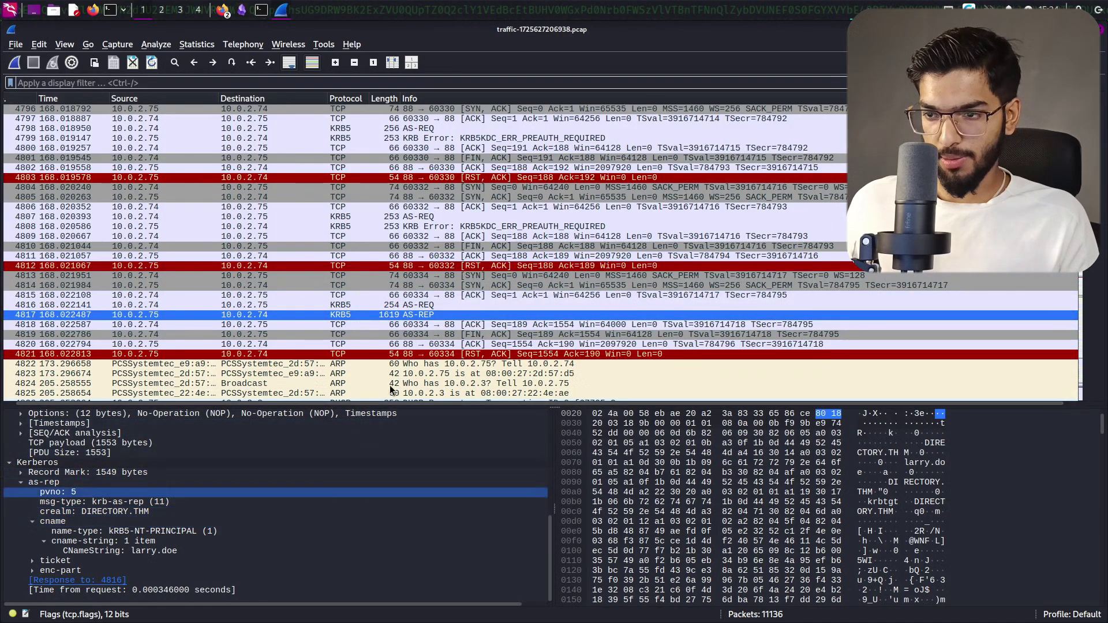
pyautogui.click(265, 502)
pyautogui.click(136, 551)
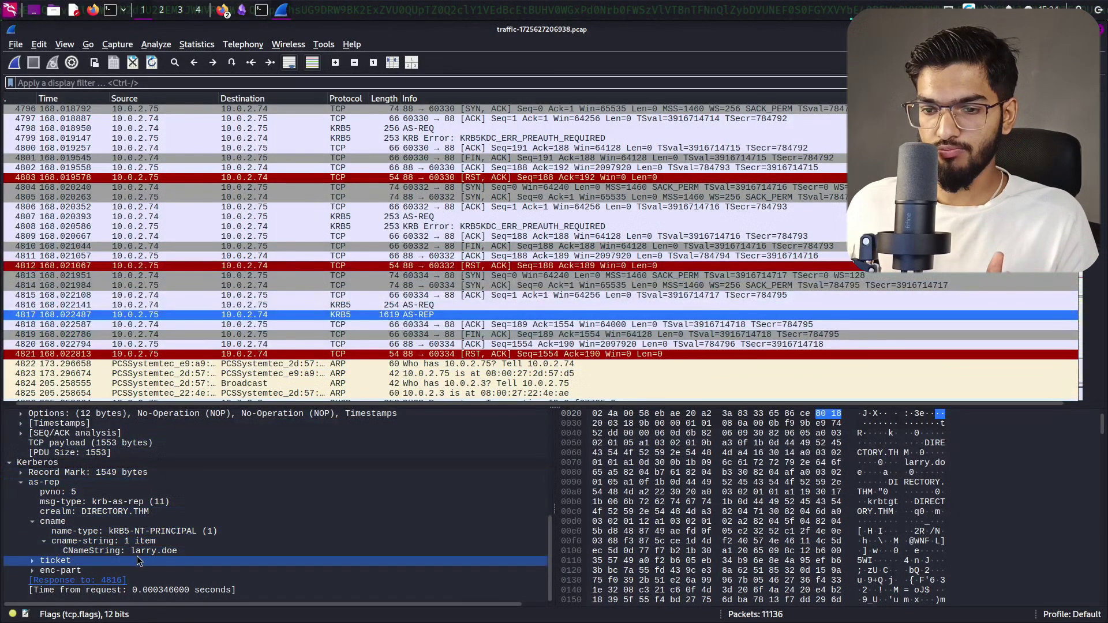
pyautogui.click(103, 511)
pyautogui.click(138, 501)
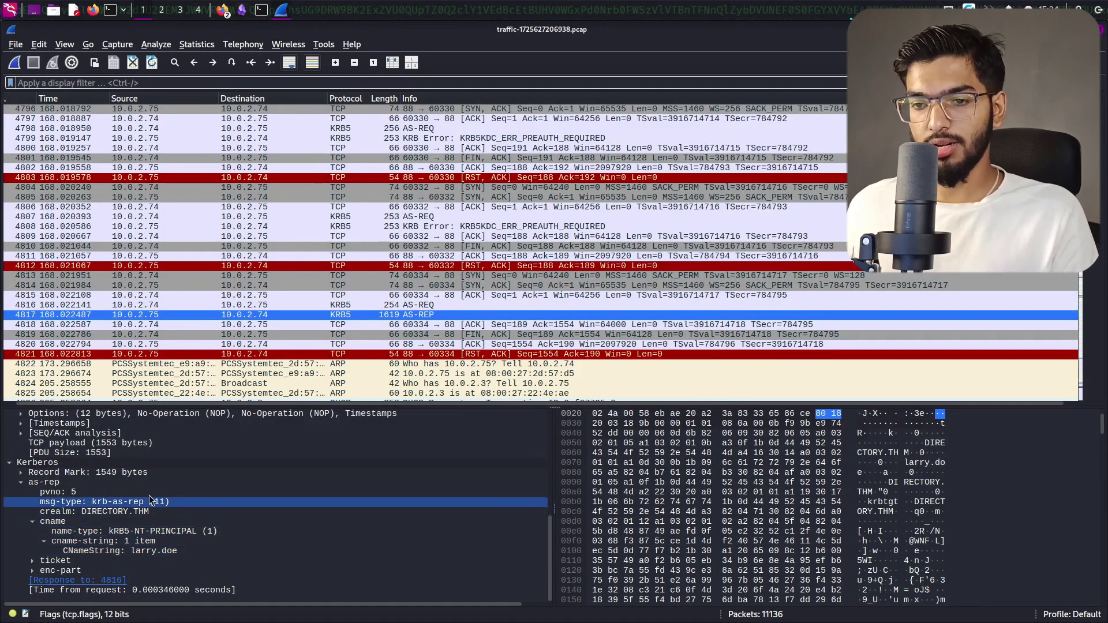
pyautogui.click(149, 493)
# Step: Switch to the TryHackMe room to read the questions from the captured hash to the flag, and return to Wireshark
pyautogui.hotkey('alt', 'Tab')
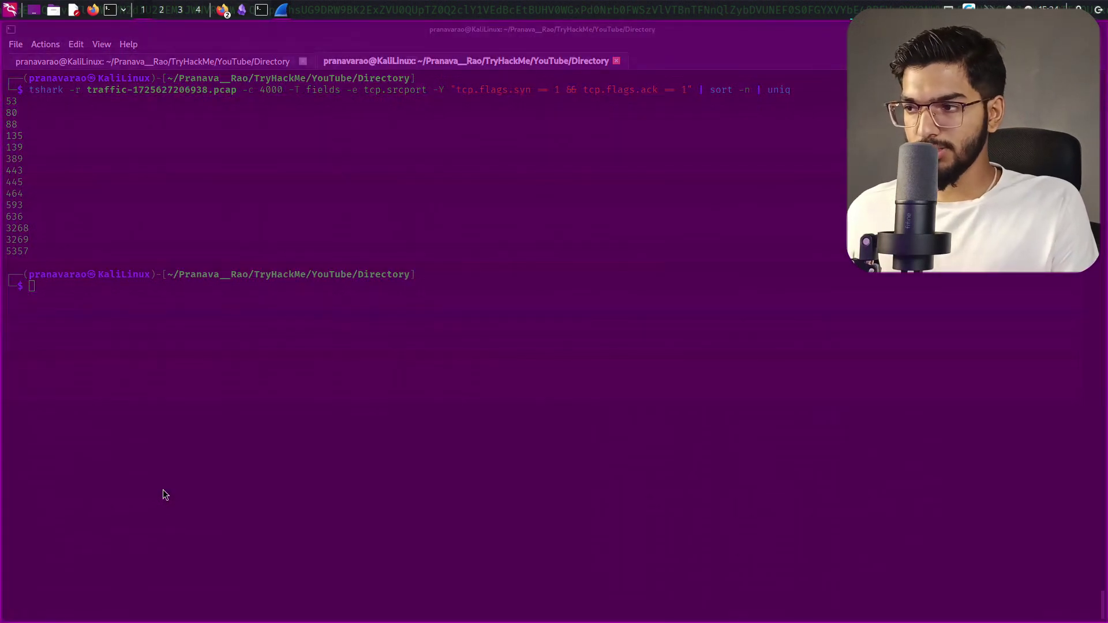
pyautogui.hotkey('alt', 'Tab')
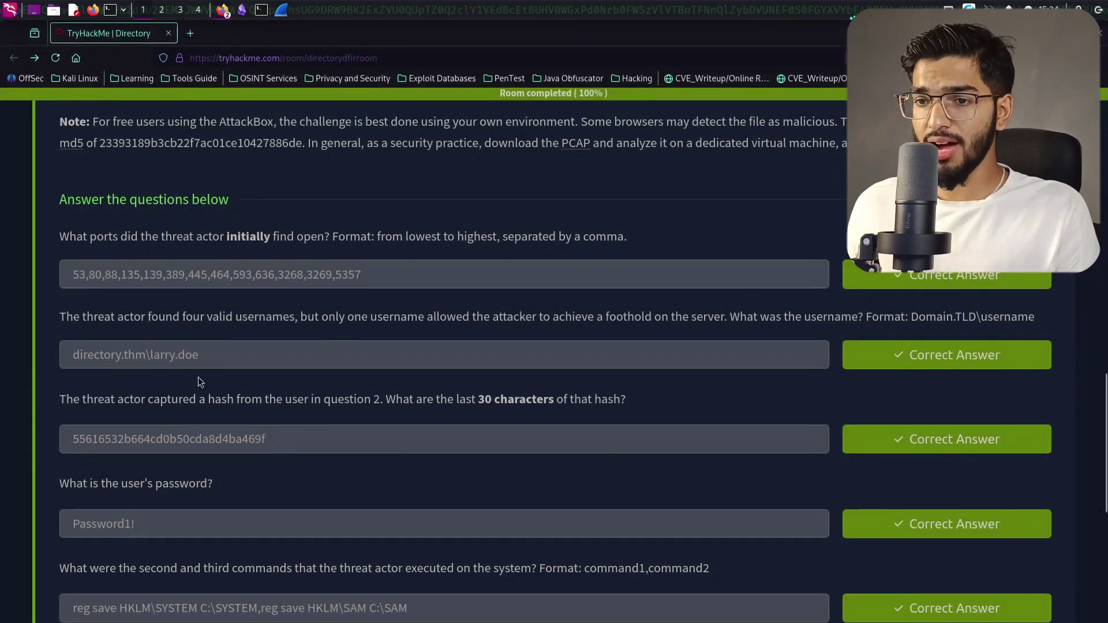
pyautogui.scroll(-2, 308, 371)
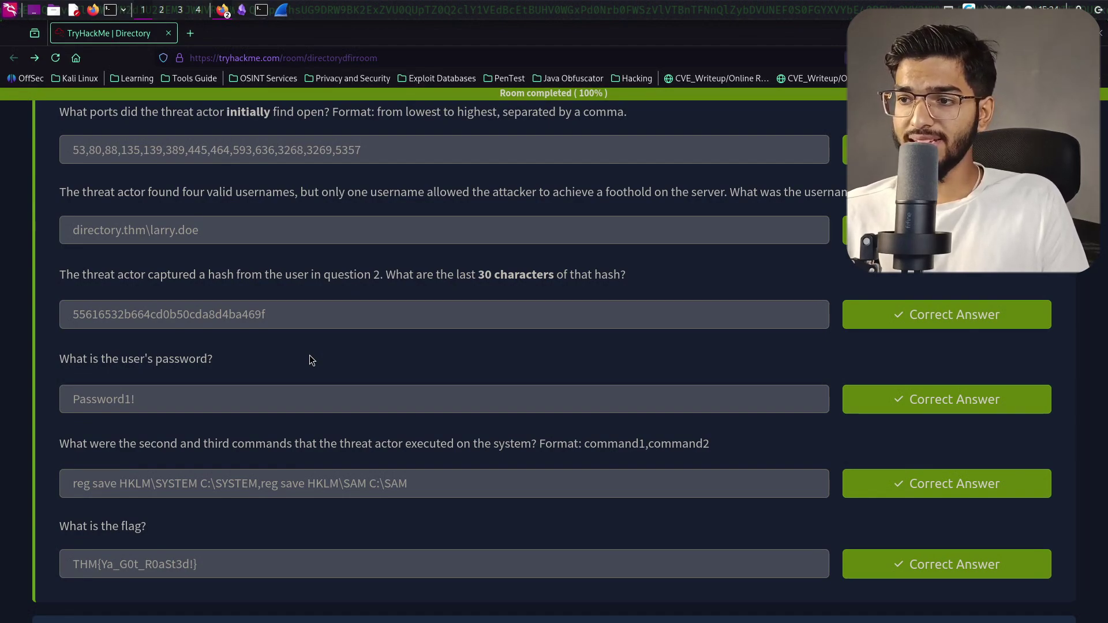
pyautogui.hotkey('alt', 'Tab')
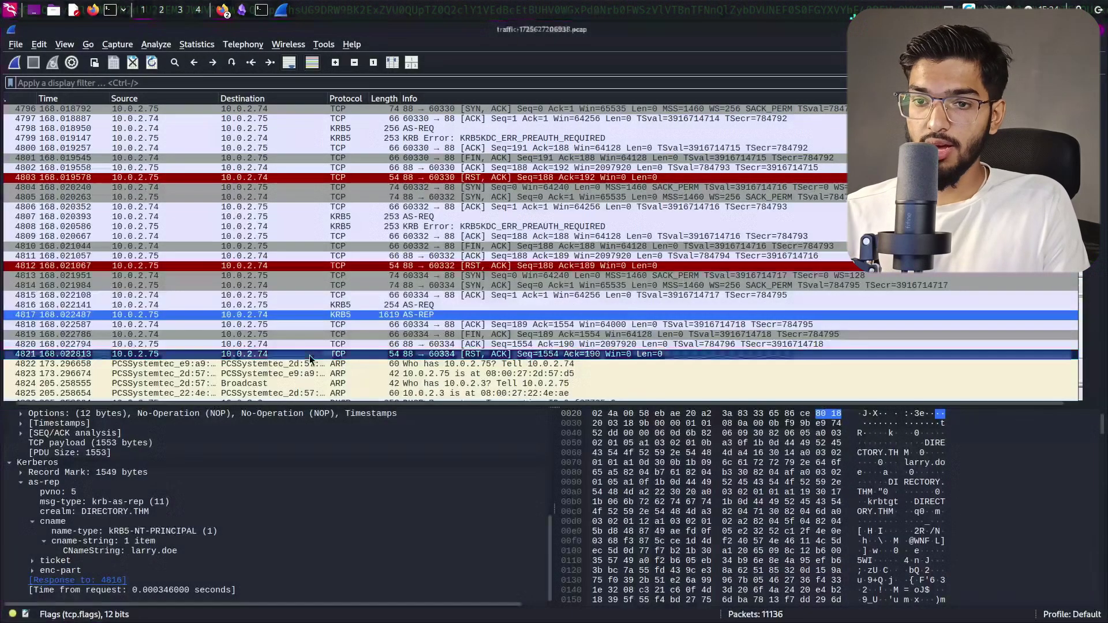
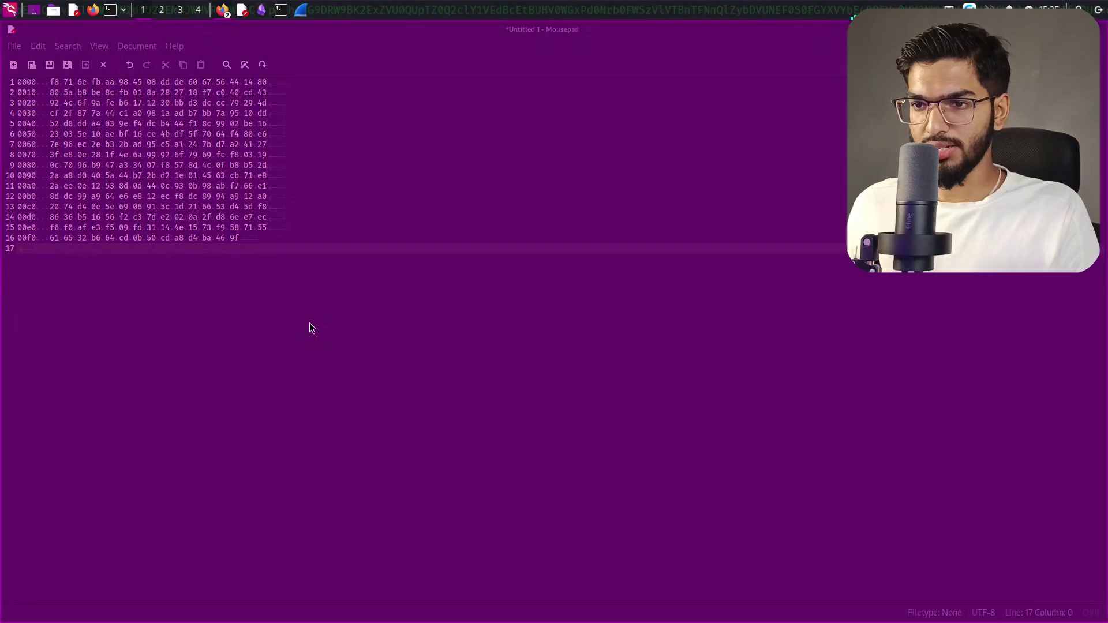
# Step: Copy the whole hex dump from Mousepad and paste it into a Sublime Text document without the trailing empty line
pyautogui.click(290, 236)
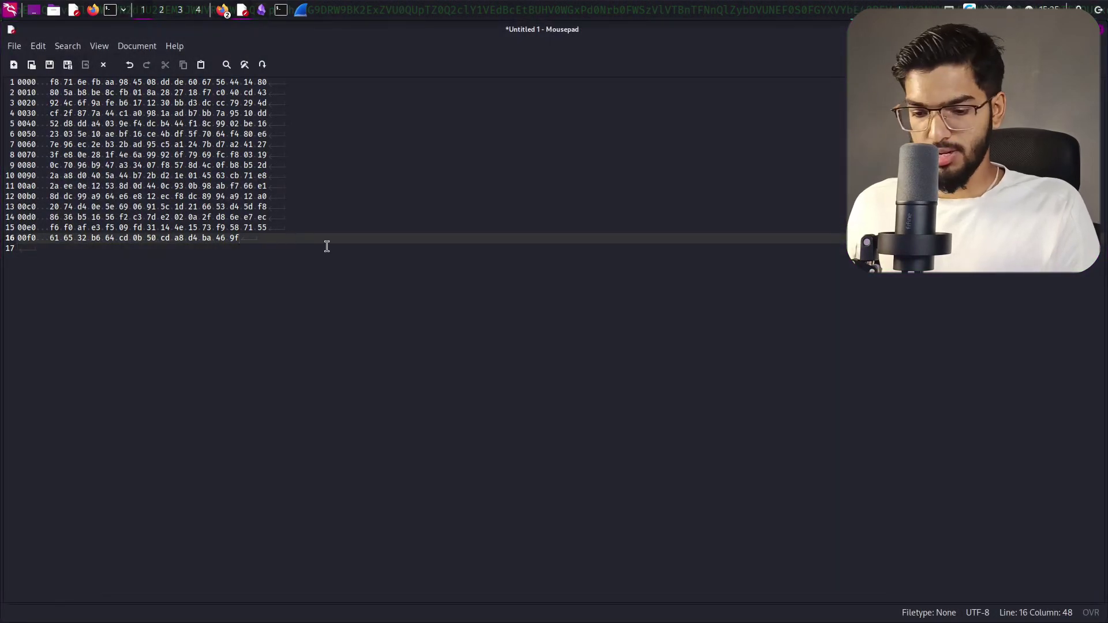
pyautogui.hotkey('ctrl', 'a')
pyautogui.hotkey('ctrl', 'c')
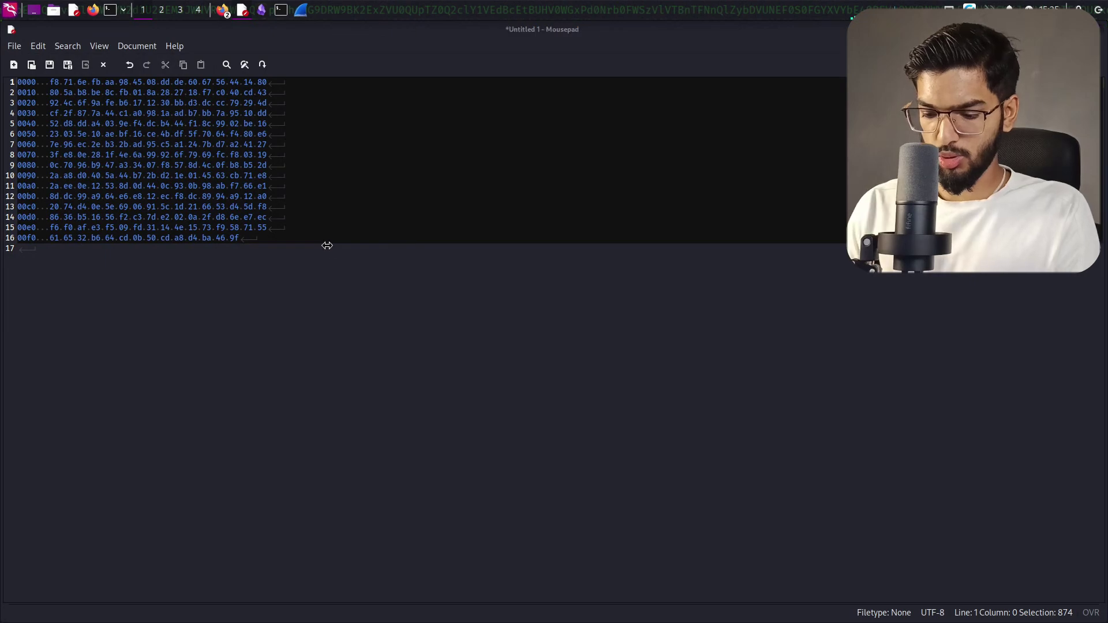
pyautogui.press('super')
pyautogui.write('app')
pyautogui.press('Escape')
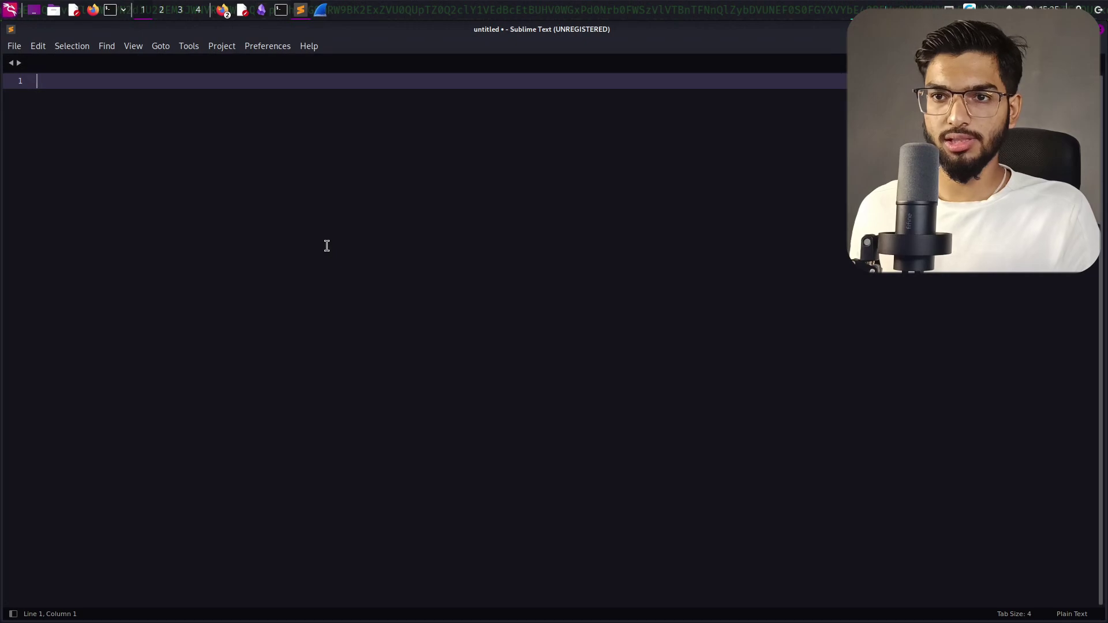
pyautogui.hotkey('ctrl', 'v')
pyautogui.press('BackSpace')
# Step: Delete the offset column with its spacing from all 16 lines at once, and join the lines into one
pyautogui.hotkey('ctrl', 'a')
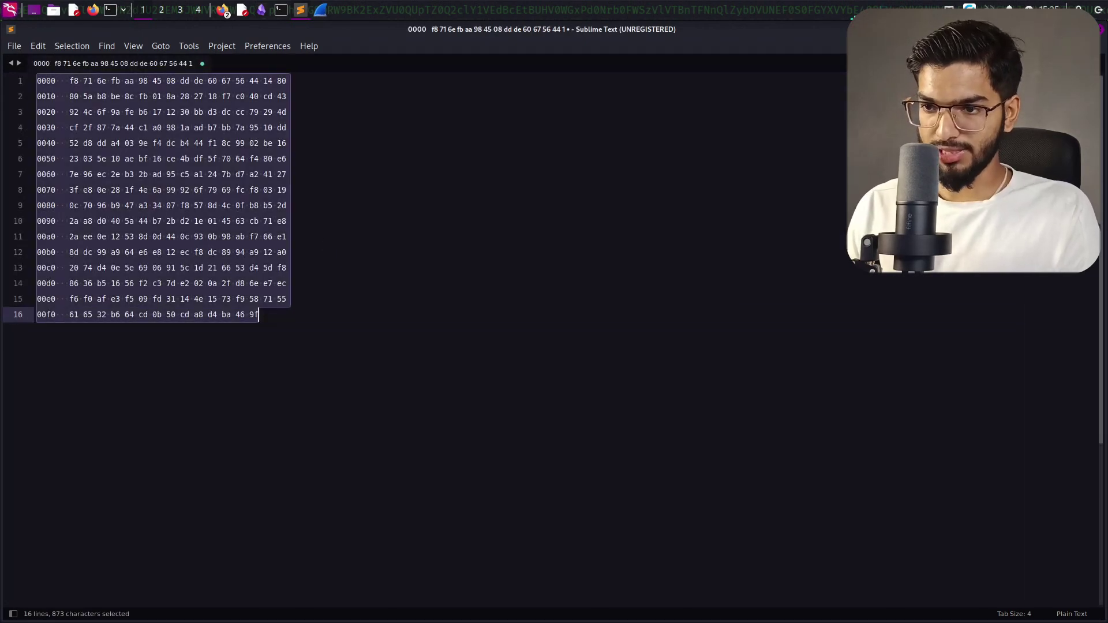
pyautogui.hotkey('ctrl', 'shift', 'l')
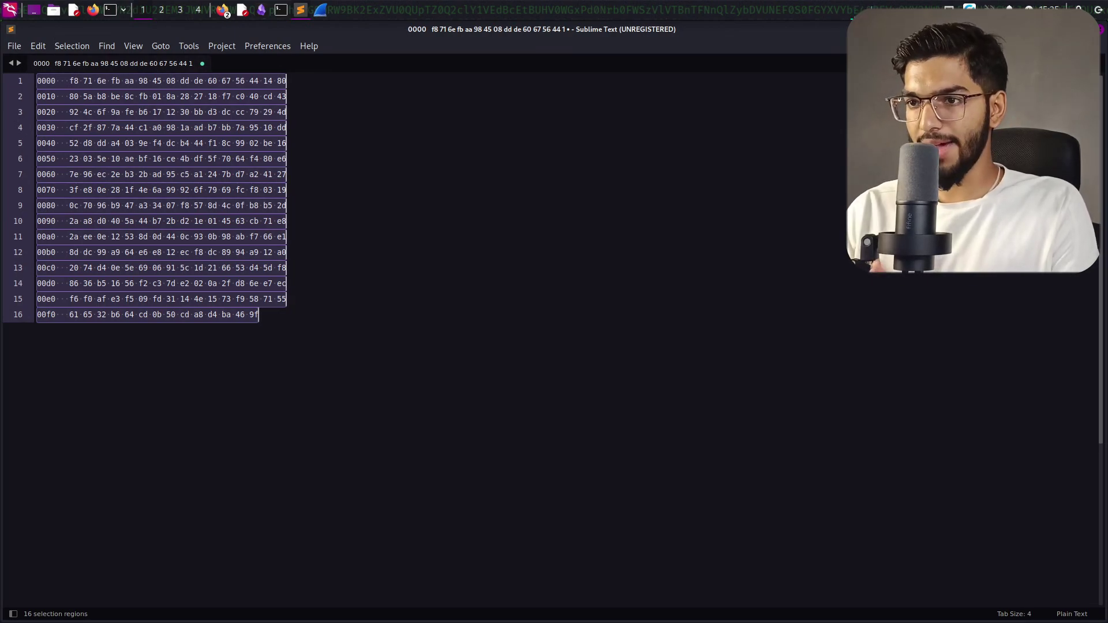
pyautogui.press('Home')
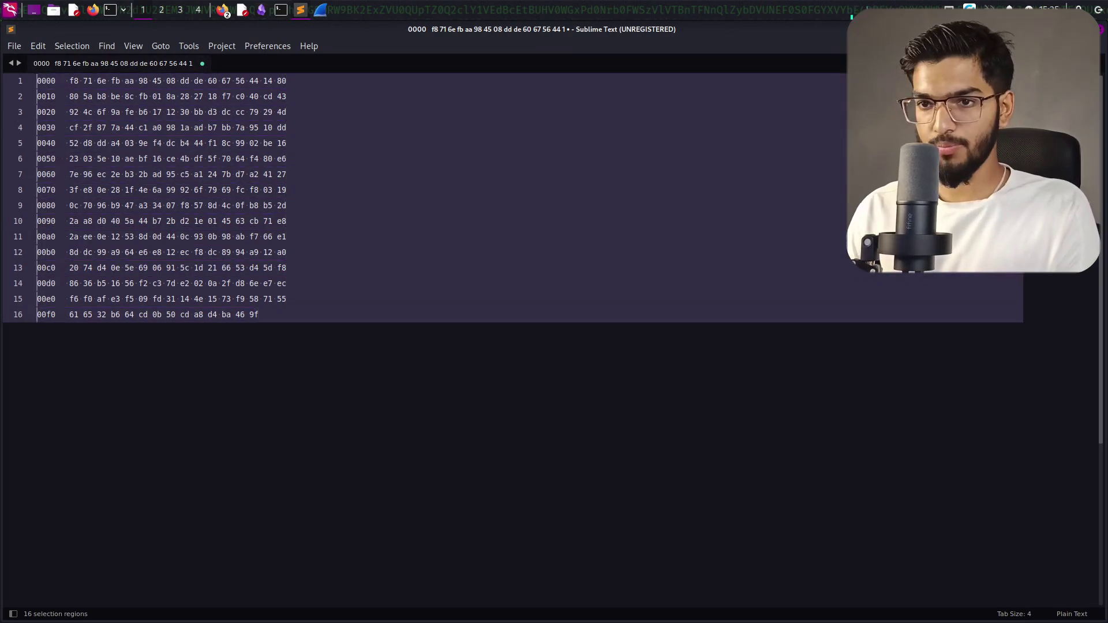
pyautogui.press('Delete')
pyautogui.press('Delete')
pyautogui.press('Delete')
pyautogui.press('Delete')
pyautogui.press('Delete')
pyautogui.press('Delete')
pyautogui.press('Delete')
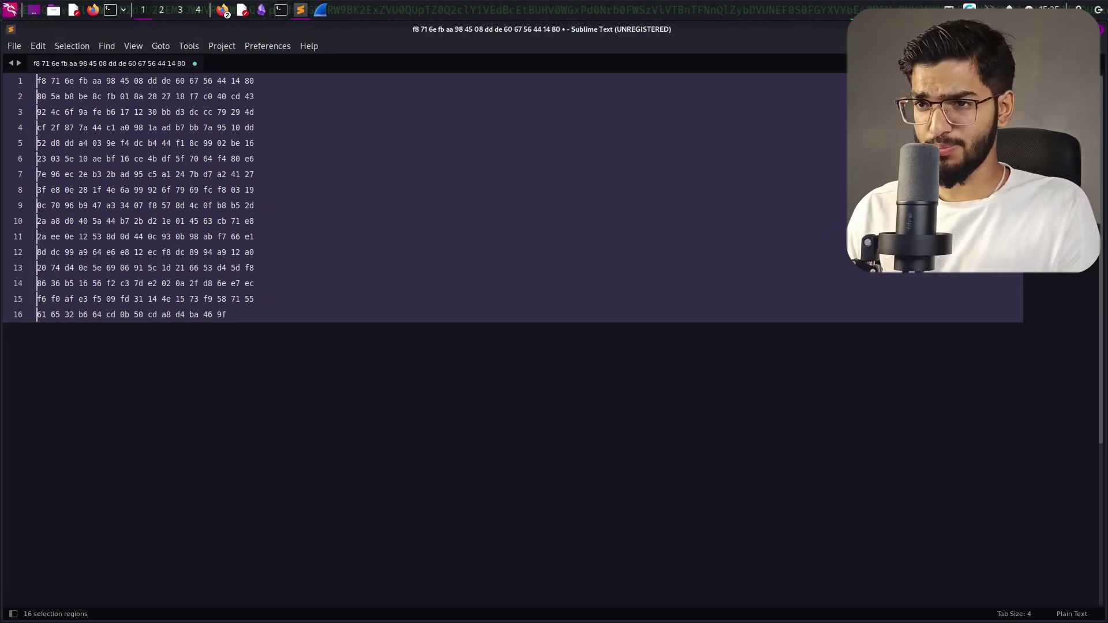
pyautogui.press('BackSpace')
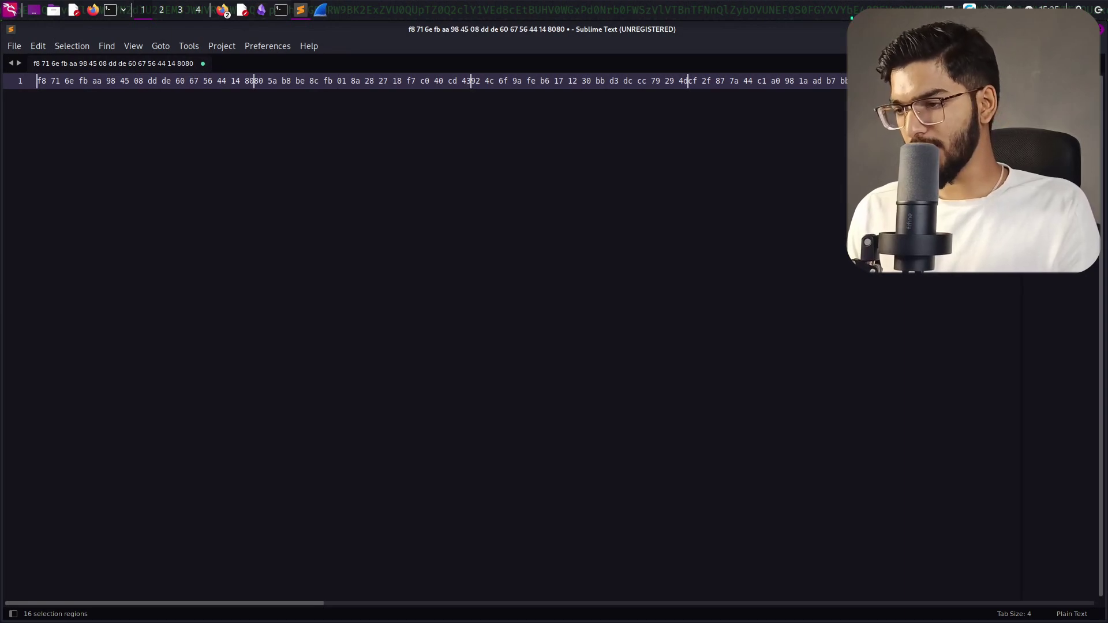
# Step: Remove all spaces from the joined hex line by replacing every space with nothing
pyautogui.press('Escape')
pyautogui.press('End')
pyautogui.hotkey('ctrl', 'a')
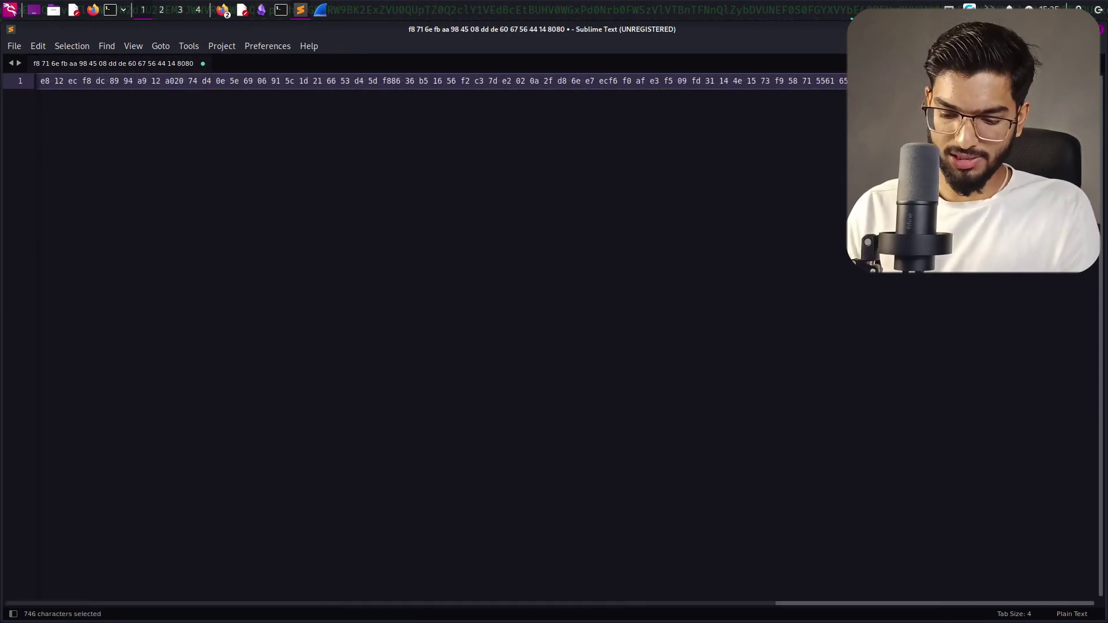
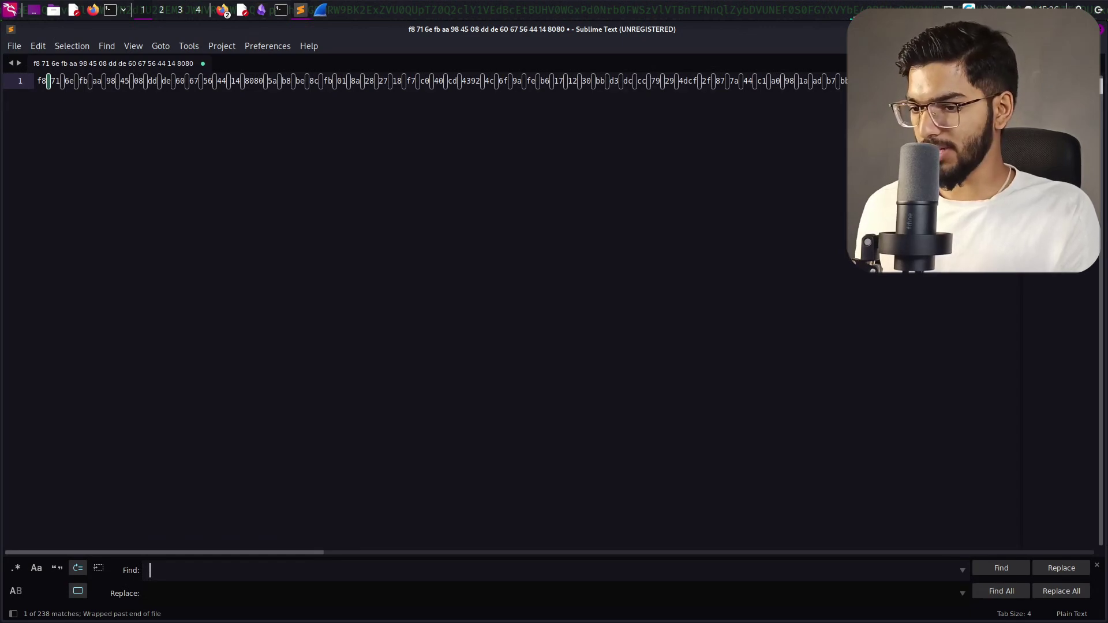
pyautogui.press('Tab')
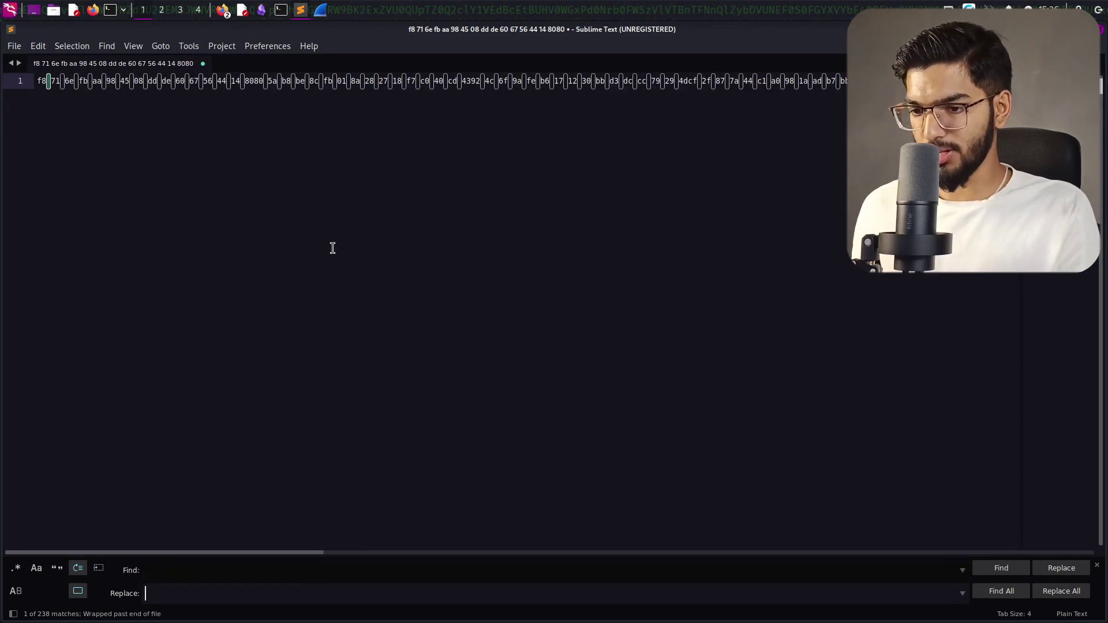
pyautogui.click(1065, 591)
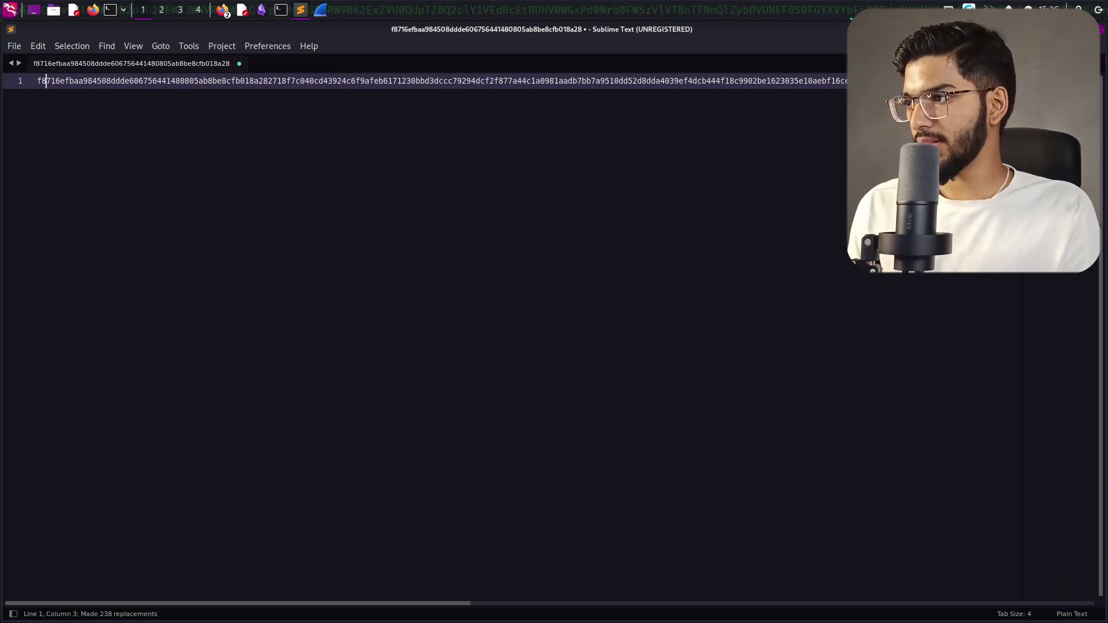
# Step: Copy the cleaned hex string and replace the hex dump in Mousepad with it
pyautogui.hotkey('ctrl', 'a')
pyautogui.hotkey('ctrl', 'c')
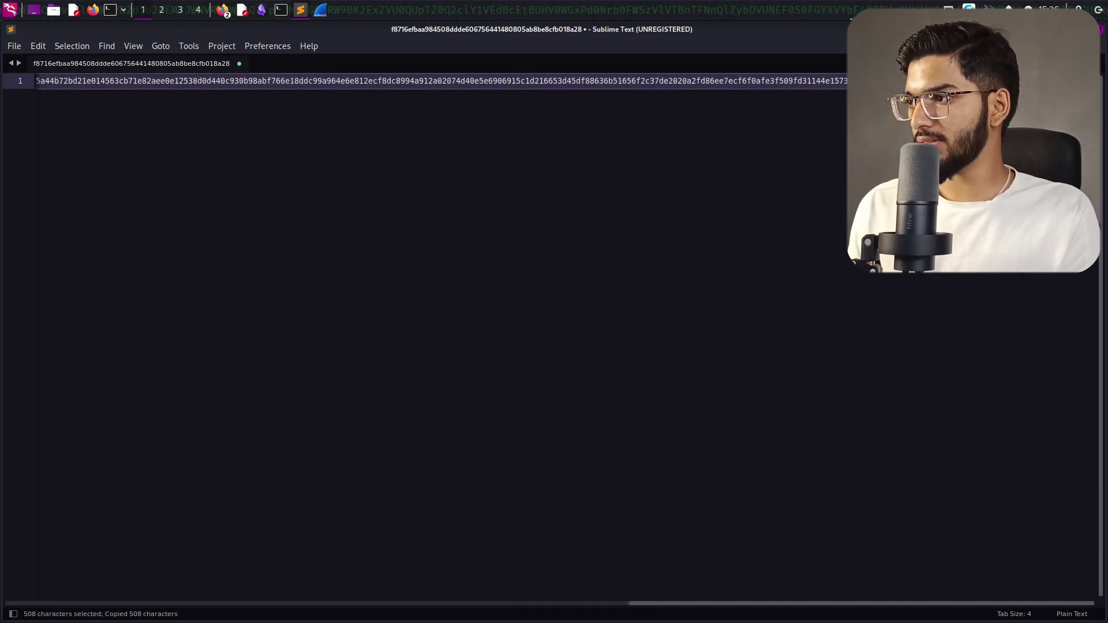
pyautogui.hotkey('alt', 'Tab')
pyautogui.press('BackSpace')
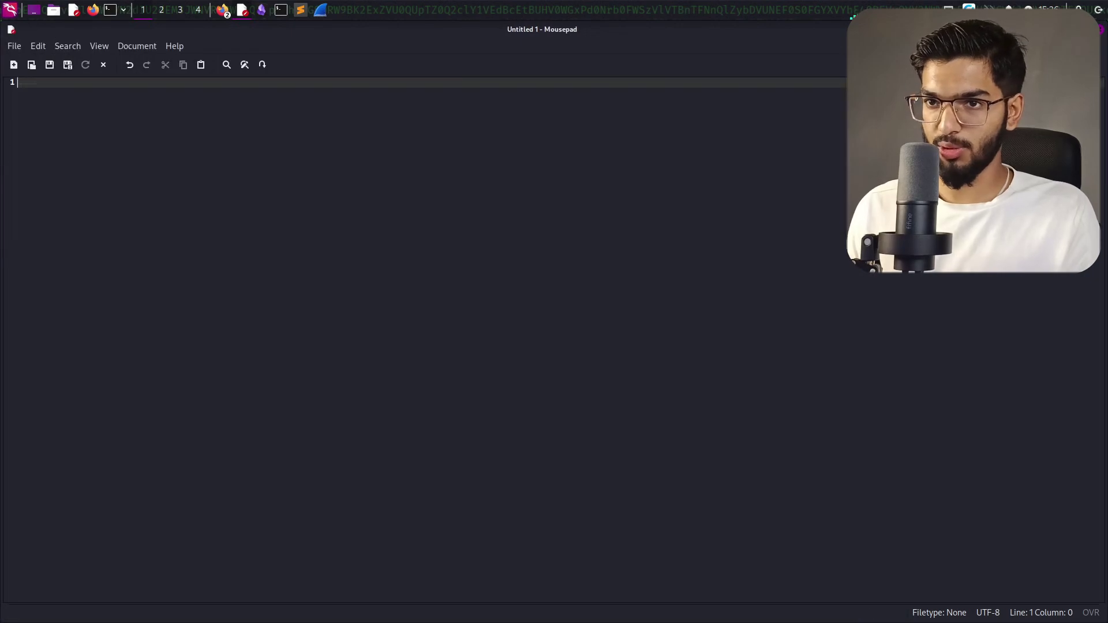
pyautogui.hotkey('ctrl', 'v')
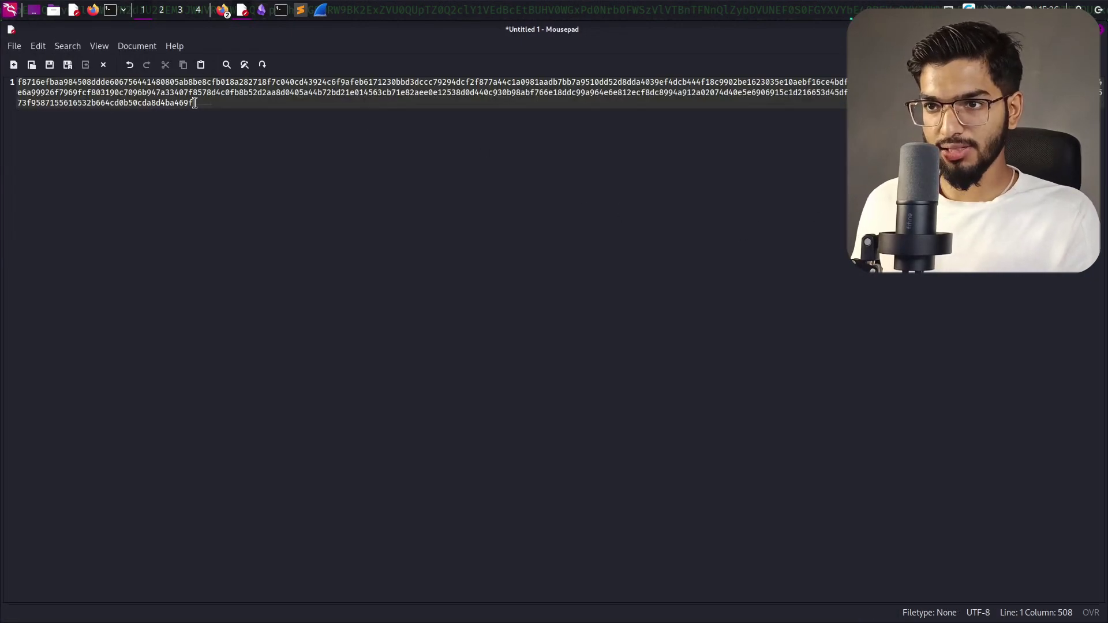
# Step: Select the last 30 characters of the hash string in Mousepad
pyautogui.moveTo(194, 104); pyautogui.dragTo(119, 107)
pyautogui.press('End')
pyautogui.moveTo(194, 104); pyautogui.dragTo(52, 106)
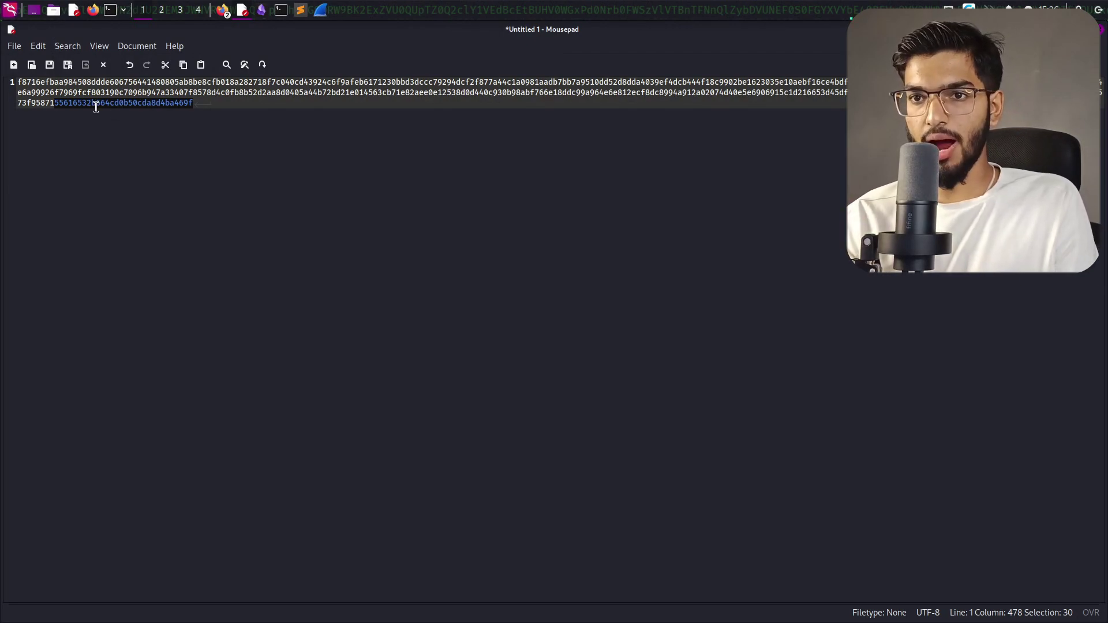
# Step: Switch to the TryHackMe room in Firefox to compare the selected characters with the hash answer, and open a new browser tab
pyautogui.hotkey('alt', 'Tab')
pyautogui.hotkey('alt', 'Tab')
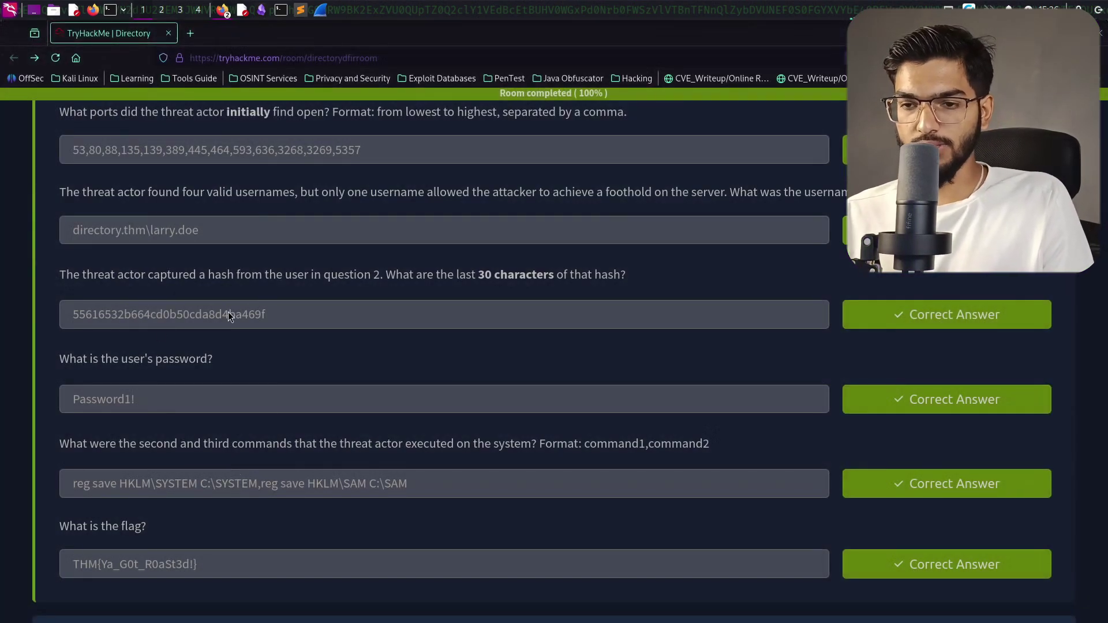
pyautogui.hotkey('alt', 'Tab')
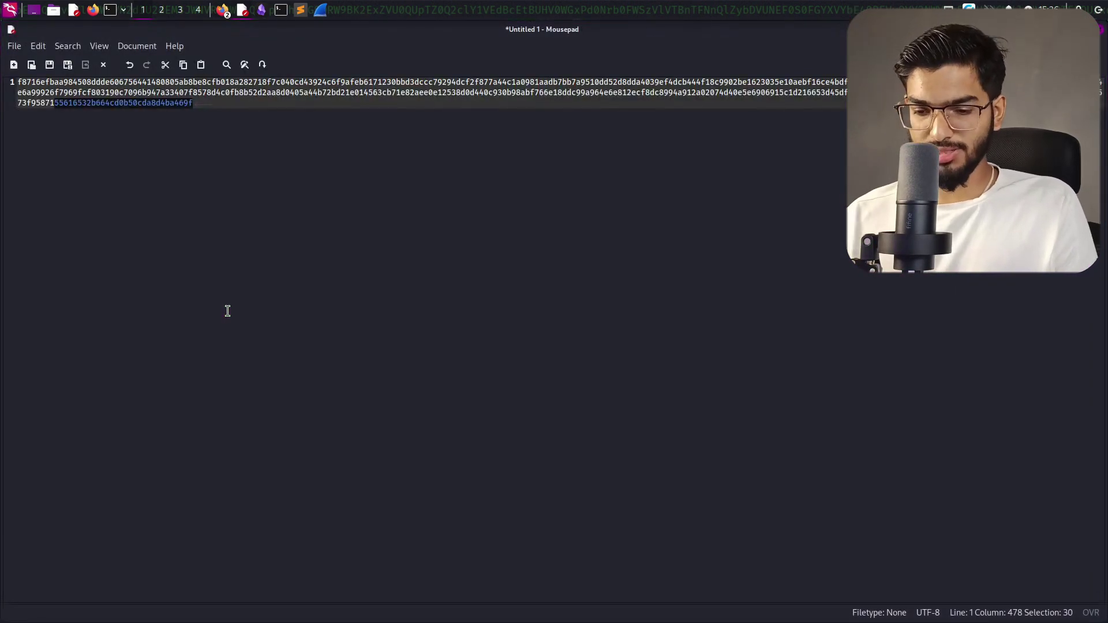
pyautogui.hotkey('alt', 'Tab')
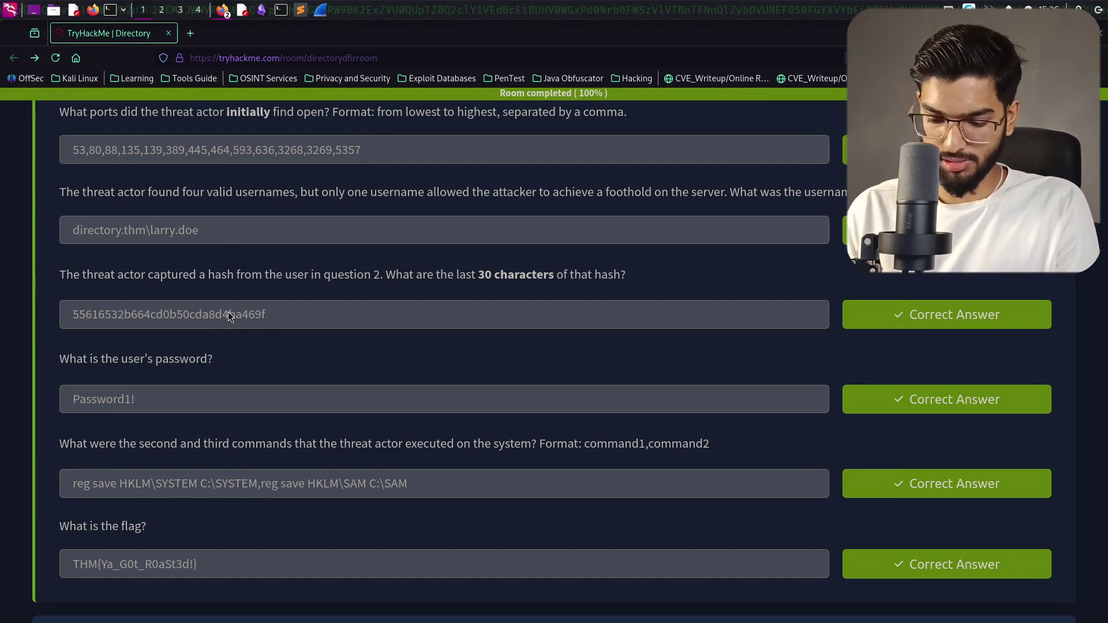
pyautogui.hotkey('ctrl', 't')
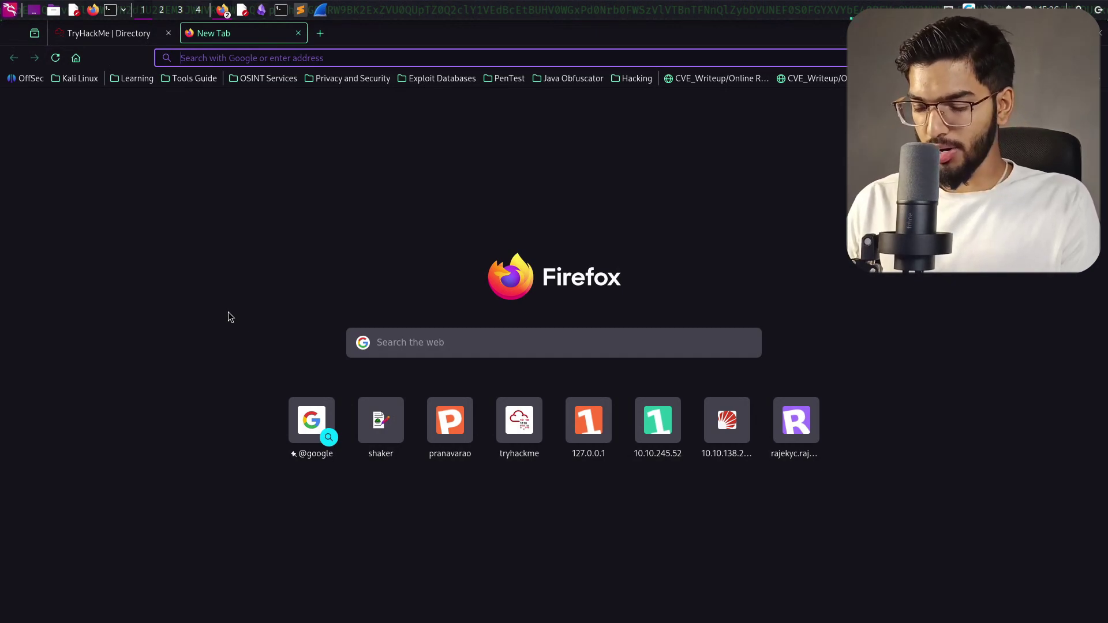
pyautogui.write('d')
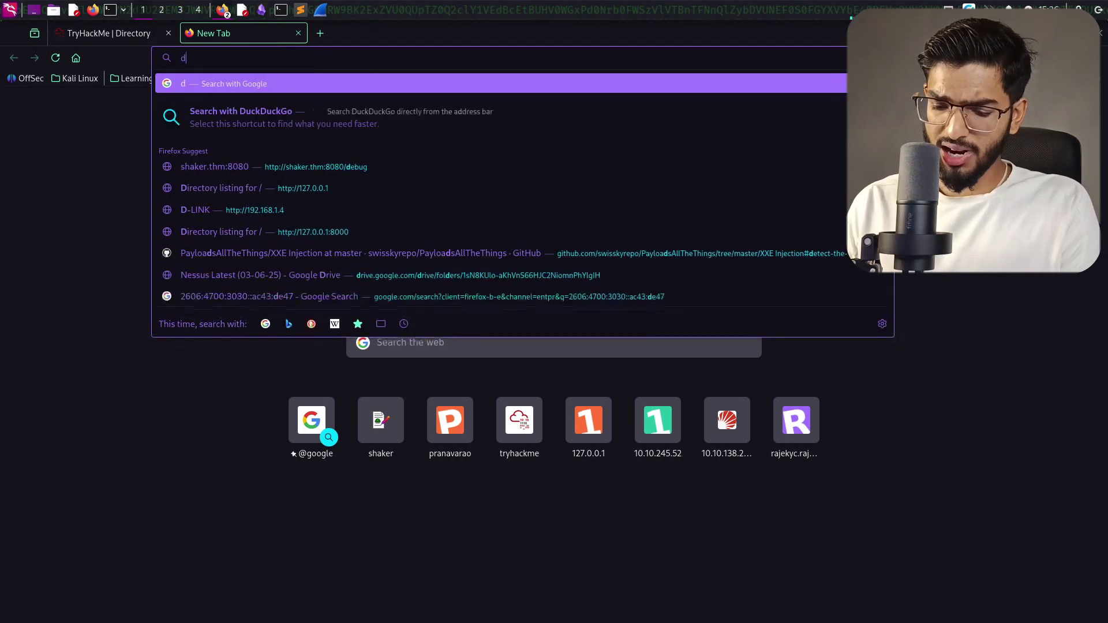
pyautogui.write('decrypt')
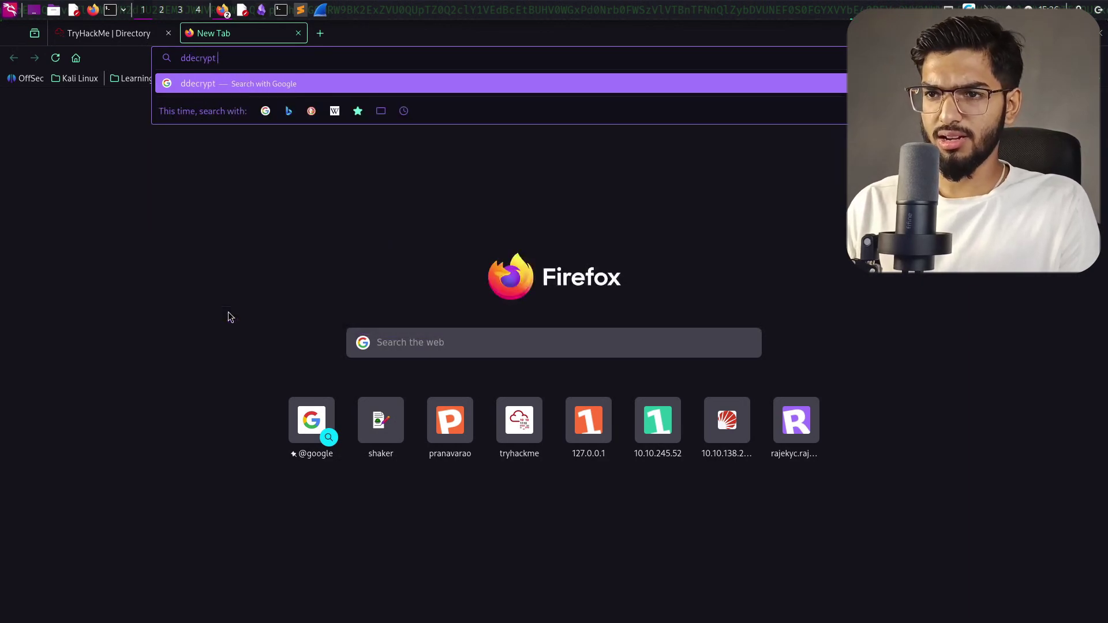
pyautogui.hotkey('ctrl', 'a')
pyautogui.write('dec')
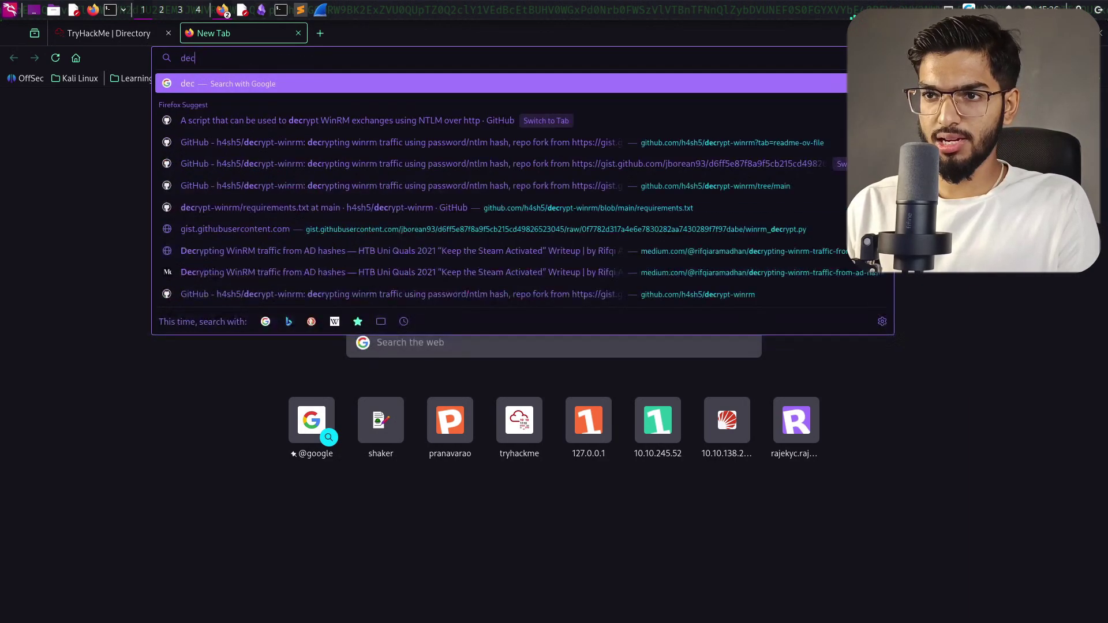
pyautogui.write('rt')
pyautogui.press('BackSpace')
pyautogui.write('ypt')
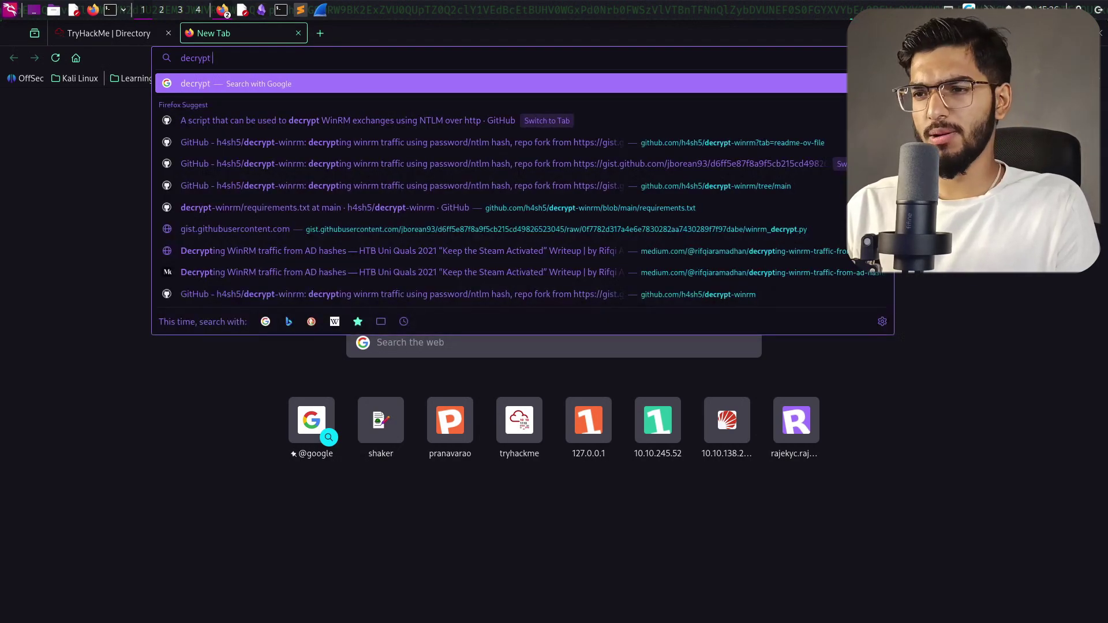
pyautogui.write(' Wi')
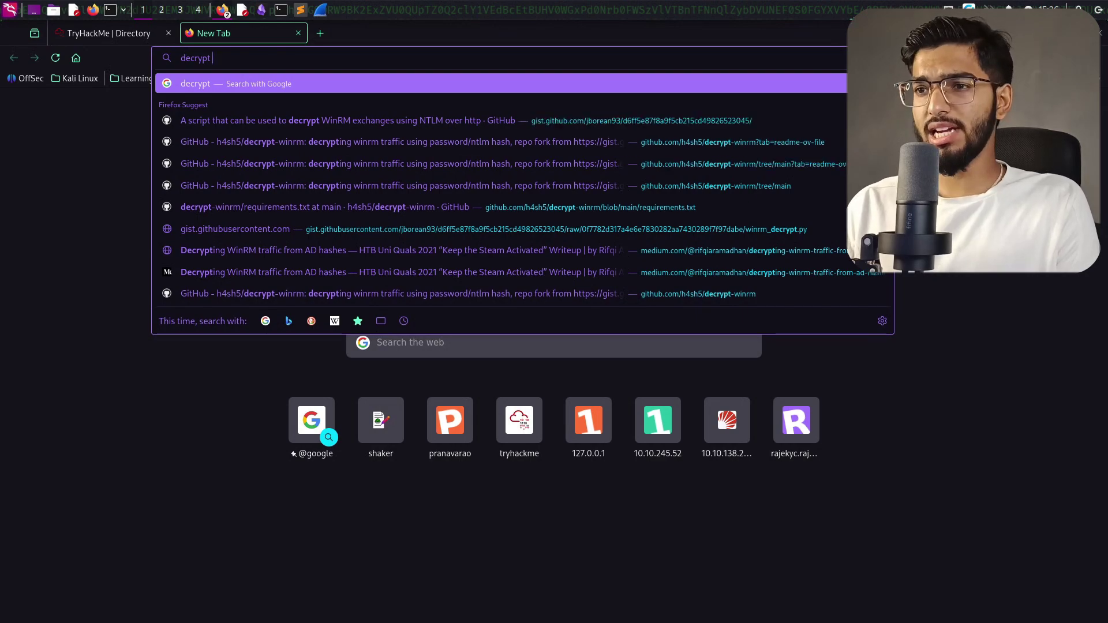
pyautogui.write('nrm')
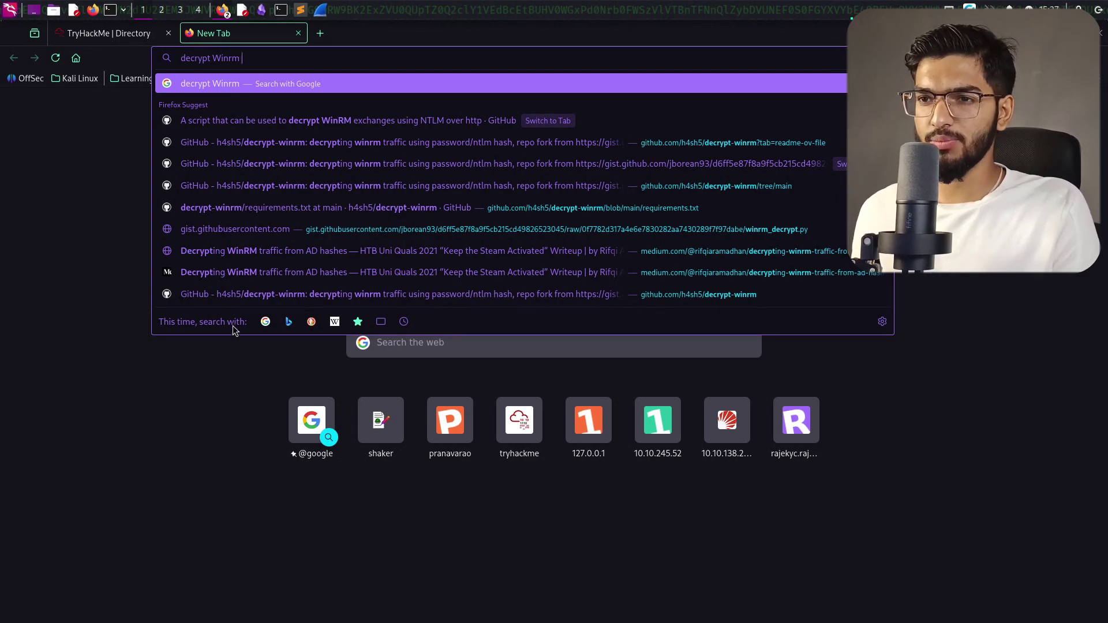
pyautogui.press('Escape')
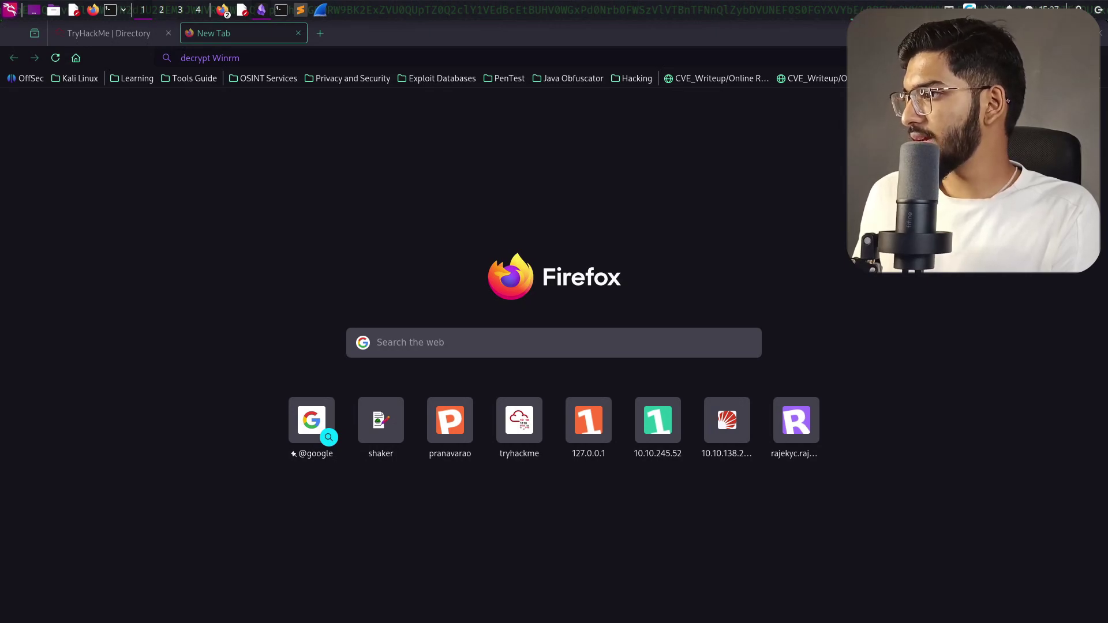
# Step: Search Google for "How to extract kerberos hash from a pcap file", and open the Krb5RoastParser GitHub repository to review its README
pyautogui.click(458, 59)
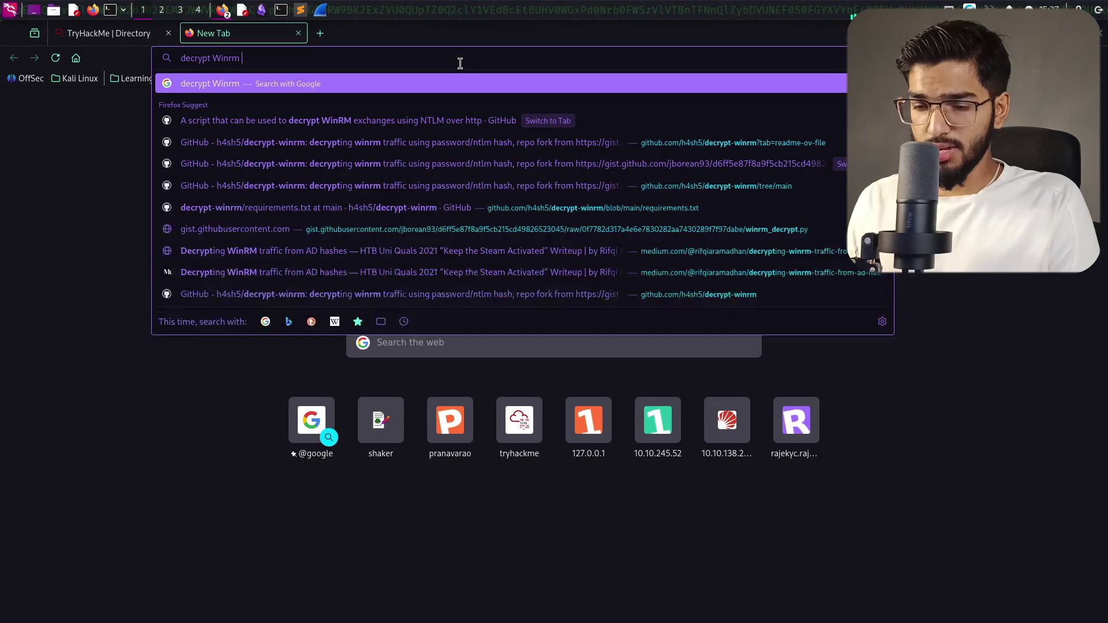
pyautogui.write('How to e')
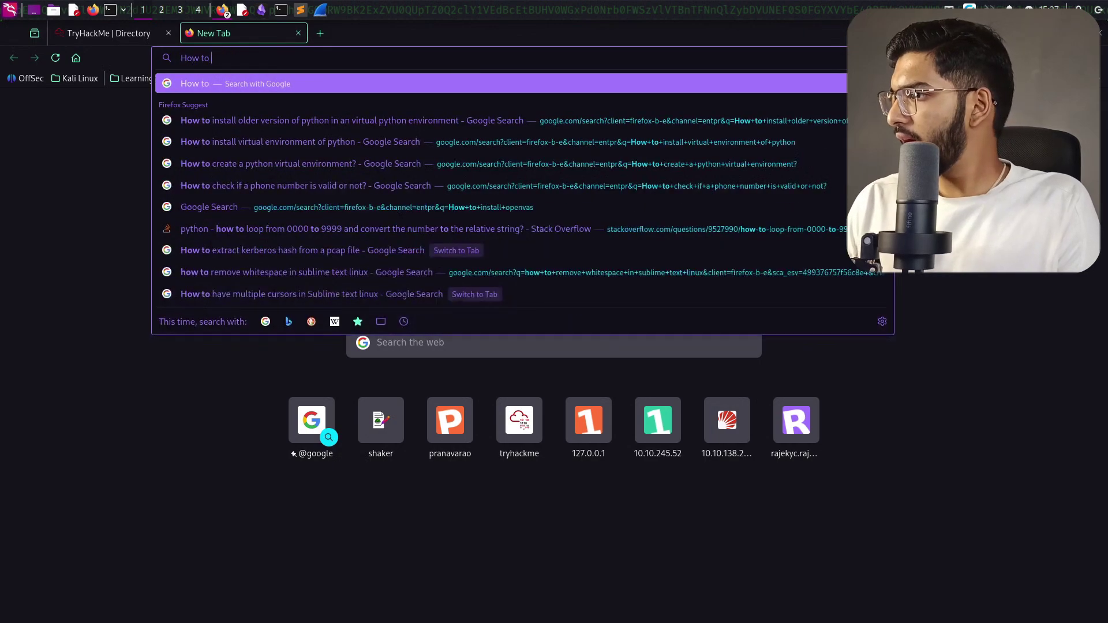
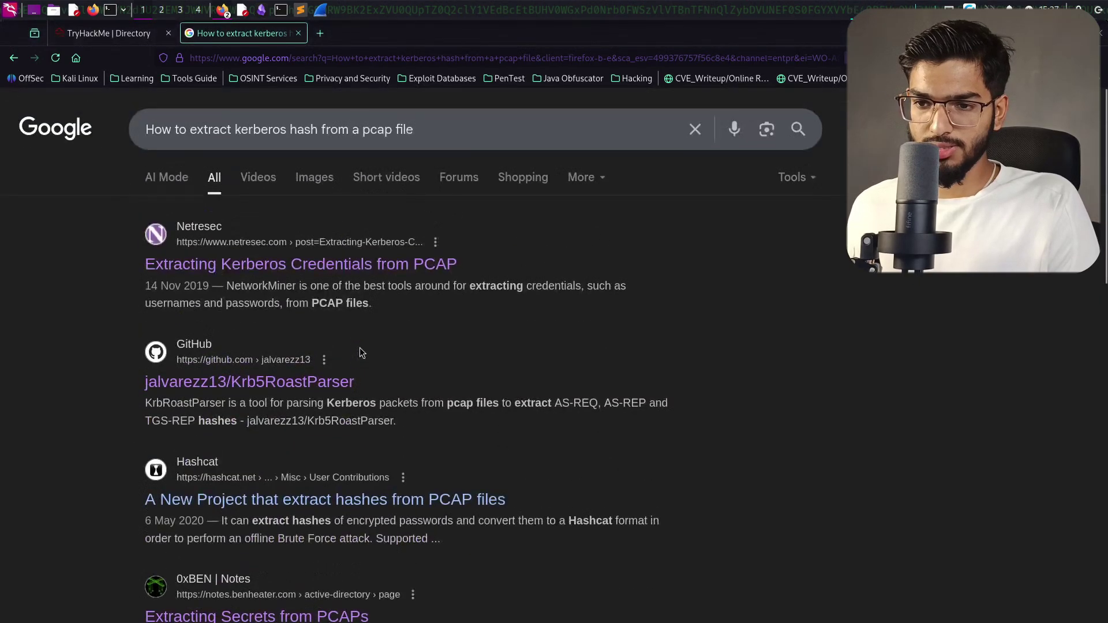
pyautogui.middleClick(239, 390)
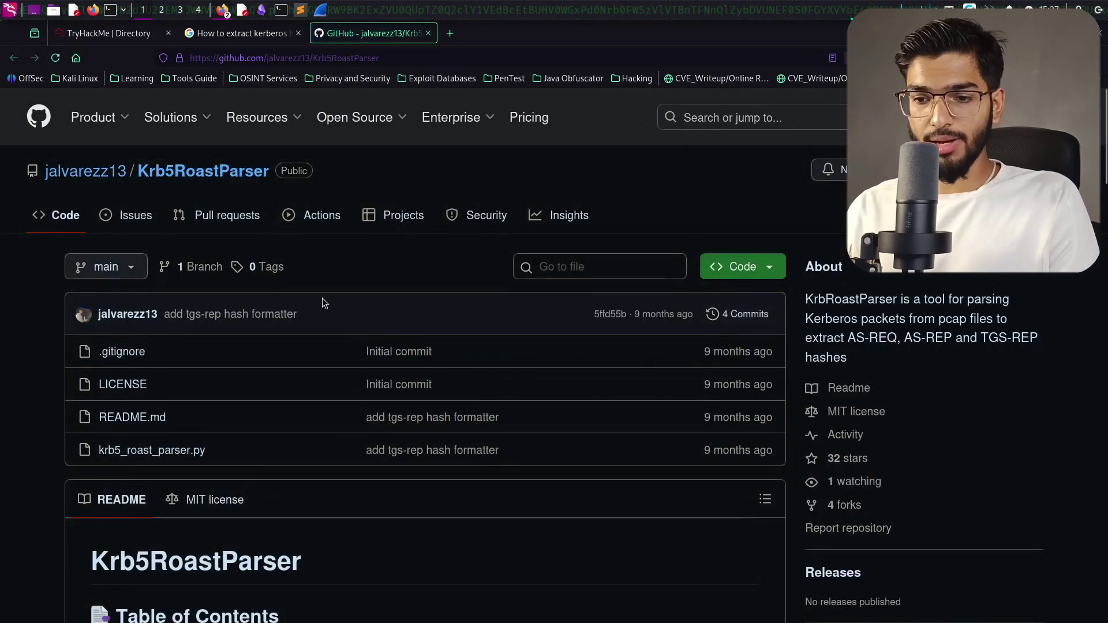
pyautogui.scroll(-5, 337, 300)
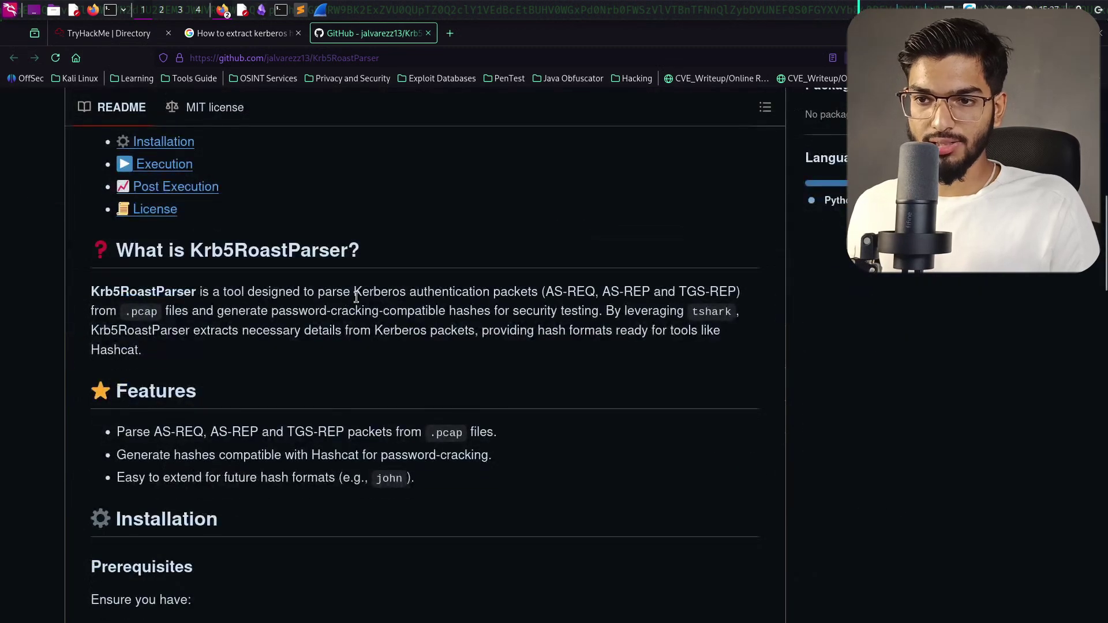
pyautogui.scroll(5, 355, 297)
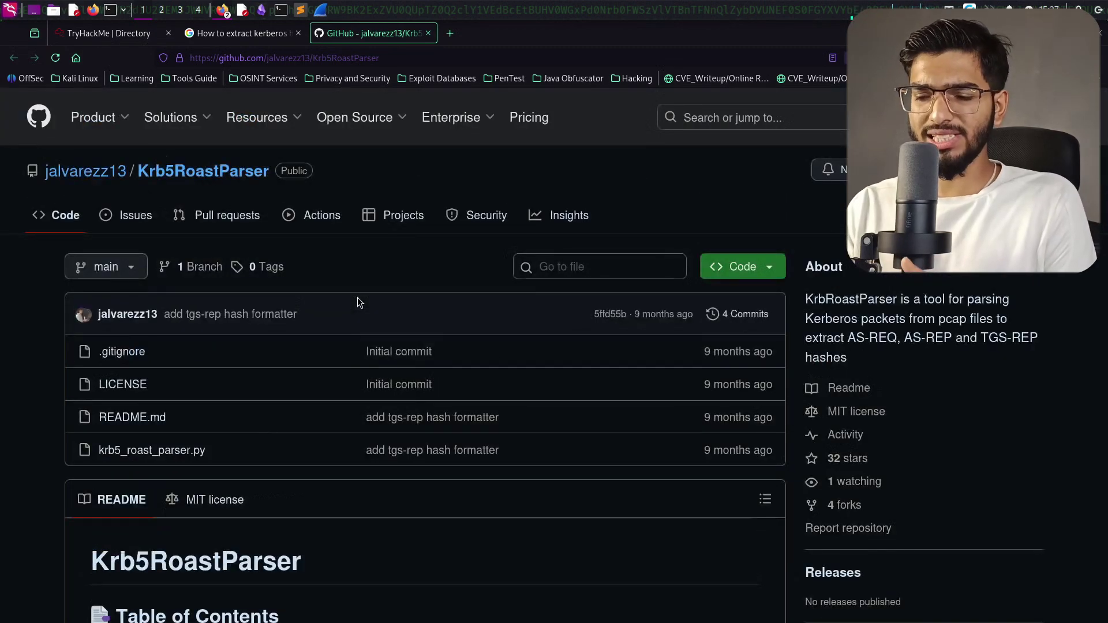
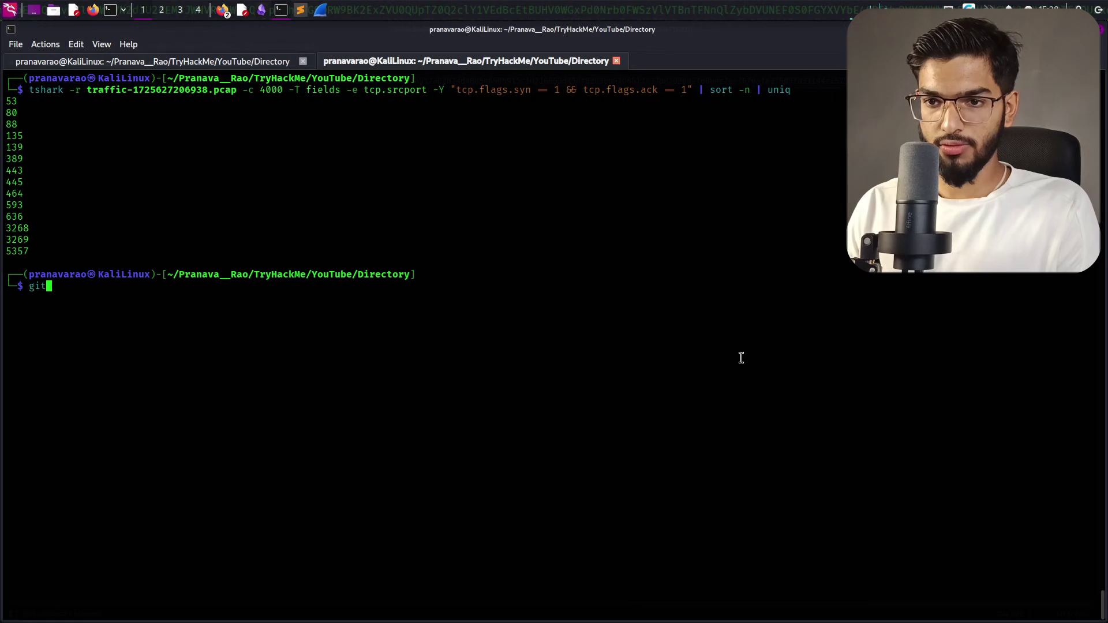
pyautogui.write('clone')
pyautogui.write('https://github.com/jalvarezz13/Krb5RoastParser.git')
pyautogui.press('Return')
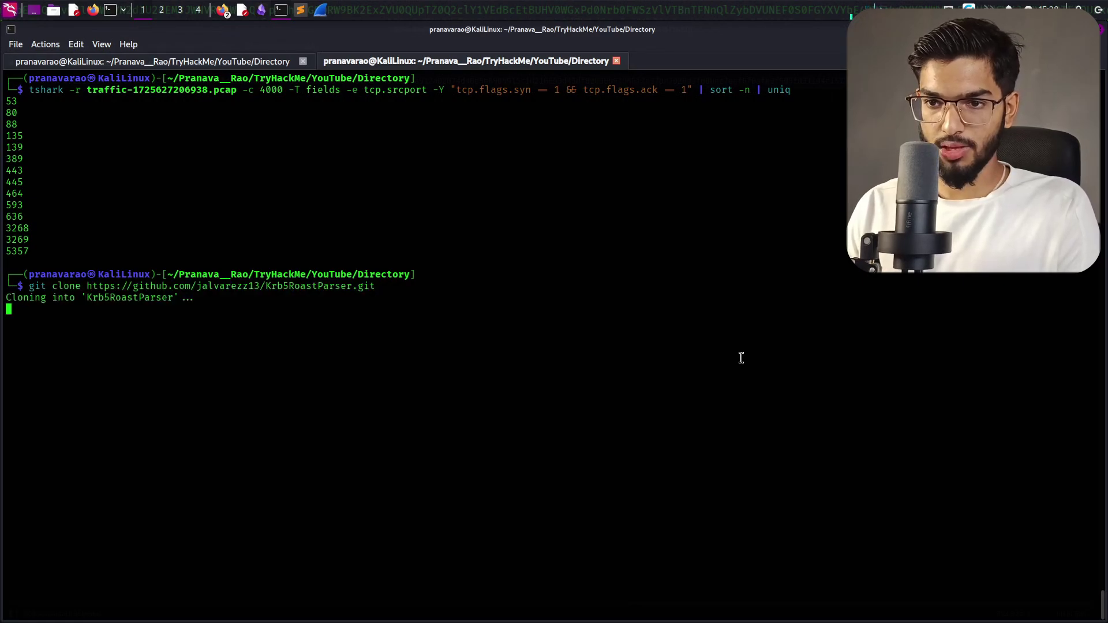
# Step: Switch to the GitHub page in Firefox and read the README's Execution section and example commands for parsing packets
pyautogui.hotkey('alt', 'Tab')
pyautogui.scroll(-10, 516, 364)
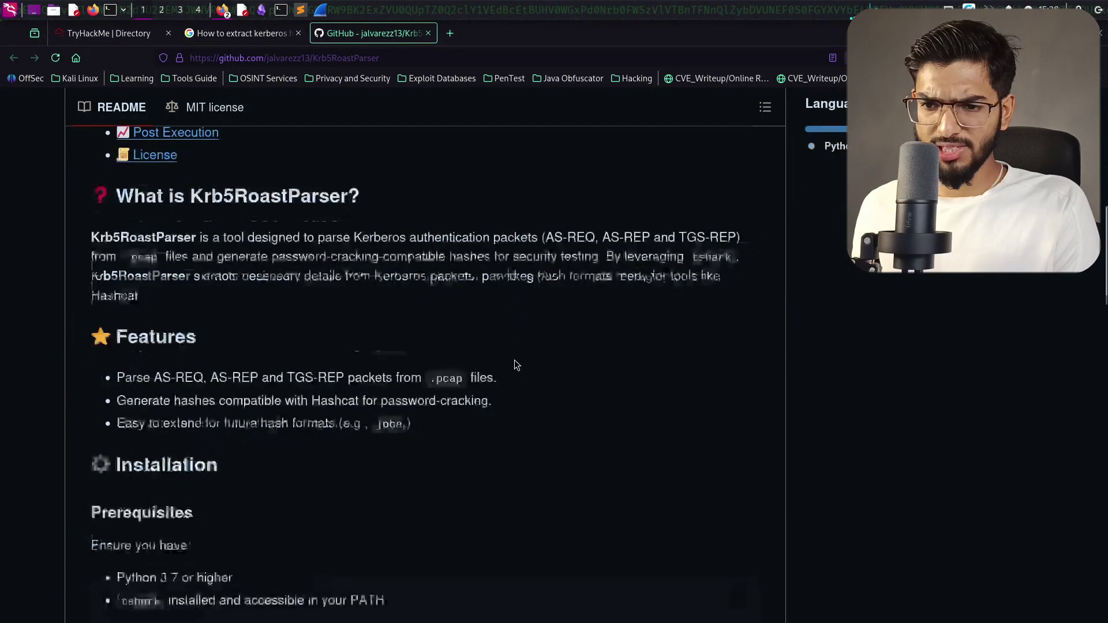
pyautogui.scroll(-5, 516, 361)
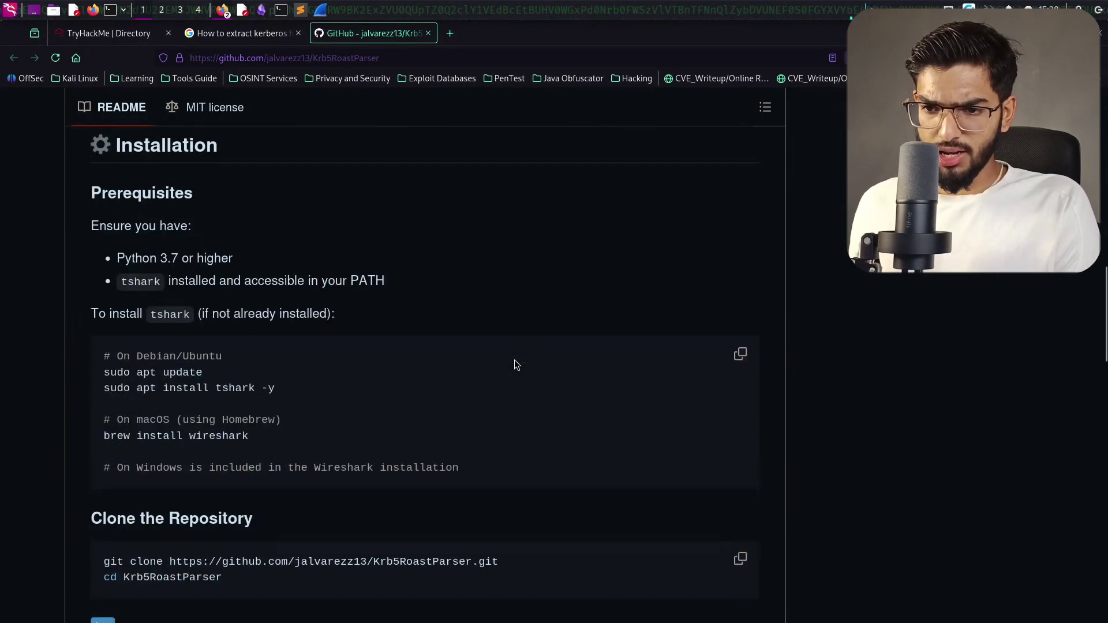
pyautogui.scroll(-5, 516, 365)
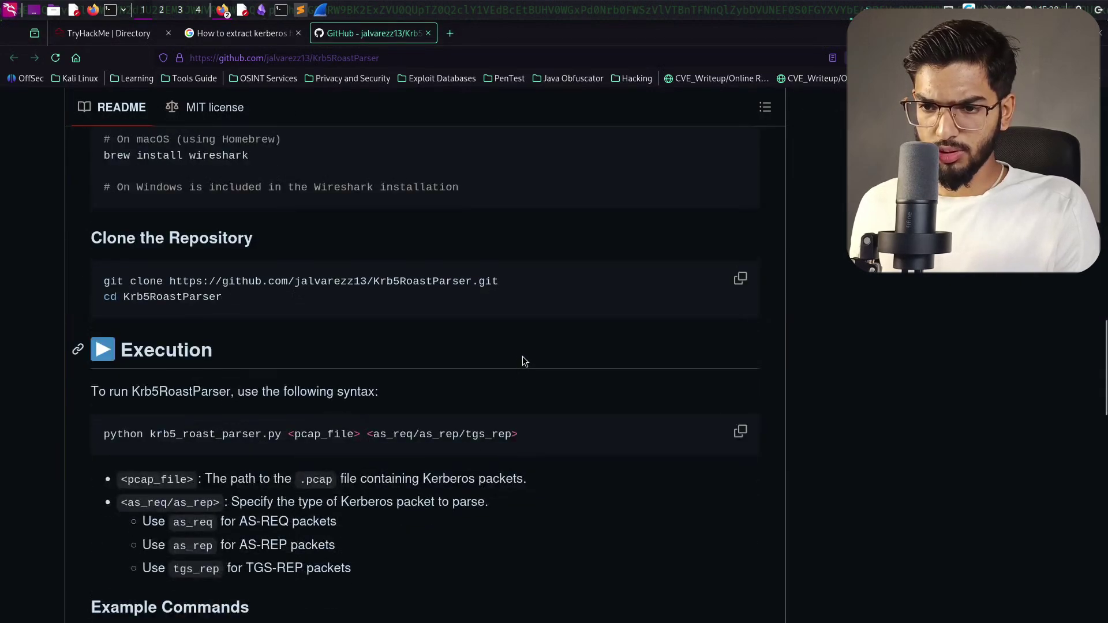
pyautogui.scroll(-3, 523, 361)
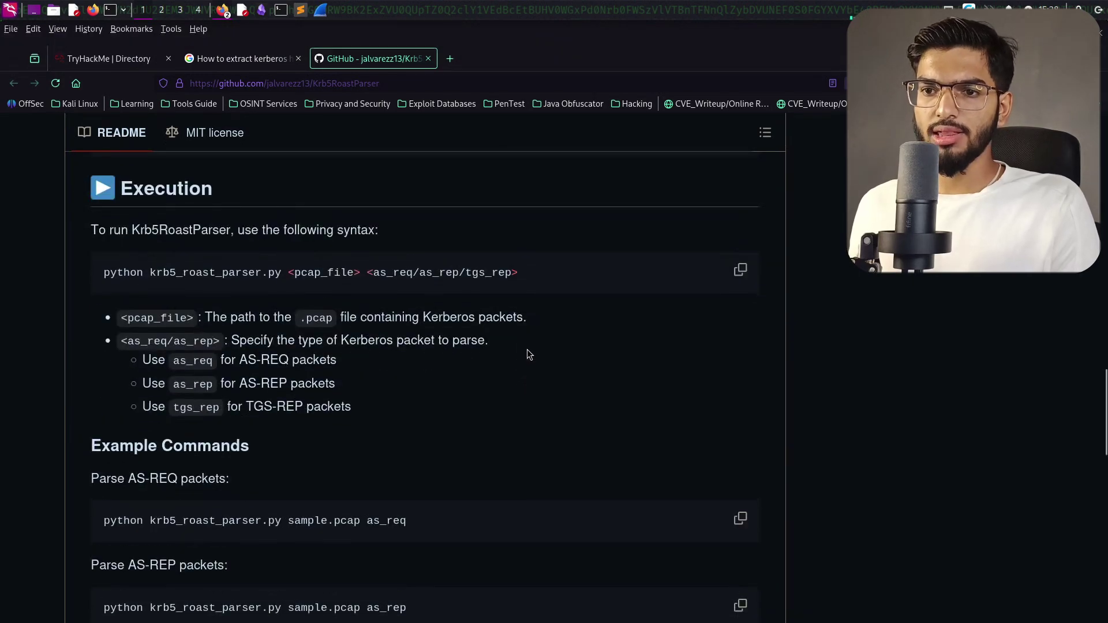
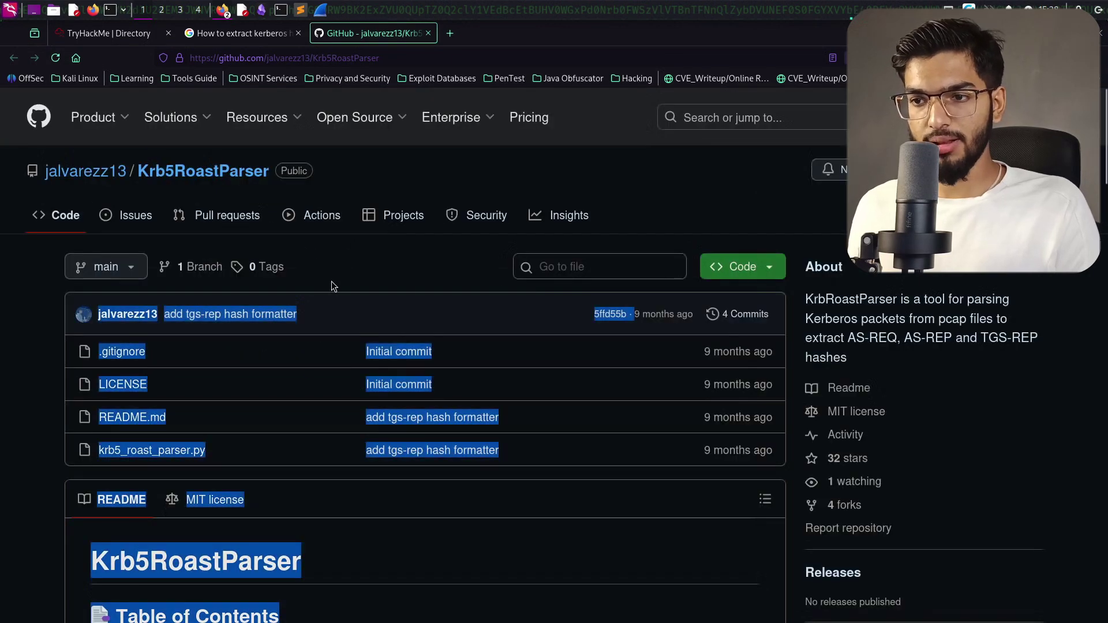
pyautogui.click(332, 281)
pyautogui.scroll(-15, 339, 265)
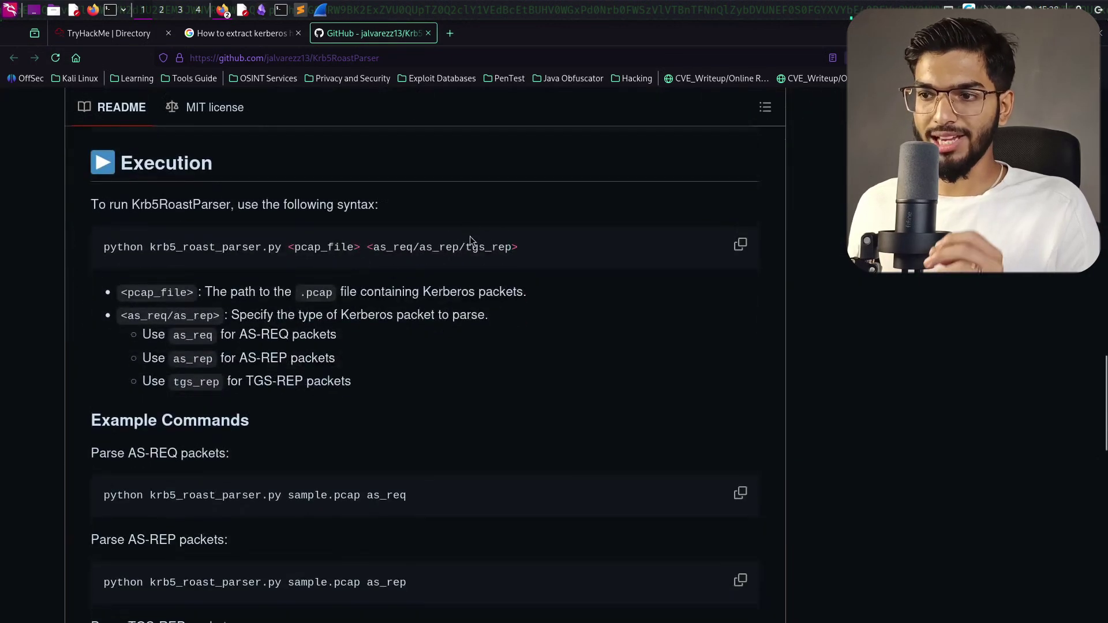
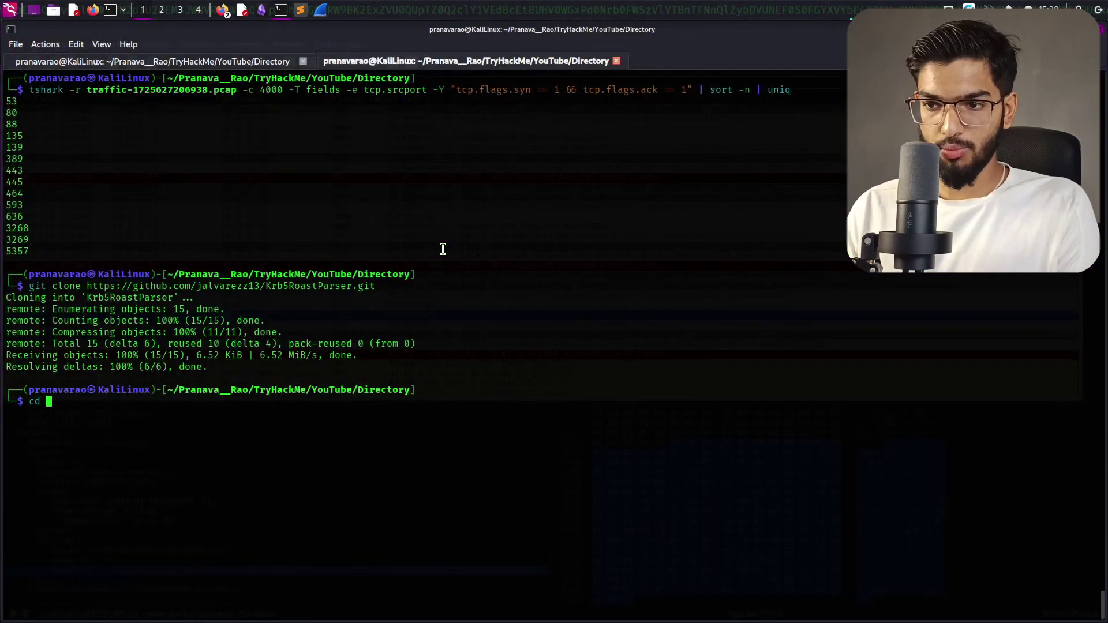
# Step: In the terminal, change into the Krb5RoastParser directory, clear the screen and list the directory's files
pyautogui.write('Krb5RoastParser')
pyautogui.press('Return')
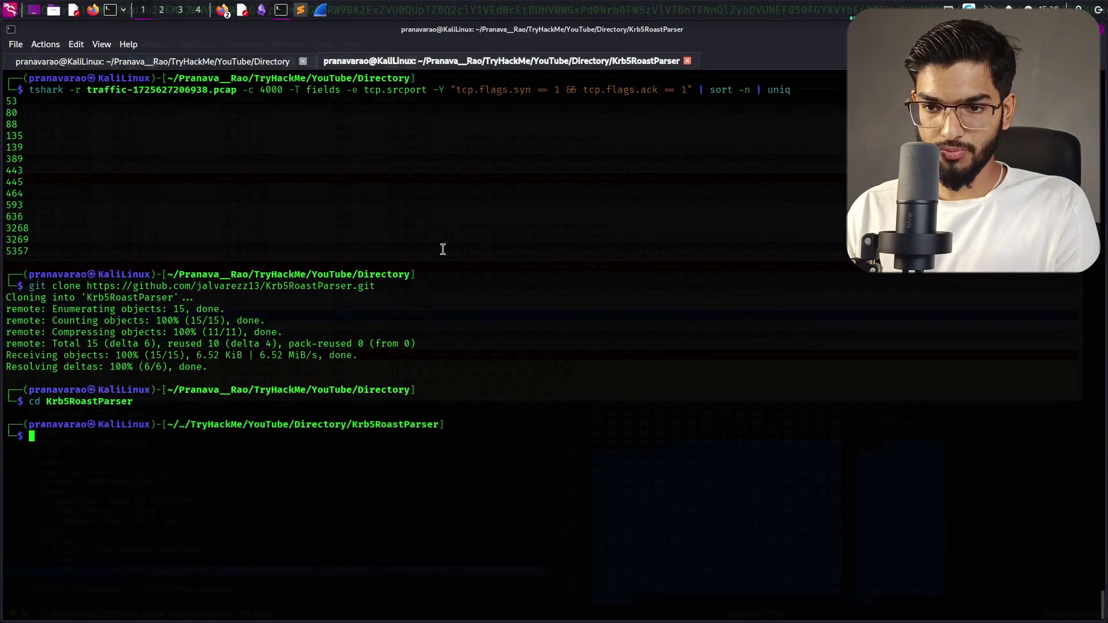
pyautogui.write('ls')
pyautogui.press('Return')
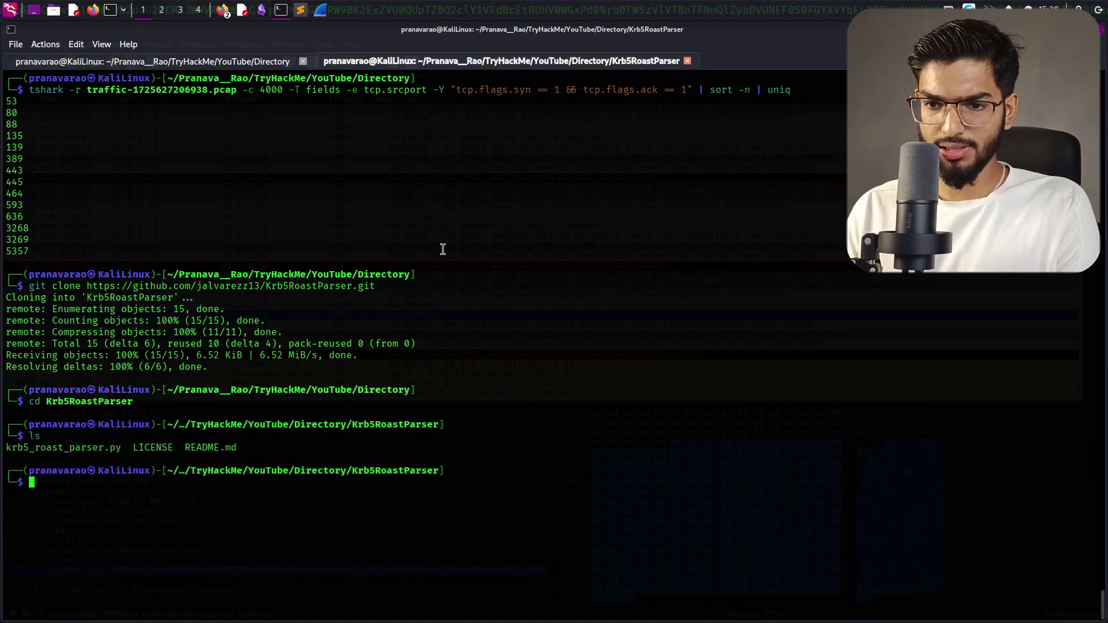
pyautogui.hotkey('ctrl', 'l')
pyautogui.write('ls')
pyautogui.press('Return')
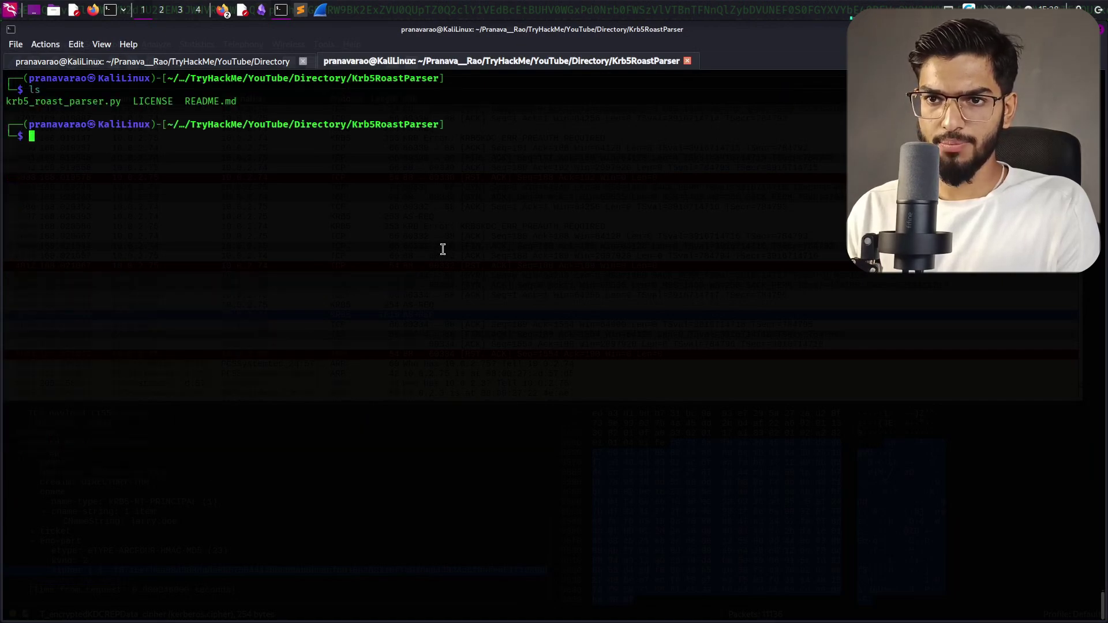
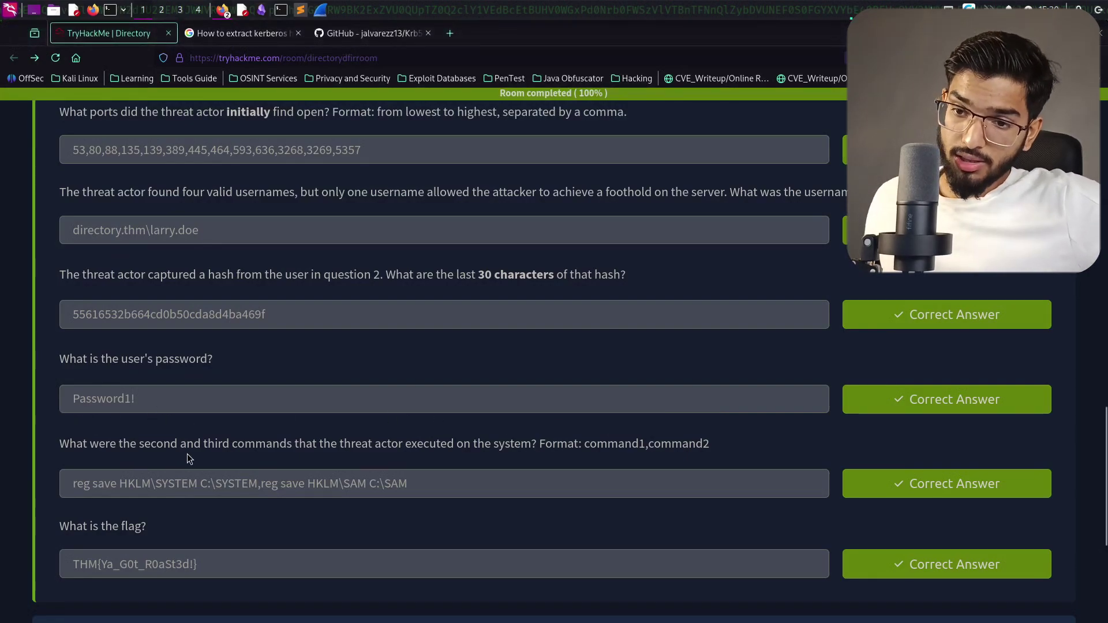
# Step: Review the TryHackMe room questions about the user's hash, password, executed commands and flag
pyautogui.scroll(3, 199, 446)
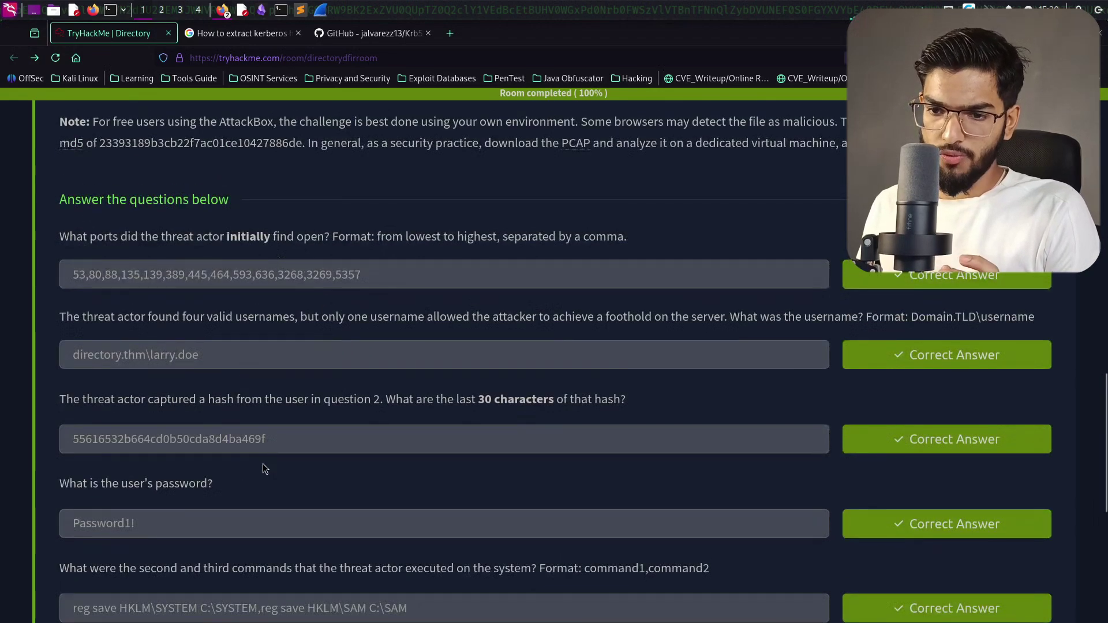
pyautogui.scroll(-6, 262, 464)
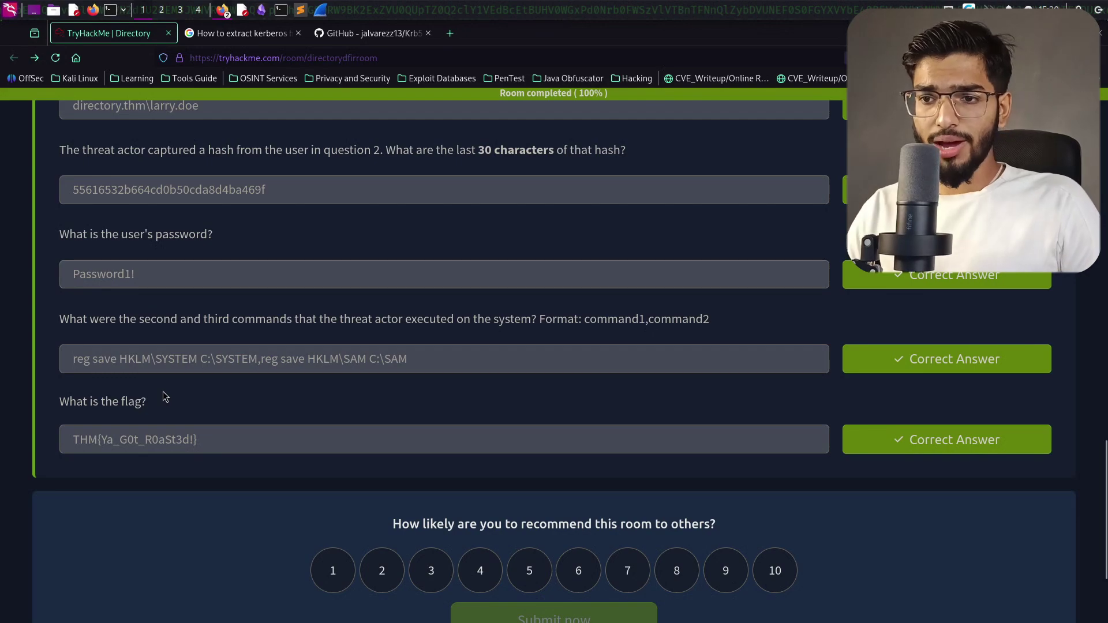
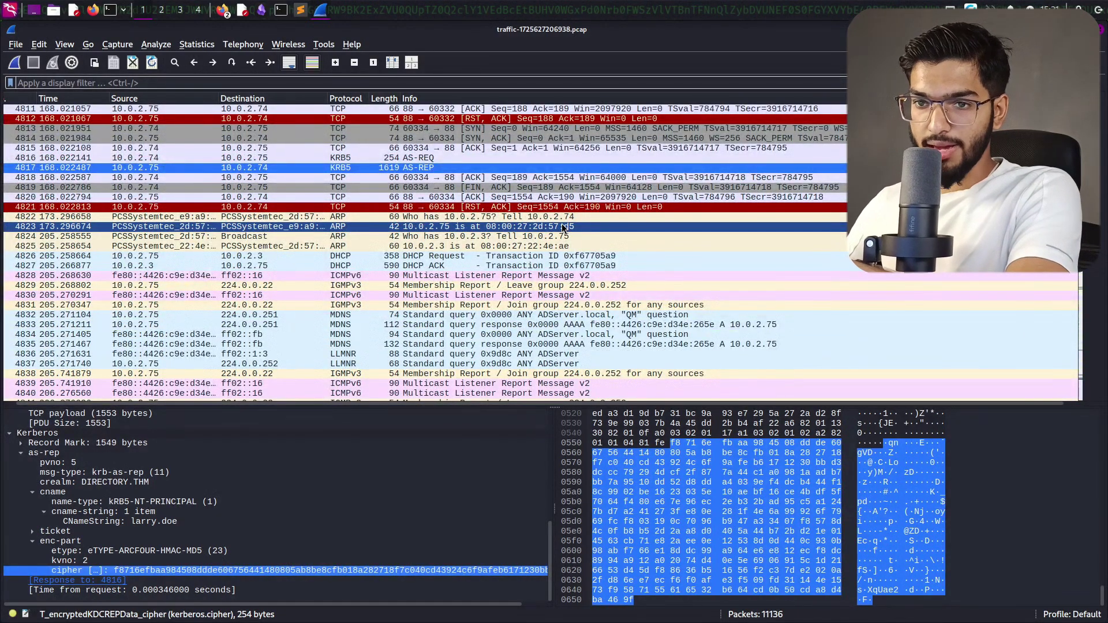
# Step: In Wireshark, examine the packets that follow the AS-REP, including the GET /wsman request and the SMB2 session setup
pyautogui.scroll(-7, 554, 234)
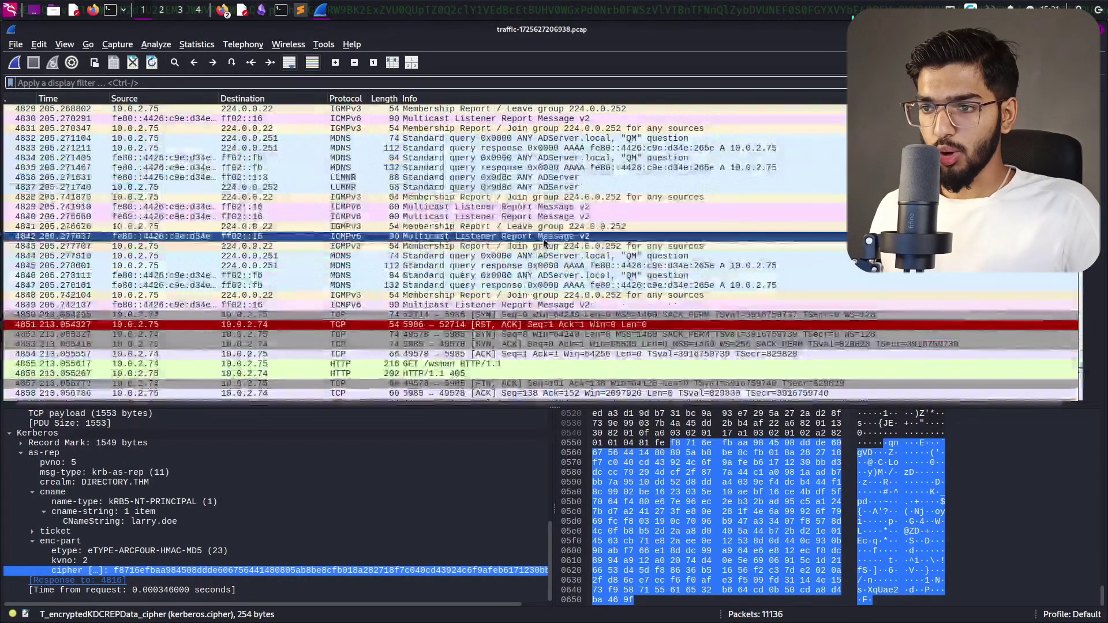
pyautogui.scroll(-3, 545, 240)
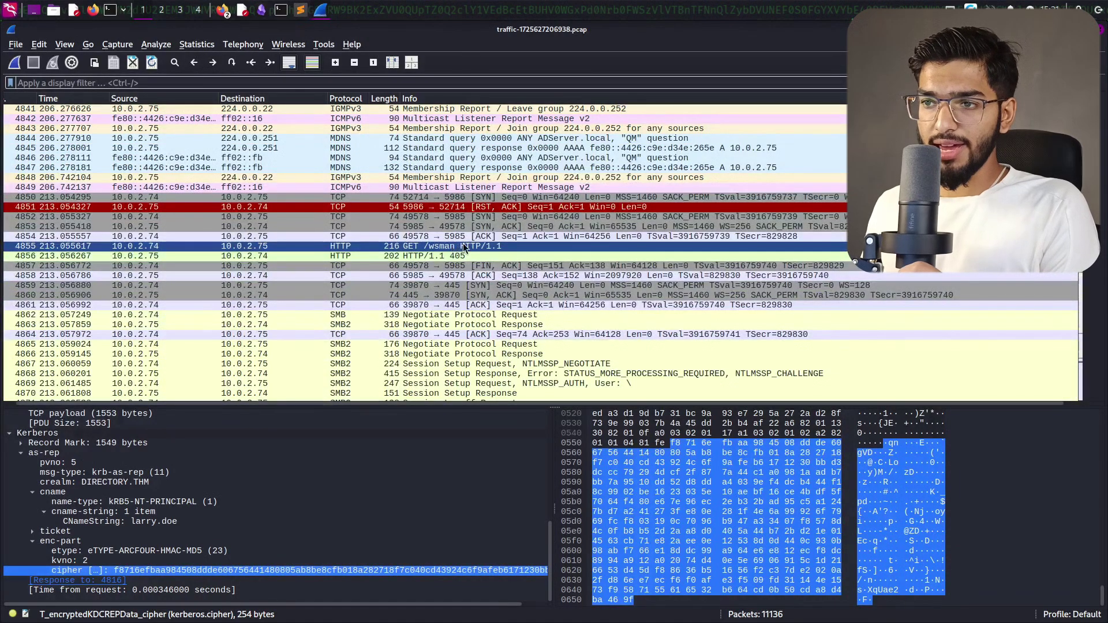
pyautogui.click(464, 246)
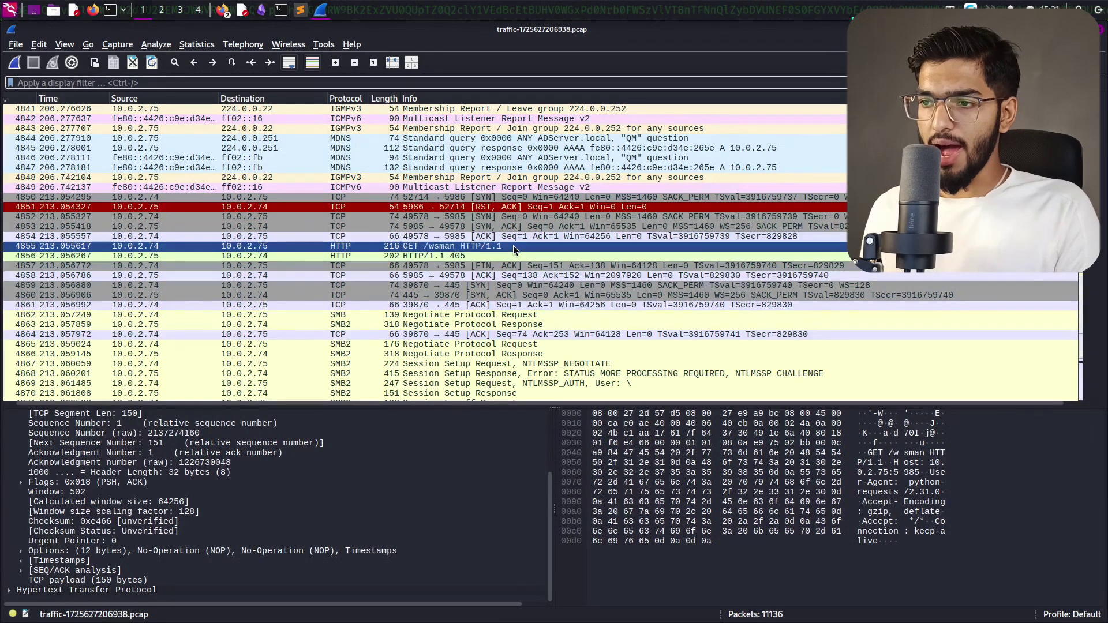
pyautogui.click(537, 326)
pyautogui.scroll(-1, 543, 315)
pyautogui.click(543, 316)
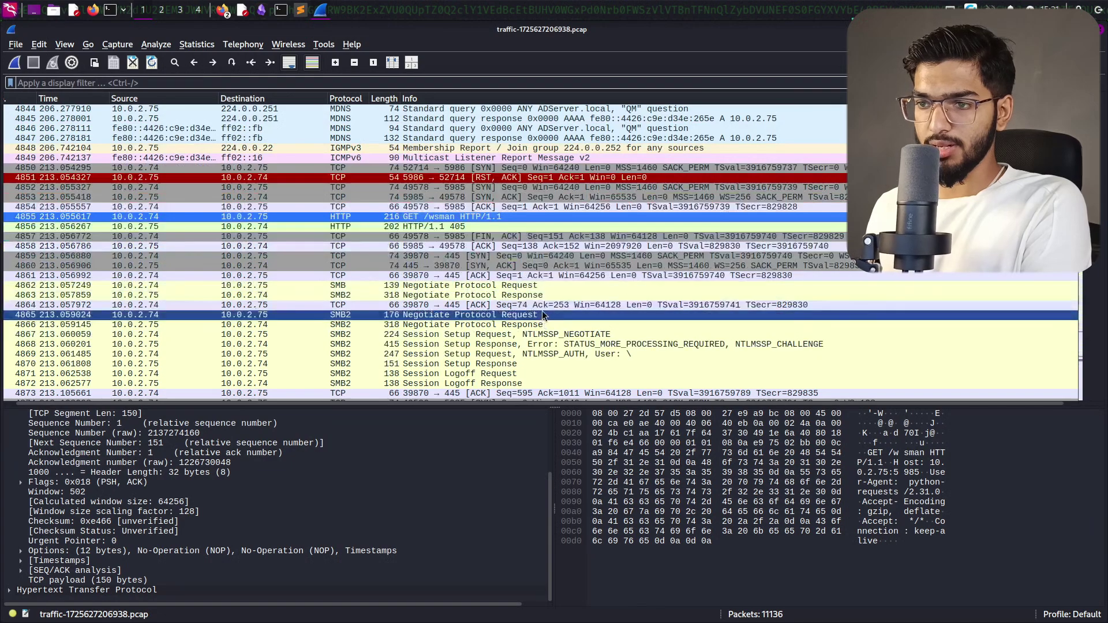
pyautogui.scroll(-1, 543, 315)
pyautogui.click(543, 315)
pyautogui.click(541, 344)
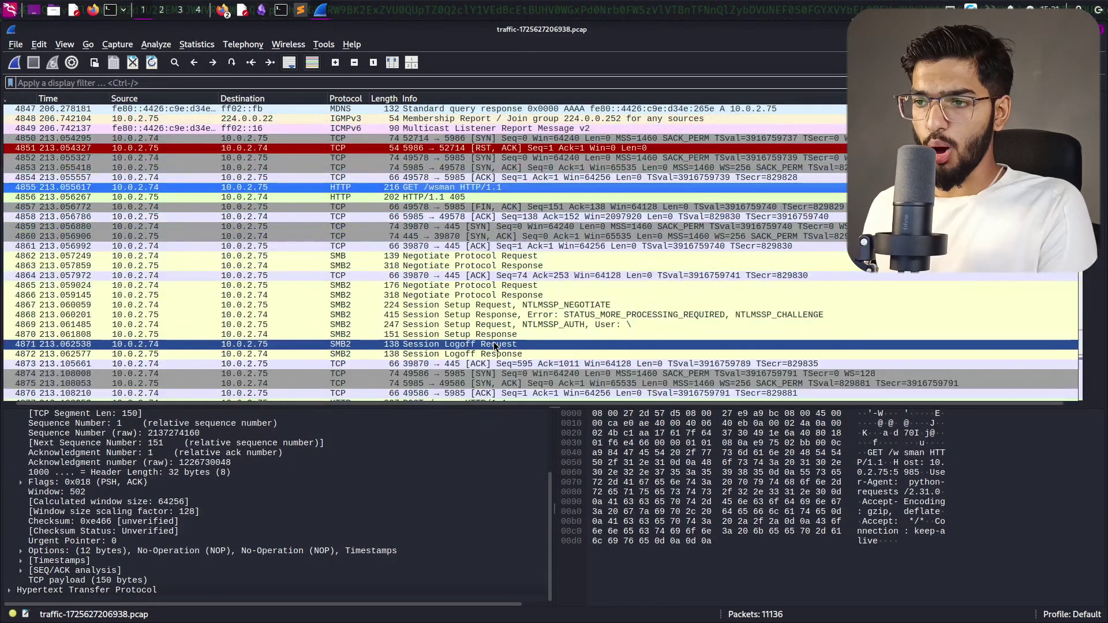
pyautogui.click(538, 335)
pyautogui.click(528, 324)
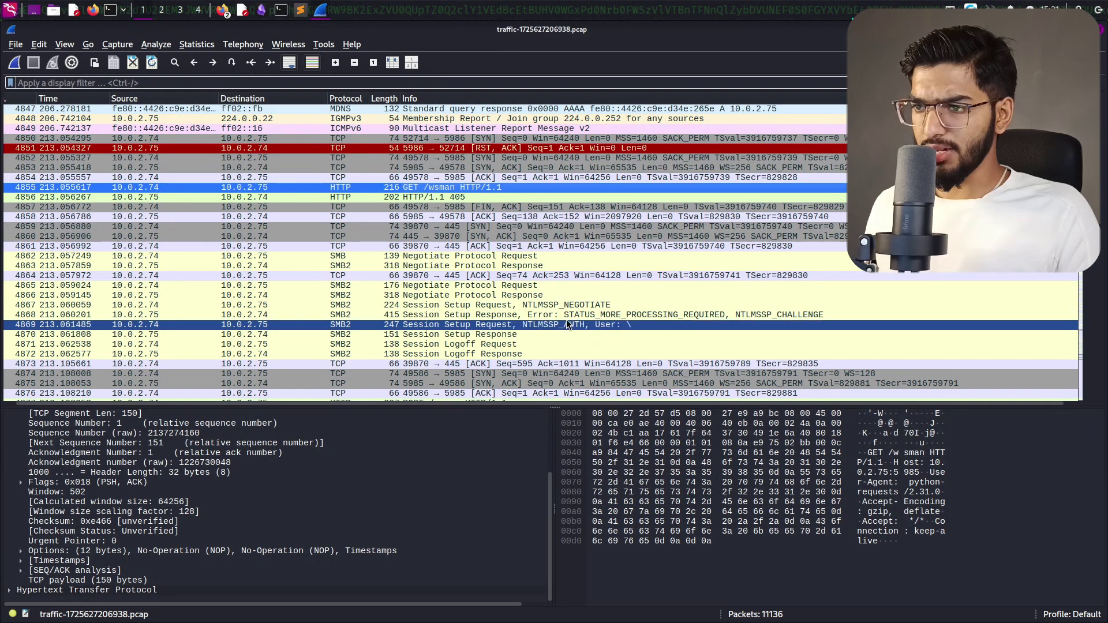
pyautogui.click(520, 315)
pyautogui.click(511, 305)
pyautogui.moveTo(506, 299); pyautogui.dragTo(532, 239)
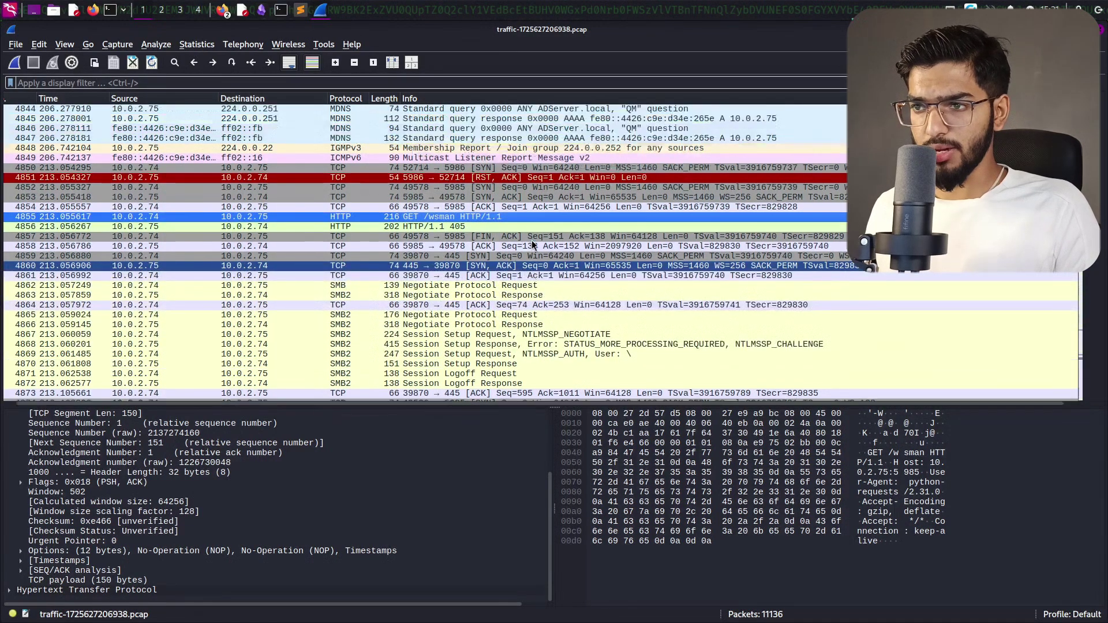
# Step: Follow the HTTP stream of the GET /wsman packet, close the stream window and clear the display filter
pyautogui.scroll(3, 532, 245)
pyautogui.click(484, 277)
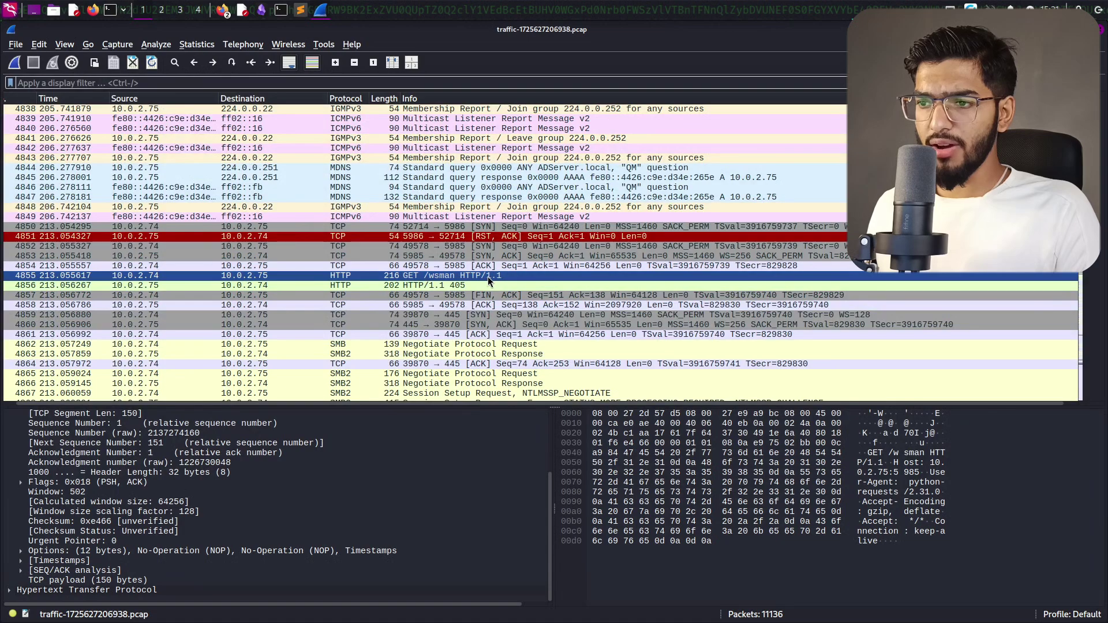
pyautogui.rightClick(484, 279)
pyautogui.moveTo(625, 452)
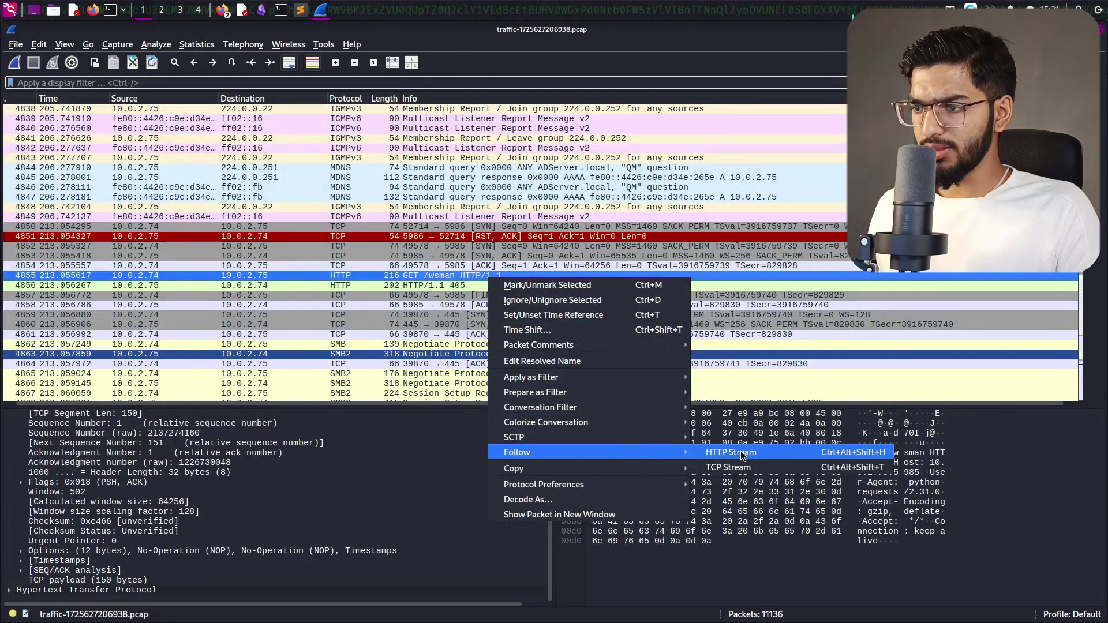
pyautogui.click(752, 453)
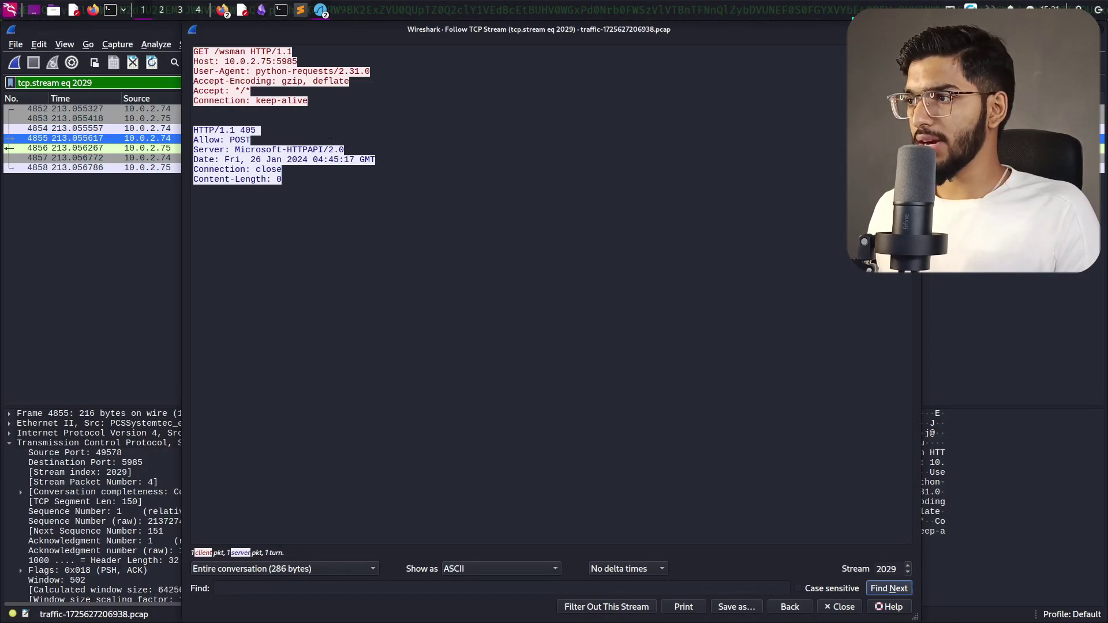
pyautogui.press('Escape')
pyautogui.hotkey('ctrl', 'a')
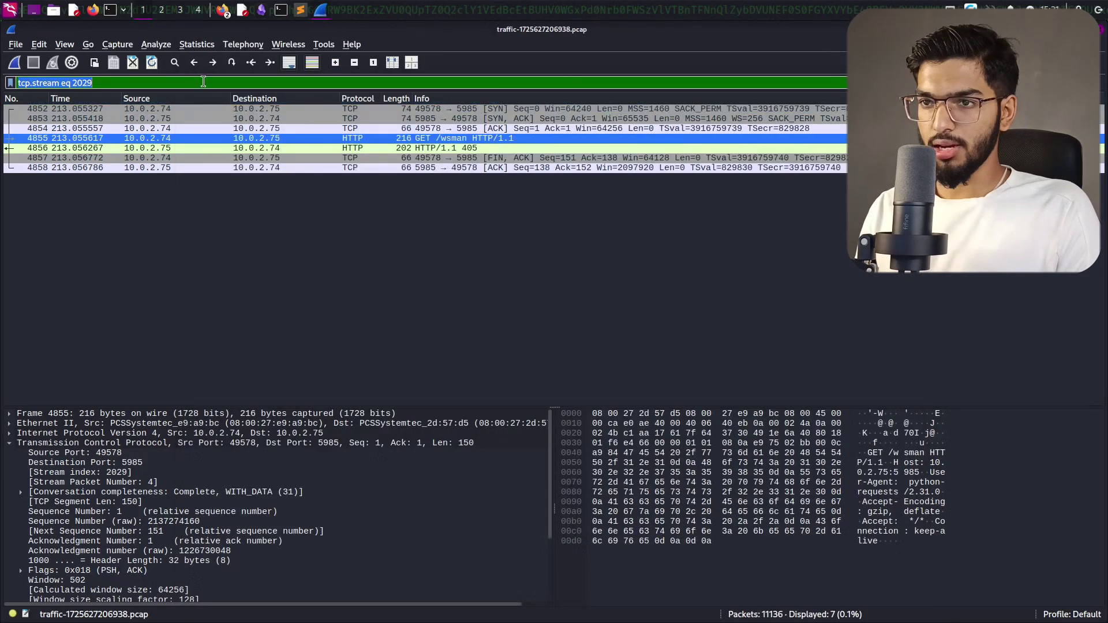
pyautogui.press('BackSpace')
pyautogui.press('Return')
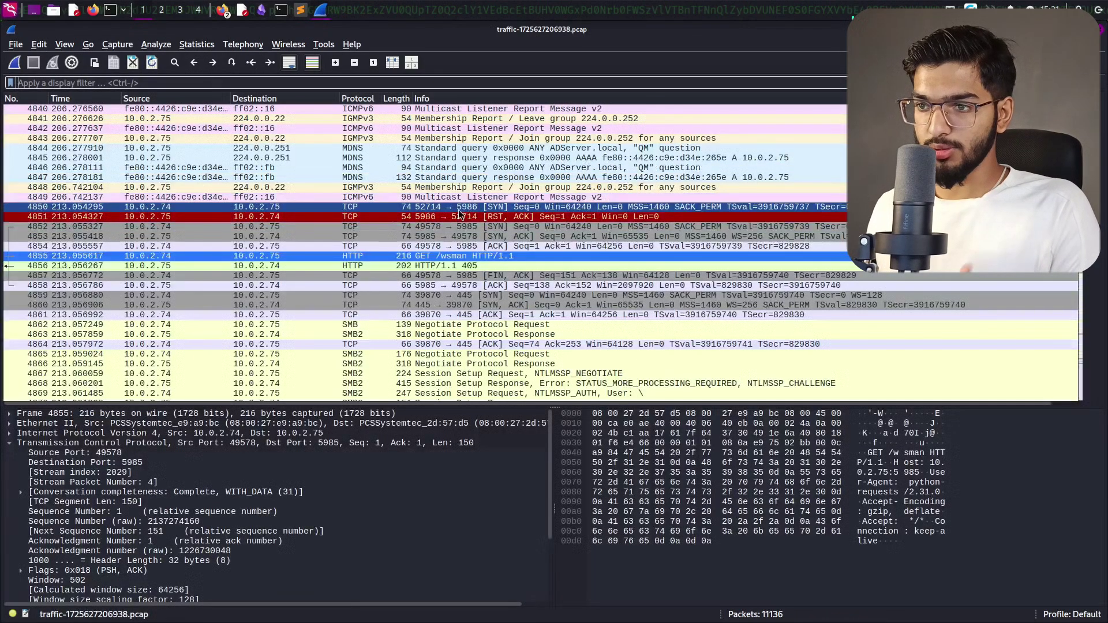
# Step: Select the POST /wsman packet with NTLMSSP_NEGOTIATE and follow its HTTP stream
pyautogui.scroll(-7, 460, 209)
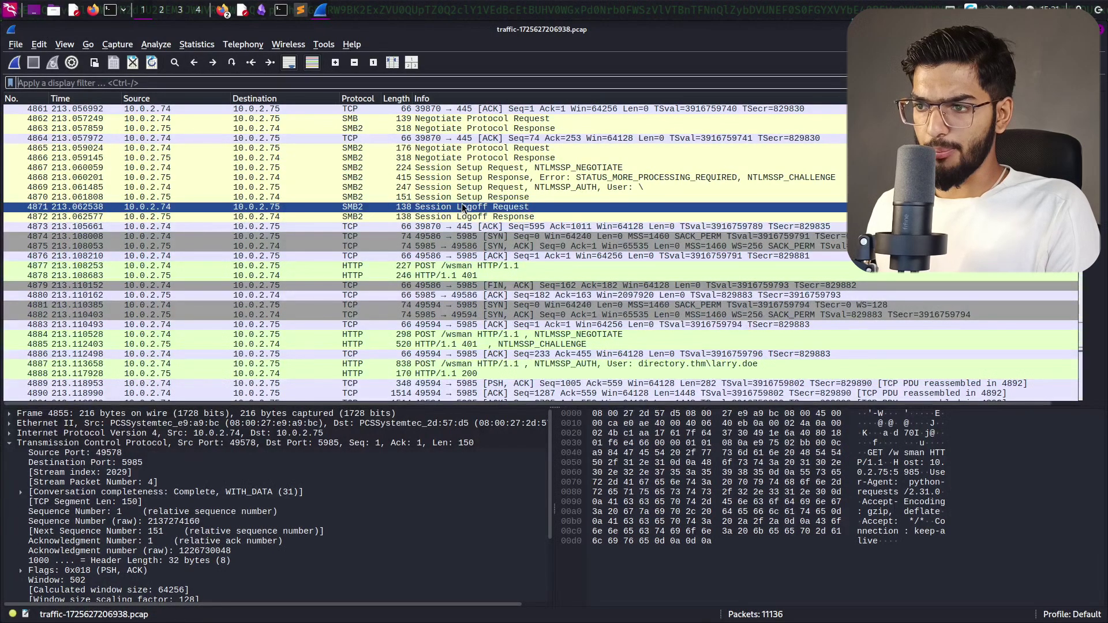
pyautogui.click(487, 334)
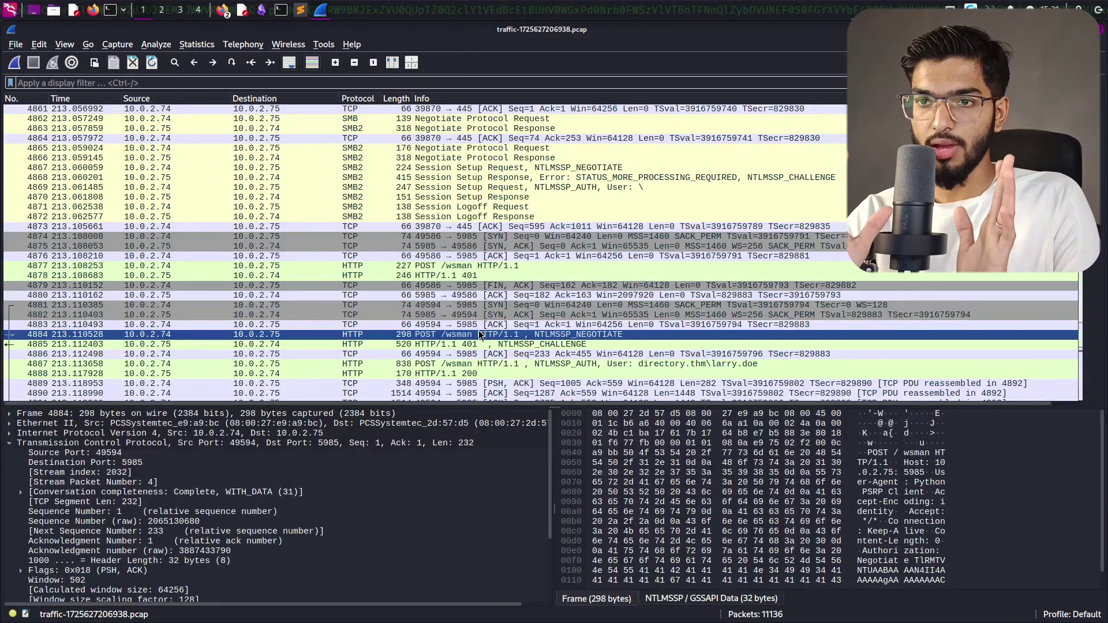
pyautogui.rightClick(479, 333)
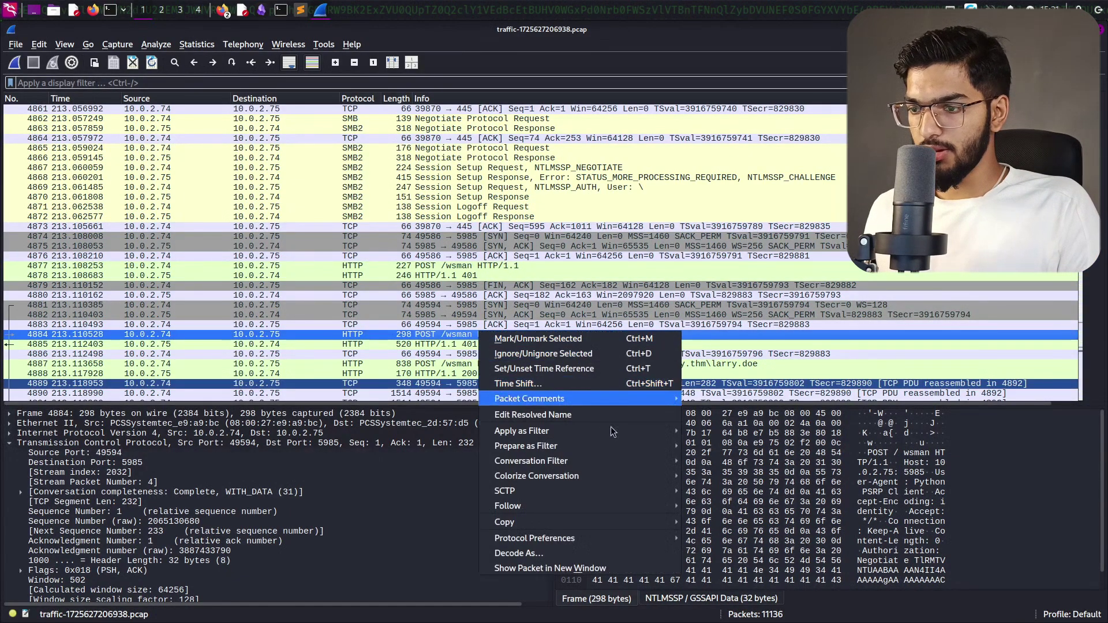
pyautogui.moveTo(636, 502)
pyautogui.click(724, 500)
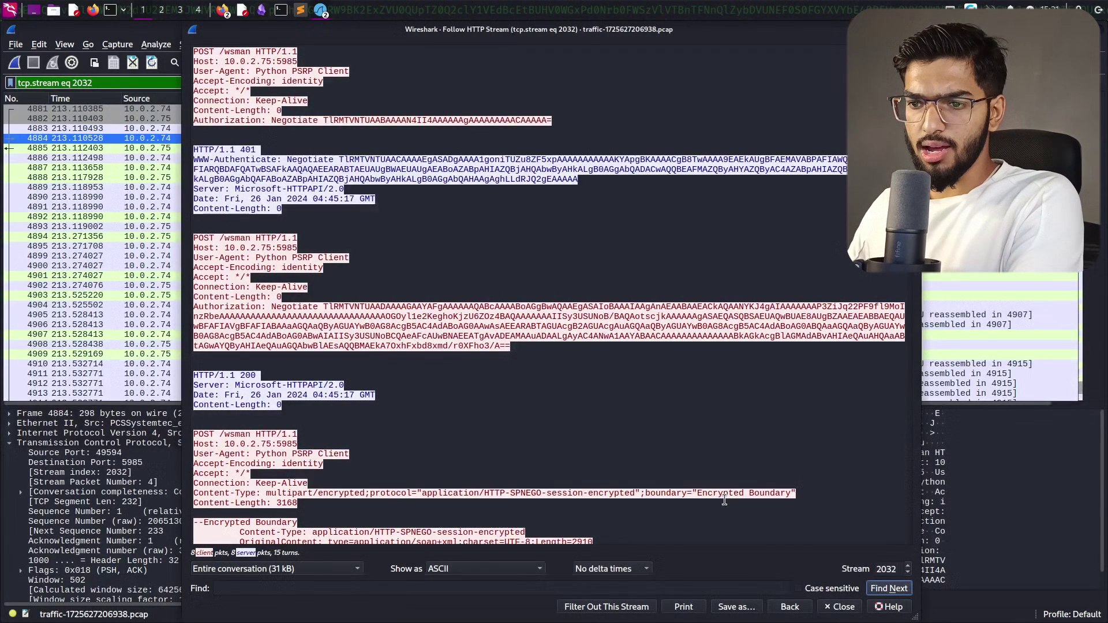
# Step: Examine the encrypted WinRM request and response bodies in the followed stream, and close the stream window
pyautogui.scroll(-8, 562, 361)
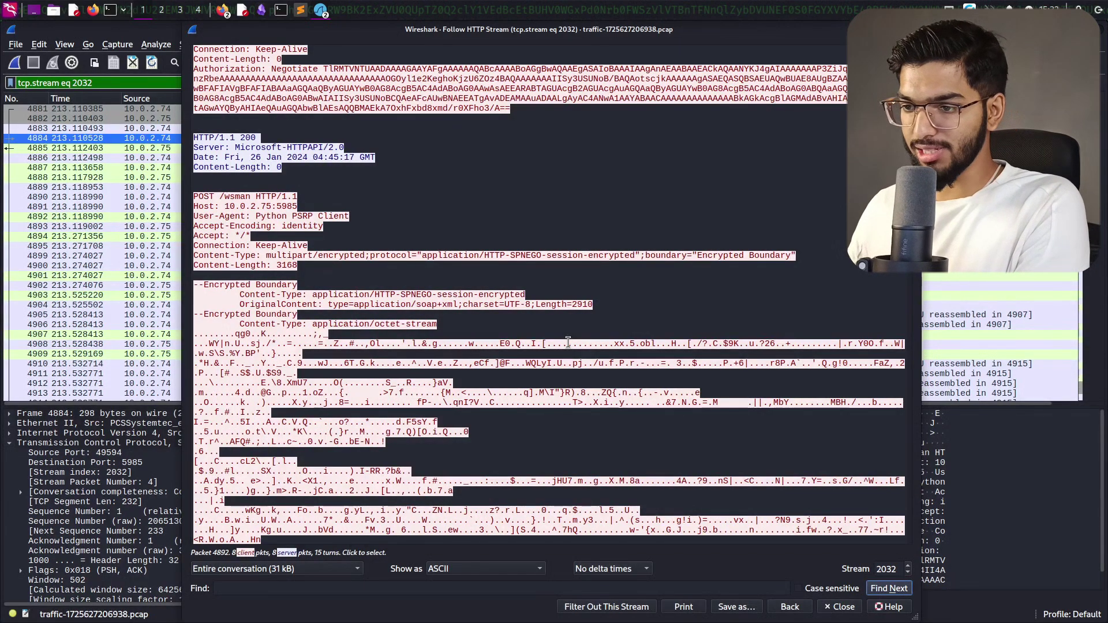
pyautogui.scroll(-7, 600, 346)
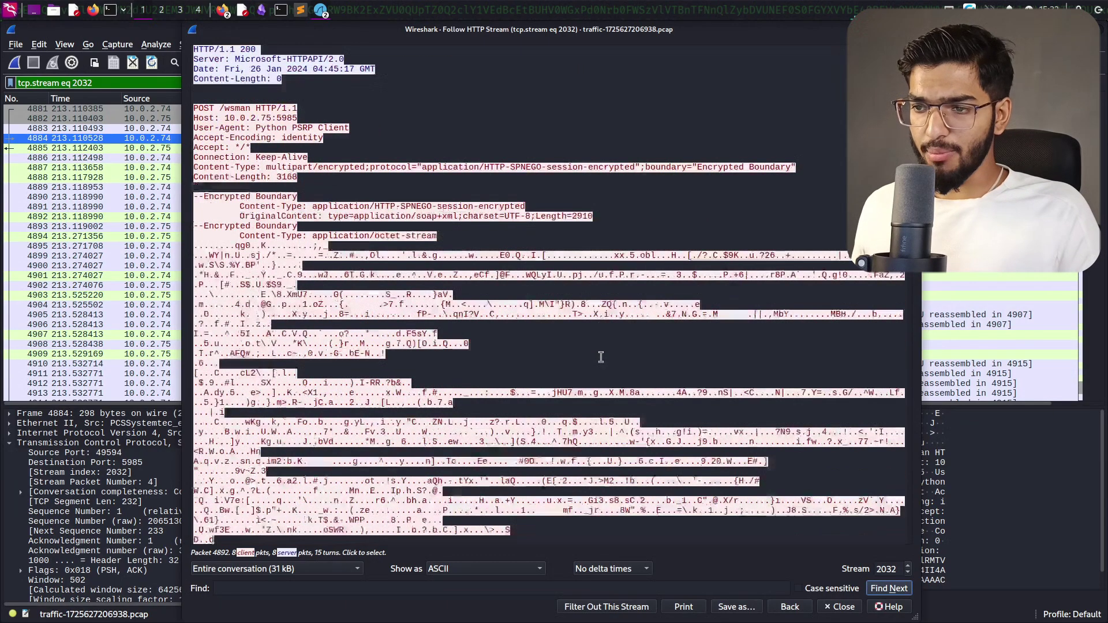
pyautogui.scroll(4, 615, 344)
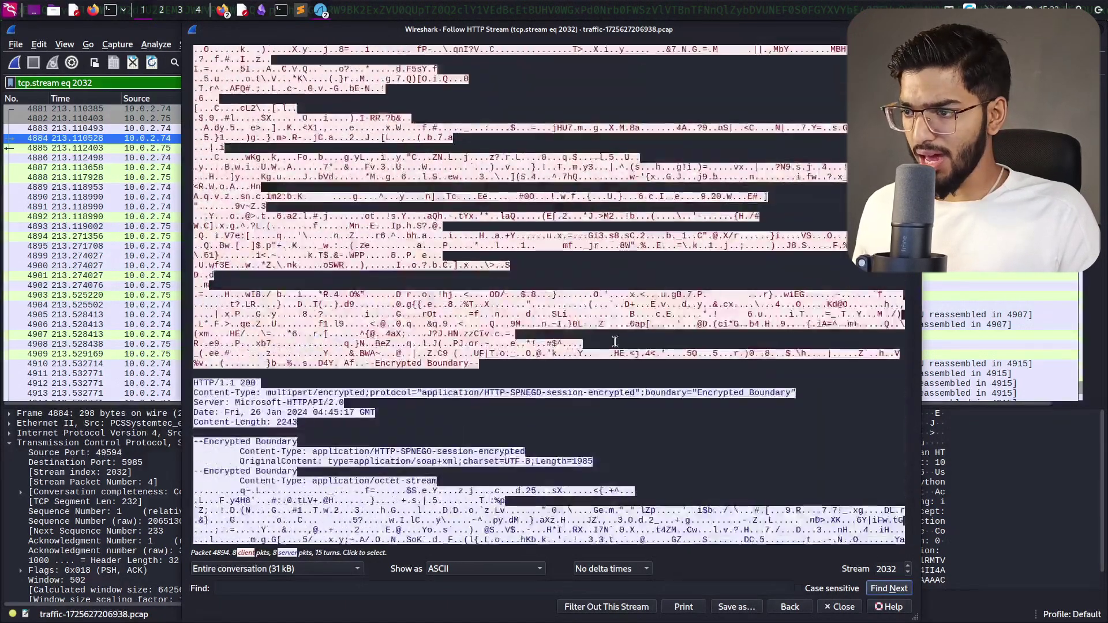
pyautogui.scroll(3, 615, 342)
pyautogui.press('Escape')
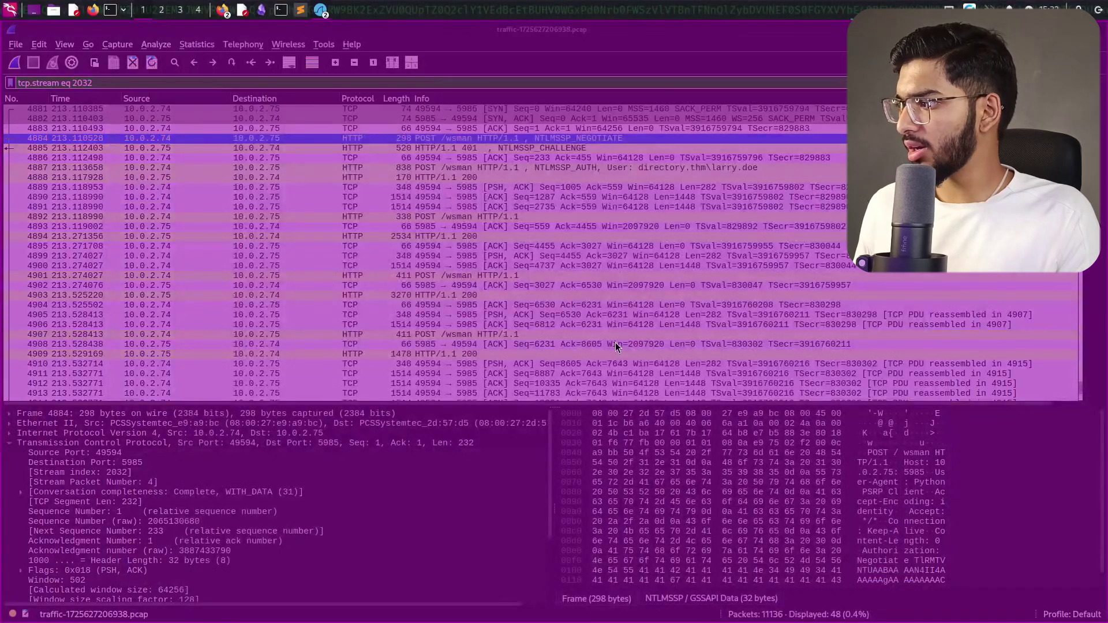
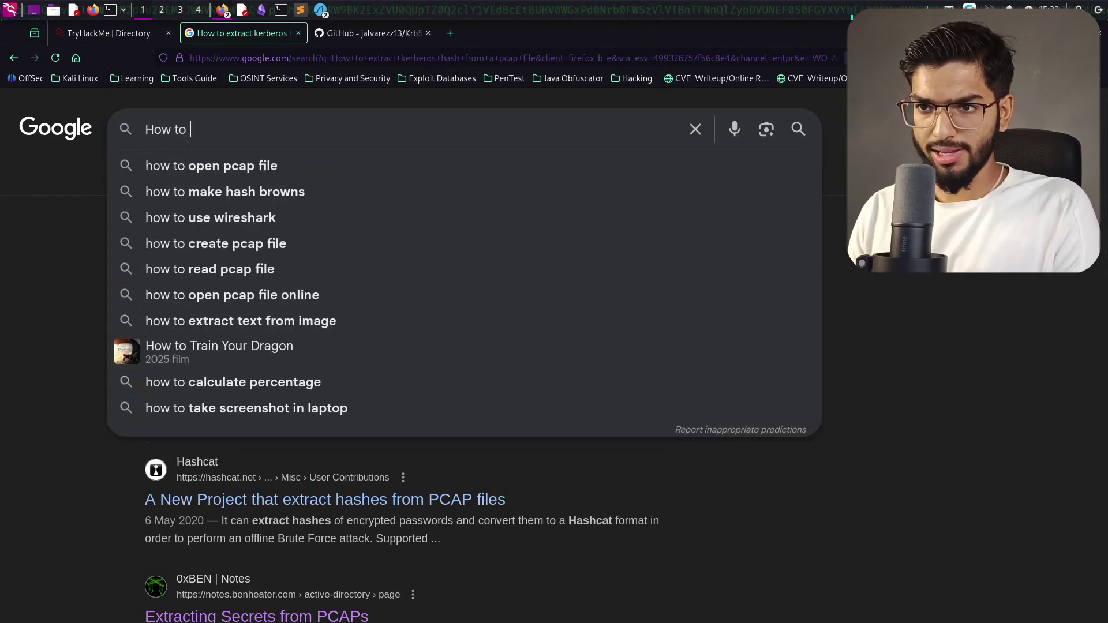
pyautogui.write('extract')
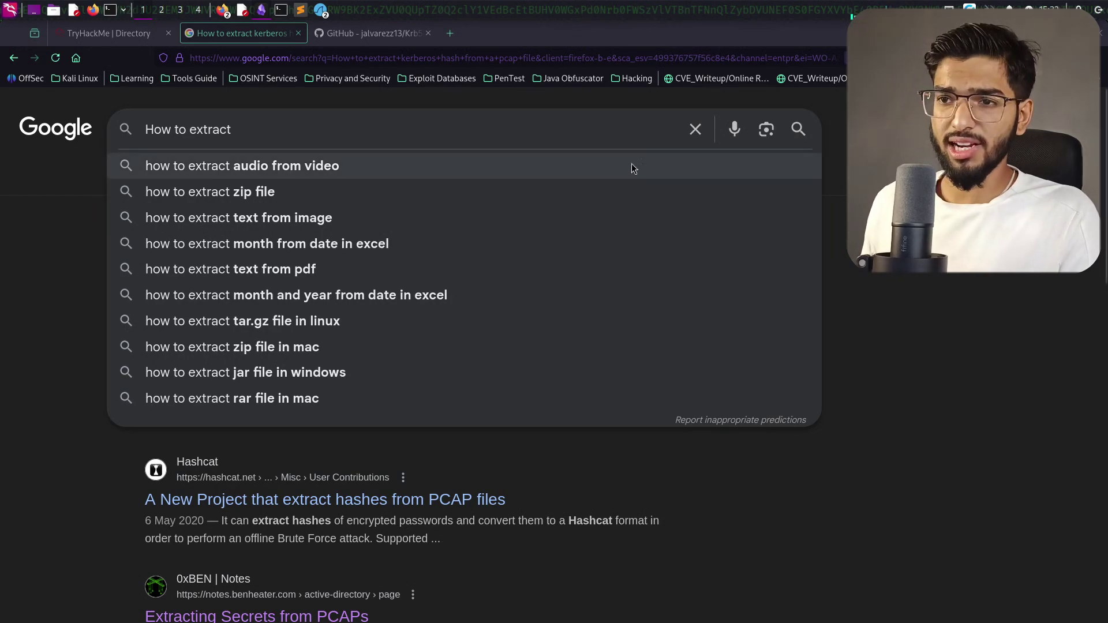
pyautogui.tripleClick(459, 127)
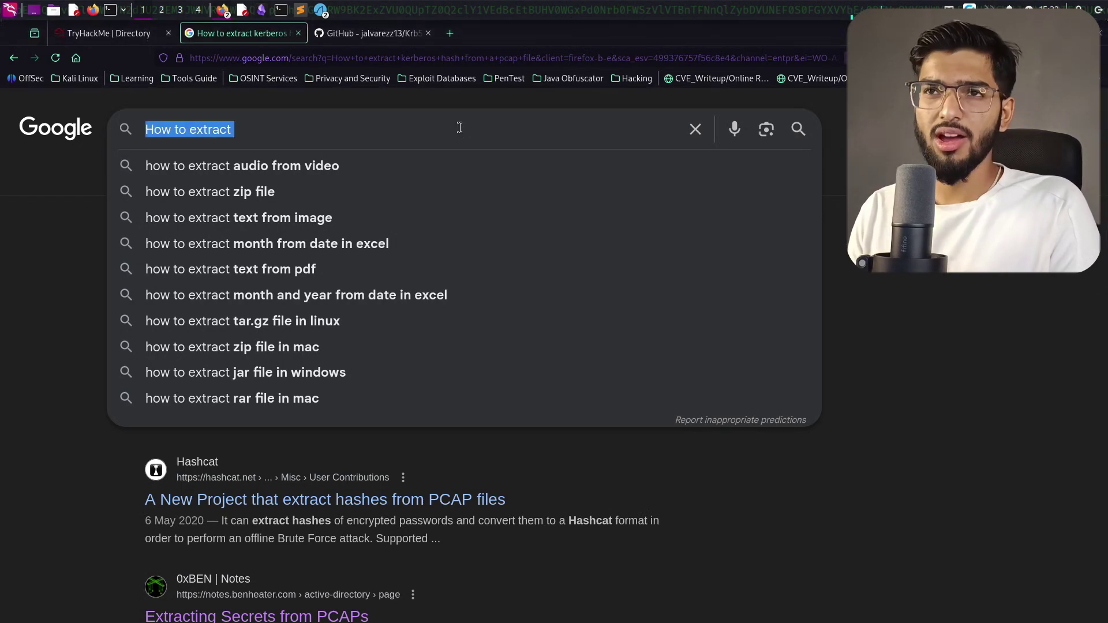
pyautogui.write('de')
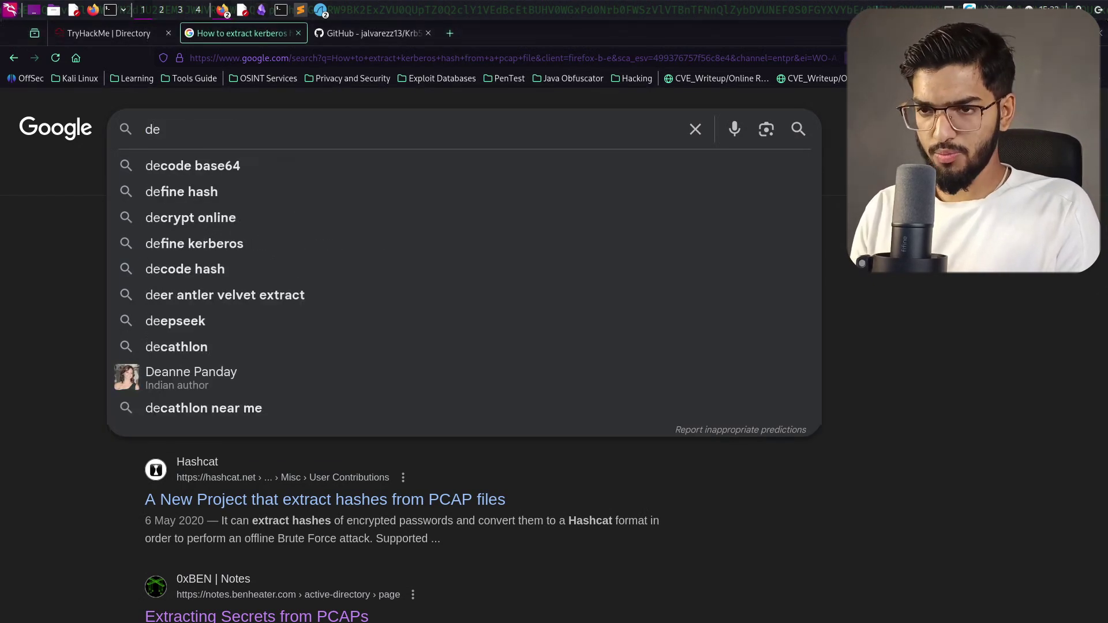
pyautogui.press('BackSpace')
pyautogui.press('BackSpace')
# Step: Search Google for "how to decrypt a winrm in pcap files"
pyautogui.write('hw')
pyautogui.press('BackSpace')
pyautogui.write('ow to')
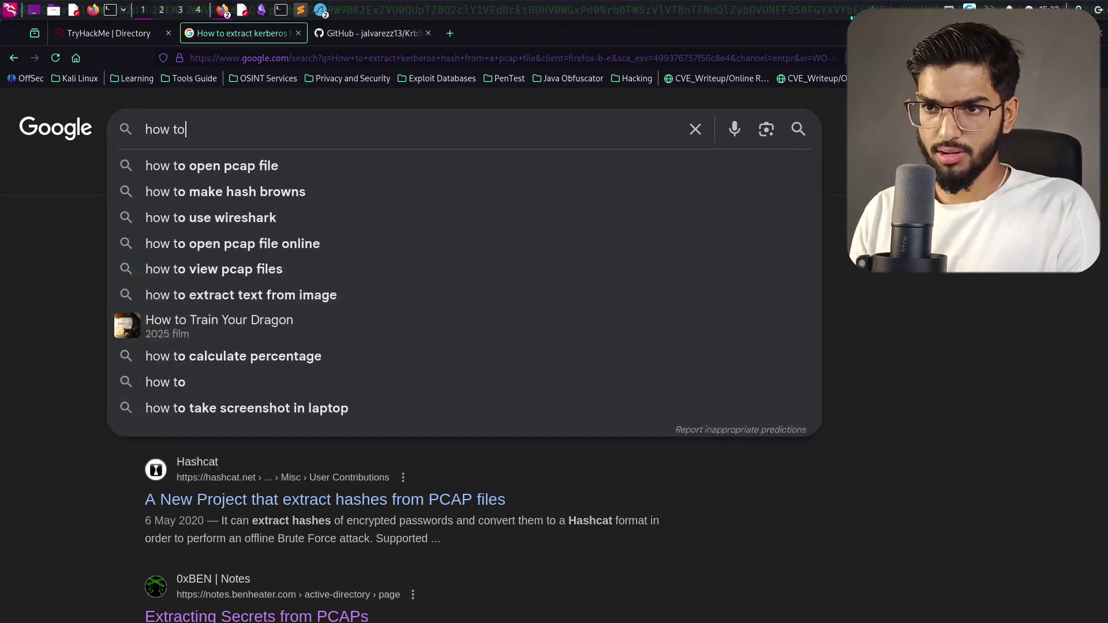
pyautogui.write(' decr')
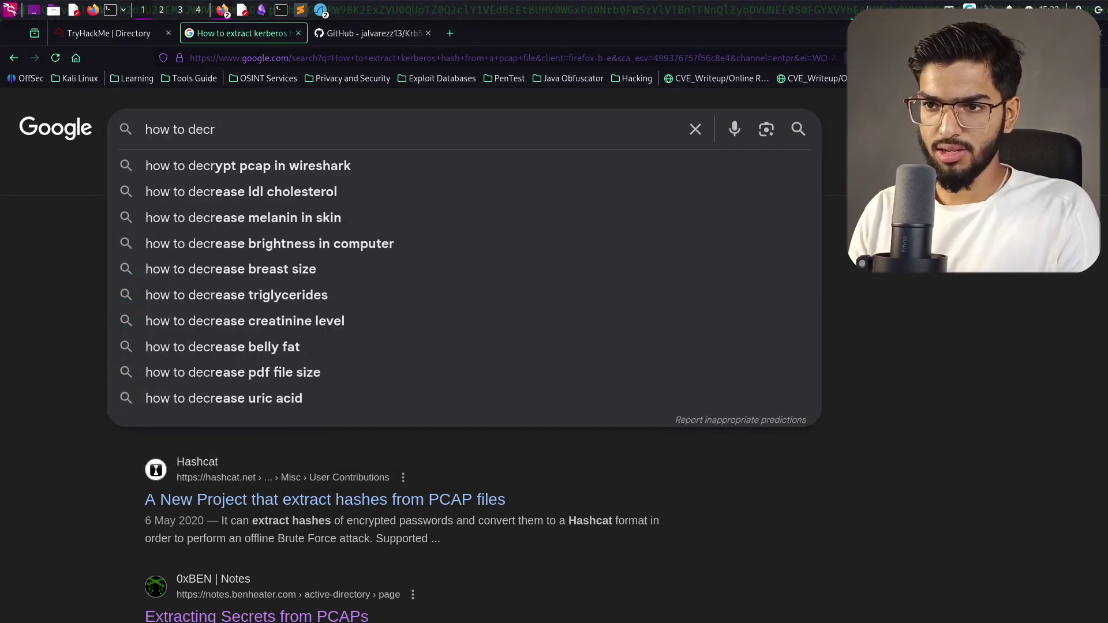
pyautogui.write('ypt ')
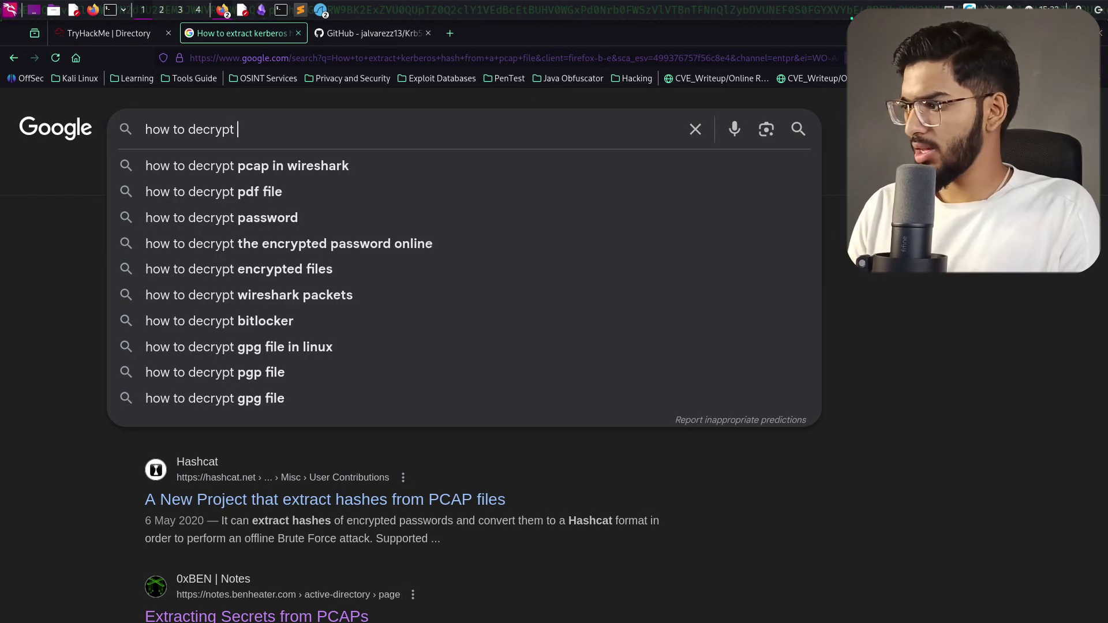
pyautogui.write('a winrm ')
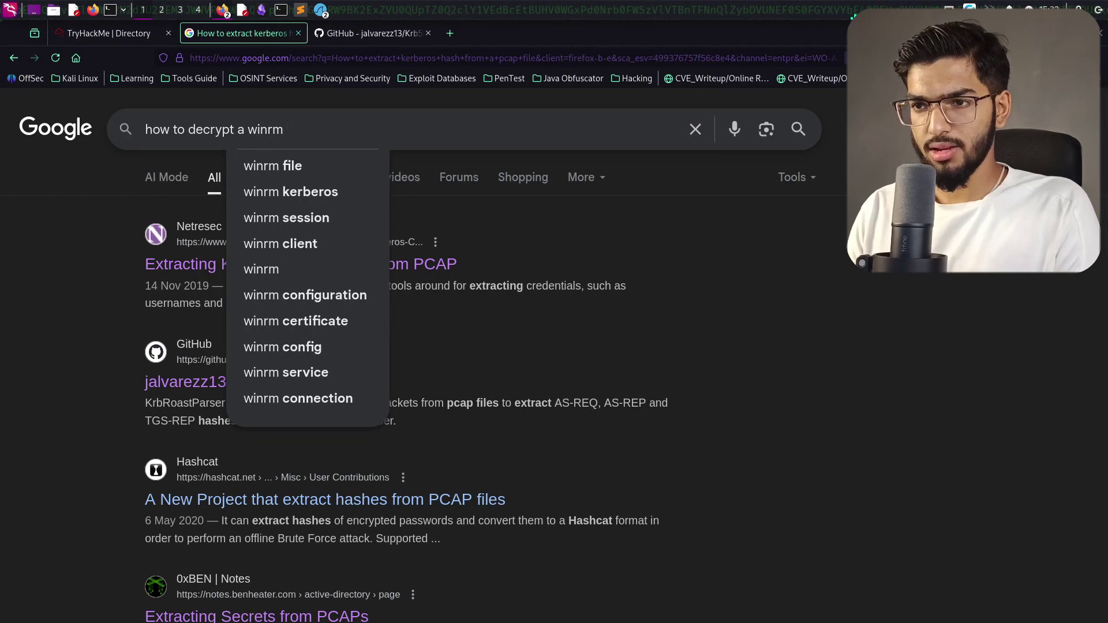
pyautogui.write('in pac')
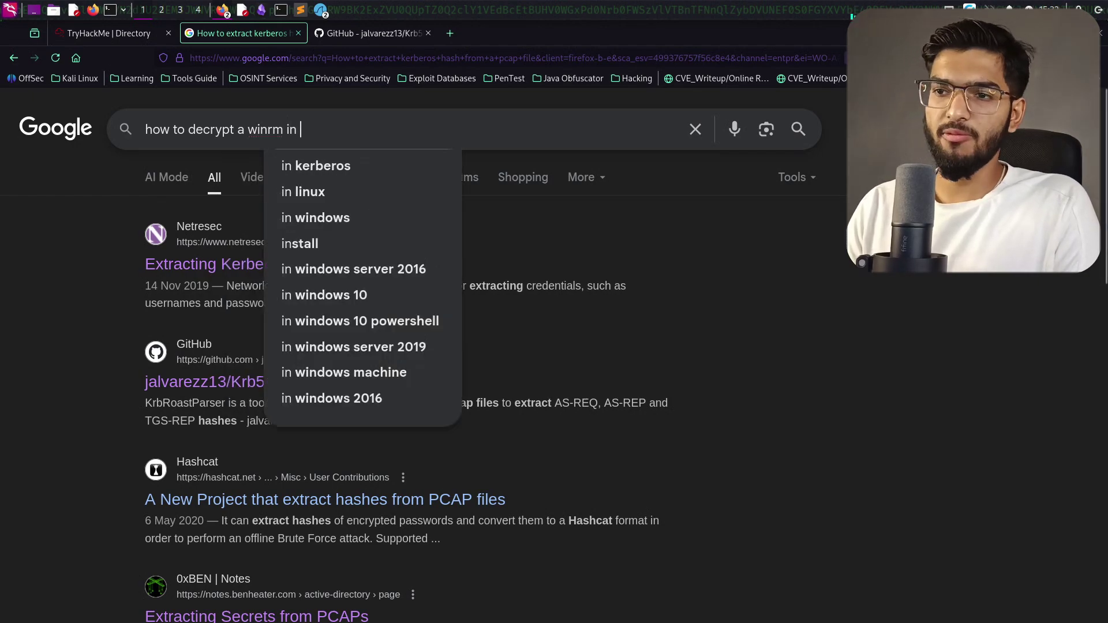
pyautogui.press('BackSpace')
pyautogui.press('BackSpace')
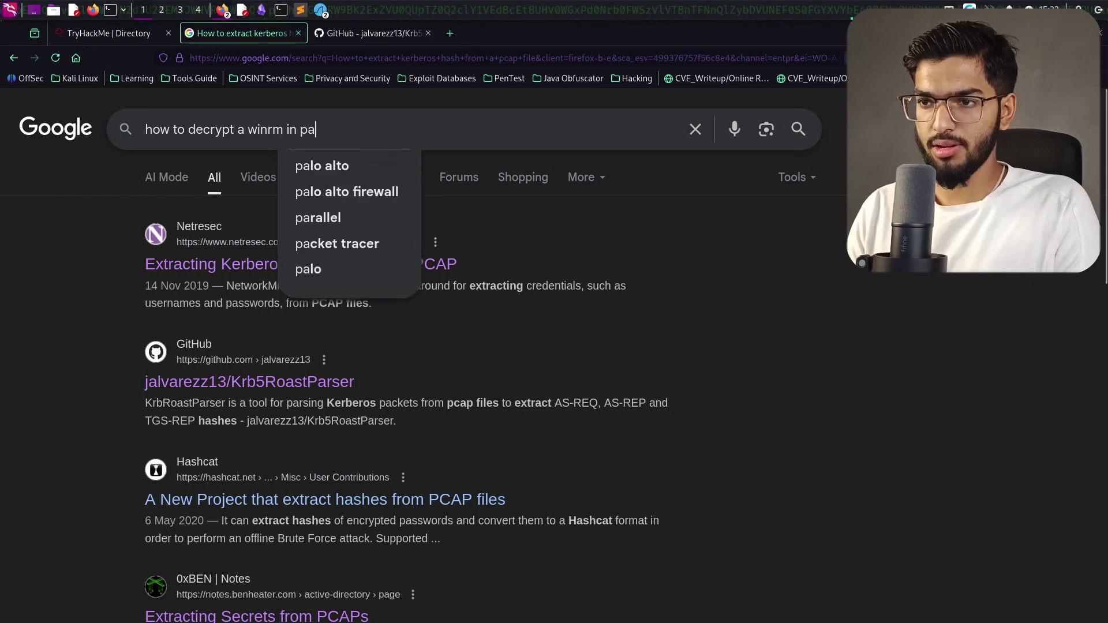
pyautogui.write('cap files')
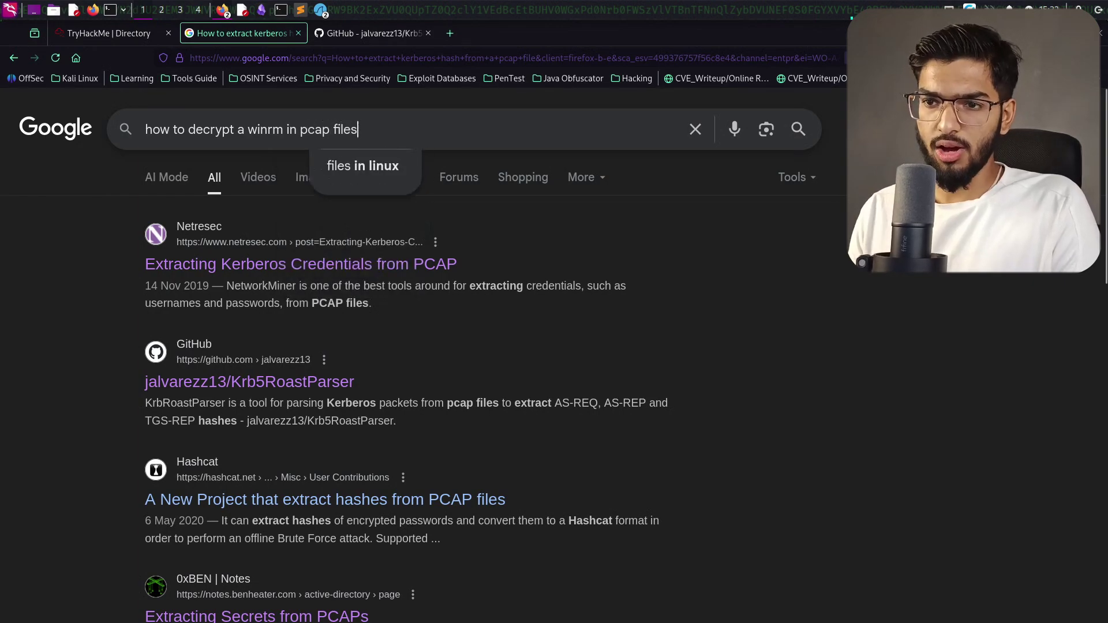
pyautogui.press('Return')
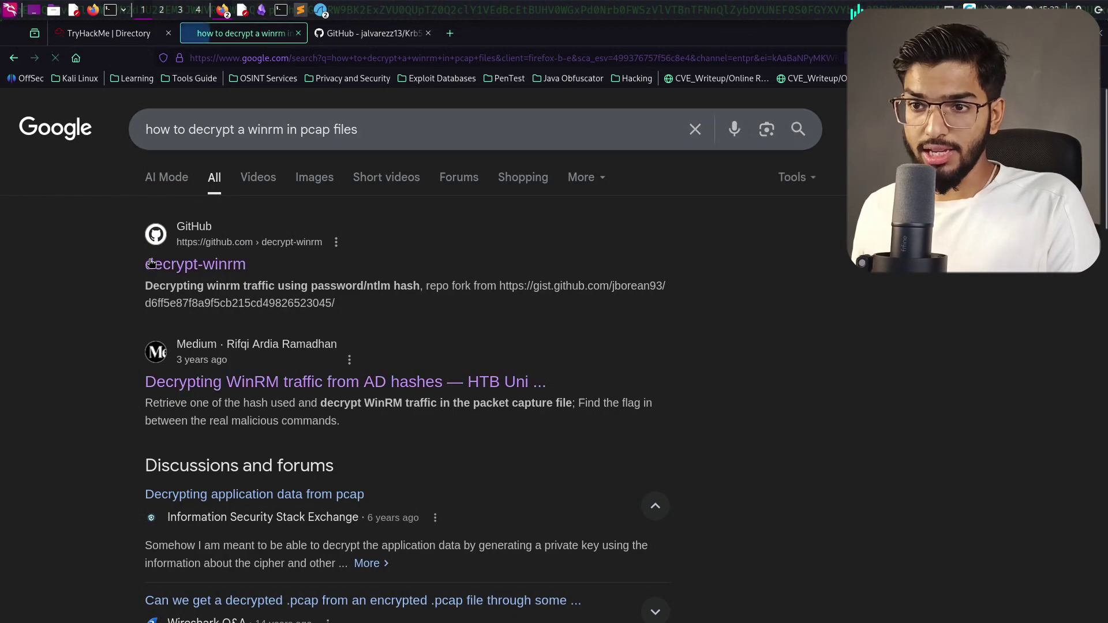
# Step: Open the h4sh5 decrypt-winrm repository from the search results and review its file list and README usage instructions
pyautogui.click(190, 273)
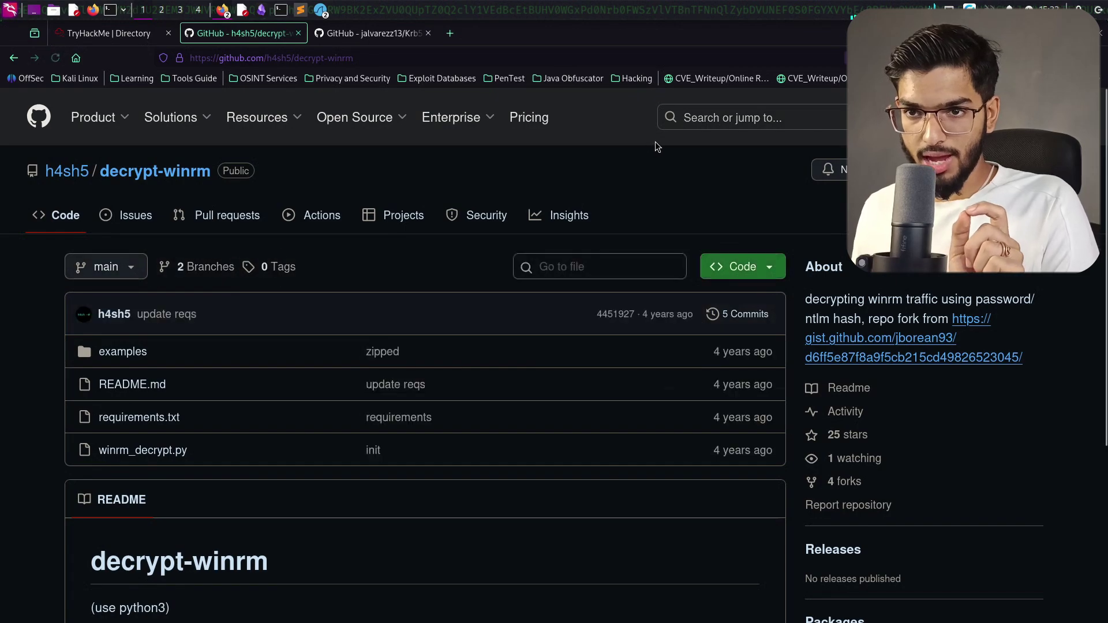
pyautogui.scroll(-5, 657, 140)
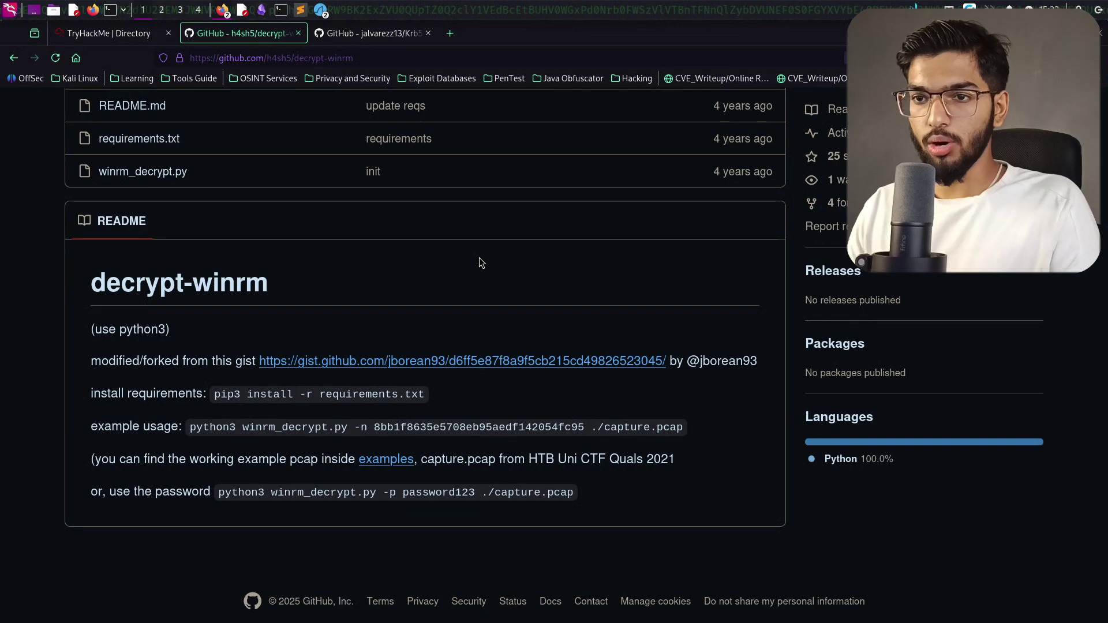
pyautogui.scroll(5, 479, 257)
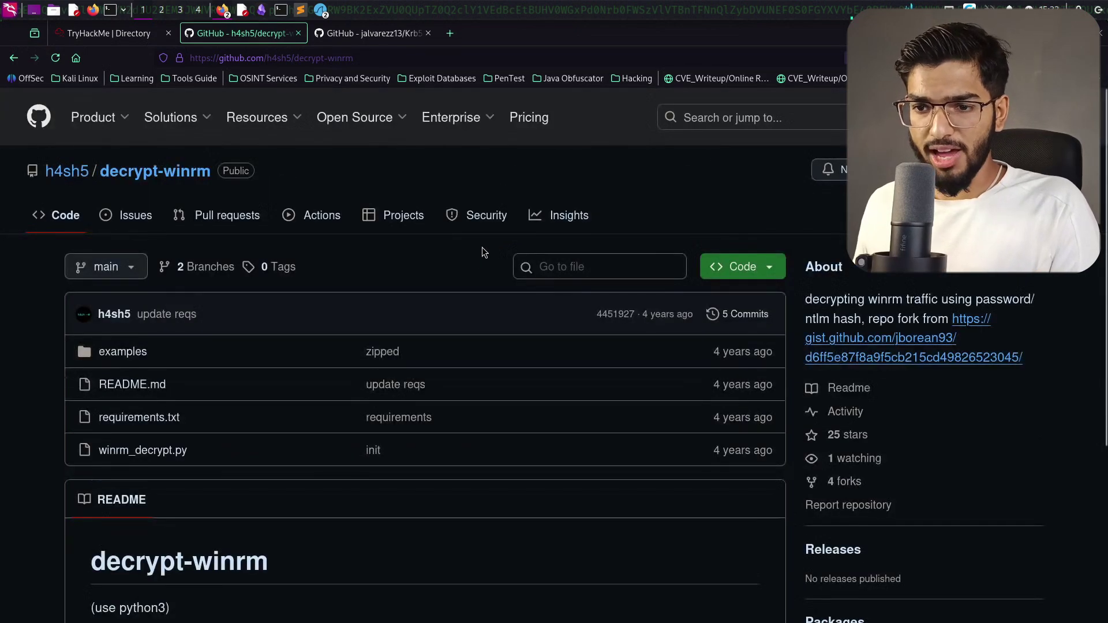
pyautogui.scroll(-5, 483, 247)
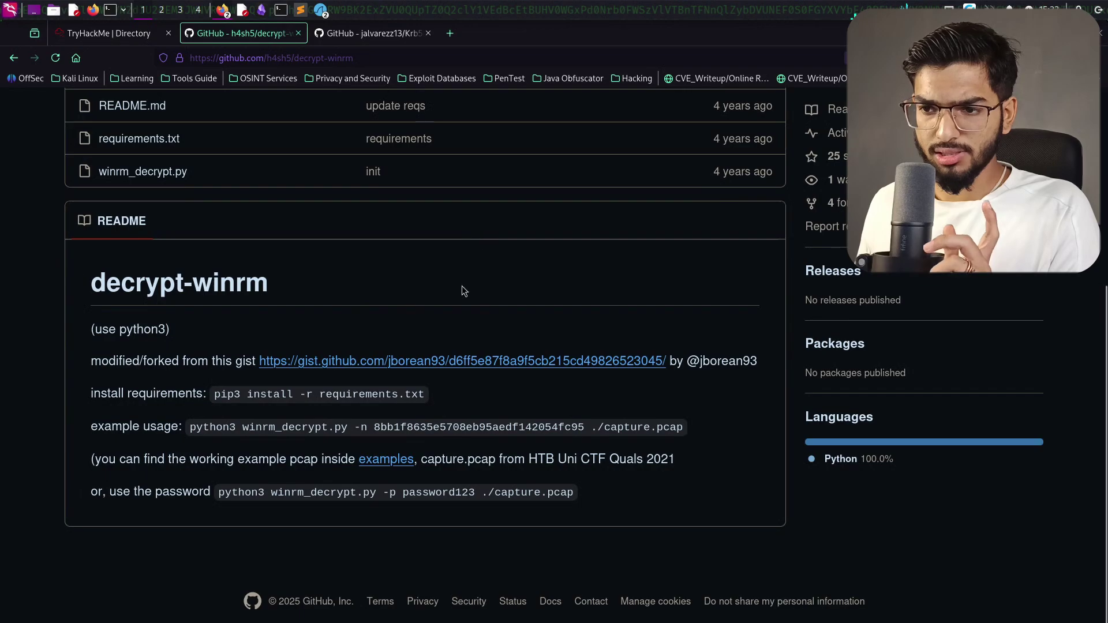
pyautogui.scroll(5, 441, 352)
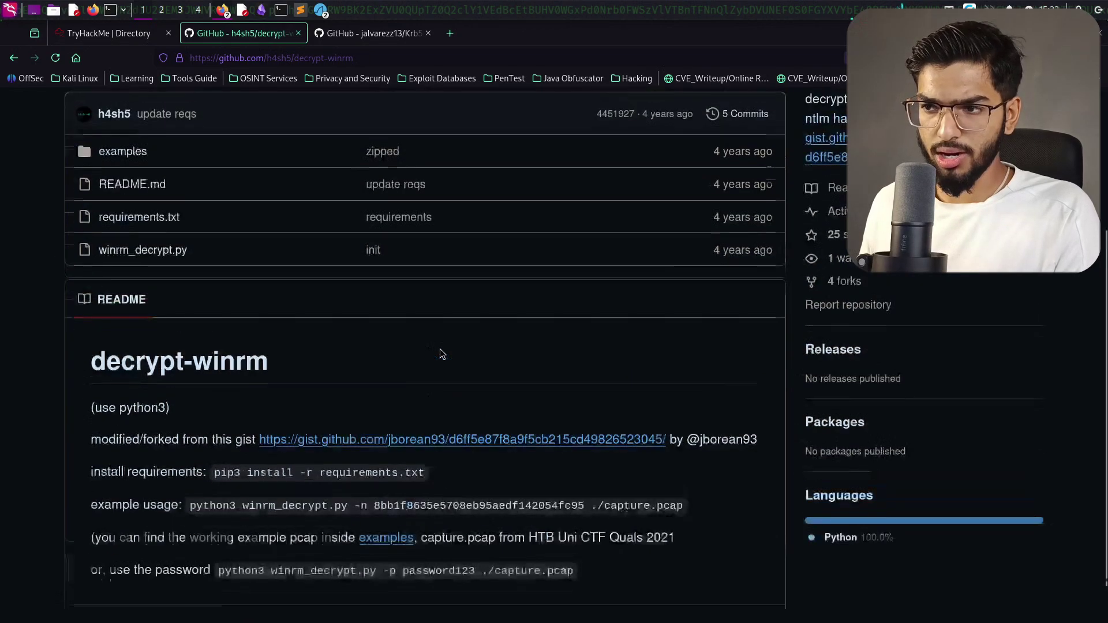
pyautogui.scroll(-5, 672, 264)
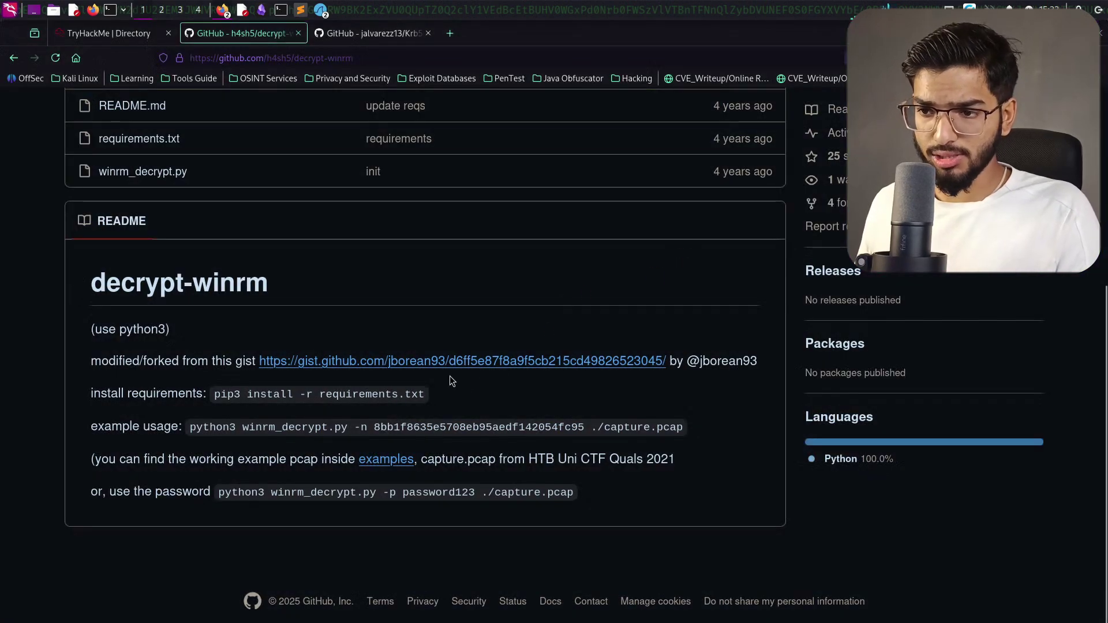
# Step: Open the original gist linked in the README and copy the entire raw source of winrm_decrypt.py
pyautogui.middleClick(434, 362)
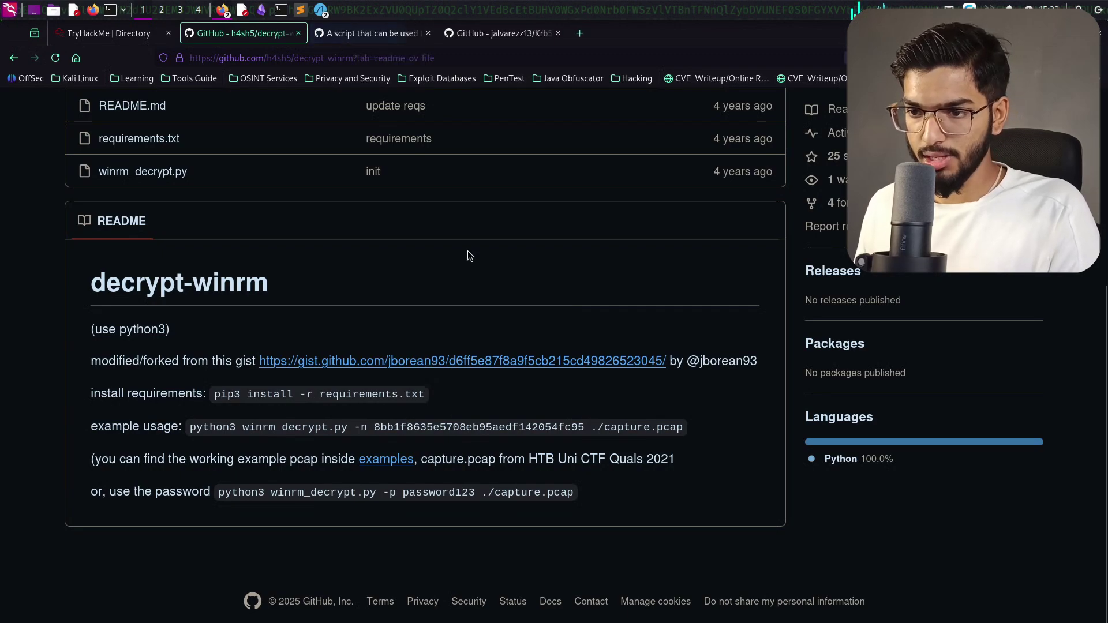
pyautogui.click(356, 40)
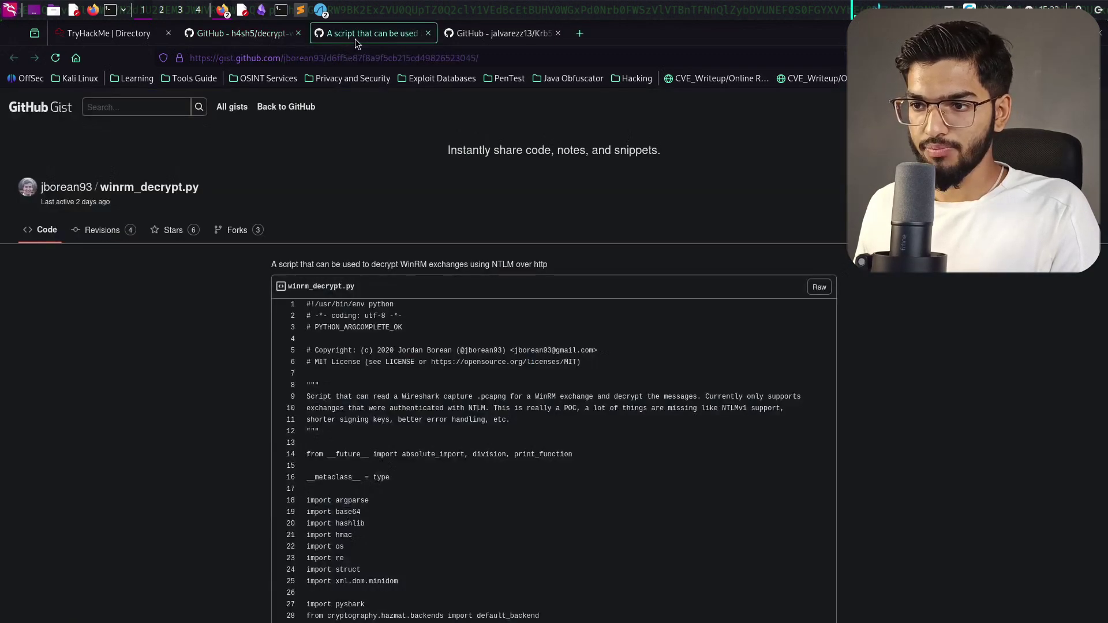
pyautogui.keyDown('ctrl'); pyautogui.keyDown('shift'); pyautogui.click(819, 287); pyautogui.keyUp('shift'); pyautogui.keyUp('ctrl')
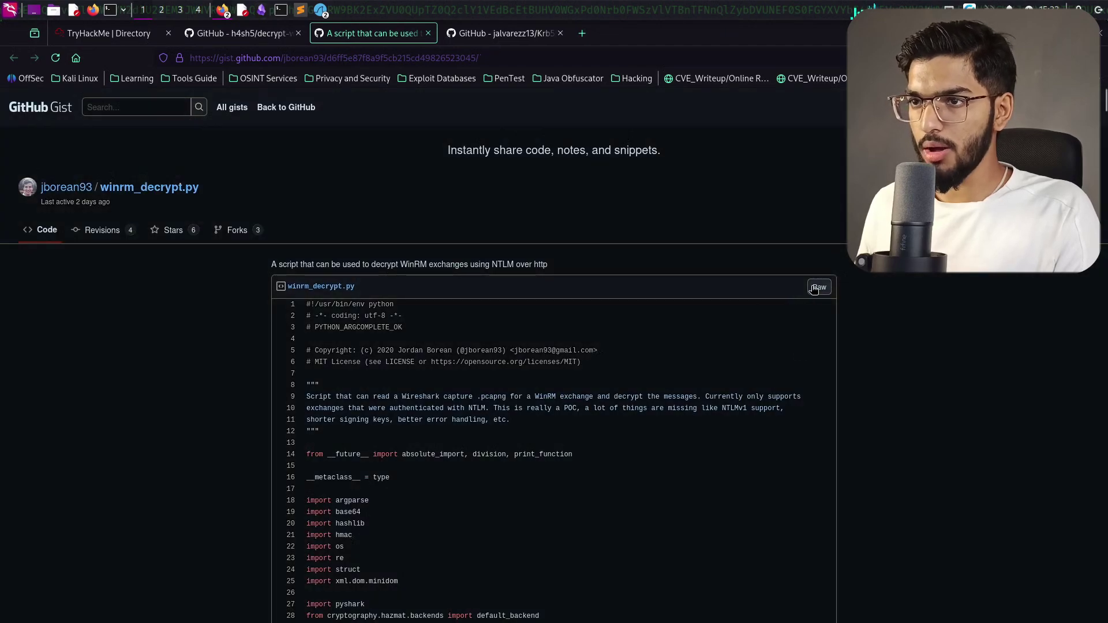
pyautogui.hotkey('ctrl', 'a')
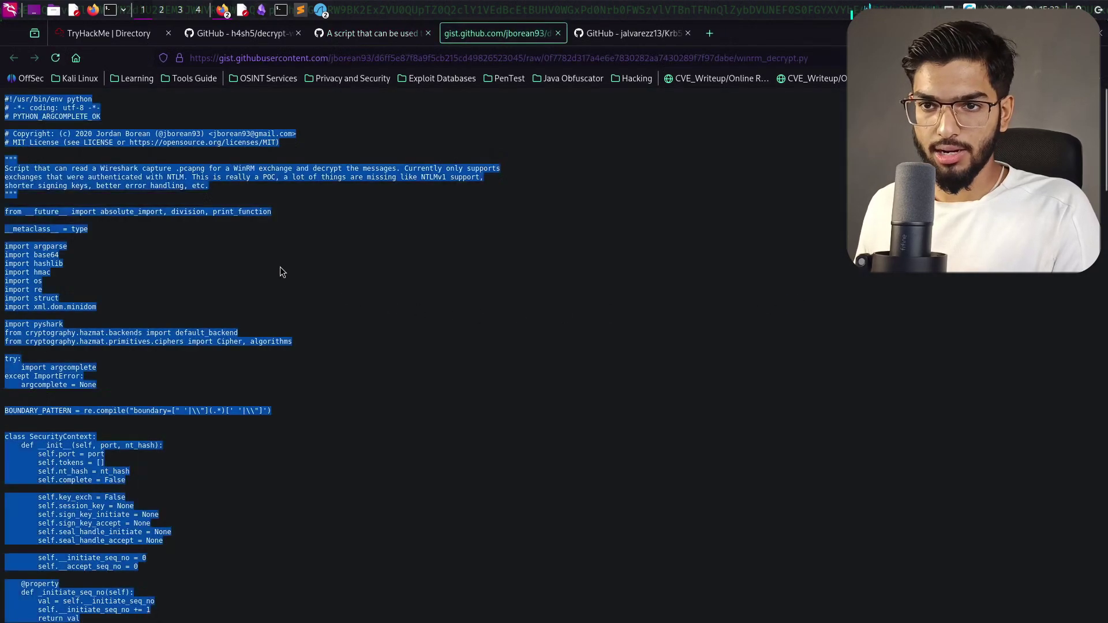
# Step: Take the script's file name from the gist and, in the terminal, create winrm_decrypt.py with nano containing the copied source
pyautogui.click(399, 33)
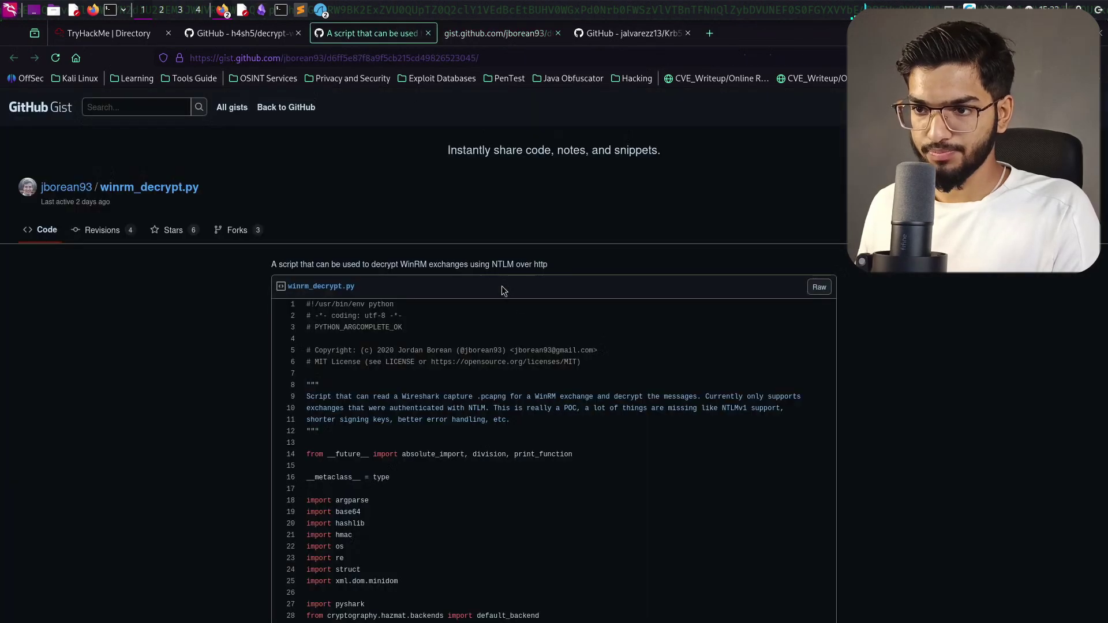
pyautogui.moveTo(353, 287); pyautogui.dragTo(291, 281)
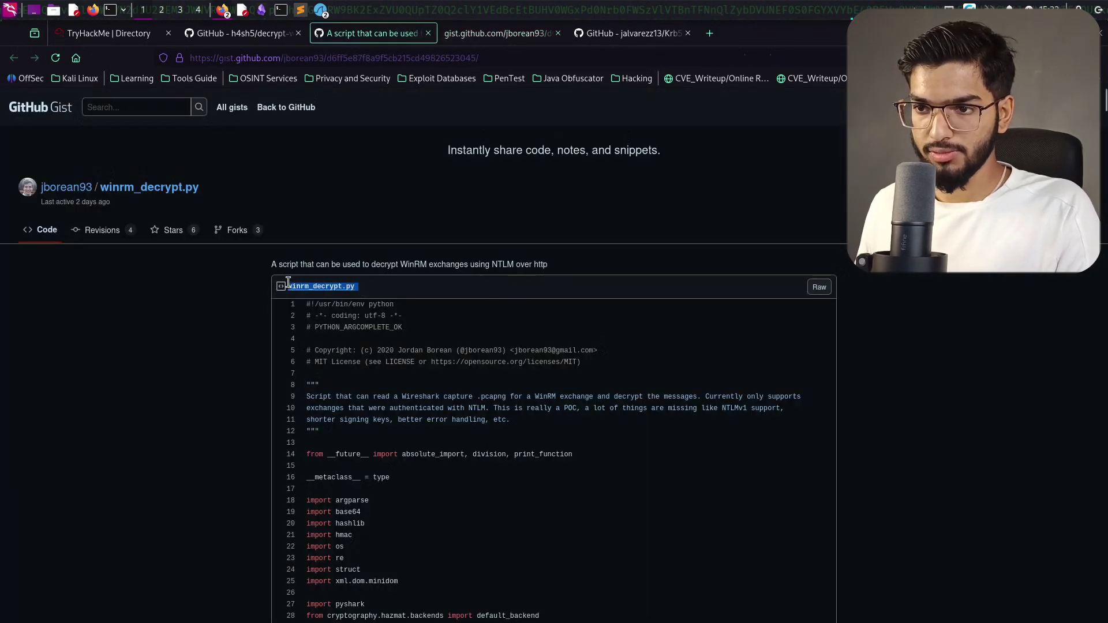
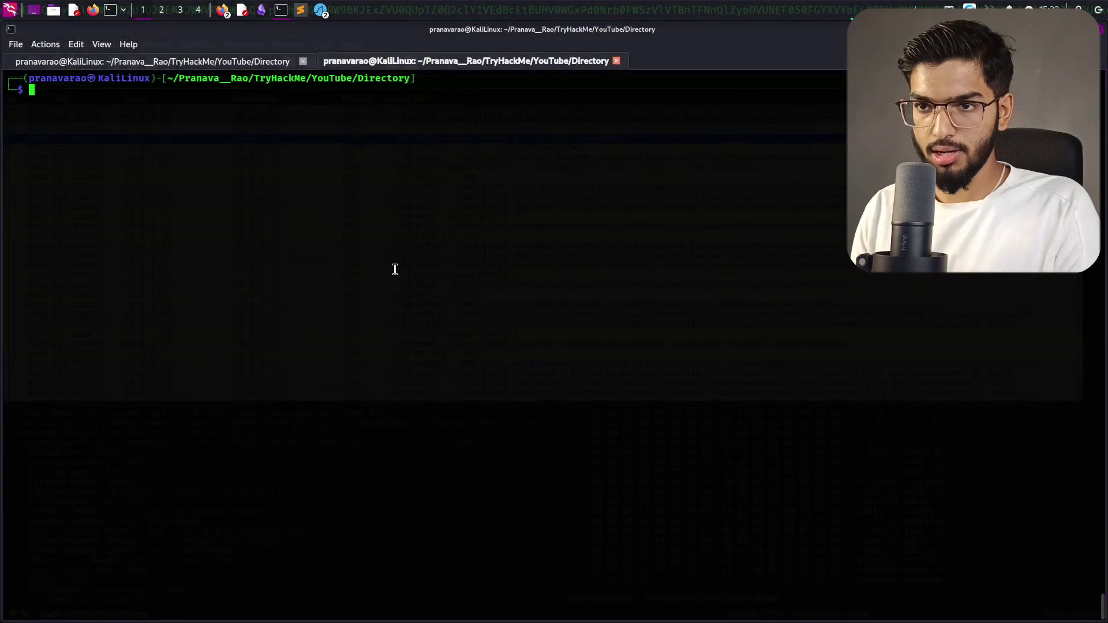
pyautogui.write('nano')
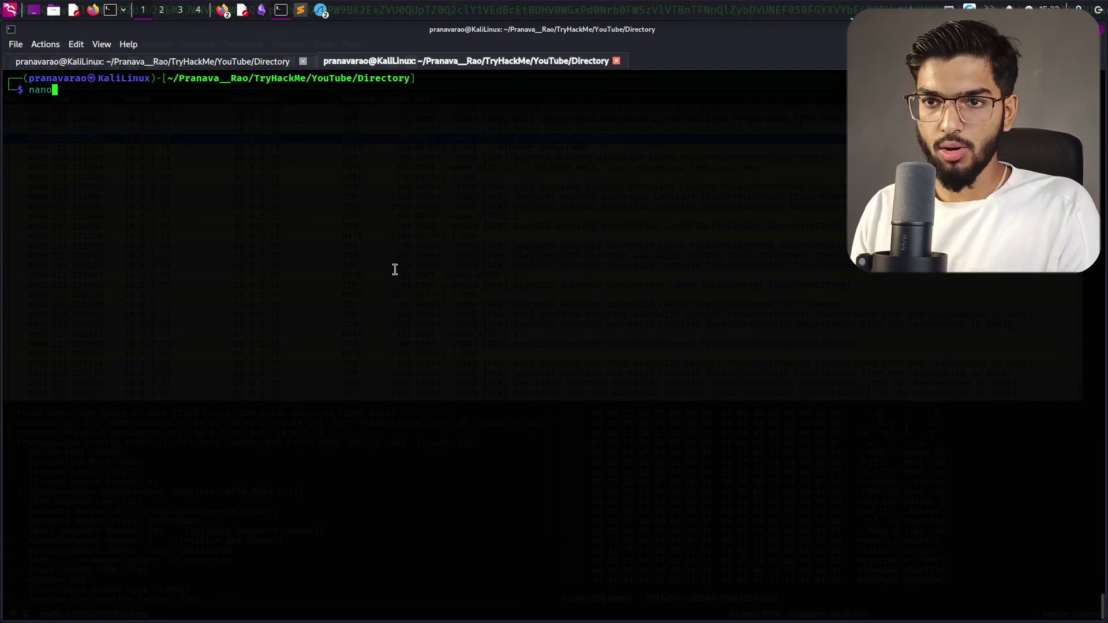
pyautogui.write('winrm_decrypt.py')
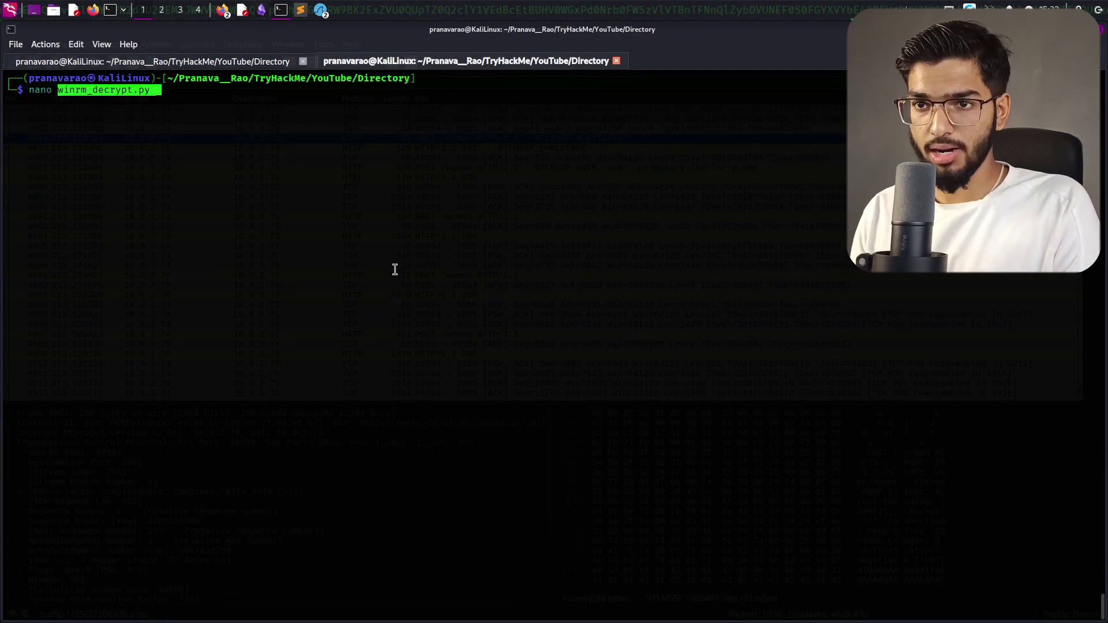
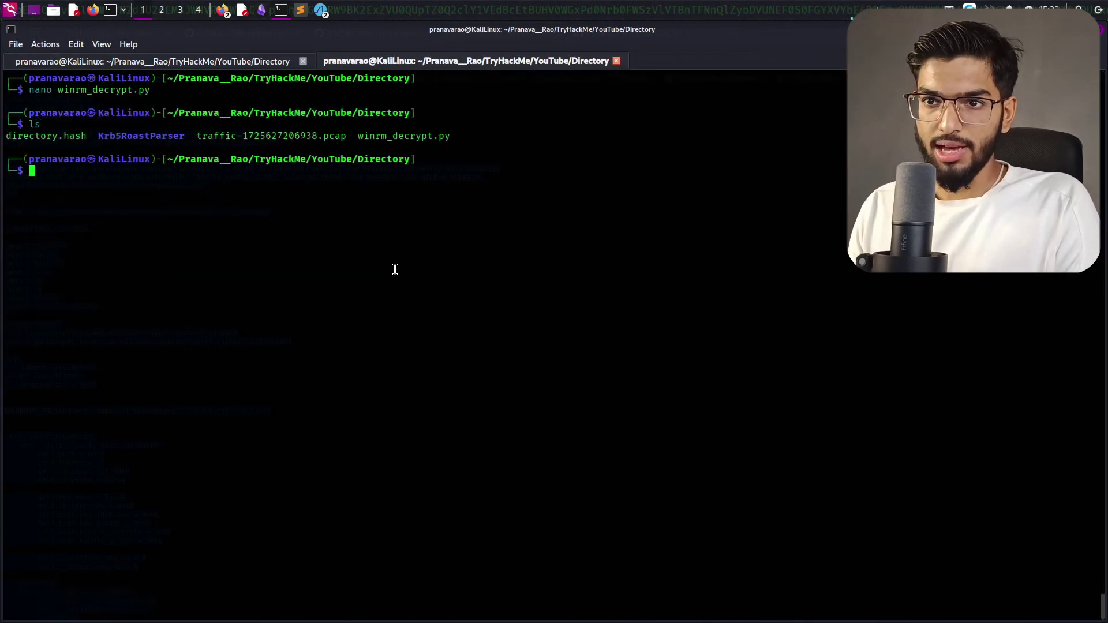
# Step: Return to the decrypt-winrm repository in the browser and open its requirements.txt to get the dependency lines
pyautogui.hotkey('alt', 'Tab')
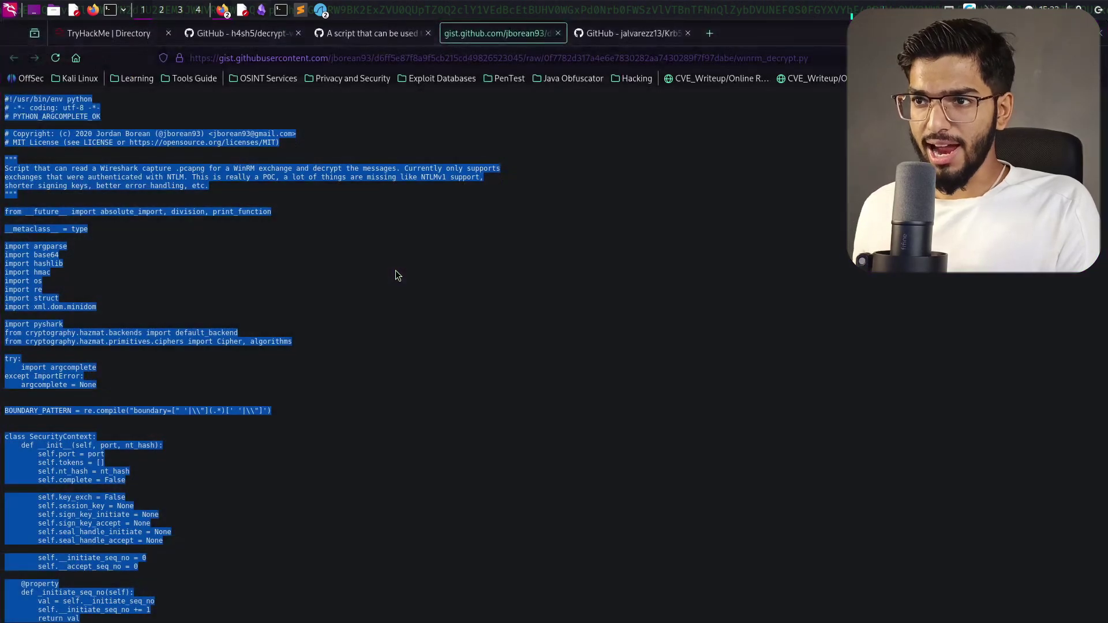
pyautogui.click(246, 34)
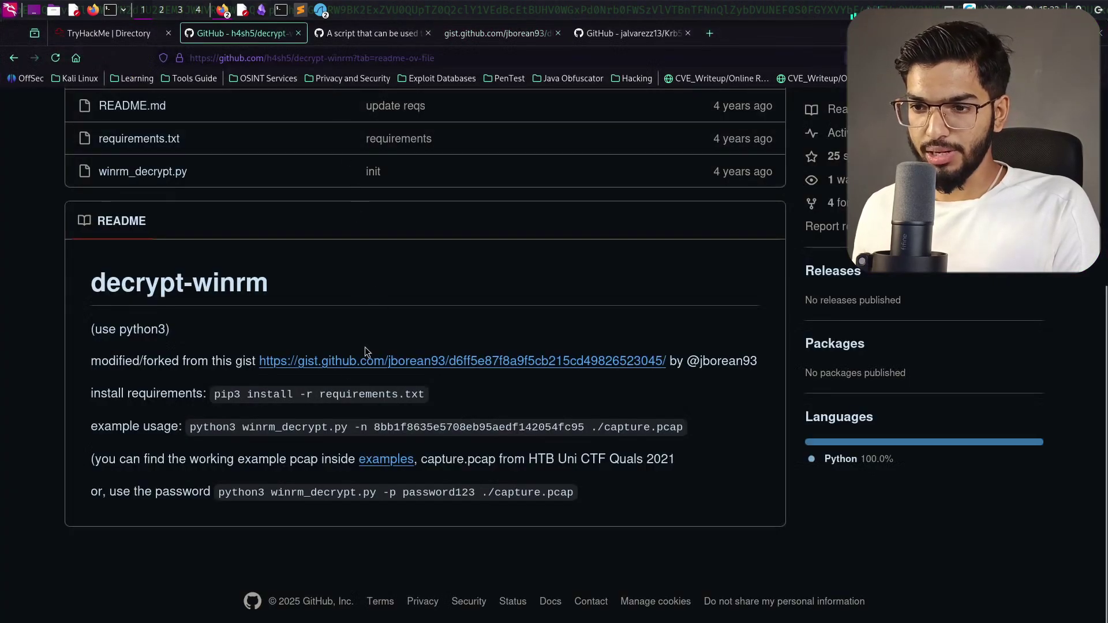
pyautogui.moveTo(215, 395); pyautogui.dragTo(422, 393)
pyautogui.click(270, 217)
pyautogui.scroll(5, 270, 218)
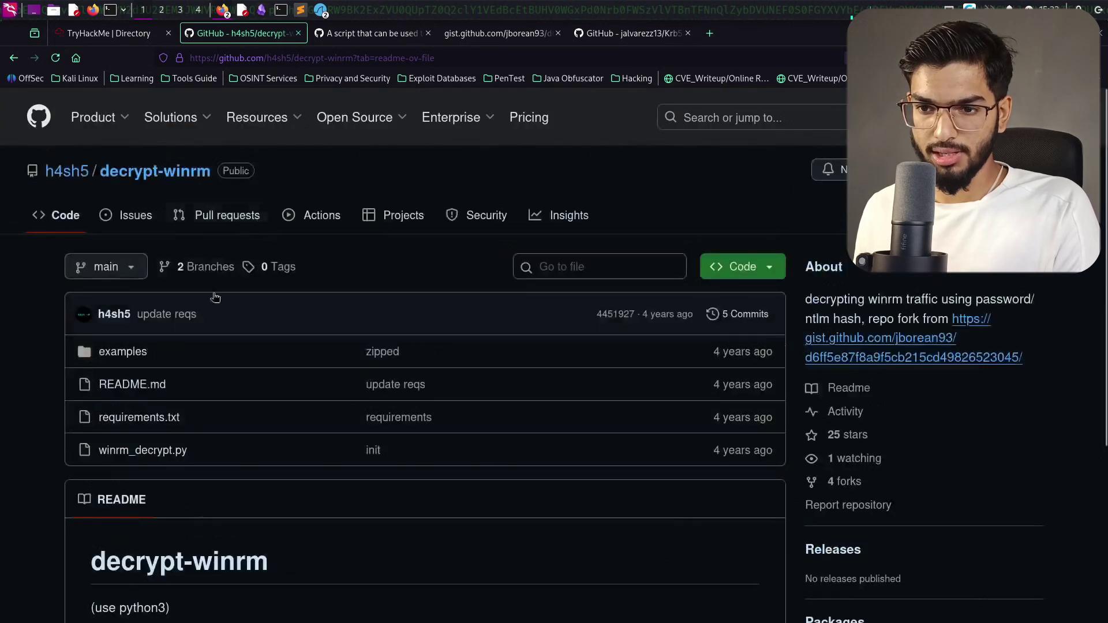
pyautogui.click(141, 419)
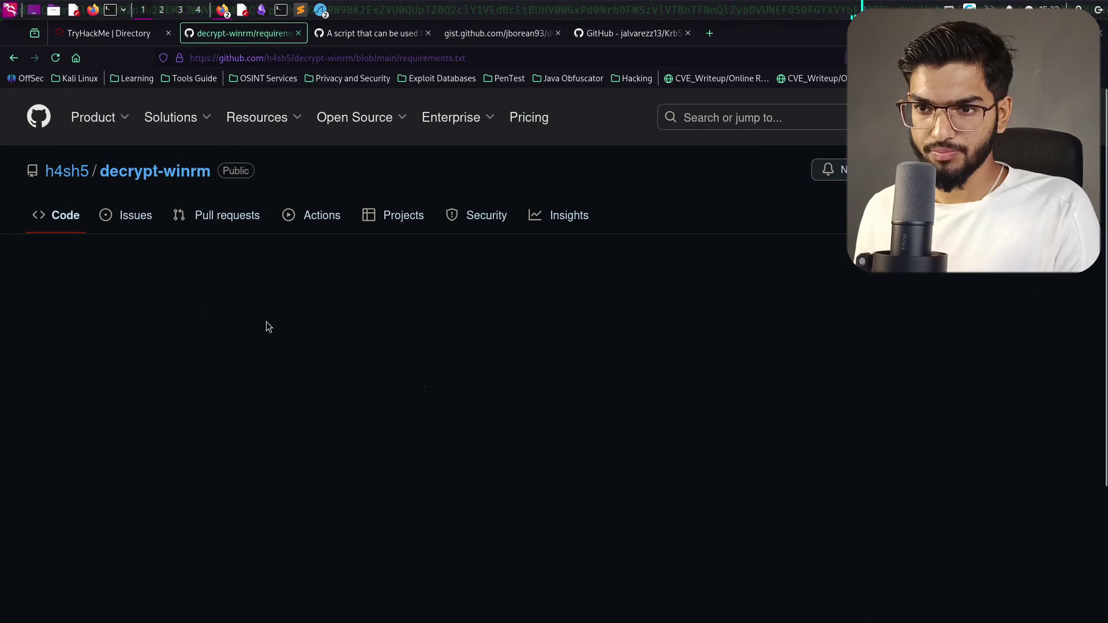
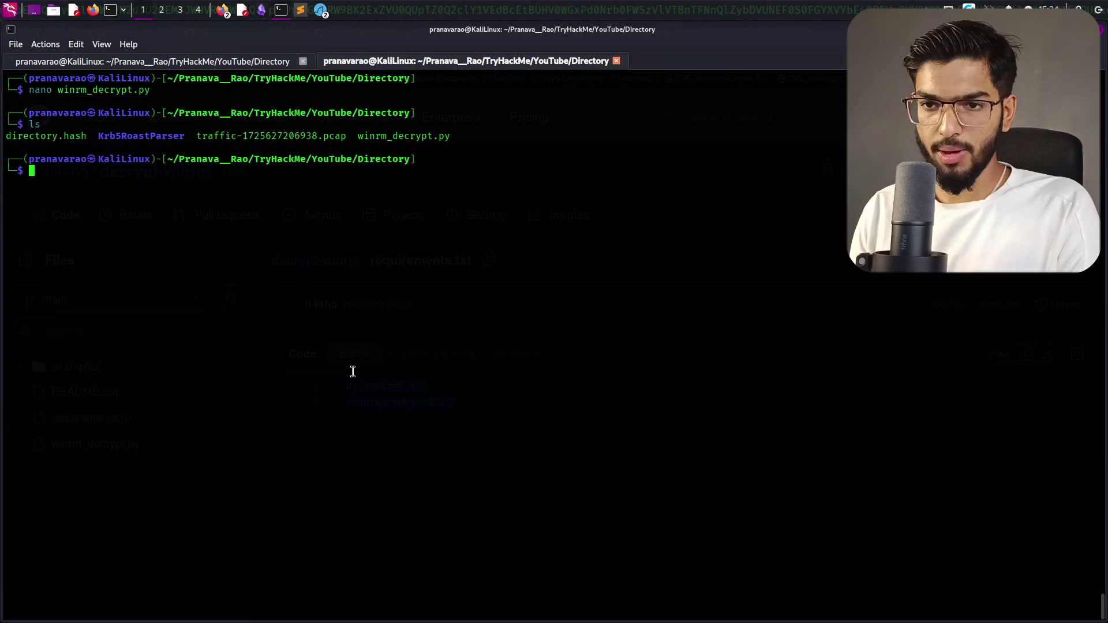
# Step: Create requirments.txt in nano with pyshark==0.4.3 and cryptography==3.3.2, and install from it using sudo pip3 with --break-system-packages
pyautogui.write('nano requ')
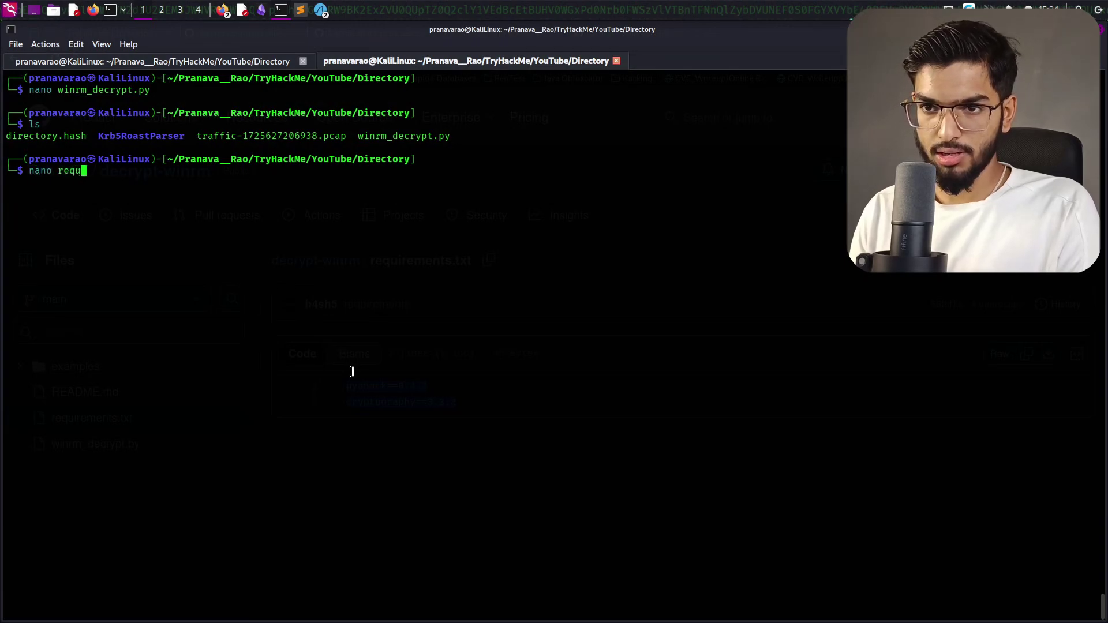
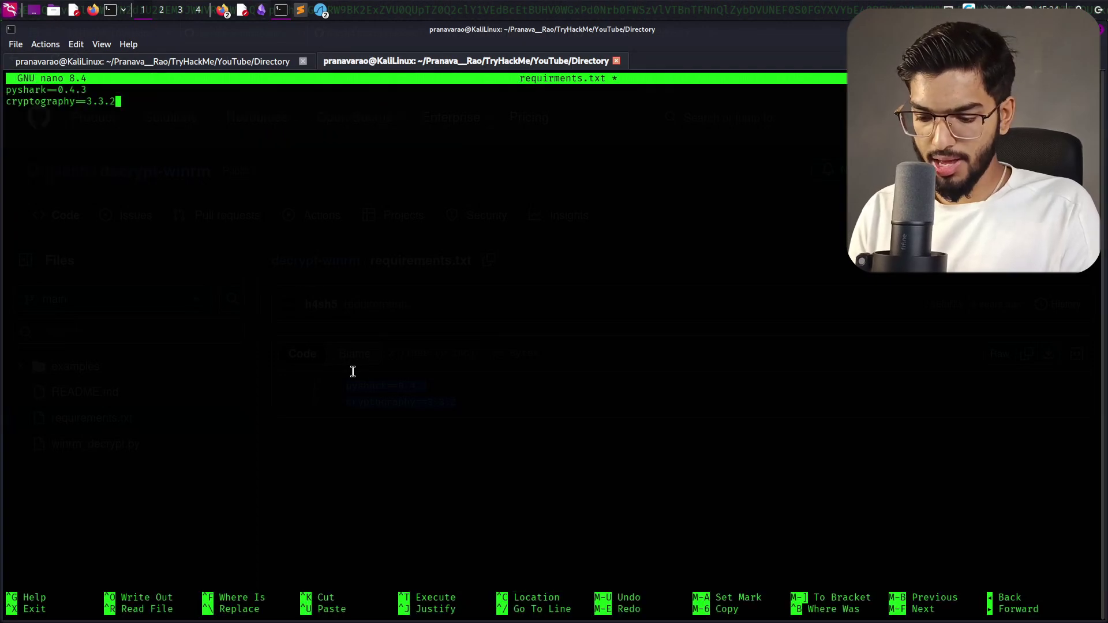
pyautogui.hotkey('ctrl', 'x')
pyautogui.press('y')
pyautogui.press('Return')
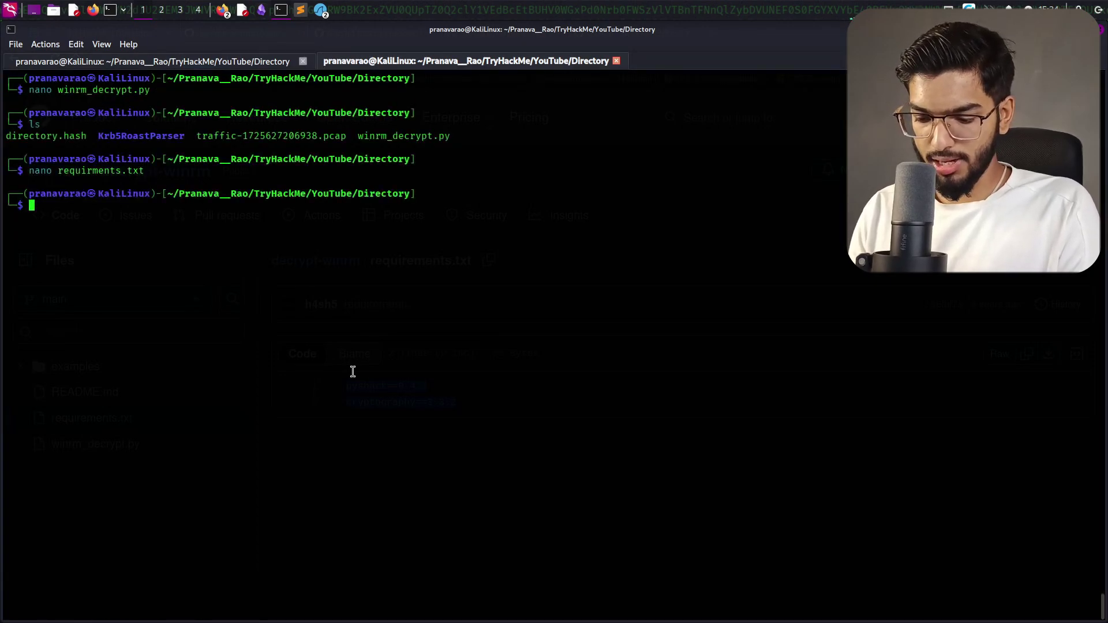
pyautogui.write('sudo pip3 -r requirments.txt')
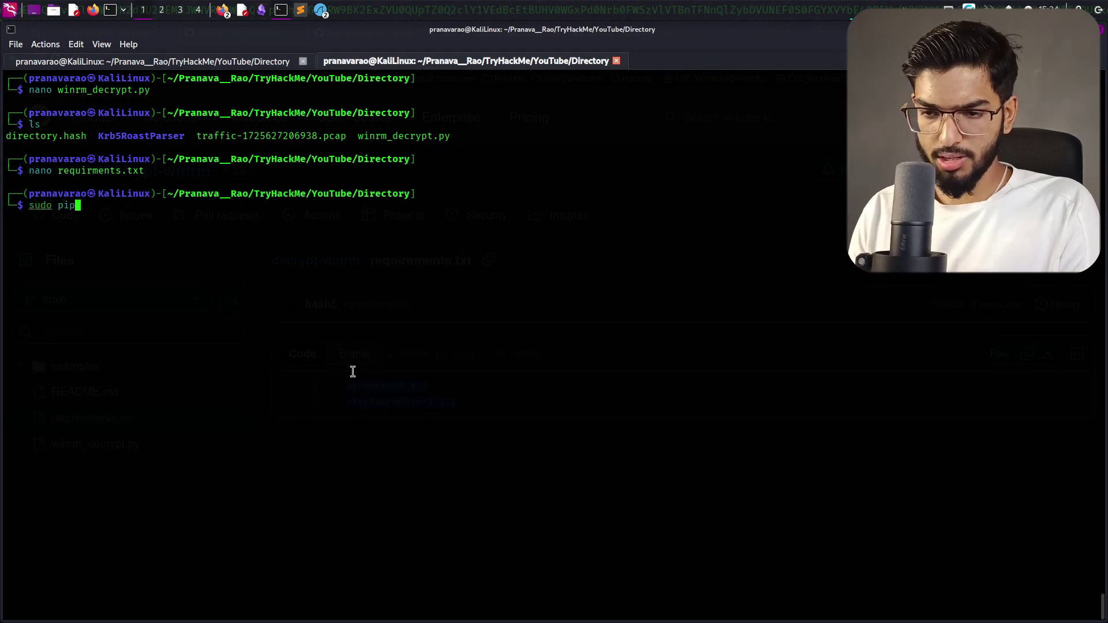
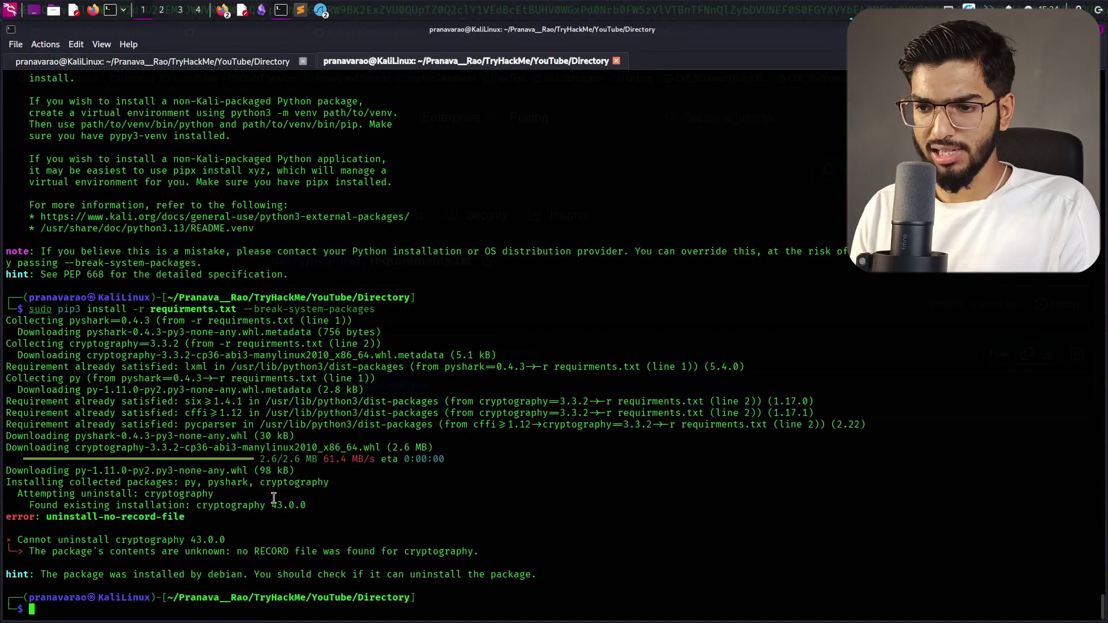
# Step: Compare the repository's required package versions and the raw gist script's imports with the pip output in the terminal
pyautogui.hotkey('alt', 'Tab')
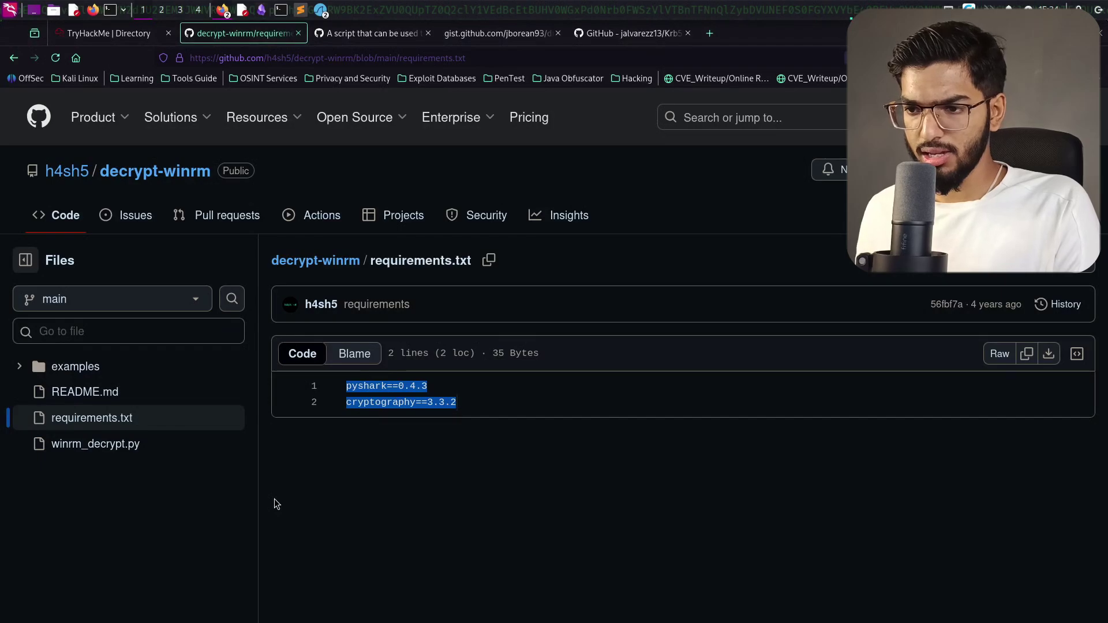
pyautogui.hotkey('alt', 'Tab')
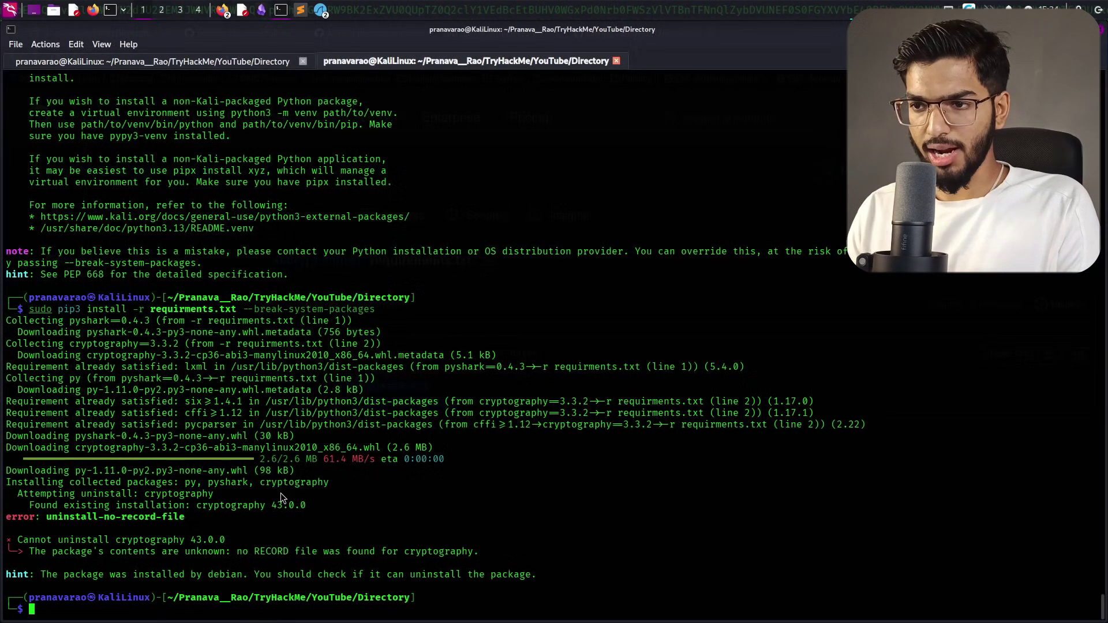
pyautogui.hotkey('alt', 'Tab')
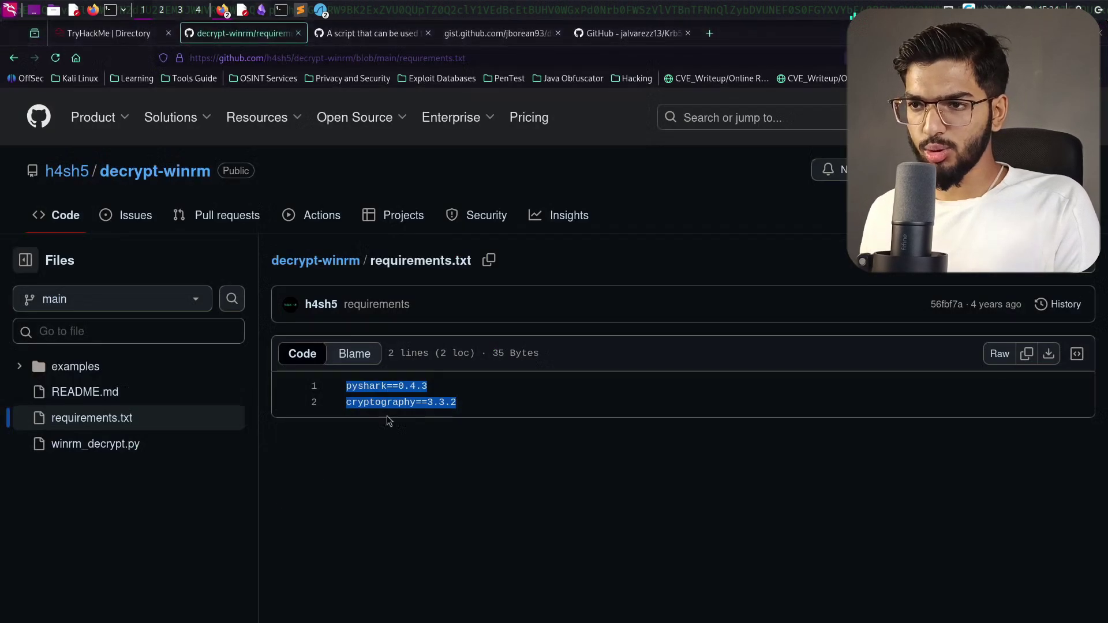
pyautogui.click(481, 38)
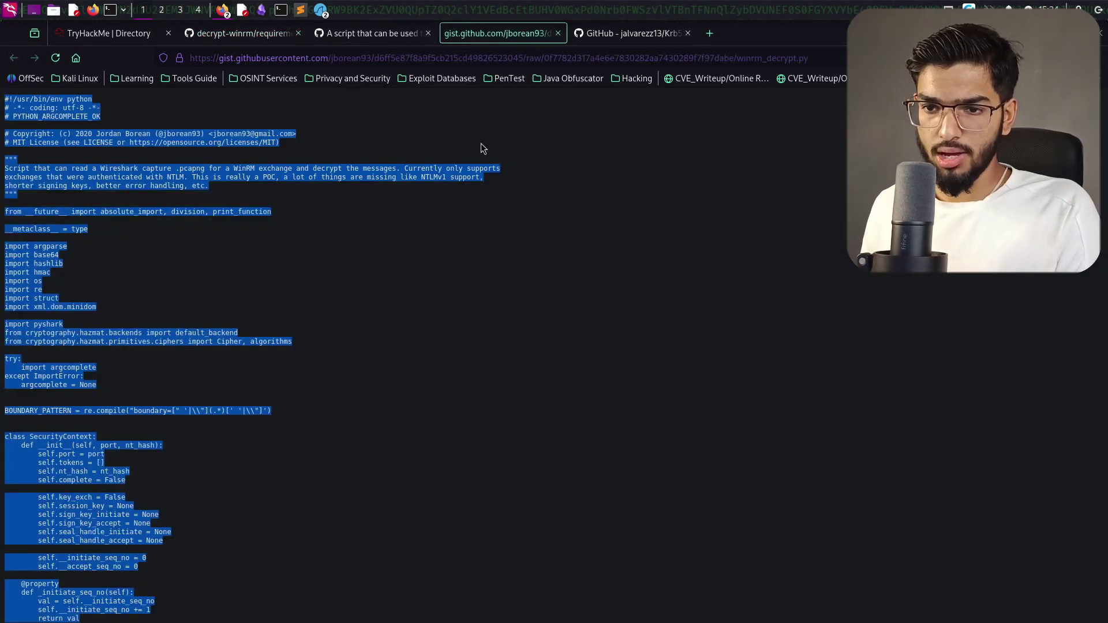
pyautogui.hotkey('alt', 'Tab')
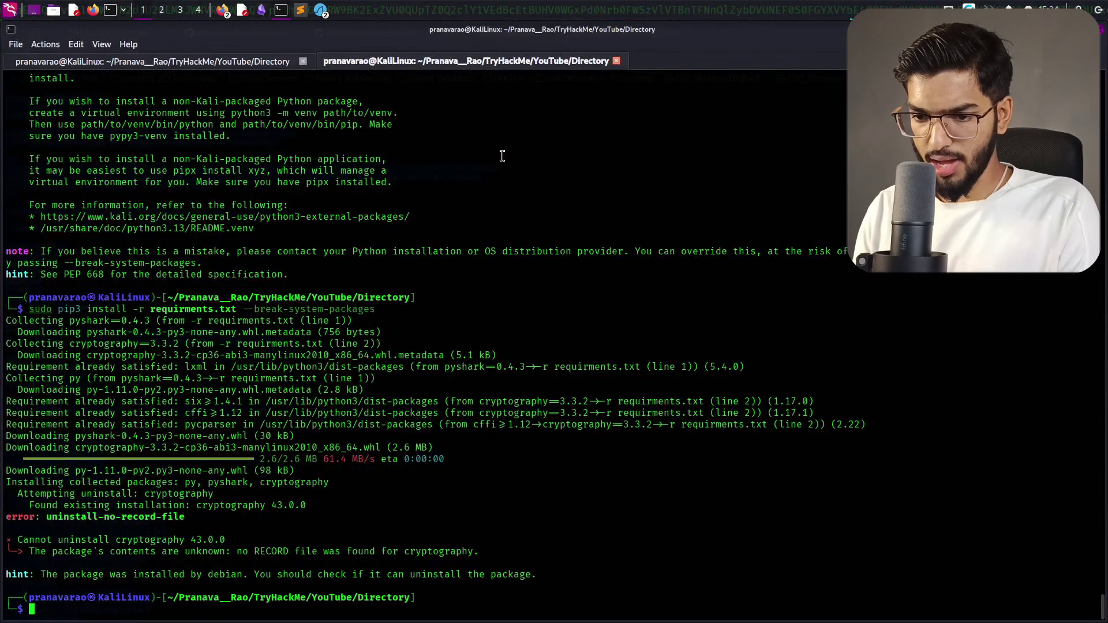
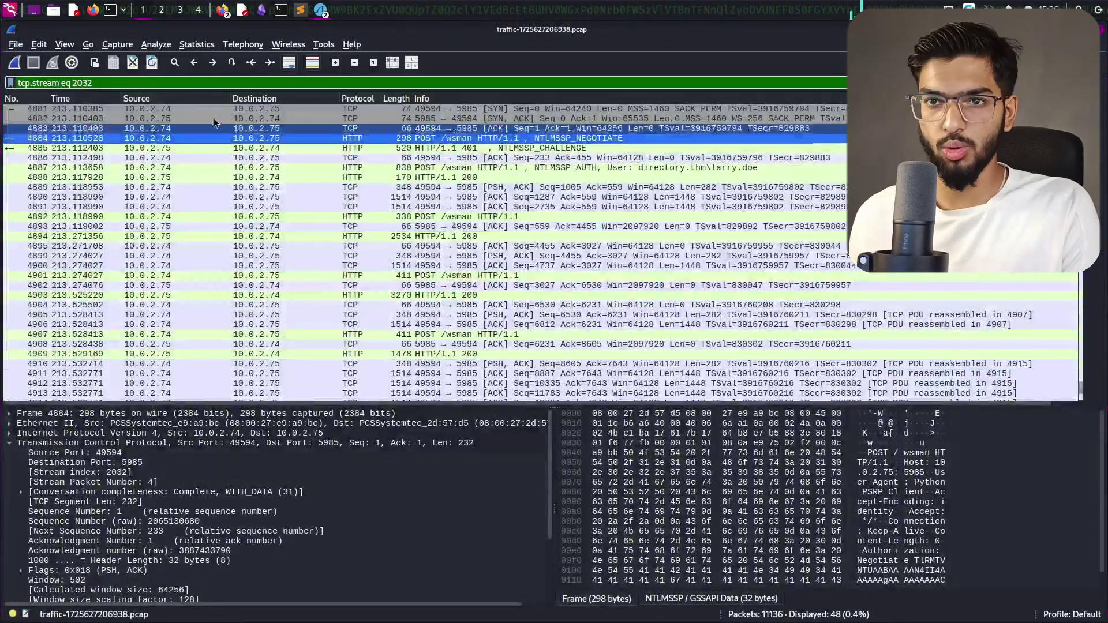
# Step: Open Wireshark's preferences and look through the protocol list for the NTLMSSP entry
pyautogui.click(39, 44)
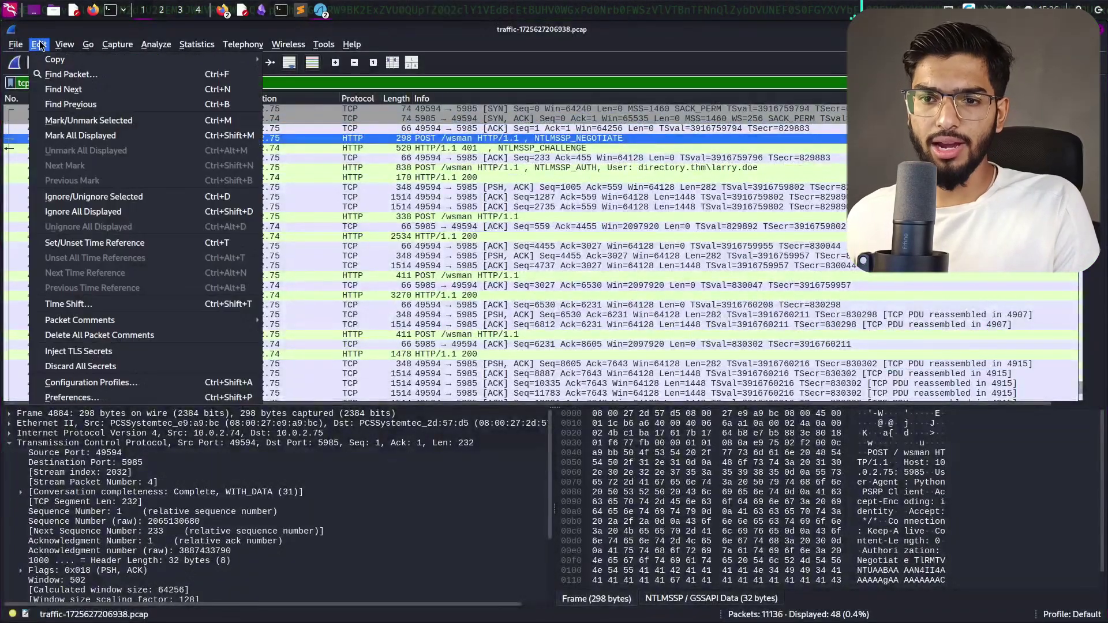
pyautogui.click(78, 397)
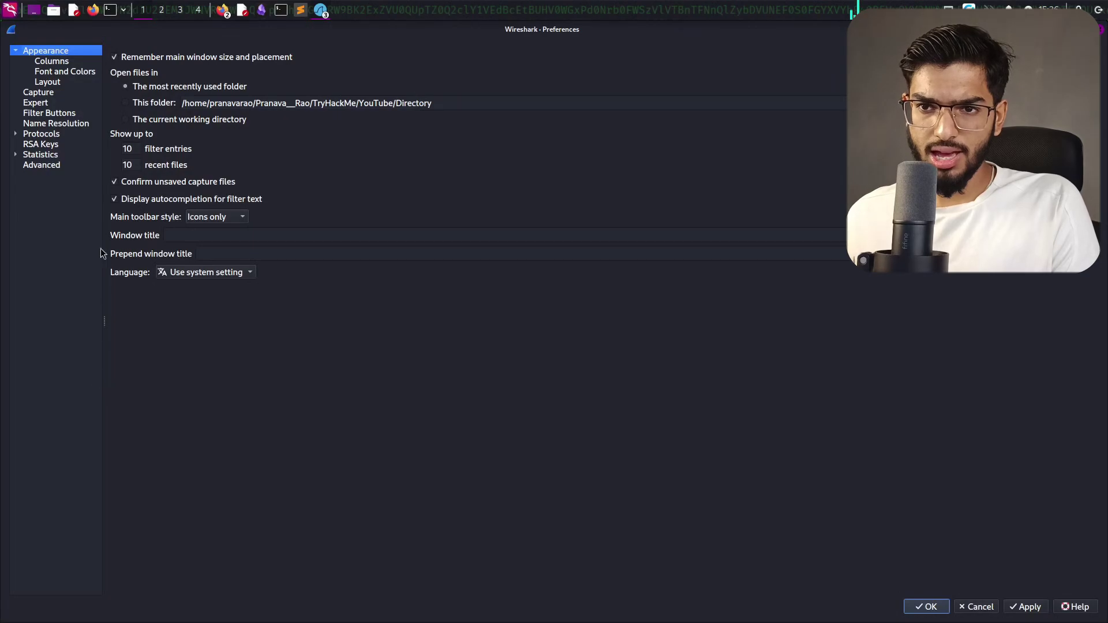
pyautogui.click(16, 133)
pyautogui.scroll(-20, 51, 365)
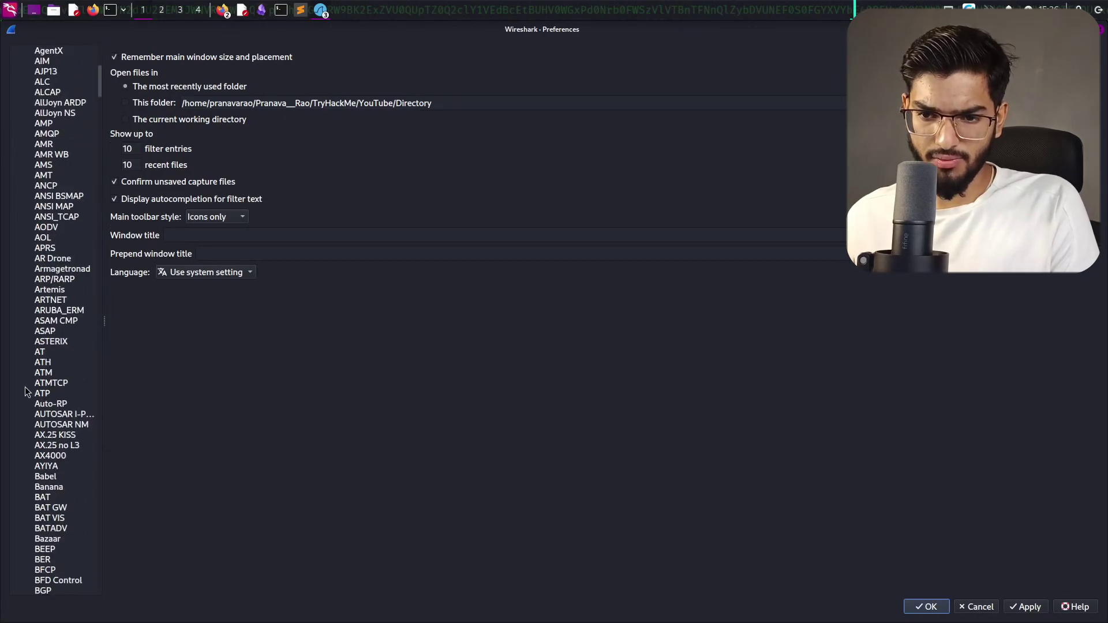
pyautogui.scroll(-20, 29, 369)
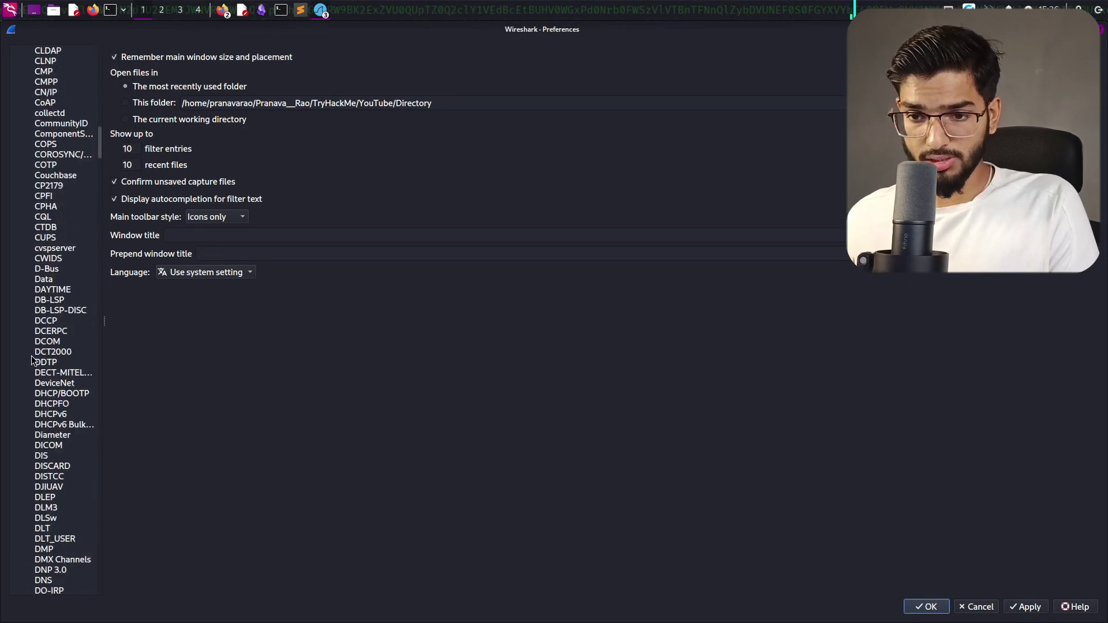
pyautogui.scroll(-20, 31, 355)
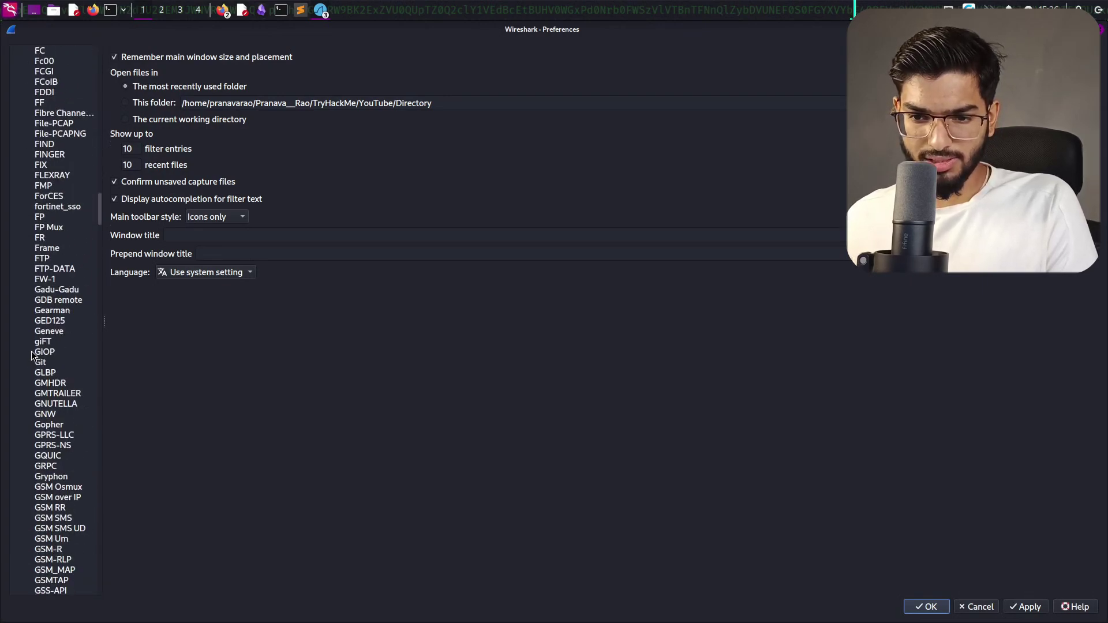
pyautogui.scroll(-20, 46, 341)
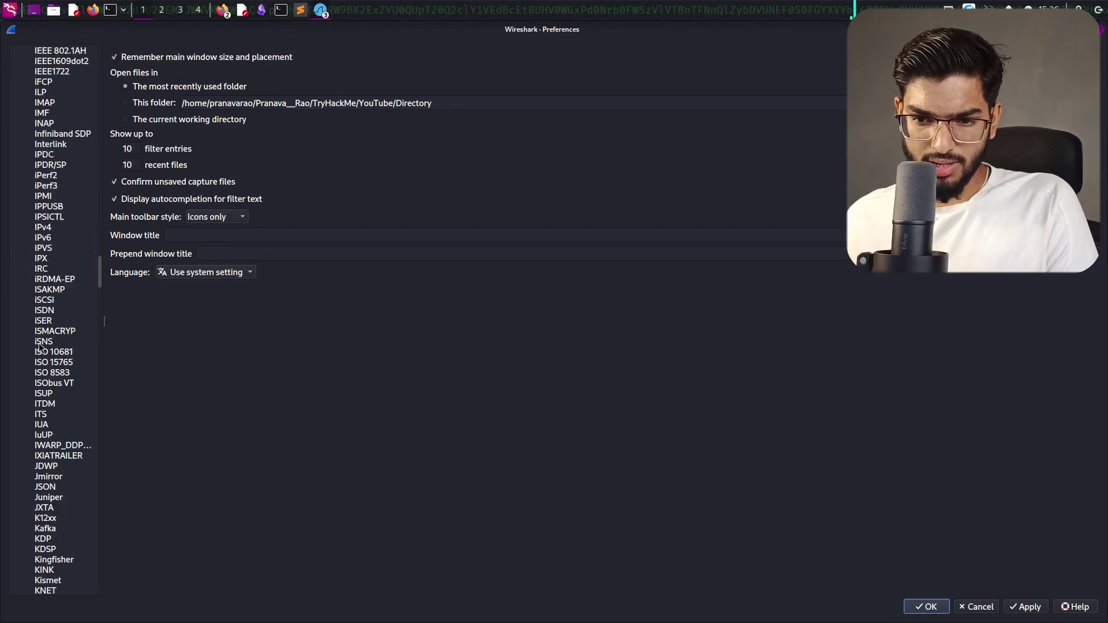
pyautogui.scroll(-12, 57, 331)
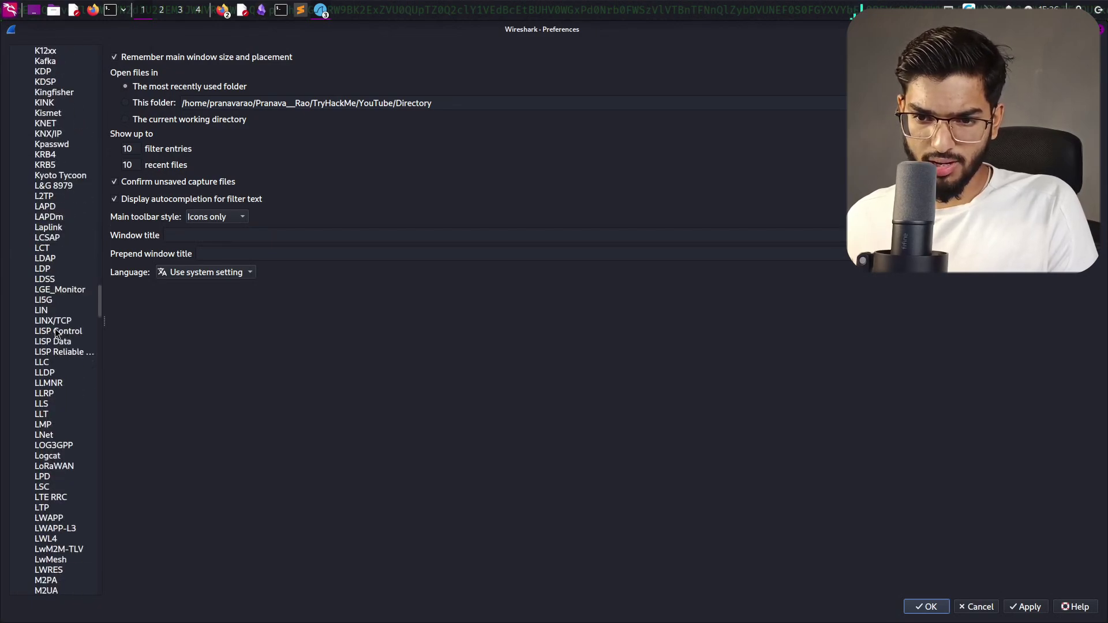
pyautogui.scroll(-20, 58, 333)
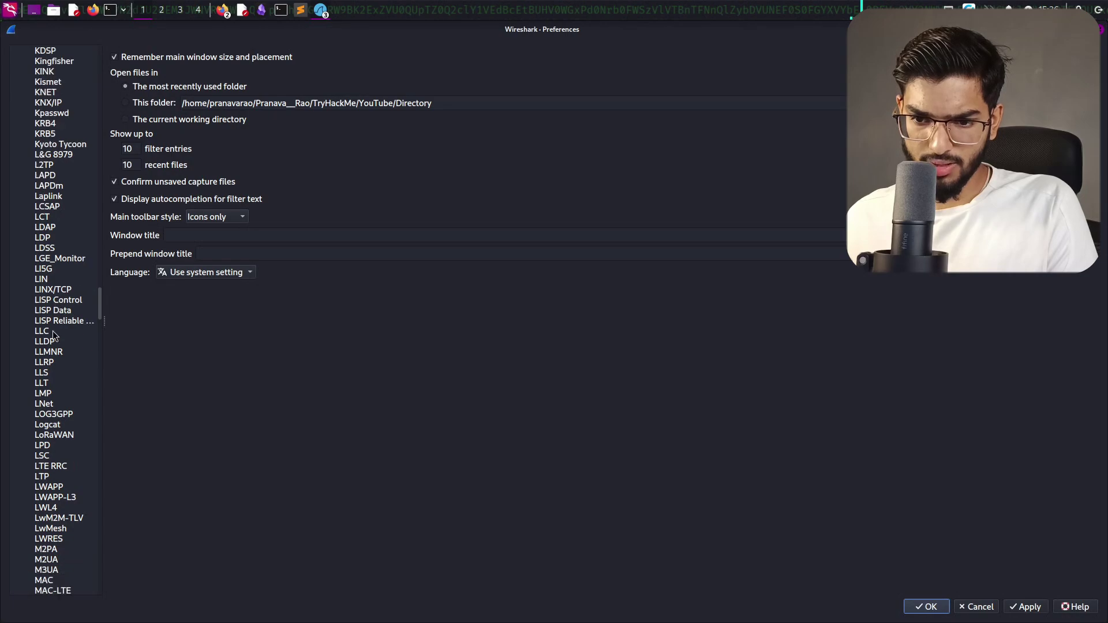
pyautogui.scroll(-15, 54, 334)
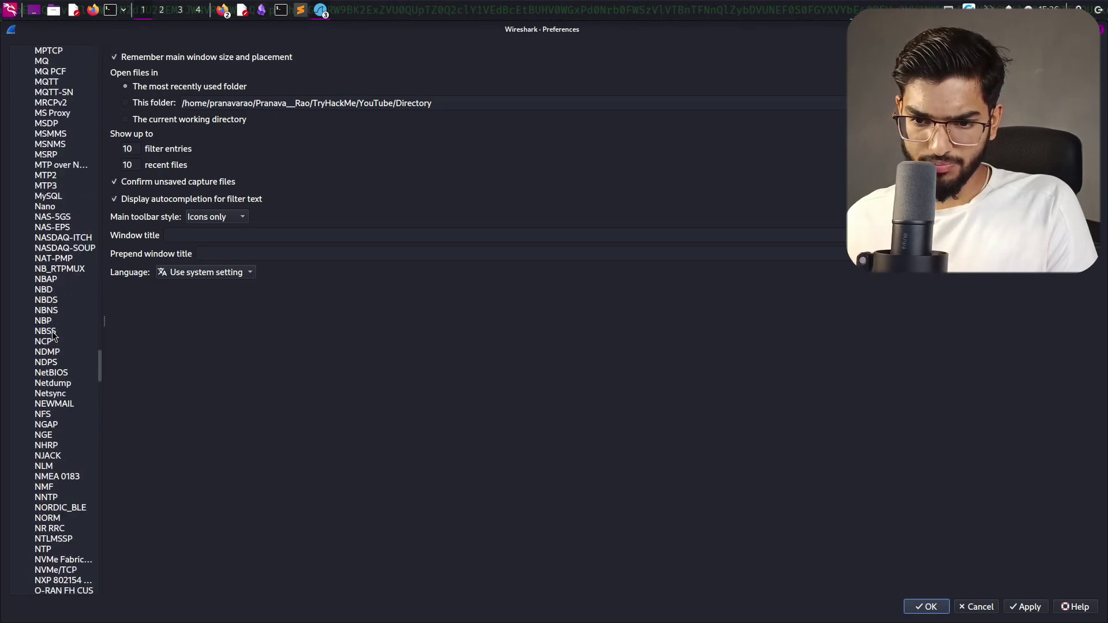
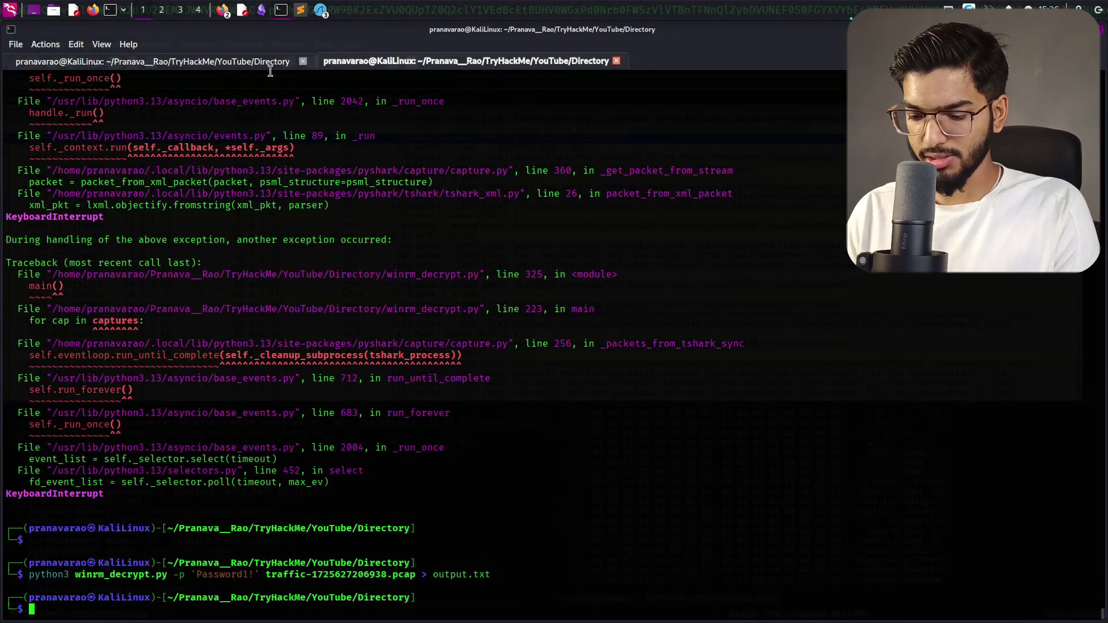
# Step: Show the first lines of the decrypted output.txt in the terminal with head
pyautogui.write('head ')
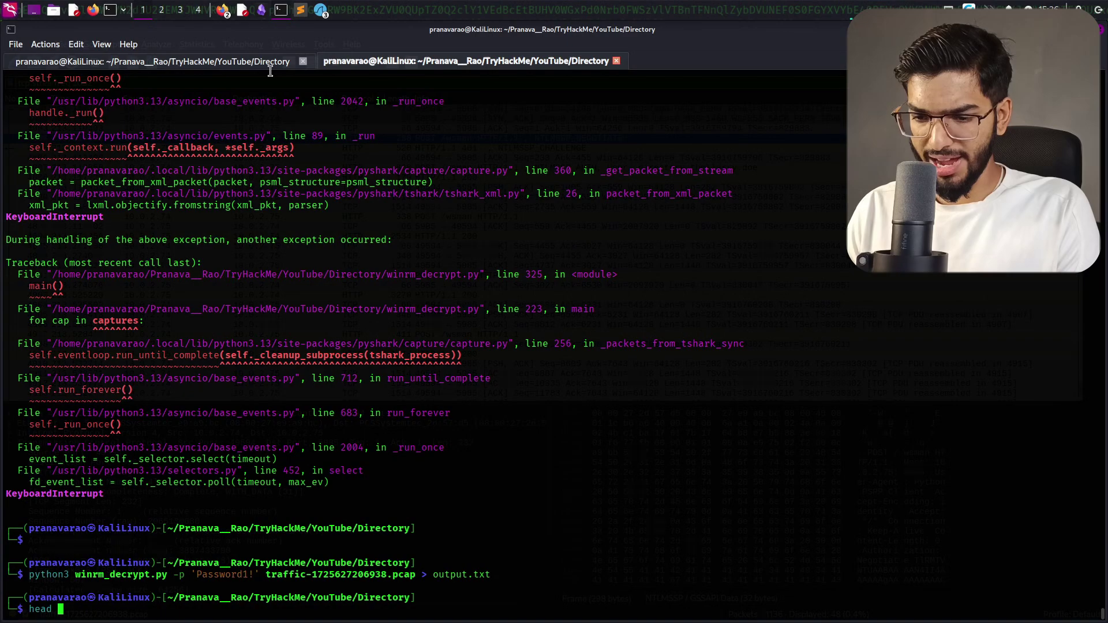
pyautogui.write('out')
pyautogui.press('Tab')
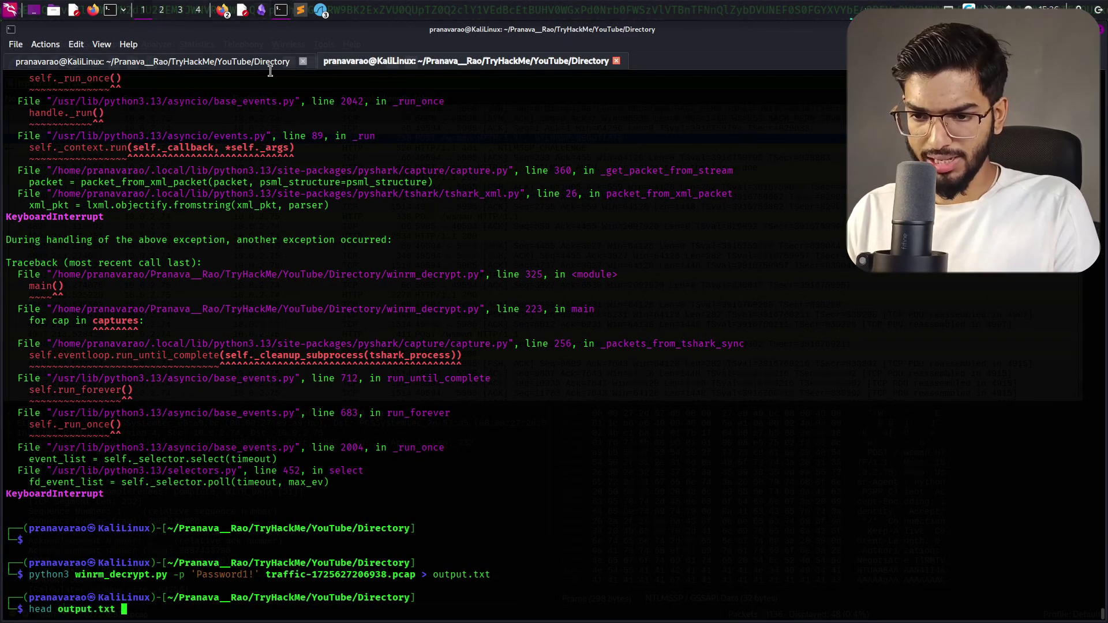
pyautogui.press('Return')
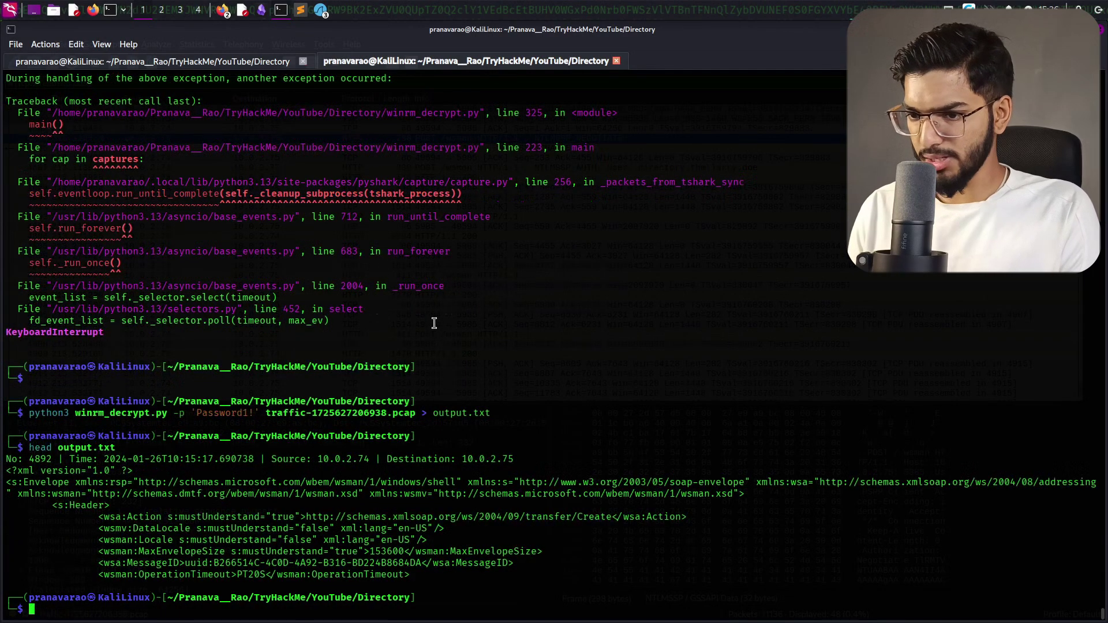
pyautogui.write('tail ')
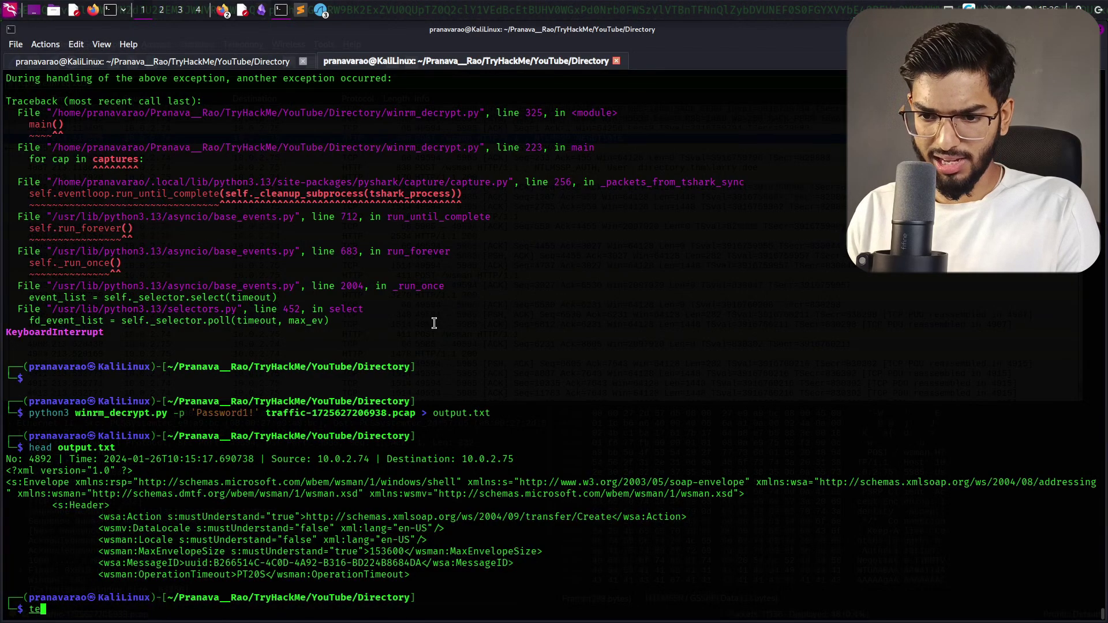
pyautogui.write('output.txt')
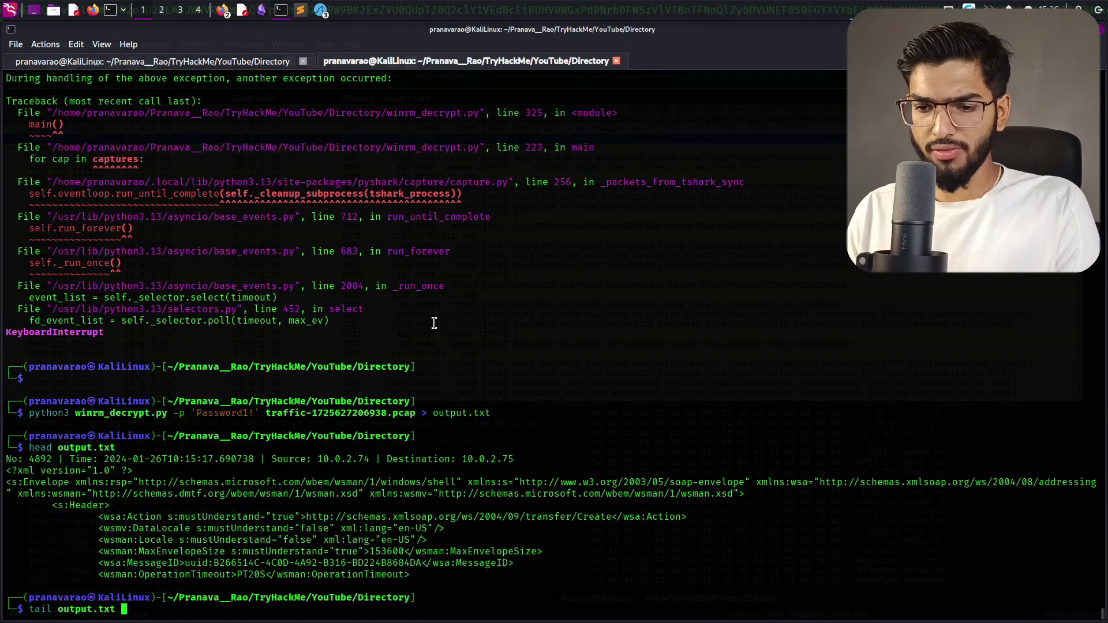
pyautogui.hotkey('ctrl', 'u')
# Step: Print the full contents of output.txt with cat and examine the encoded stdout stream data
pyautogui.write('cat output.txt')
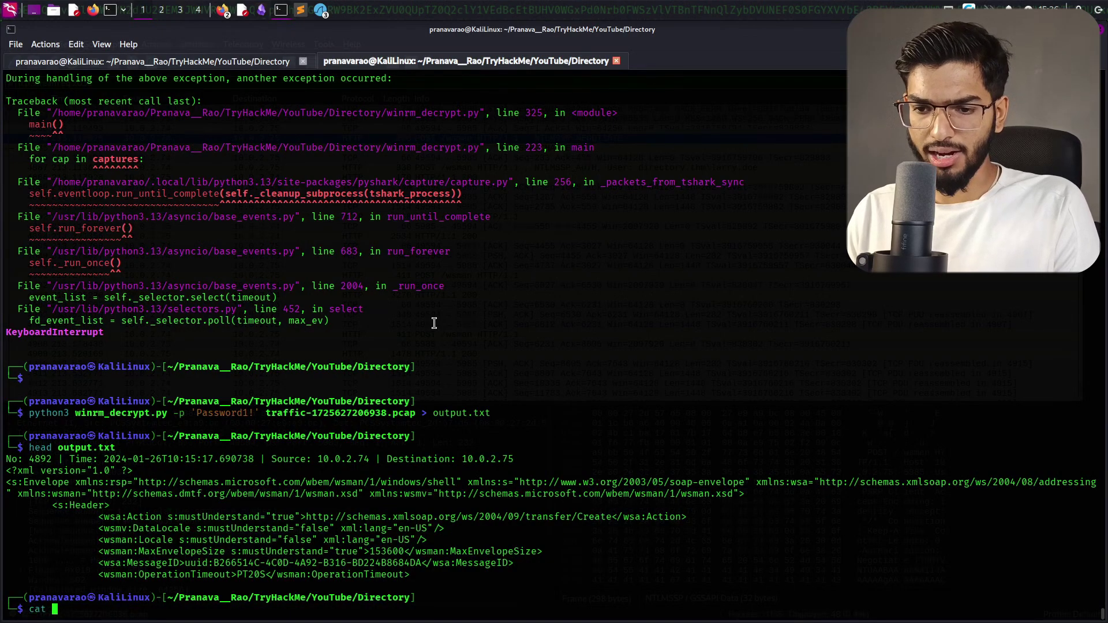
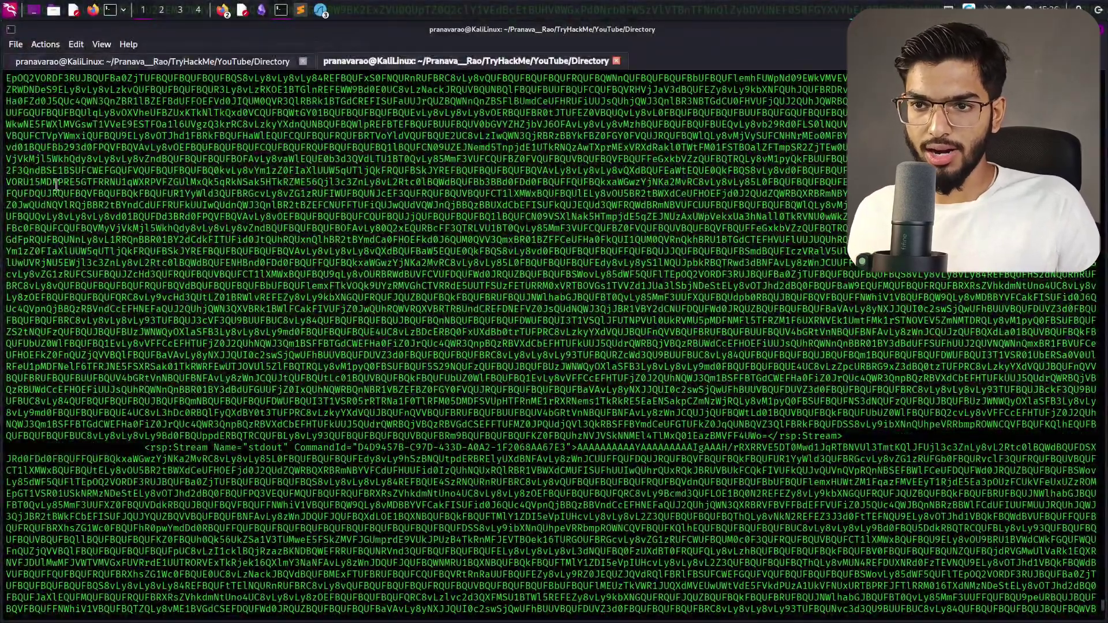
pyautogui.moveTo(56, 184); pyautogui.dragTo(672, 456)
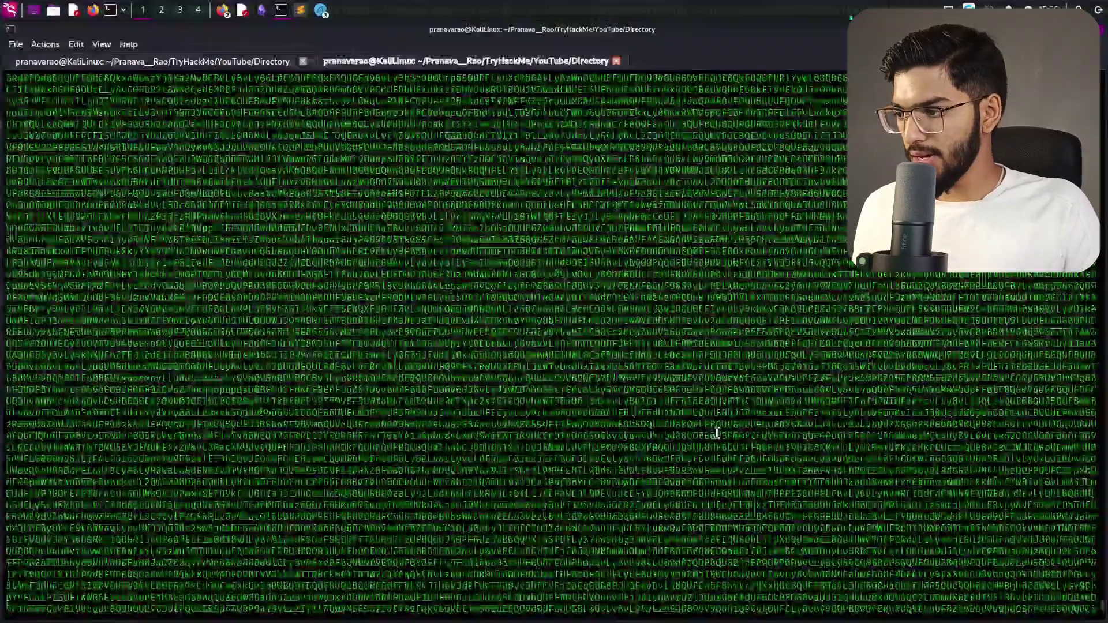
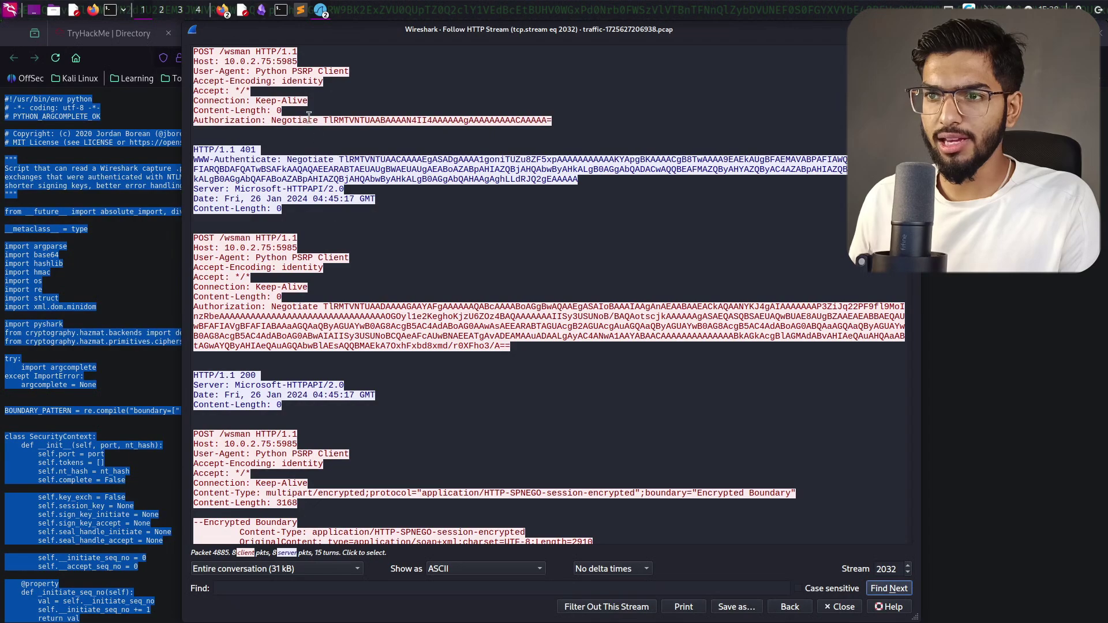
# Step: Check the User-Agent of the first POST /wsman request in the followed HTTP stream and switch to the terminal
pyautogui.moveTo(256, 71); pyautogui.dragTo(398, 71)
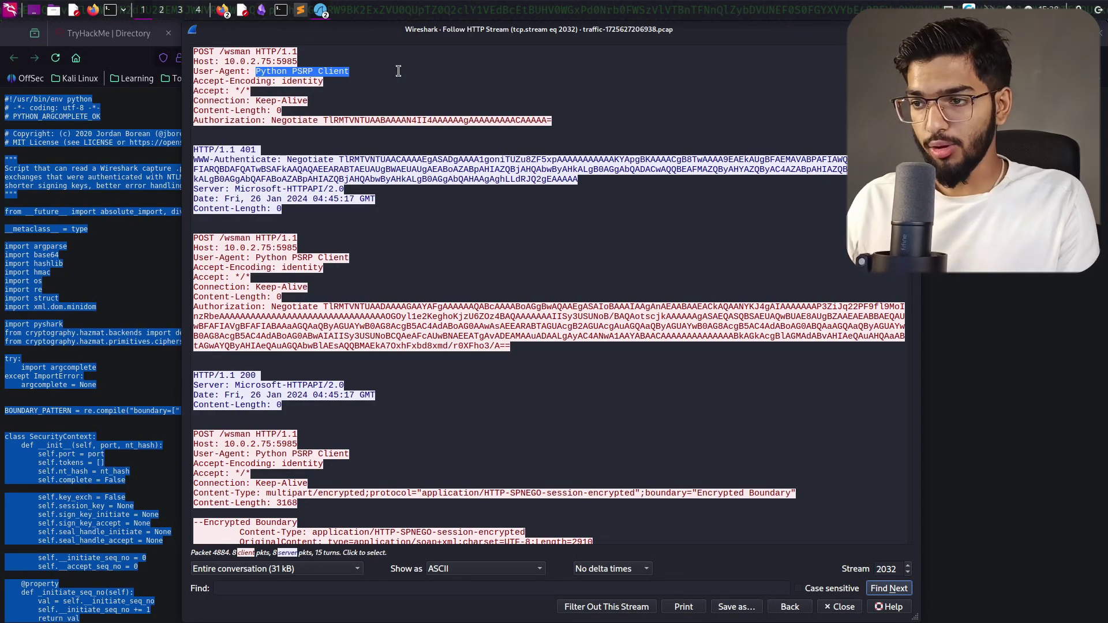
pyautogui.hotkey('alt', 'Tab')
pyautogui.hotkey('alt', 'Tab')
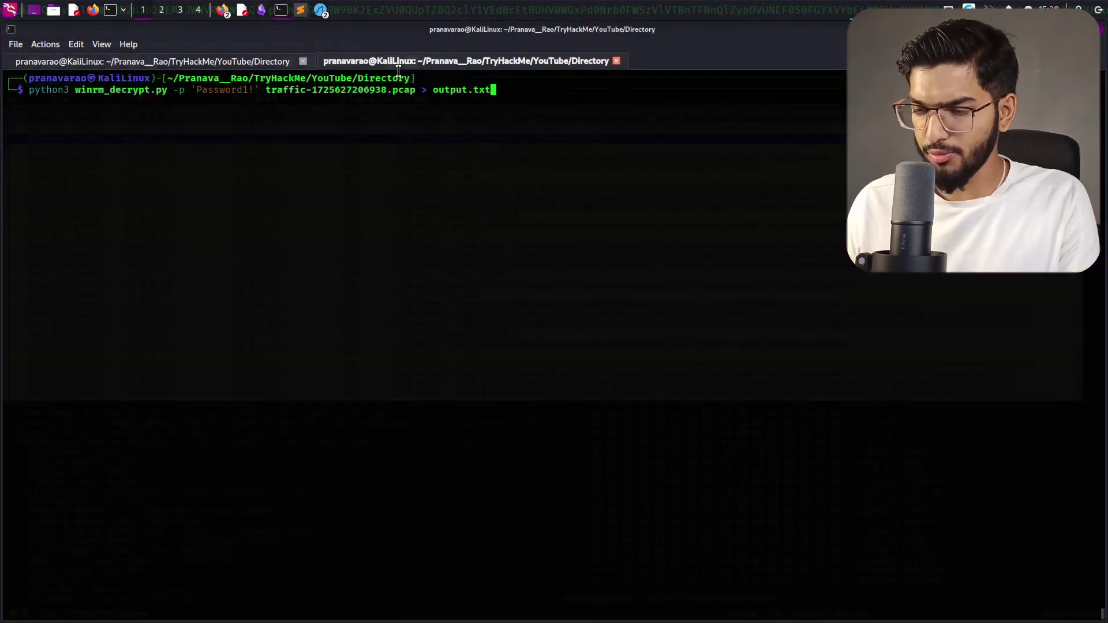
# Step: Enter a grep -oP command extracting the text between rsp:Arguments tags from decrypted_traffic.txt into encoded_arguments.txt, replacing the recalled command
pyautogui.press('Down')
pyautogui.press('Down')
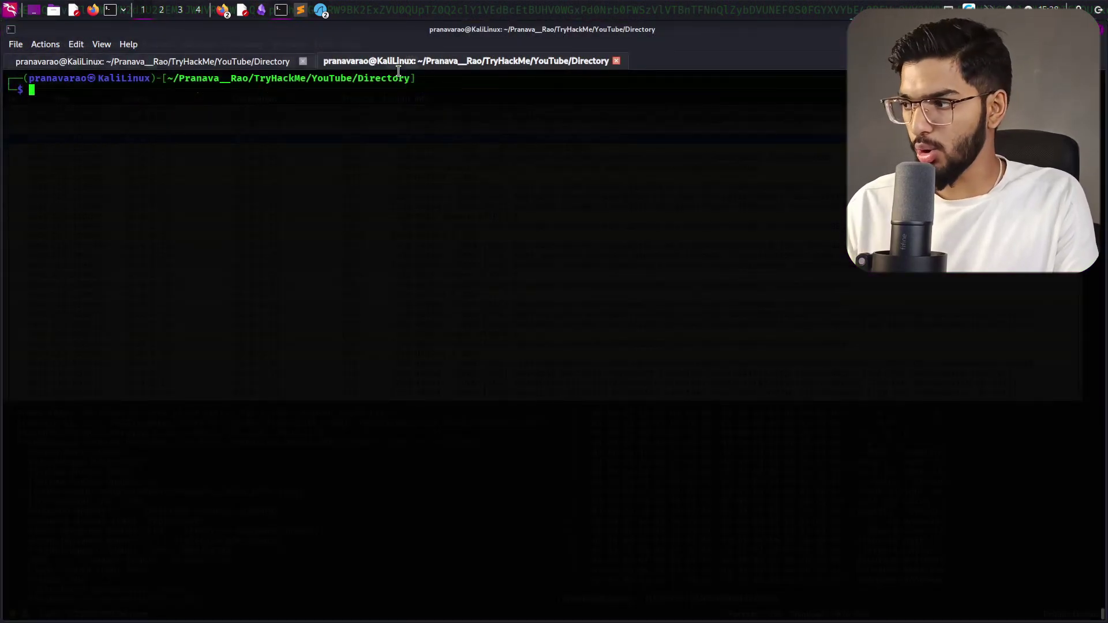
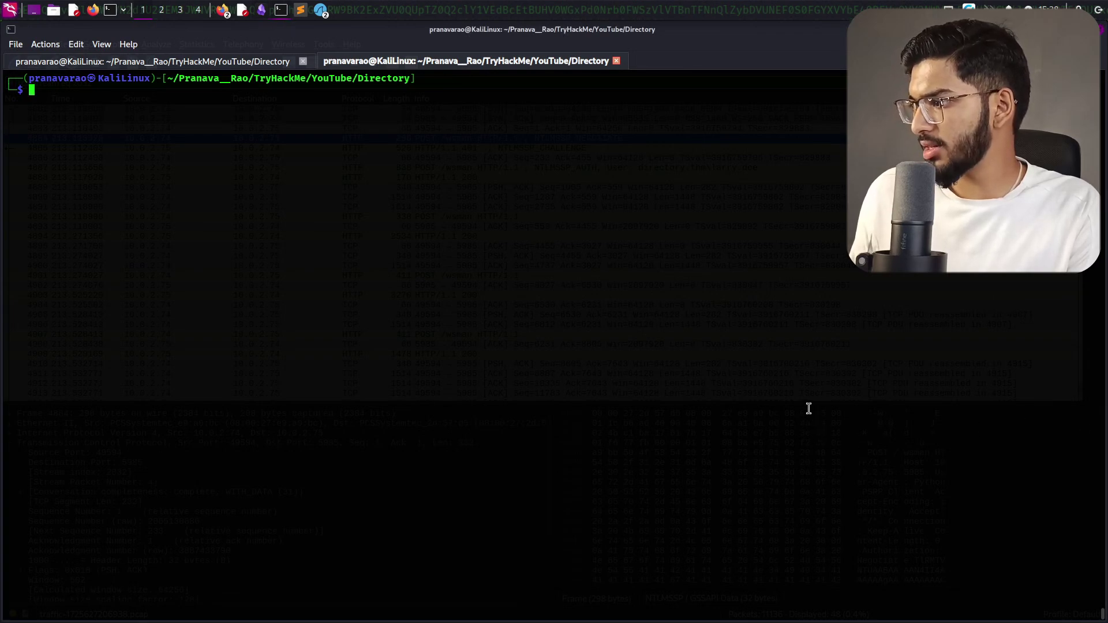
pyautogui.write("grep -oP '(?<=rsp:Arguments>).*?(?=</rsp:Arguments>)' decrypted_traffic.txt > encoded_arguments.txt")
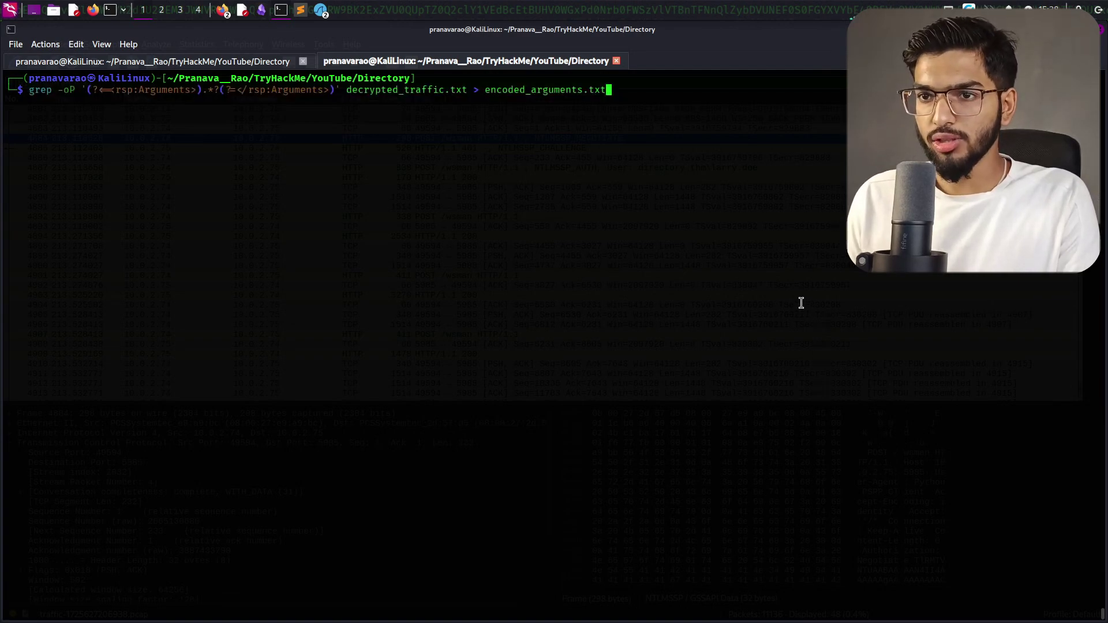
# Step: Examine the grep command part by part, from the opening and closing rsp:Arguments patterns to the input and output files
pyautogui.press('Home')
pyautogui.press('Right')
pyautogui.press('Right')
pyautogui.press('Right')
pyautogui.press('Right')
pyautogui.press('Right')
pyautogui.press('Right')
pyautogui.press('Right')
pyautogui.press('Right')
pyautogui.press('Right')
pyautogui.press('Right')
pyautogui.press('Right')
pyautogui.press('Right')
pyautogui.press('Right')
pyautogui.press('Right')
pyautogui.press('Right')
pyautogui.press('Right')
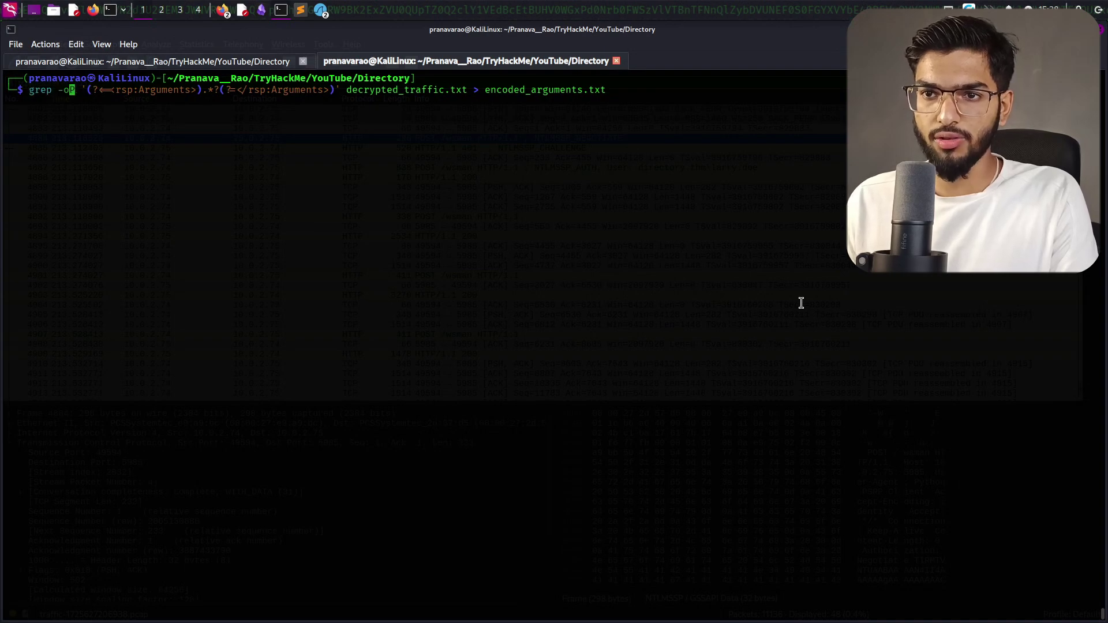
pyautogui.press('Right')
pyautogui.press('Right')
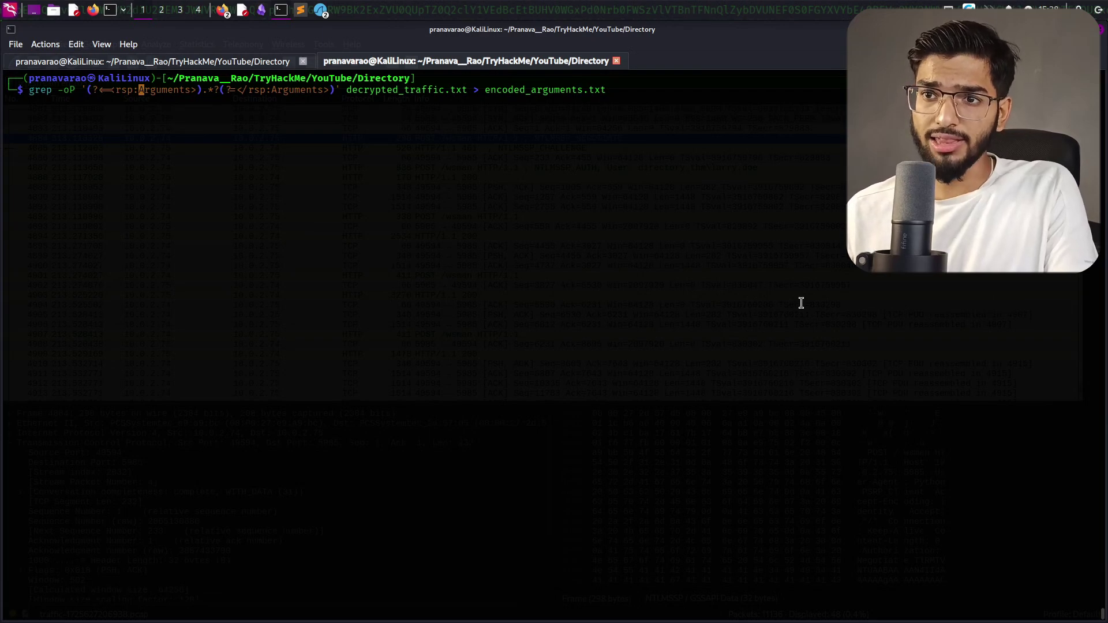
pyautogui.press('Left')
pyautogui.press('Left')
pyautogui.press('Left')
pyautogui.press('Left')
pyautogui.press('Left')
pyautogui.press('Left')
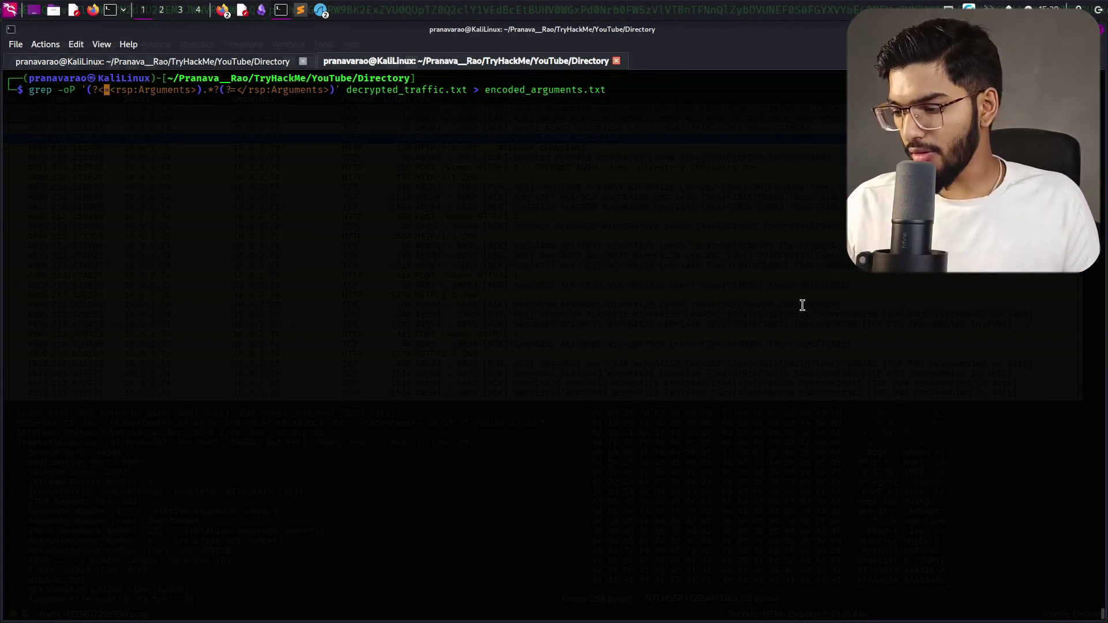
pyautogui.press('Right')
pyautogui.press('Right')
pyautogui.press('Right')
pyautogui.press('Right')
pyautogui.press('Right')
pyautogui.press('Right')
pyautogui.press('Right')
pyautogui.press('Right')
pyautogui.press('Right')
pyautogui.press('Right')
pyautogui.press('Right')
pyautogui.press('Right')
pyautogui.press('Right')
pyautogui.press('Right')
pyautogui.press('Right')
pyautogui.press('Right')
pyautogui.press('Right')
pyautogui.press('Right')
pyautogui.press('Right')
pyautogui.press('Right')
pyautogui.press('Right')
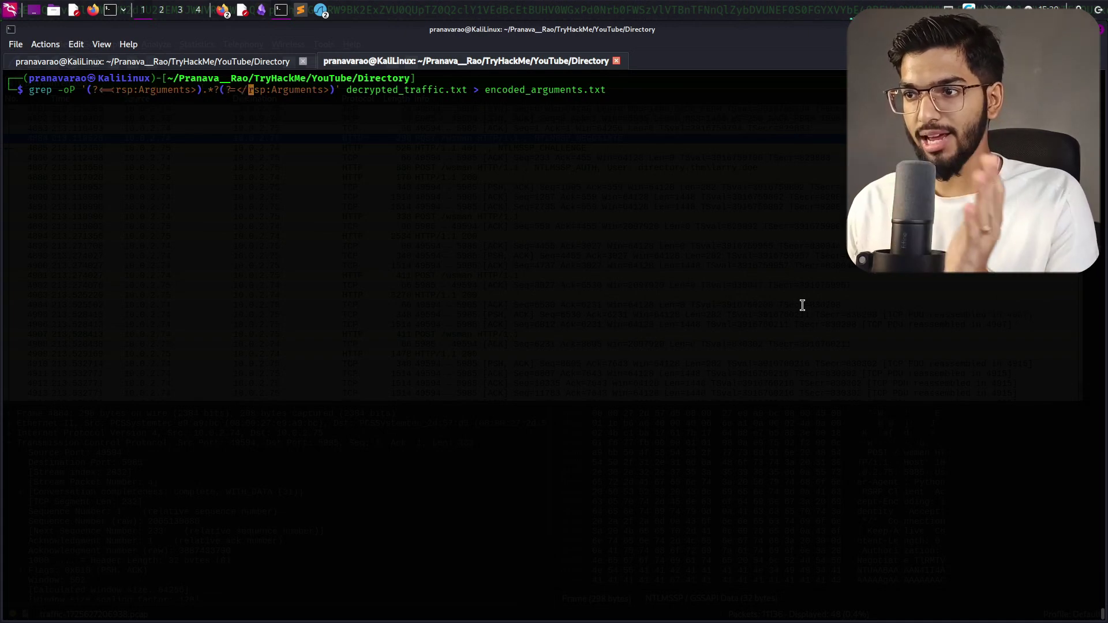
pyautogui.press('Right')
pyautogui.press('Right')
pyautogui.press('Right')
pyautogui.press('Right')
pyautogui.press('Right')
pyautogui.press('Right')
pyautogui.press('Right')
pyautogui.press('Right')
pyautogui.press('Right')
pyautogui.press('Right')
pyautogui.press('Right')
pyautogui.press('Right')
pyautogui.press('Right')
pyautogui.press('Right')
pyautogui.press('Right')
pyautogui.press('Right')
pyautogui.press('Right')
pyautogui.press('Right')
pyautogui.press('Right')
pyautogui.press('Right')
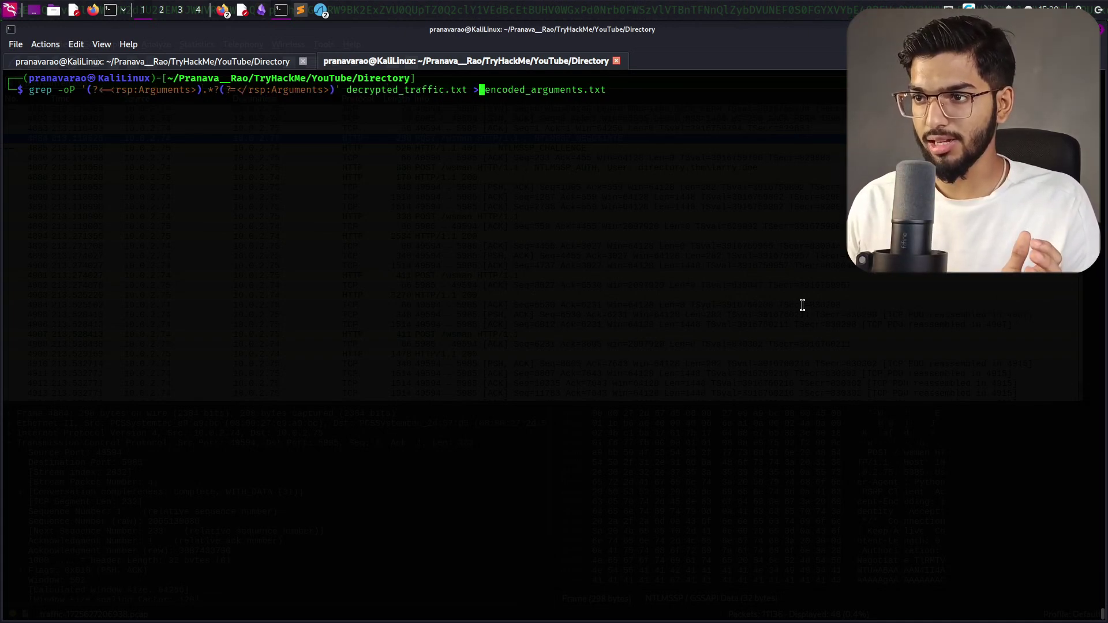
pyautogui.press('Right')
pyautogui.press('Right')
pyautogui.press('Right')
pyautogui.press('Right')
pyautogui.press('Right')
pyautogui.press('Right')
pyautogui.press('Right')
pyautogui.press('Right')
pyautogui.press('Right')
pyautogui.press('Right')
pyautogui.press('Right')
pyautogui.press('Right')
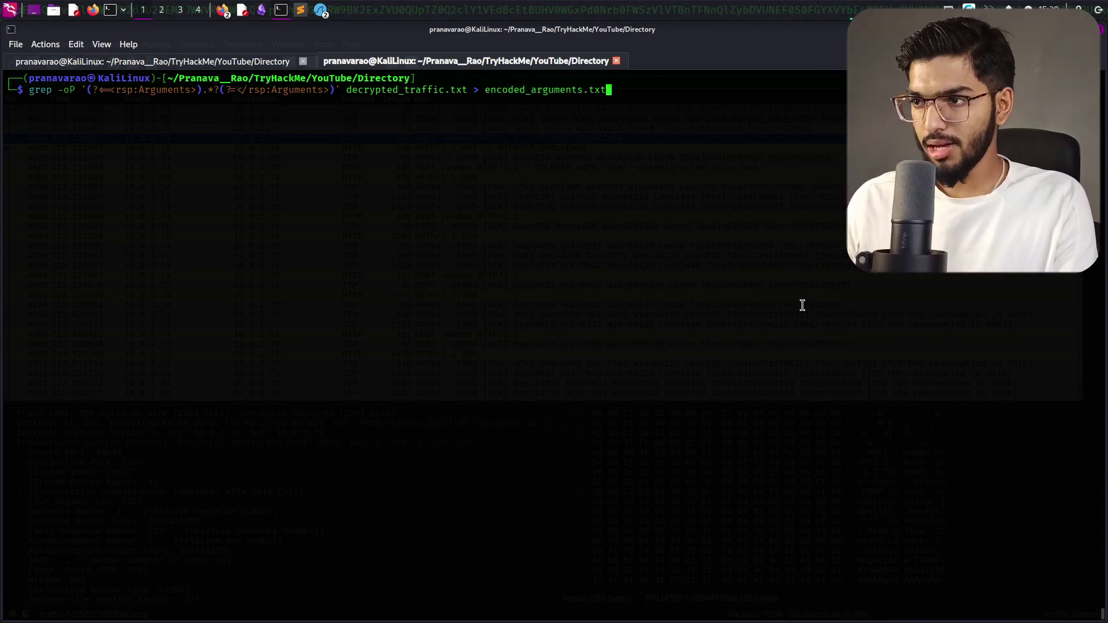
# Step: Change the grep command's input file to output.txt and run it, writing the matches to encoded_arguments.txt
pyautogui.press('Left')
pyautogui.press('Left')
pyautogui.press('Left')
pyautogui.press('Left')
pyautogui.press('Left')
pyautogui.press('Left')
pyautogui.press('Left')
pyautogui.press('Left')
pyautogui.press('Left')
pyautogui.press('Left')
pyautogui.press('Left')
pyautogui.press('Left')
pyautogui.press('Left')
pyautogui.press('Left')
pyautogui.press('Left')
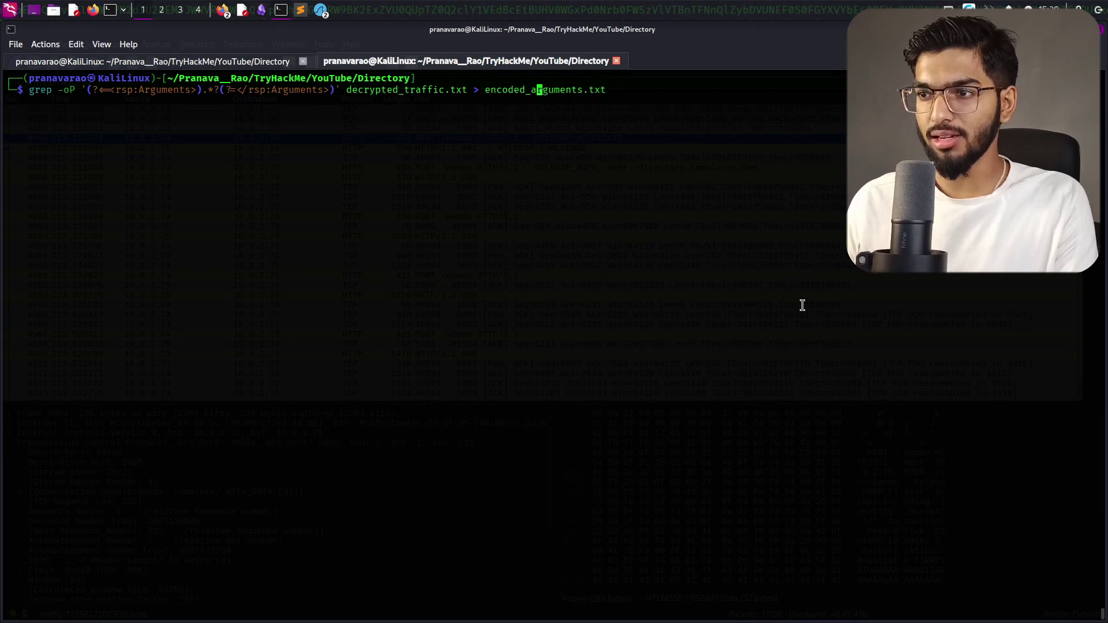
pyautogui.press('Left')
pyautogui.press('Left')
pyautogui.press('Left')
pyautogui.press('Left')
pyautogui.press('Left')
pyautogui.press('Left')
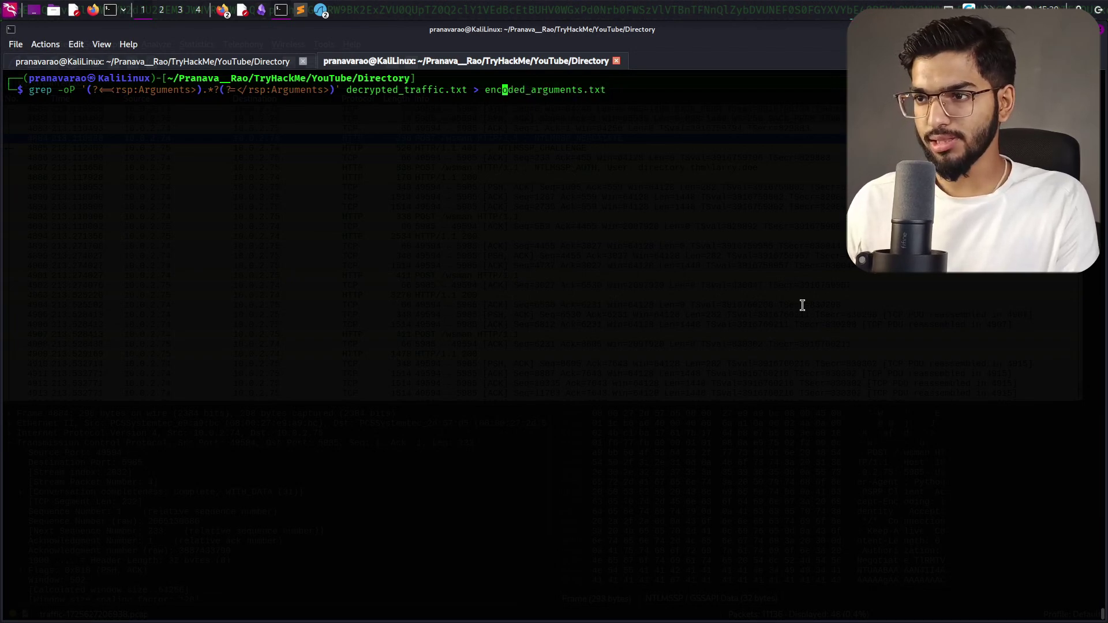
pyautogui.press('Left')
pyautogui.press('Left')
pyautogui.press('Left')
pyautogui.press('Left')
pyautogui.press('Left')
pyautogui.press('Left')
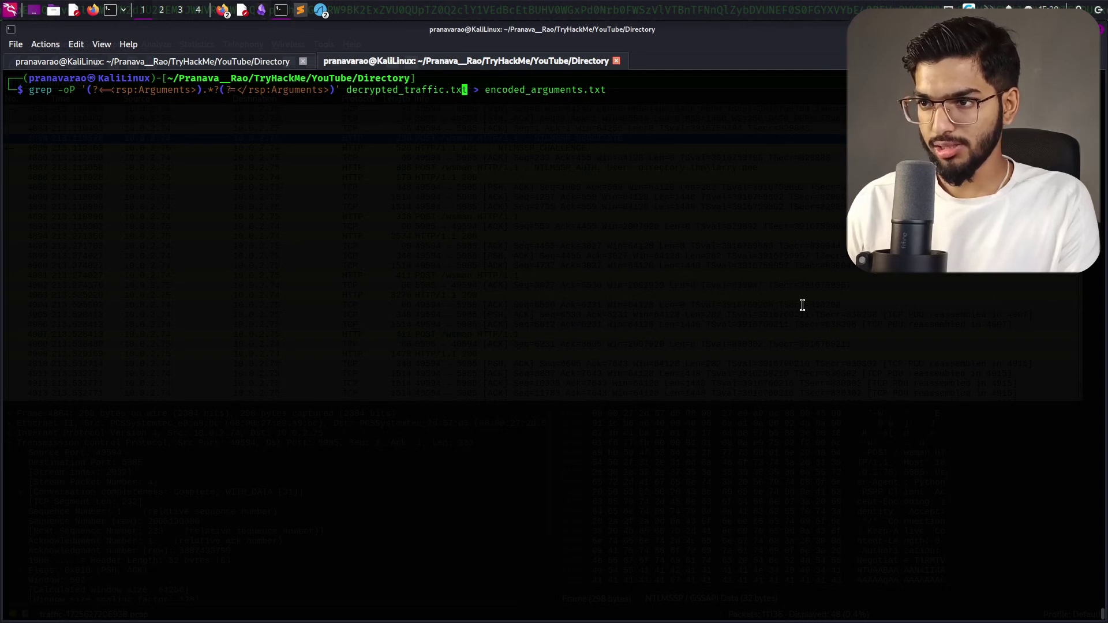
pyautogui.press('BackSpace')
pyautogui.press('Right')
pyautogui.press('Right')
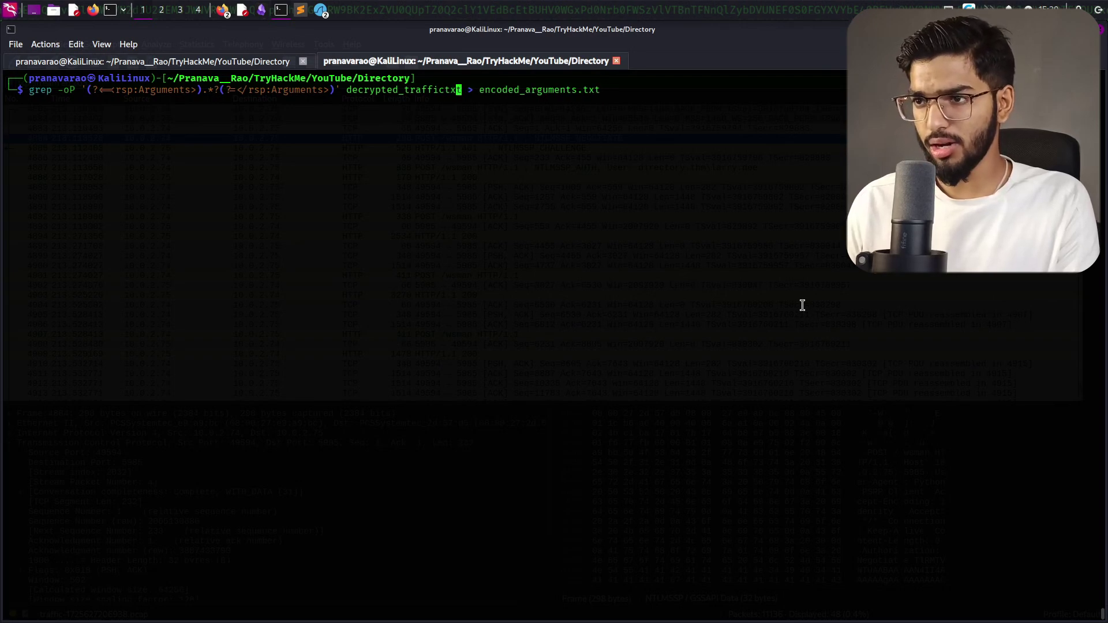
pyautogui.press('Right')
pyautogui.press('BackSpace')
pyautogui.press('BackSpace')
pyautogui.press('BackSpace')
pyautogui.press('BackSpace')
pyautogui.press('BackSpace')
pyautogui.press('BackSpace')
pyautogui.press('BackSpace')
pyautogui.press('BackSpace')
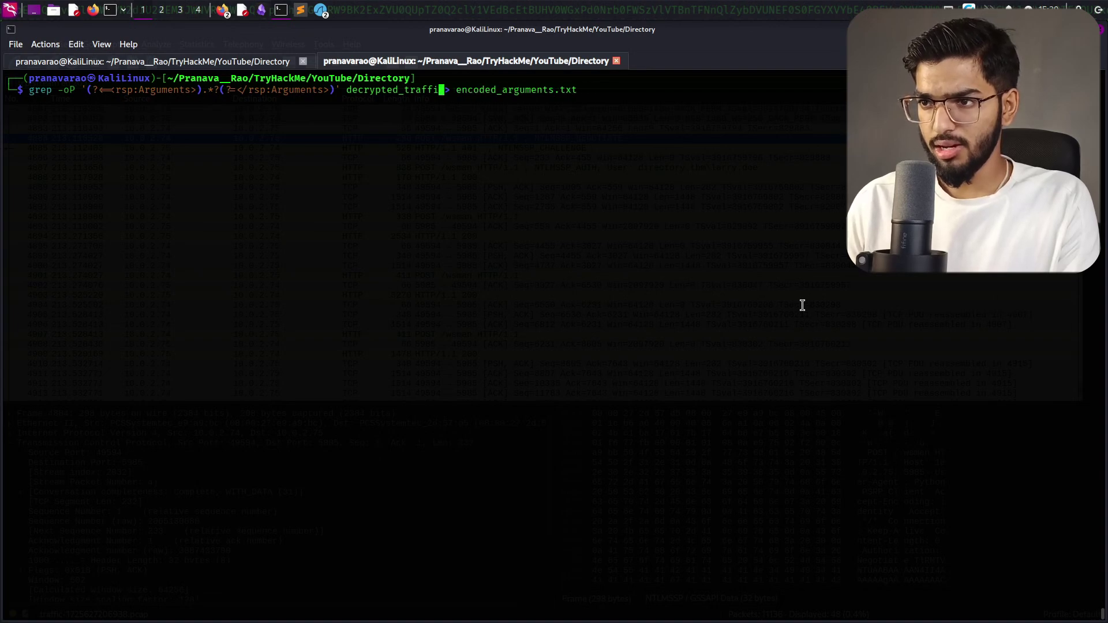
pyautogui.press('BackSpace')
pyautogui.press('BackSpace')
pyautogui.press('BackSpace')
pyautogui.press('BackSpace')
pyautogui.press('BackSpace')
pyautogui.press('BackSpace')
pyautogui.press('BackSpace')
pyautogui.press('BackSpace')
pyautogui.press('BackSpace')
pyautogui.press('BackSpace')
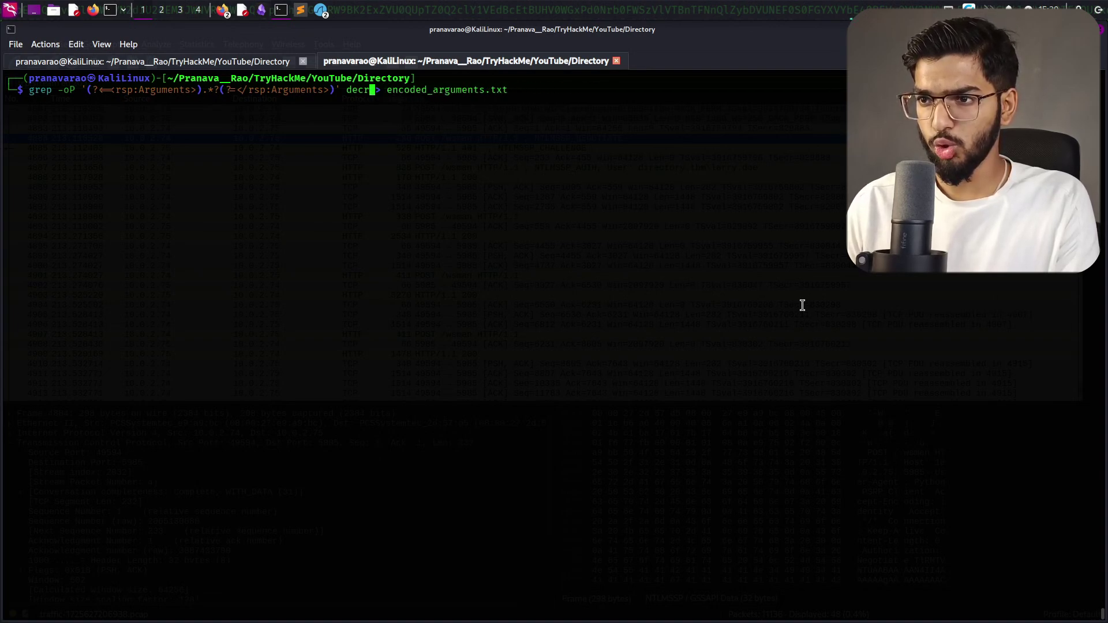
pyautogui.press('BackSpace')
pyautogui.press('BackSpace')
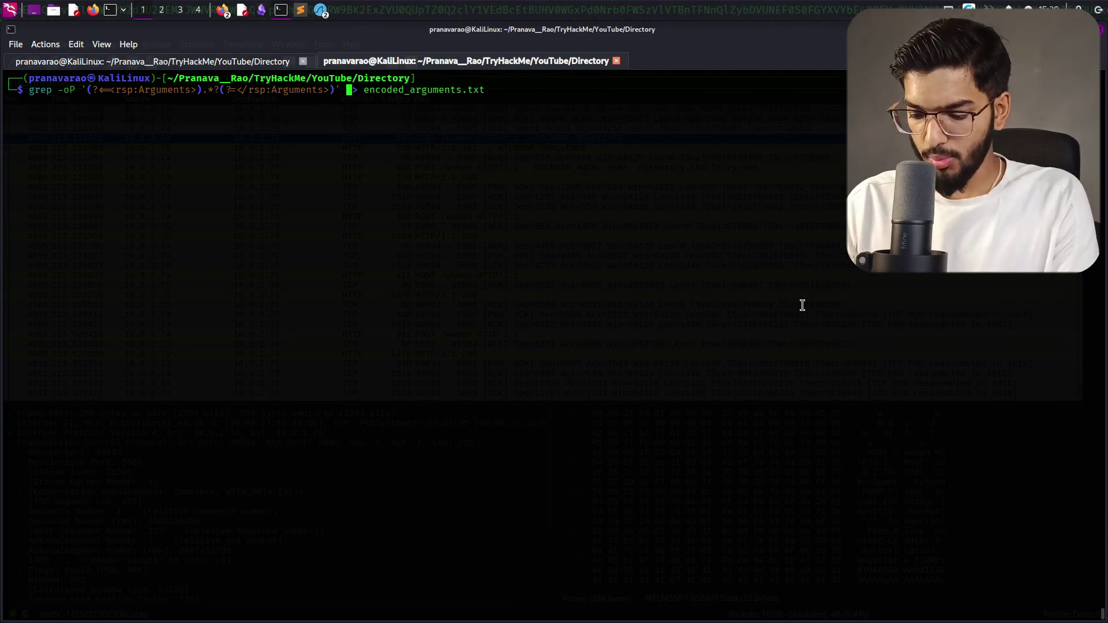
pyautogui.write('output.txt')
pyautogui.press('BackSpace')
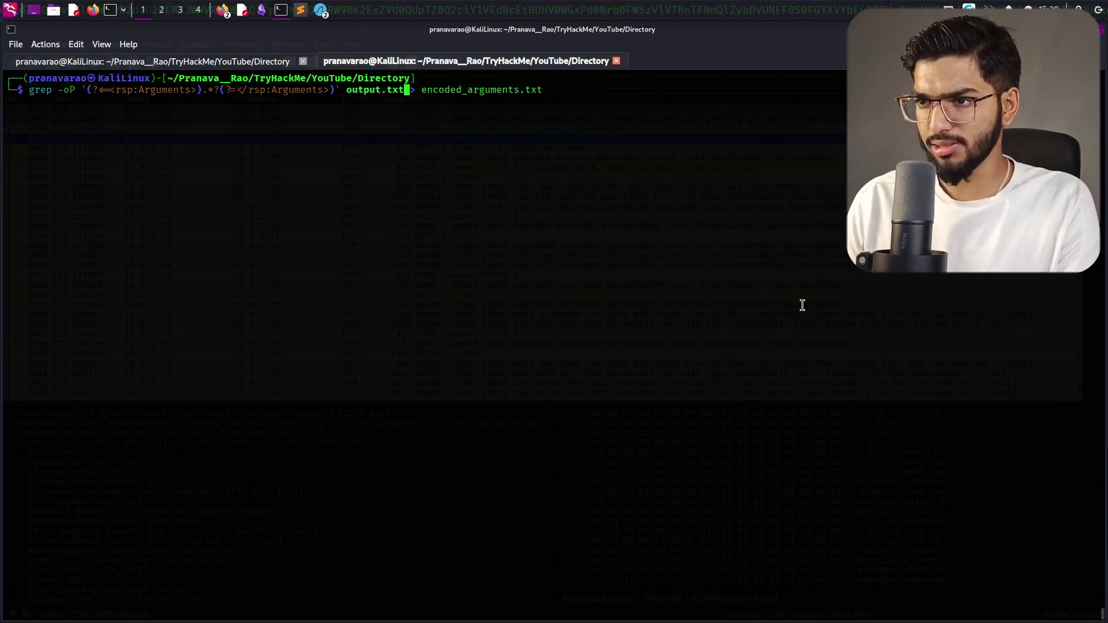
pyautogui.press('Return')
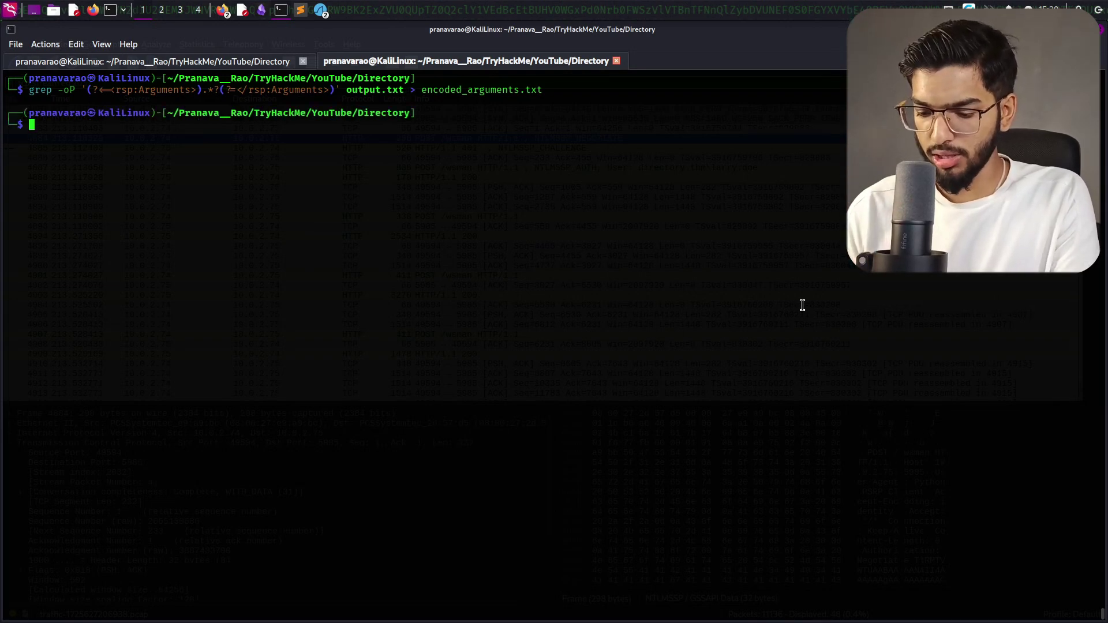
# Step: Show the first lines of encoded_arguments.txt and of output.txt with head
pyautogui.write('head ')
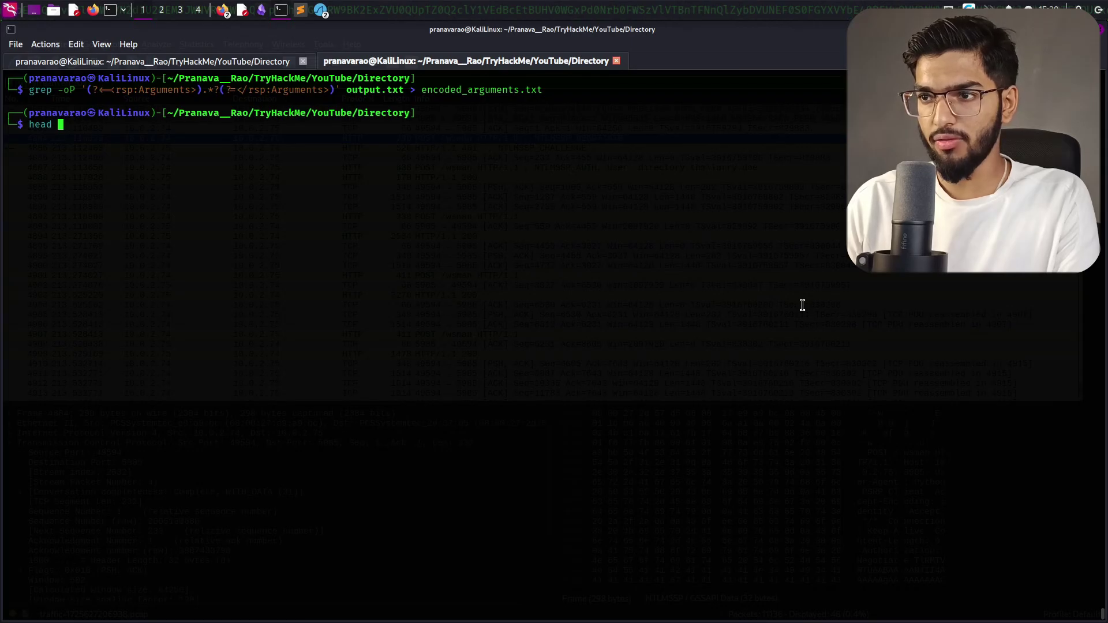
pyautogui.write('e')
pyautogui.press('Tab')
pyautogui.press('Return')
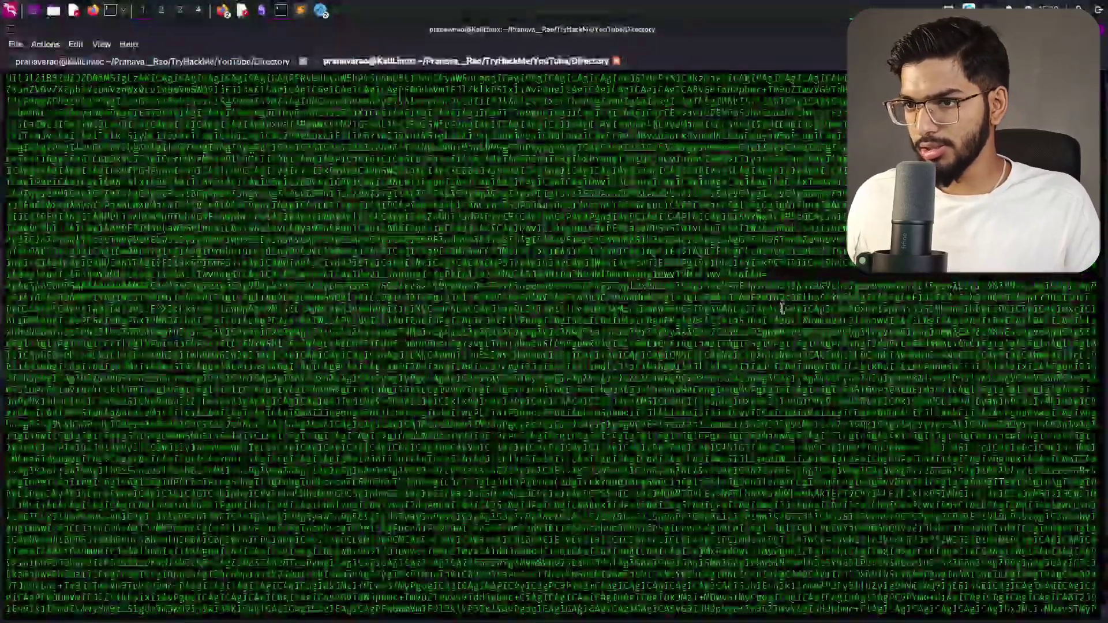
pyautogui.write('head output.txt')
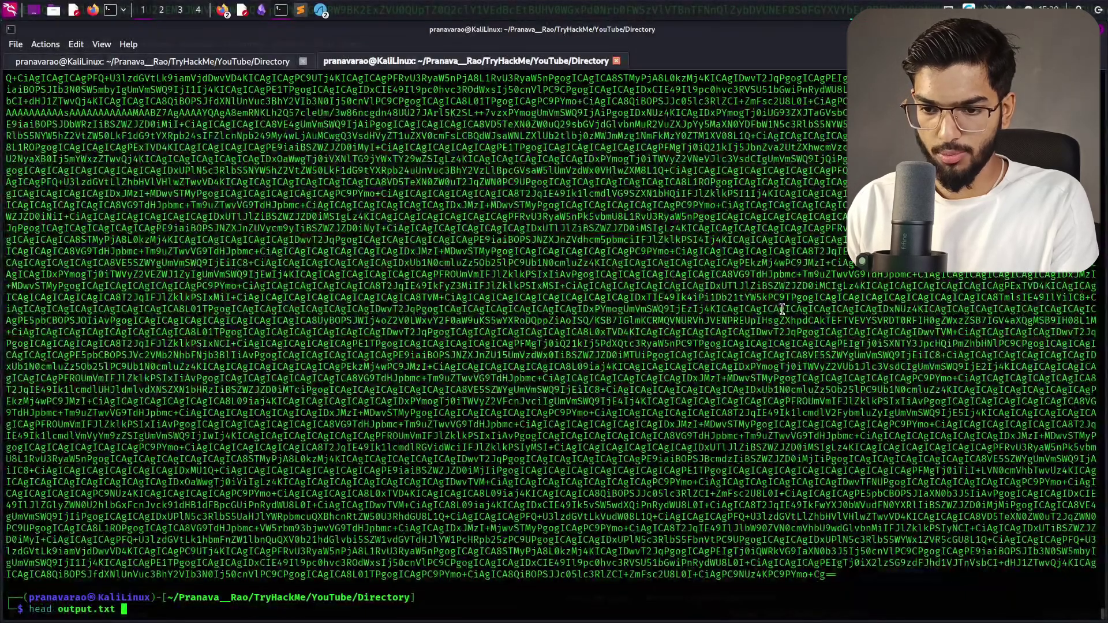
pyautogui.press('Return')
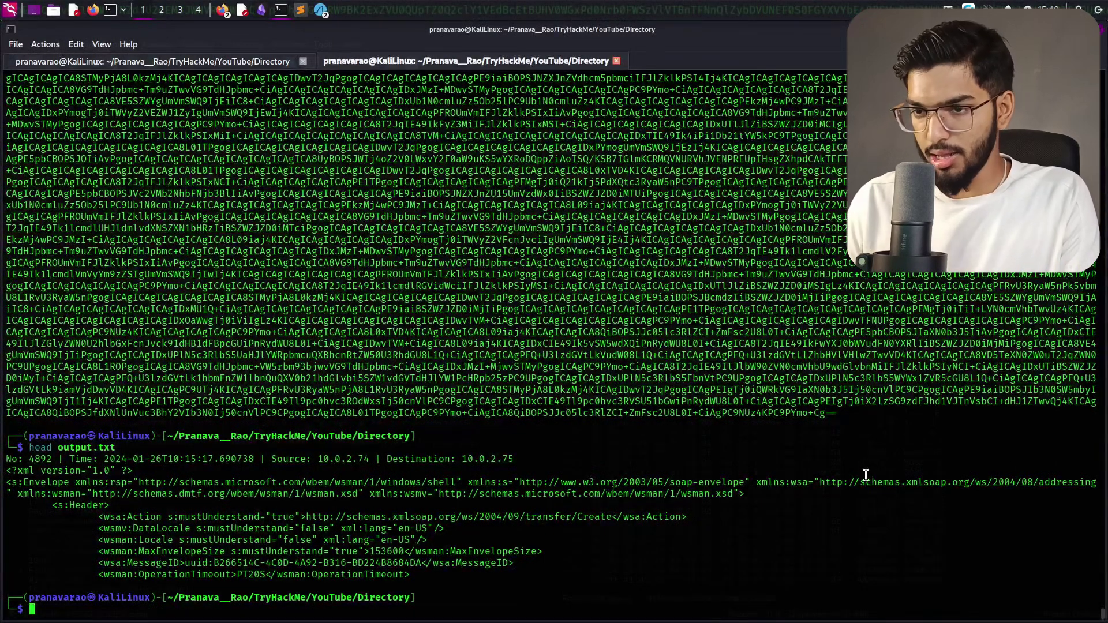
# Step: Clear the terminal and run a while read loop that base64-decodes each line of encoded_arguments.txt and appends it to arguments.txt
pyautogui.hotkey('ctrl', 'l')
pyautogui.write('while read line; do   echo "$line" | base64 --decode >> arguments.txt   echo "" >> arguments.txt done < encoded_arguments.txt')
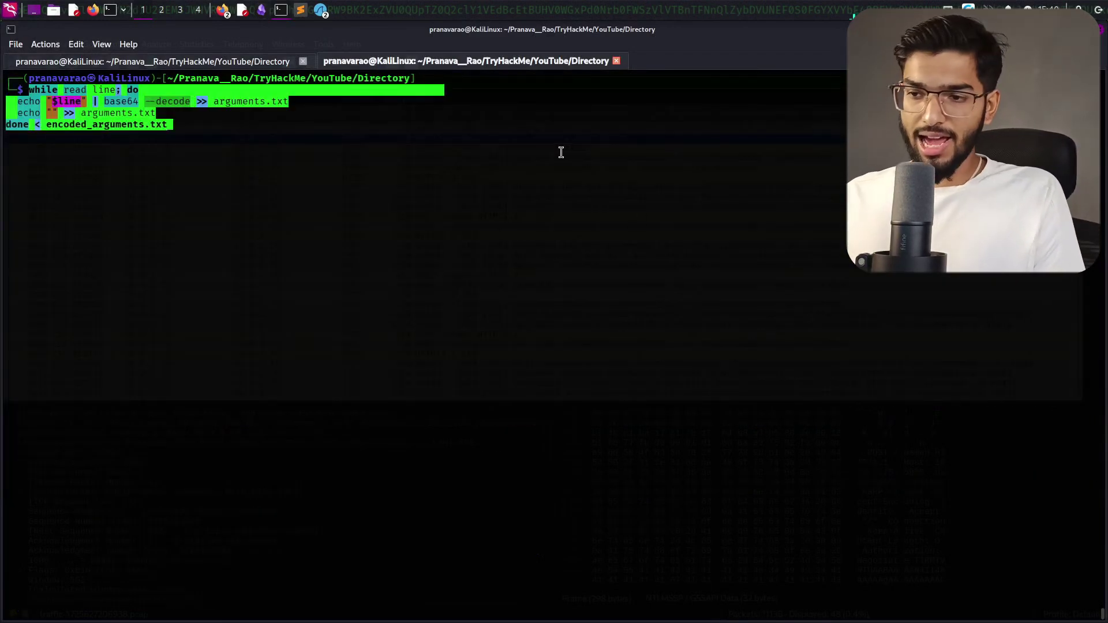
pyautogui.press('Right')
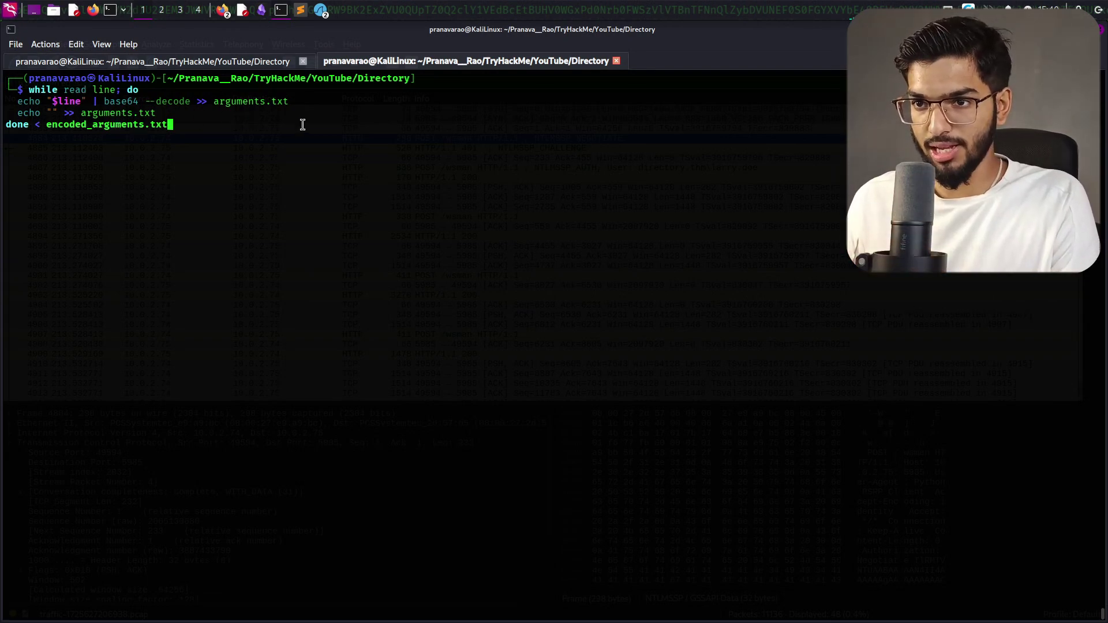
pyautogui.press('Return')
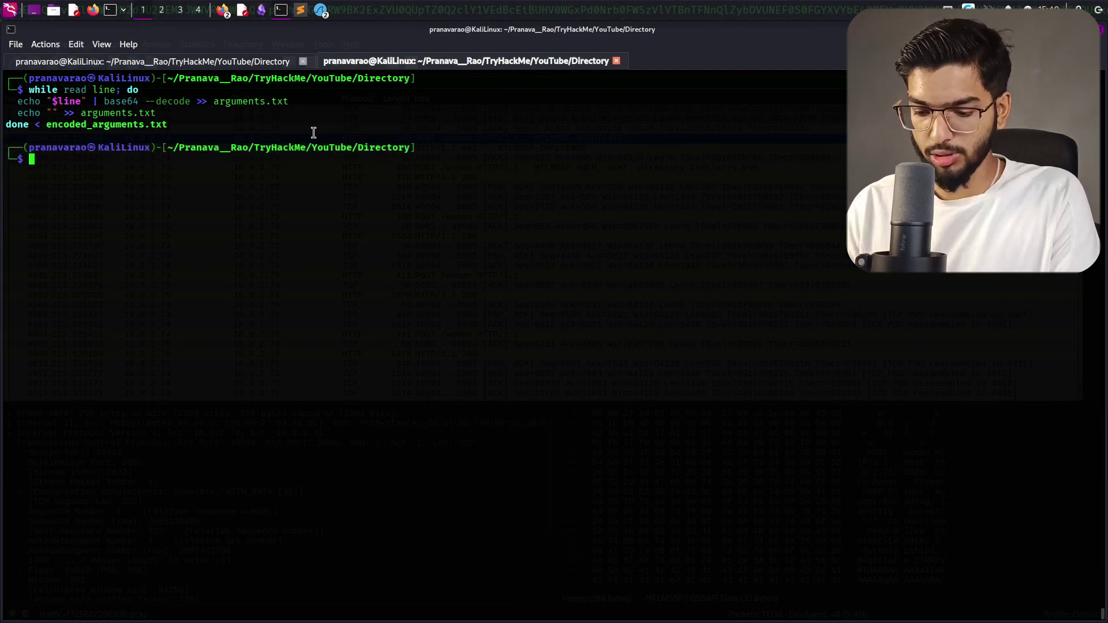
# Step: Print arguments.txt with cat and examine the decoded XML for the commands the attacker executed
pyautogui.write('cat ')
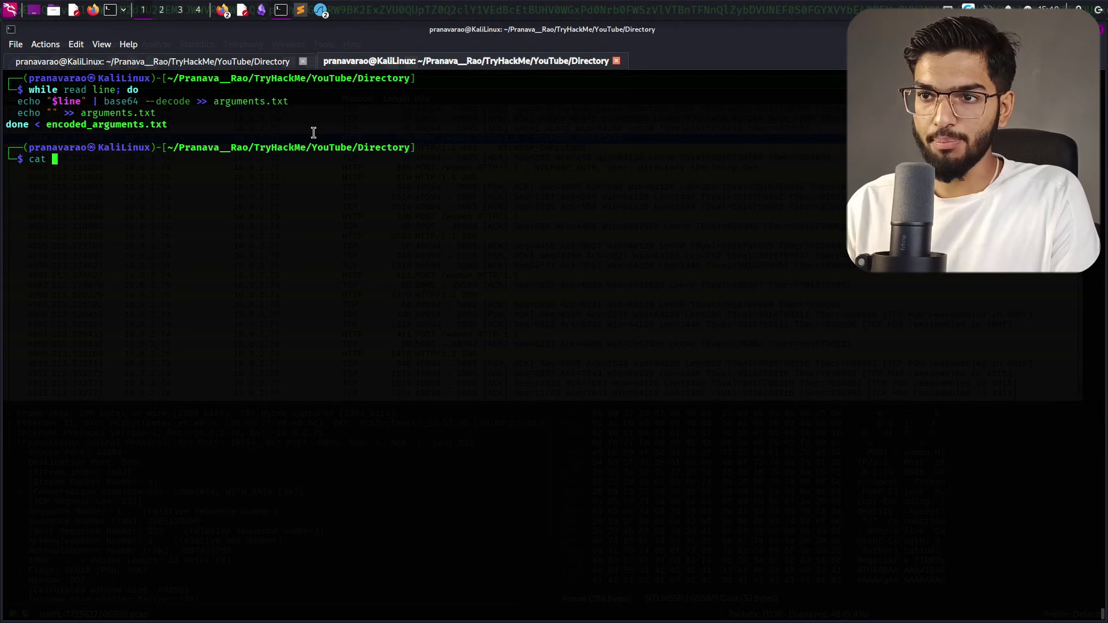
pyautogui.write('ar')
pyautogui.press('Tab')
pyautogui.press('Return')
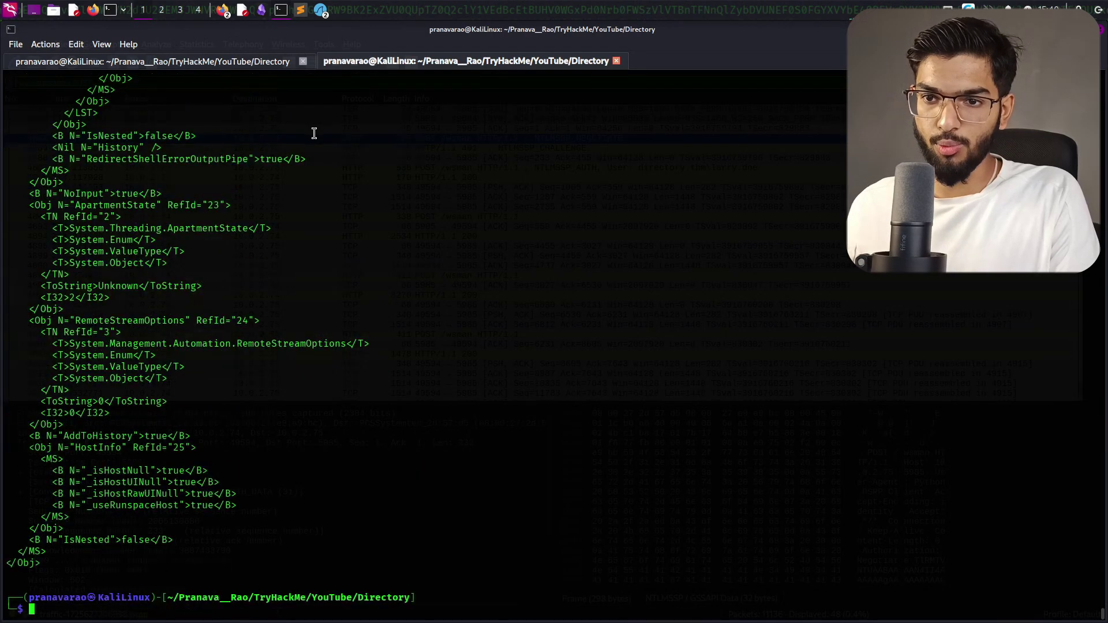
pyautogui.scroll(15, 314, 134)
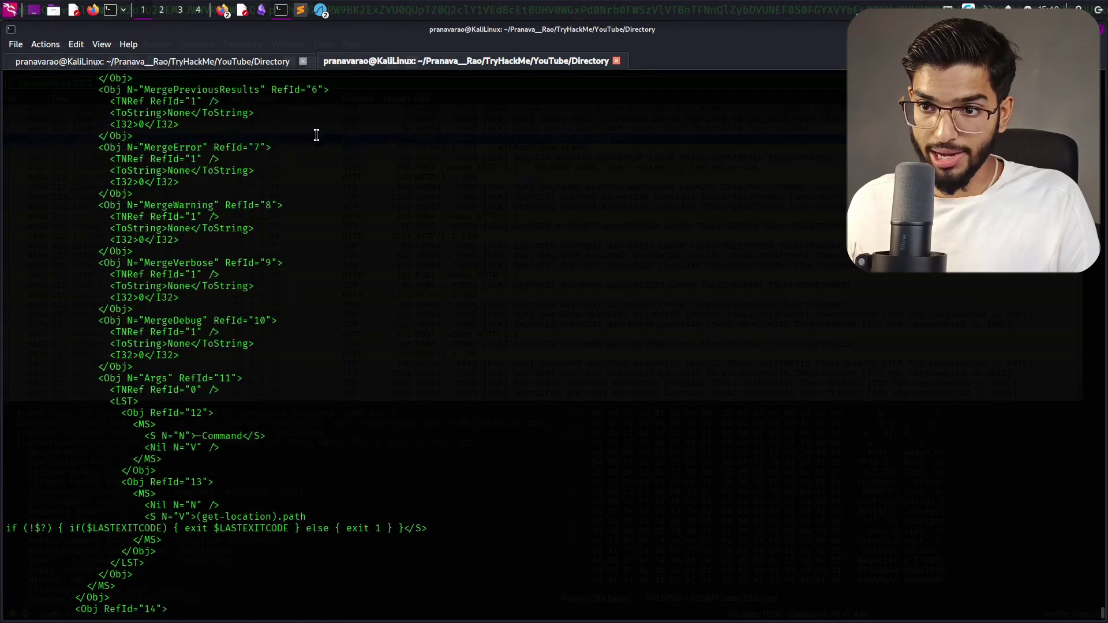
pyautogui.scroll(15, 316, 136)
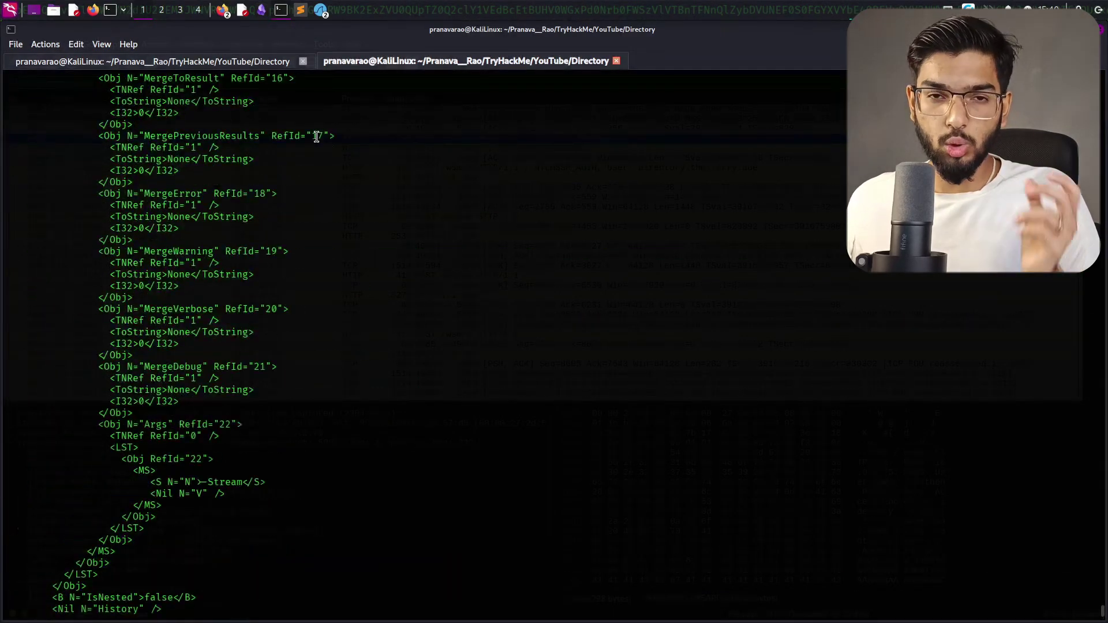
pyautogui.scroll(16, 315, 136)
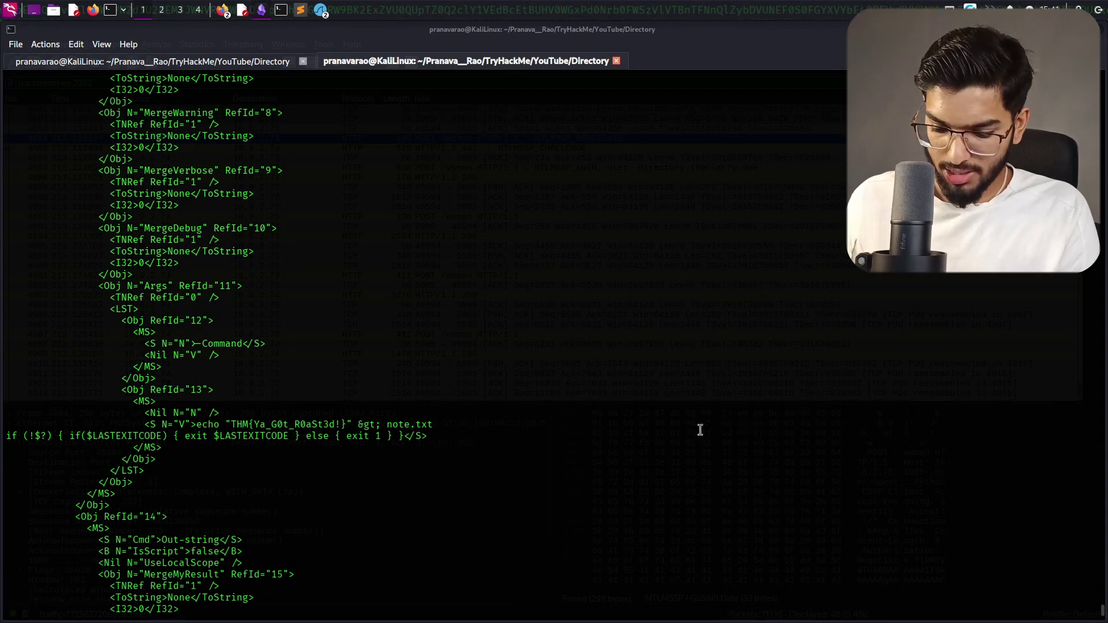
# Step: Enter the command grep -a '<S N="V">' arguments.txt | awk -F'[<>]' '{print $3}' to list the executed commands
pyautogui.write('grep -a \'<S N="V">\' arguments.txt | awk -F\'[<>]\' \'{print $3}\'')
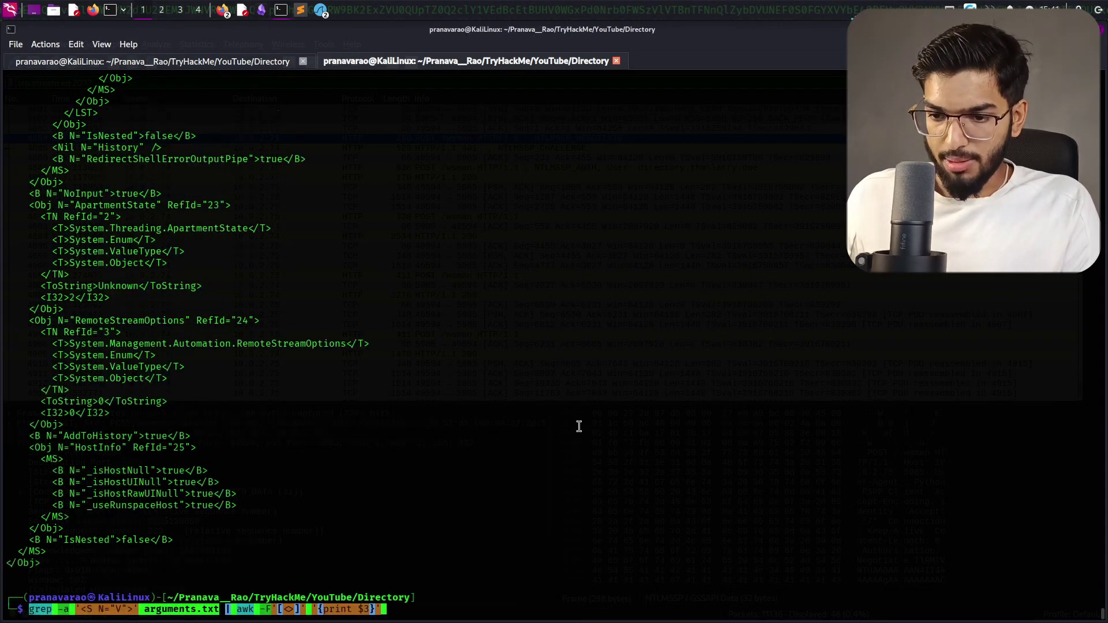
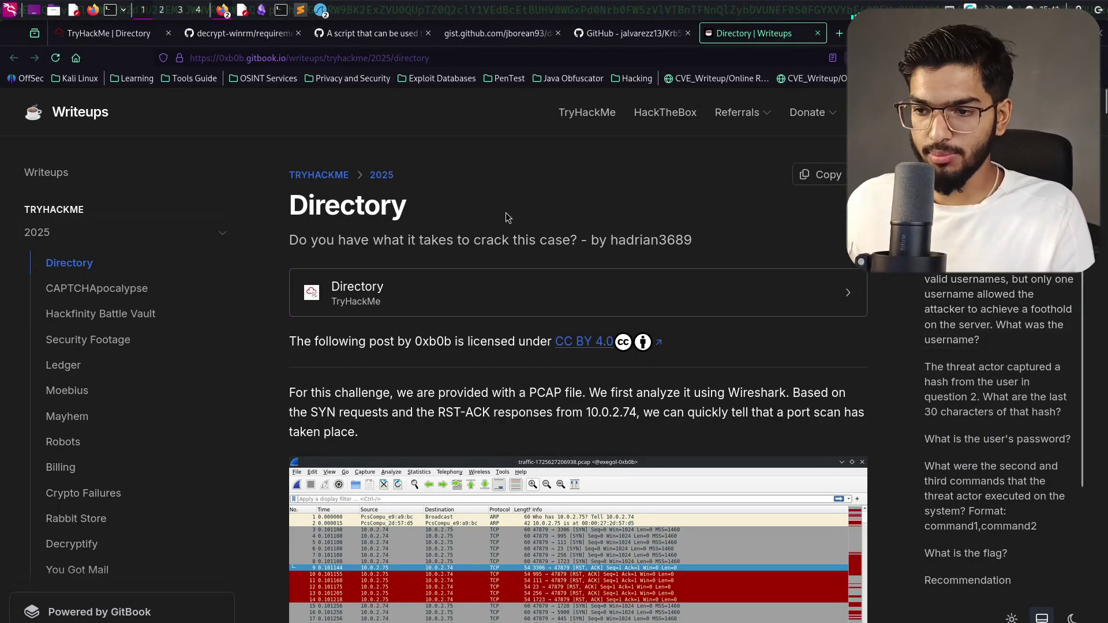
# Step: Skim the Directory writeup, including the sections on the captured hash and the initially open ports
pyautogui.scroll(-15, 506, 213)
pyautogui.scroll(-20, 508, 204)
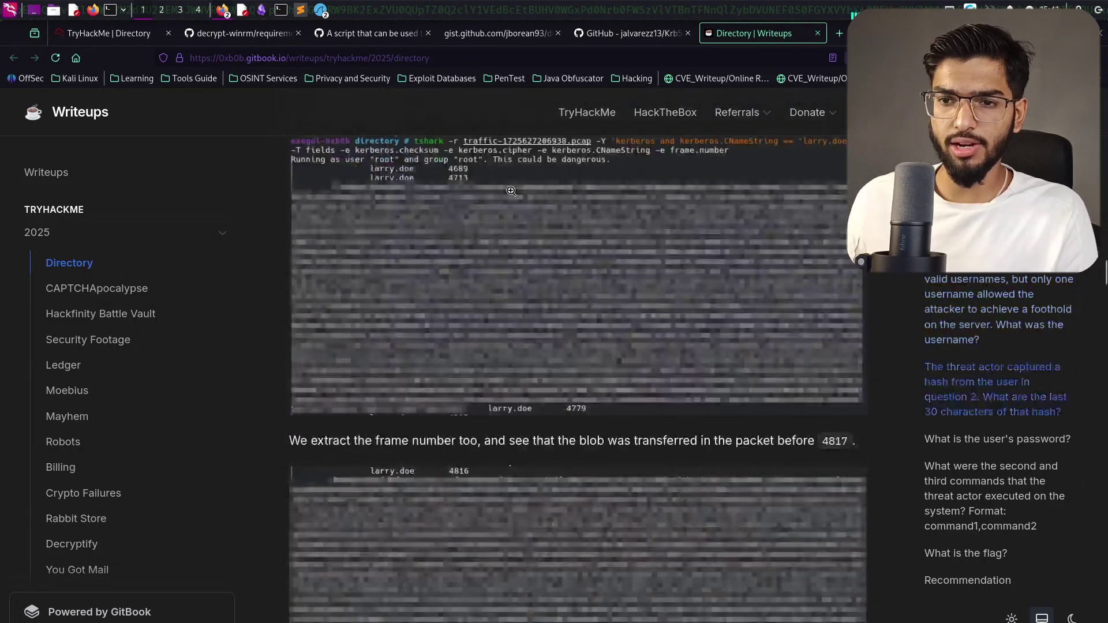
pyautogui.scroll(15, 510, 190)
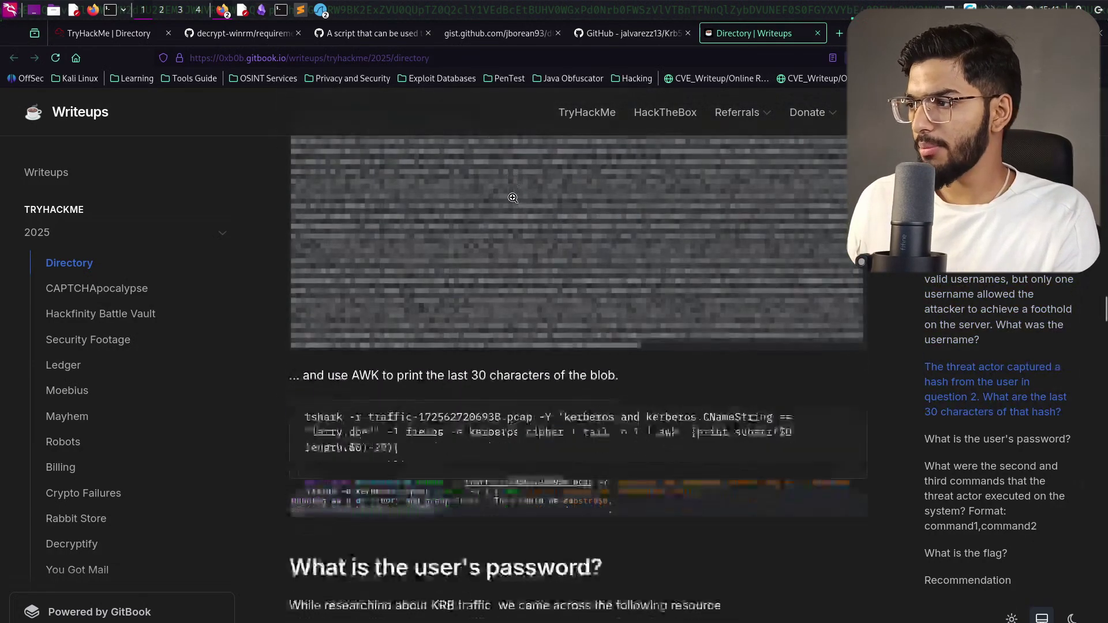
pyautogui.scroll(8, 512, 198)
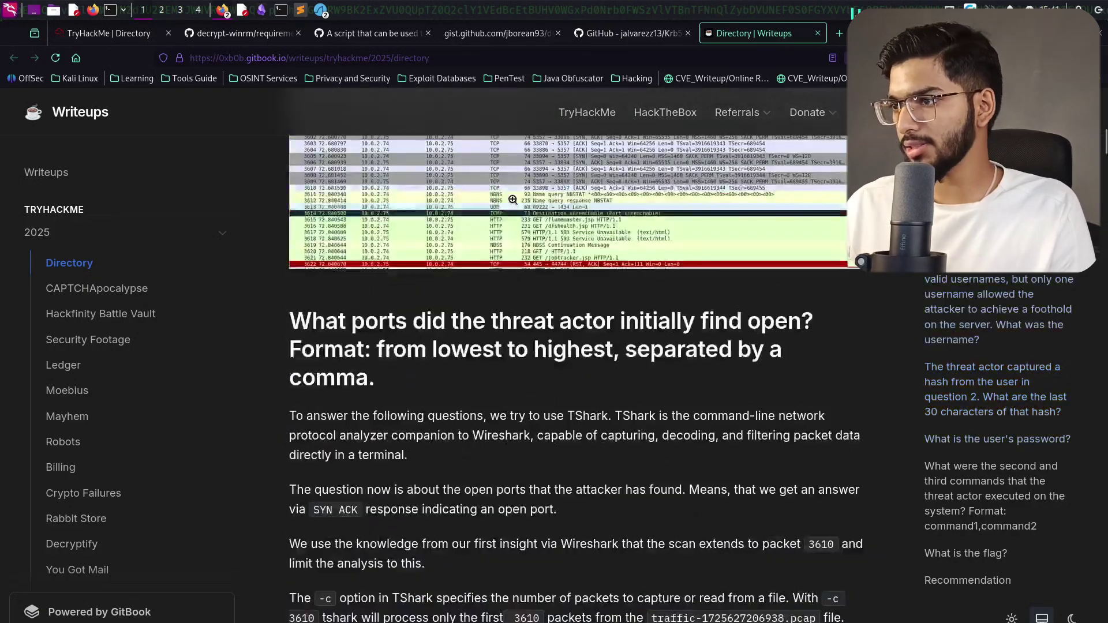
pyautogui.scroll(8, 508, 206)
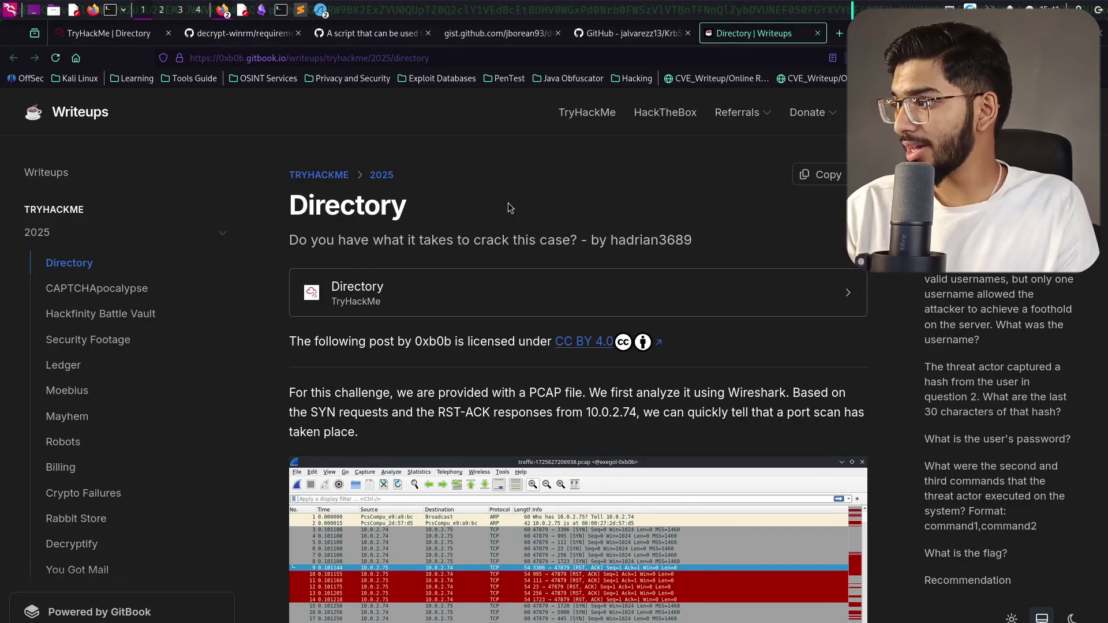
# Step: Switch to the terminal and run the prepared grep and awk command on arguments.txt to list the attacker's commands
pyautogui.hotkey('alt', 'Tab')
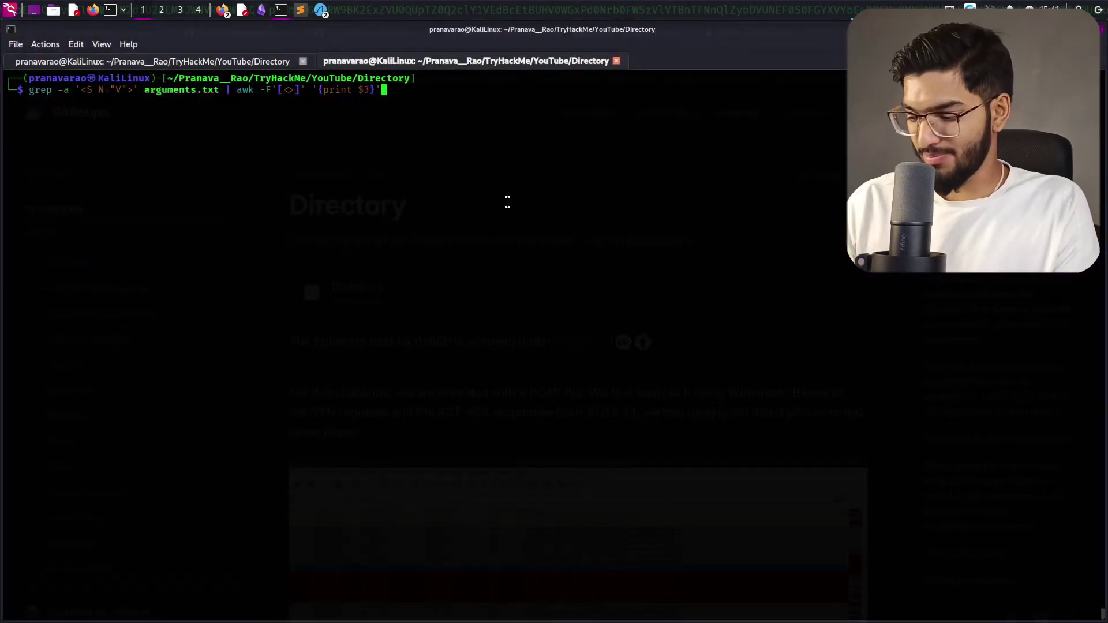
pyautogui.press('Return')
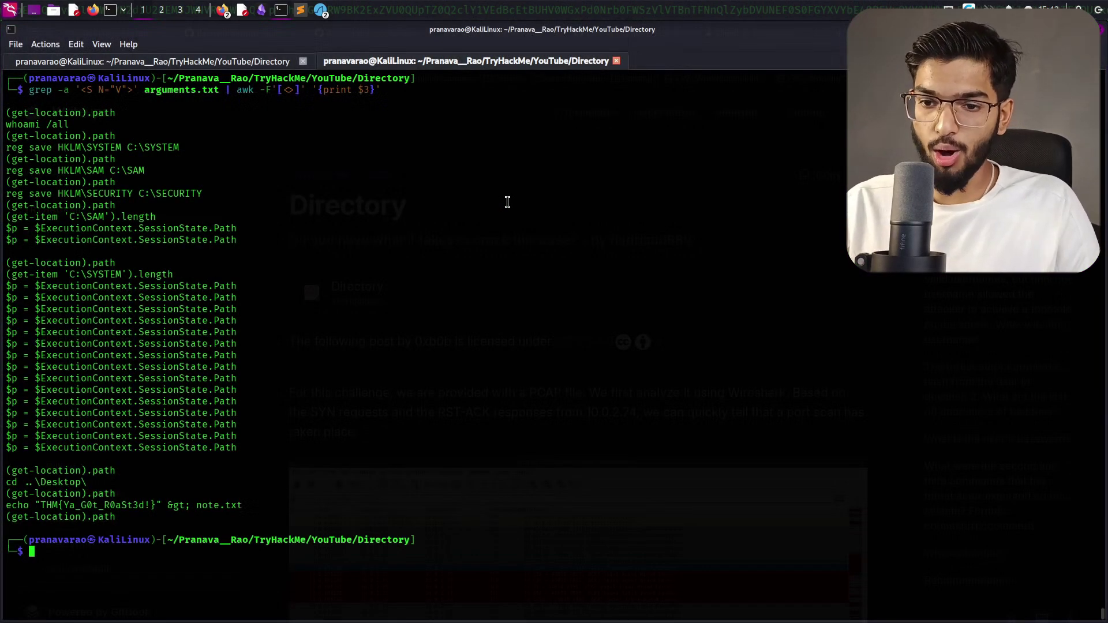
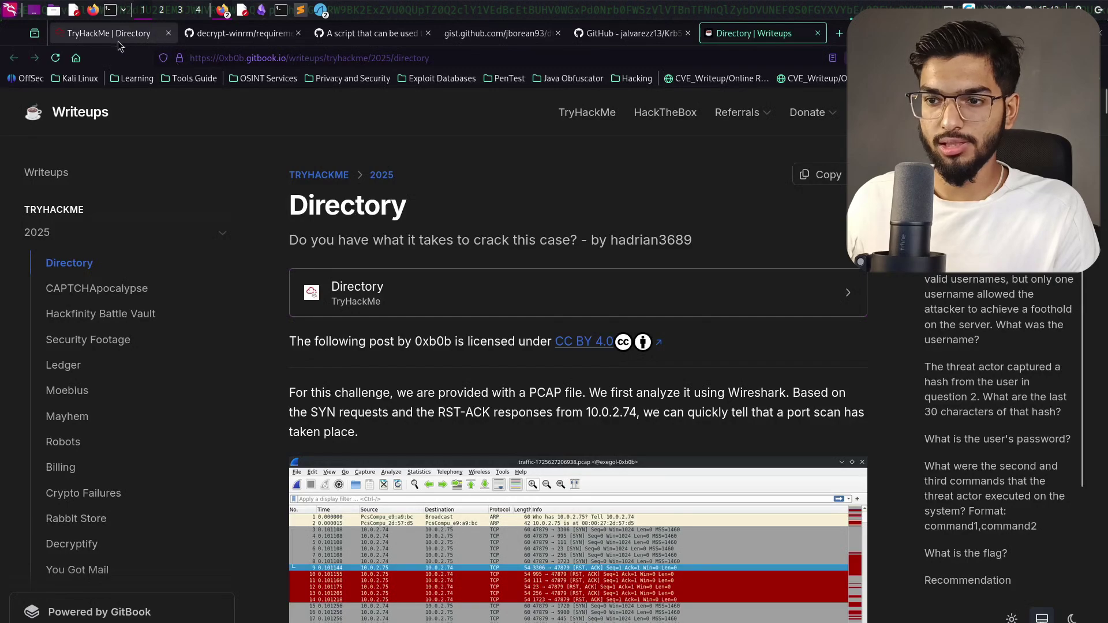
# Step: Switch to the TryHackMe room and compare the question on the second and third executed commands with the terminal's command list
pyautogui.click(115, 35)
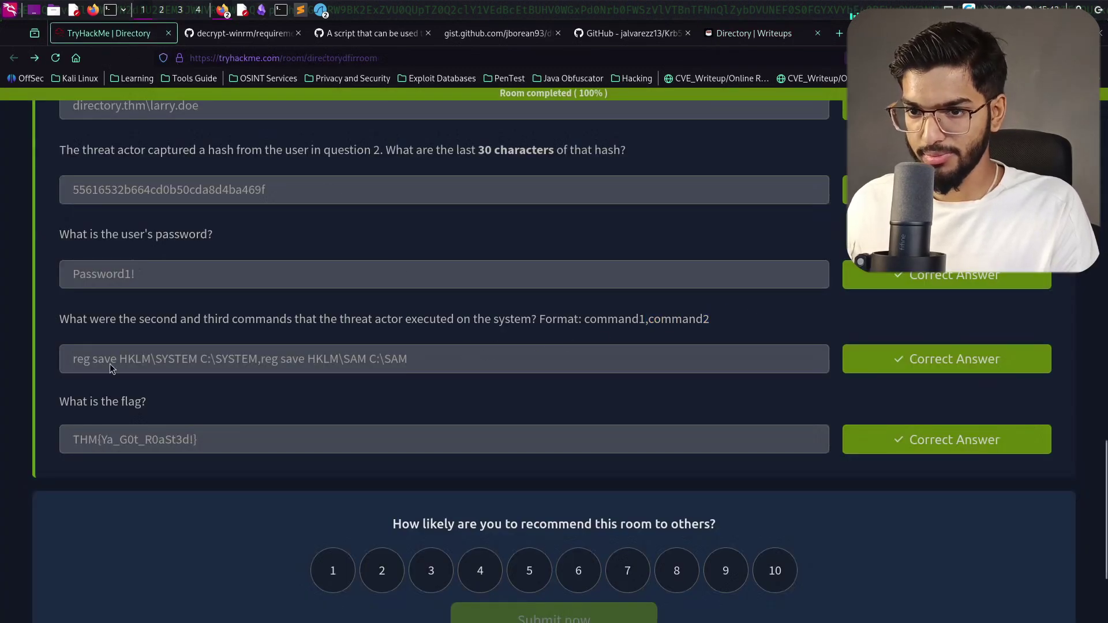
pyautogui.moveTo(94, 321); pyautogui.dragTo(709, 321)
pyautogui.click(461, 354)
pyautogui.hotkey('alt', 'Tab')
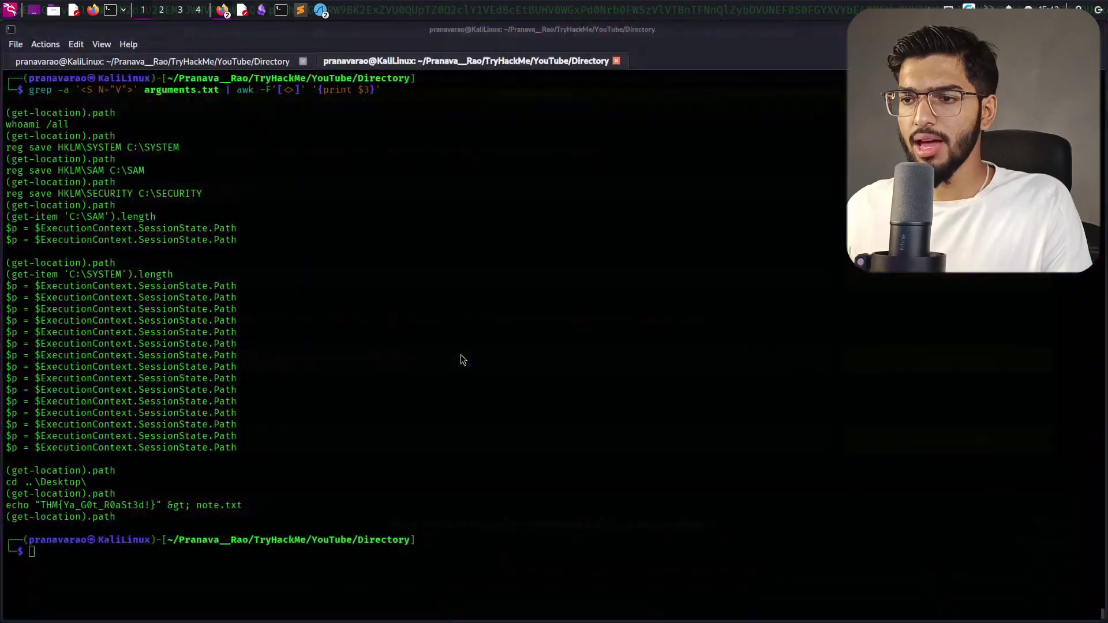
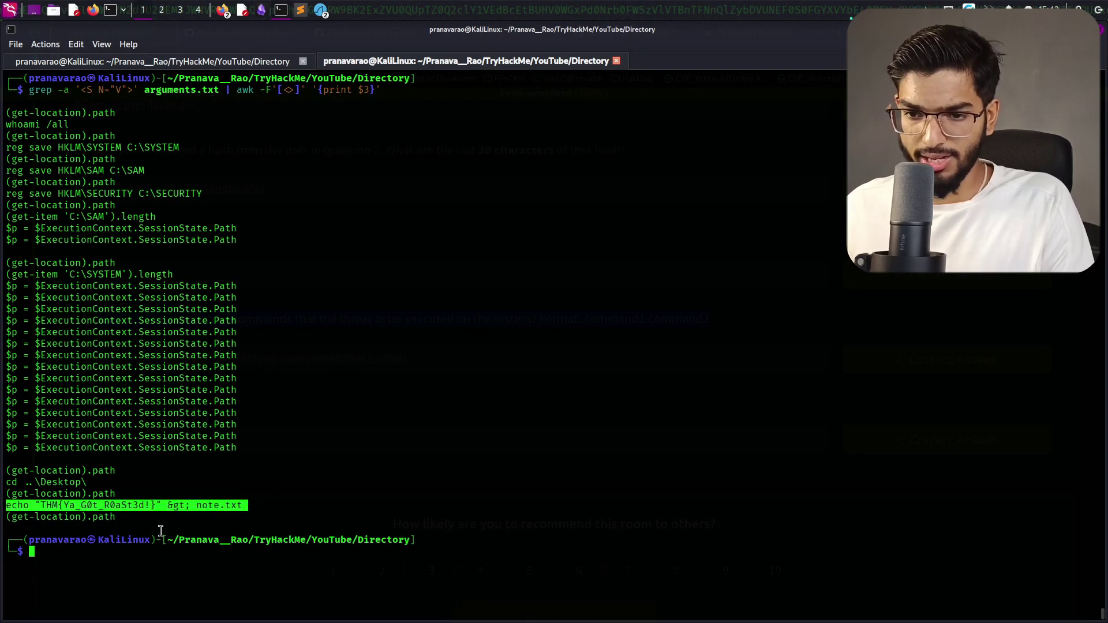
# Step: Highlight the echo line containing the flag in the terminal output, compare it with the TryHackMe flag answer, and review the room's earlier answers
pyautogui.moveTo(41, 506); pyautogui.dragTo(165, 505)
pyautogui.hotkey('alt', 'Tab')
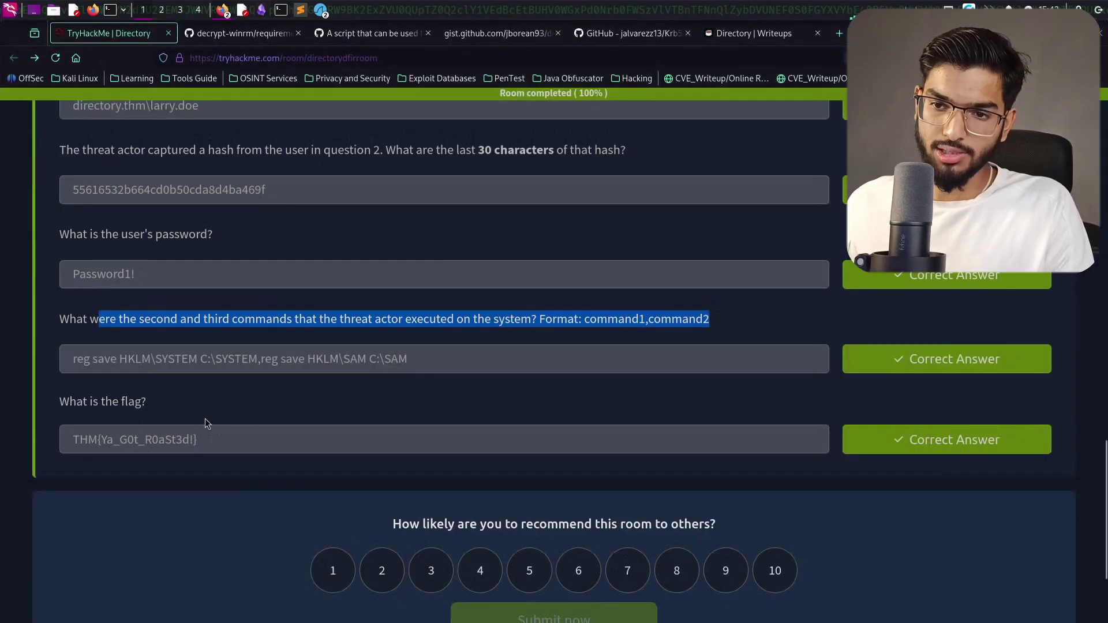
pyautogui.click(9, 437)
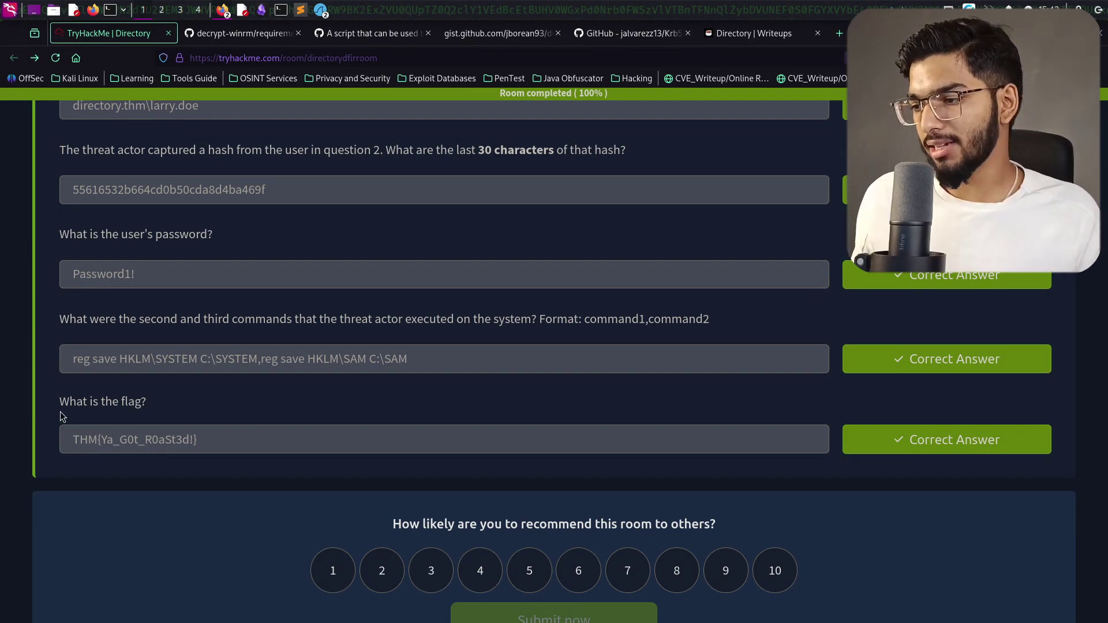
pyautogui.click(775, 570)
pyautogui.scroll(15, 698, 480)
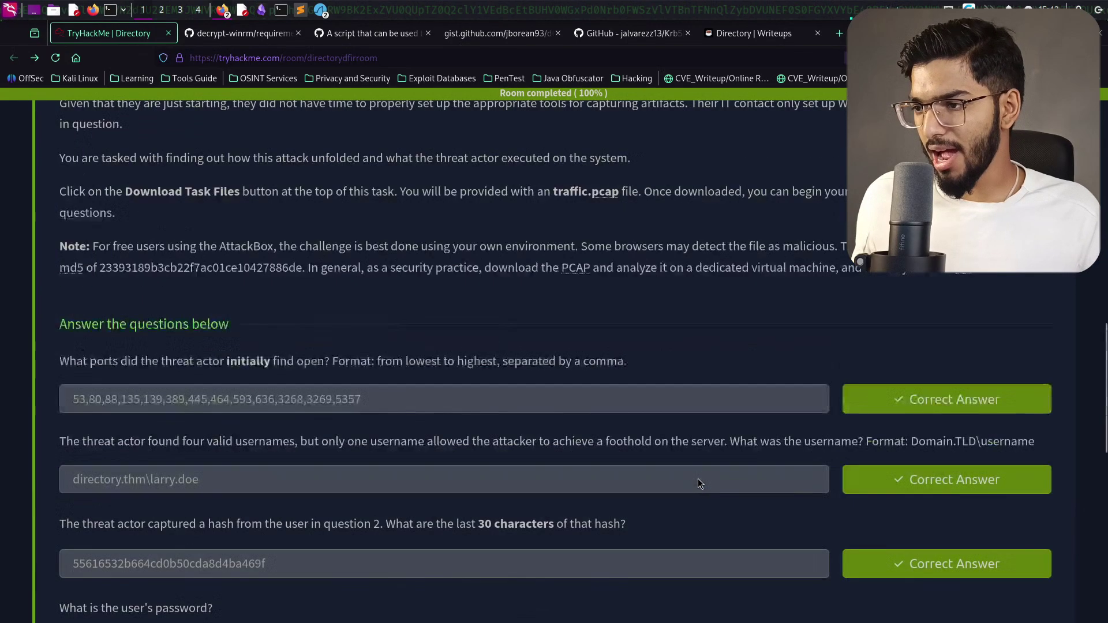